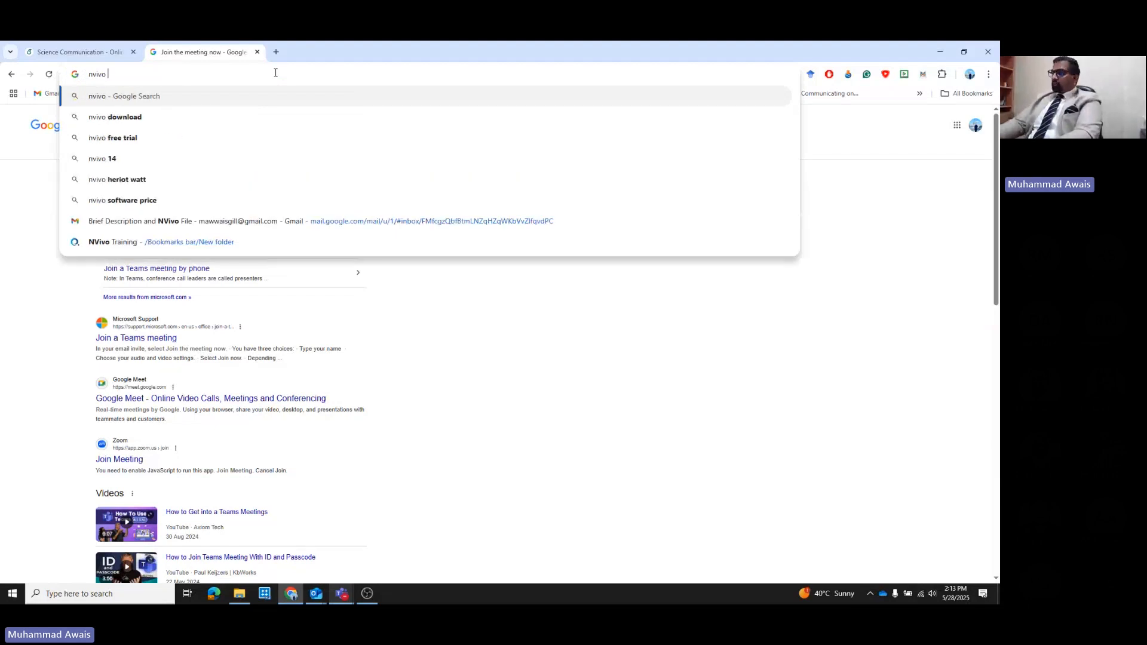
Search the web for "nvivo 15", followed by "youtube.com nvivo 15"
{"action": "type", "text": "15"}
{"action": "key", "text": "Return"}
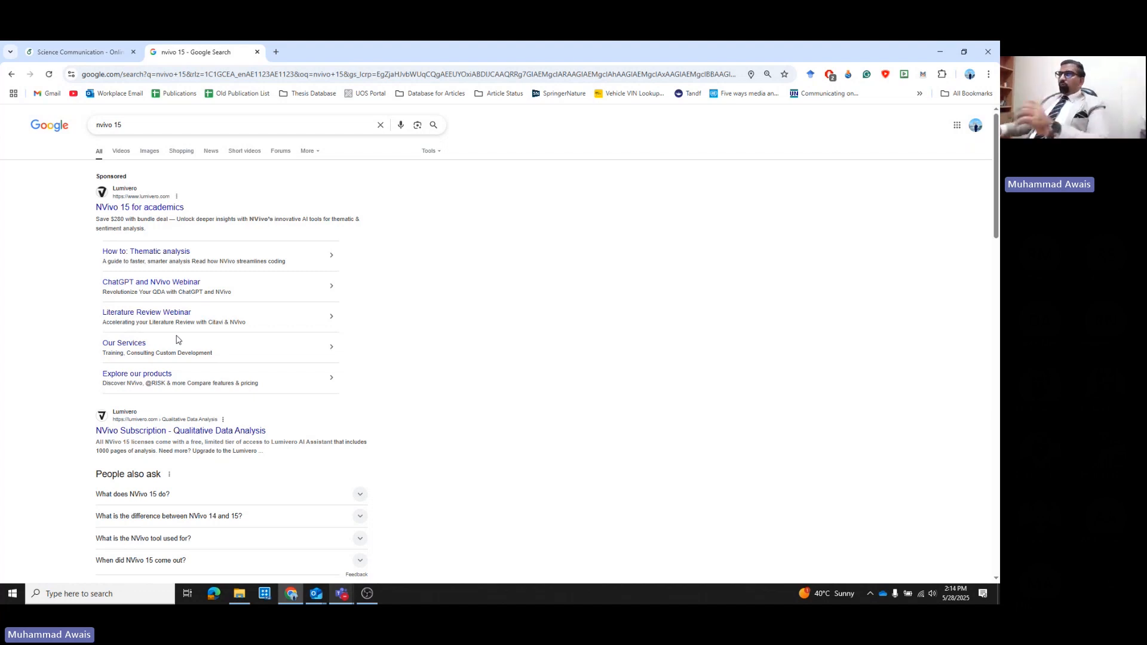
{"action": "left_click", "coordinate": [259, 74]}
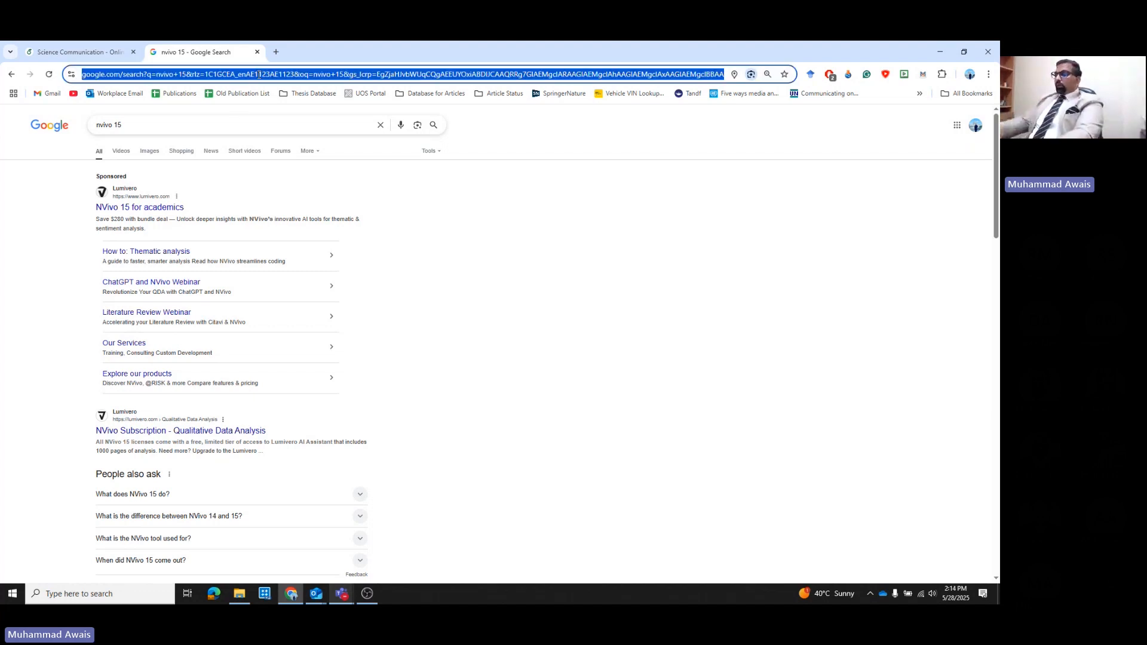
{"action": "type", "text": "youtube"}
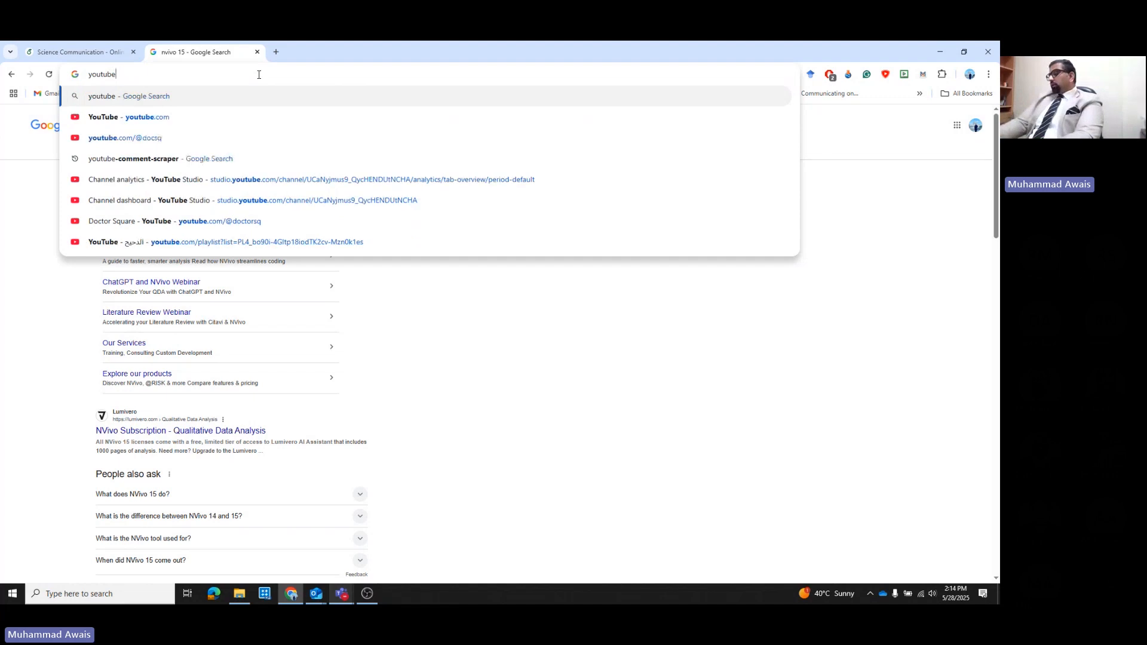
{"action": "type", "text": ".com"}
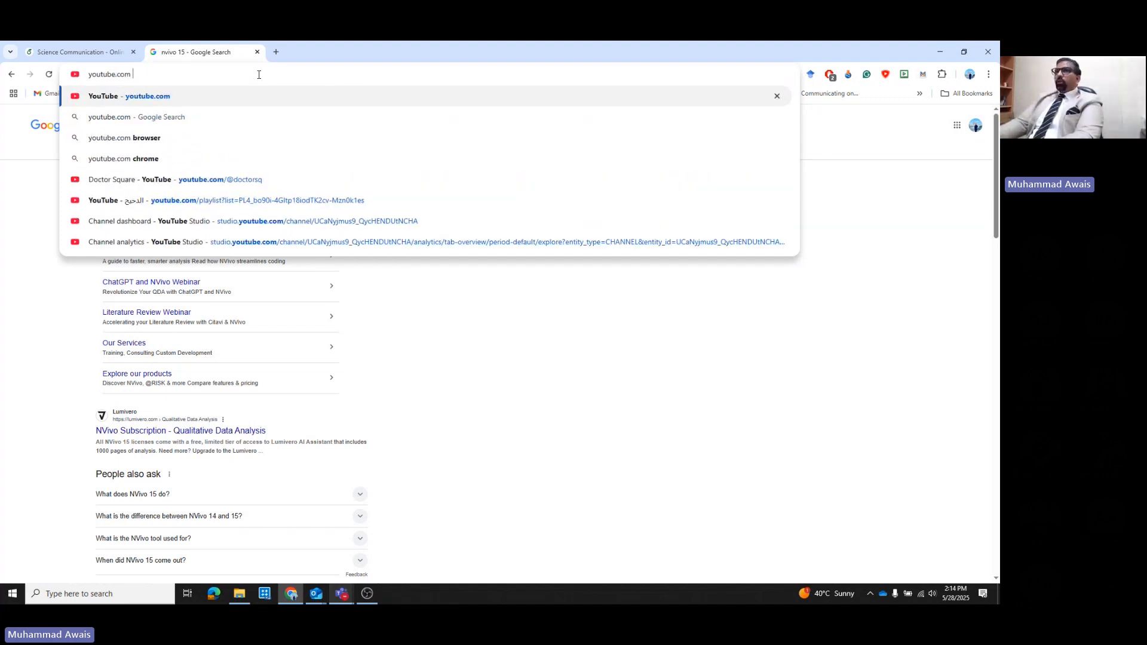
{"action": "type", "text": " nvivo 15"}
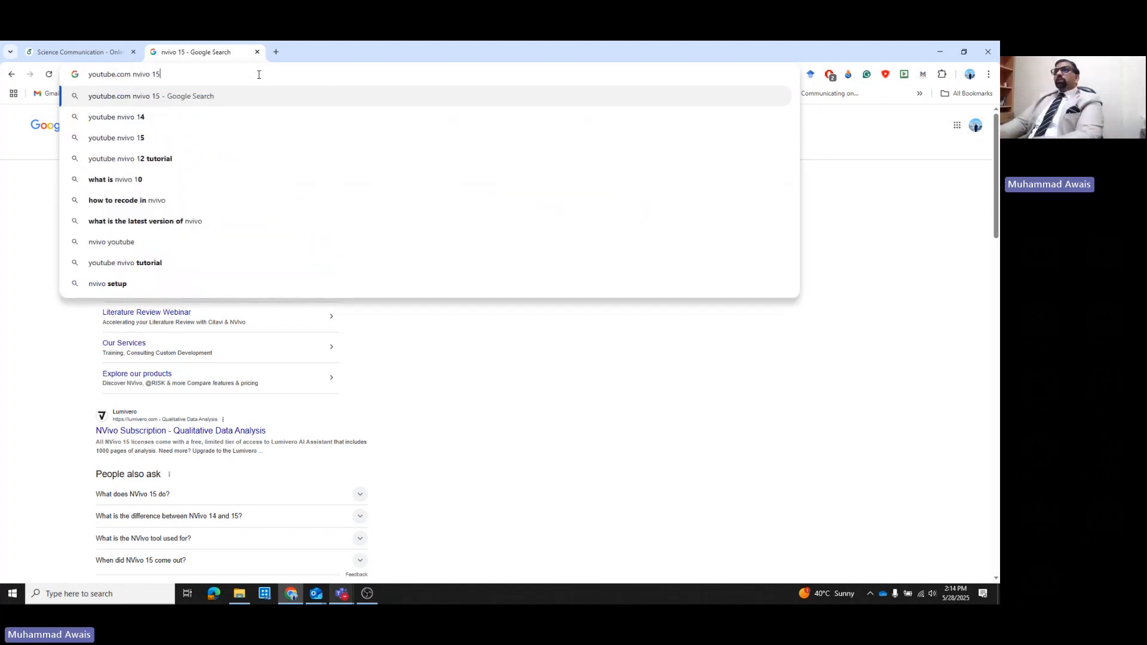
{"action": "key", "text": "Return"}
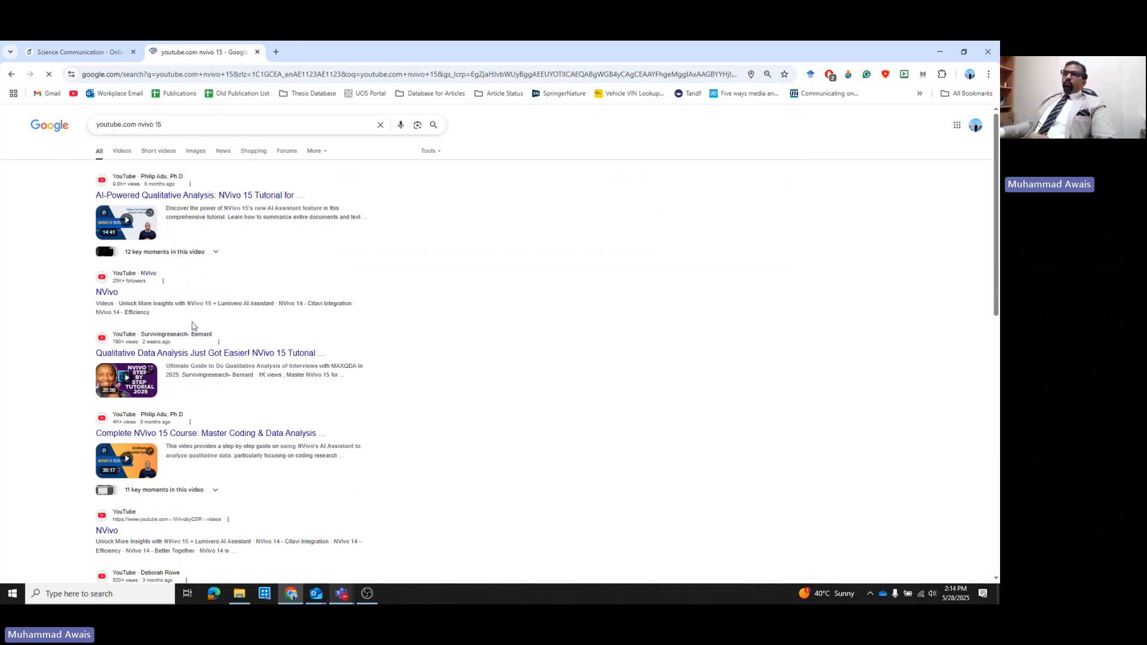
Open the Master NVivo 15 AI survey data video from the search results and close the search results tab
{"action": "scroll", "coordinate": [192, 341], "scroll_direction": "down", "scroll_amount": 2}
{"action": "scroll", "coordinate": [281, 442], "scroll_direction": "down", "scroll_amount": 5}
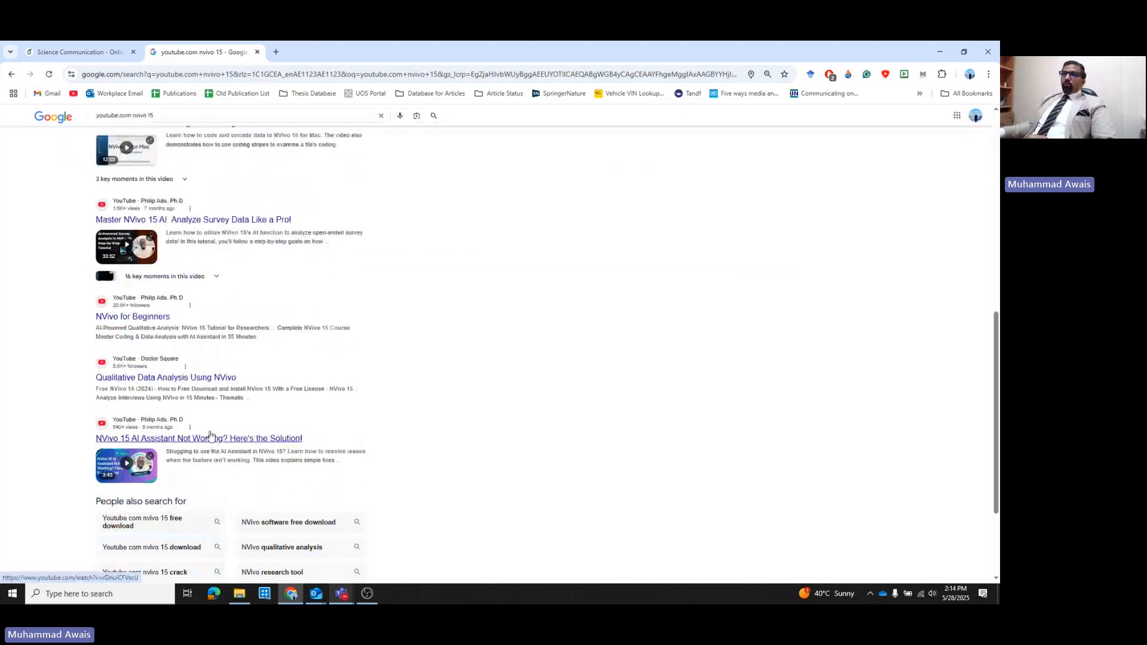
{"action": "scroll", "coordinate": [156, 433], "scroll_direction": "up", "scroll_amount": 4}
{"action": "left_click", "coordinate": [169, 480]}
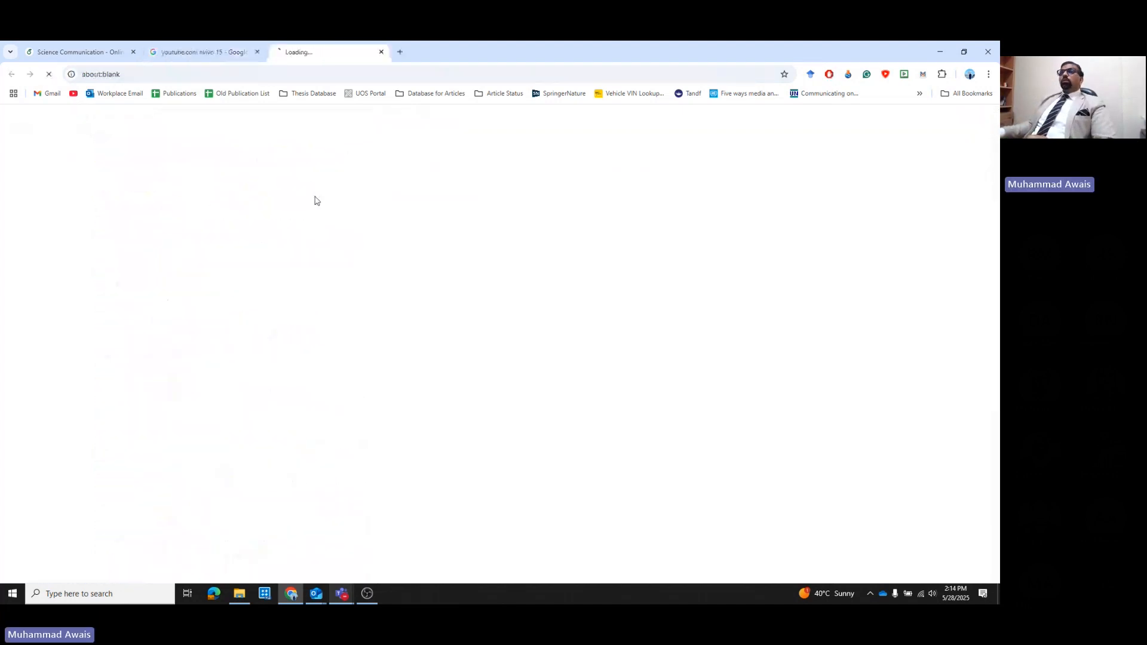
{"action": "left_click", "coordinate": [257, 51]}
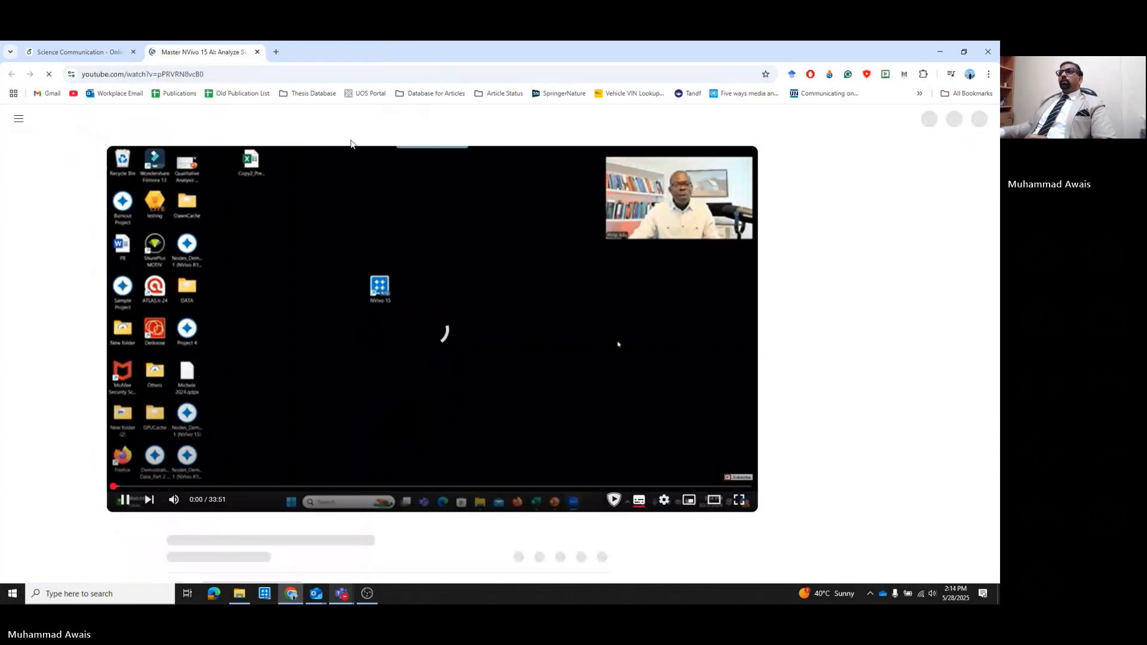
Pause the playing video and search YouTube for "nvivo 15 download"
{"action": "left_click", "coordinate": [472, 238]}
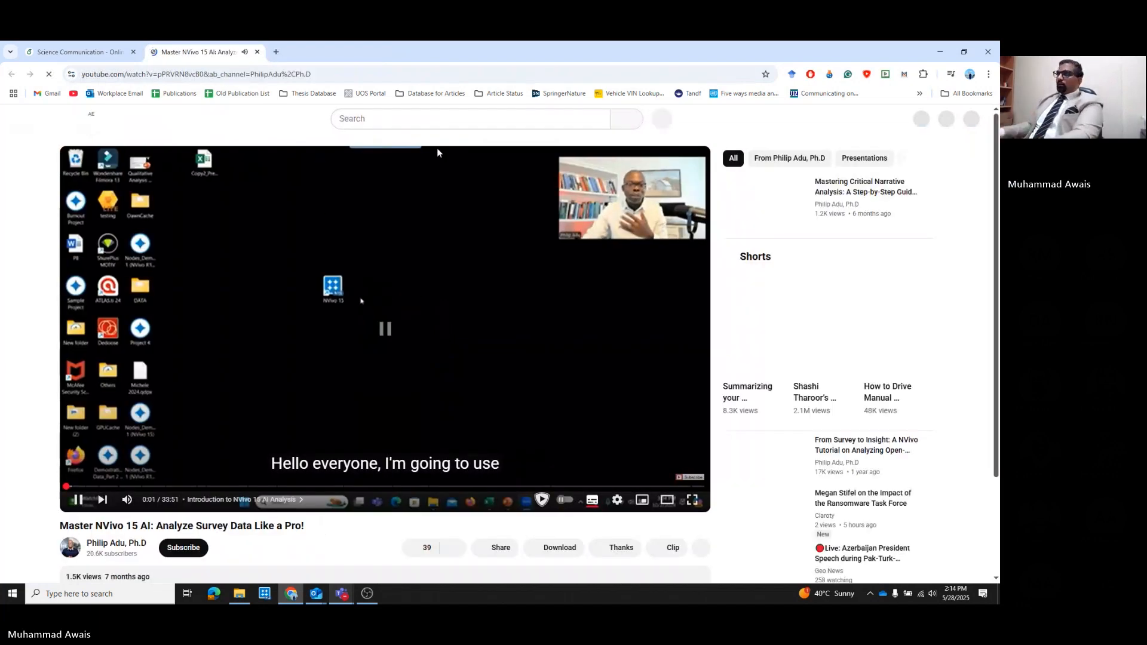
{"action": "left_click", "coordinate": [391, 125]}
{"action": "type", "text": "nvivo 1"}
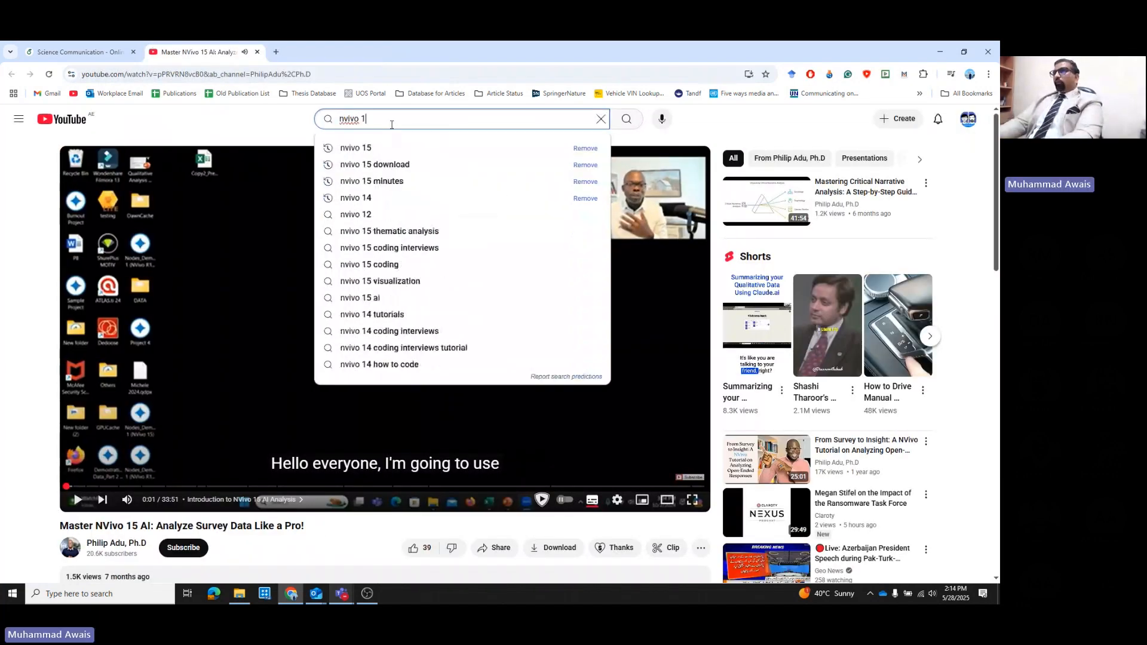
{"action": "type", "text": "5 download"}
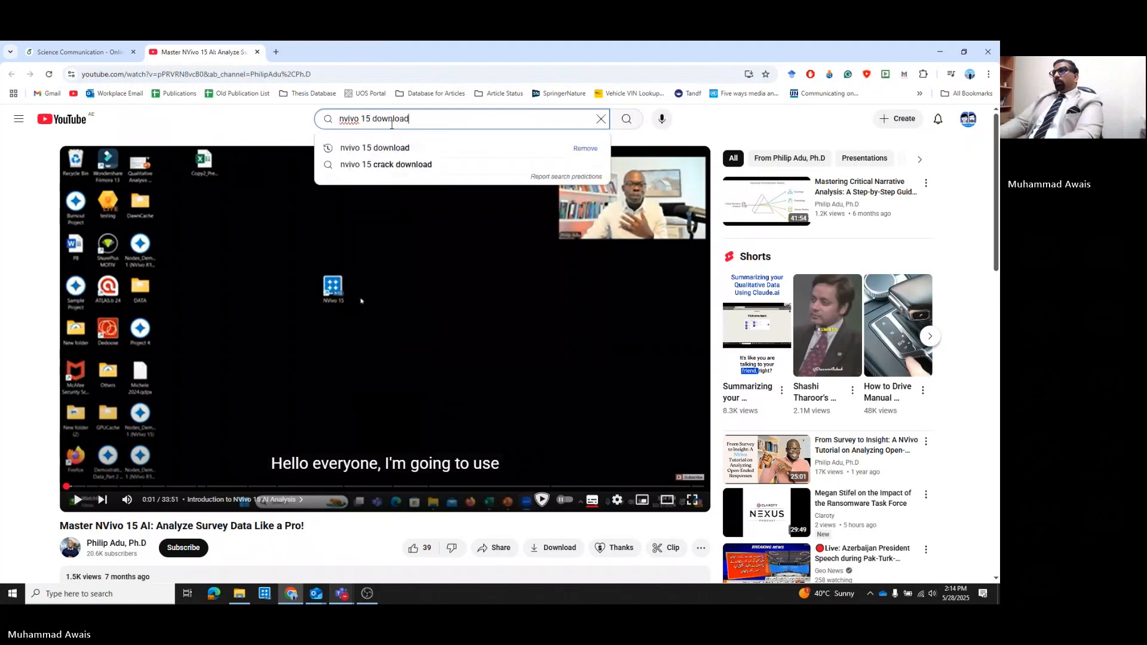
{"action": "key", "text": "Return"}
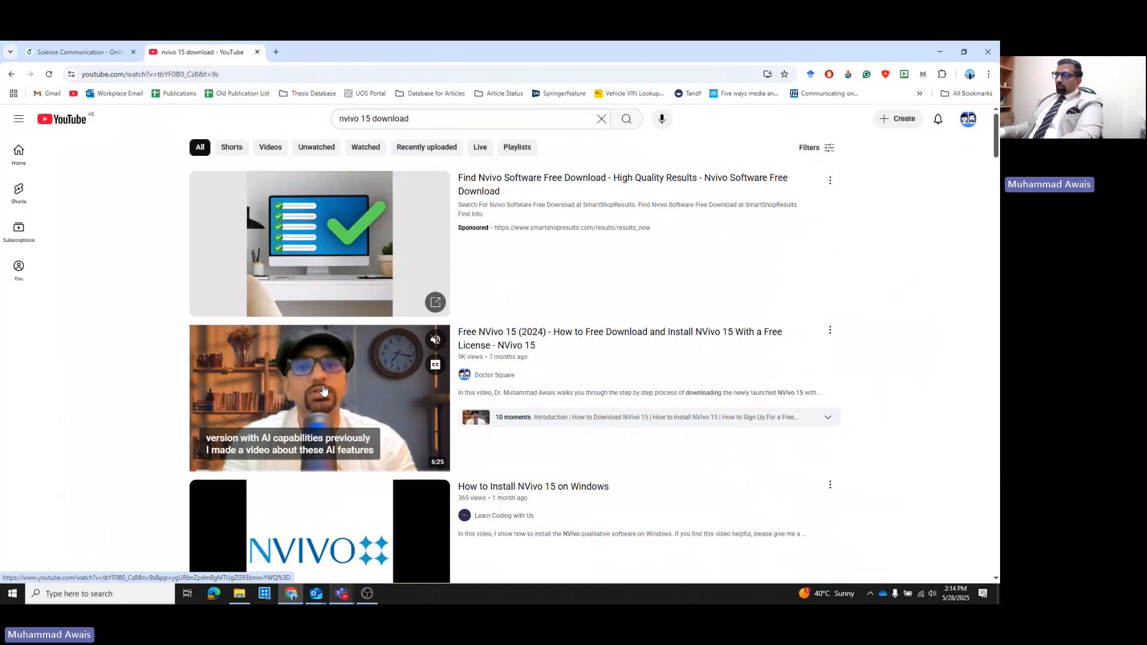
Open and pause the "Free NVivo 15 (2024) - How to Free Download and Install NVivo 15" video, and expand its description
{"action": "left_click", "coordinate": [323, 390]}
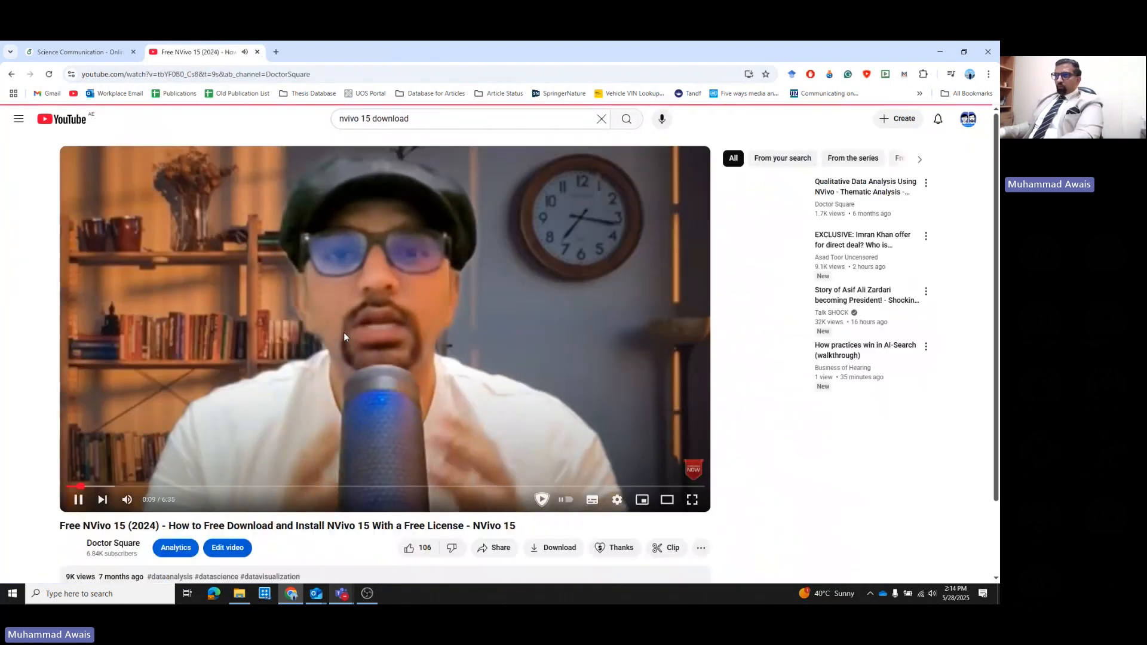
{"action": "left_click", "coordinate": [344, 337]}
{"action": "scroll", "coordinate": [350, 371], "scroll_direction": "down", "scroll_amount": 4}
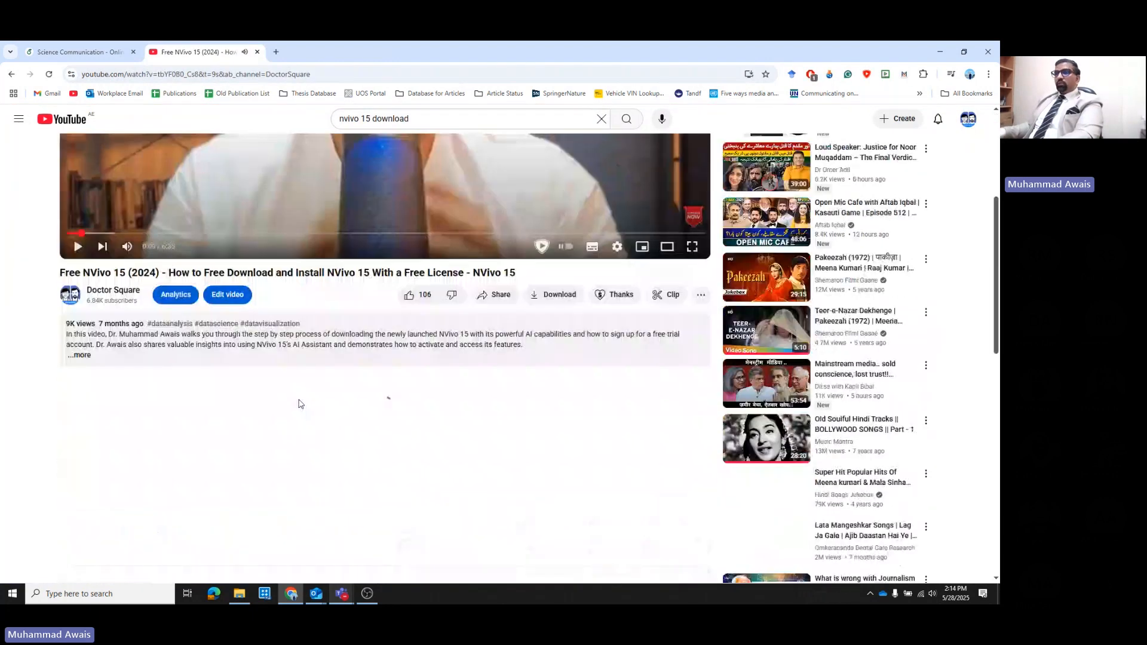
{"action": "left_click", "coordinate": [79, 345]}
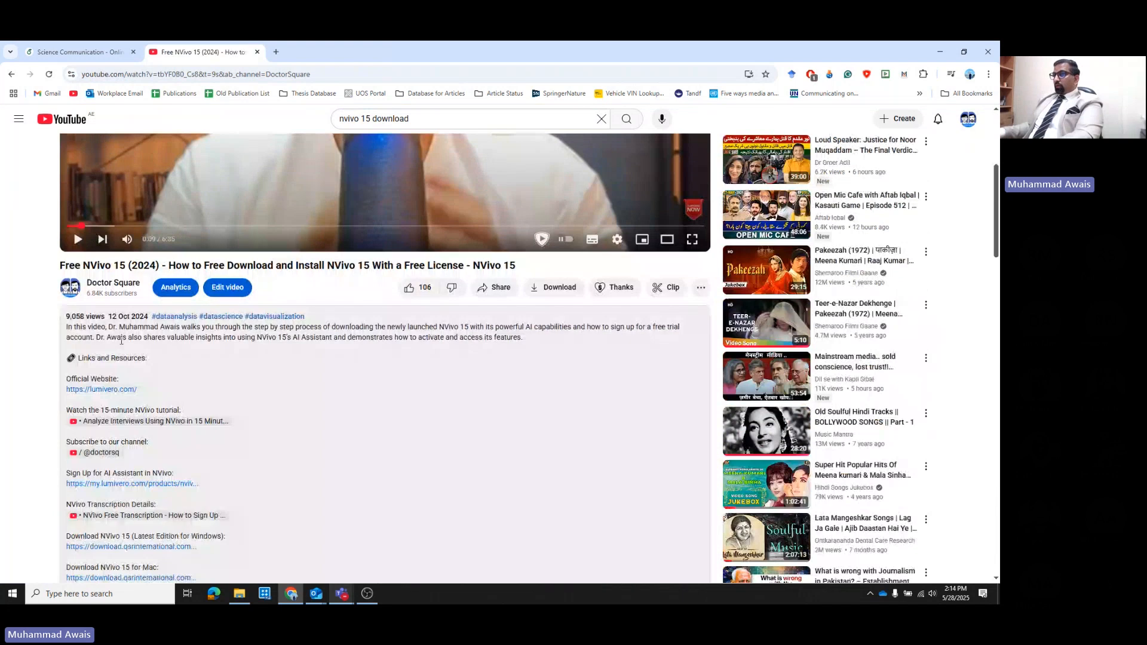
Download the NVivo 15 Windows installer through the video description's link, proceeding to the download.qsrinternational.com site
{"action": "scroll", "coordinate": [166, 376], "scroll_direction": "down", "scroll_amount": 1}
{"action": "scroll", "coordinate": [166, 376], "scroll_direction": "down", "scroll_amount": 1}
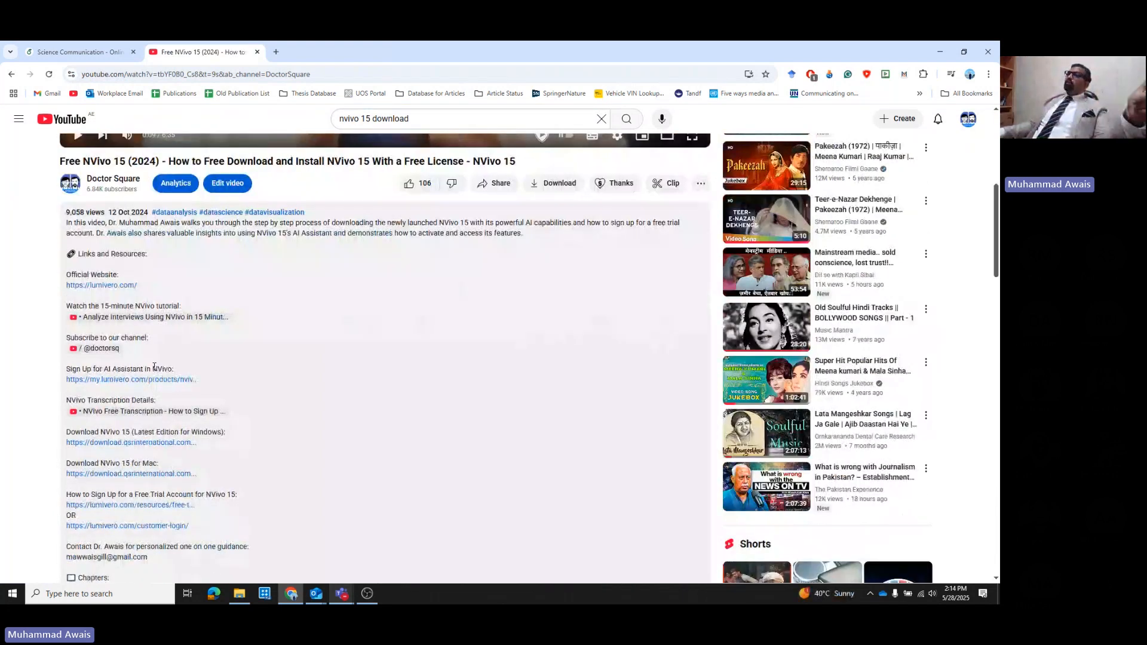
{"action": "left_click", "coordinate": [117, 447]}
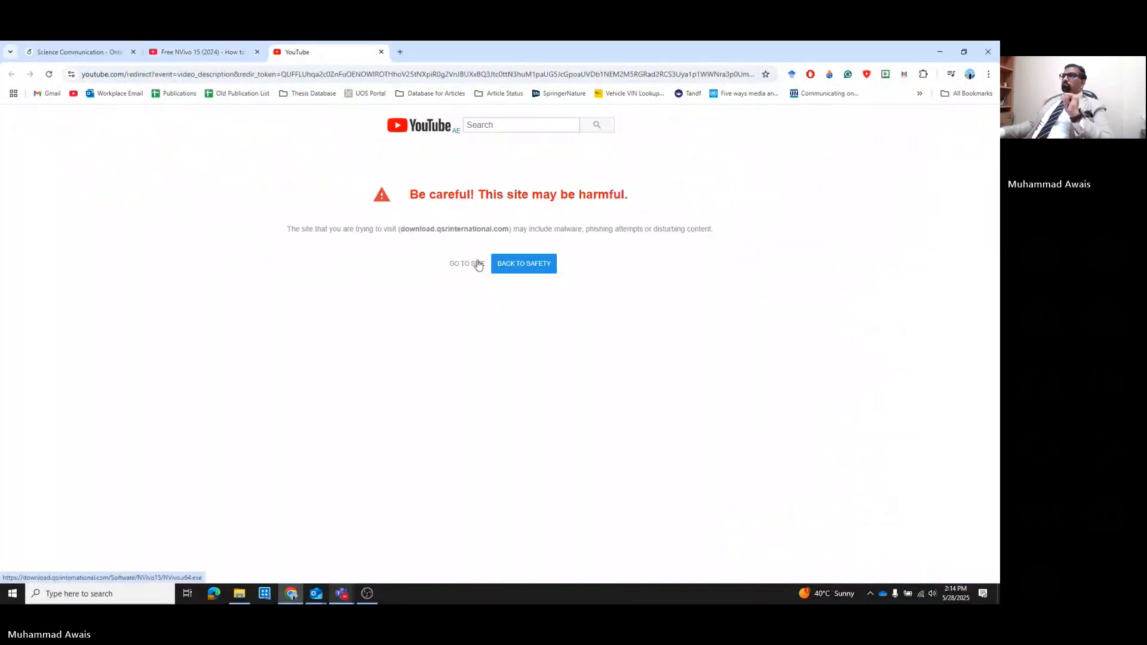
{"action": "left_click", "coordinate": [466, 264]}
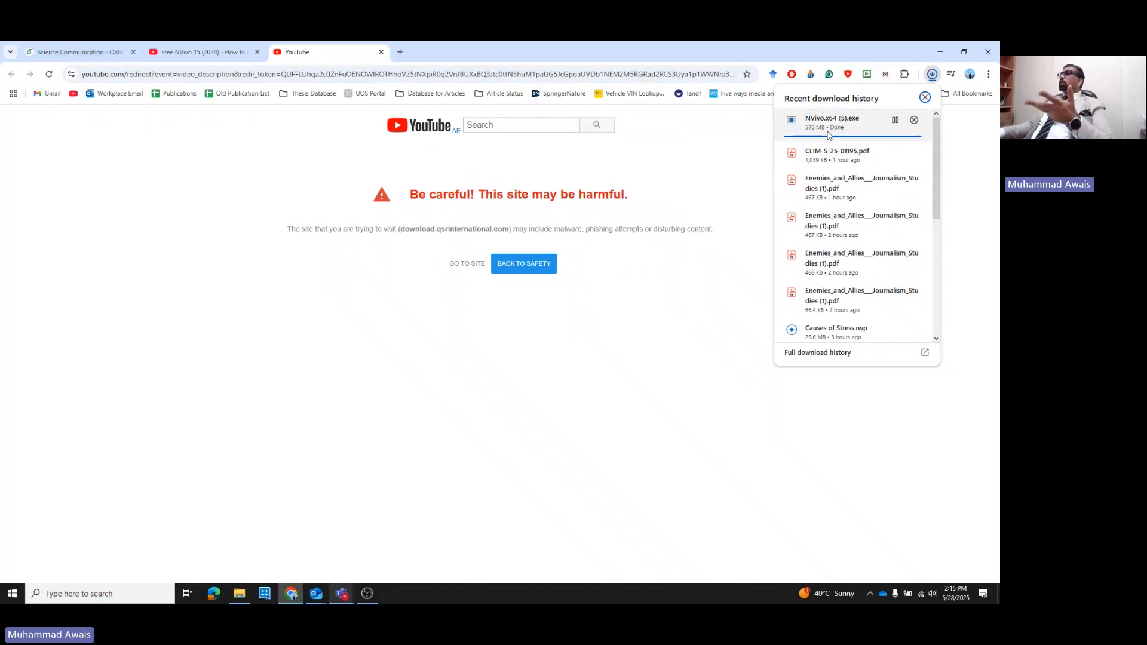
{"action": "left_click", "coordinate": [674, 163]}
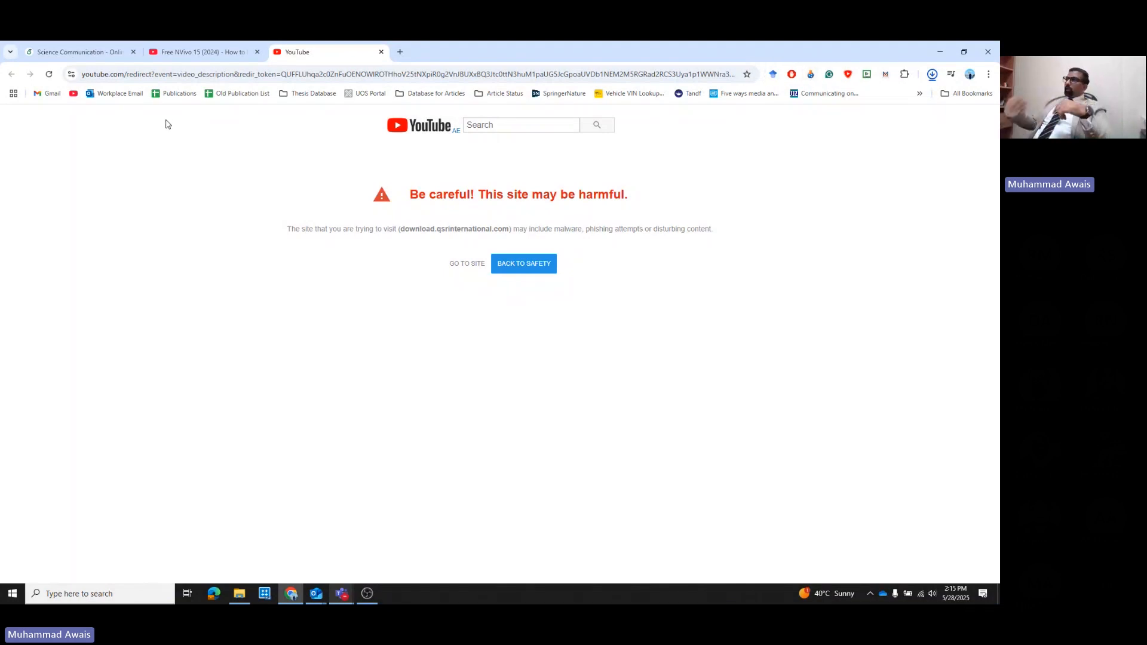
Return to the video page and view the capture options of the Capture for NVivo browser extension
{"action": "left_click", "coordinate": [217, 48]}
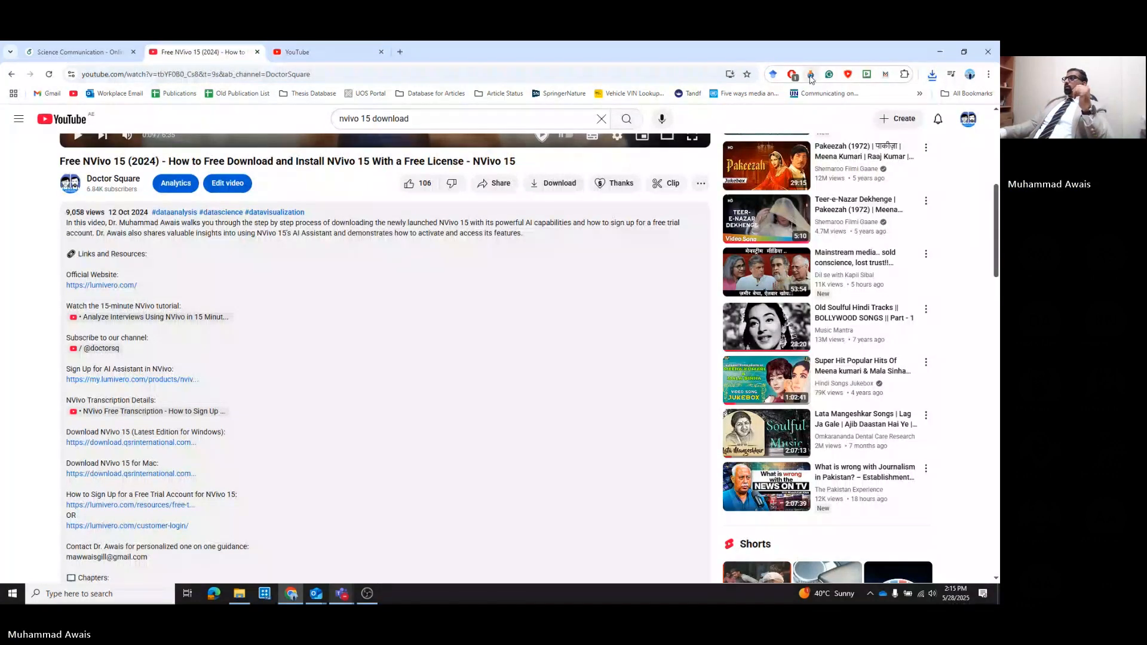
{"action": "left_click", "coordinate": [810, 76]}
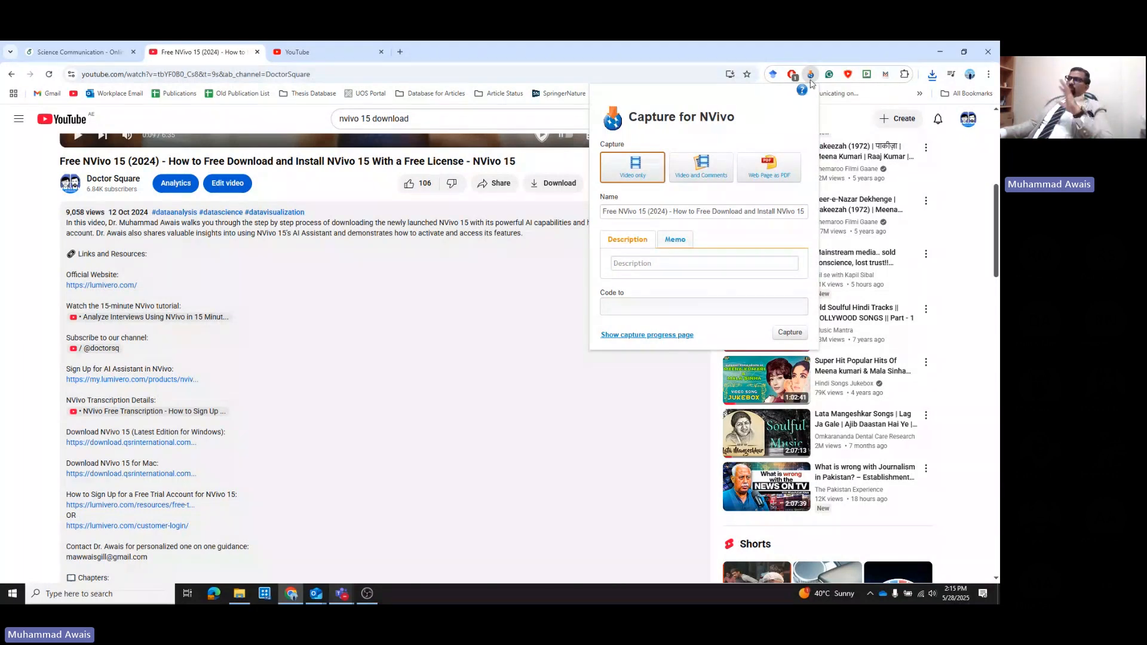
{"action": "left_click", "coordinate": [485, 308]}
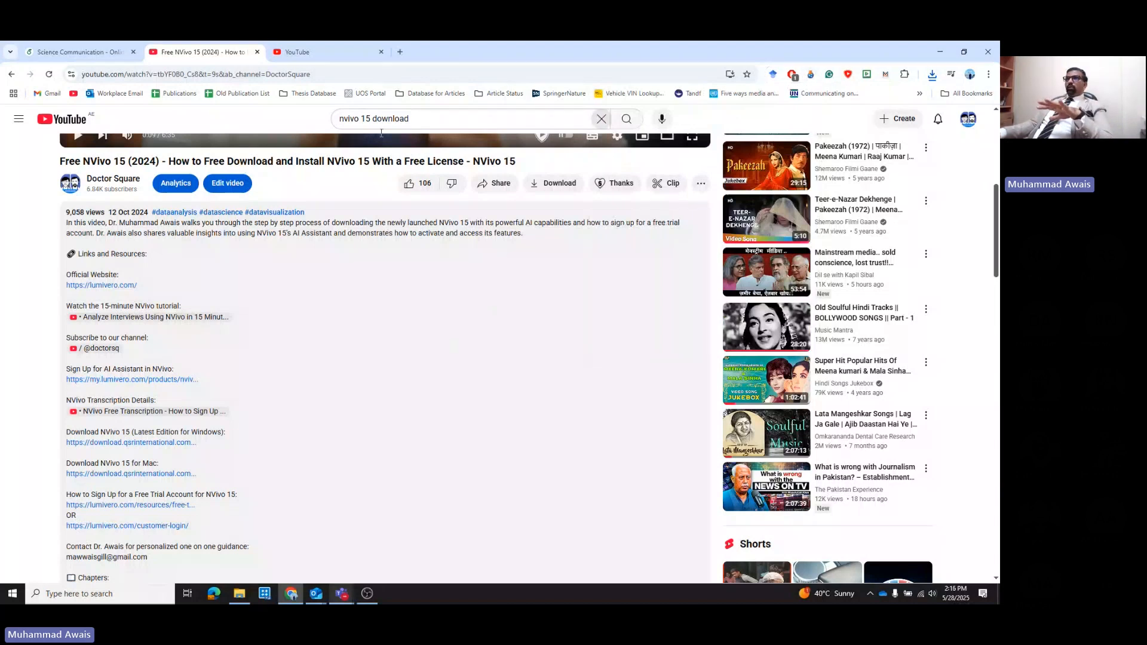
Close both YouTube tabs and launch the NVivo 14 desktop application
{"action": "left_click", "coordinate": [256, 52]}
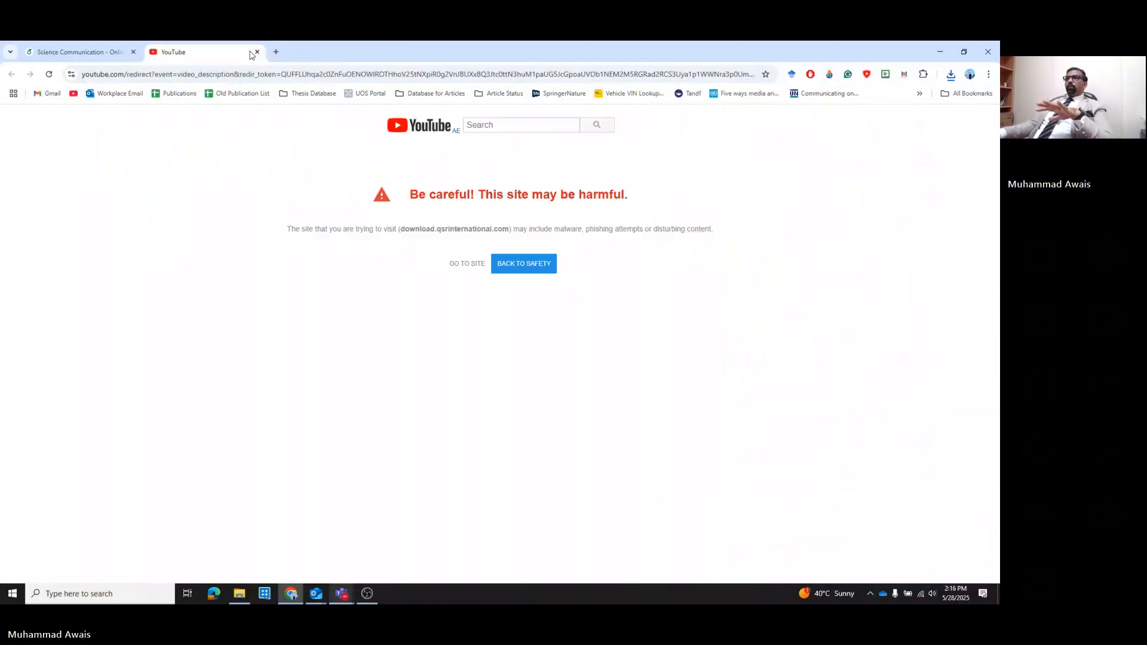
{"action": "left_click", "coordinate": [257, 52]}
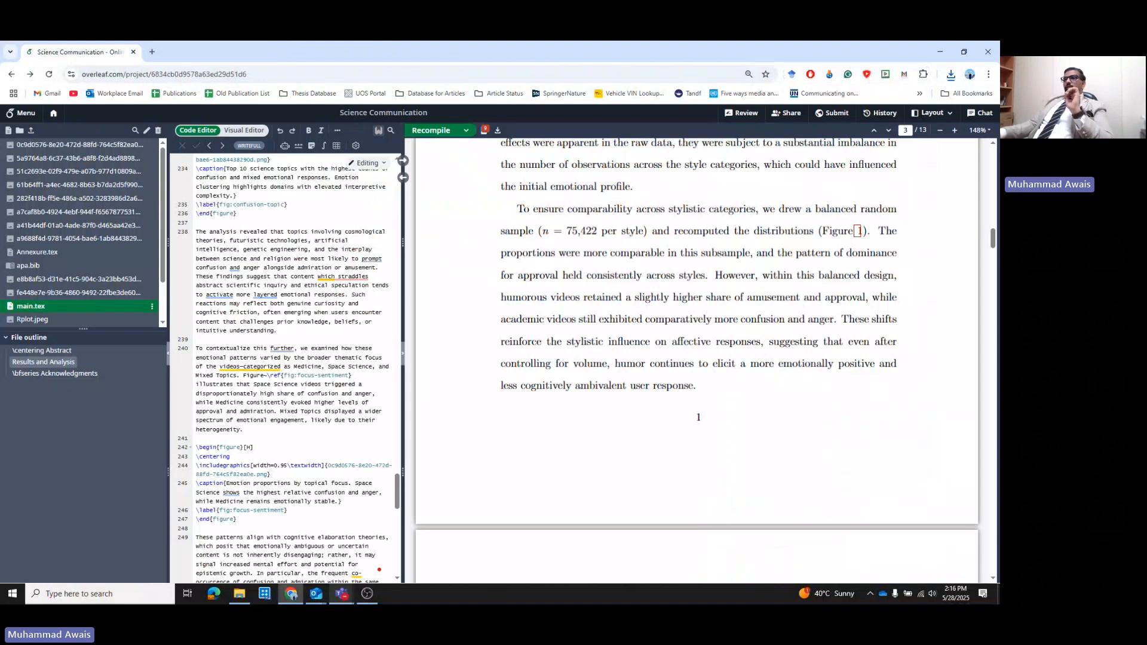
{"action": "left_click", "coordinate": [2, 593]}
{"action": "type", "text": "nv"}
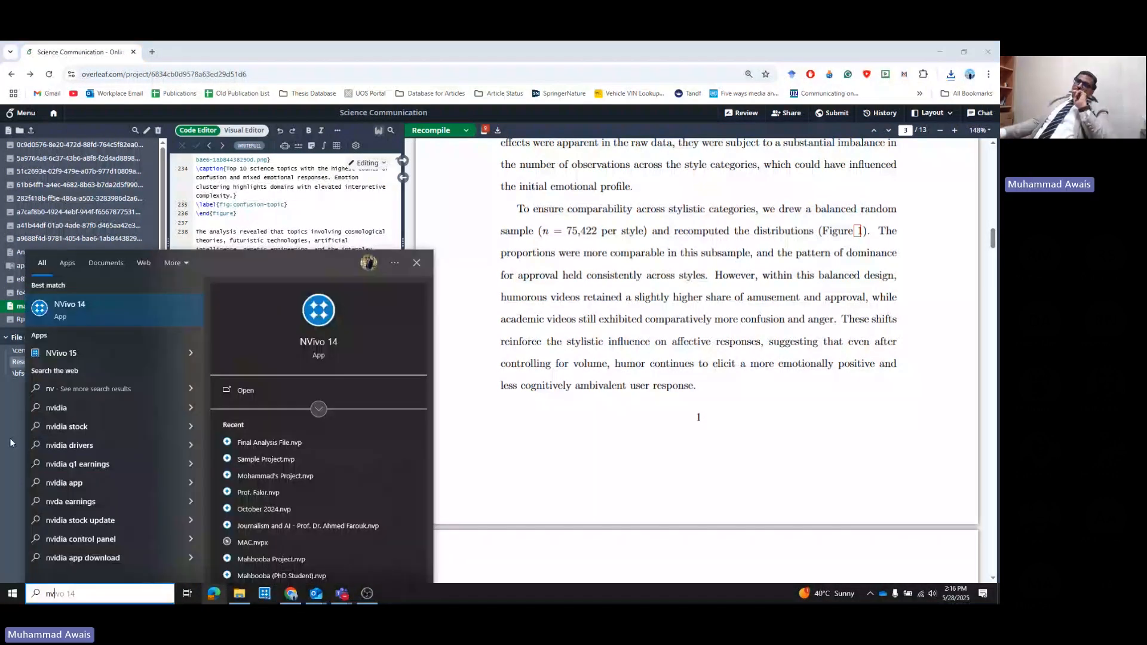
{"action": "left_click", "coordinate": [92, 314]}
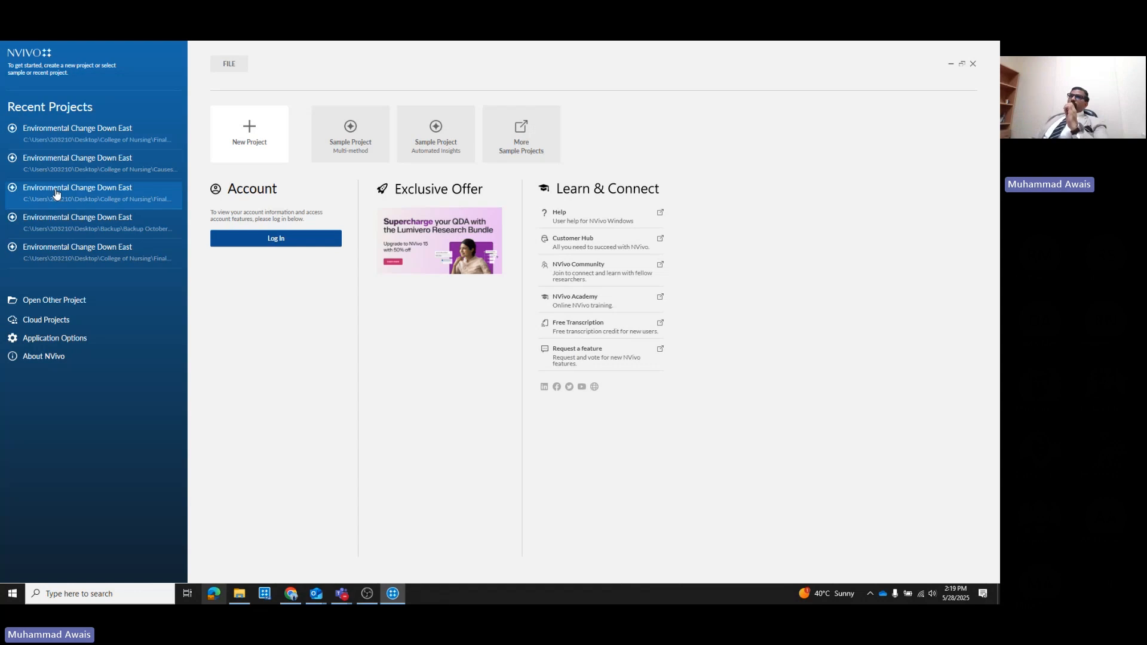
Open NVivo's Application Options and examine the user profile name in the general settings
{"action": "left_click", "coordinate": [41, 340]}
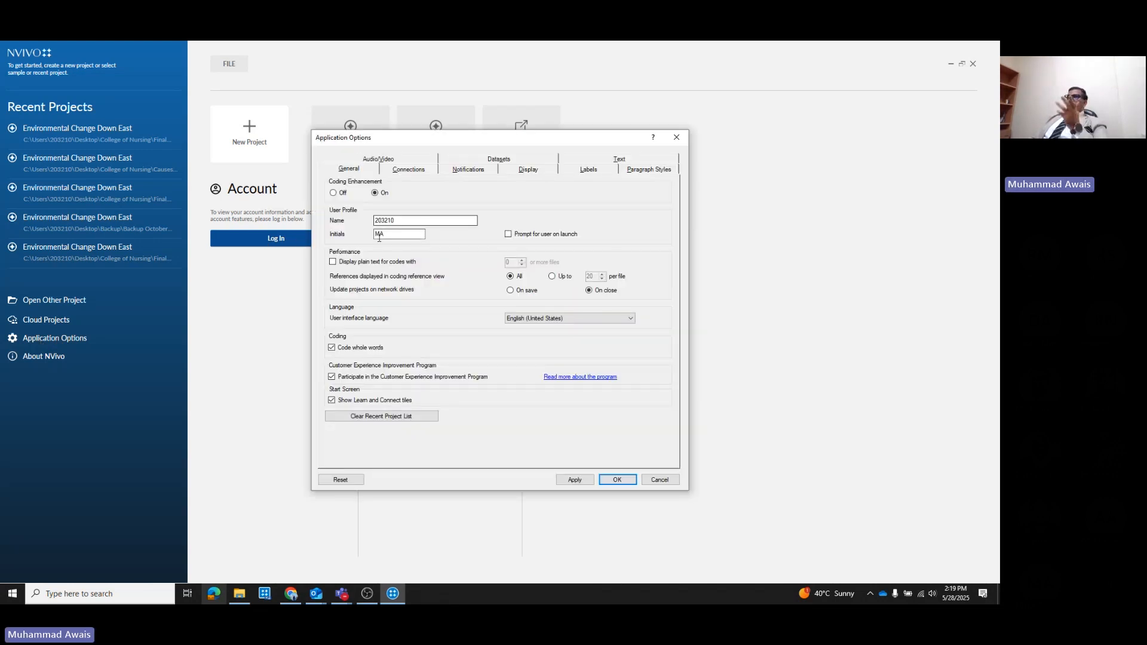
{"action": "left_click_drag", "start_coordinate": [399, 222], "coordinate": [362, 222]}
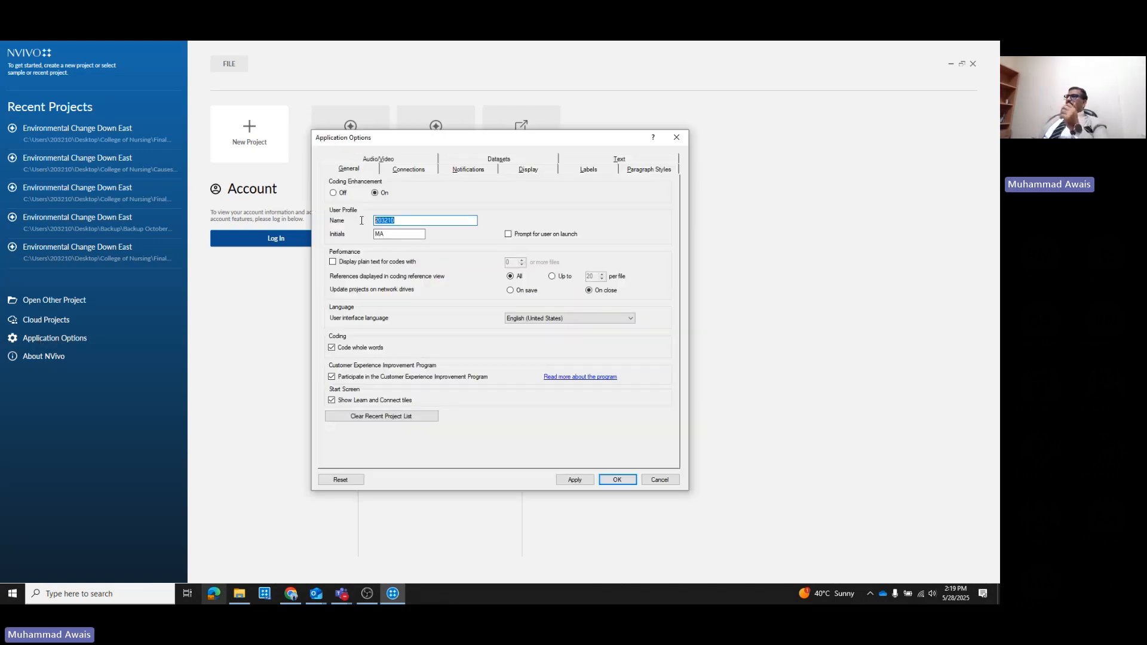
{"action": "left_click", "coordinate": [402, 222]}
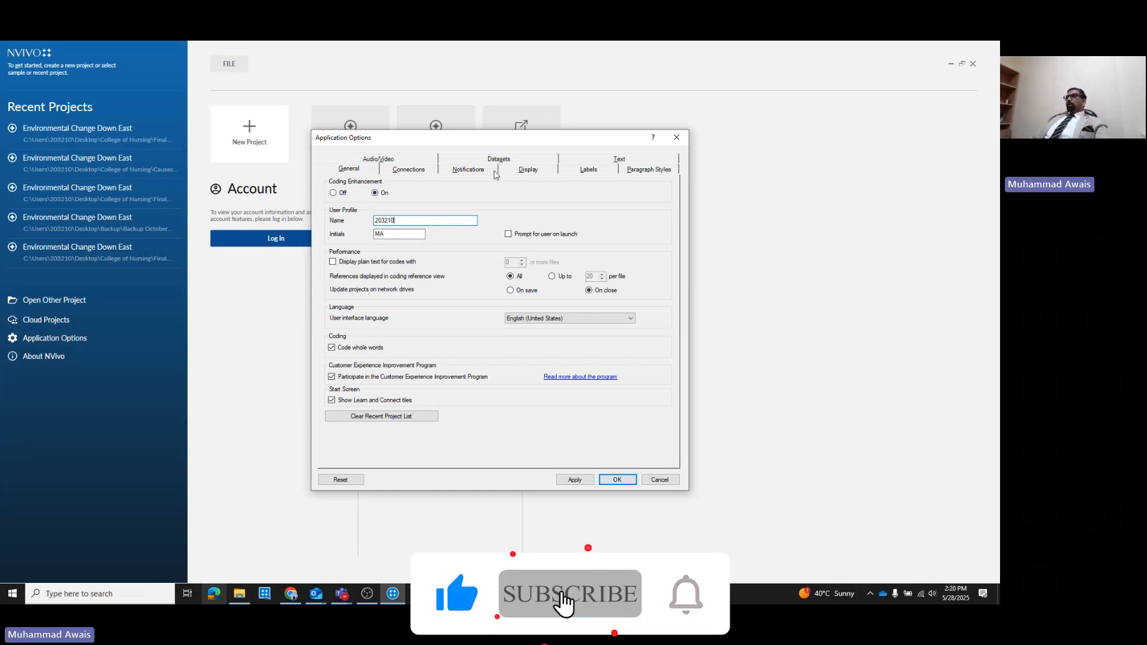
Review the Audio/Video, Notifications, Display, Labels and Text settings in the Application Options
{"action": "left_click", "coordinate": [393, 163]}
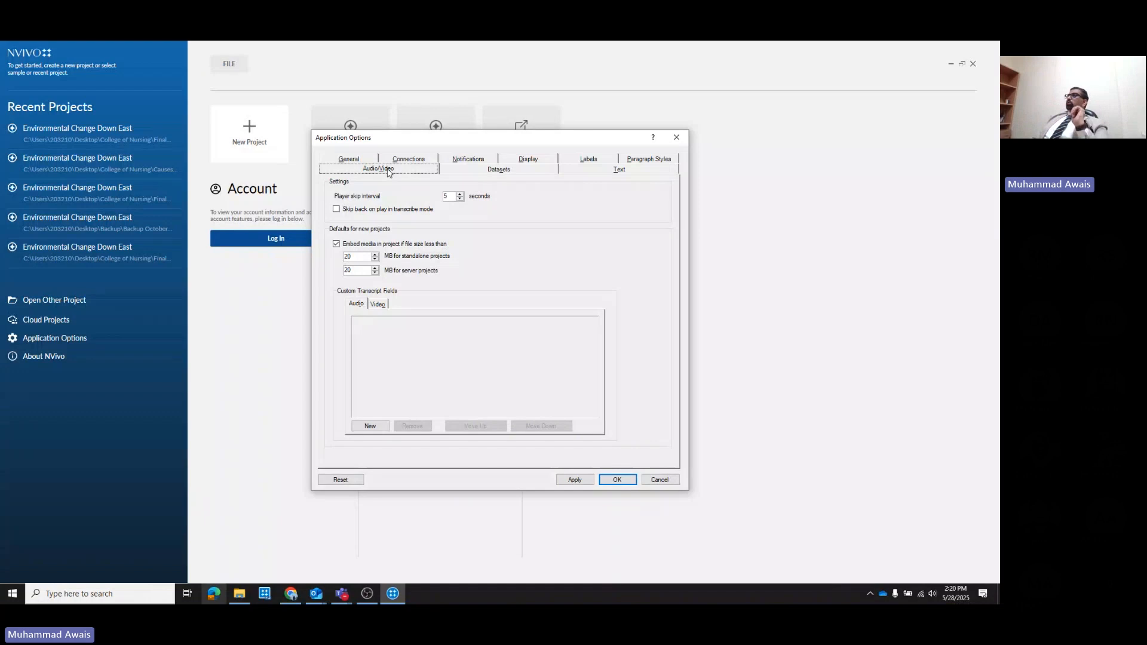
{"action": "left_click", "coordinate": [485, 161]}
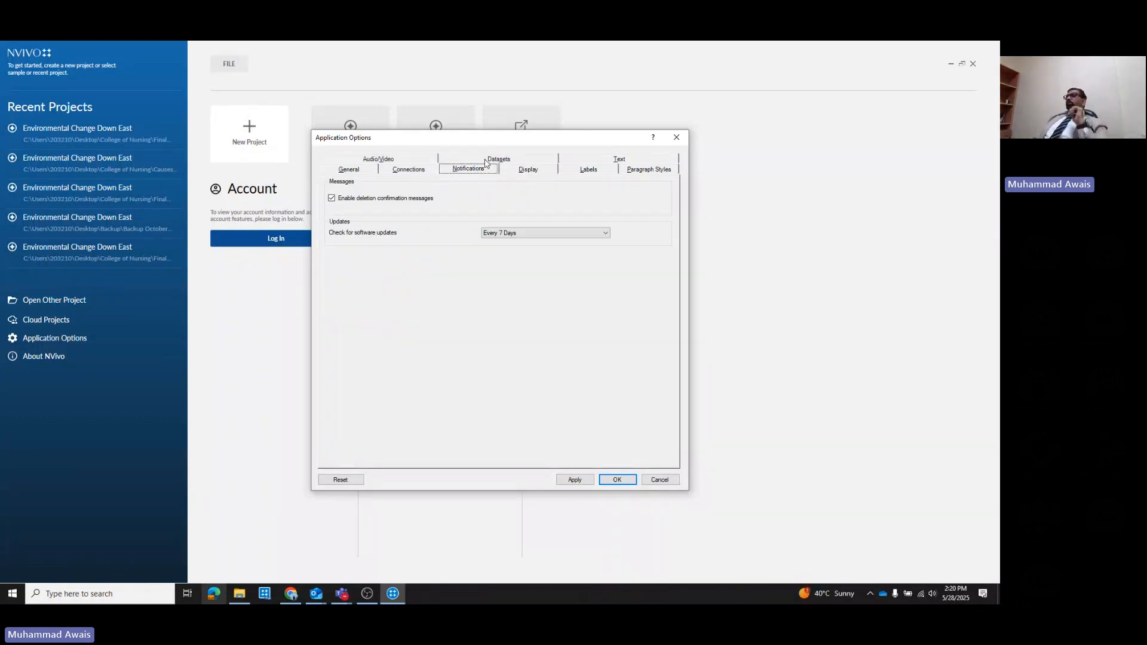
{"action": "left_click", "coordinate": [528, 169]}
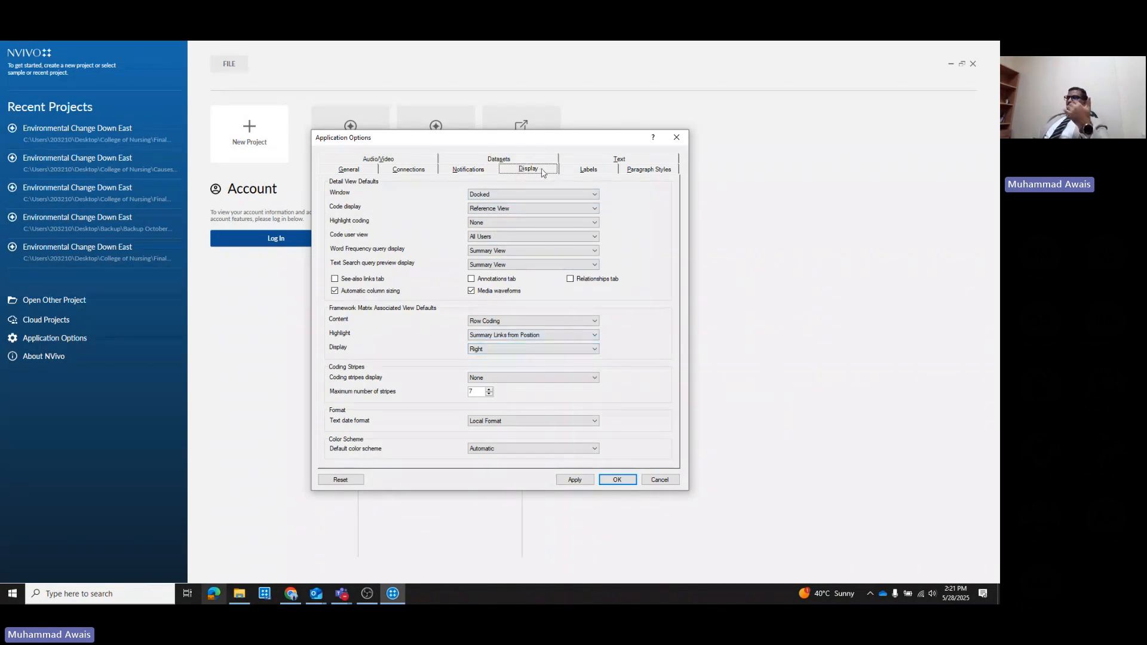
{"action": "left_click", "coordinate": [587, 172]}
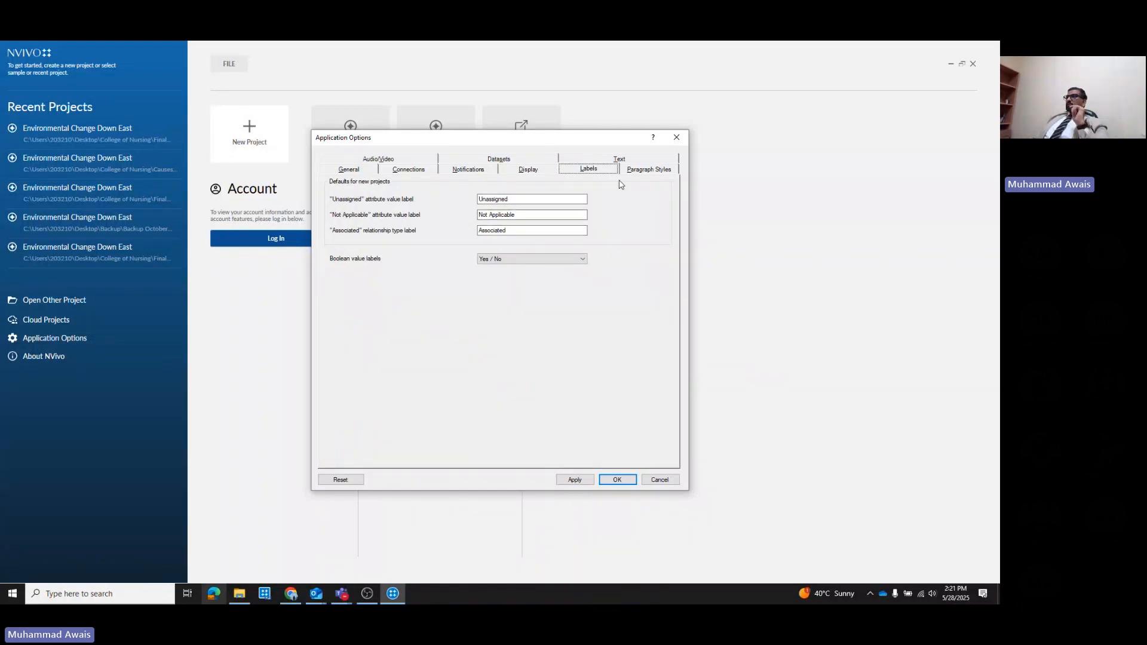
{"action": "left_click", "coordinate": [619, 161]}
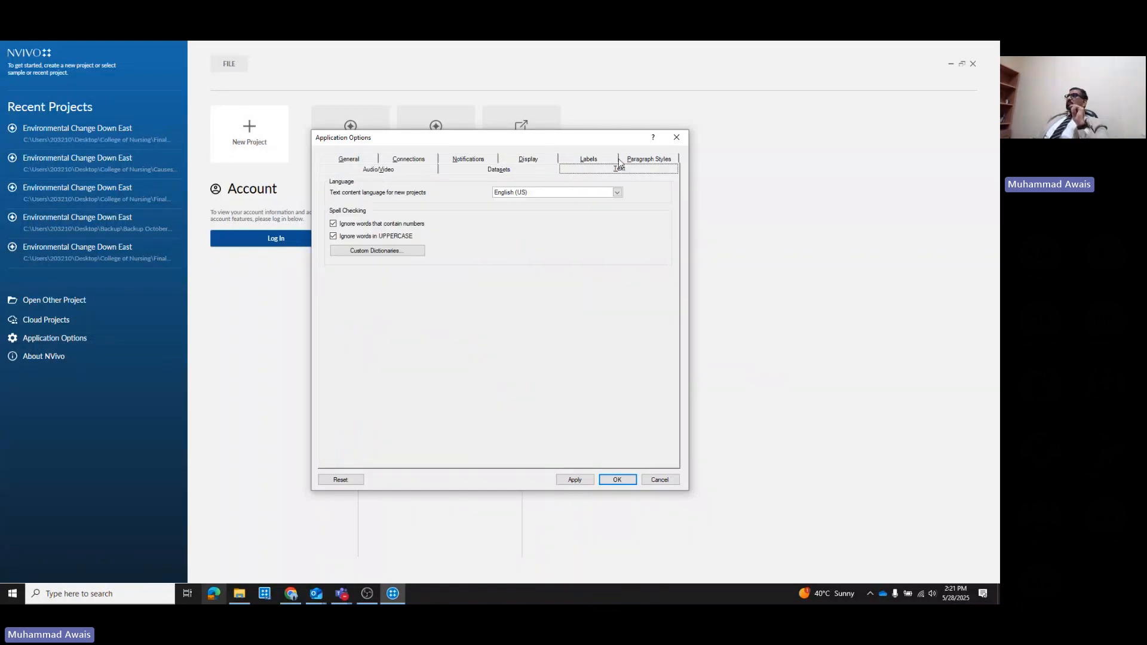
Review the text content language choices and the default paragraph styles for new projects, then close the Application Options
{"action": "left_click", "coordinate": [533, 193]}
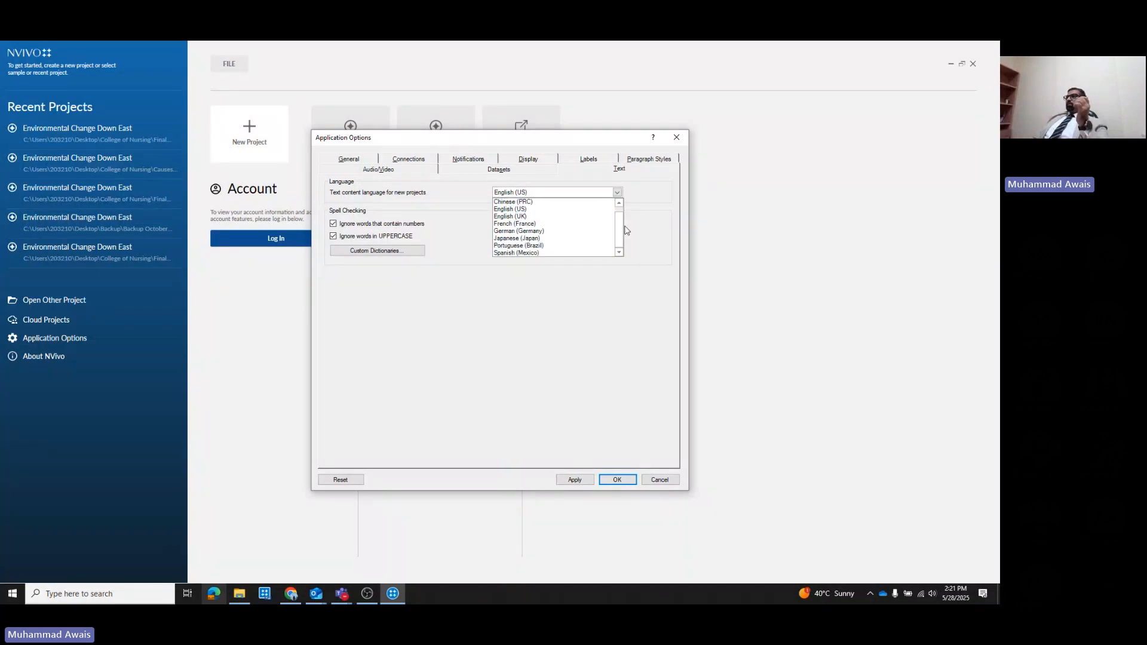
{"action": "mouse_move", "coordinate": [621, 226]}
{"action": "left_mouse_down"}
{"action": "mouse_move", "coordinate": [620, 215]}
{"action": "mouse_move", "coordinate": [620, 225]}
{"action": "left_mouse_up"}
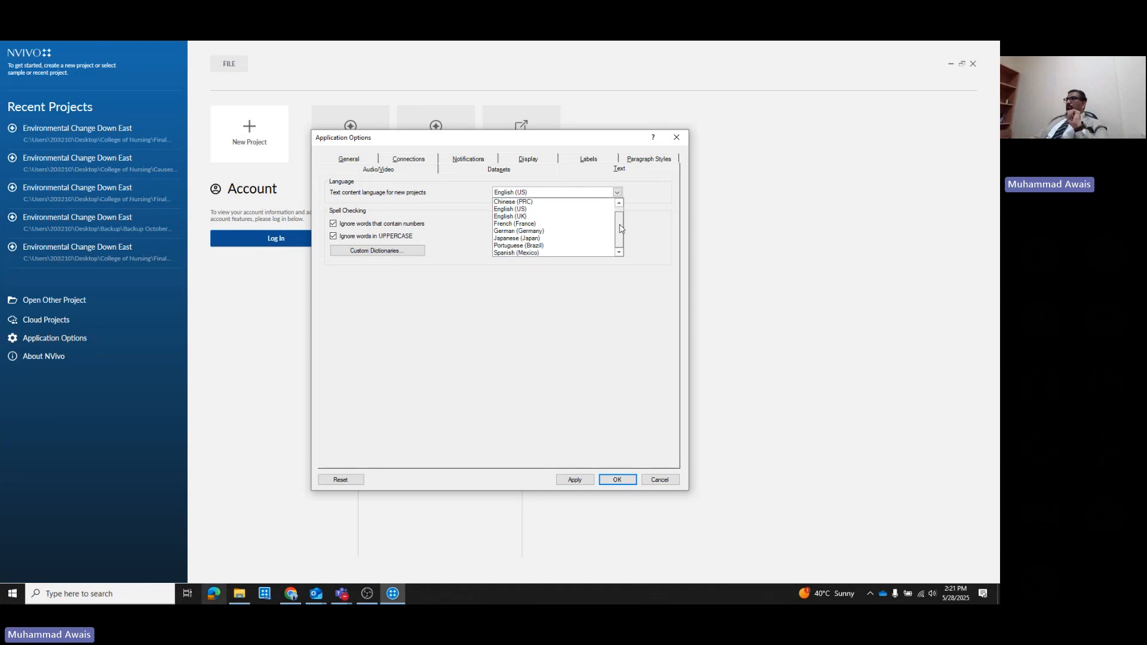
{"action": "left_click", "coordinate": [397, 292]}
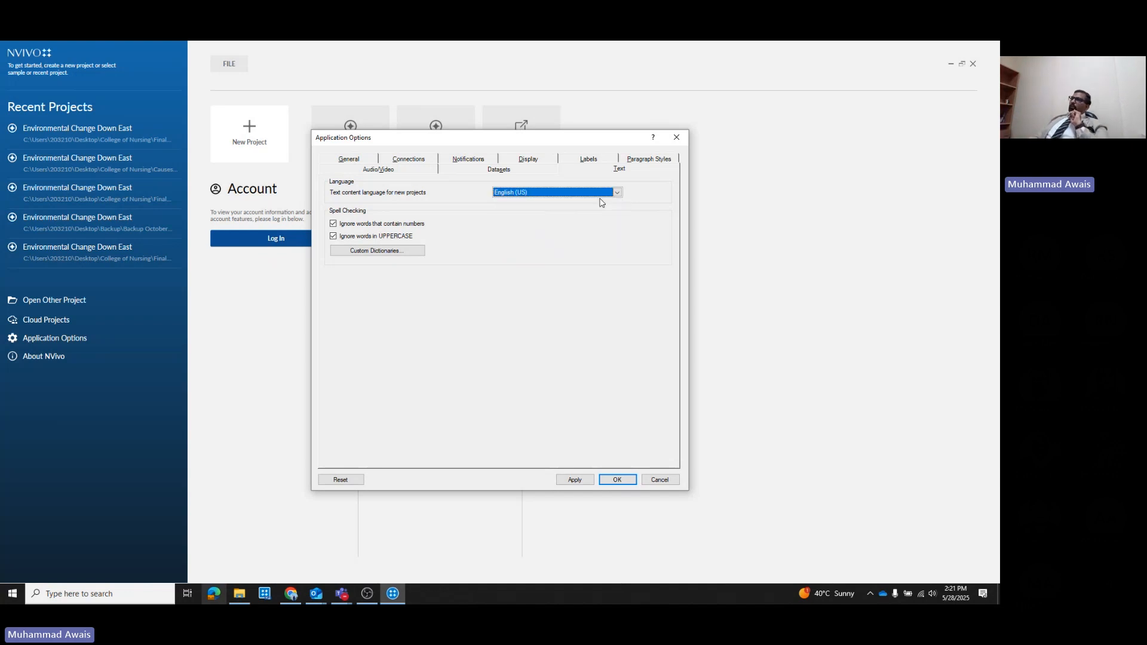
{"action": "left_click", "coordinate": [664, 162]}
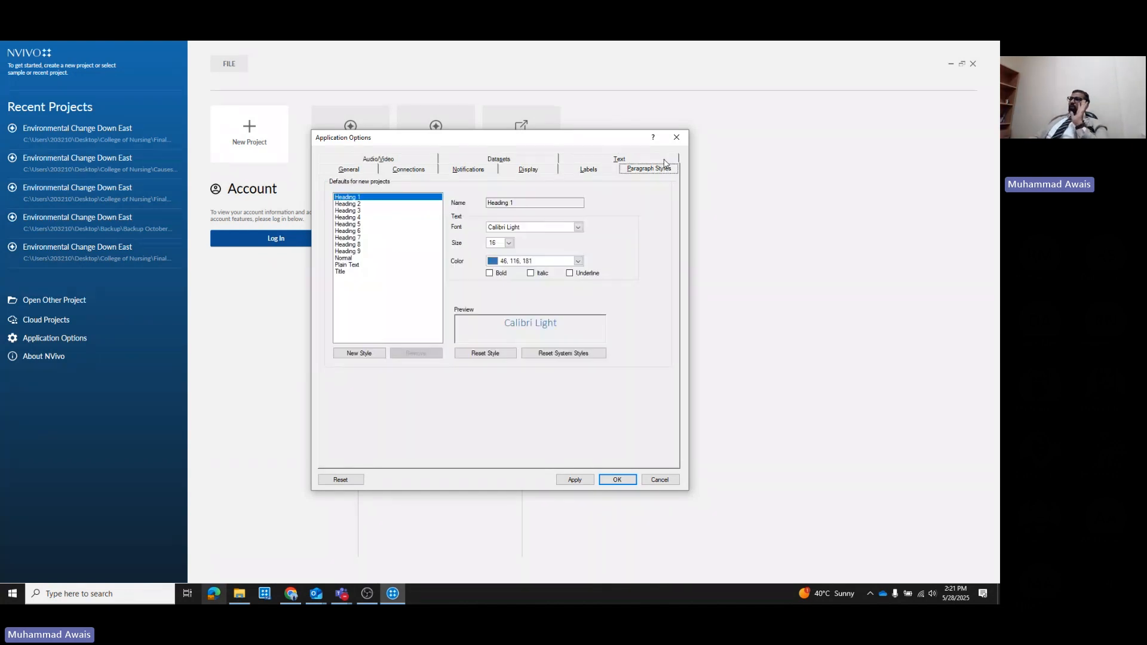
{"action": "left_click", "coordinate": [613, 477]}
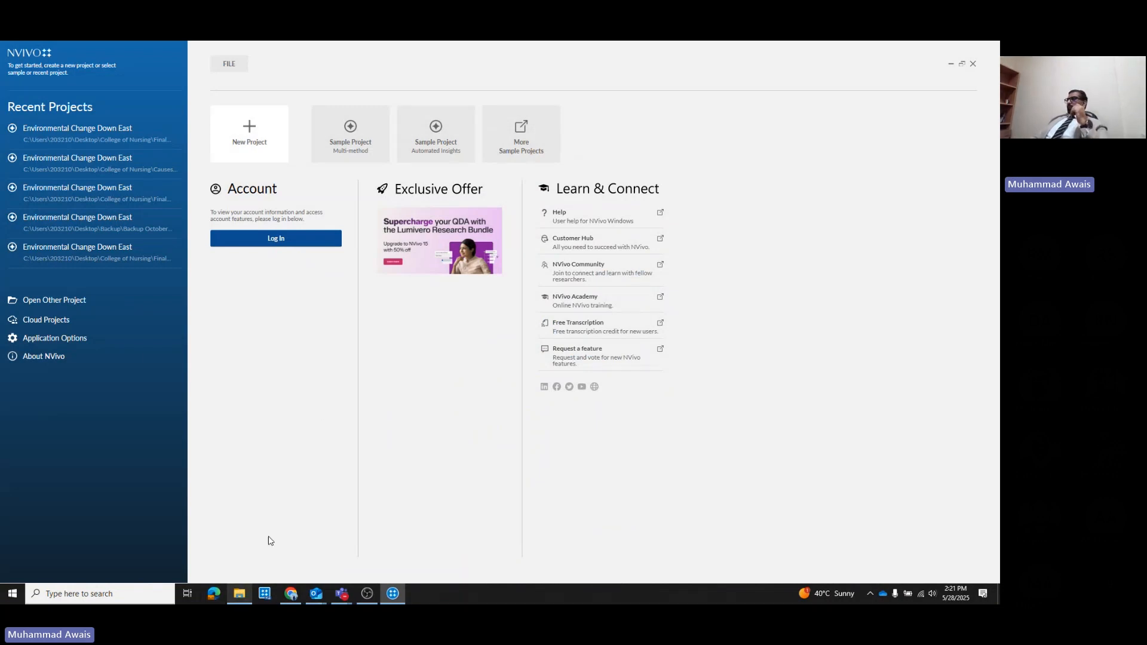
Open the stress interview document in the College of Nursing folder and examine its participant details and question-and-answer speaker labels before closing it
{"action": "left_click", "coordinate": [241, 595]}
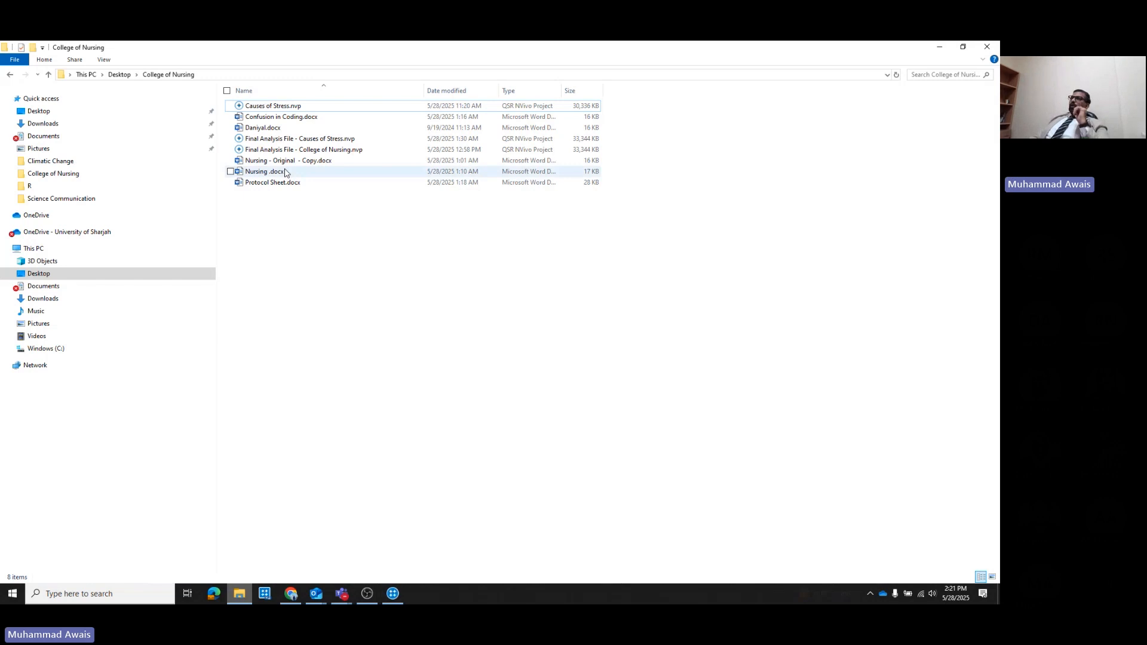
{"action": "double_click", "coordinate": [263, 128]}
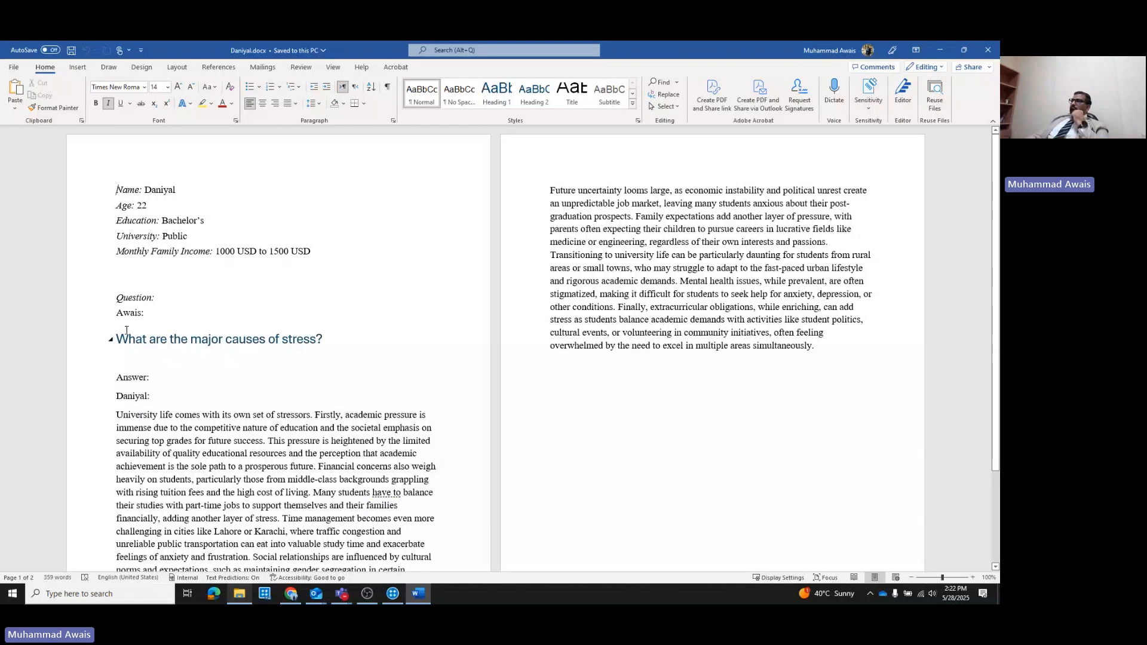
{"action": "left_click_drag", "start_coordinate": [123, 313], "coordinate": [142, 312]}
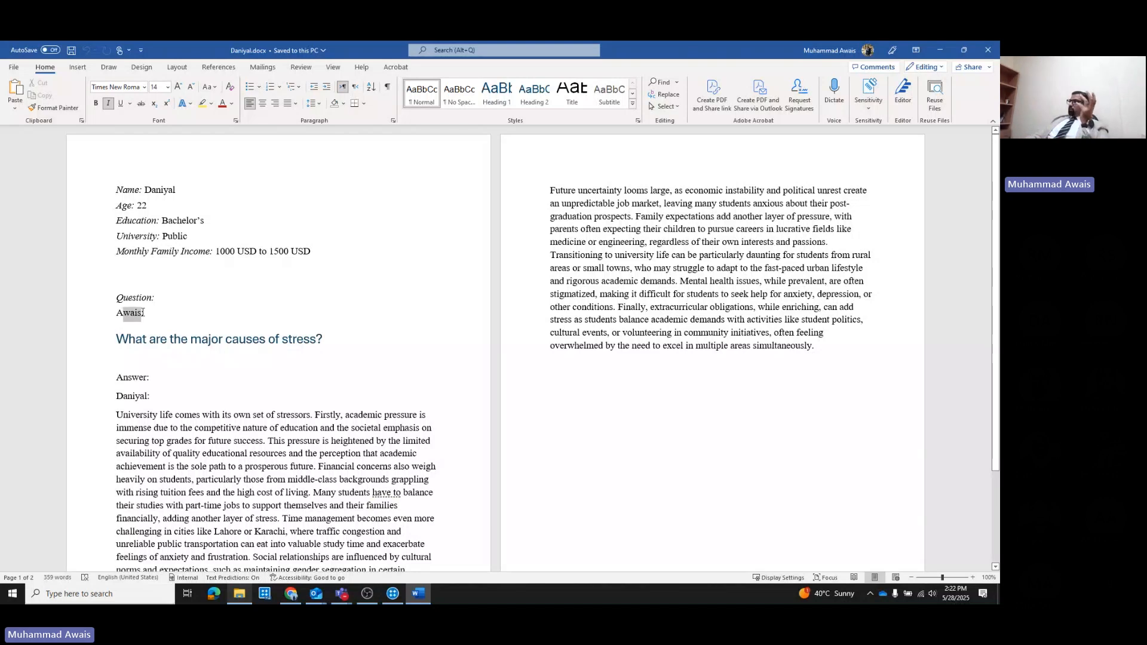
{"action": "left_click_drag", "start_coordinate": [116, 396], "coordinate": [154, 396]}
{"action": "left_click", "coordinate": [132, 396]}
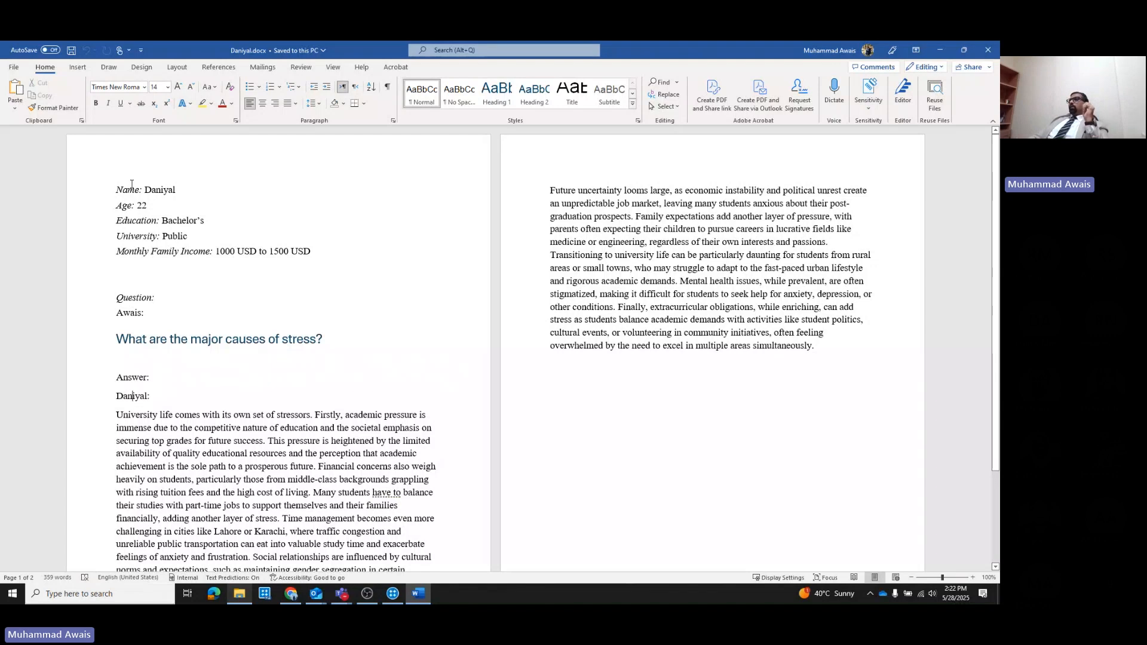
{"action": "left_click_drag", "start_coordinate": [117, 188], "coordinate": [178, 190]}
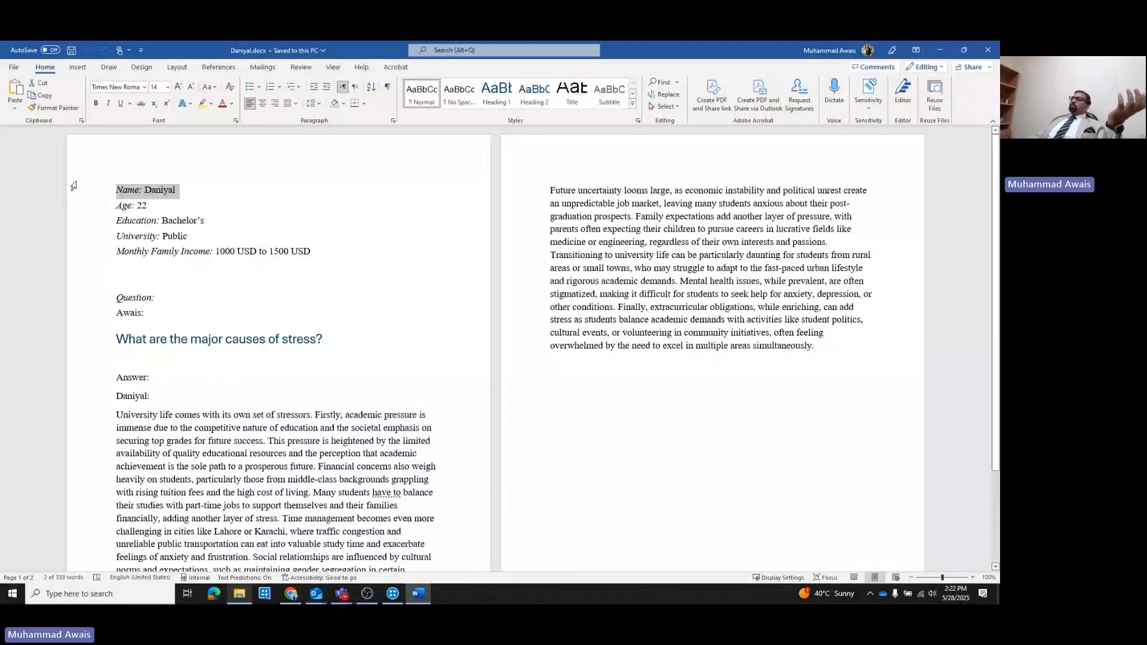
{"action": "left_click", "coordinate": [202, 226]}
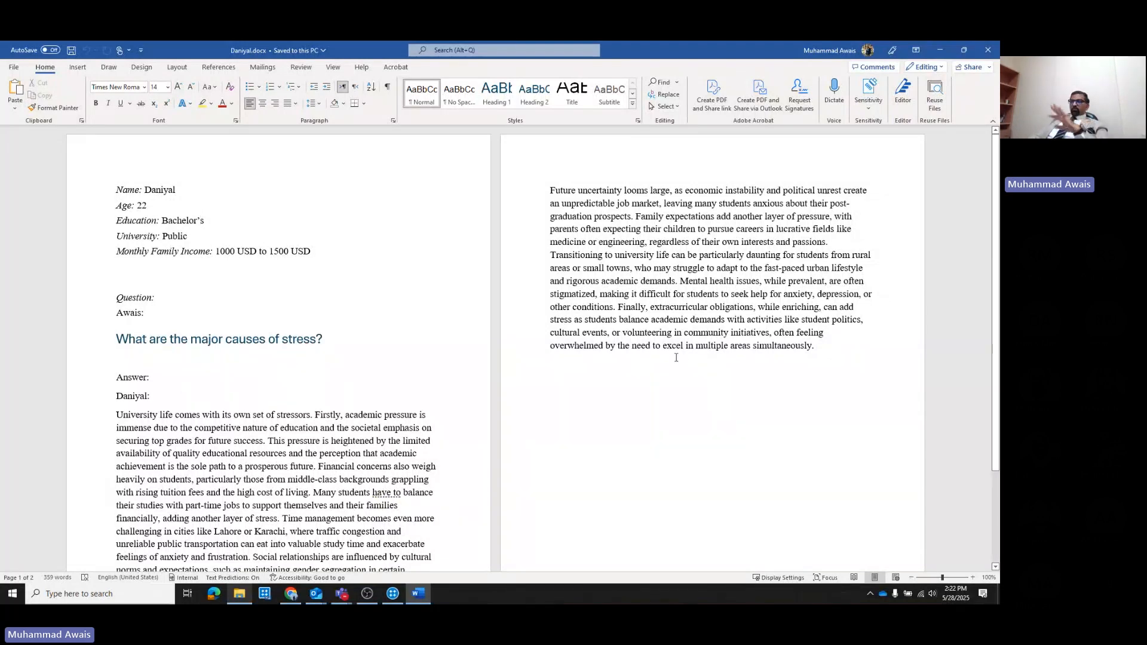
{"action": "left_click", "coordinate": [988, 45]}
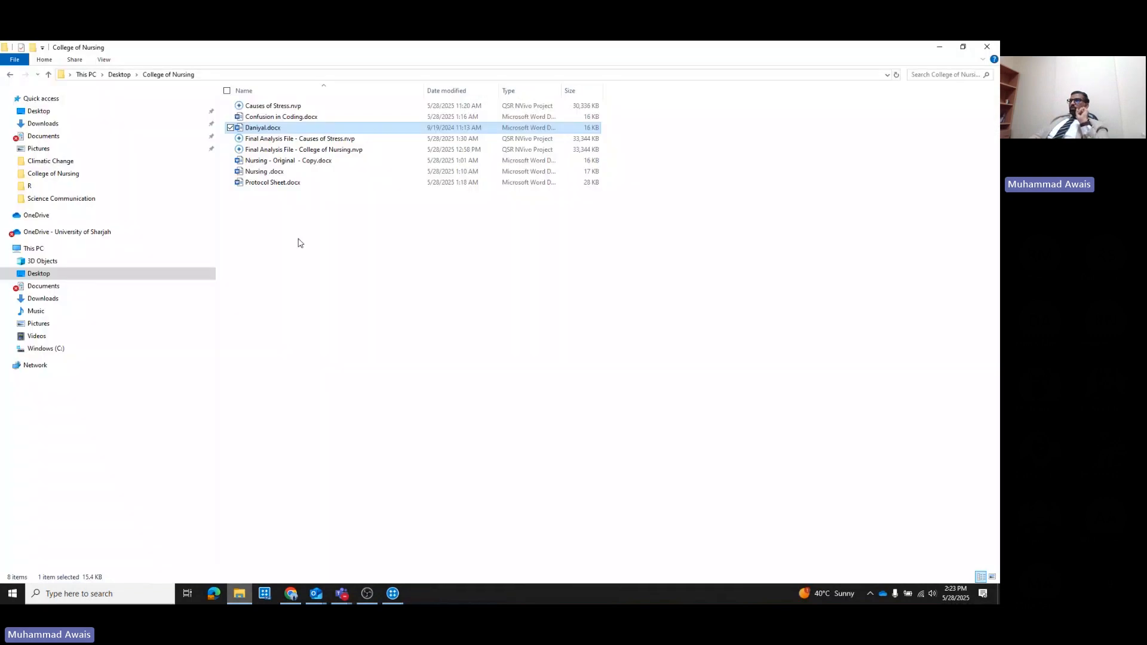
Open Nursing .docx and compare its participant table and long interviewee response with the layout of the stress interview document
{"action": "left_click", "coordinate": [270, 172]}
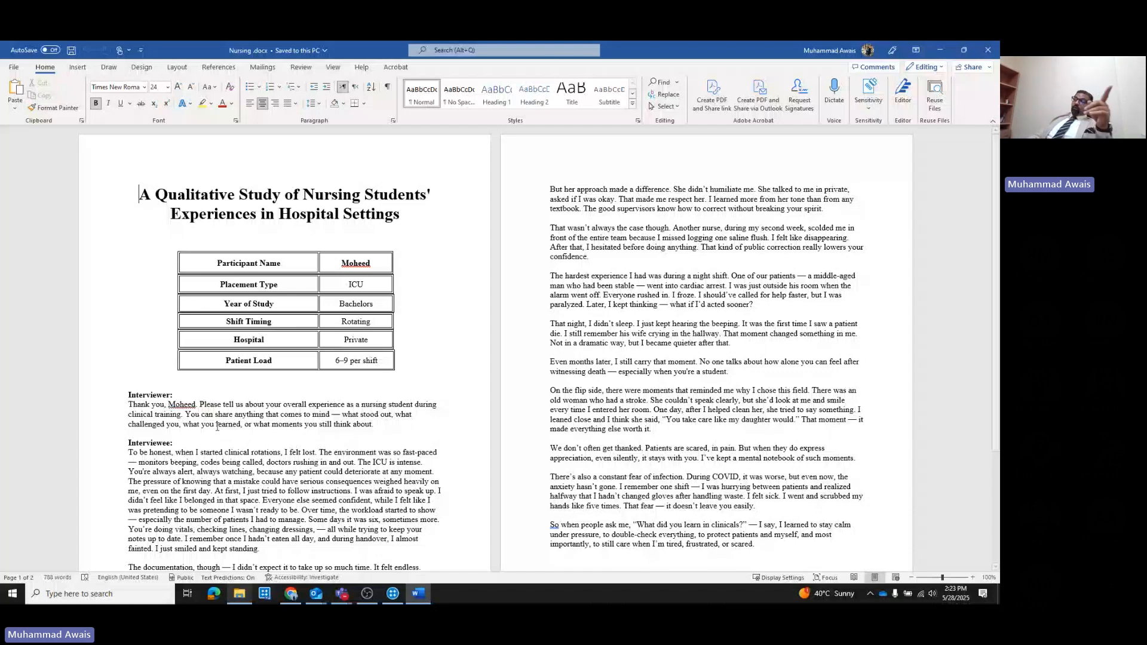
{"action": "left_click_drag", "start_coordinate": [217, 427], "coordinate": [756, 545]}
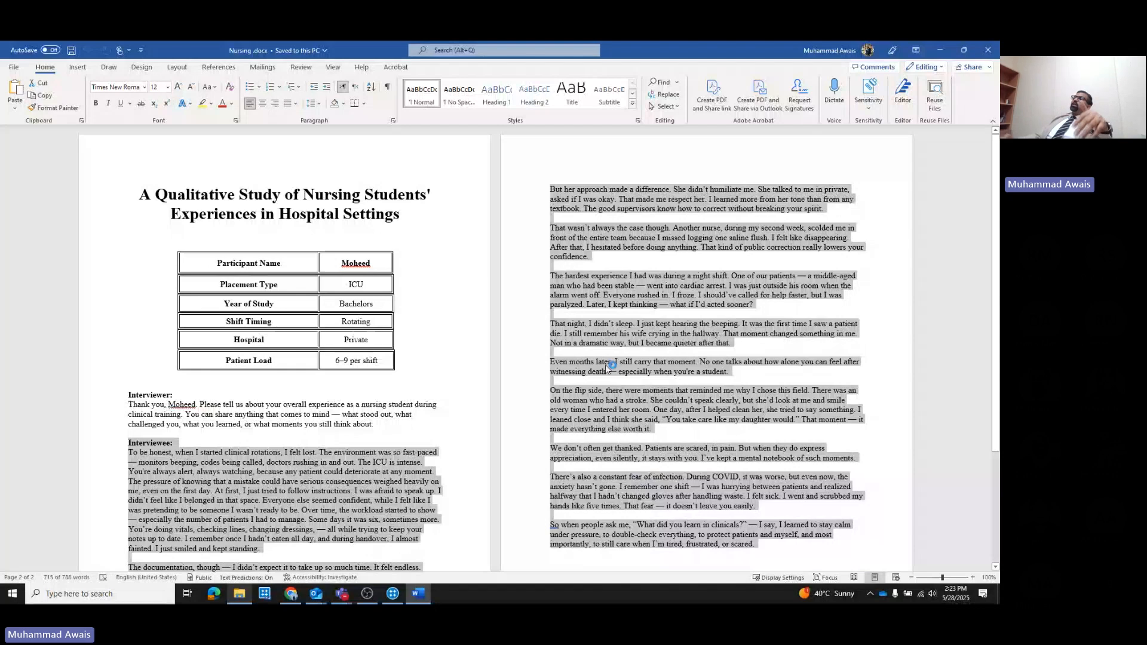
{"action": "left_click", "coordinate": [606, 363]}
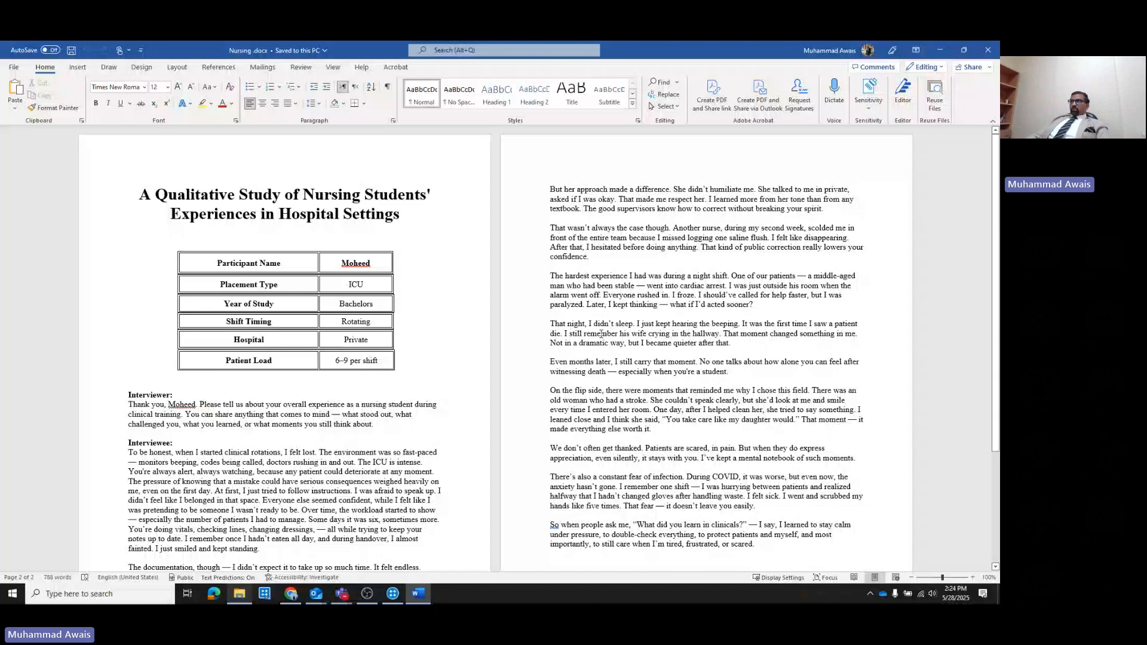
{"action": "key", "text": "alt+Tab"}
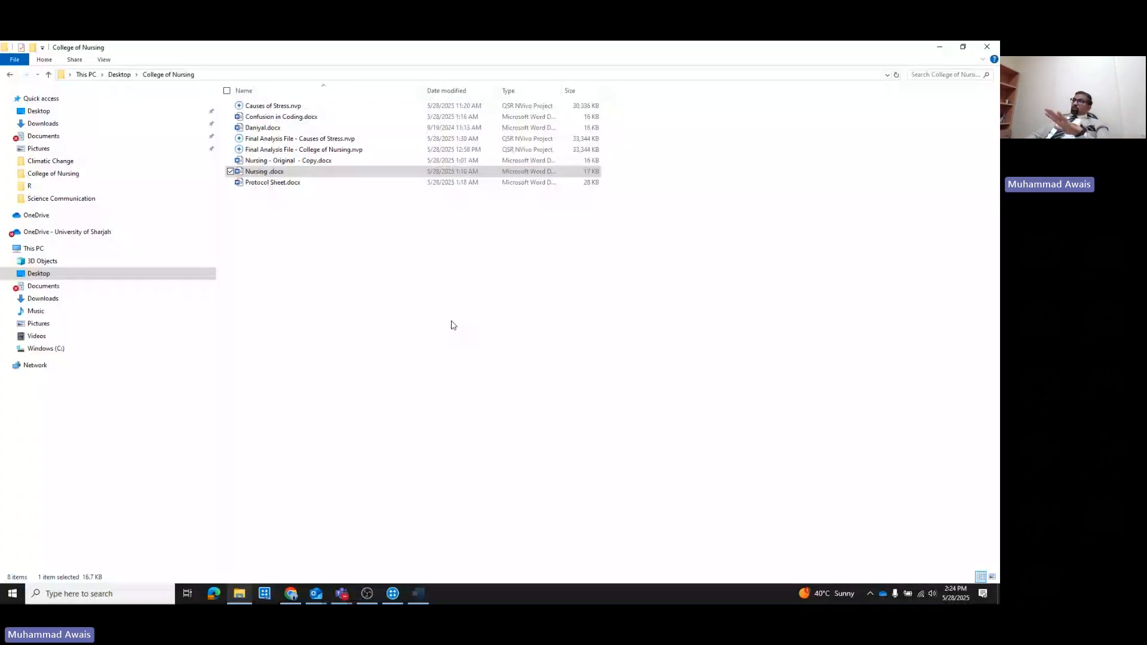
{"action": "left_click", "coordinate": [263, 128]}
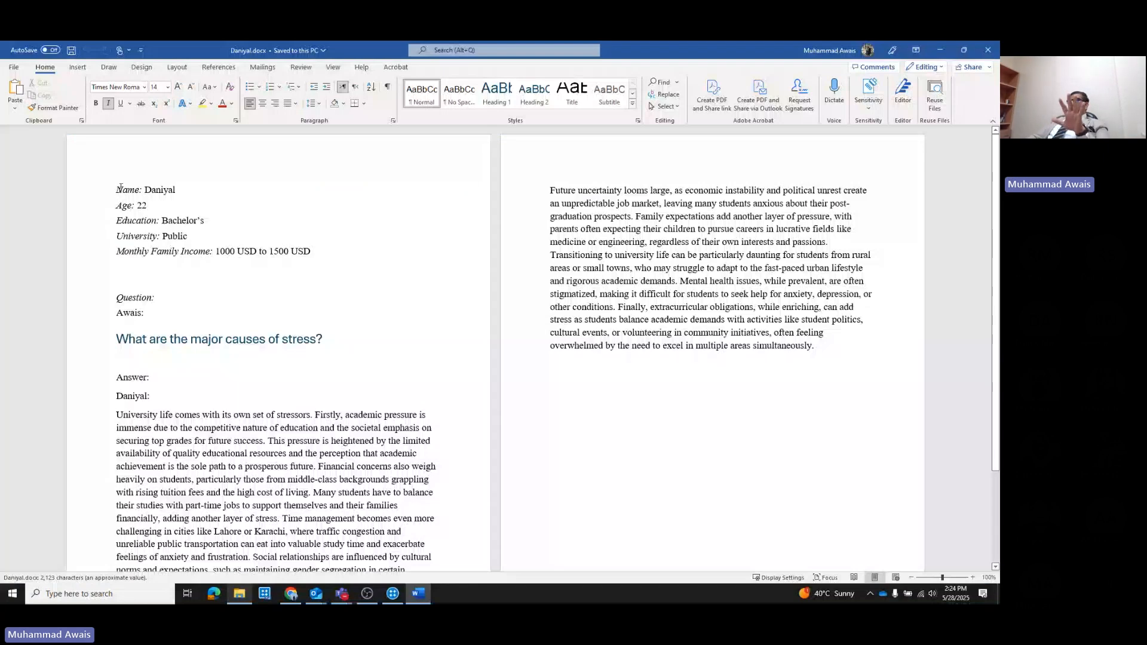
{"action": "left_click", "coordinate": [615, 391]}
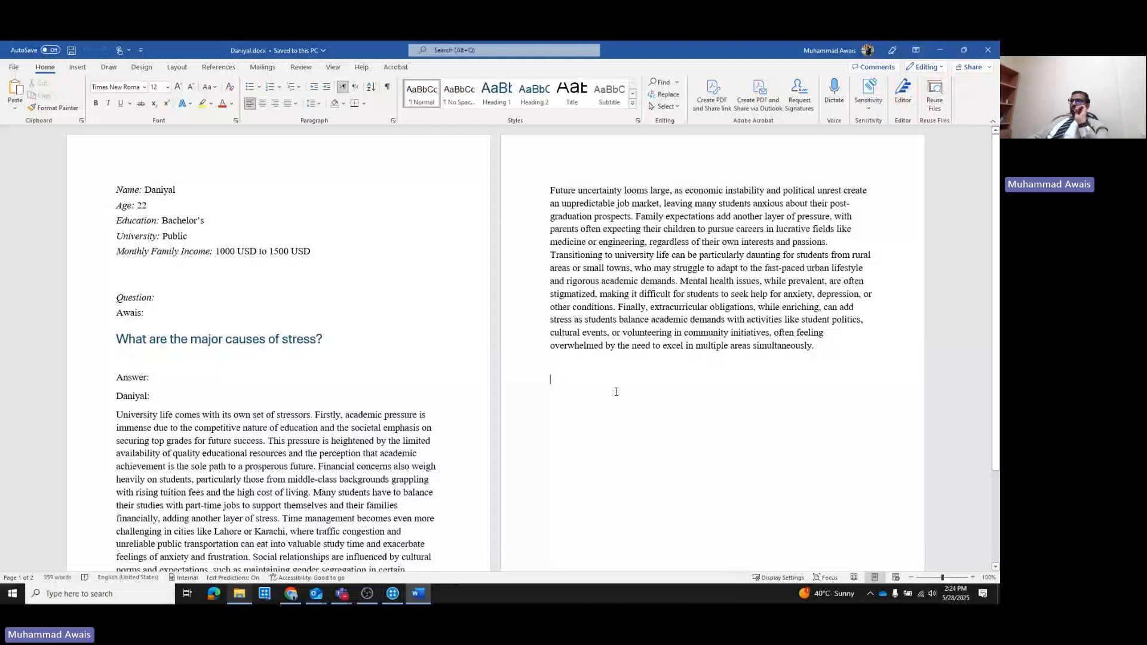
Switch back to the NVivo start screen and dismiss the unhandled exception dialog by quitting the faulty instance
{"action": "left_click", "coordinate": [269, 595]}
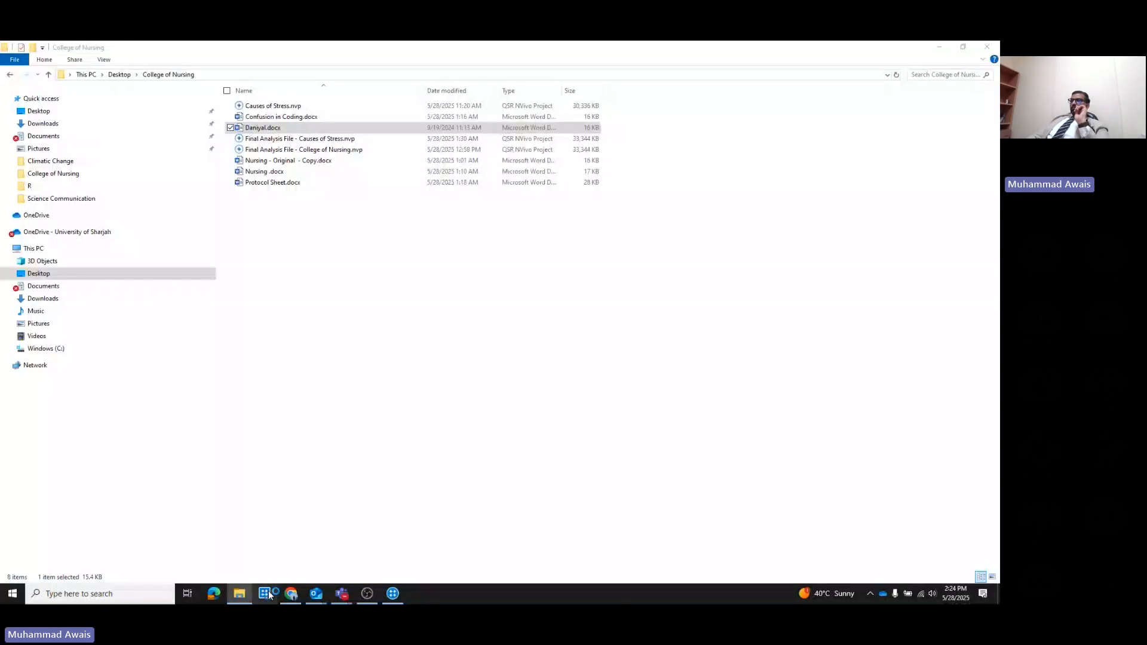
{"action": "left_click", "coordinate": [393, 593]}
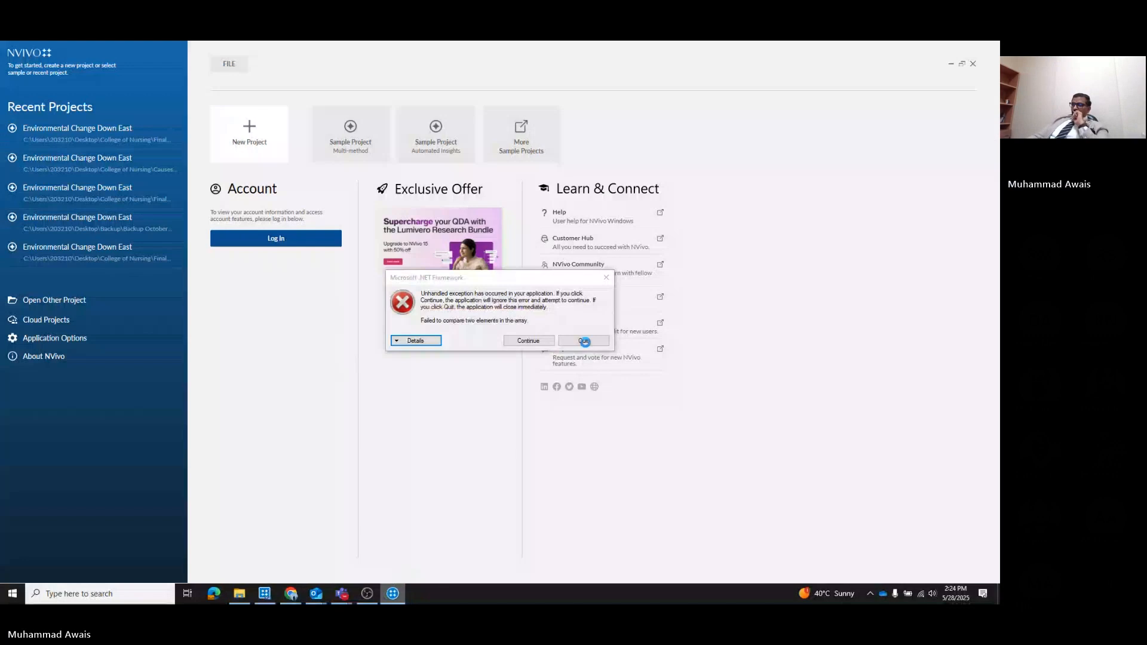
{"action": "left_click", "coordinate": [585, 342]}
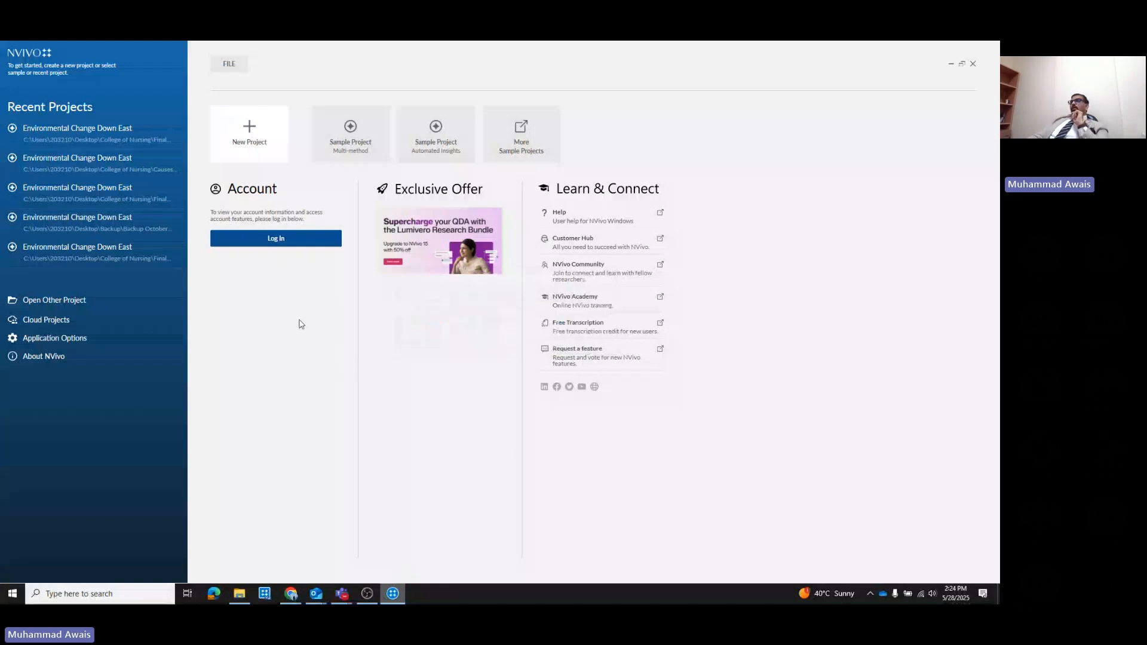
Start a new project titled College of Health Sciences with English (US) as its text content language and proceed to the saving settings
{"action": "left_click", "coordinate": [249, 137]}
{"action": "type", "text": "C"}
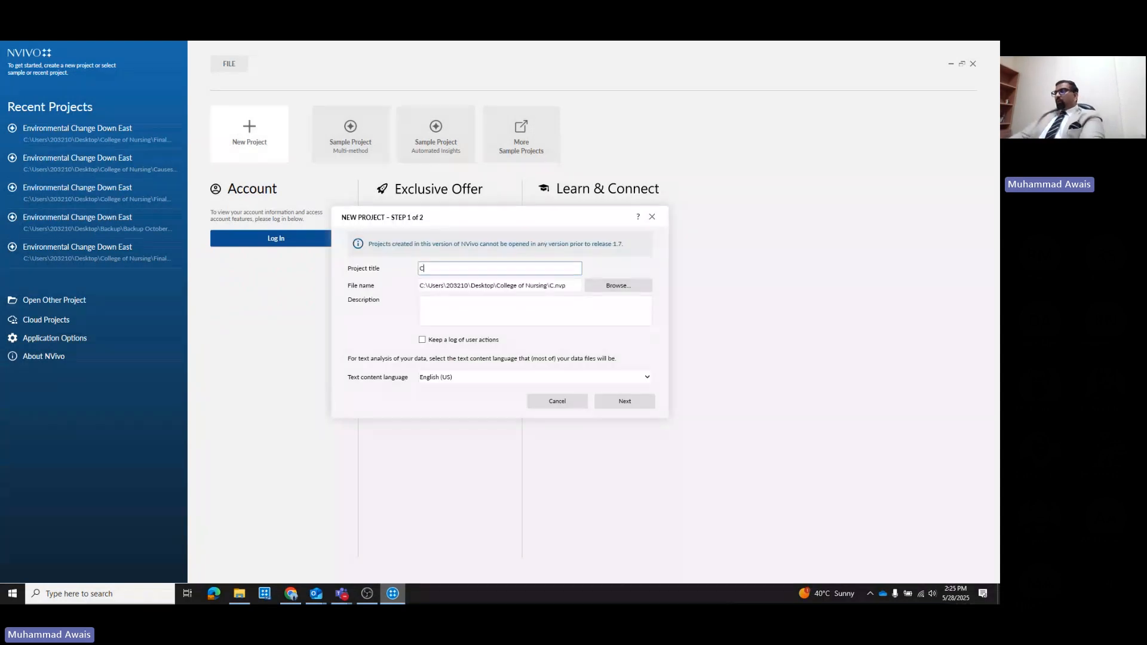
{"action": "type", "text": "ollege of "}
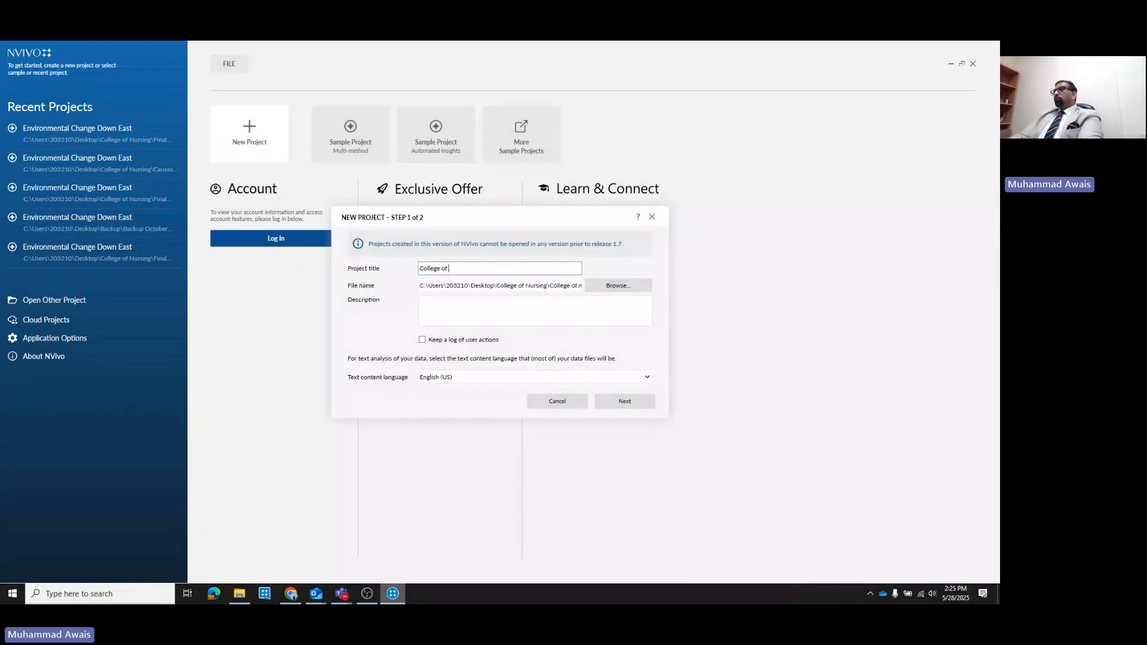
{"action": "type", "text": "Heal"}
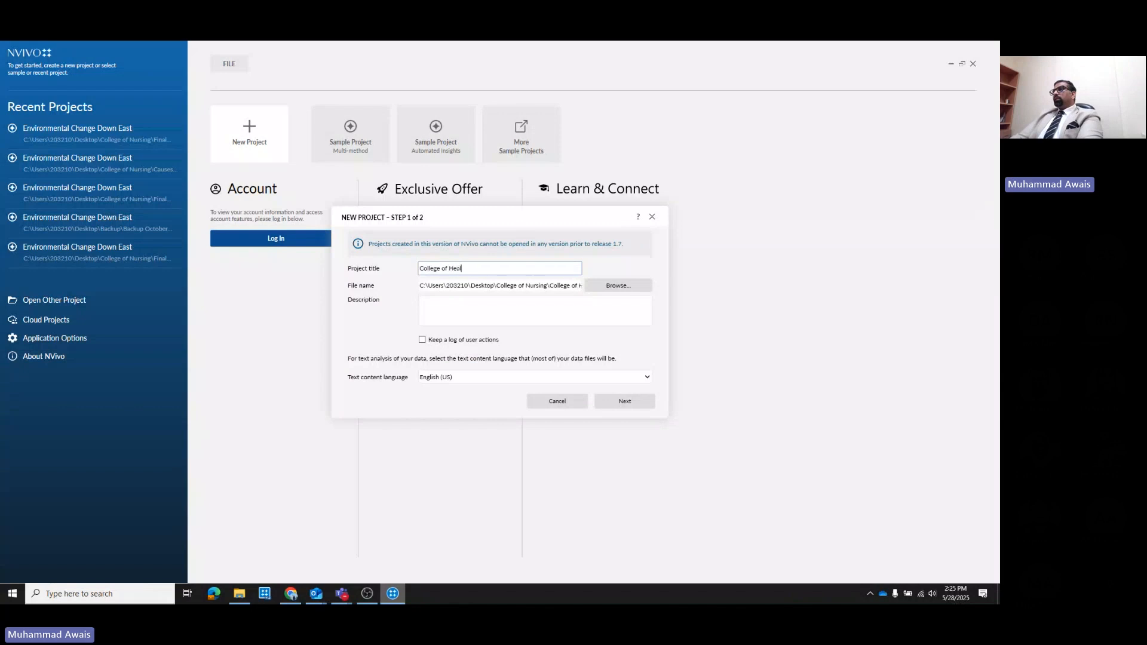
{"action": "type", "text": "th Sciences"}
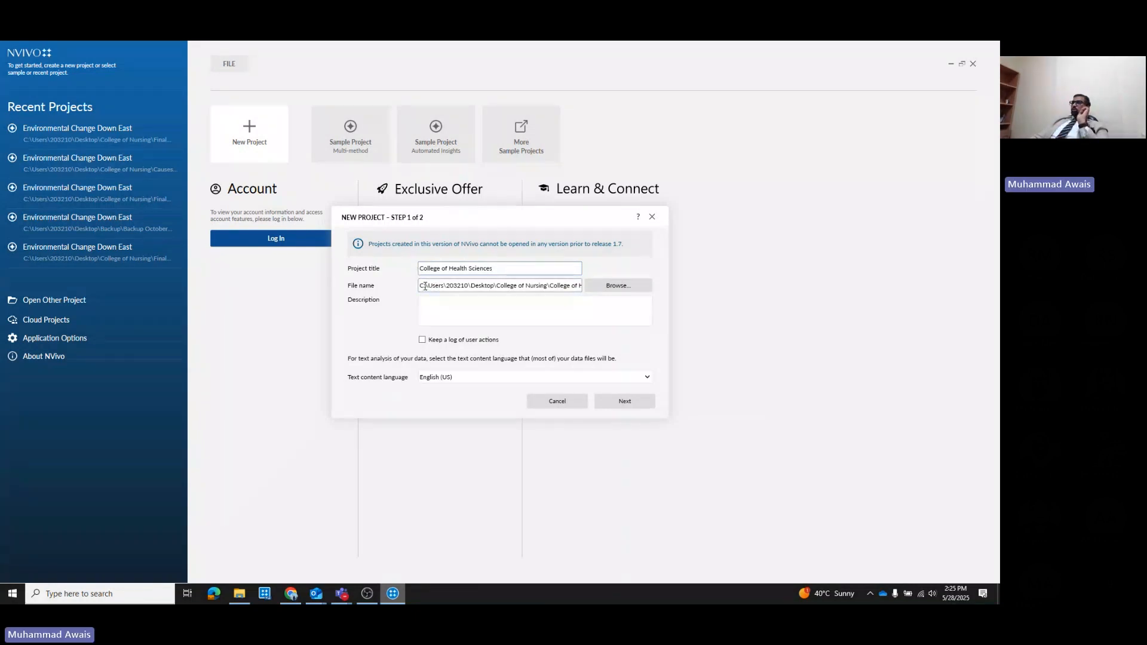
{"action": "left_click", "coordinate": [461, 377]}
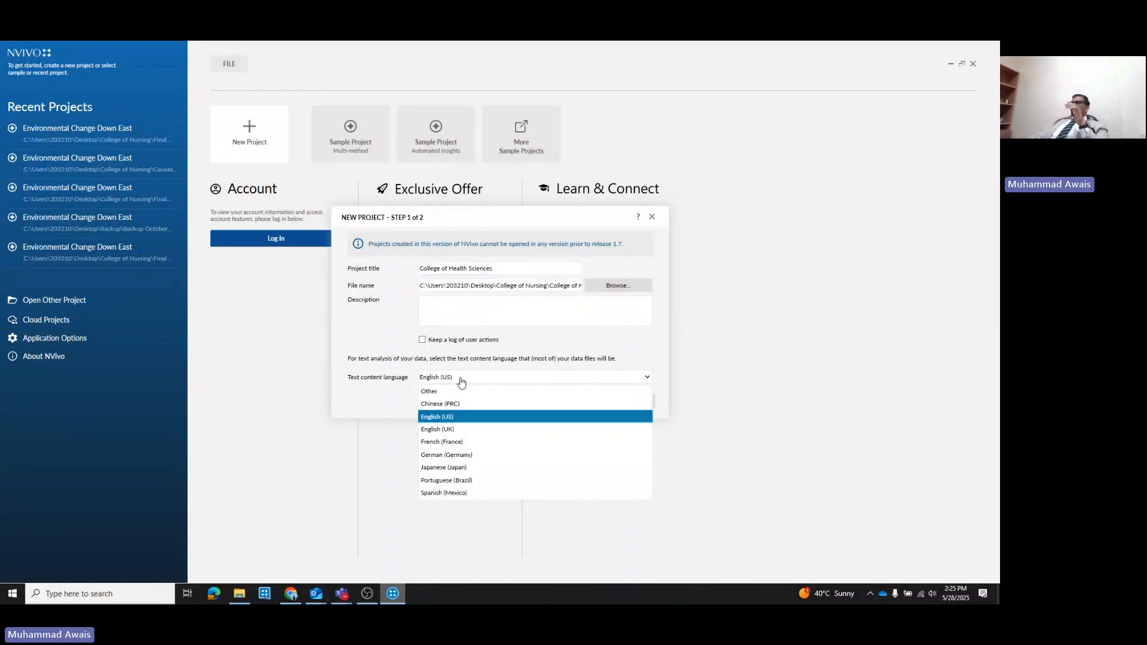
{"action": "left_click", "coordinate": [454, 416]}
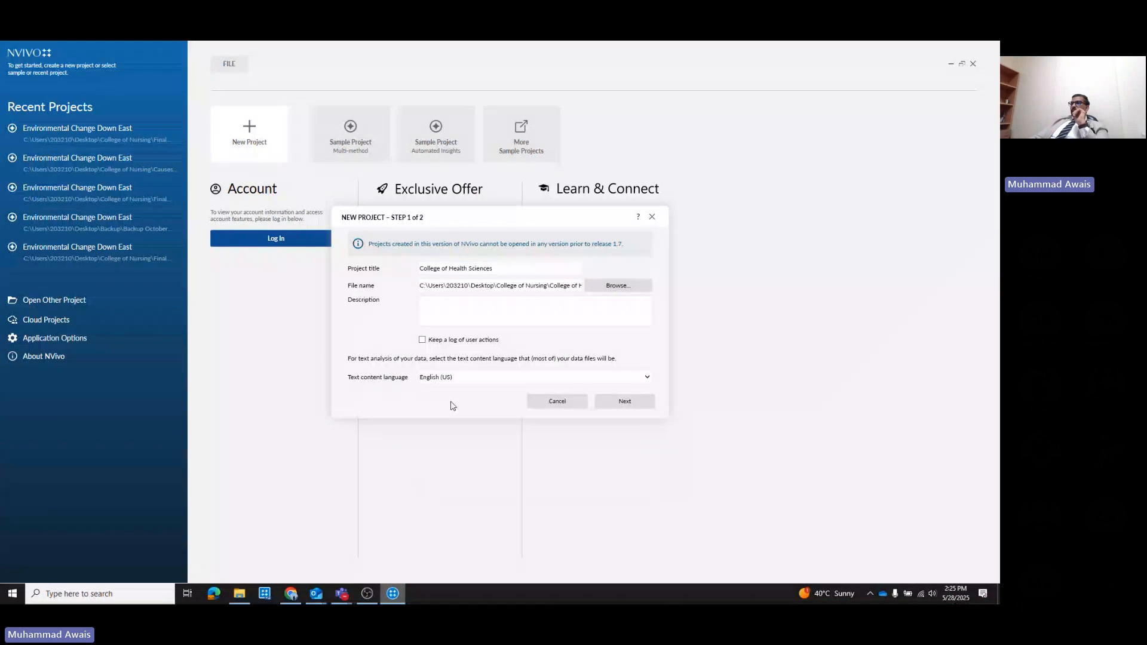
{"action": "left_click", "coordinate": [625, 402]}
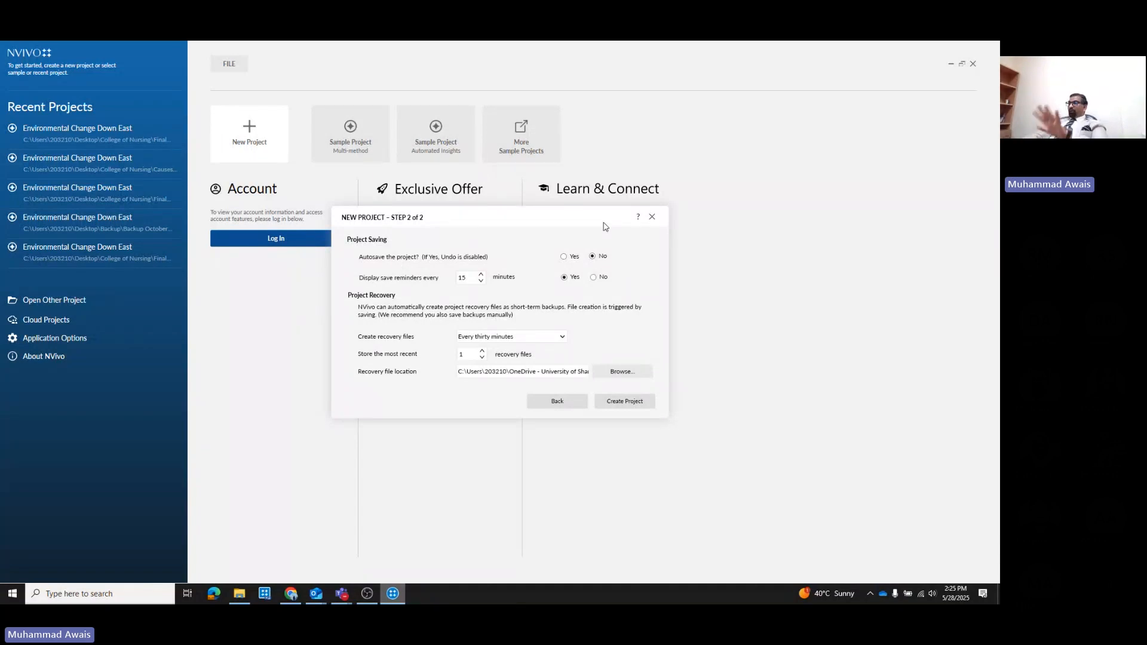
Set project autosave to No and create the project
{"action": "left_click", "coordinate": [563, 256]}
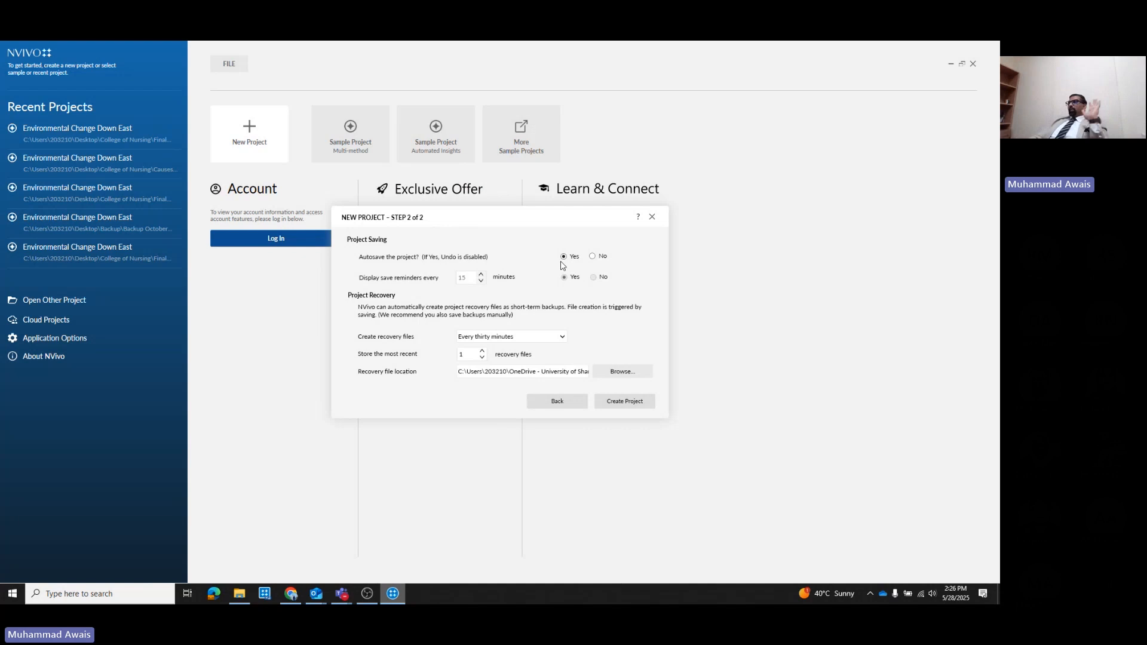
{"action": "left_click", "coordinate": [593, 257]}
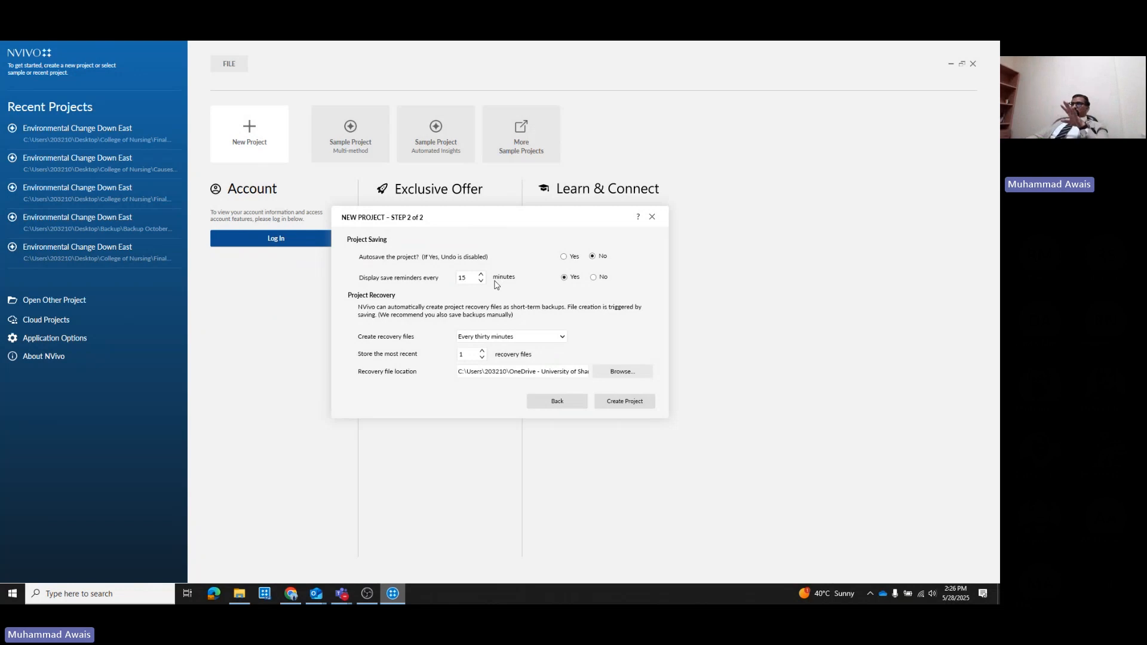
{"action": "left_click", "coordinate": [617, 404]}
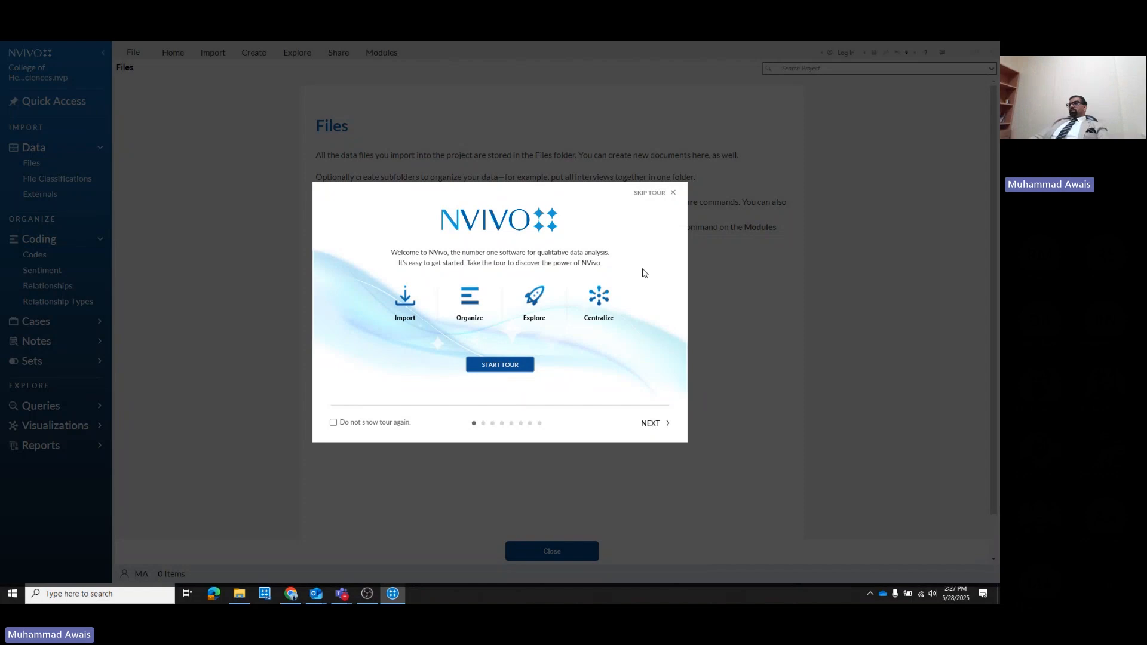
Skip the welcome tour and close the Files introduction page to reach the empty file list
{"action": "left_click", "coordinate": [651, 193]}
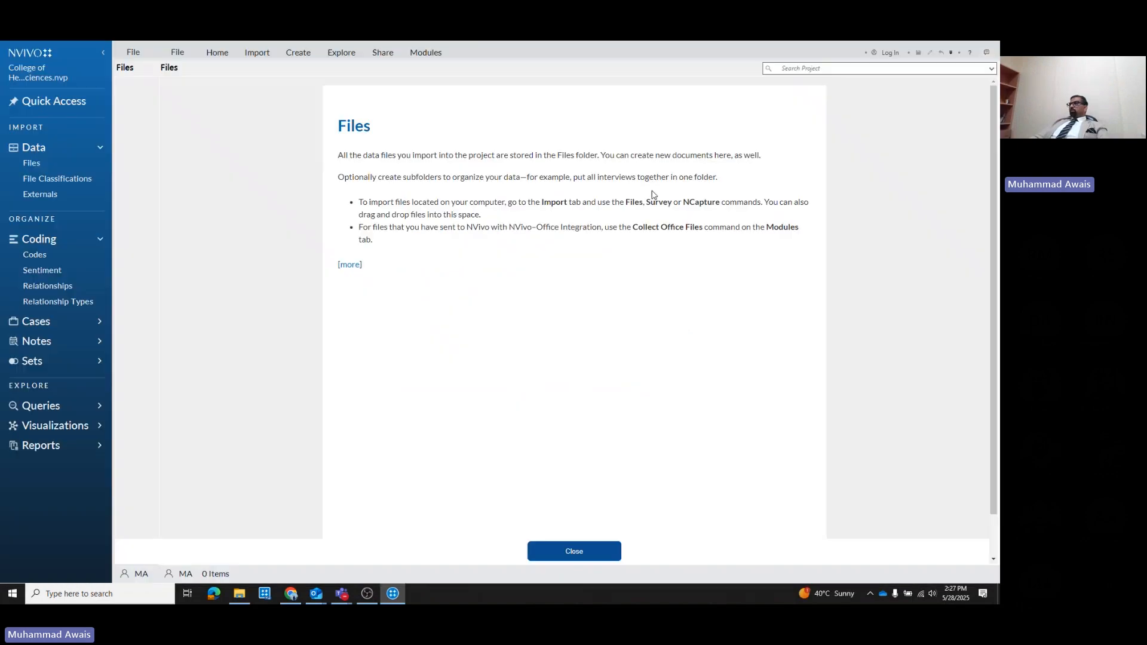
{"action": "left_click", "coordinate": [560, 552]}
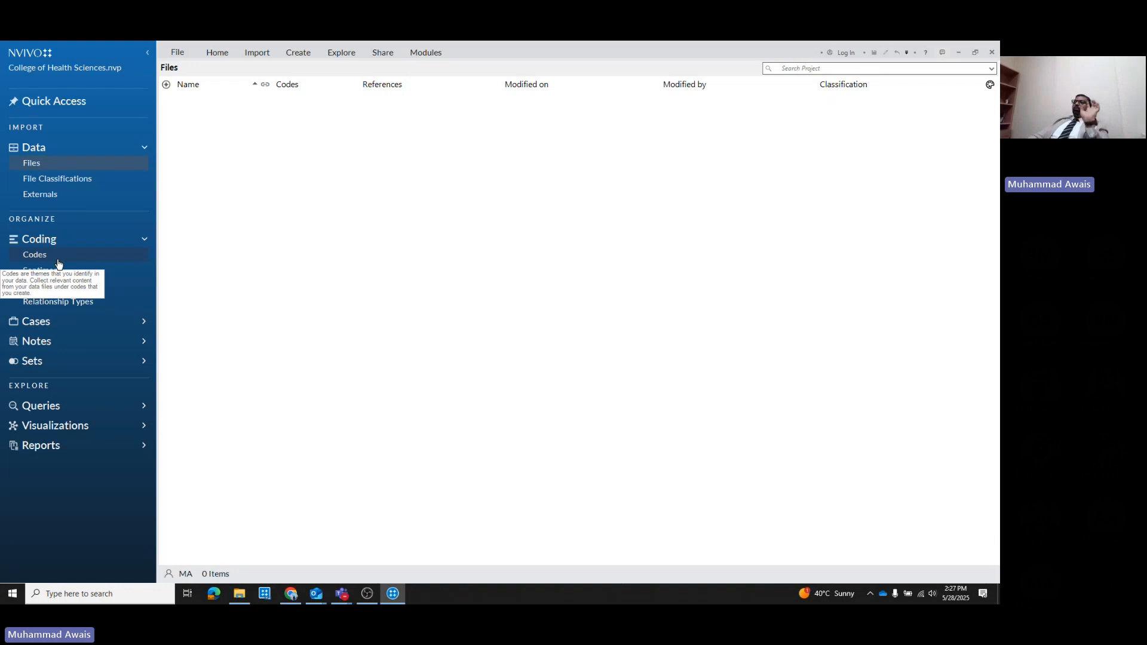
Create a folder named Audio Files under the project's Files and close the Files introduction page
{"action": "right_click", "coordinate": [30, 165]}
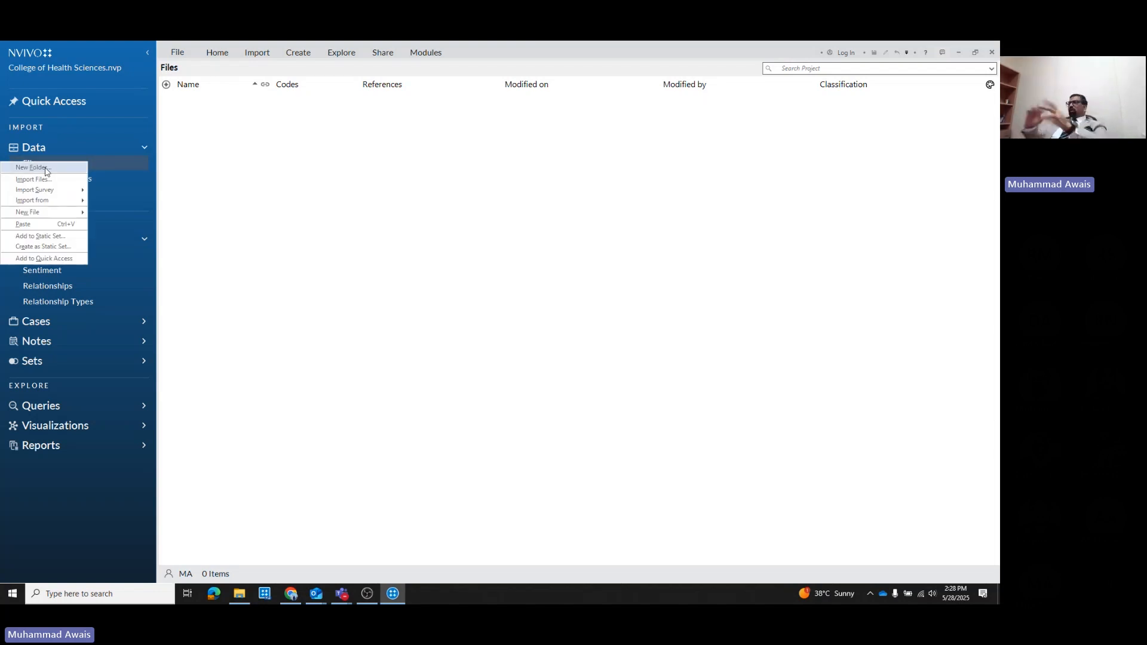
{"action": "left_click", "coordinate": [46, 169]}
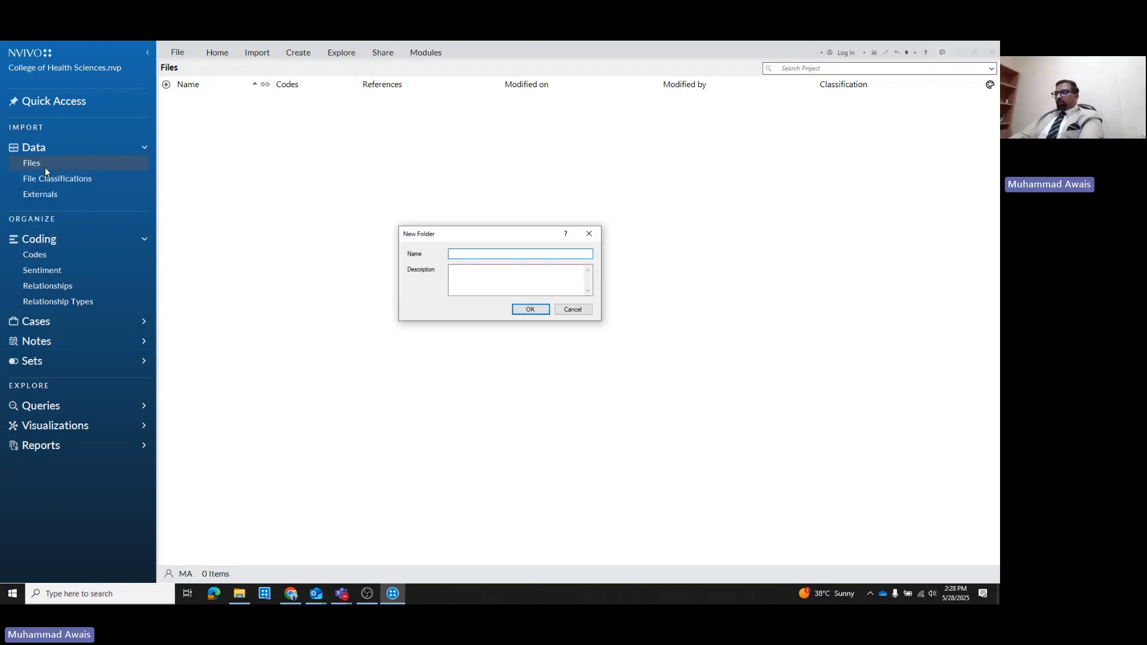
{"action": "type", "text": "Audio Files"}
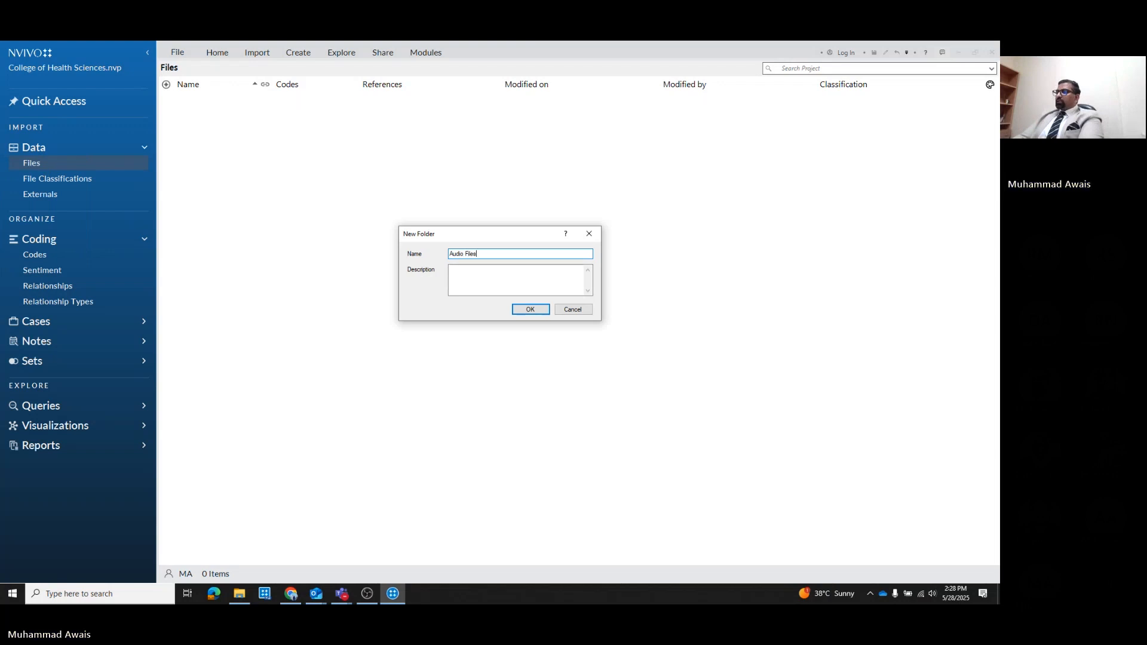
{"action": "key", "text": "Return"}
{"action": "right_click", "coordinate": [88, 163]}
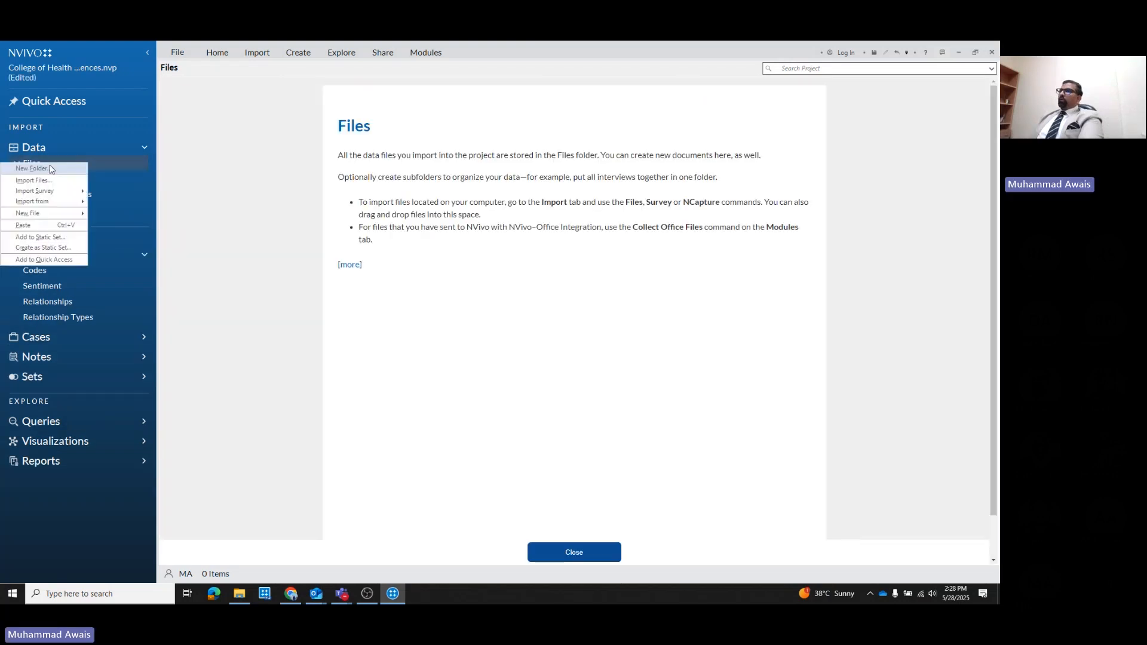
{"action": "left_click", "coordinate": [191, 179]}
{"action": "left_click", "coordinate": [570, 553]}
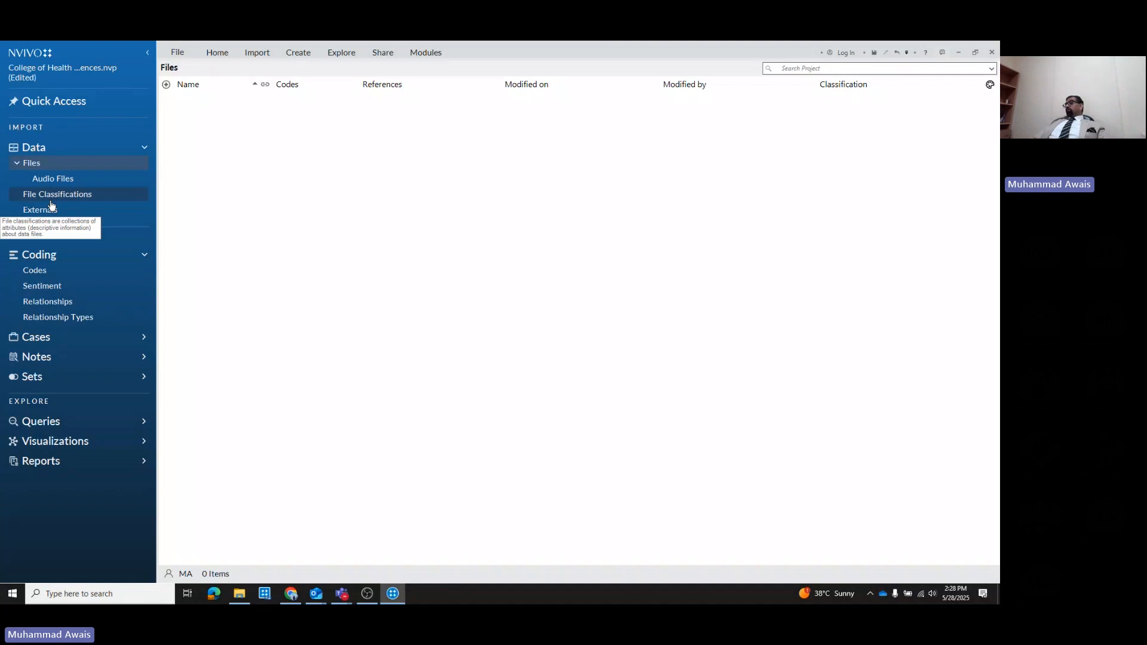
Expand the Cases section and review its entries together with Codes and Sentiment under Coding
{"action": "left_click", "coordinate": [37, 337]}
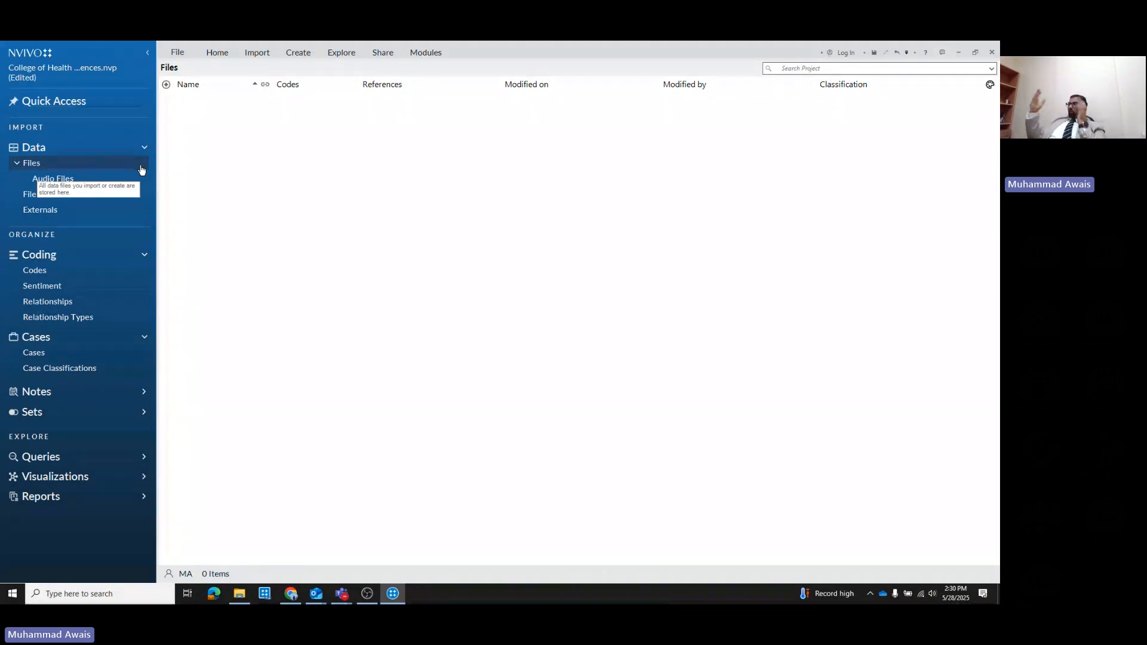
{"action": "left_click", "coordinate": [50, 272]}
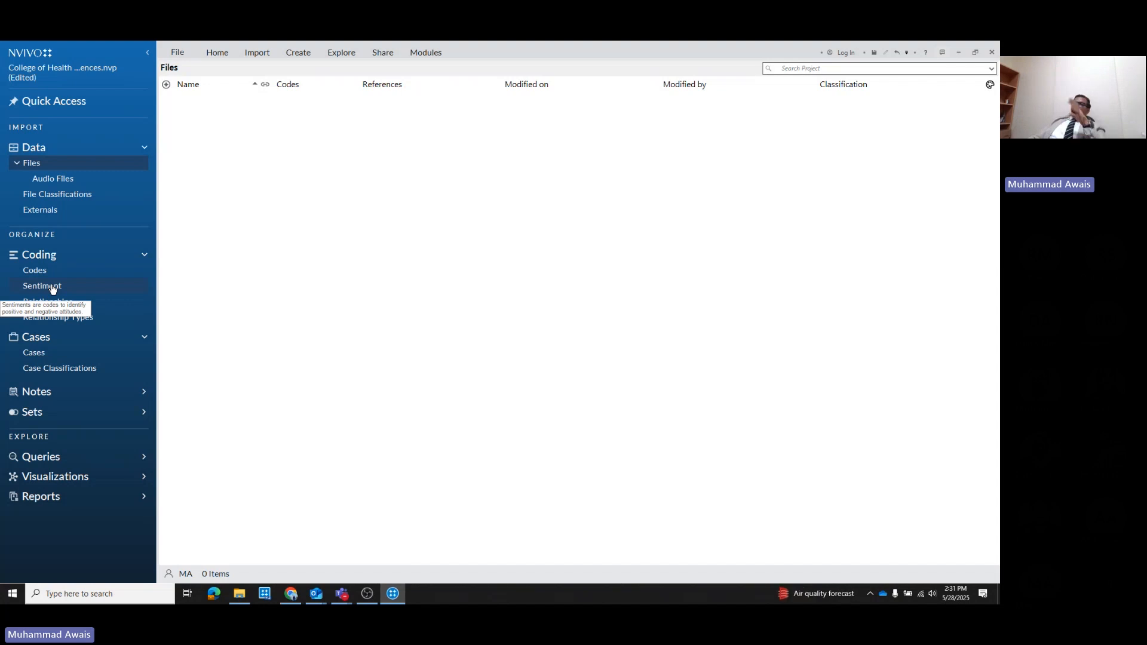
{"action": "left_click", "coordinate": [52, 289]}
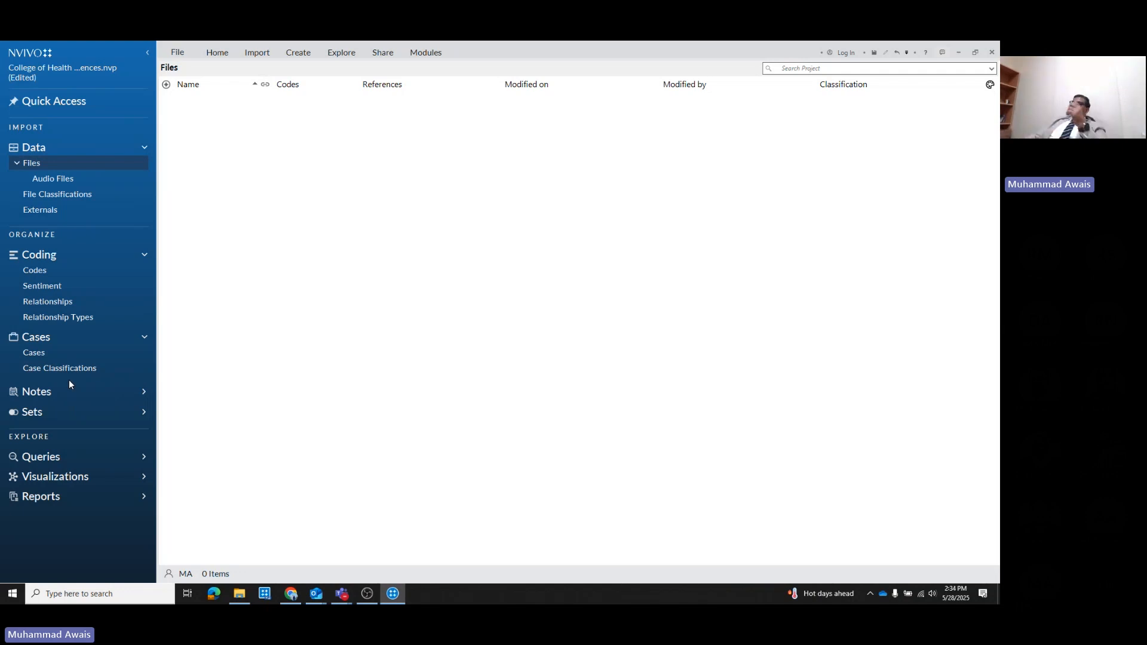
Switch to the Nursing.docx transcript in Word and examine the Participant Name attribute in the participant details table
{"action": "left_click", "coordinate": [242, 594]}
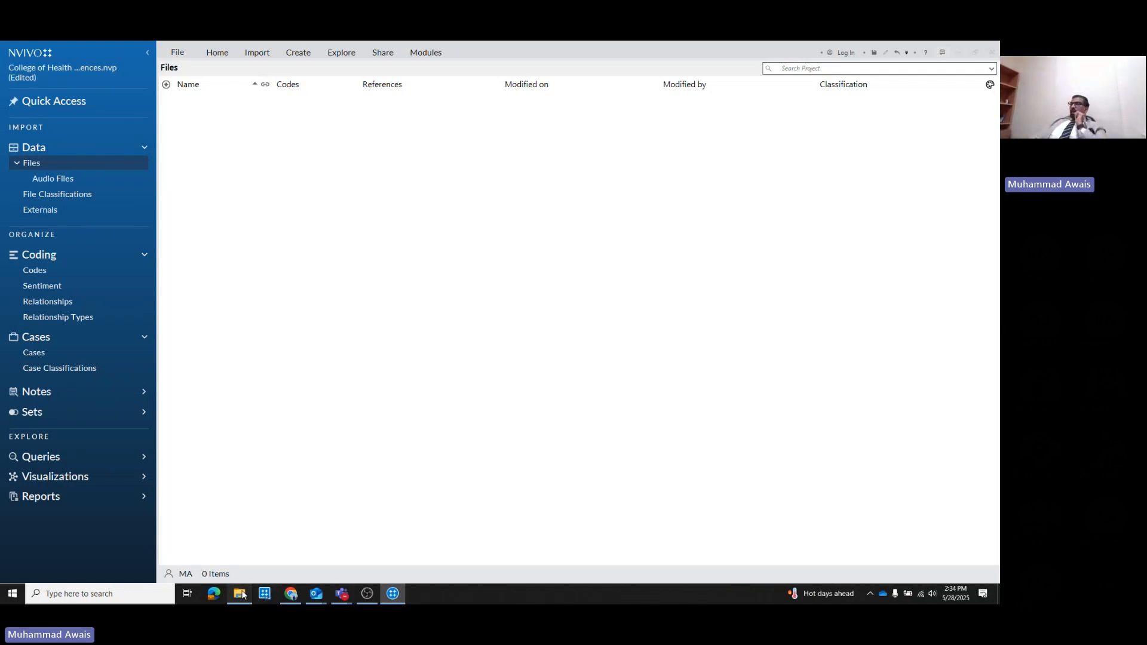
{"action": "left_click", "coordinate": [266, 194]}
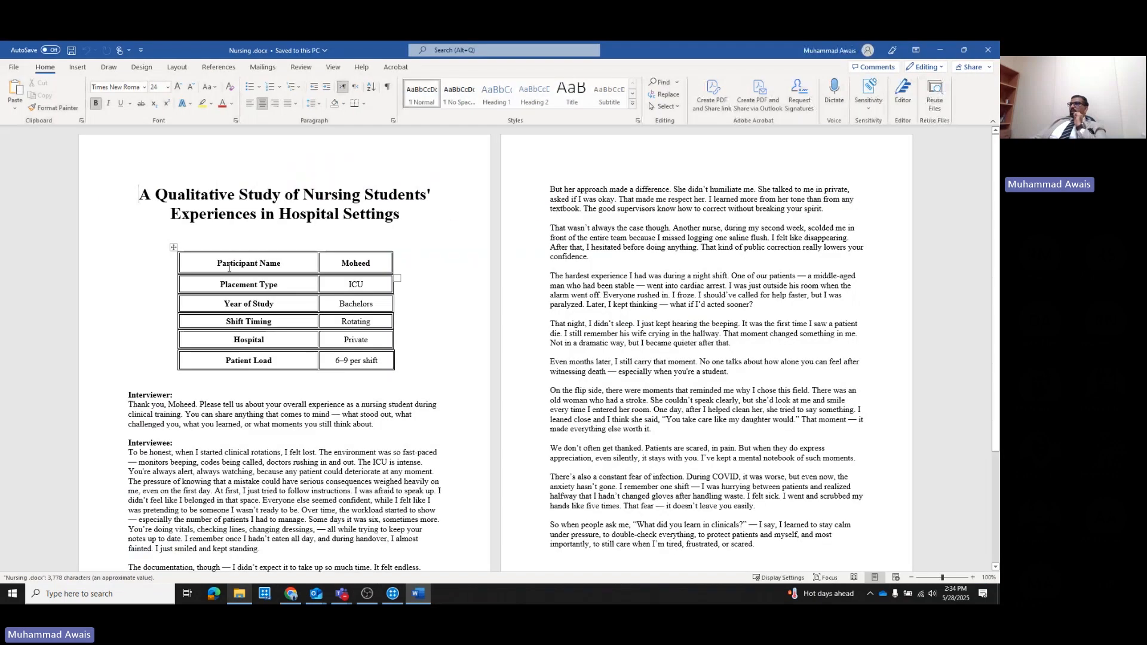
{"action": "left_click_drag", "start_coordinate": [217, 263], "coordinate": [277, 263]}
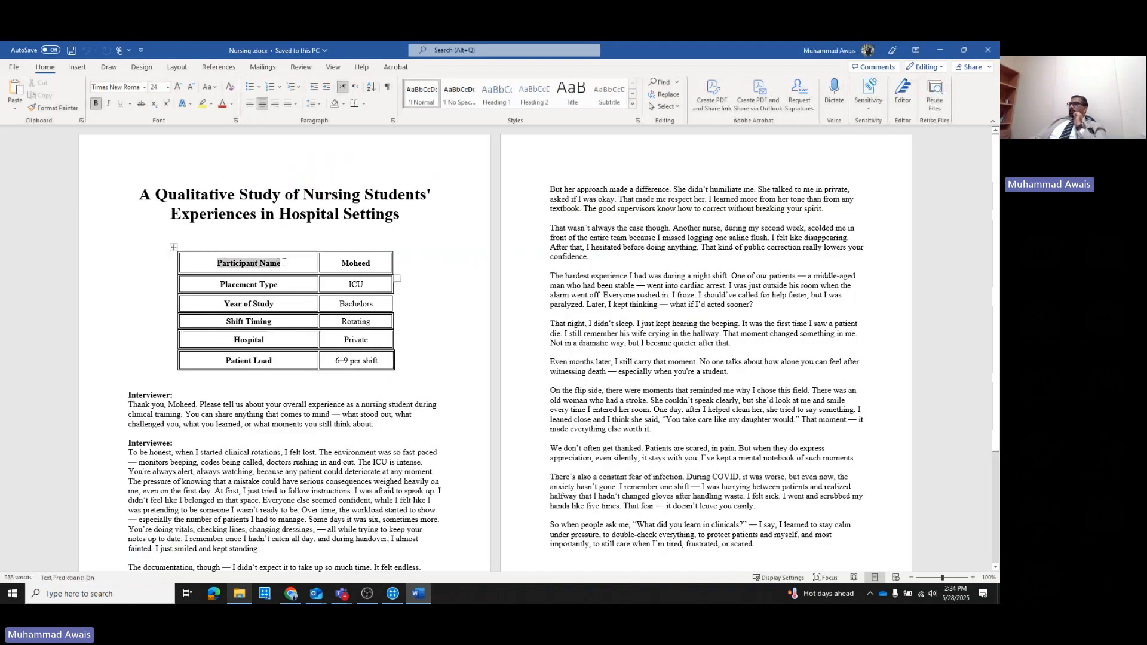
{"action": "left_click", "coordinate": [288, 263]}
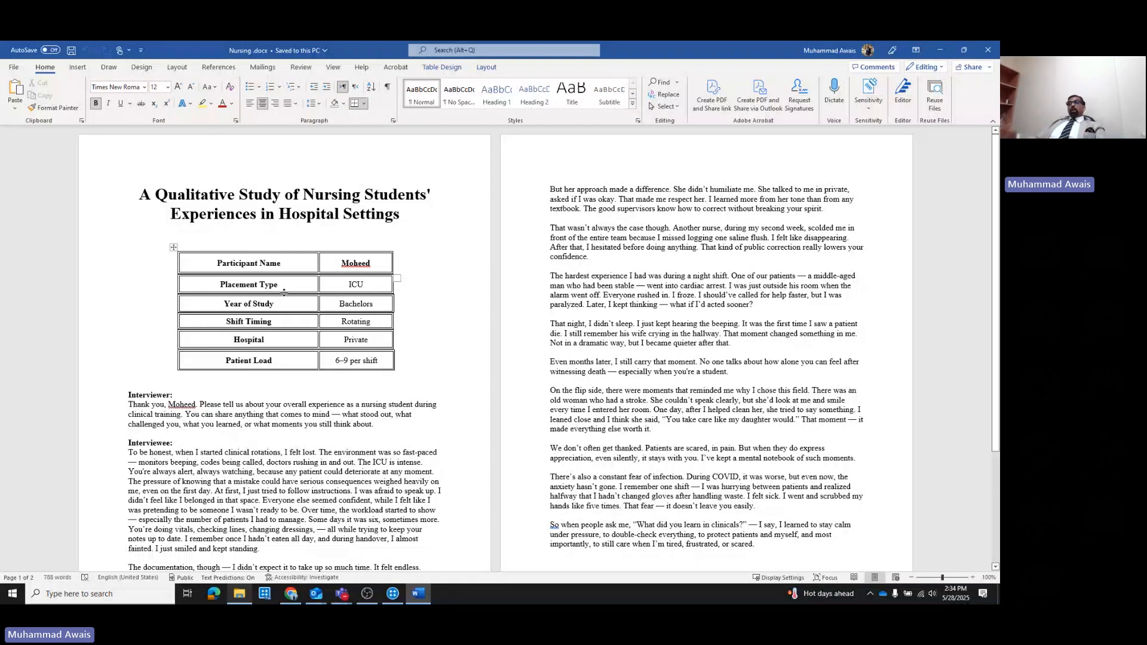
Return to the NVivo project and expand the Queries and Visualizations sections to review their contents
{"action": "left_click", "coordinate": [392, 594]}
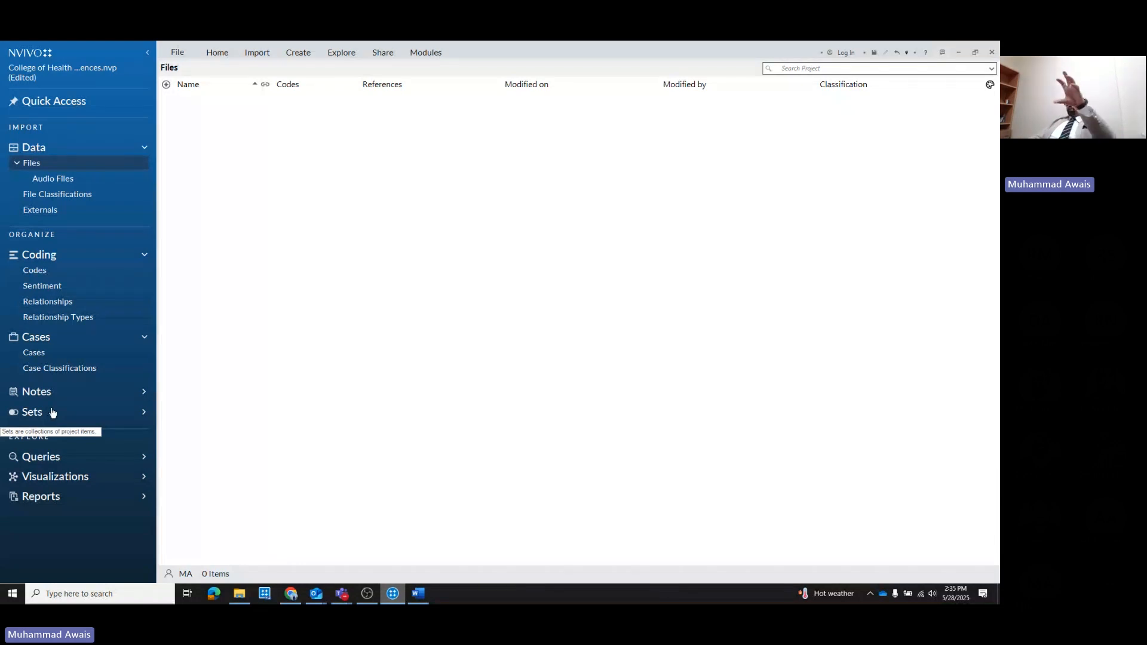
{"action": "left_click", "coordinate": [80, 459]}
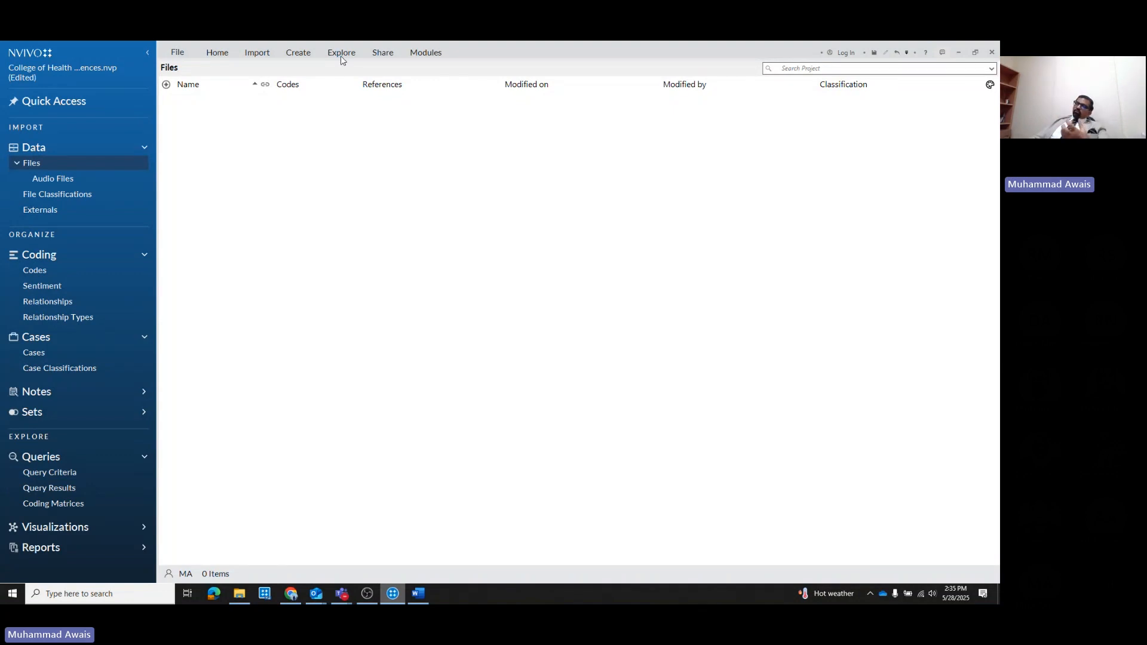
{"action": "left_click", "coordinate": [72, 528]}
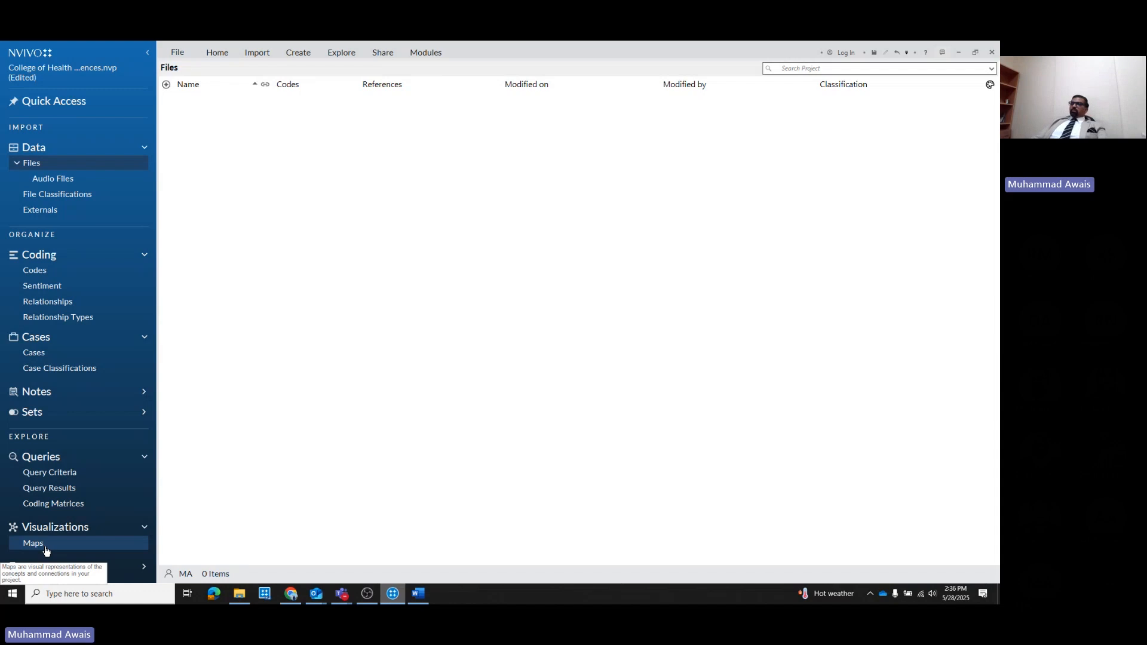
{"action": "left_click", "coordinate": [46, 503]}
Open the Maps list, close its introduction page and check which kinds of new map can be created
{"action": "left_click", "coordinate": [33, 544]}
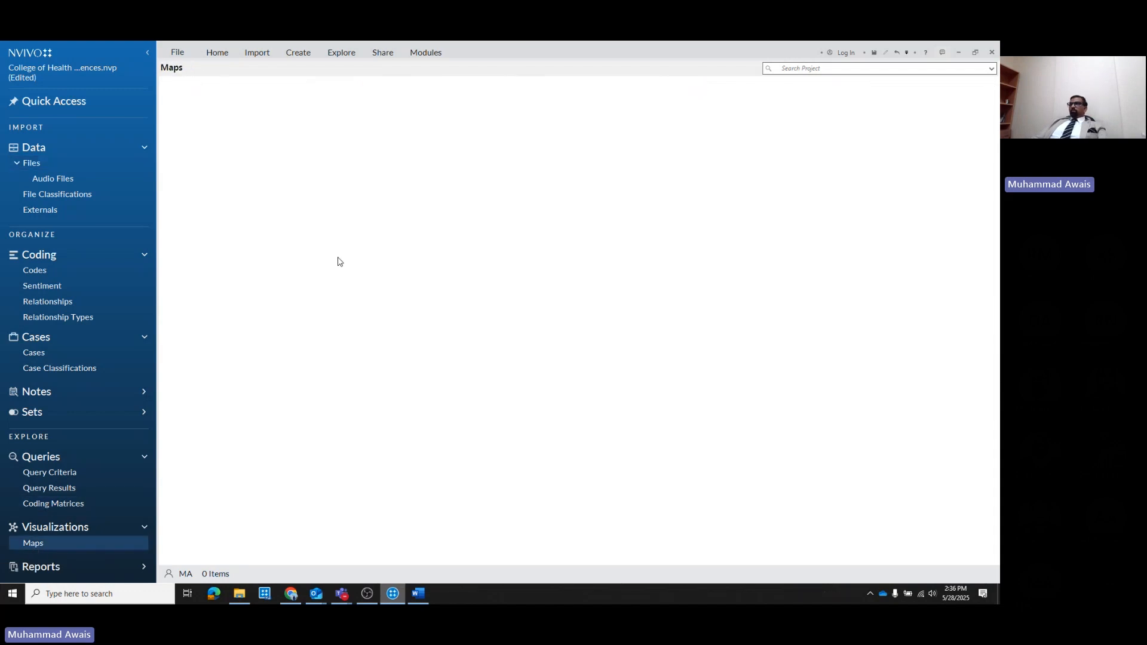
{"action": "left_click", "coordinate": [569, 556]}
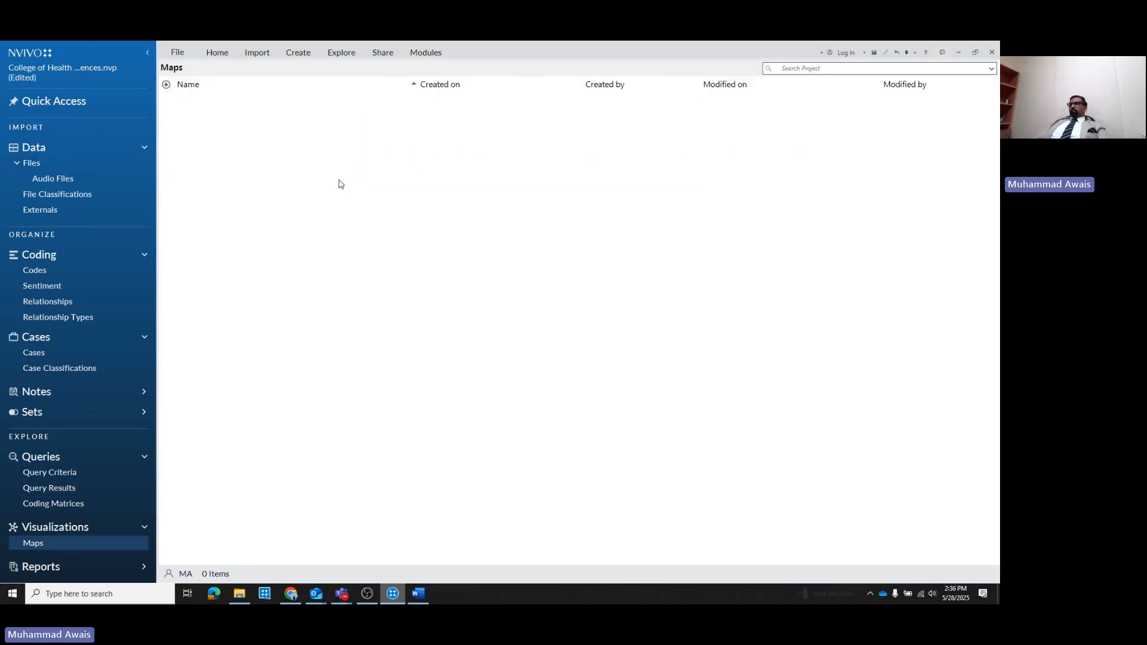
{"action": "right_click", "coordinate": [282, 156]}
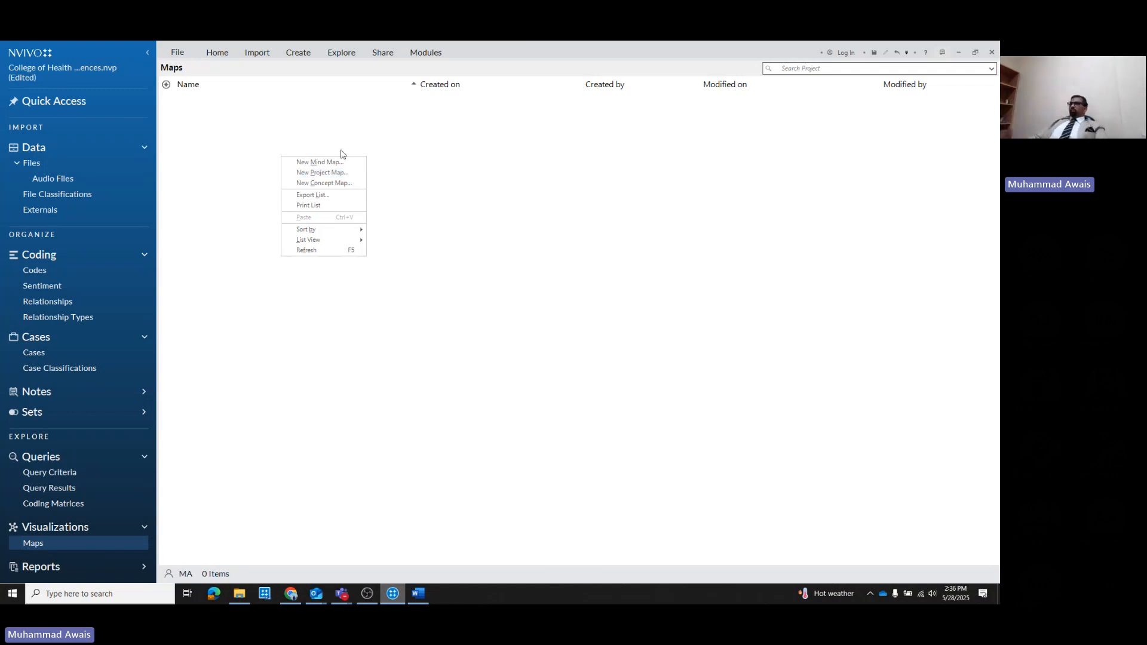
{"action": "left_click", "coordinate": [384, 190]}
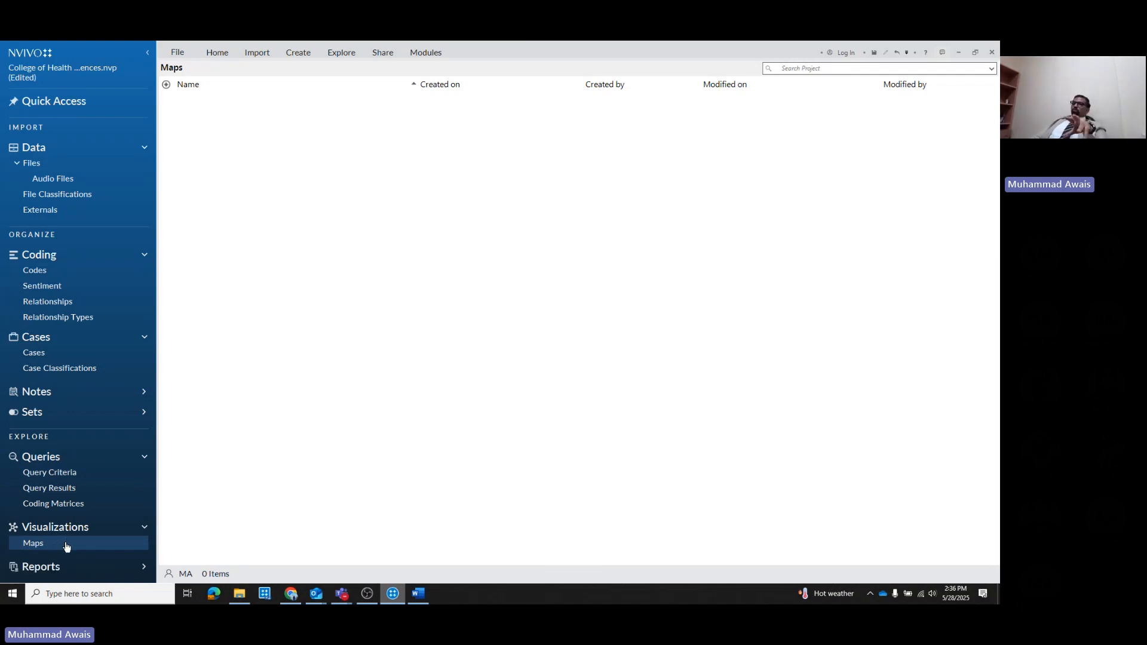
Expand the Reports and Notes sections and review the report and note types they offer
{"action": "left_click", "coordinate": [135, 569]}
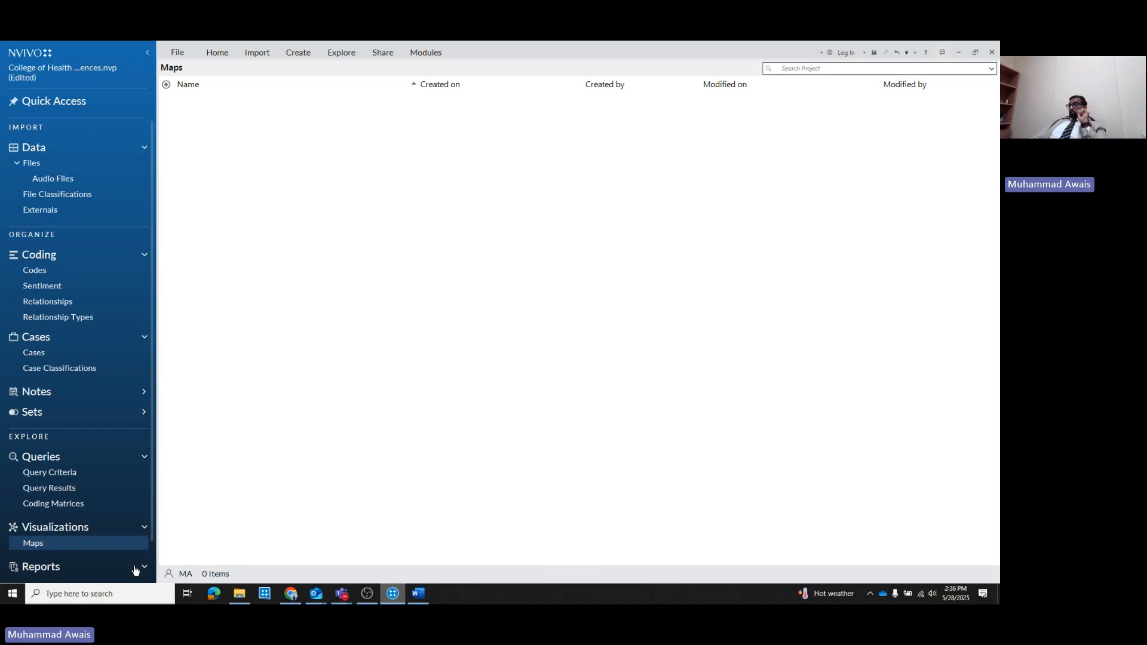
{"action": "scroll", "coordinate": [126, 532], "scroll_direction": "down", "scroll_amount": 1}
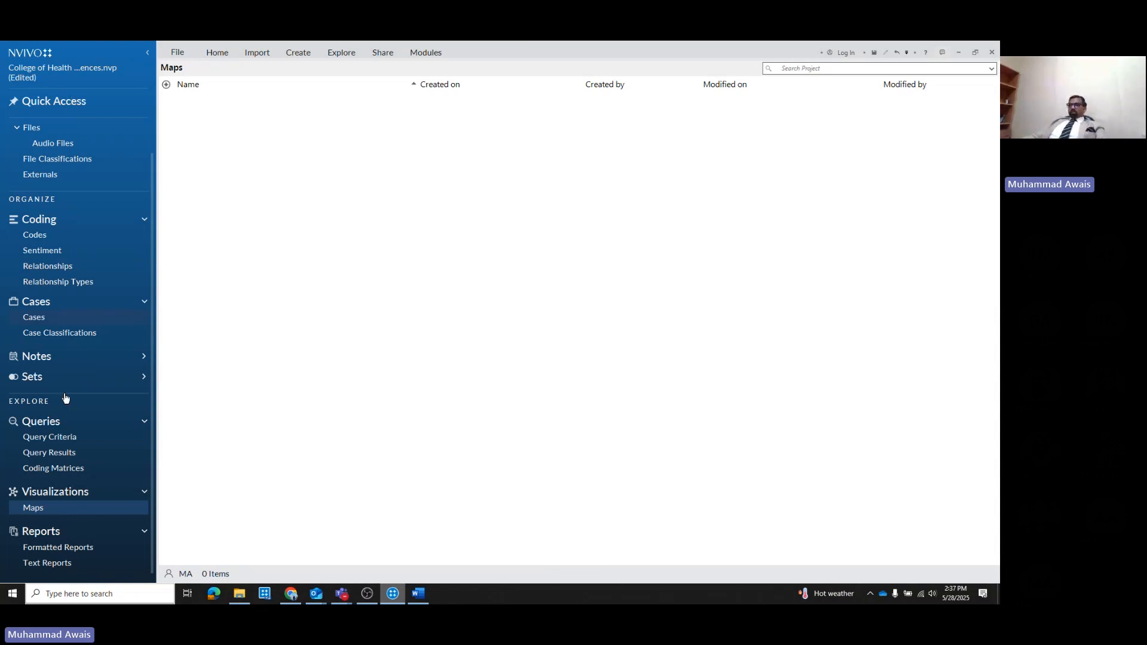
{"action": "scroll", "coordinate": [64, 396], "scroll_direction": "up", "scroll_amount": 1}
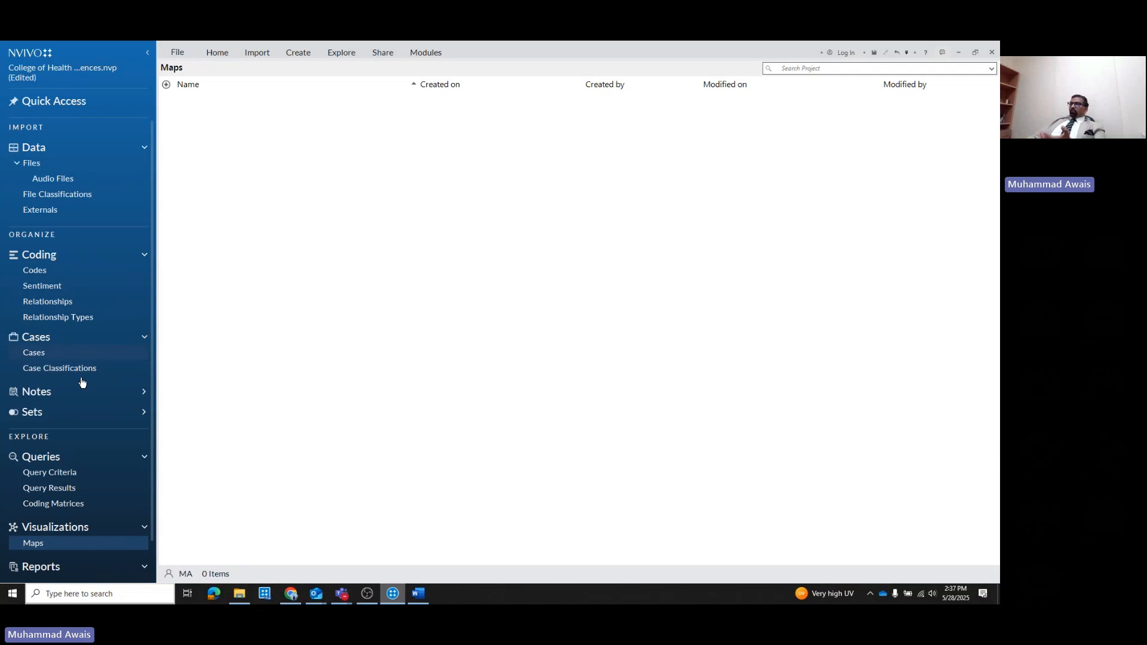
{"action": "left_click", "coordinate": [61, 394]}
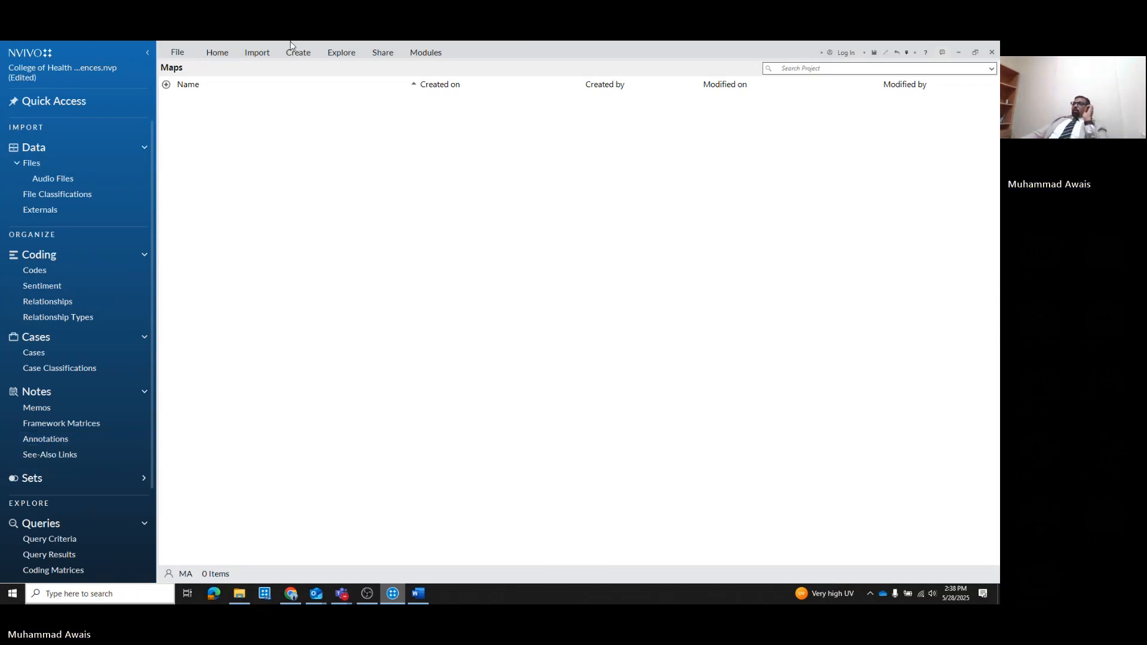
Review the Home and Import commands, check the Project Information page and return to the project
{"action": "left_click", "coordinate": [215, 52]}
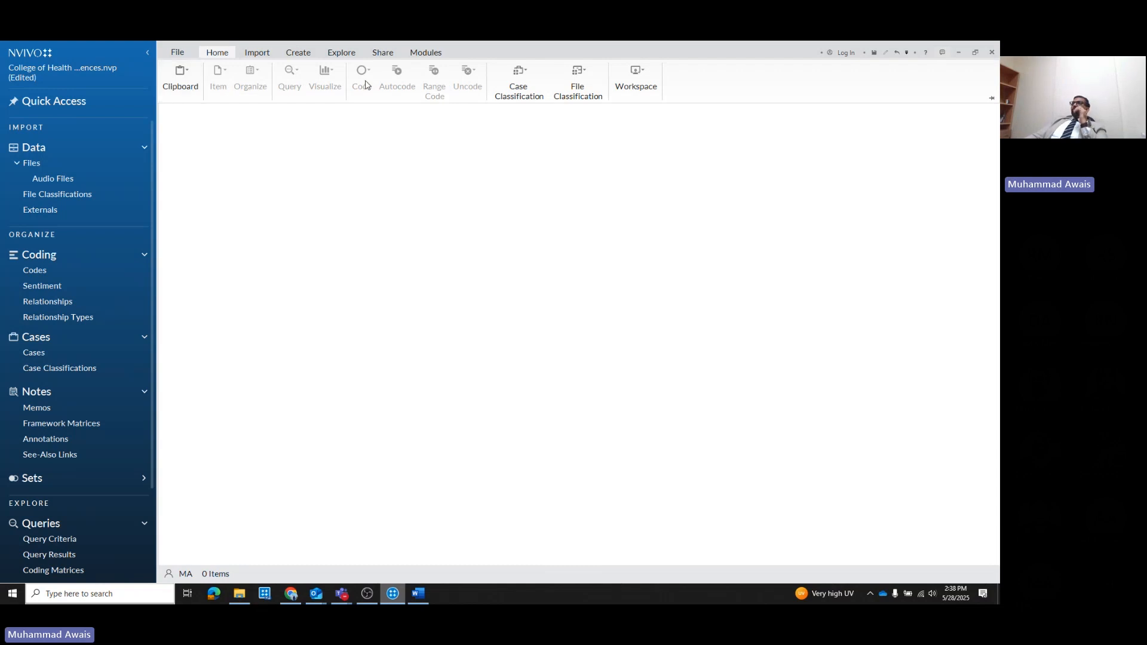
{"action": "left_click", "coordinate": [254, 58]}
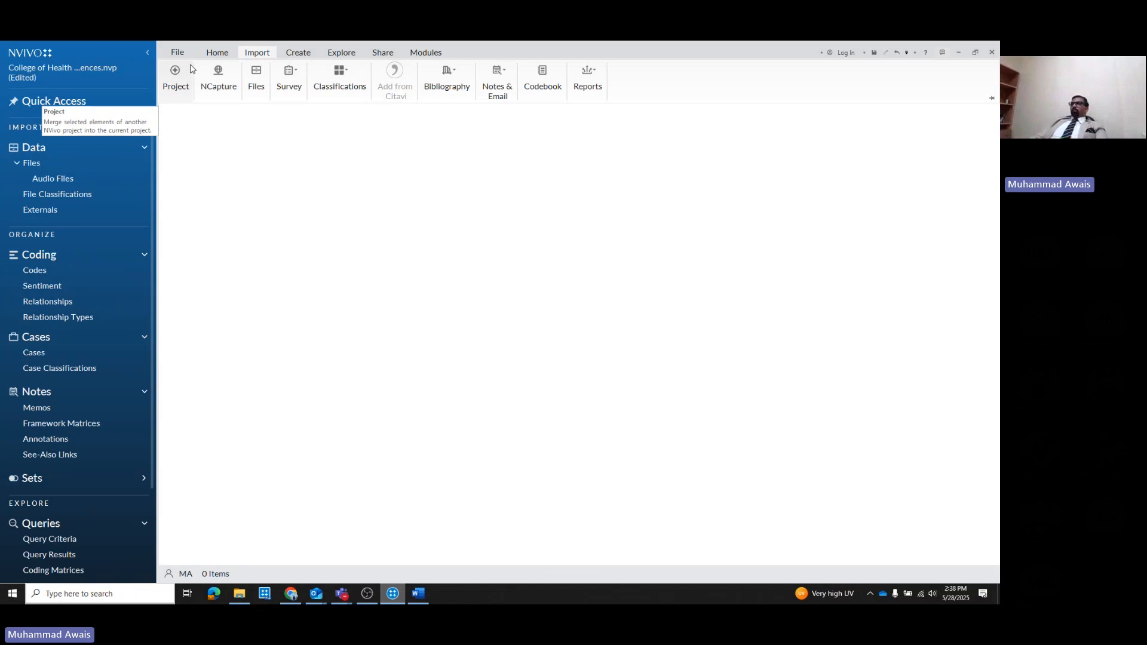
{"action": "left_click", "coordinate": [177, 52]}
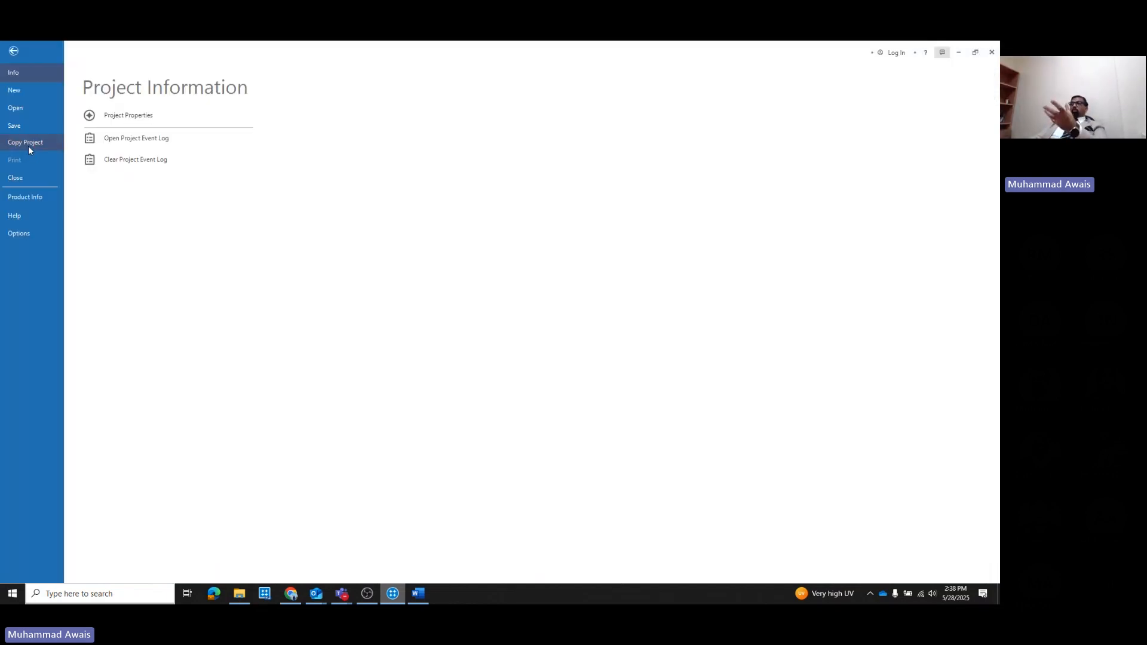
{"action": "left_click", "coordinate": [15, 50]}
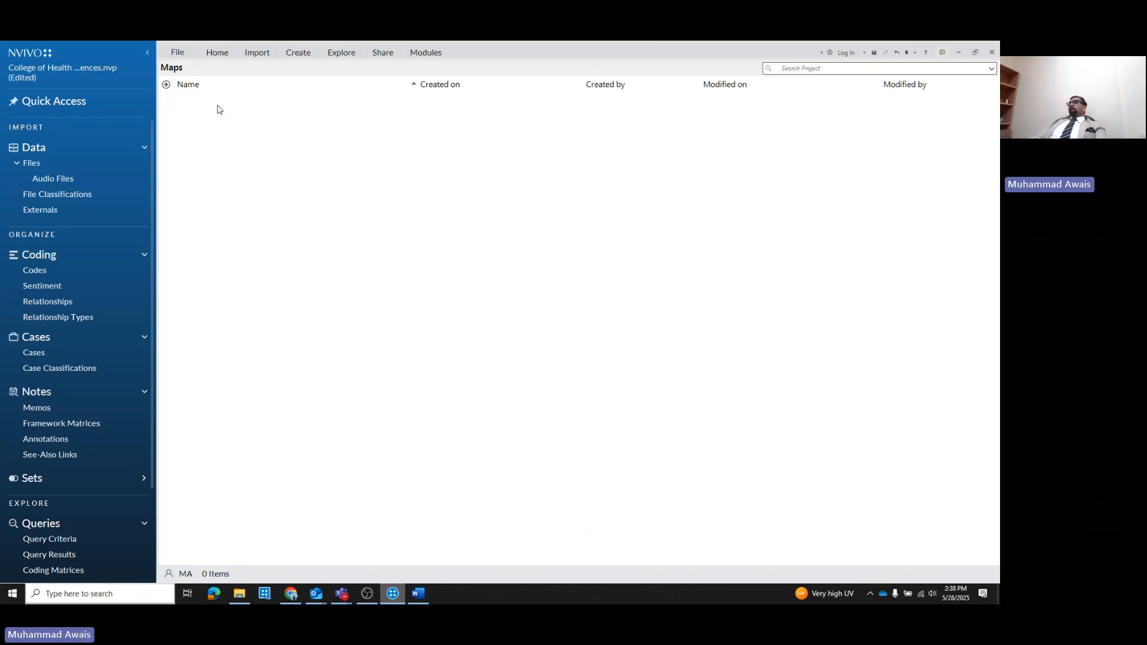
Go through the Home and Import commands again and examine the available Modules, including Transcription
{"action": "left_click", "coordinate": [217, 54]}
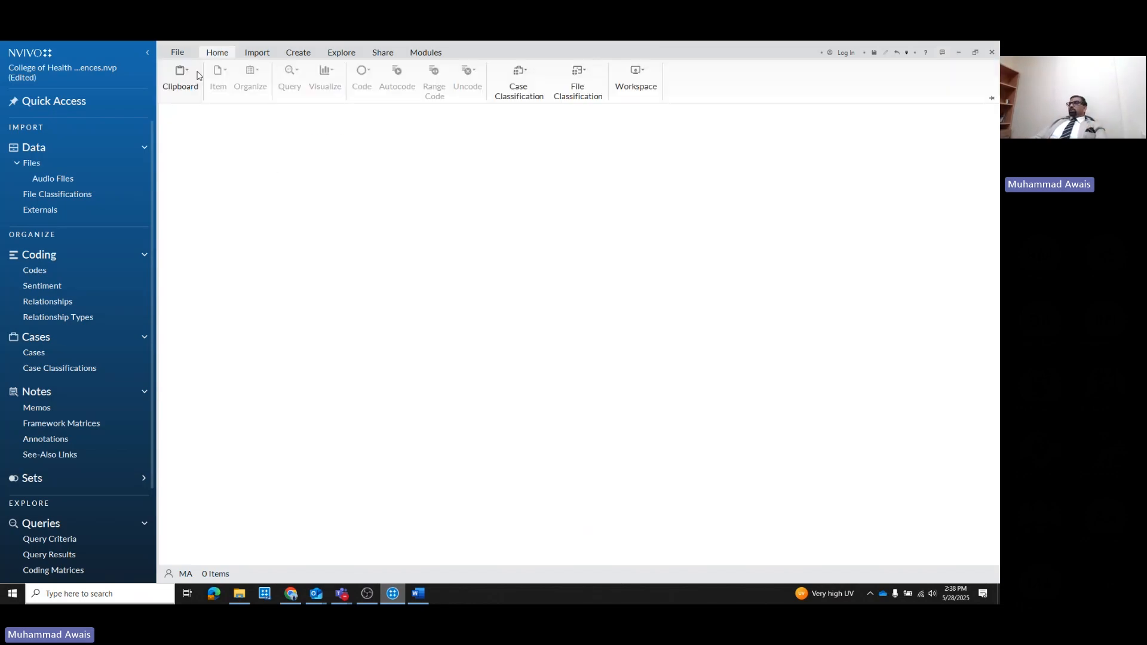
{"action": "left_click", "coordinate": [258, 52]}
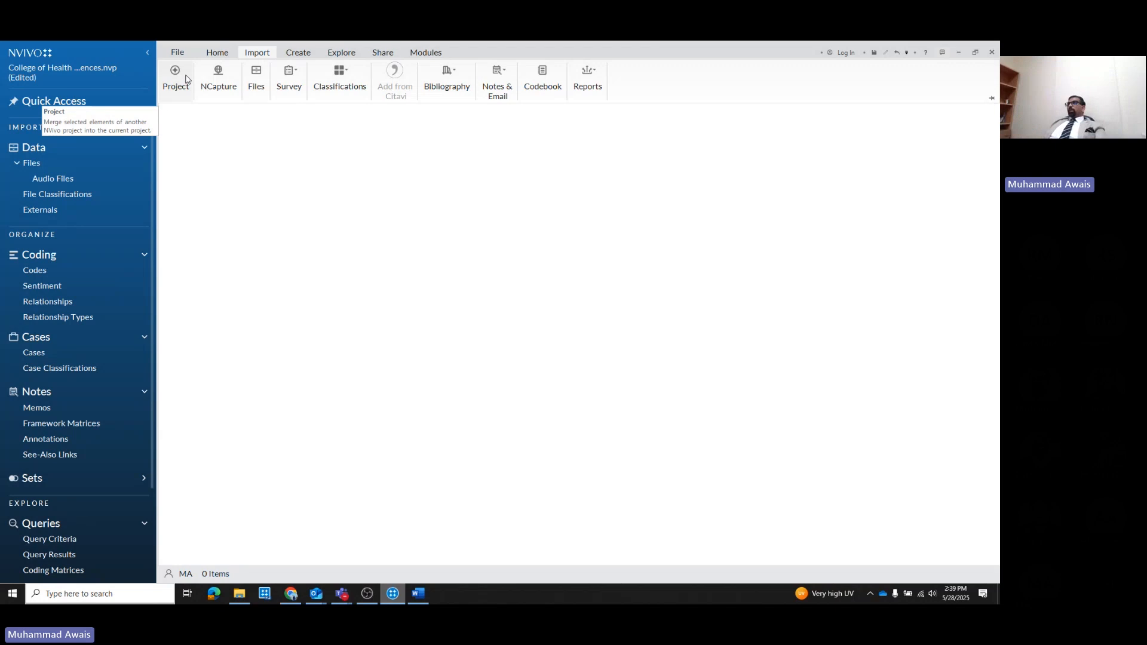
{"action": "left_click", "coordinate": [427, 54]}
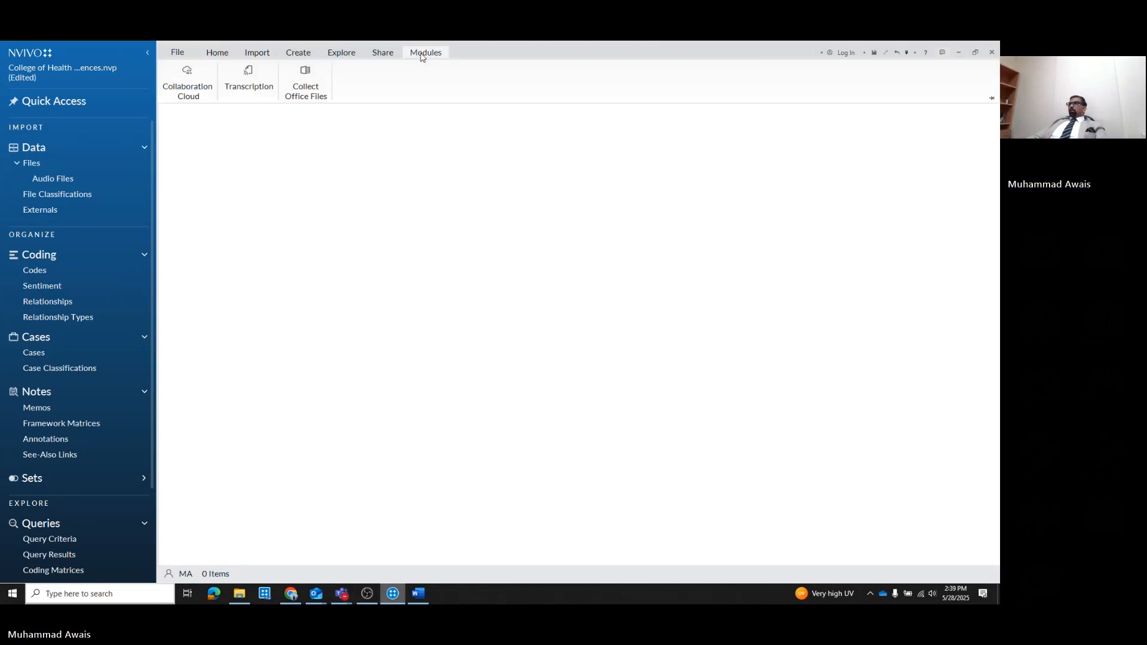
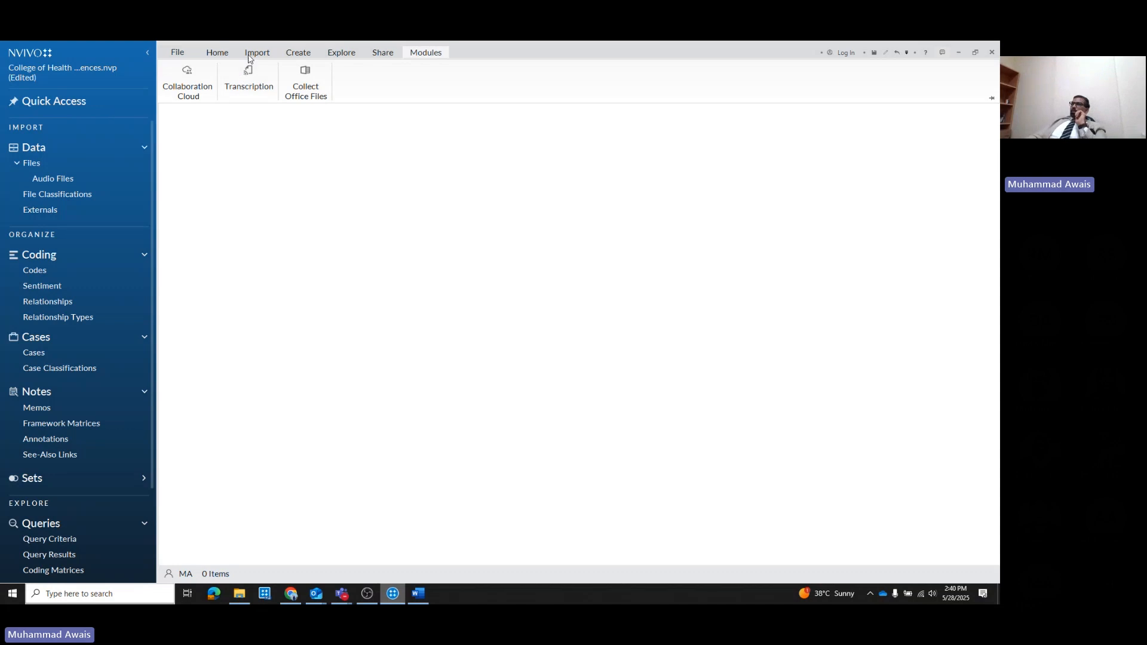
Compare the import options with the project file options and bring back the Import commands
{"action": "left_click", "coordinate": [251, 57]}
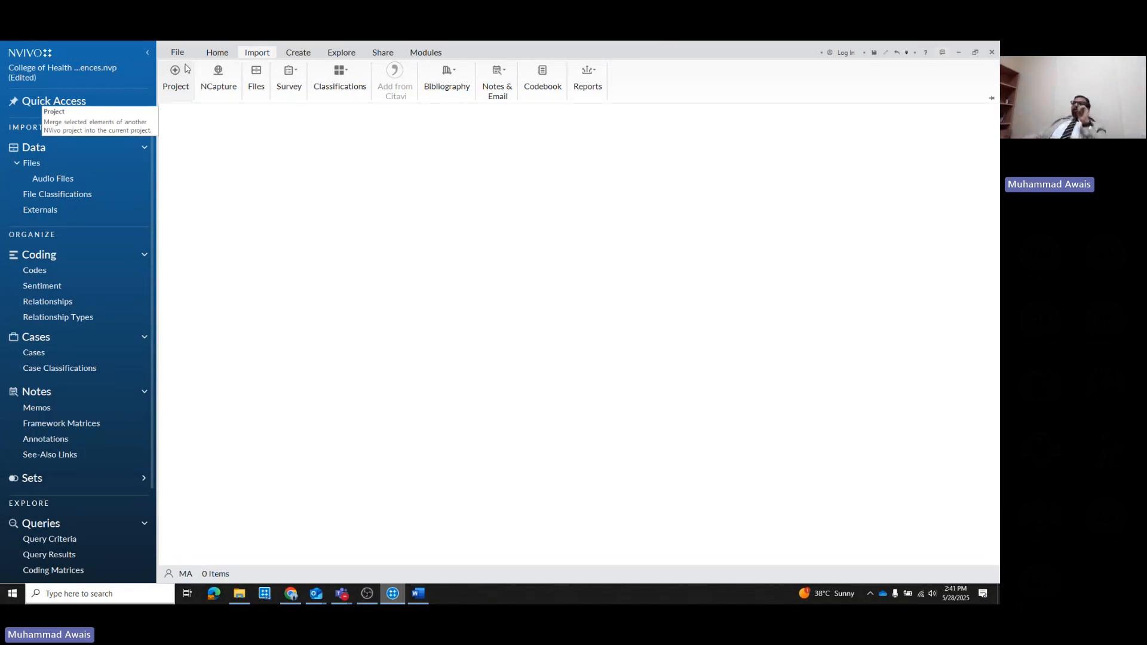
{"action": "left_click", "coordinate": [178, 52]}
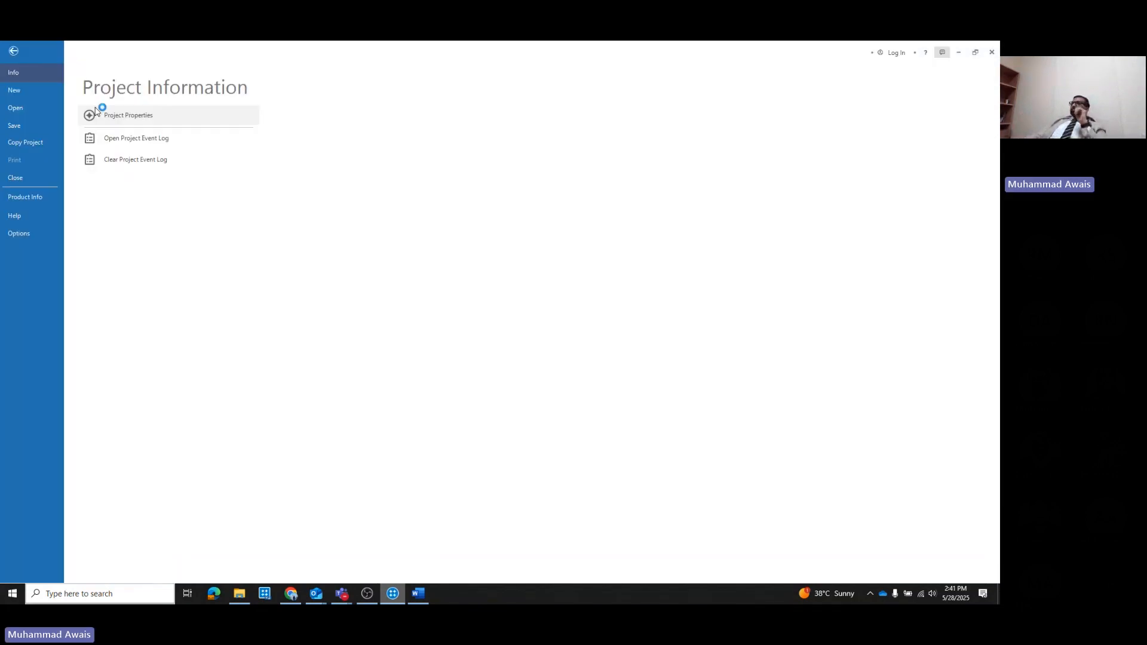
{"action": "left_click", "coordinate": [14, 52]}
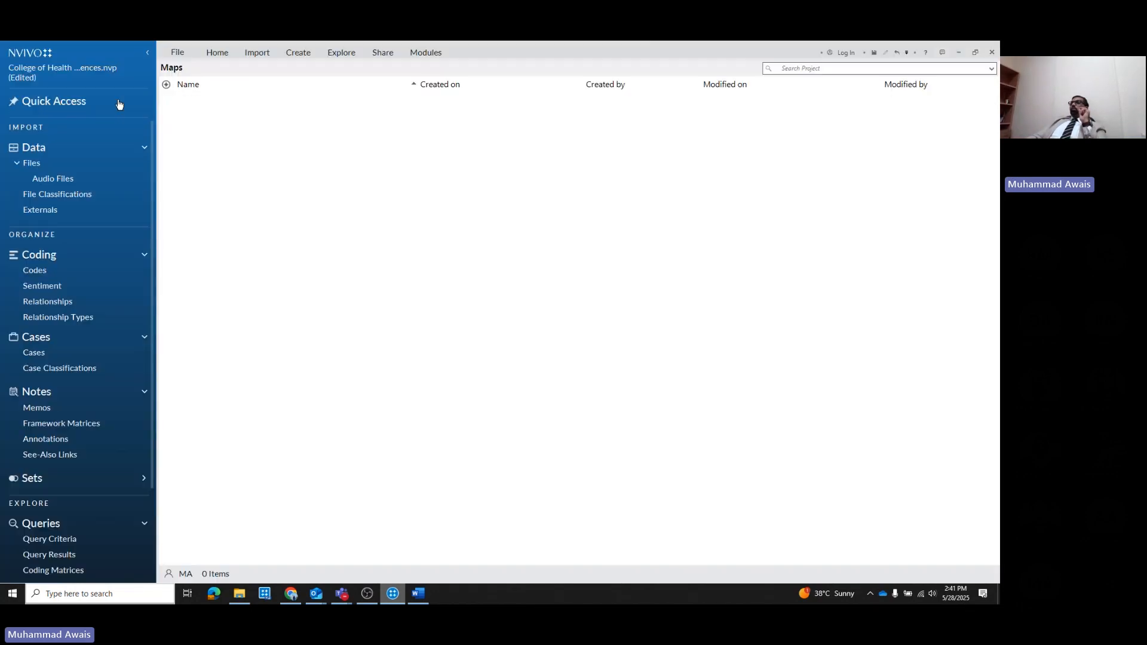
{"action": "left_click", "coordinate": [257, 53]}
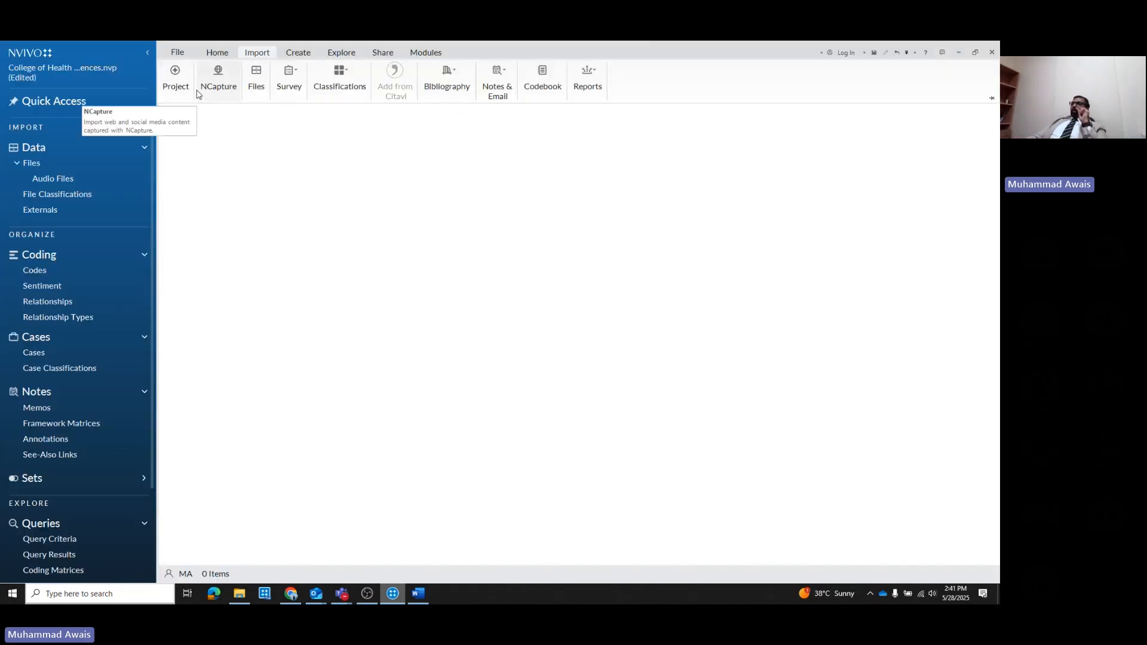
Review the NCapture import options, including the source folder and capture selection choices, and cancel without importing
{"action": "left_click", "coordinate": [292, 593]}
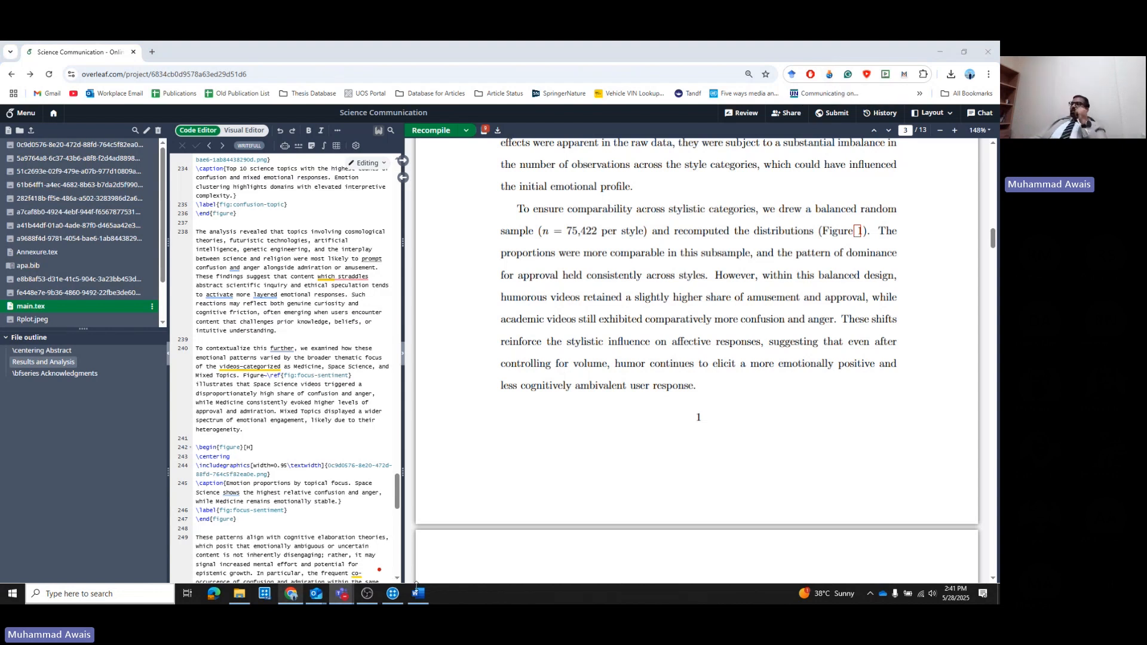
{"action": "left_click", "coordinate": [392, 593]}
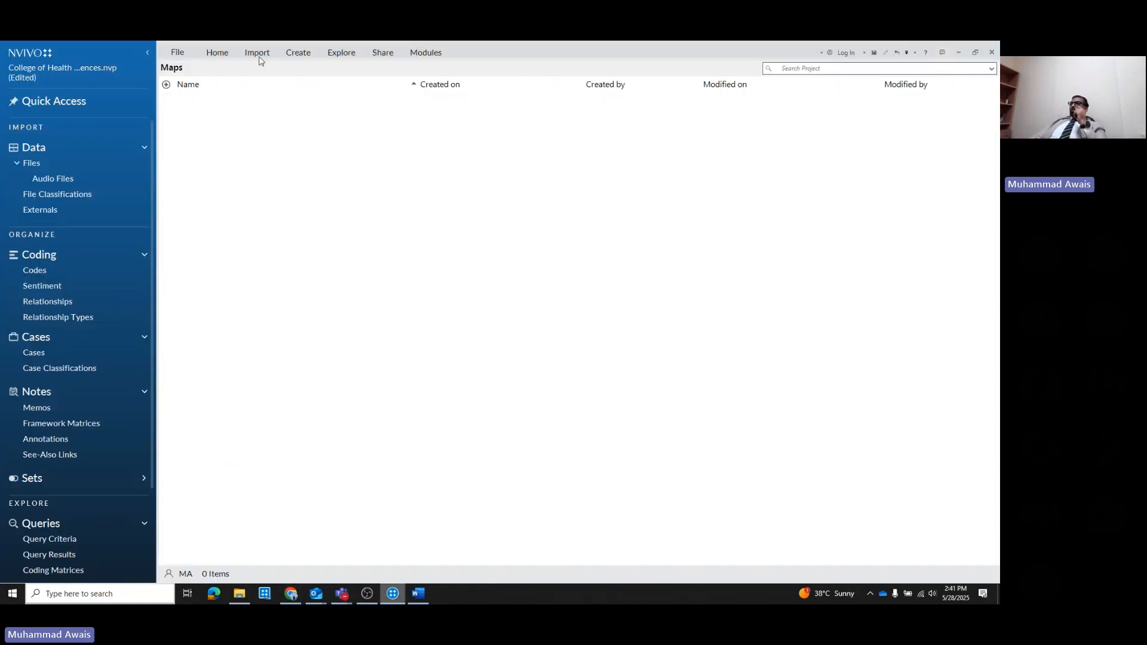
{"action": "left_click", "coordinate": [258, 55]}
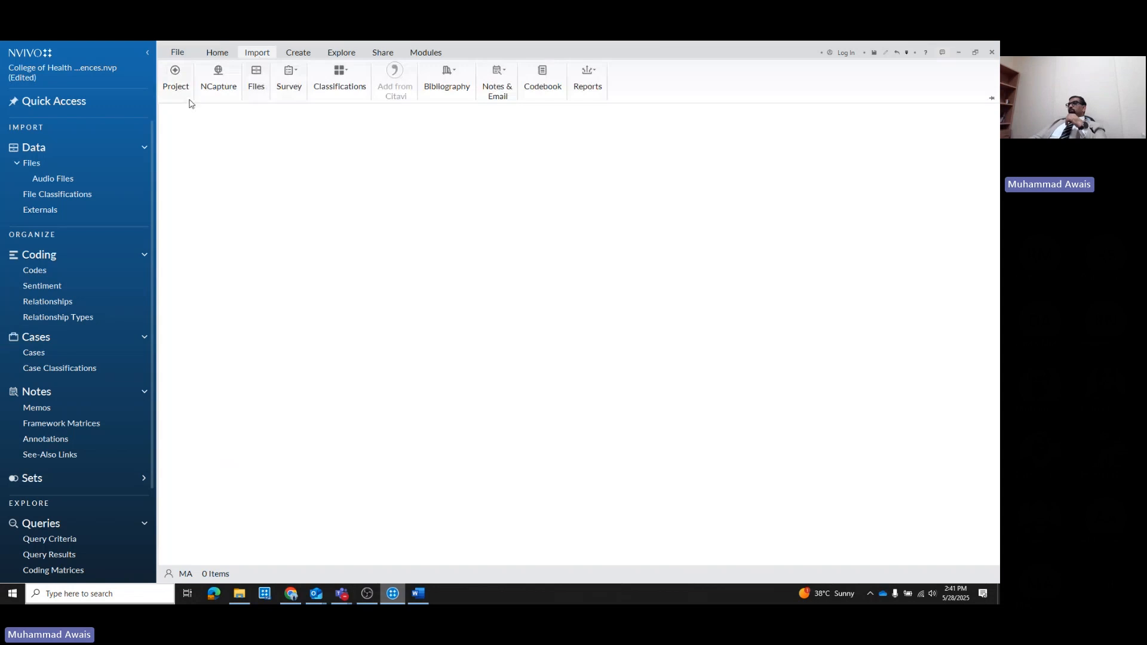
{"action": "left_click", "coordinate": [216, 84]}
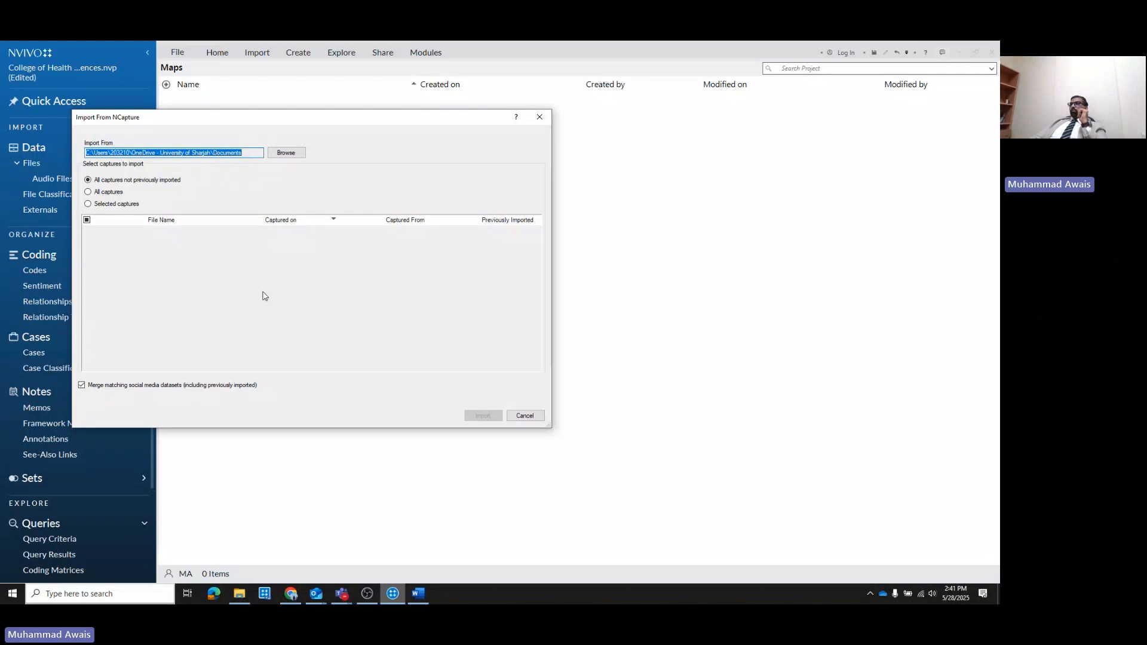
{"action": "left_click", "coordinate": [524, 416]}
Examine the file types supported for importing data files, keep Supported Files selected and cancel the import
{"action": "left_click", "coordinate": [266, 57]}
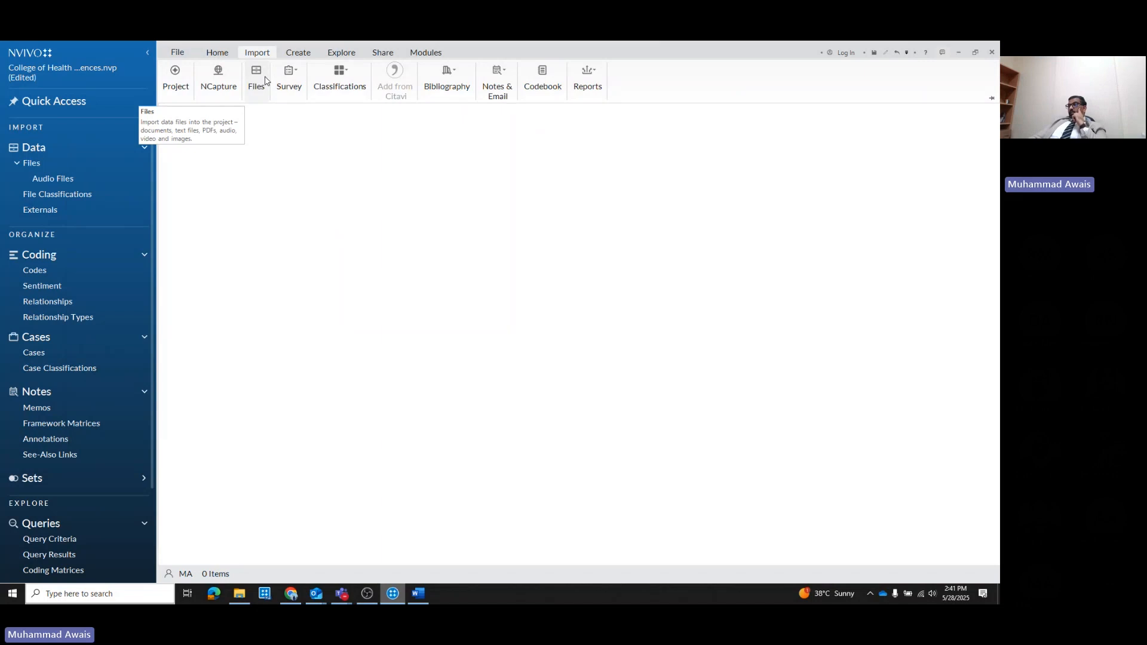
{"action": "left_click", "coordinate": [266, 81]}
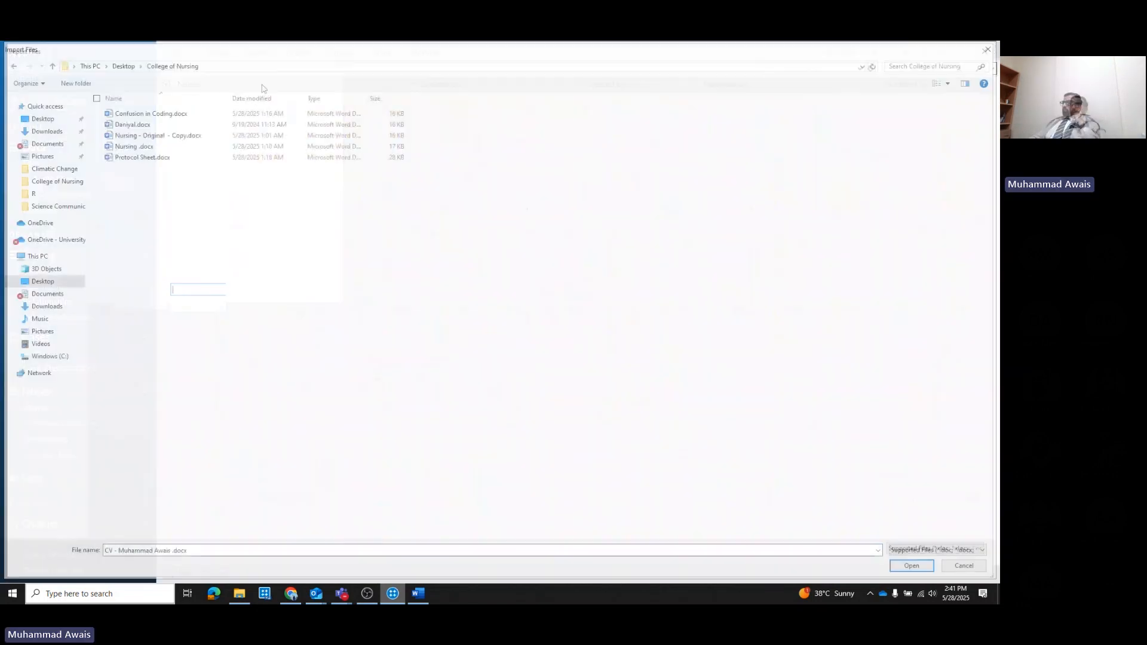
{"action": "left_click", "coordinate": [936, 550]}
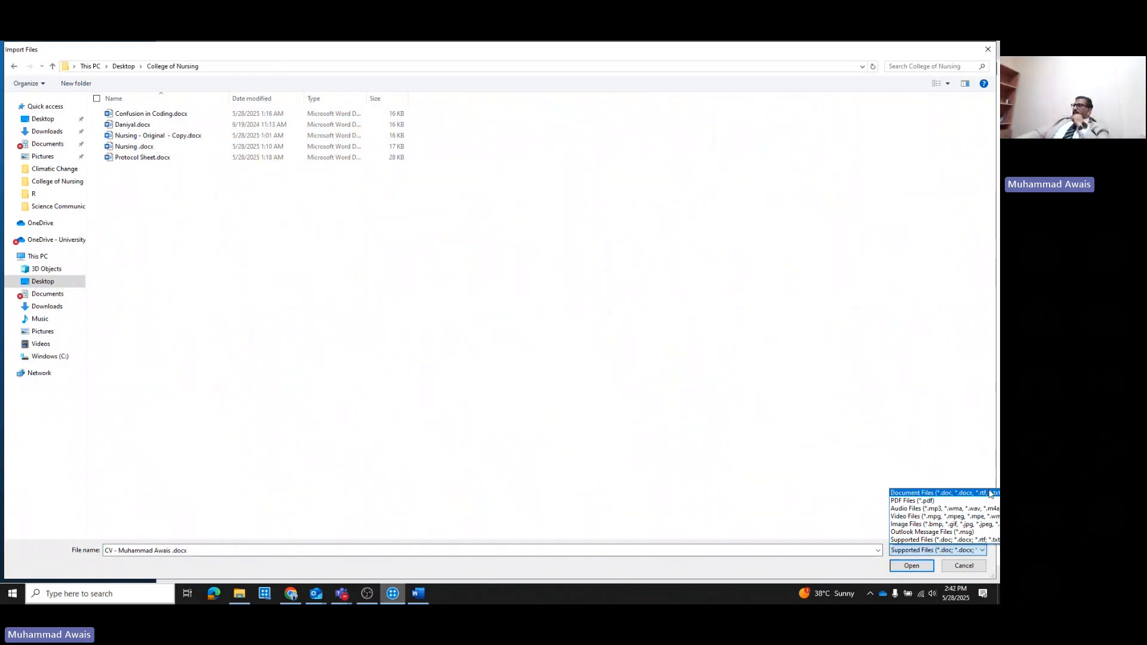
{"action": "left_click", "coordinate": [913, 540]}
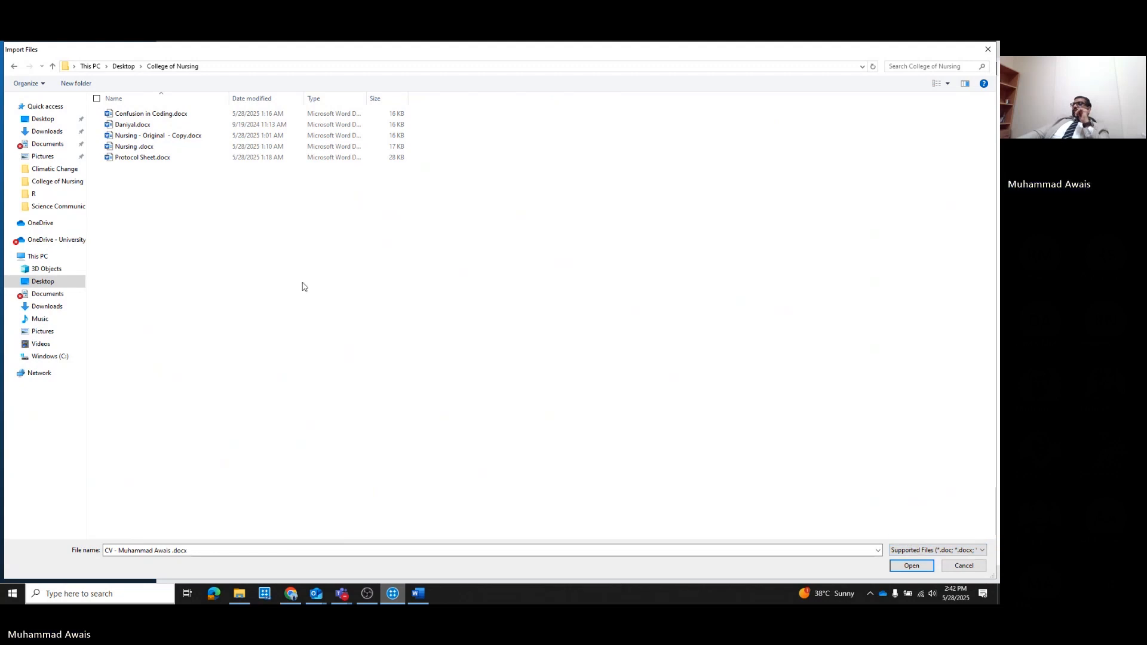
{"action": "left_click", "coordinate": [945, 568]}
{"action": "left_click", "coordinate": [589, 295]}
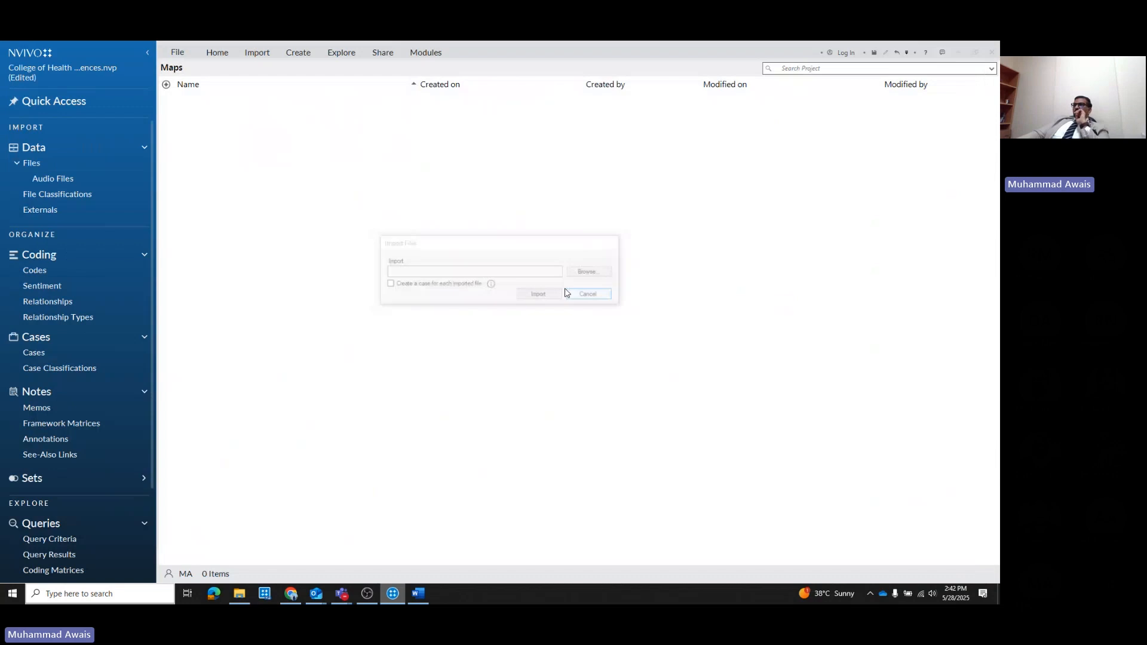
Review the survey and classification import sources and save the project
{"action": "left_click", "coordinate": [256, 53]}
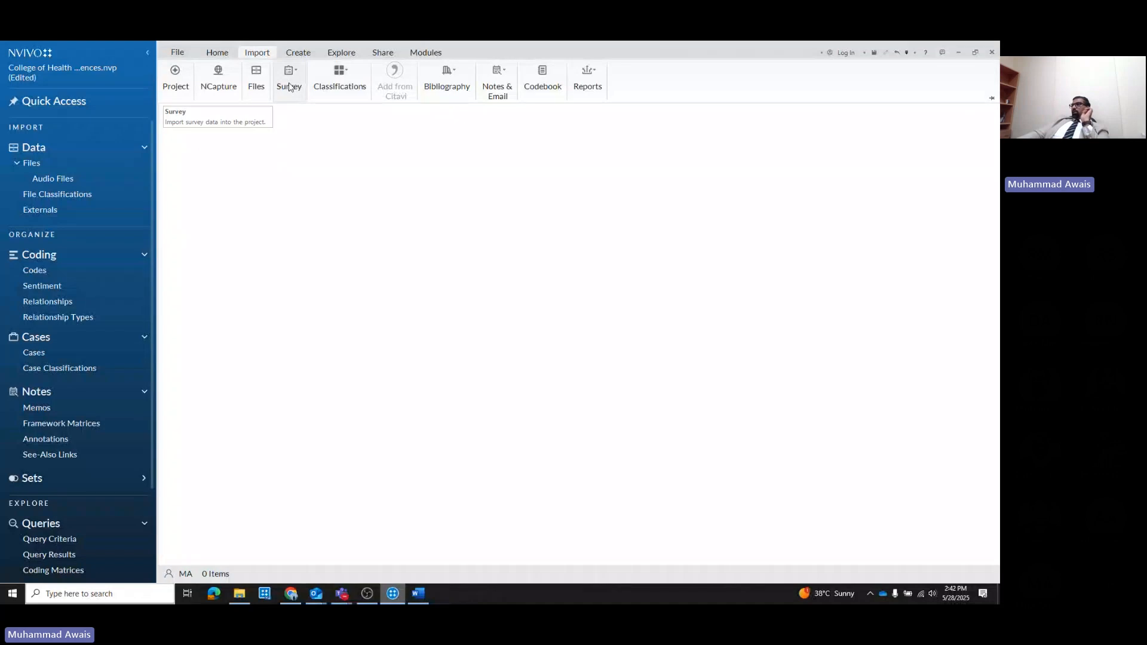
{"action": "left_click", "coordinate": [289, 87]}
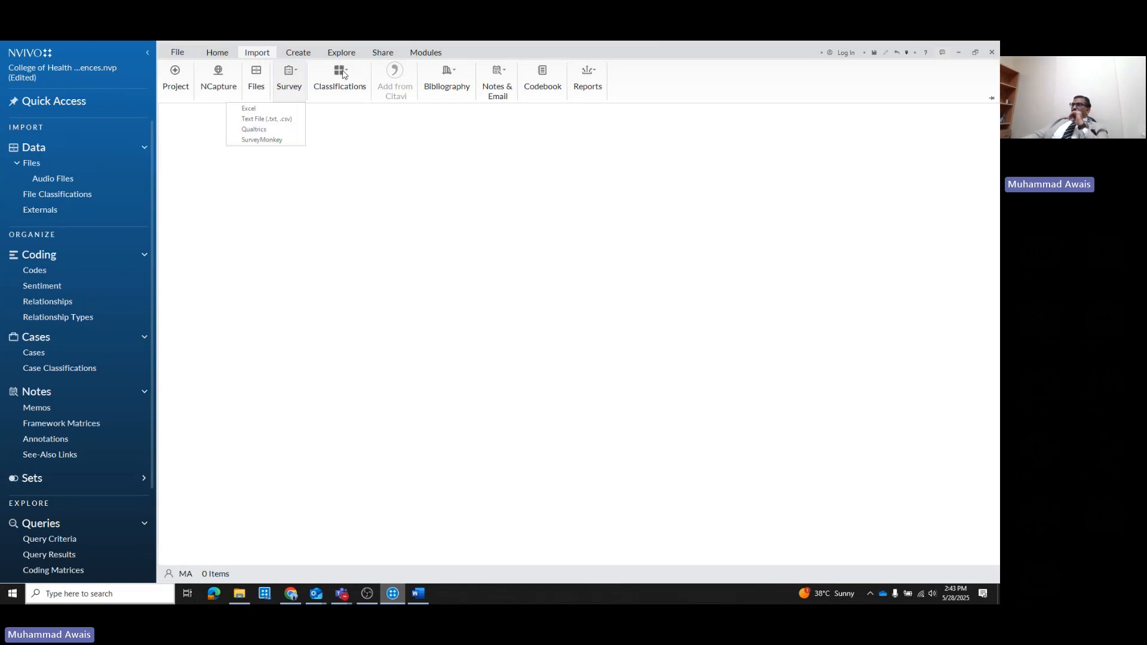
{"action": "left_click", "coordinate": [342, 74]}
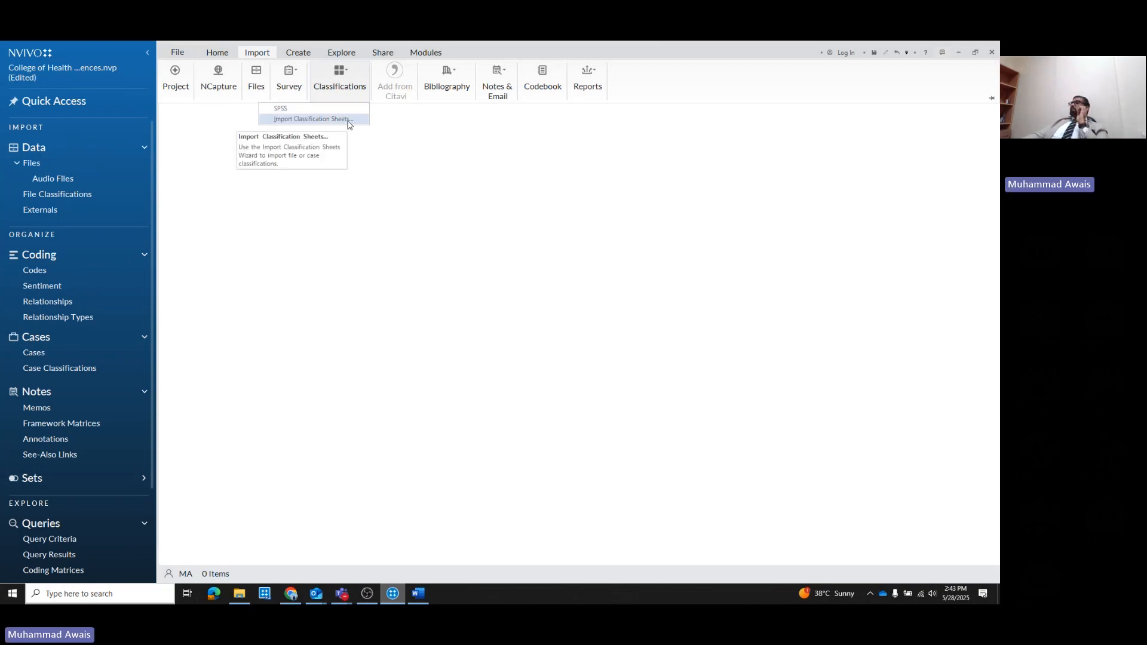
{"action": "left_click", "coordinate": [405, 145]}
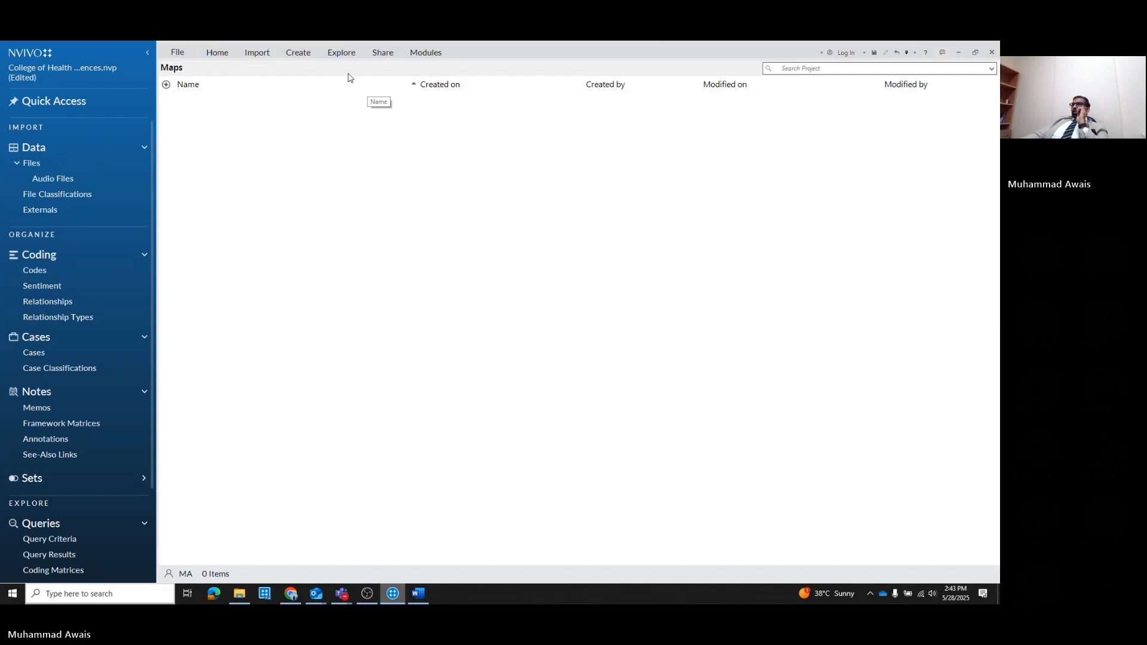
{"action": "left_click", "coordinate": [256, 52]}
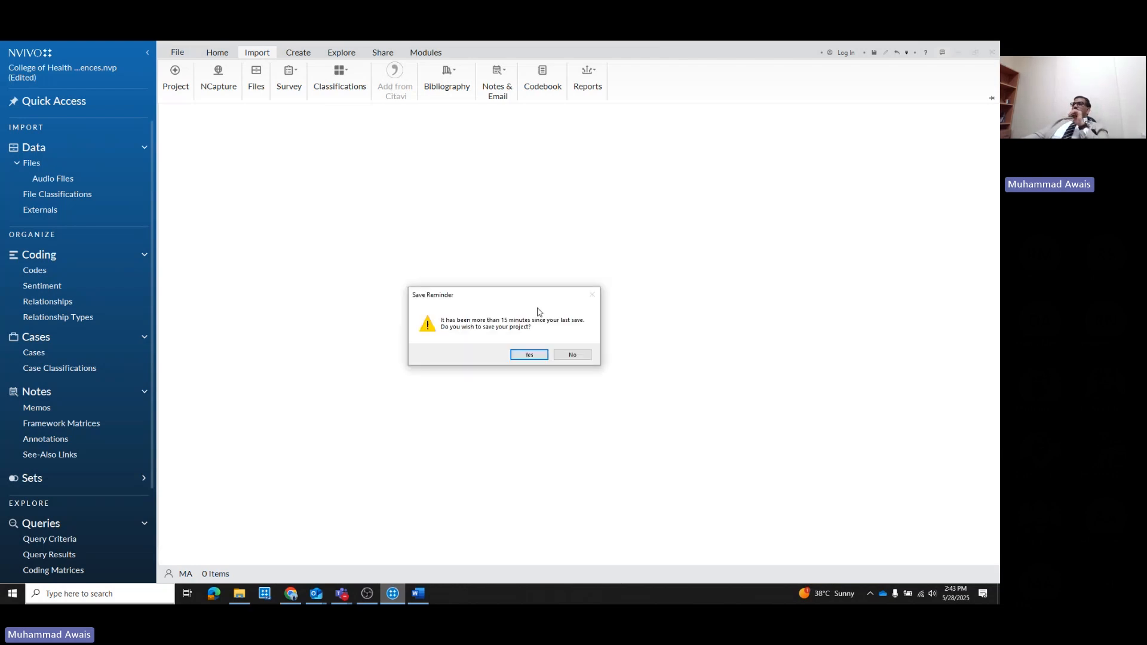
{"action": "left_click", "coordinate": [530, 355]}
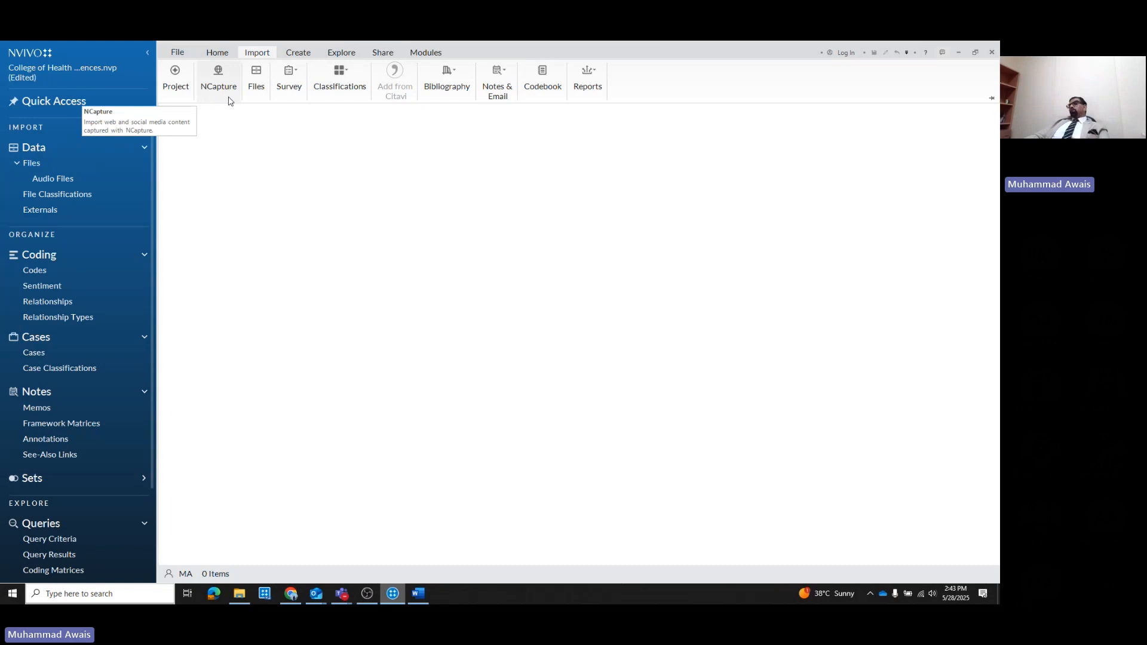
Review the Create, Explore, Share and Modules commands and return to the Home commands
{"action": "left_click", "coordinate": [299, 53]}
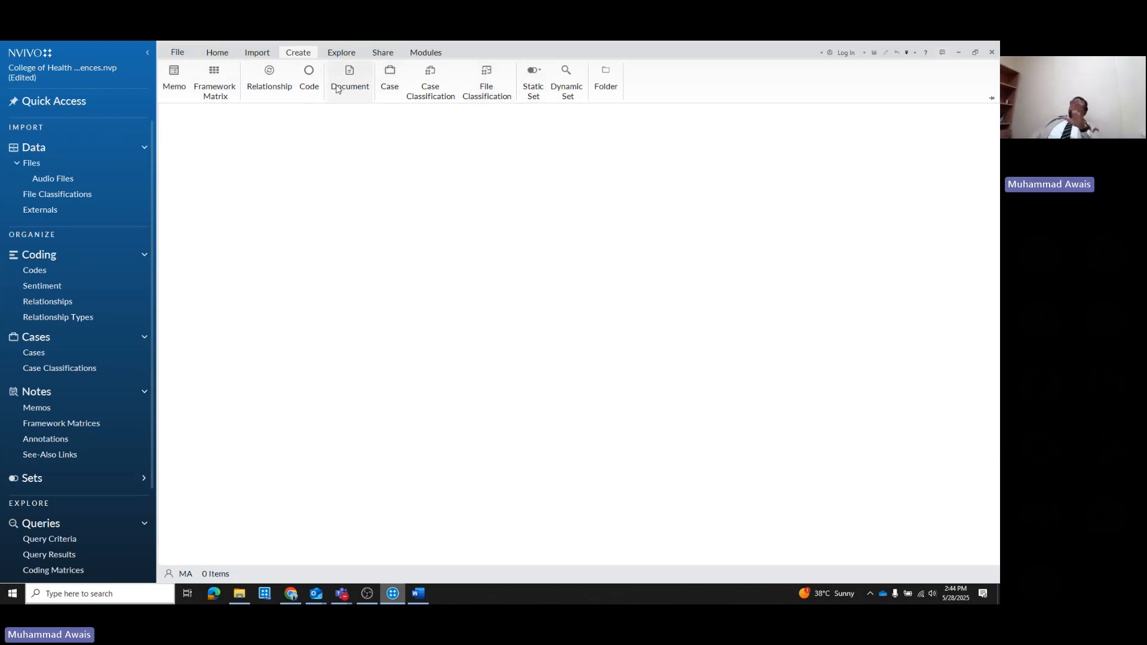
{"action": "left_click", "coordinate": [333, 55]}
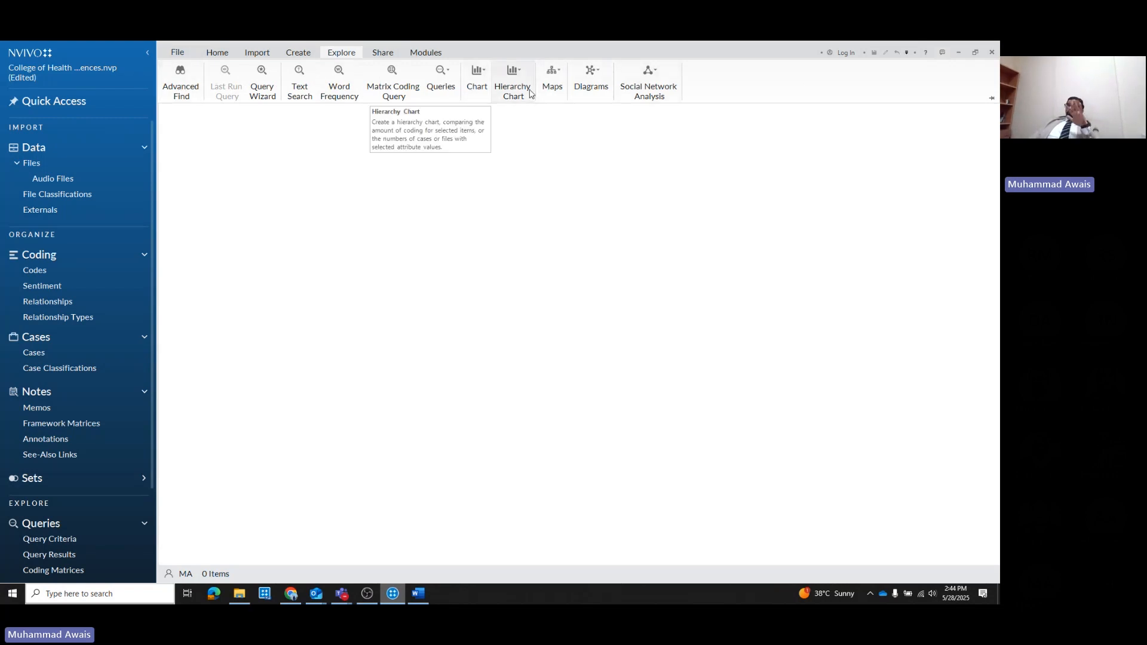
{"action": "left_click", "coordinate": [387, 55]}
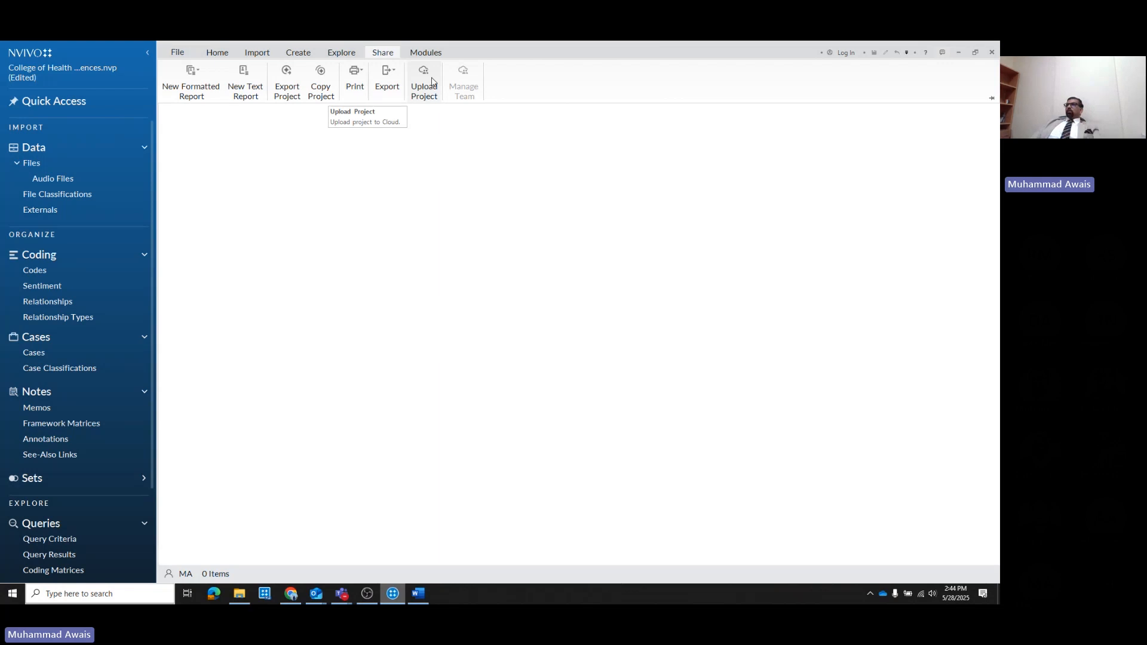
{"action": "left_click", "coordinate": [425, 53]}
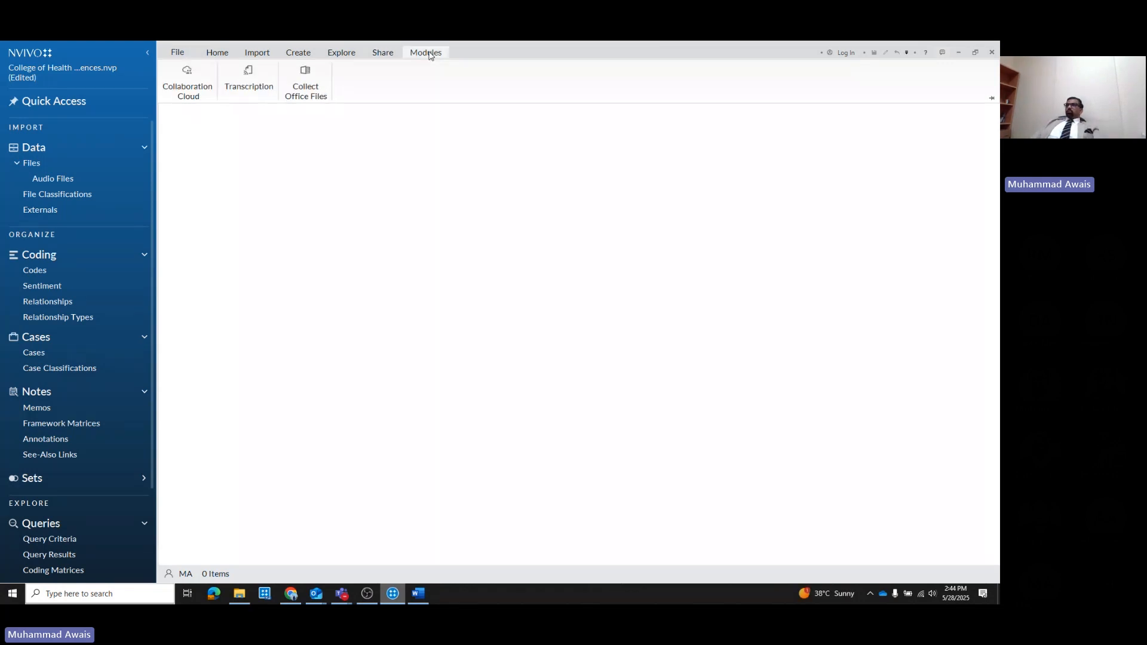
{"action": "left_click", "coordinate": [215, 54]}
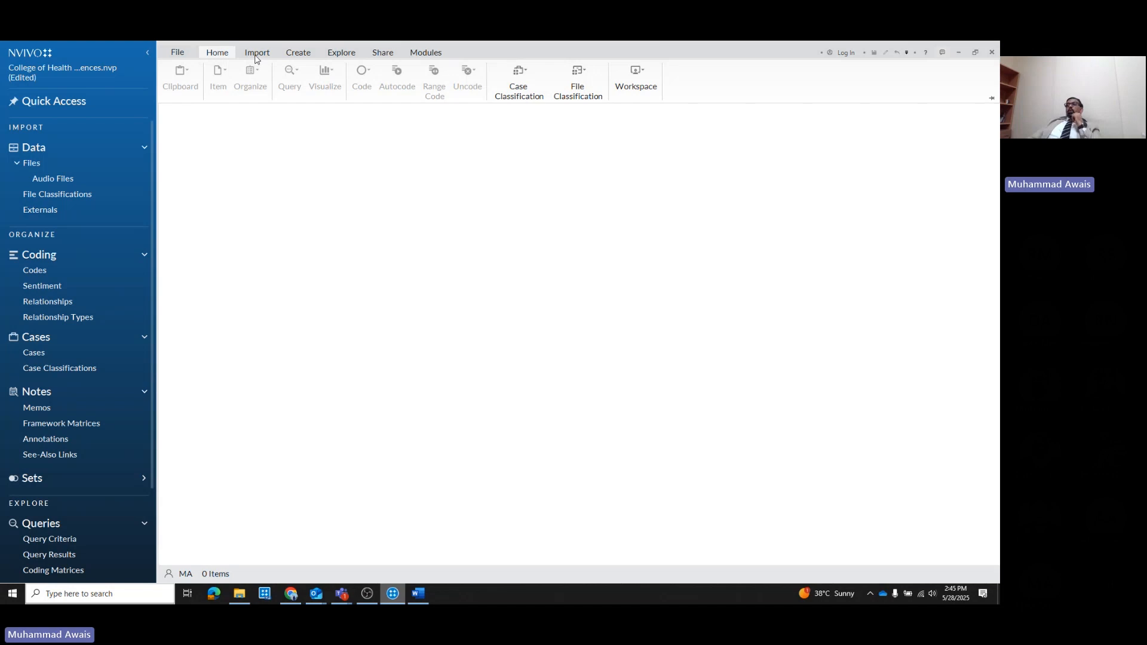
Look through the participant interview documents from the College of Nursing folder in Word and switch back to NVivo
{"action": "left_click", "coordinate": [239, 593]}
{"action": "left_click", "coordinate": [258, 149]}
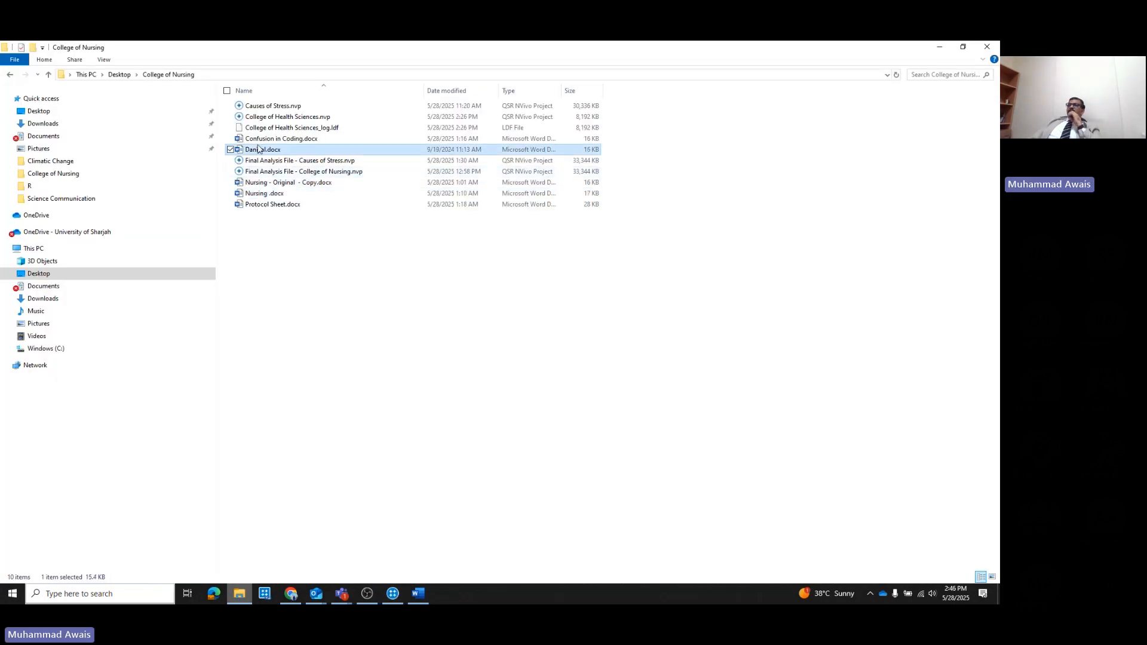
{"action": "double_click", "coordinate": [258, 149]}
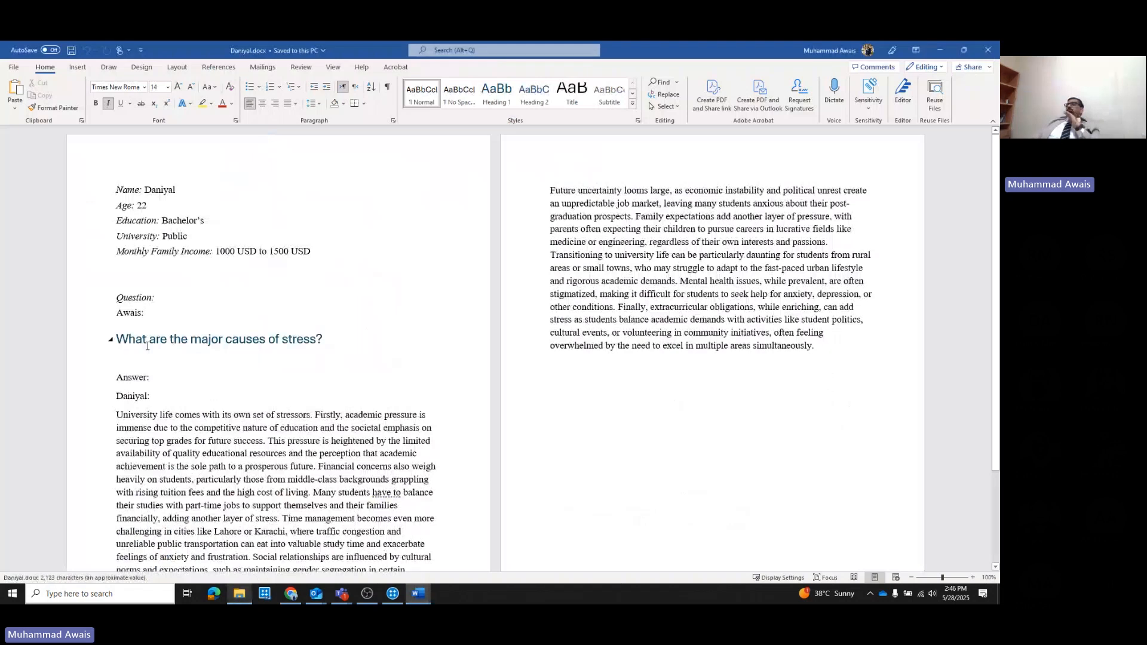
{"action": "left_click", "coordinate": [986, 53]}
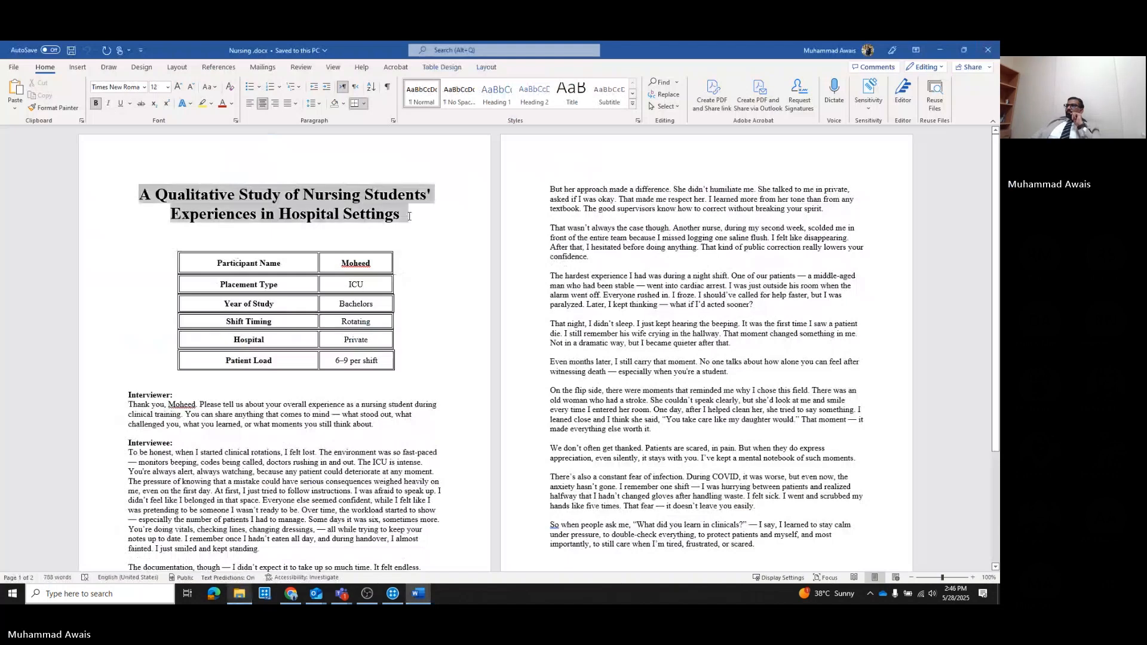
{"action": "triple_click", "coordinate": [410, 216]}
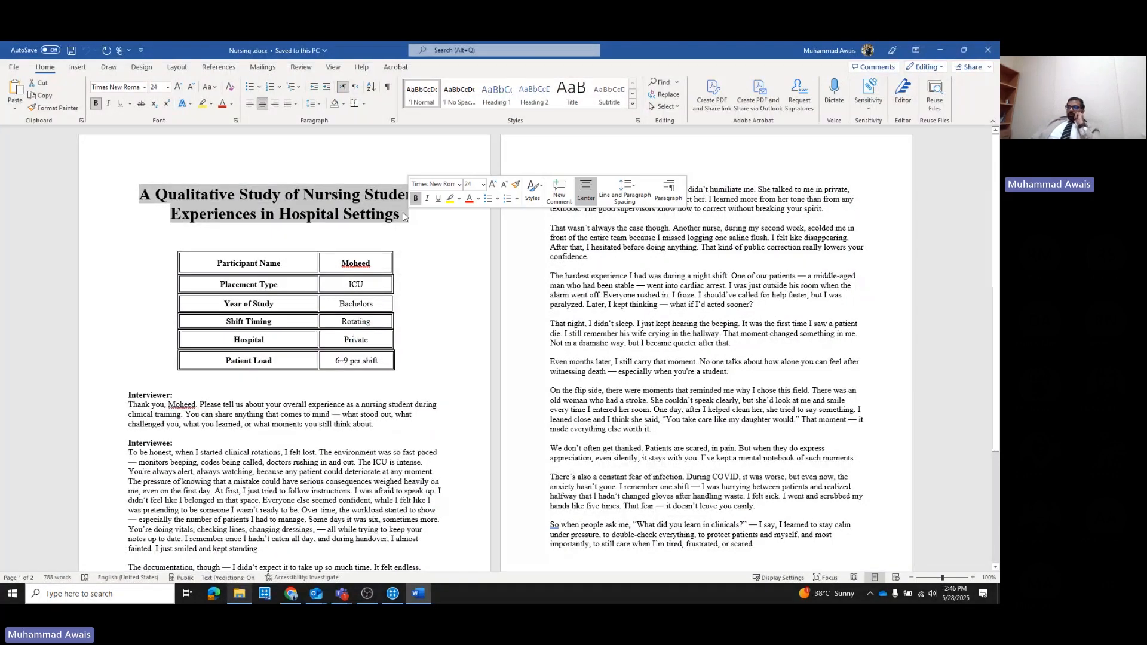
{"action": "key", "text": "alt+Tab"}
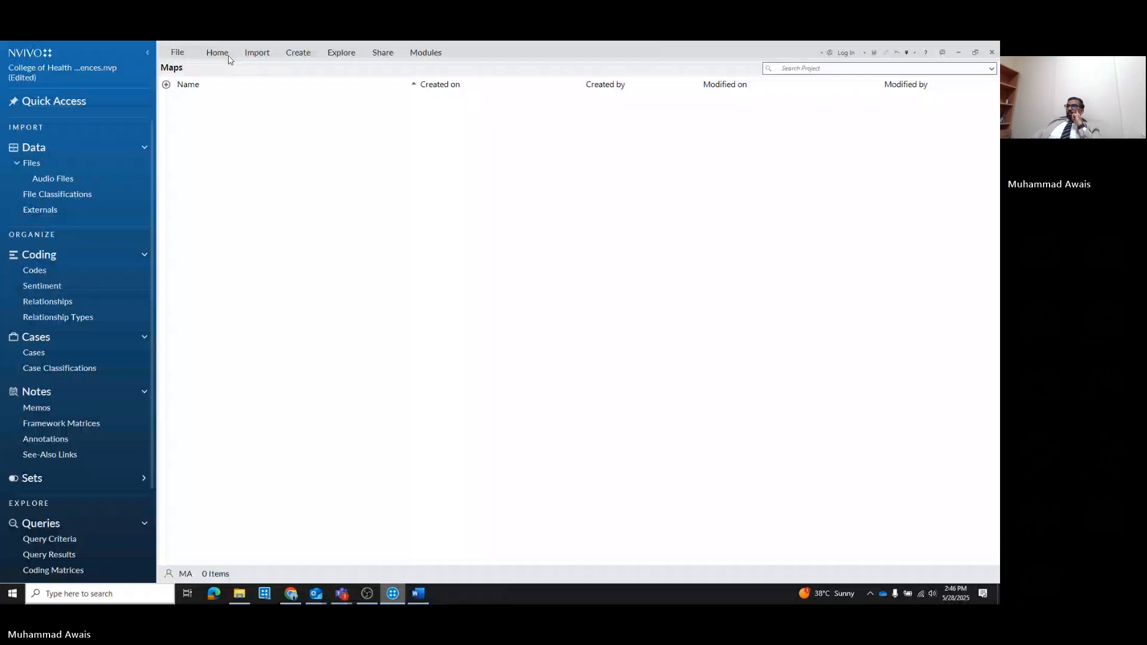
{"action": "left_click", "coordinate": [229, 59]}
{"action": "left_click", "coordinate": [227, 67]}
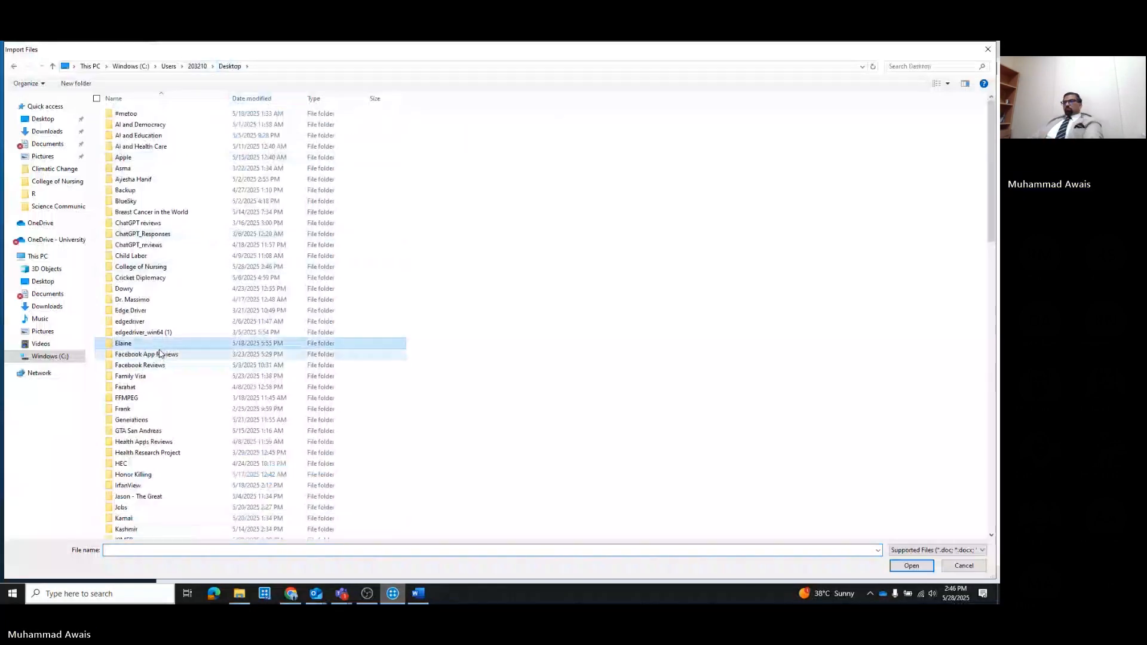
{"action": "left_click", "coordinate": [44, 119]}
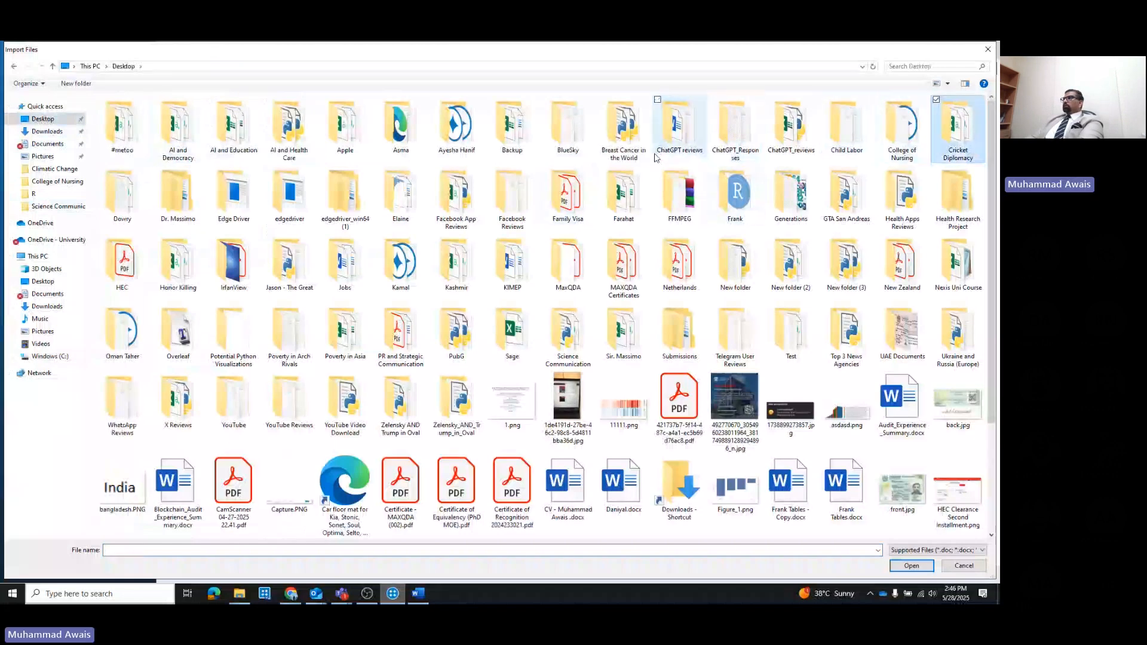
{"action": "double_click", "coordinate": [902, 126]}
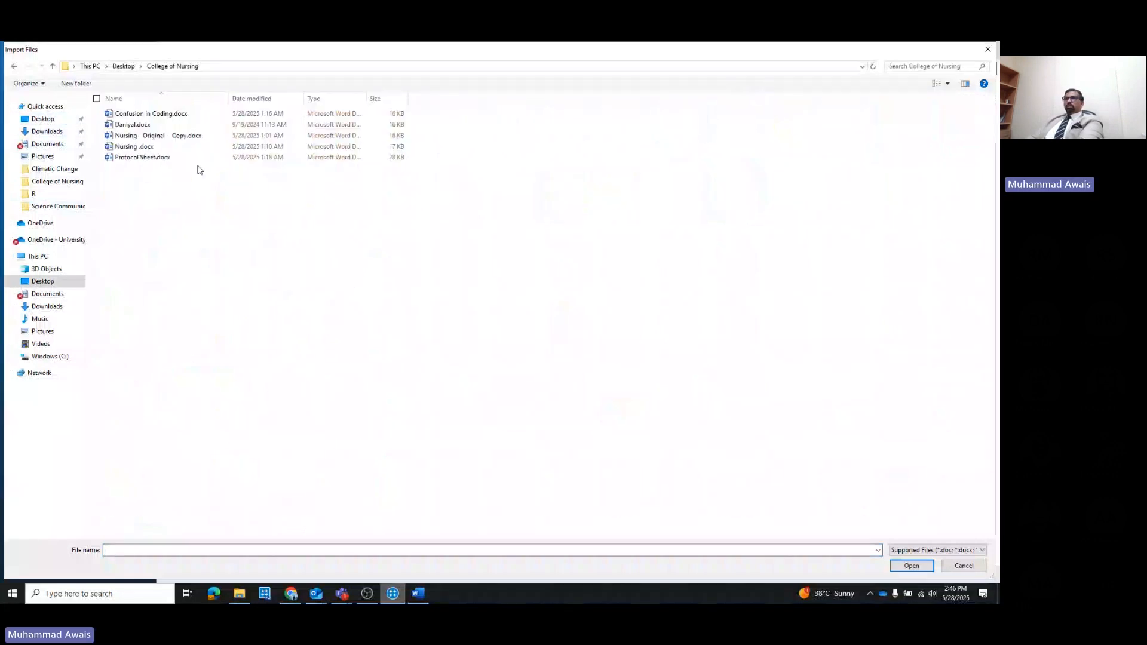
{"action": "double_click", "coordinate": [132, 125]}
{"action": "mouse_move", "coordinate": [494, 289]}
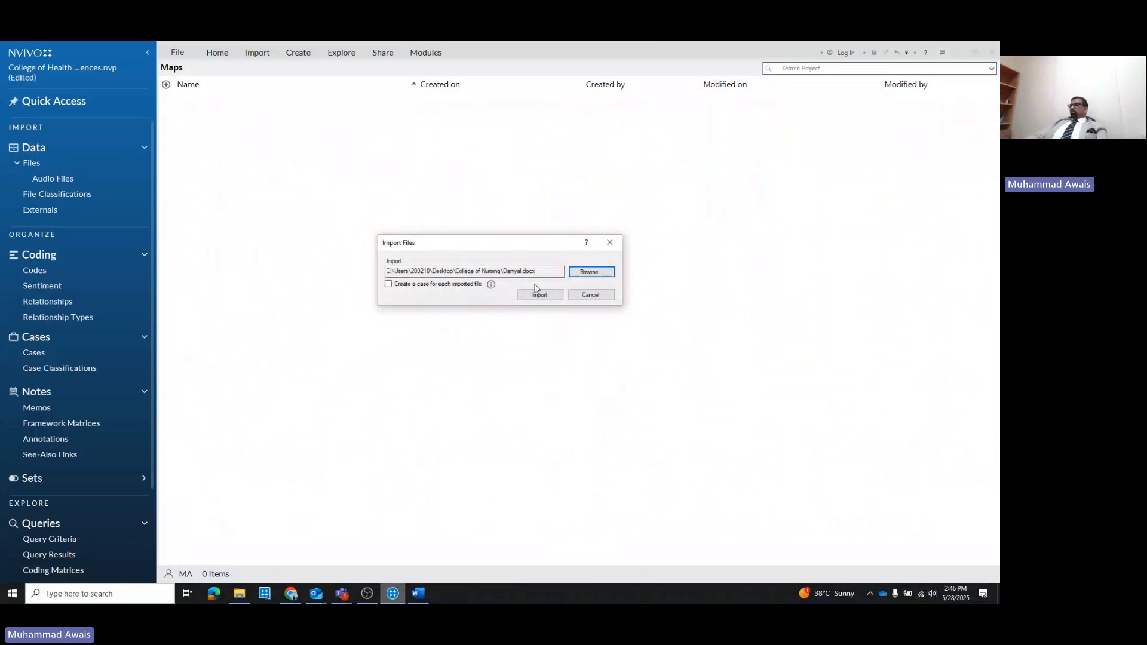
{"action": "left_click", "coordinate": [589, 295]}
Import the participant-named interview document from the College of Nursing folder on the Desktop without creating a case for it
{"action": "left_click", "coordinate": [256, 53]}
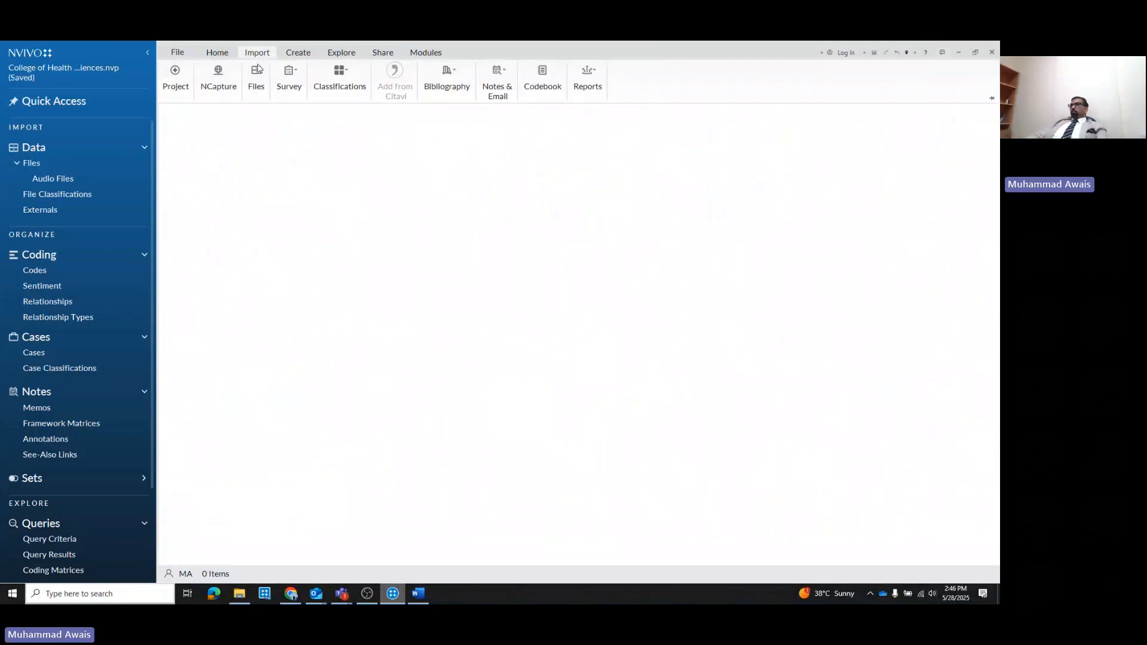
{"action": "left_click", "coordinate": [257, 78]}
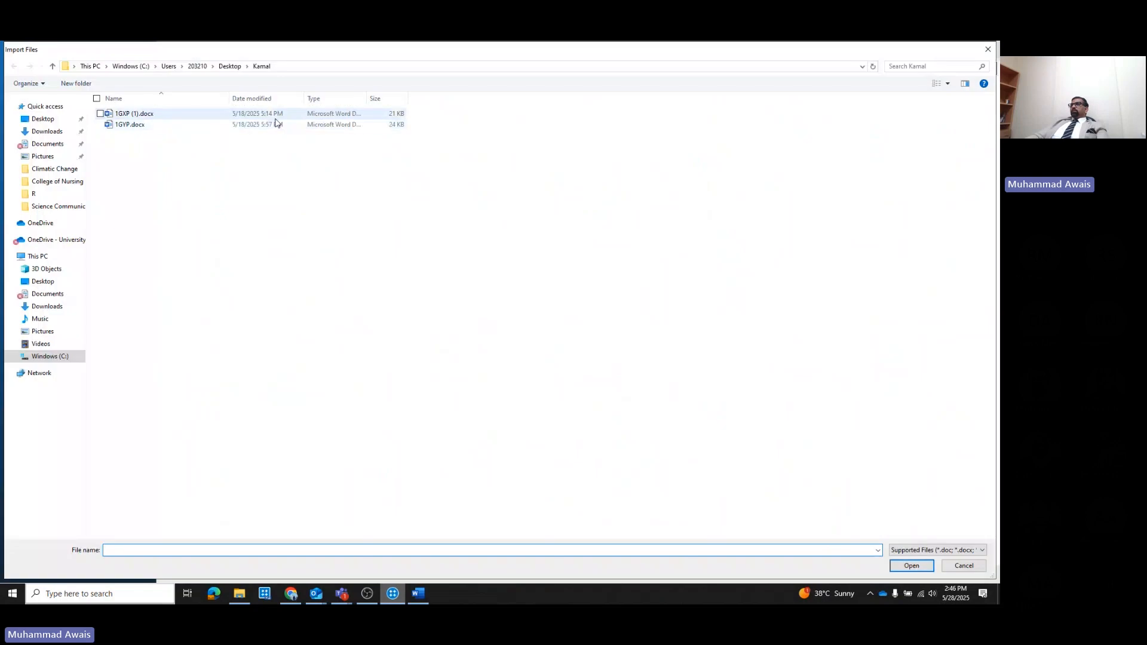
{"action": "left_click", "coordinate": [51, 119]}
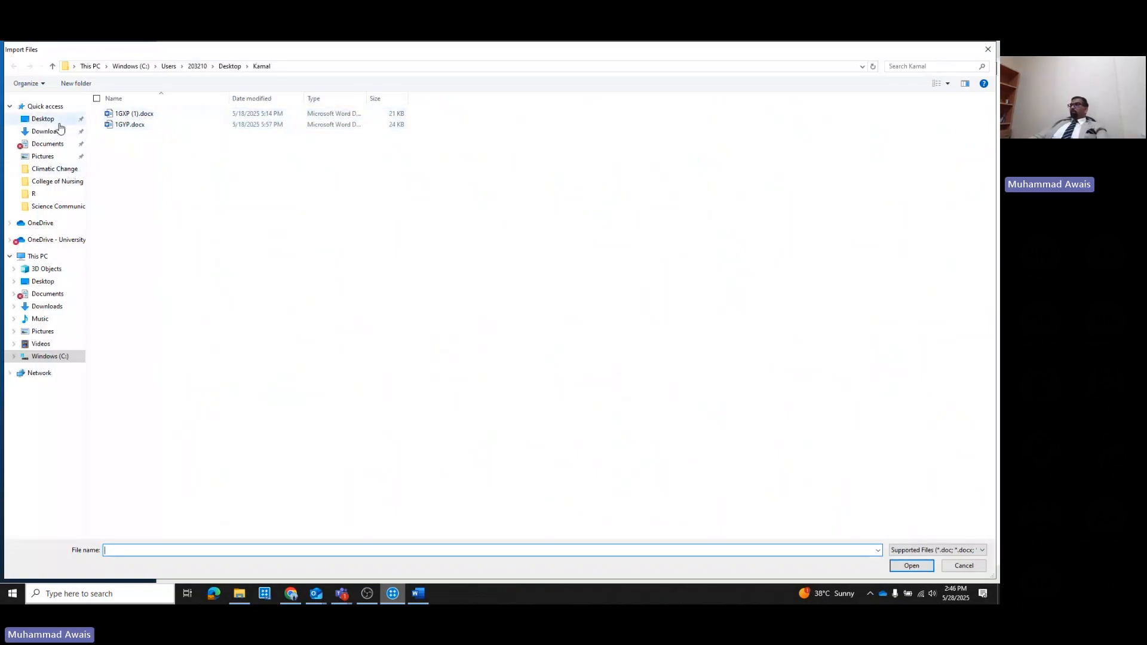
{"action": "double_click", "coordinate": [902, 129]}
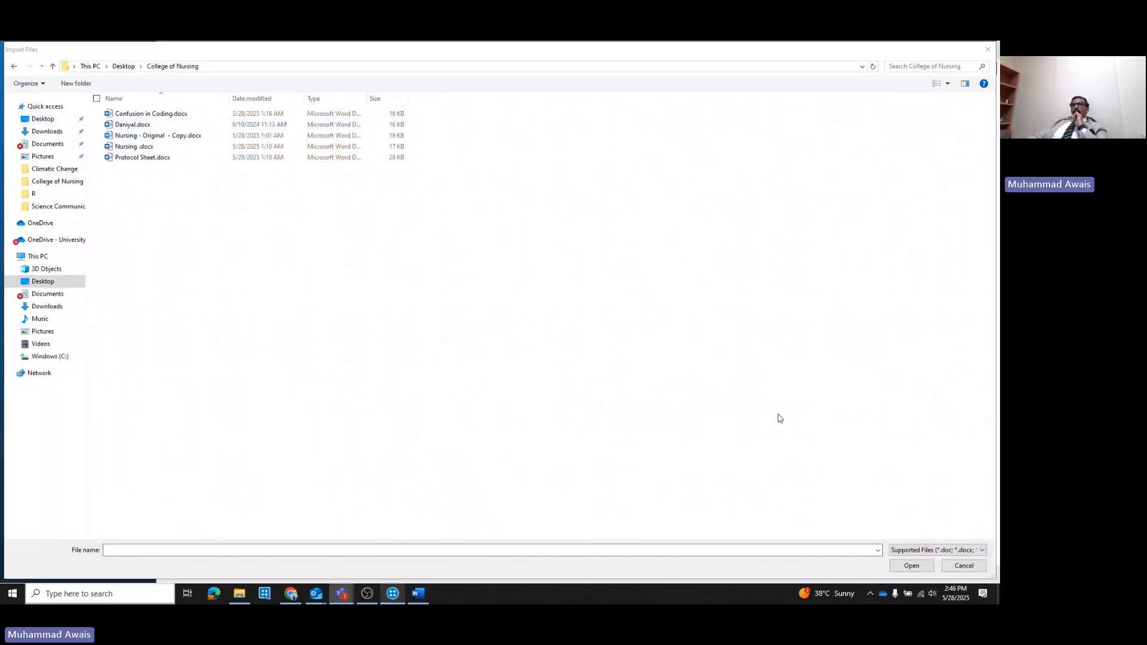
{"action": "double_click", "coordinate": [135, 124]}
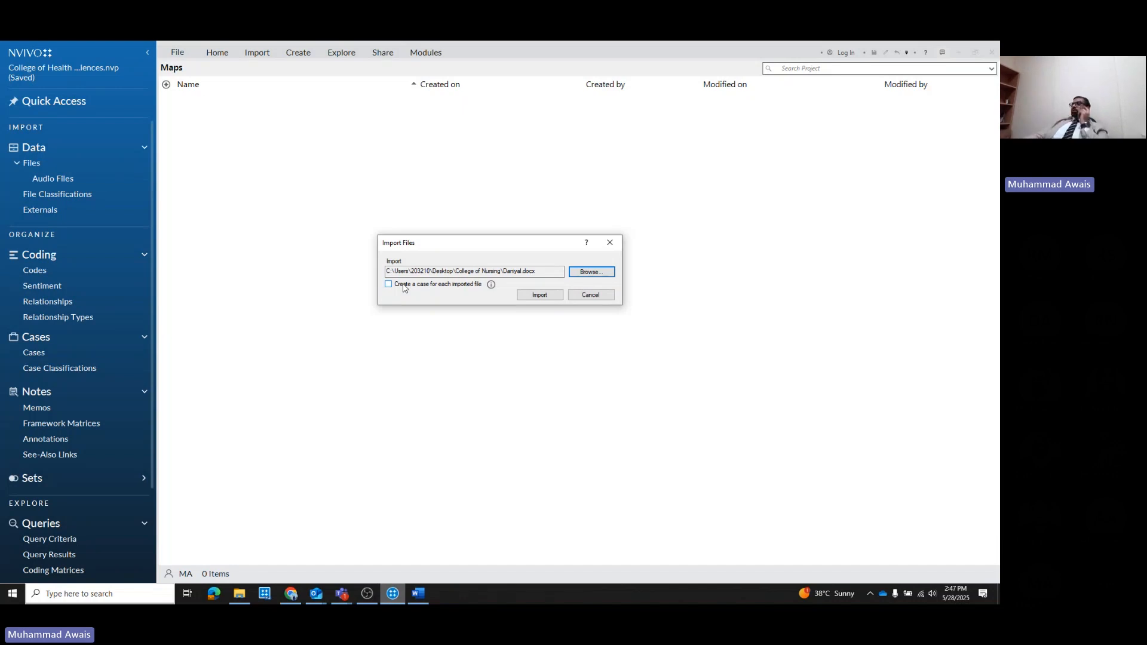
{"action": "left_click", "coordinate": [539, 295]}
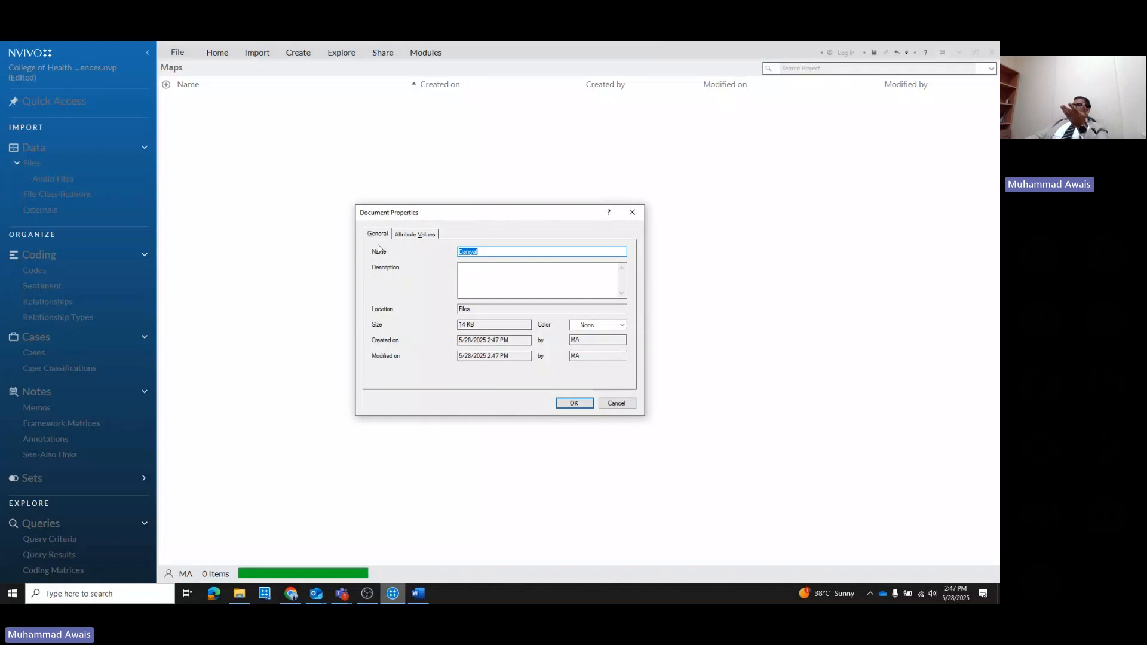
Review the imported document's general properties and attribute values, and accept them with No Classification and an empty description
{"action": "left_click", "coordinate": [515, 268]}
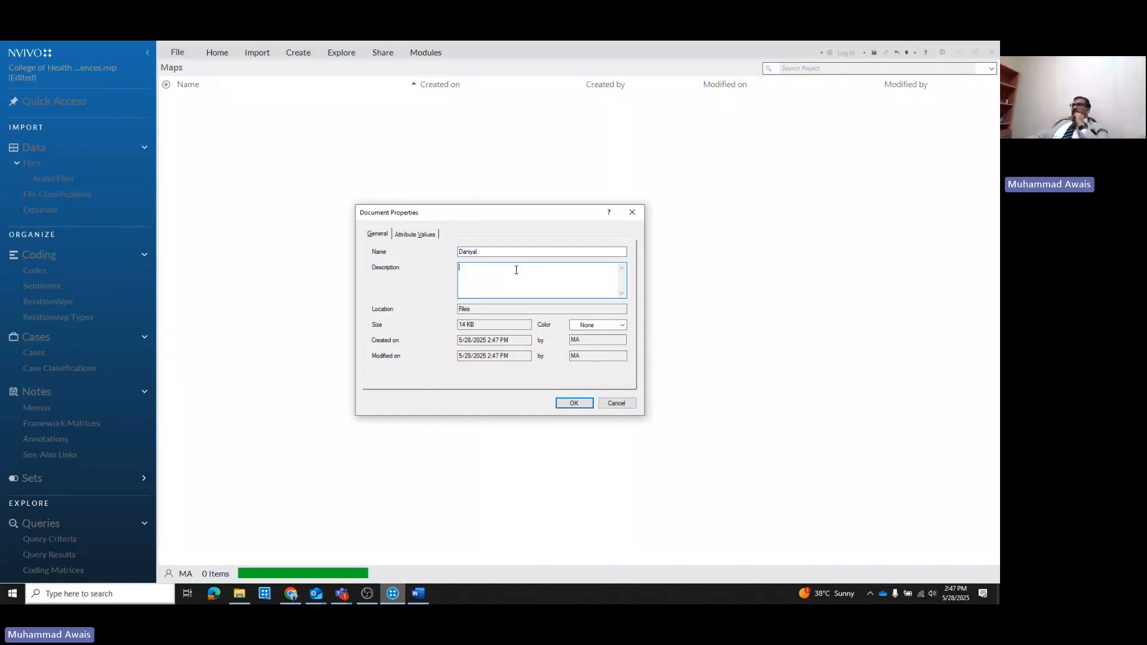
{"action": "left_click", "coordinate": [418, 234]}
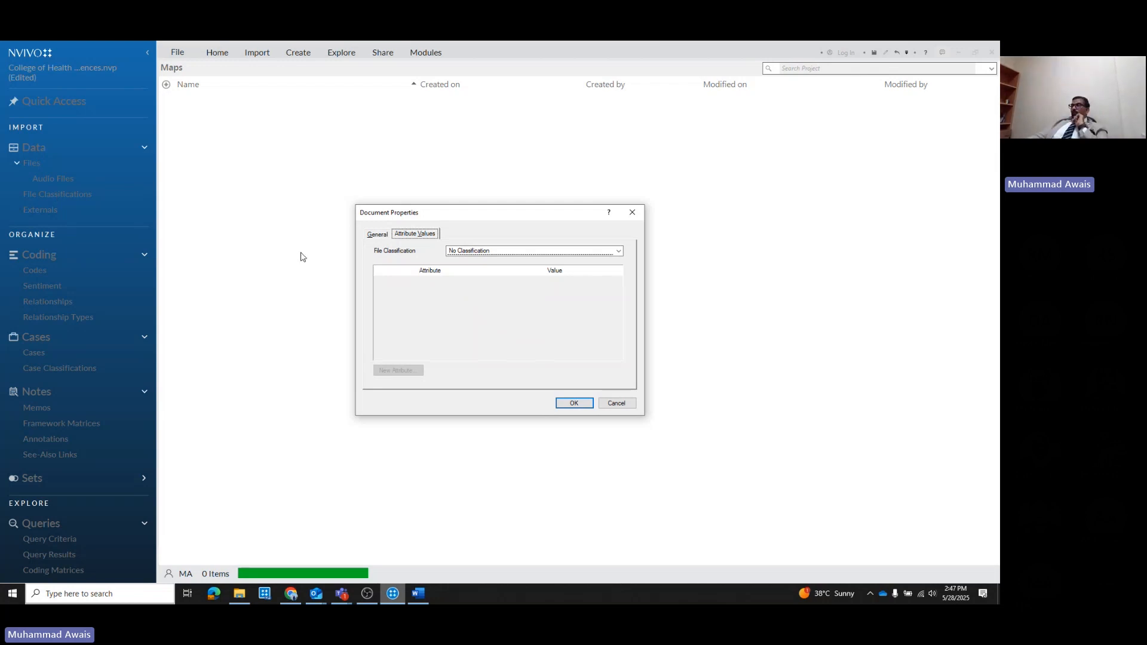
{"action": "left_click", "coordinate": [573, 402]}
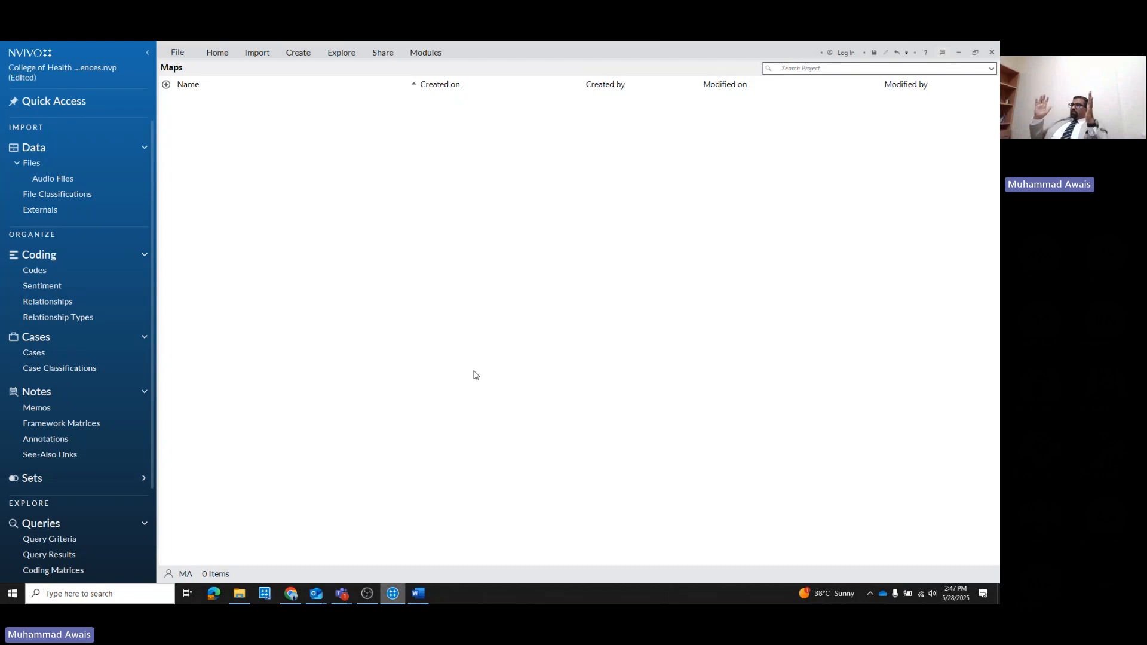
Open the imported interview from the project files and examine its question, answer and participant details
{"action": "left_click", "coordinate": [54, 162]}
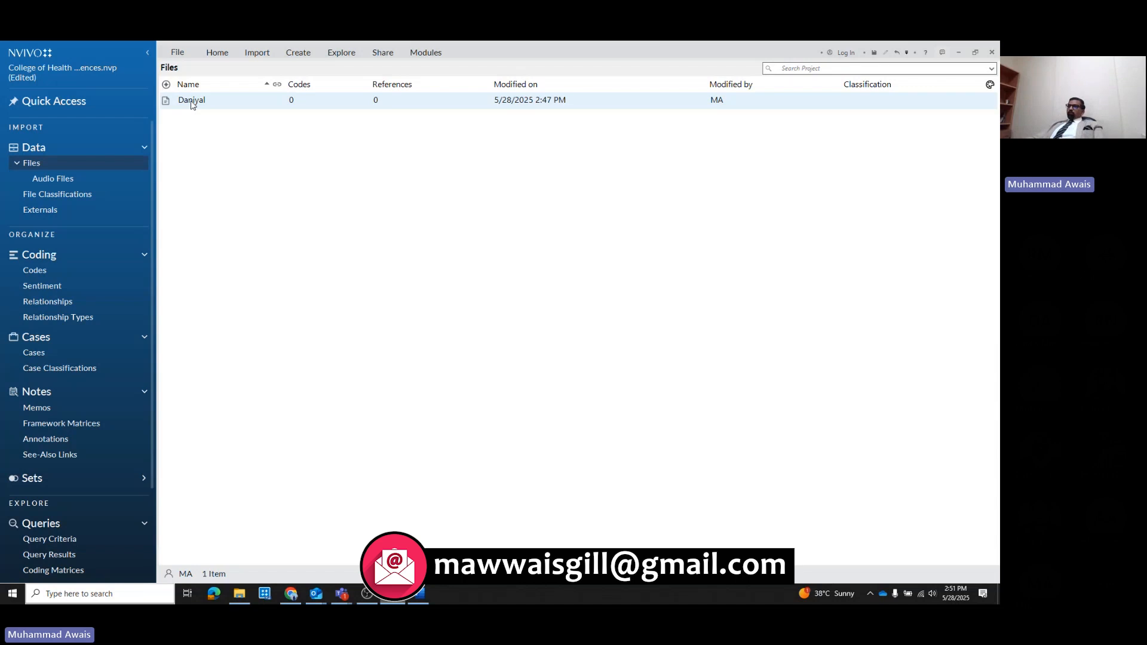
{"action": "left_click", "coordinate": [192, 102]}
{"action": "double_click", "coordinate": [191, 101]}
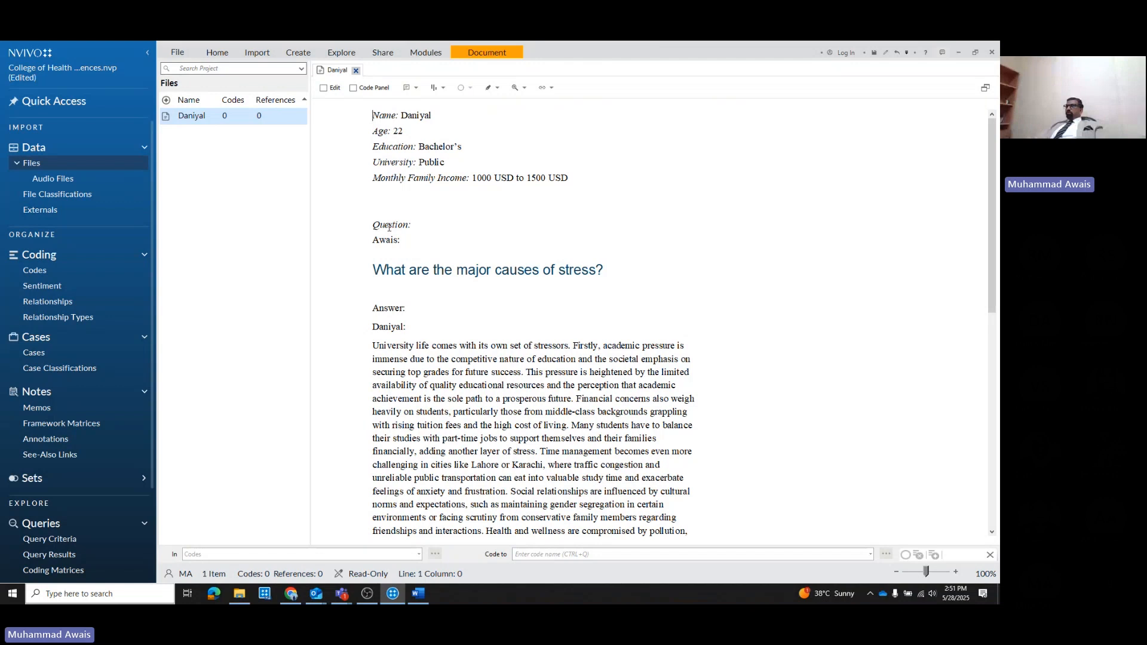
{"action": "left_click_drag", "start_coordinate": [378, 269], "coordinate": [554, 270]}
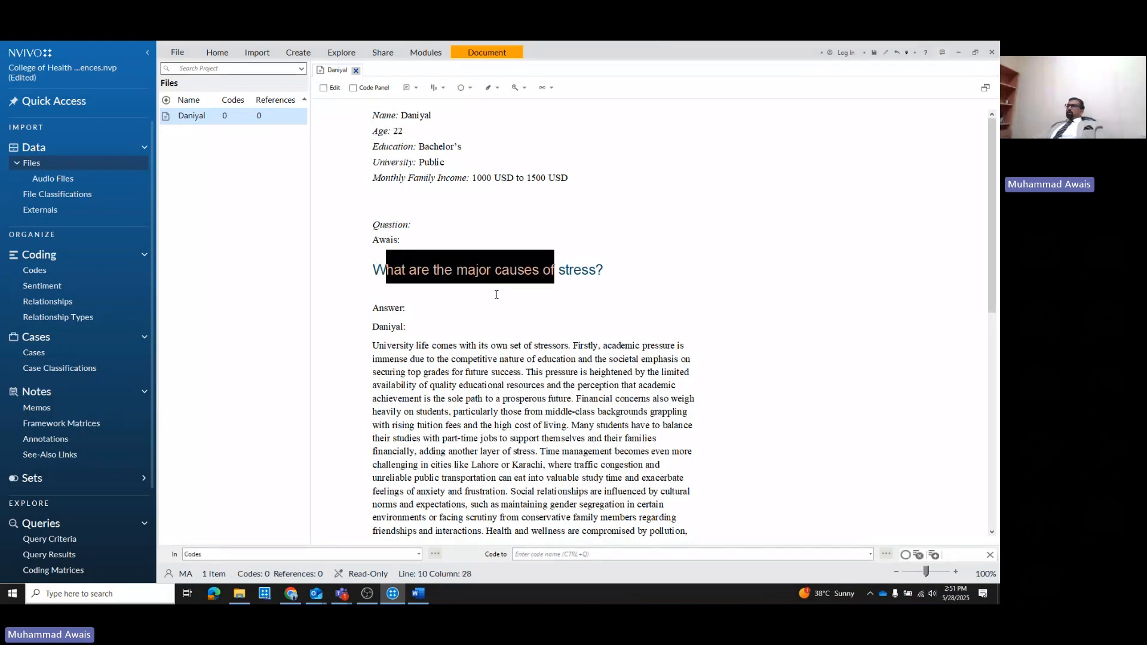
{"action": "left_click_drag", "start_coordinate": [374, 327], "coordinate": [527, 449]}
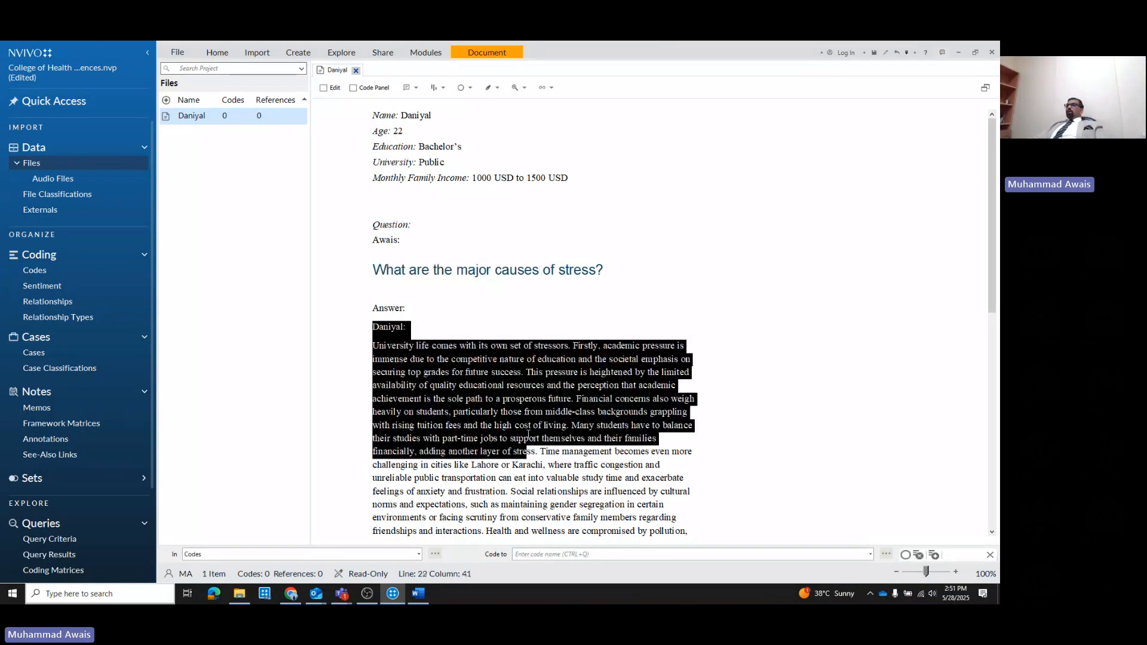
{"action": "left_click", "coordinate": [528, 437]}
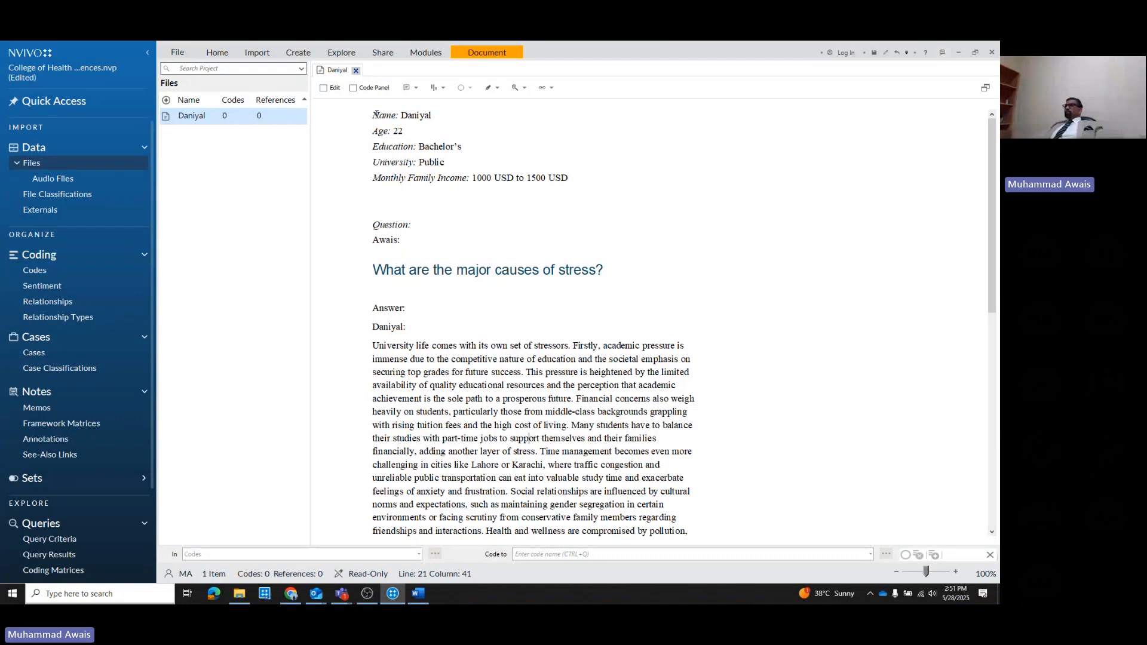
{"action": "left_click_drag", "start_coordinate": [373, 114], "coordinate": [581, 184]}
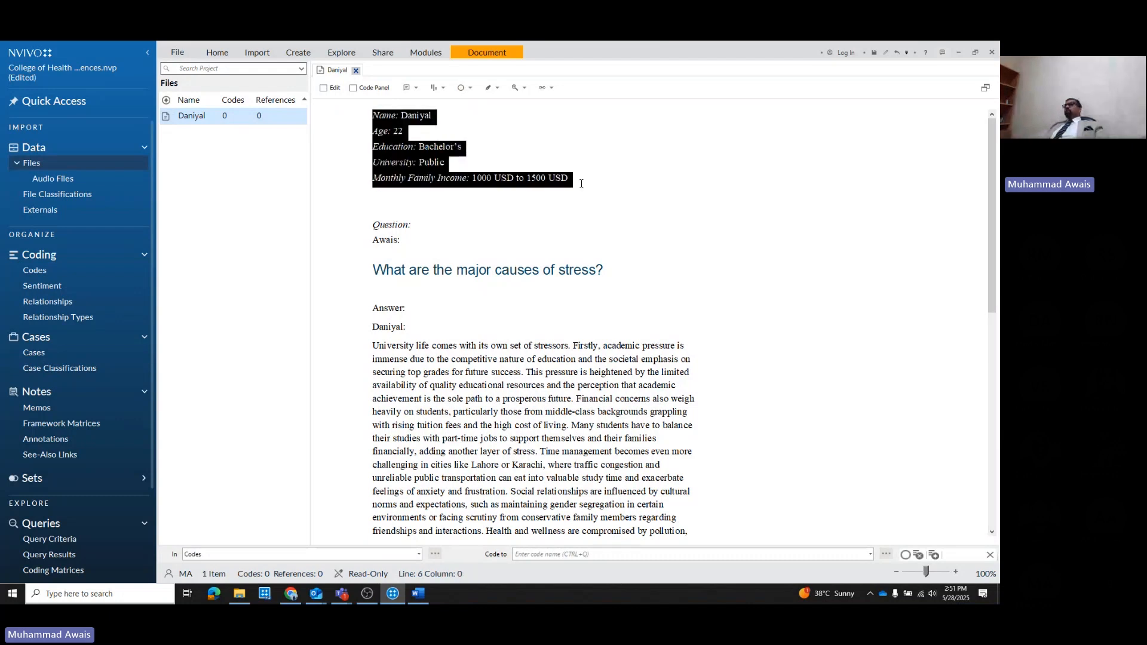
{"action": "scroll", "coordinate": [471, 339], "scroll_direction": "down", "scroll_amount": 3}
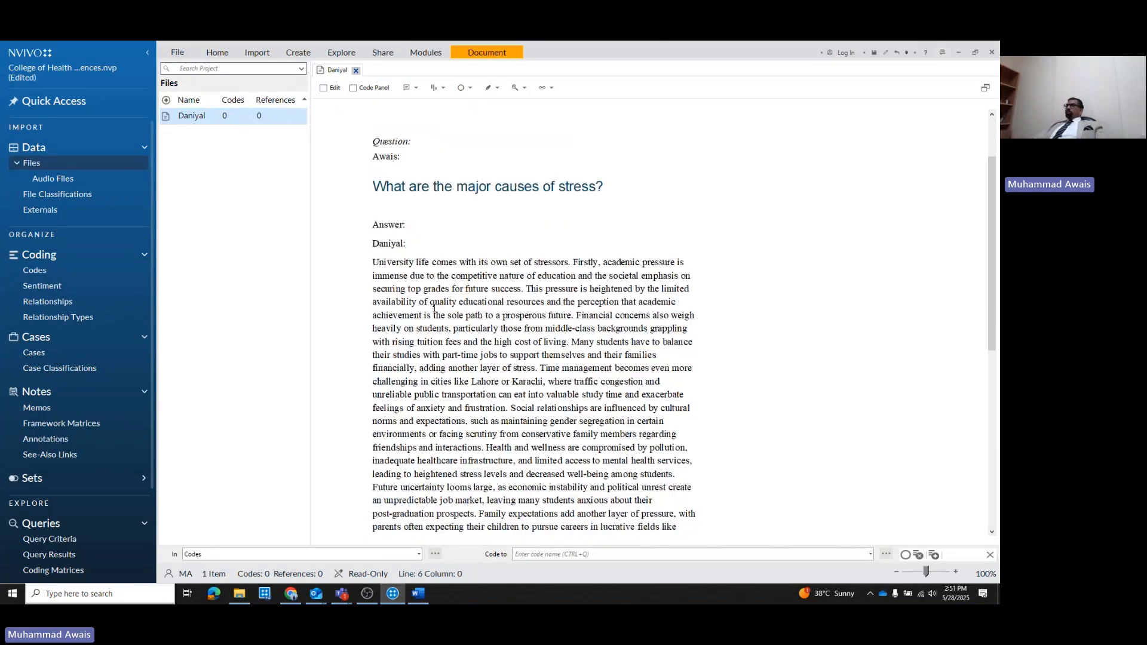
Create a new case in Cases named after the interview participant
{"action": "left_click", "coordinate": [49, 357]}
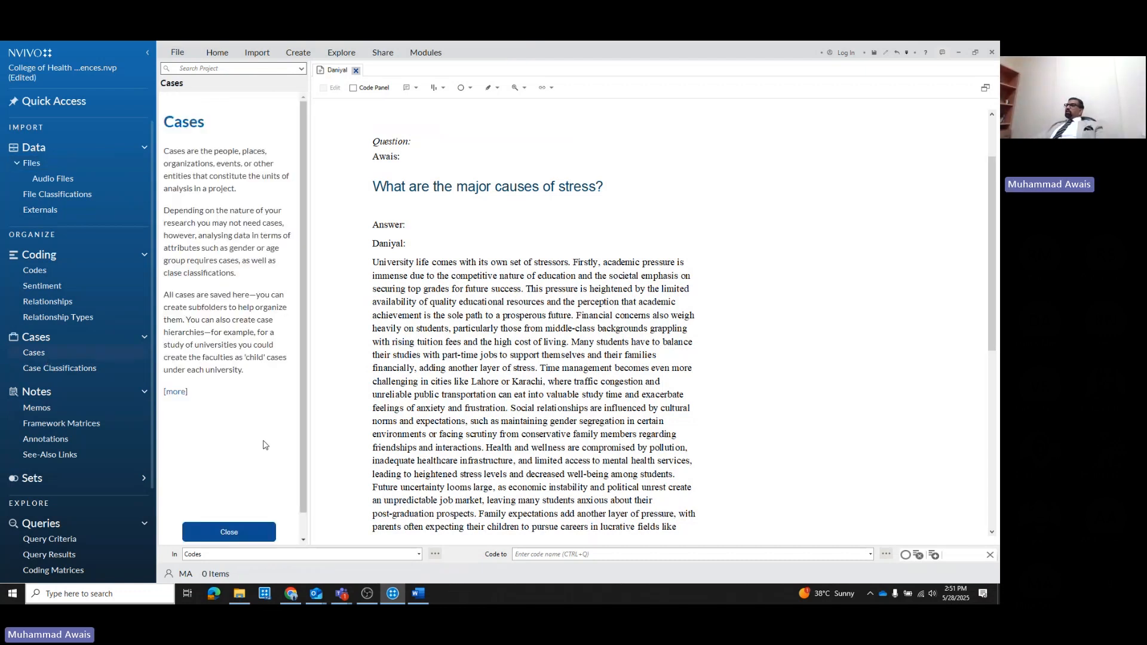
{"action": "left_click", "coordinate": [230, 532]}
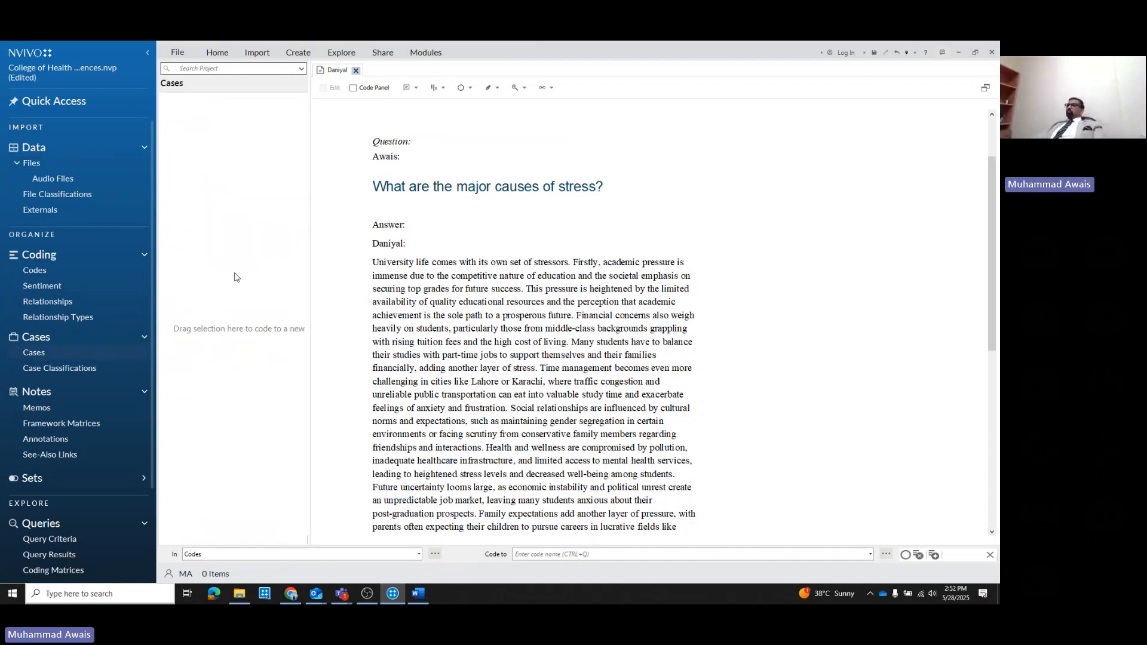
{"action": "right_click", "coordinate": [215, 187]}
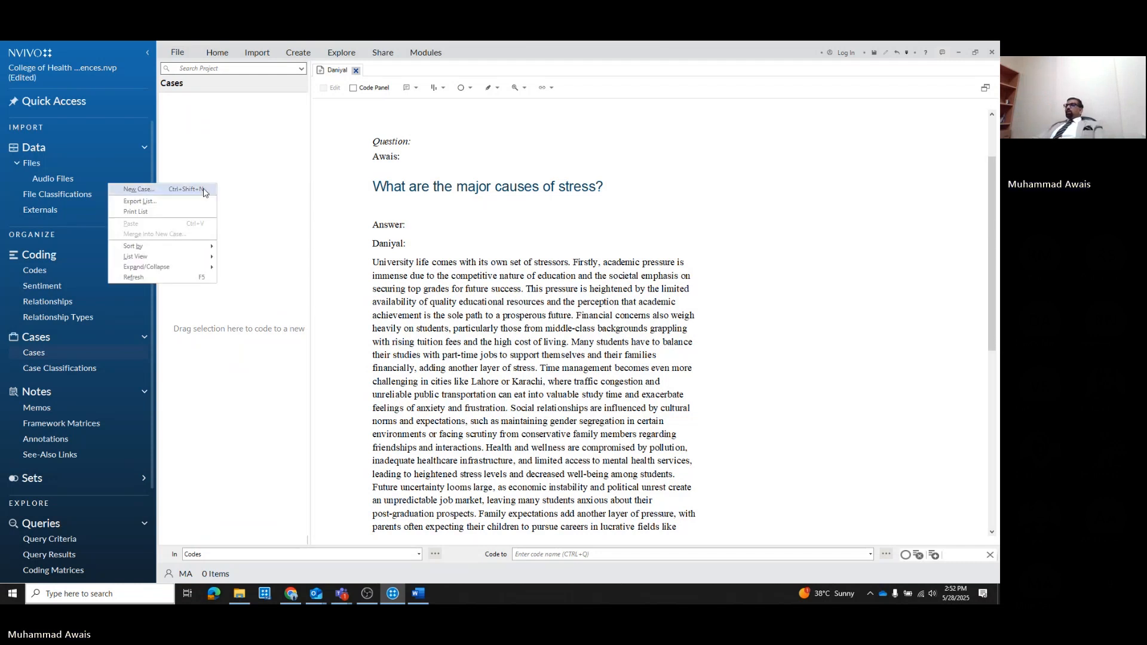
{"action": "left_click", "coordinate": [208, 189]}
{"action": "left_click_drag", "start_coordinate": [484, 239], "coordinate": [580, 318]}
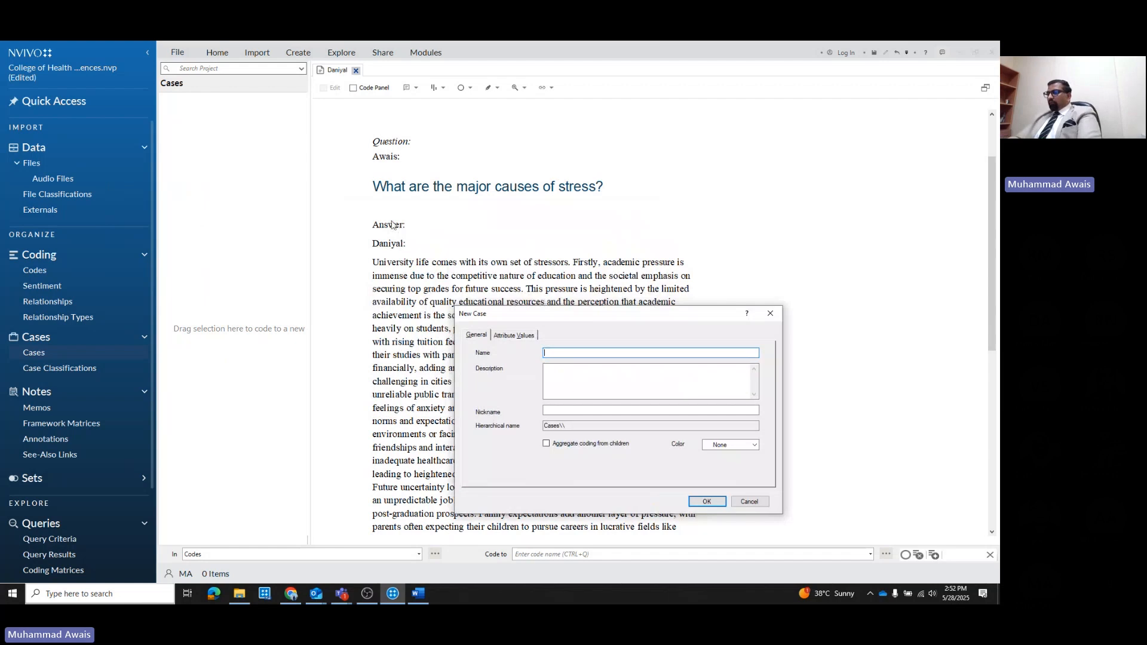
{"action": "type", "text": "Daniyal"}
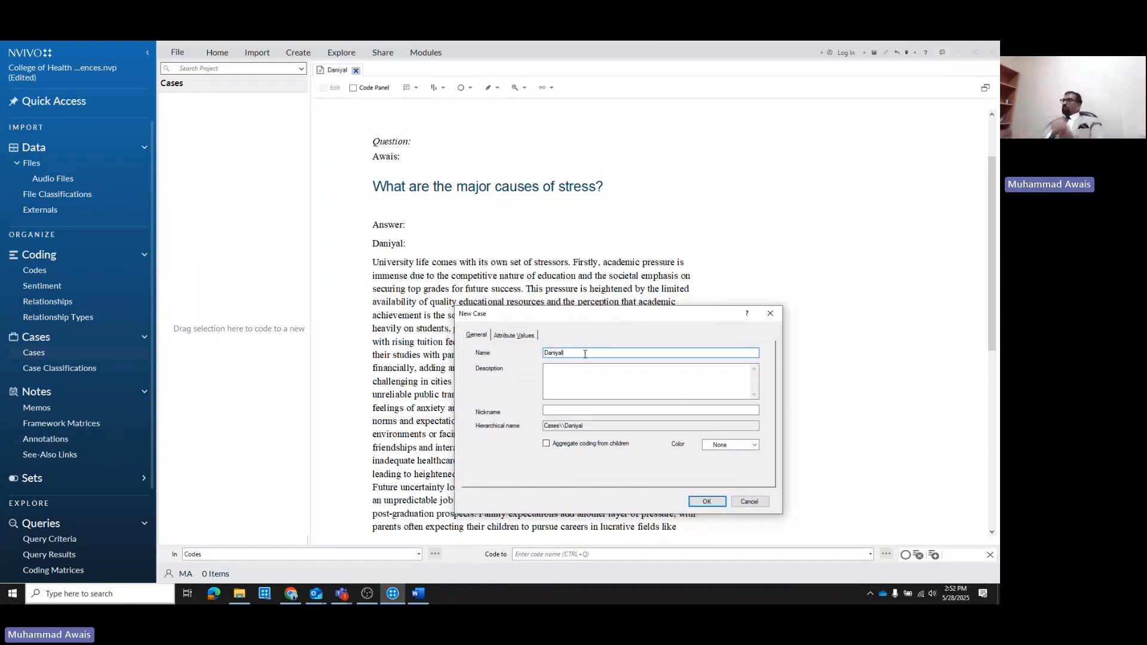
{"action": "left_click", "coordinate": [707, 502]}
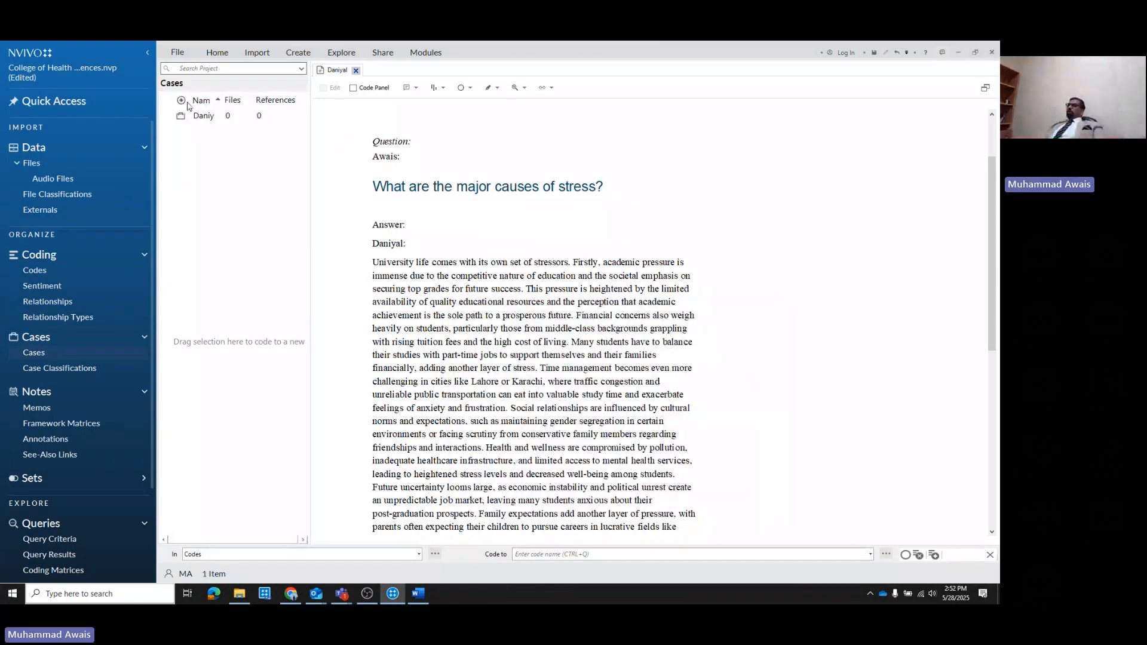
Code the participant's entire answer about the major causes of stress to the participant's case
{"action": "scroll", "coordinate": [389, 191], "scroll_direction": "down", "scroll_amount": 2}
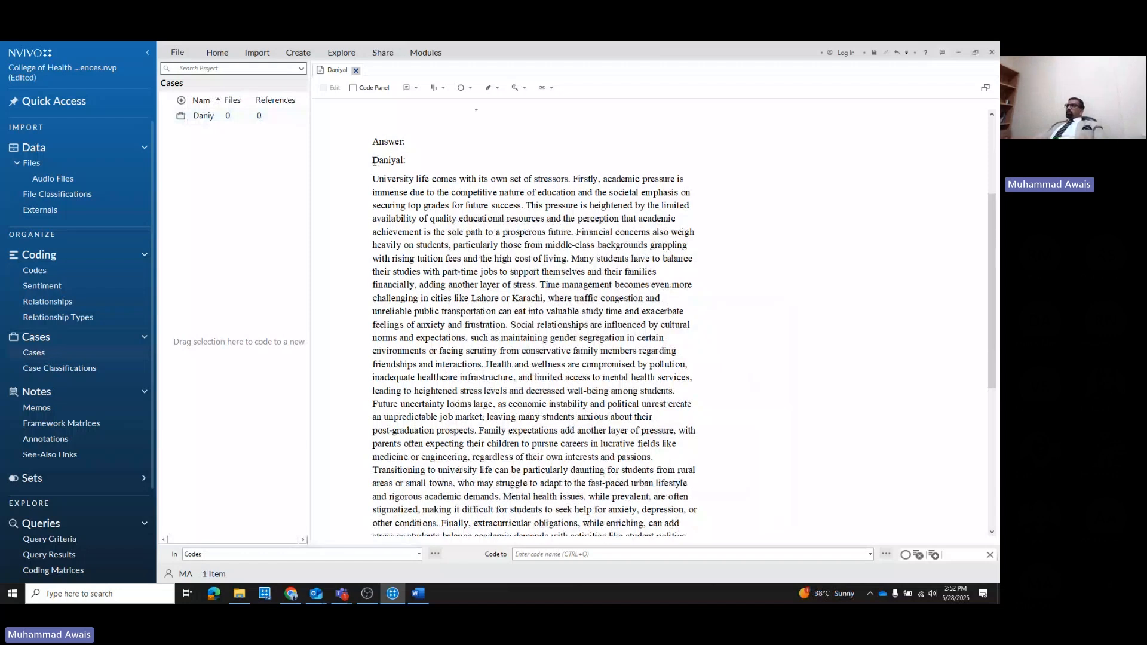
{"action": "left_click_drag", "start_coordinate": [373, 179], "coordinate": [559, 535]}
{"action": "left_click_drag", "start_coordinate": [449, 290], "coordinate": [642, 262]}
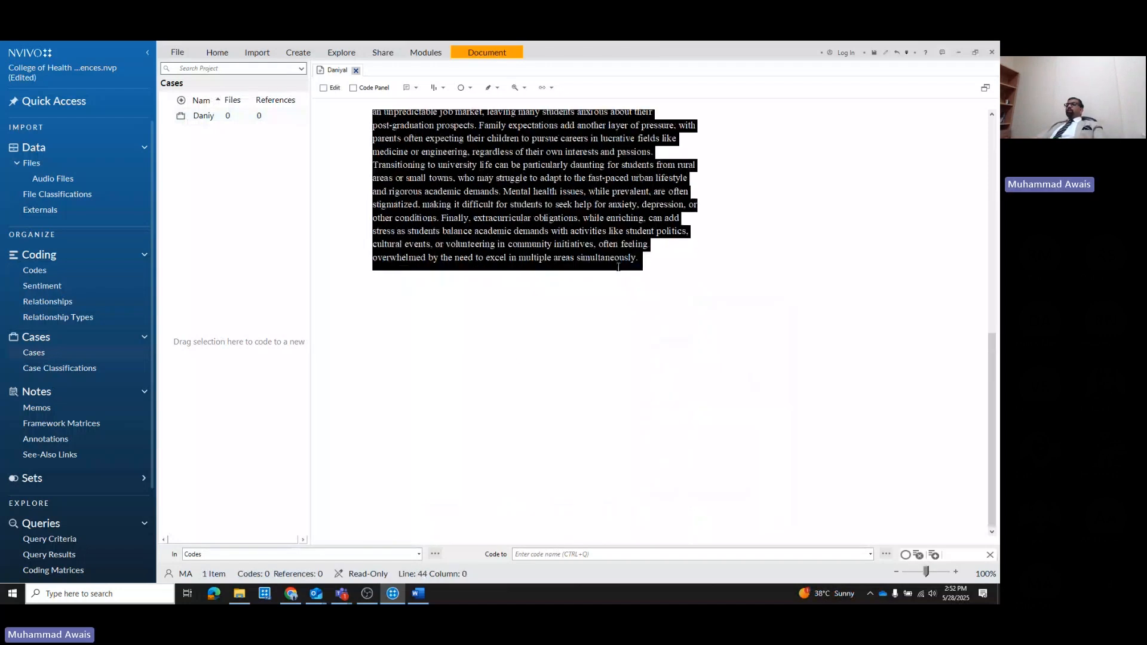
{"action": "scroll", "coordinate": [602, 284], "scroll_direction": "up", "scroll_amount": 5}
{"action": "scroll", "coordinate": [602, 285], "scroll_direction": "up", "scroll_amount": 3}
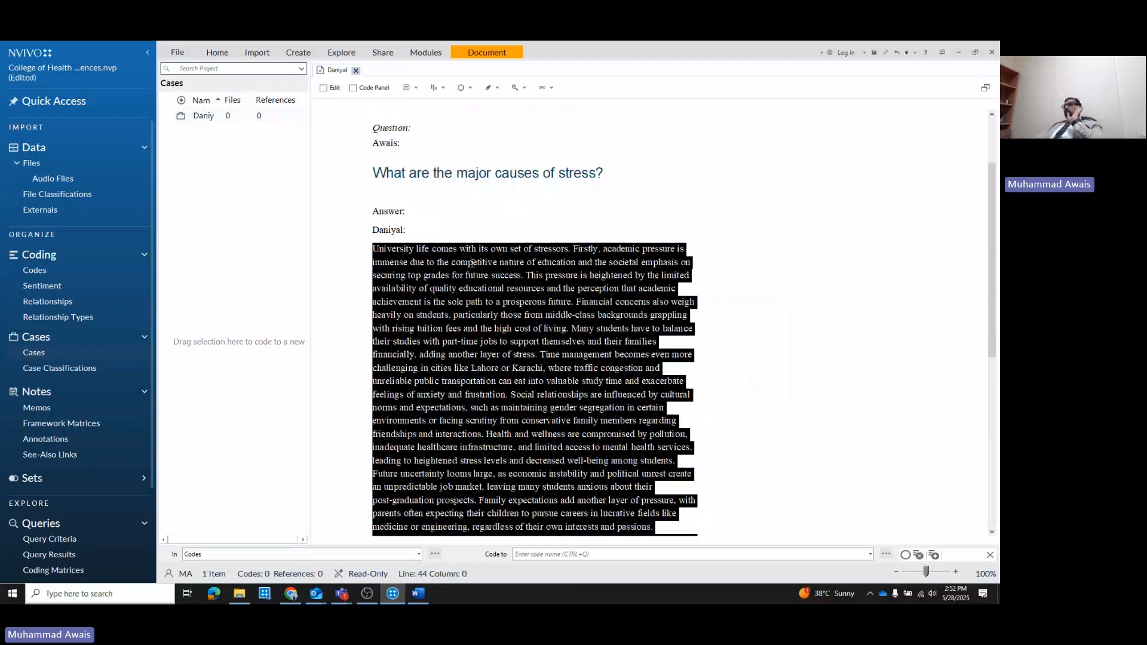
{"action": "left_click_drag", "start_coordinate": [472, 263], "coordinate": [210, 119]}
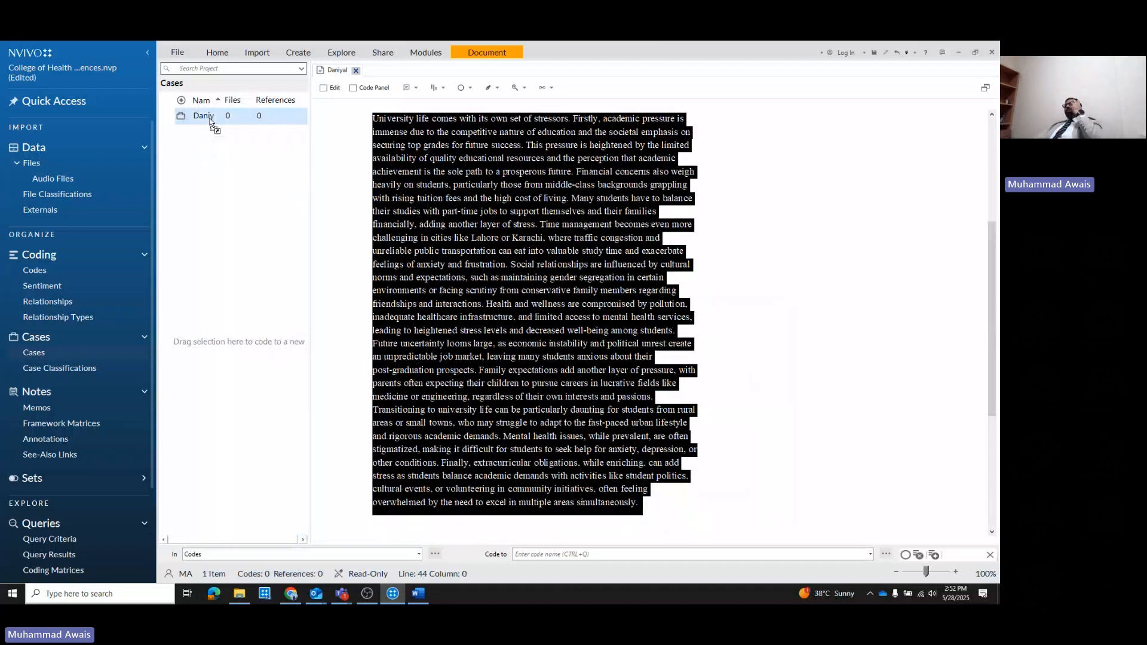
{"action": "mouse_move", "coordinate": [209, 120]}
{"action": "left_mouse_down"}
{"action": "mouse_move", "coordinate": [486, 162]}
{"action": "mouse_move", "coordinate": [221, 112]}
{"action": "left_mouse_up"}
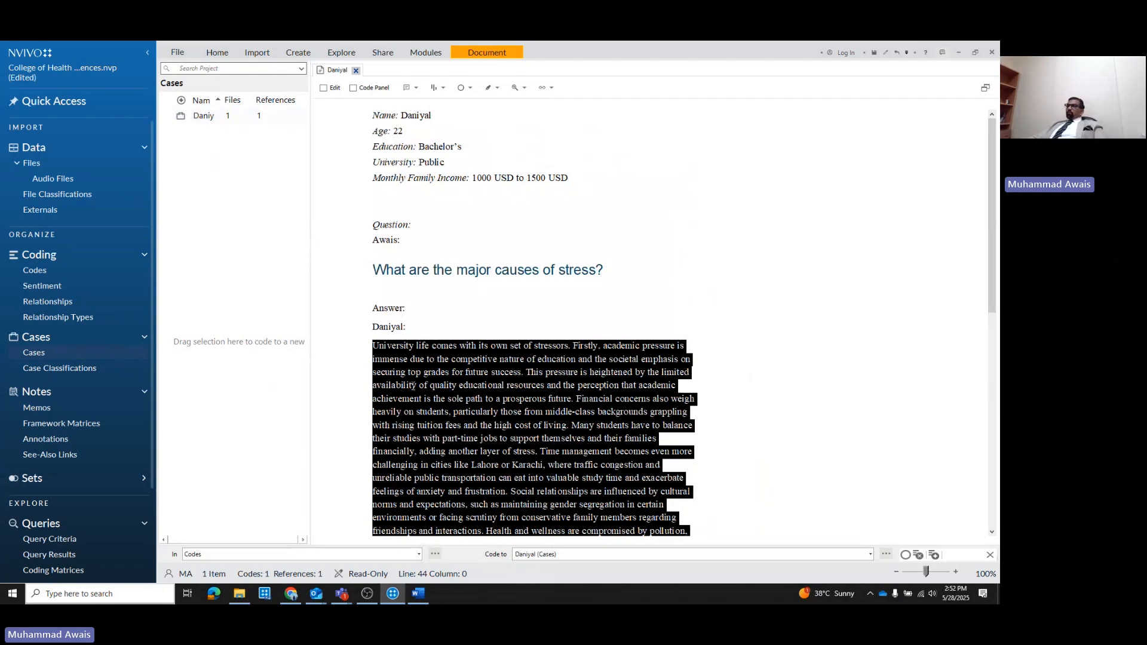
Review how Code Selection can assign the selected answer to a new or existing case, and close it without coding
{"action": "right_click", "coordinate": [430, 345]}
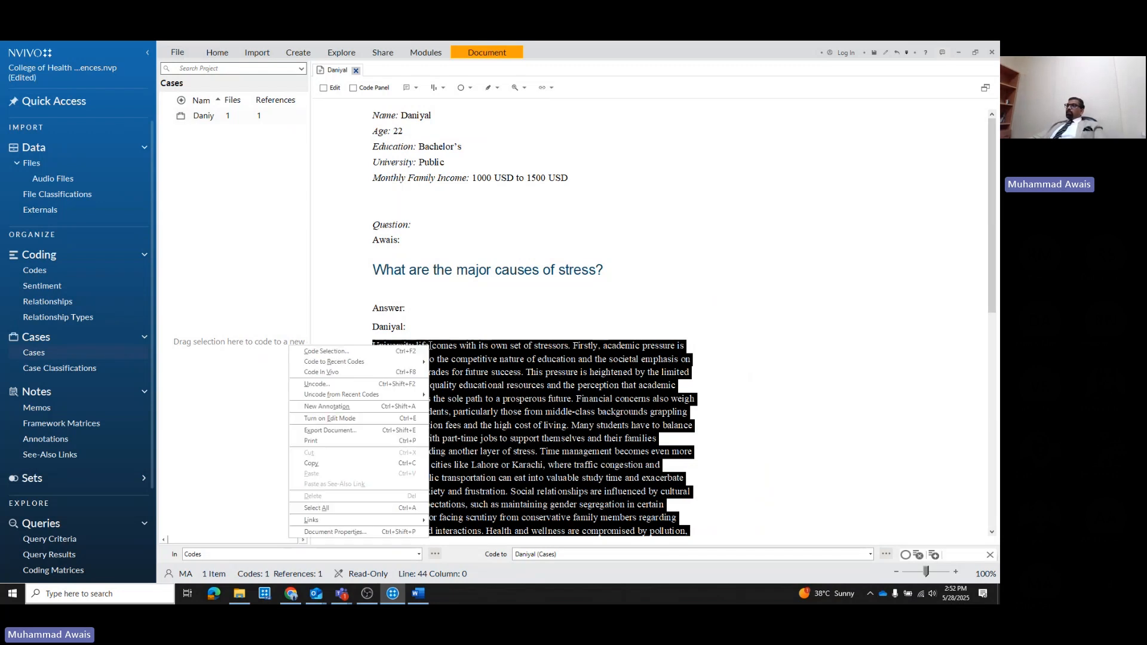
{"action": "left_click", "coordinate": [374, 354]}
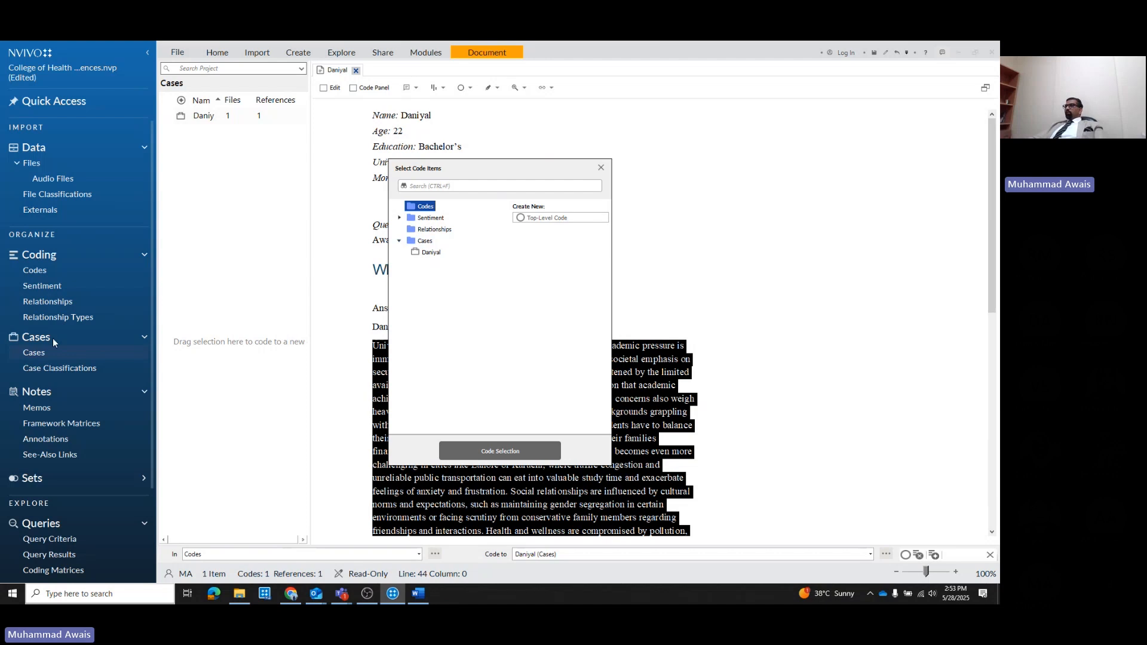
{"action": "left_click", "coordinate": [425, 240]}
{"action": "right_click", "coordinate": [418, 243]}
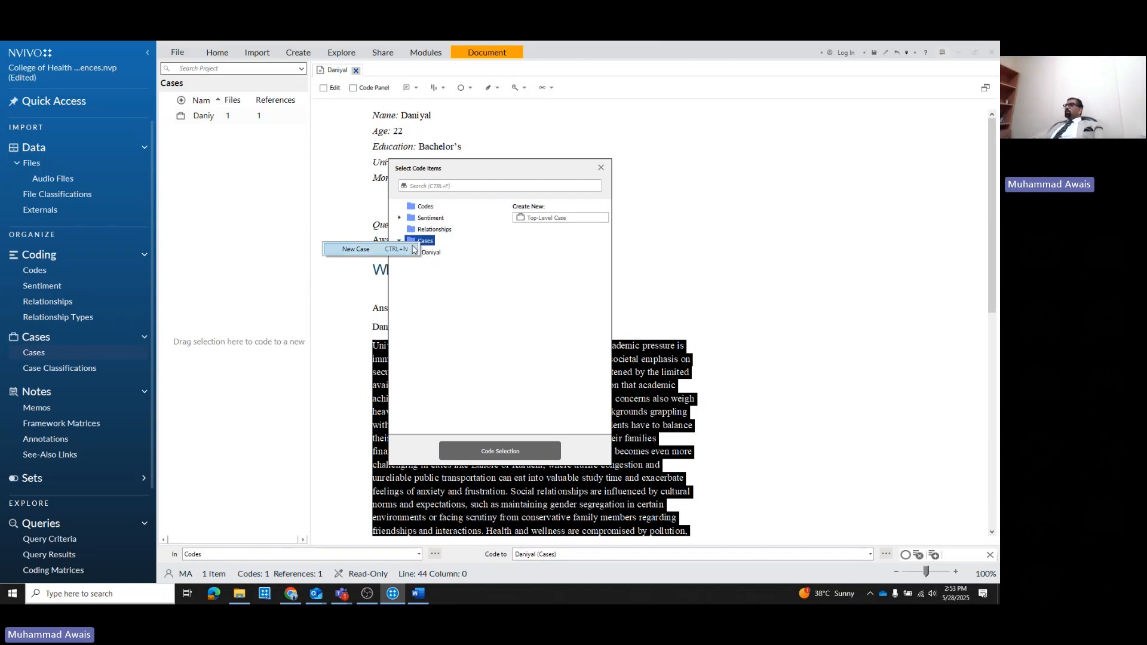
{"action": "left_click", "coordinate": [436, 276]}
{"action": "left_click", "coordinate": [426, 253]}
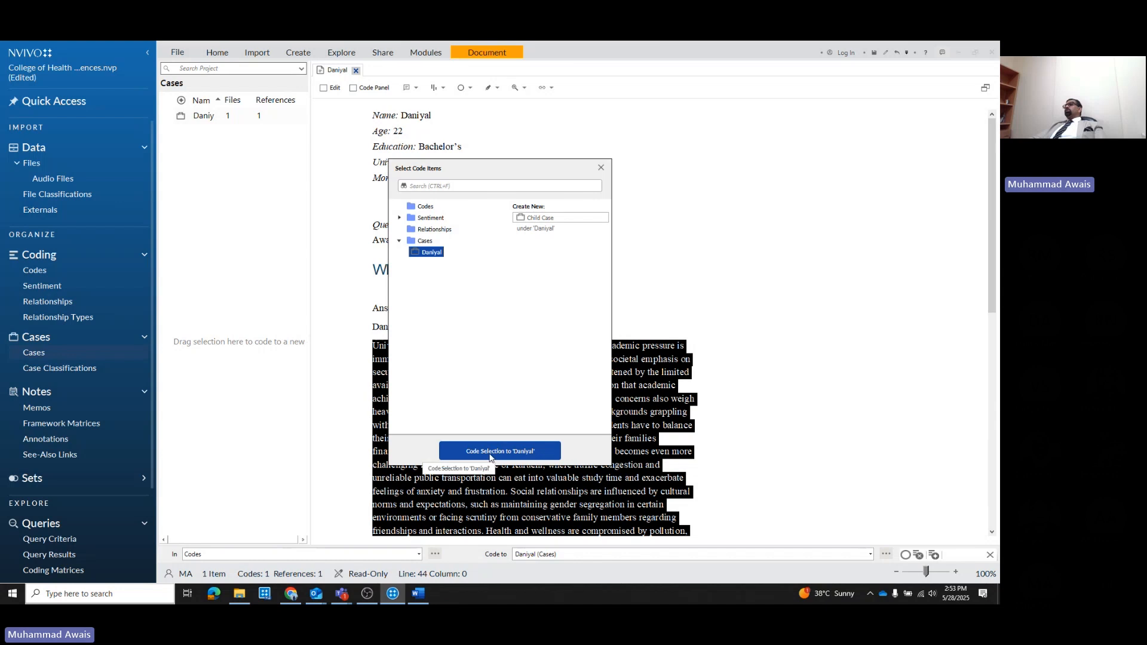
{"action": "left_click", "coordinate": [602, 168]}
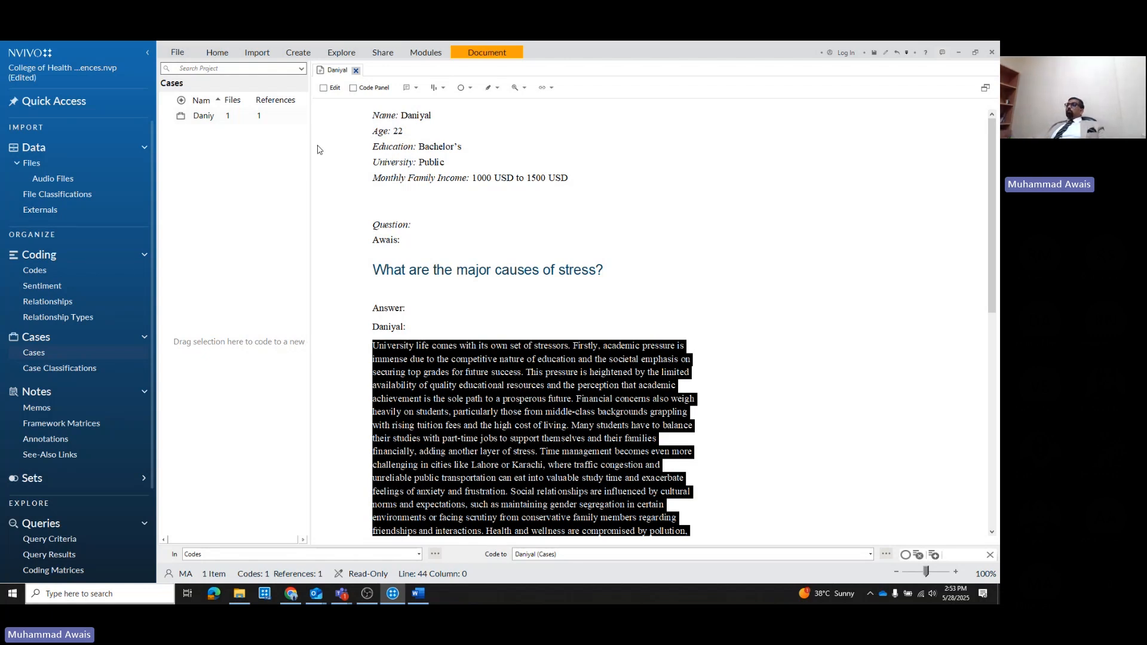
Check the general Application Options, including Coding Enhancement, and cancel without changes
{"action": "left_click", "coordinate": [179, 54]}
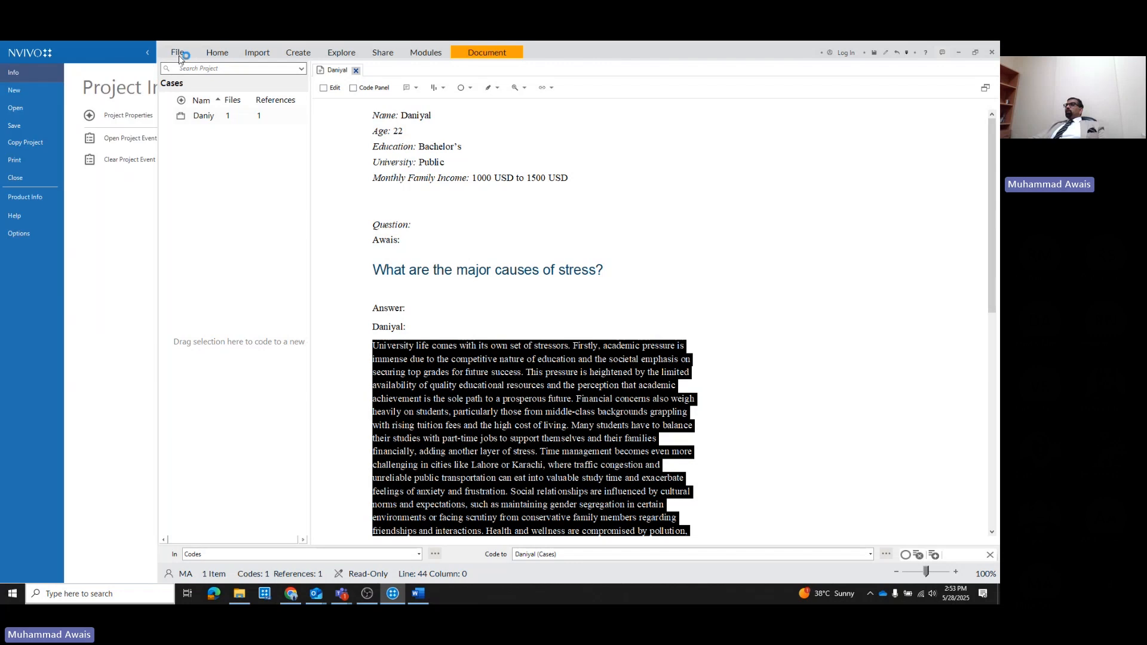
{"action": "left_click", "coordinate": [24, 232]}
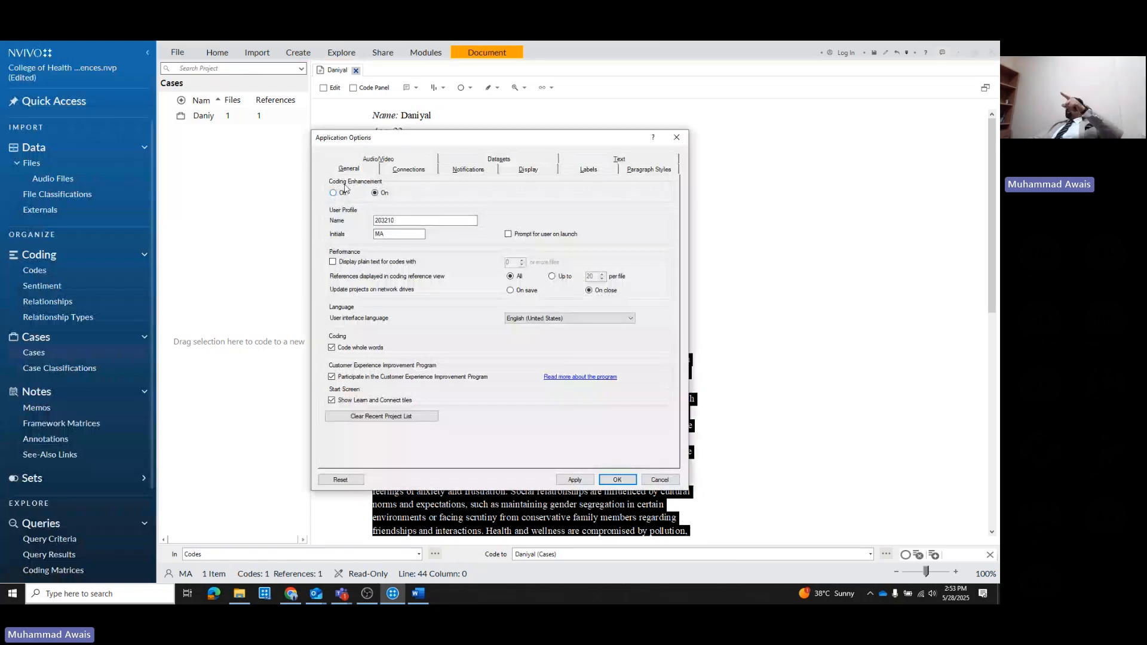
{"action": "left_click", "coordinate": [659, 480]}
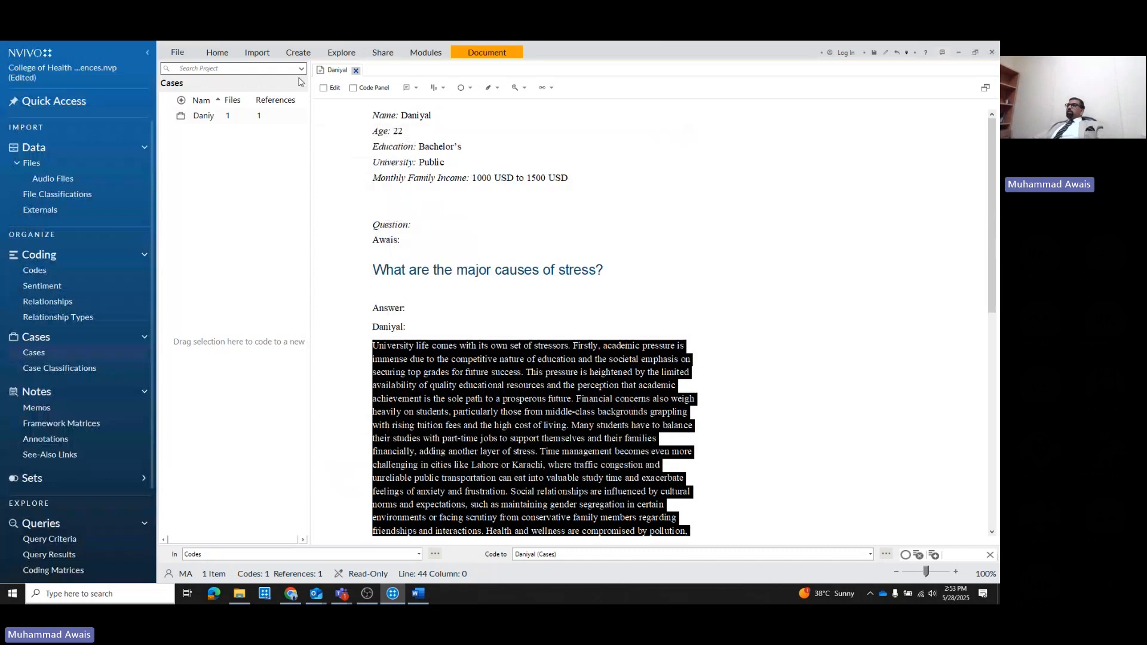
Start autocoding the participant's interview document from Files by speaker name
{"action": "left_click", "coordinate": [40, 163]}
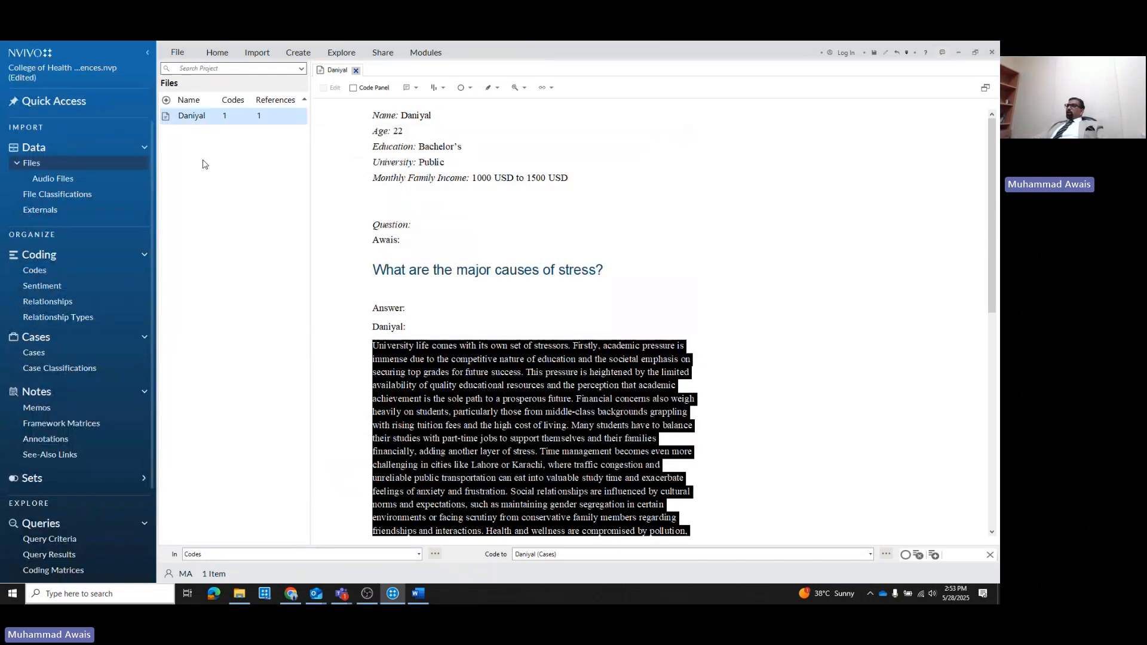
{"action": "right_click", "coordinate": [195, 123]}
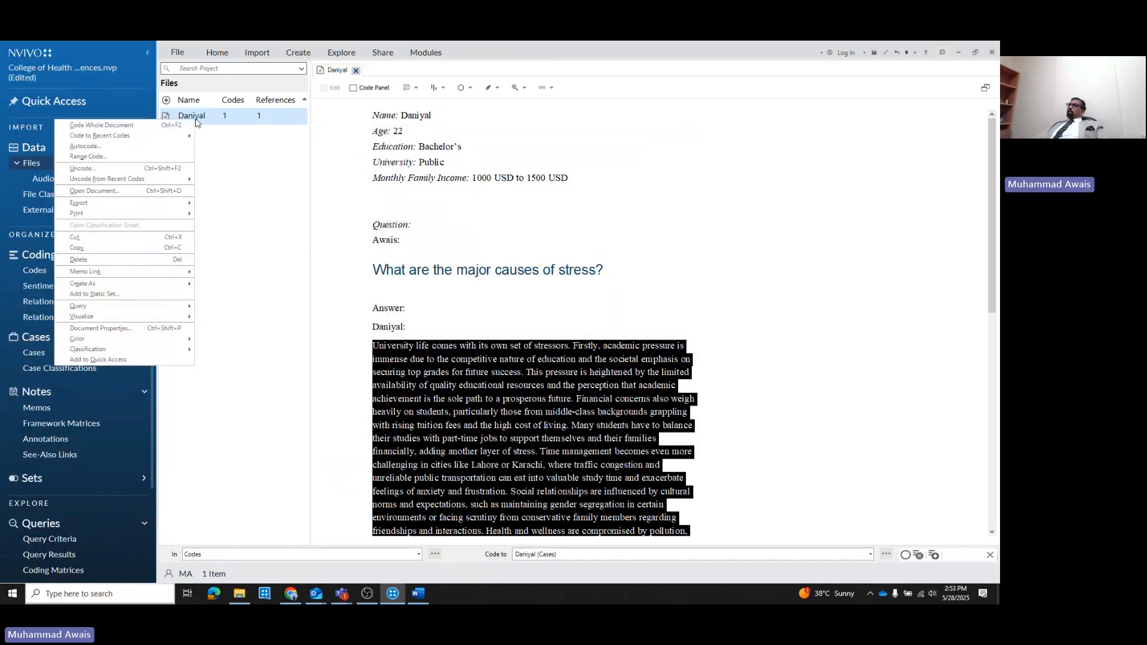
{"action": "left_click", "coordinate": [149, 146]}
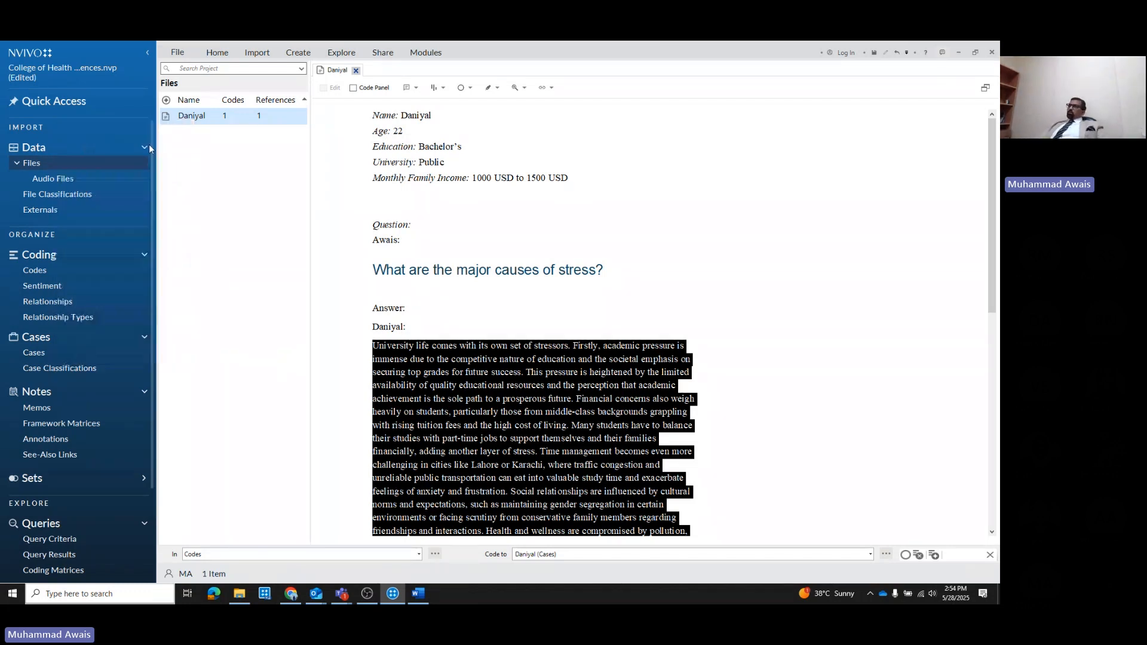
{"action": "left_click_drag", "start_coordinate": [395, 160], "coordinate": [454, 174]}
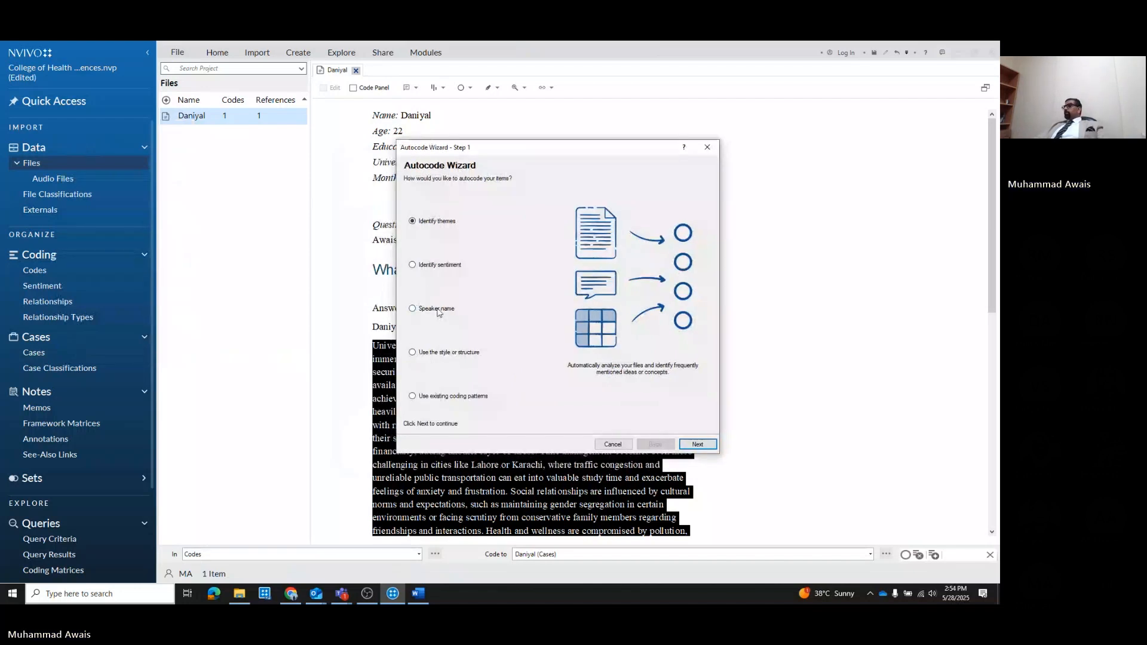
{"action": "left_click", "coordinate": [434, 313]}
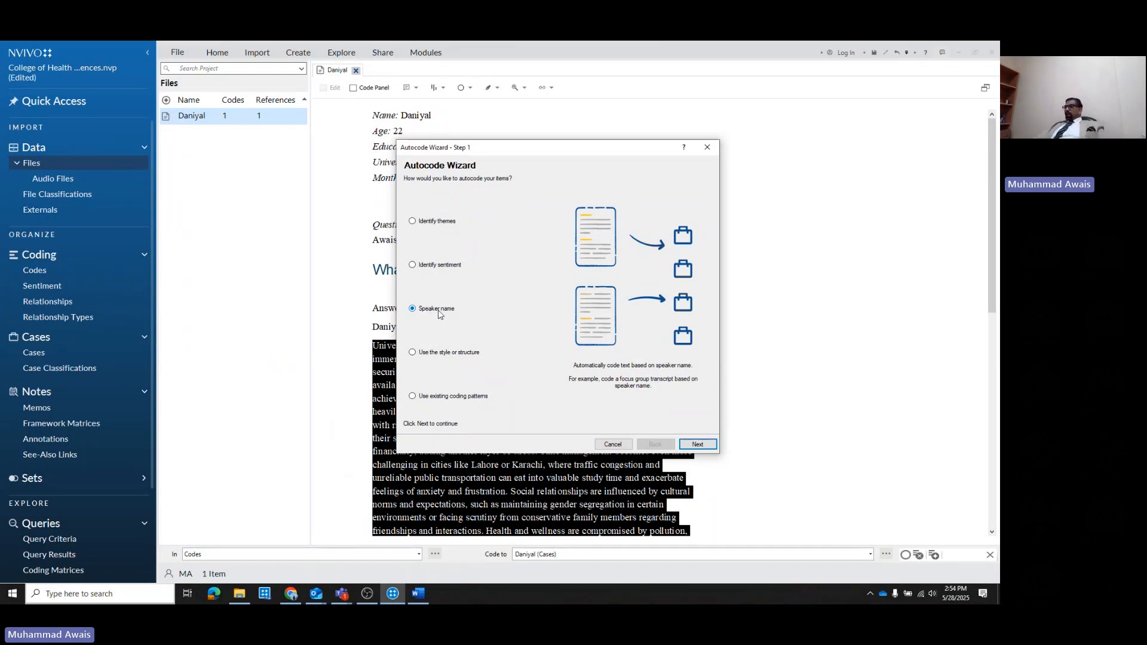
{"action": "left_click", "coordinate": [697, 444]}
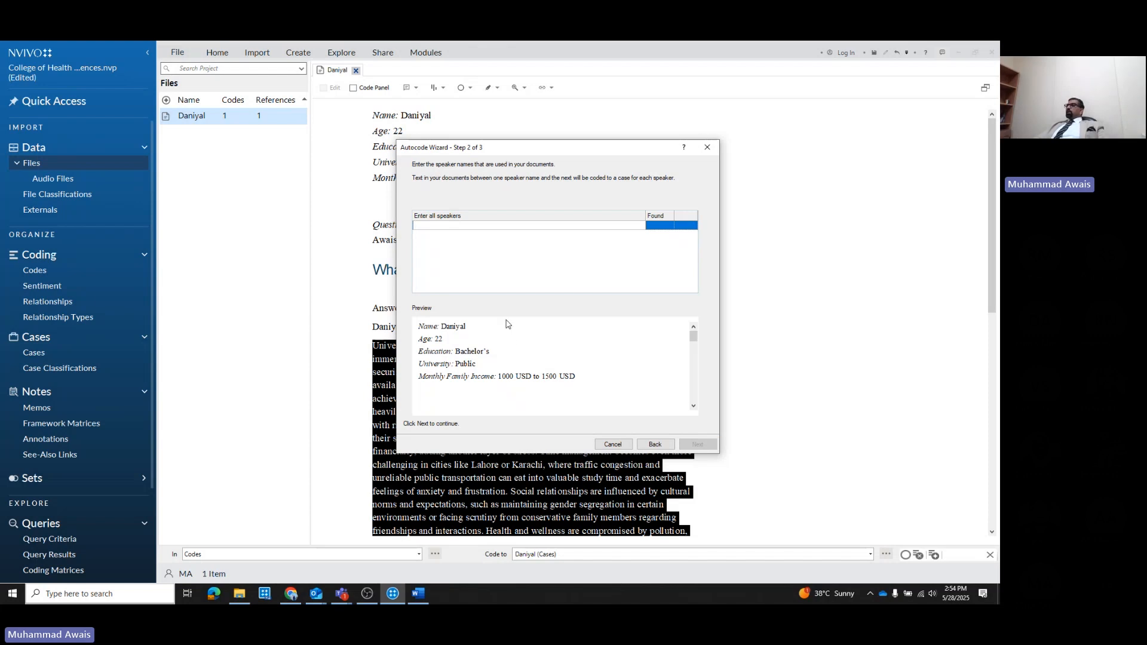
Enter the participant's and the interviewer's names, each followed by a colon, as speakers, and check the highlighted text in the preview
{"action": "scroll", "coordinate": [497, 351], "scroll_direction": "down", "scroll_amount": 6}
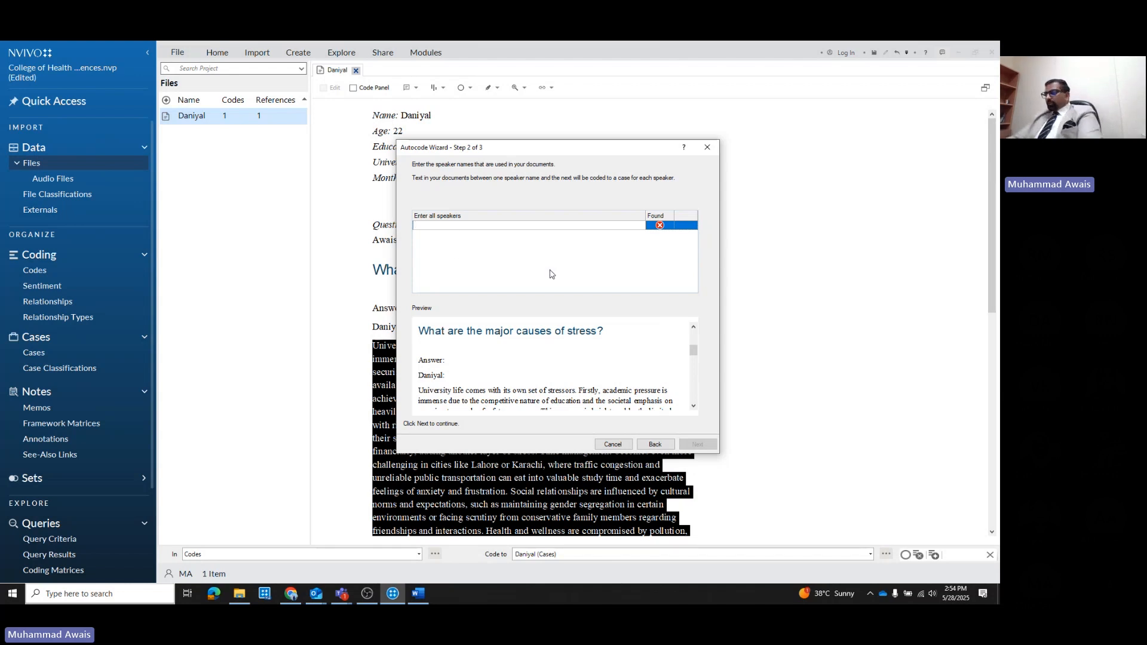
{"action": "type", "text": "Daniyal:"}
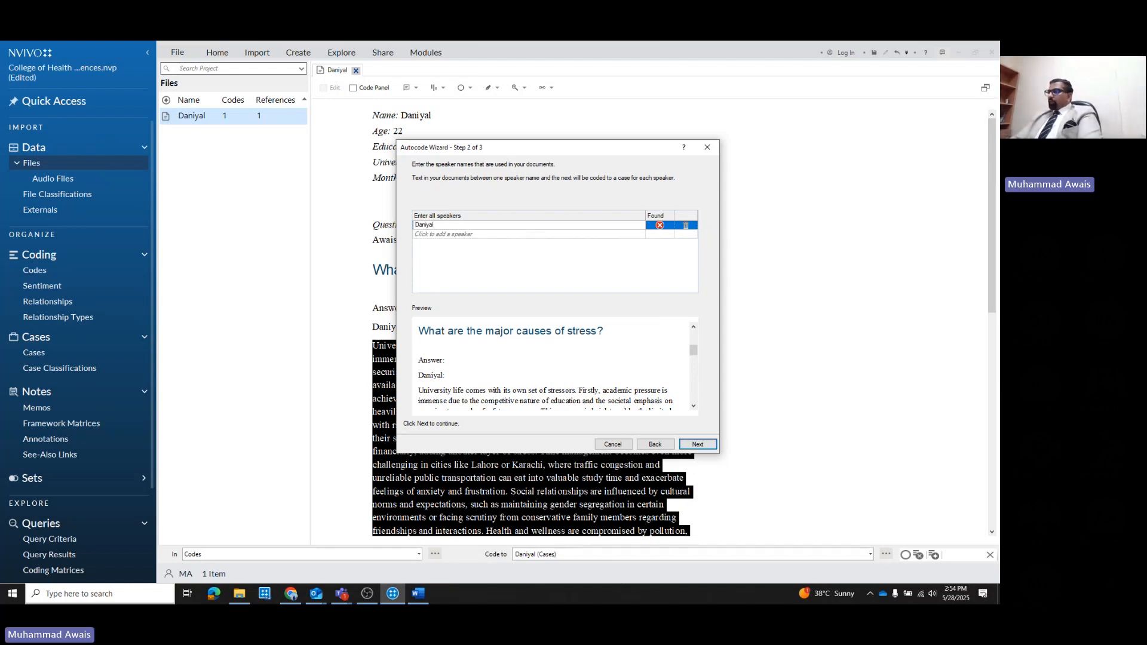
{"action": "left_click", "coordinate": [550, 273]}
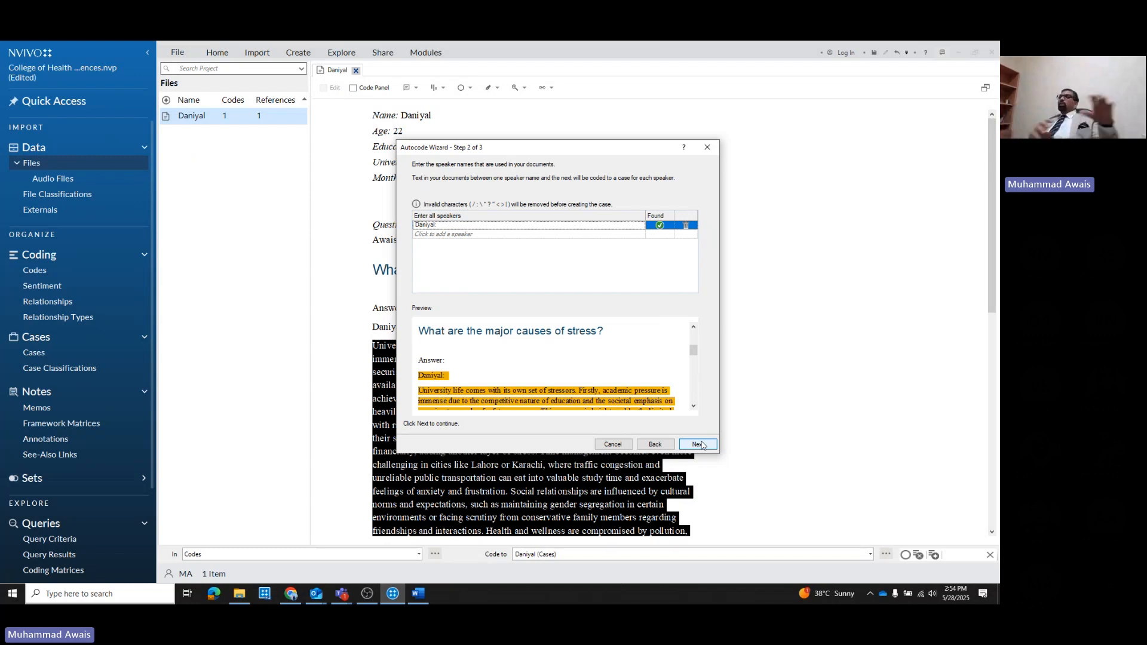
{"action": "left_click", "coordinate": [466, 234]}
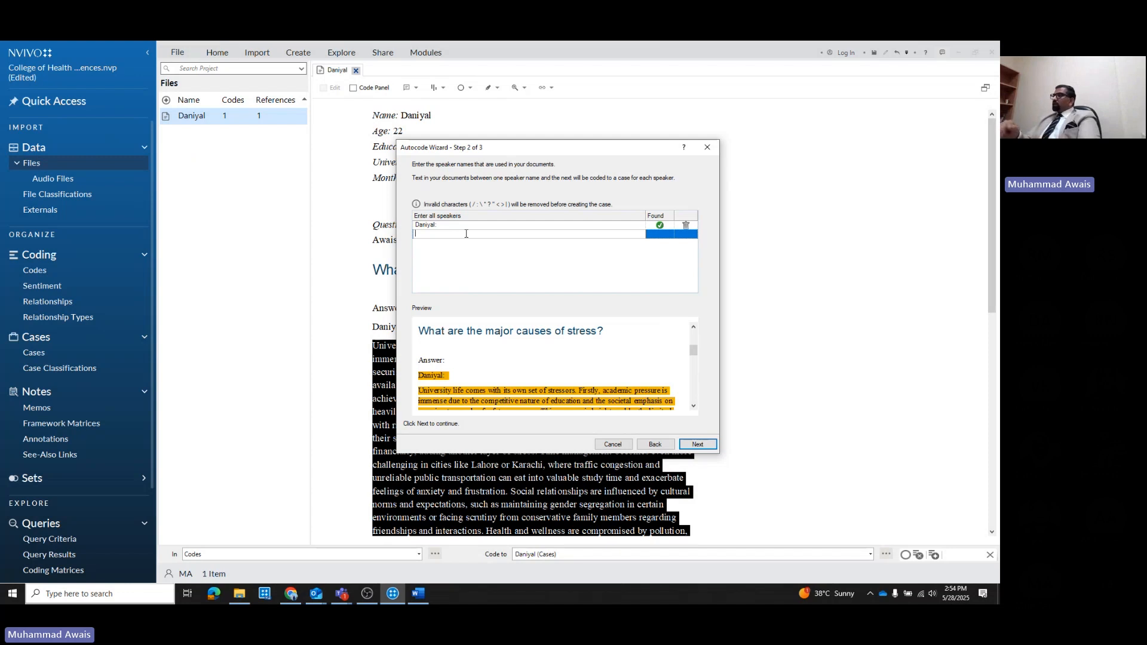
{"action": "type", "text": "Awais:"}
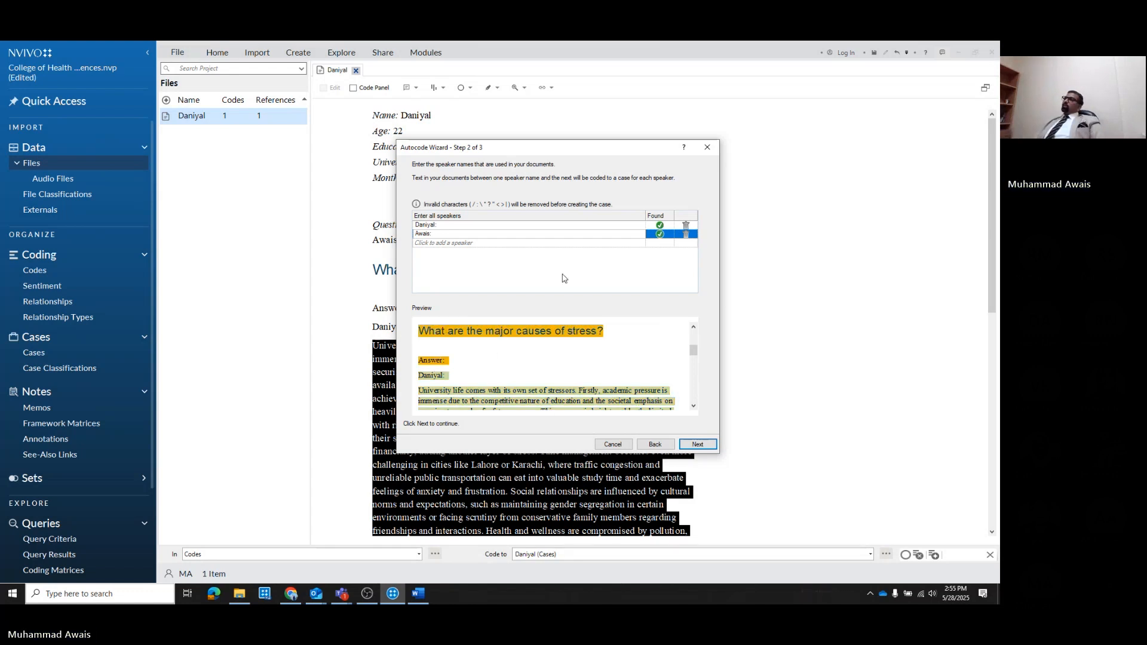
{"action": "scroll", "coordinate": [515, 374], "scroll_direction": "up", "scroll_amount": 5}
{"action": "scroll", "coordinate": [515, 374], "scroll_direction": "down", "scroll_amount": 3}
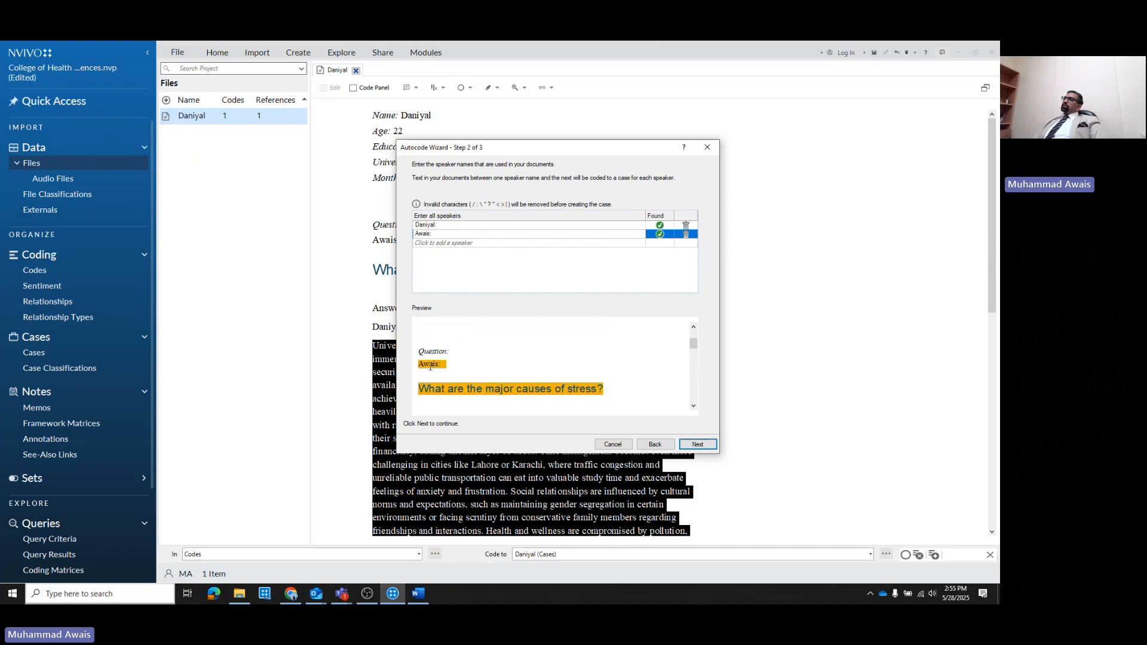
{"action": "scroll", "coordinate": [438, 370], "scroll_direction": "down", "scroll_amount": 1}
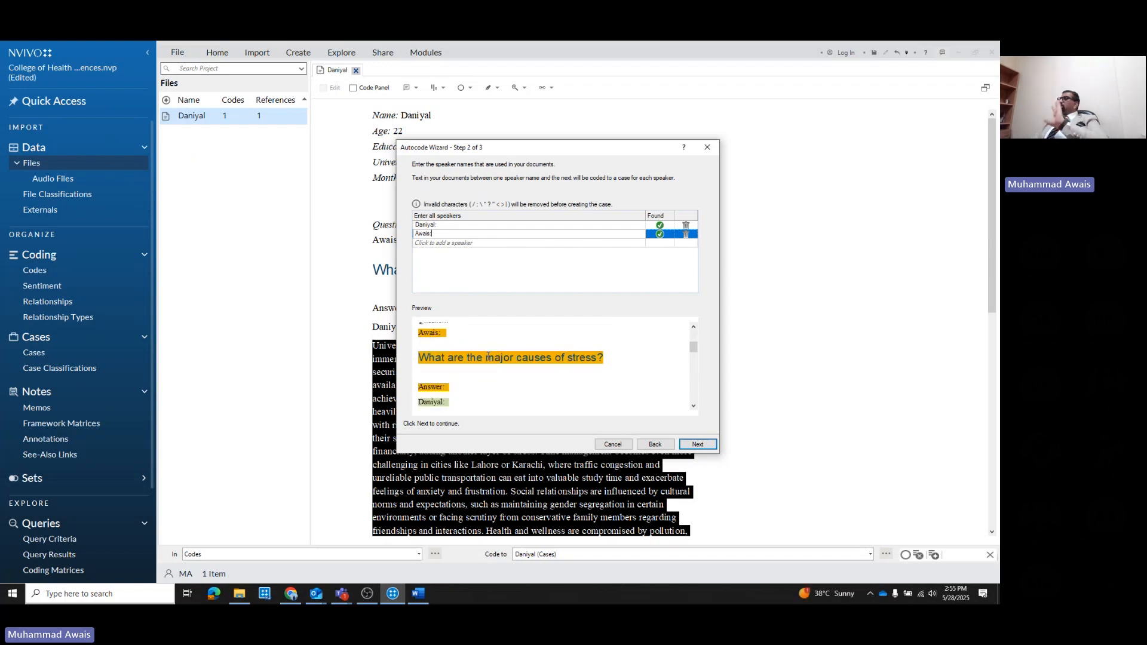
{"action": "scroll", "coordinate": [425, 353], "scroll_direction": "down", "scroll_amount": 2}
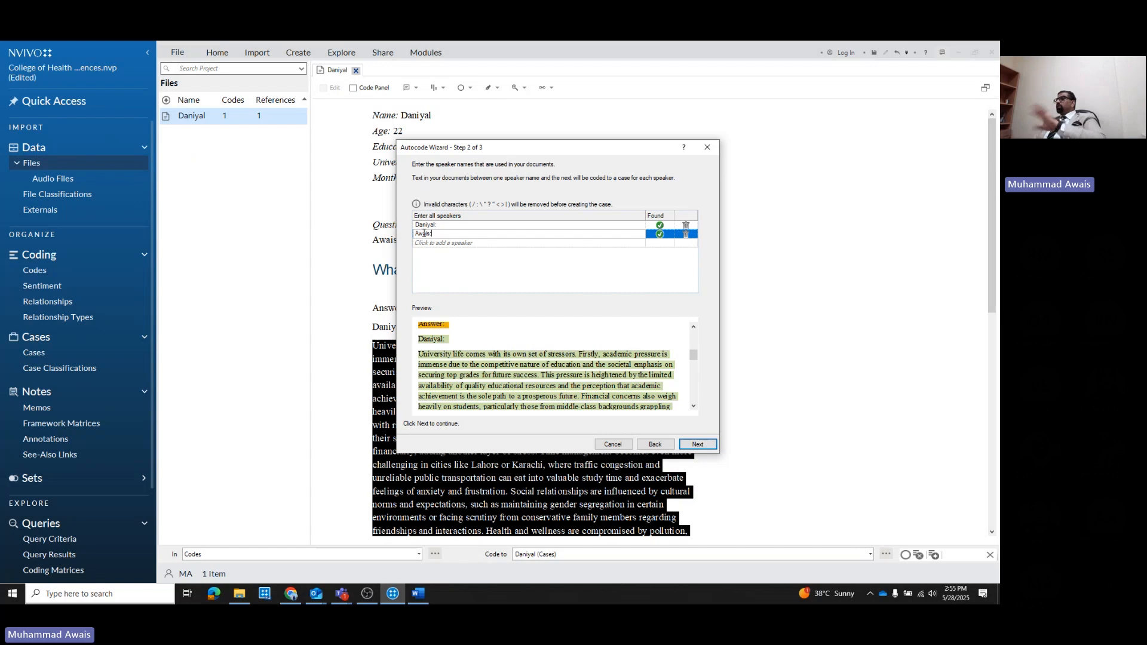
Group the autocoded cases in a new classification named Persons, stored in Cases, and finish autocoding
{"action": "left_click", "coordinate": [694, 445]}
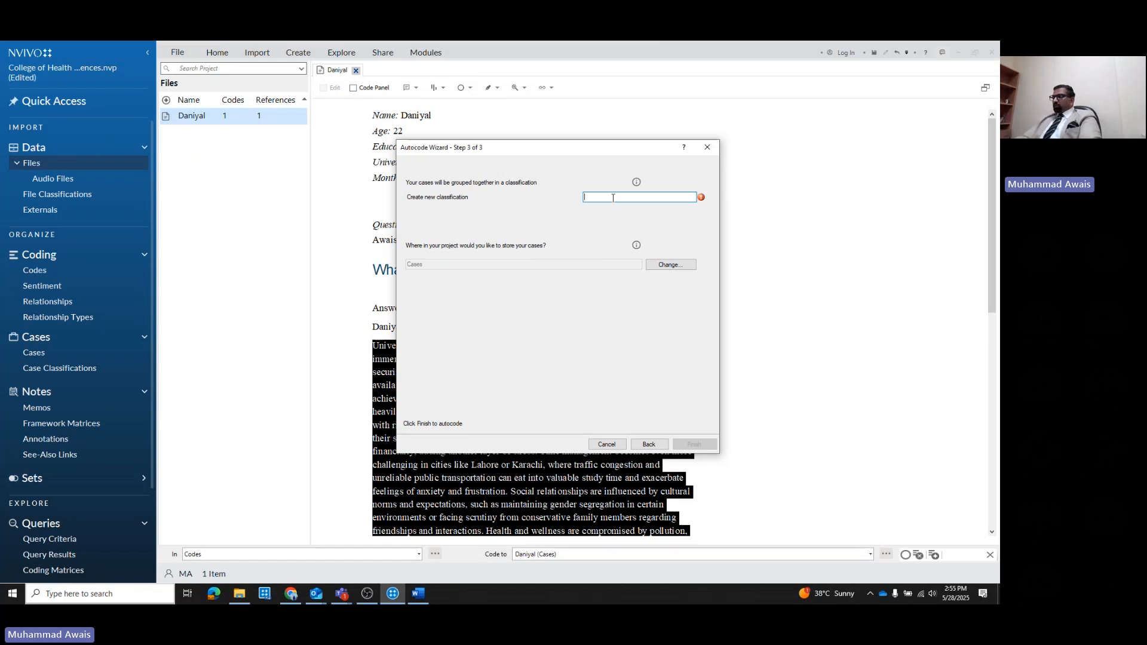
{"action": "type", "text": "Persons"}
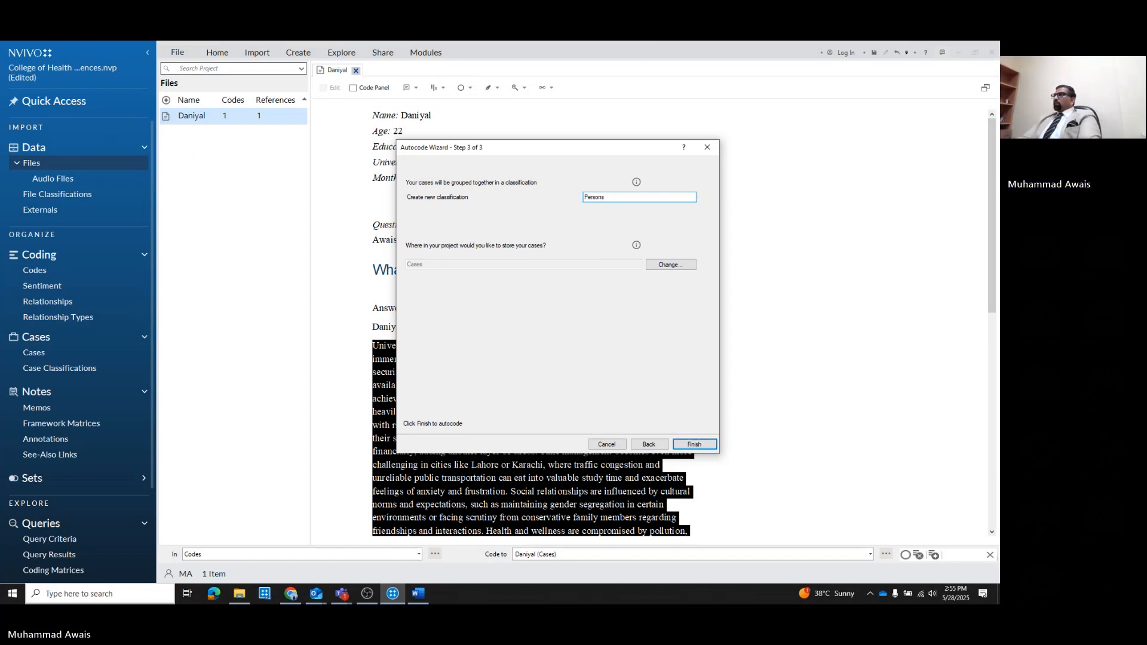
{"action": "key", "text": "Return"}
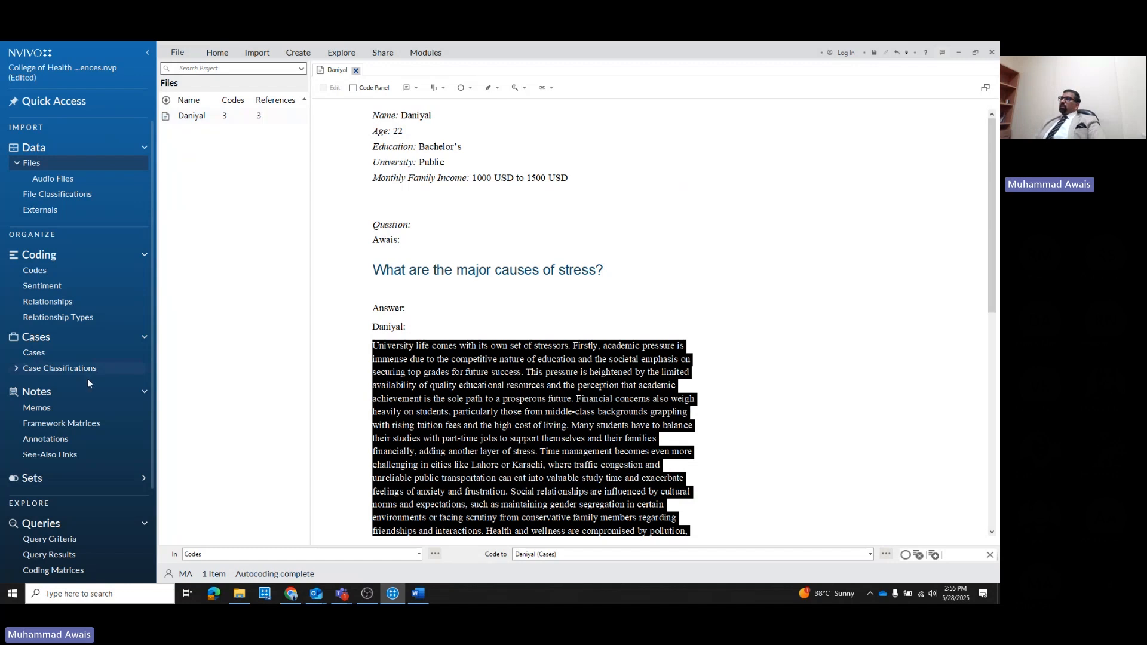
Delete the duplicate participant case with the (2) suffix from Cases
{"action": "left_click", "coordinate": [46, 357]}
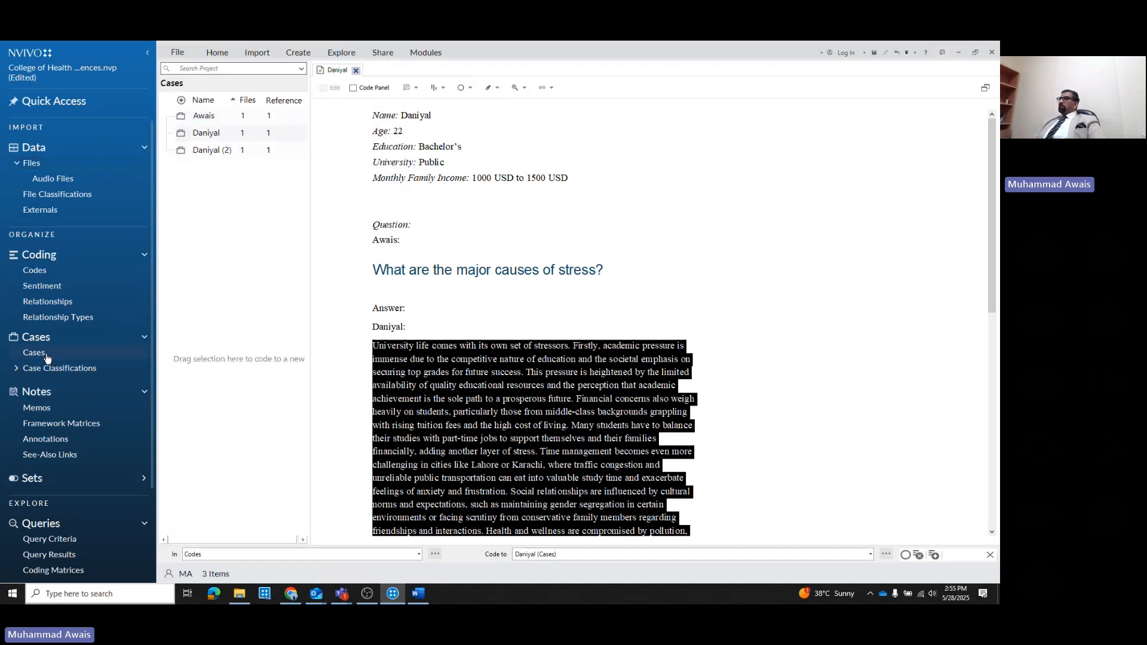
{"action": "right_click", "coordinate": [203, 154]}
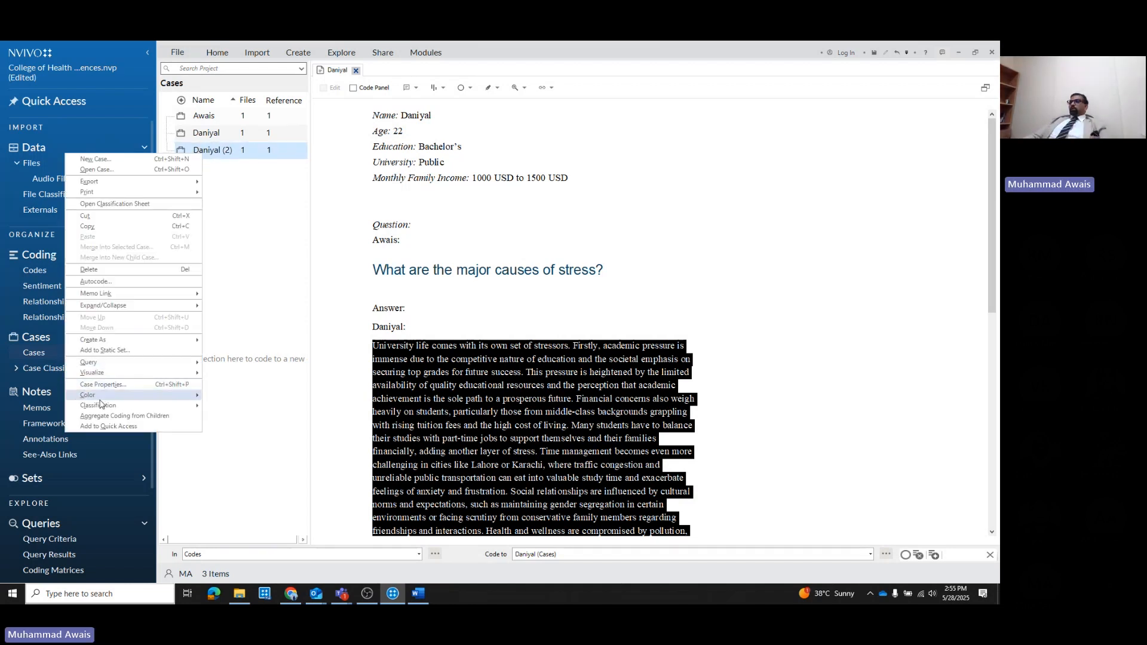
{"action": "left_click", "coordinate": [107, 271]}
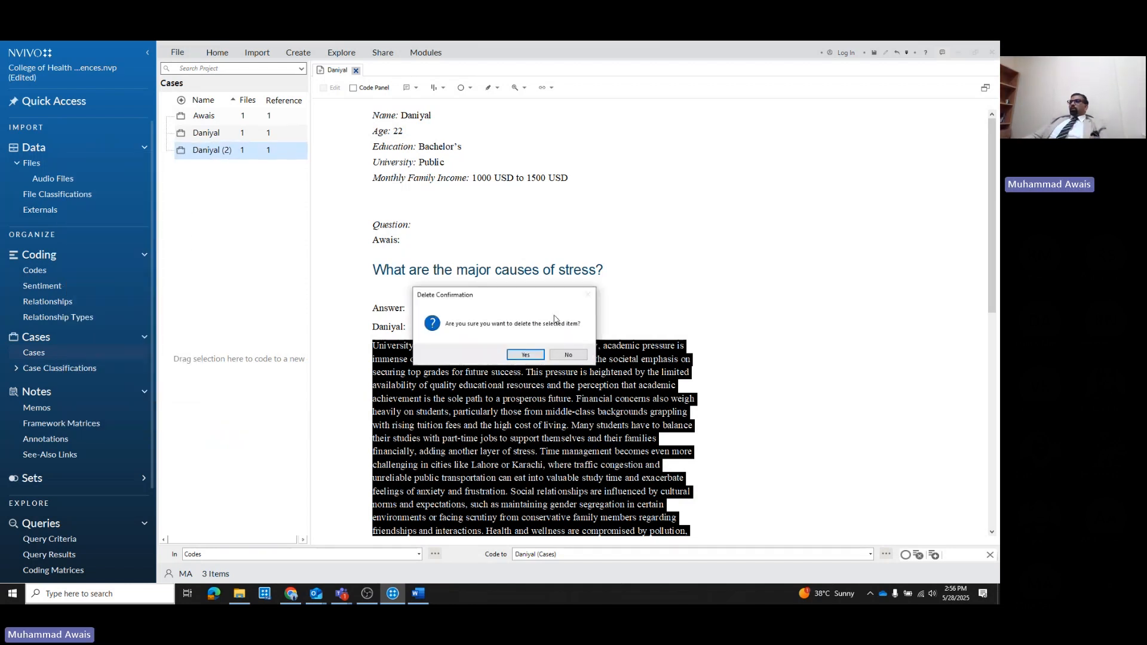
{"action": "left_click", "coordinate": [528, 352]}
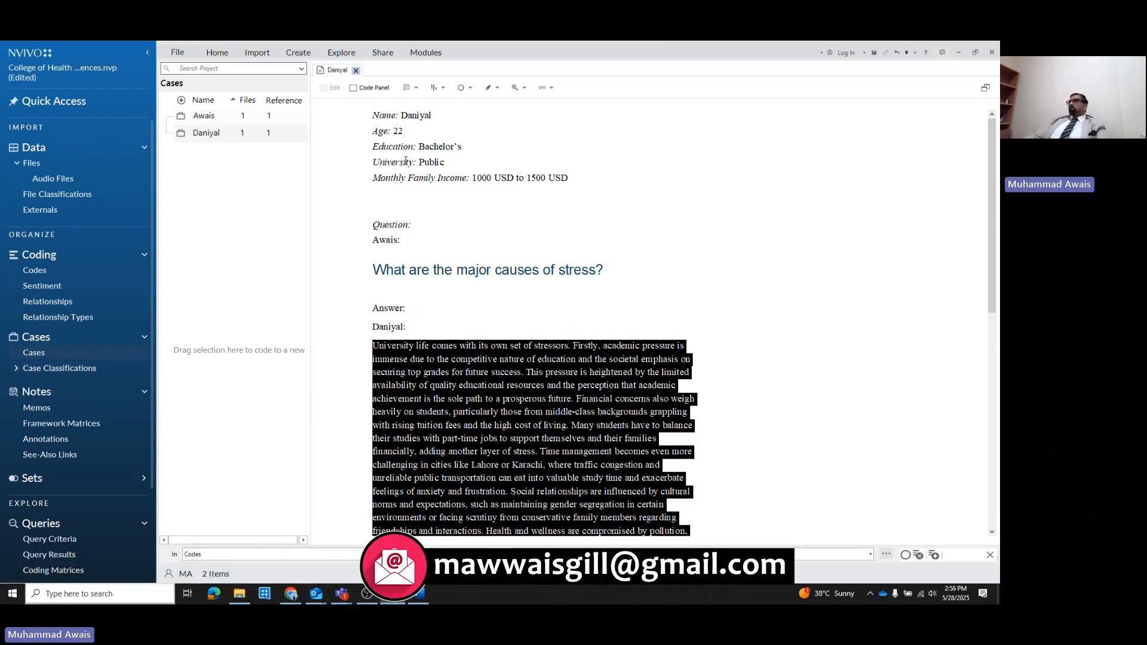
Delete the Persons classification from Case Classifications
{"action": "left_click", "coordinate": [18, 372]}
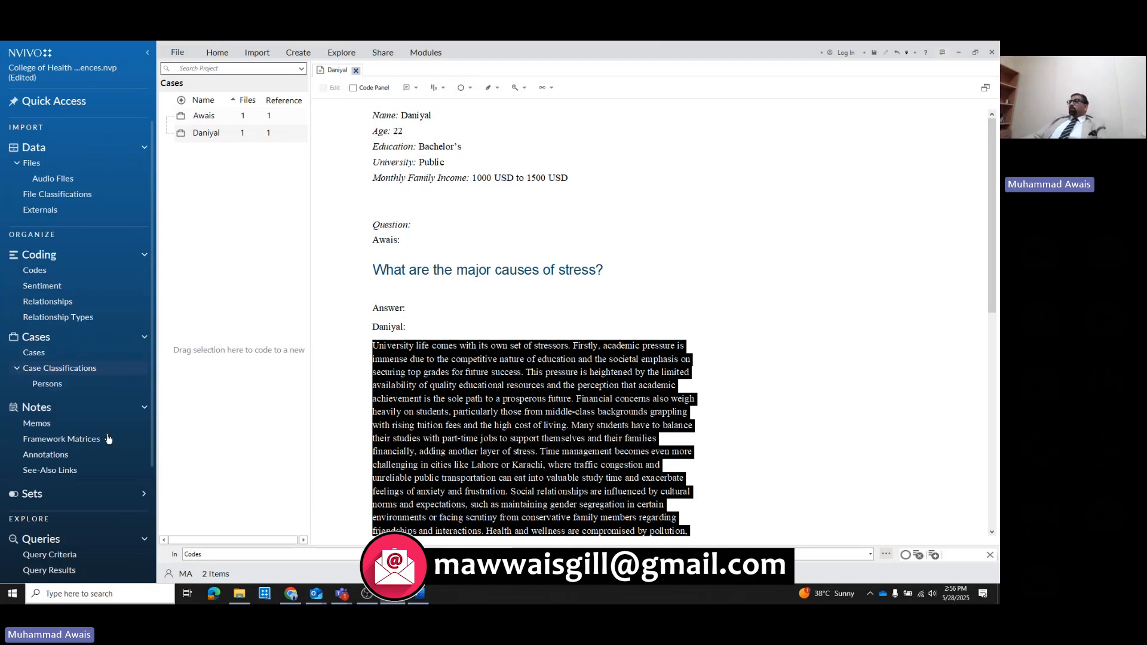
{"action": "right_click", "coordinate": [58, 386]}
{"action": "left_click", "coordinate": [48, 475]}
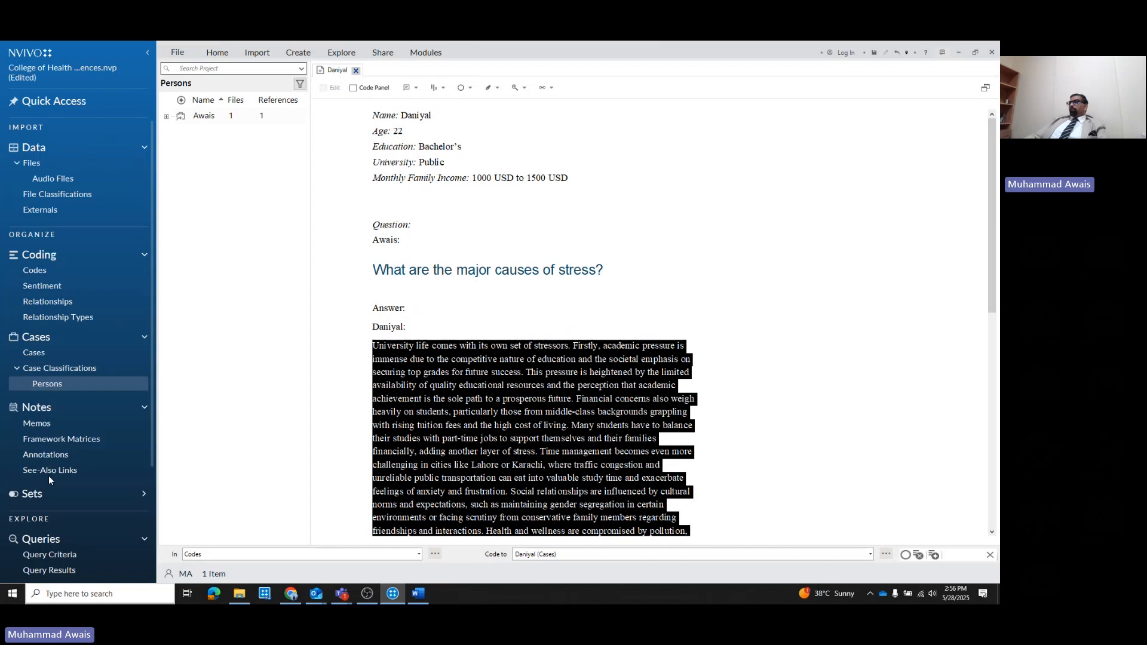
{"action": "left_click", "coordinate": [546, 358]}
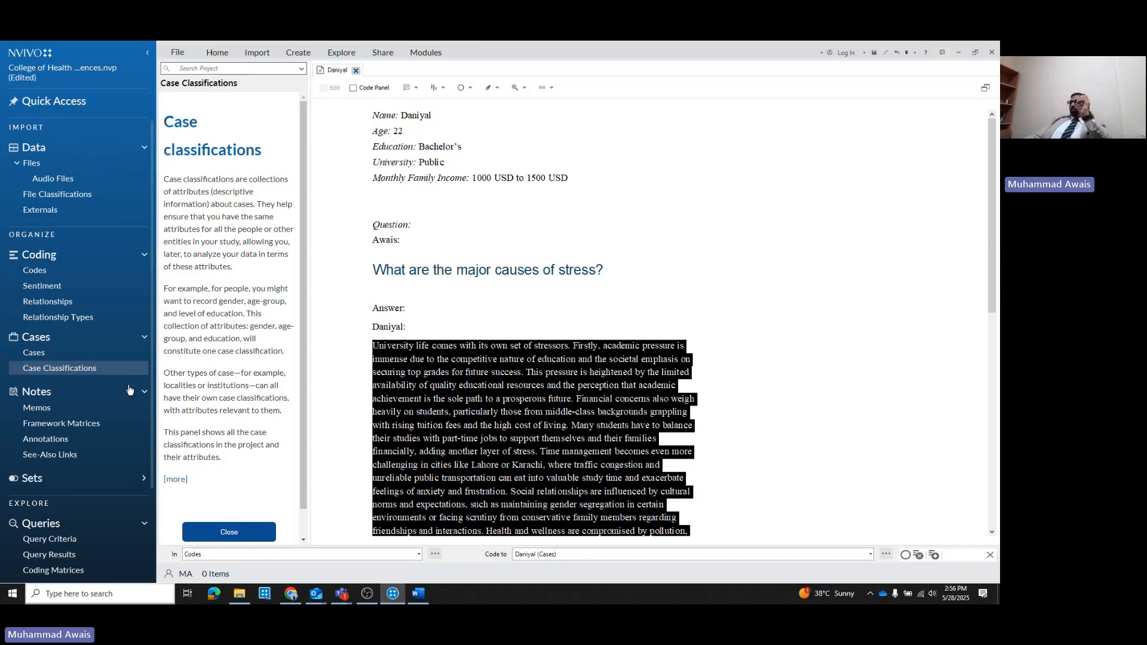
Close the Case Classifications introduction and the interview document, and create a new case classification named Interviewees
{"action": "left_click", "coordinate": [199, 529]}
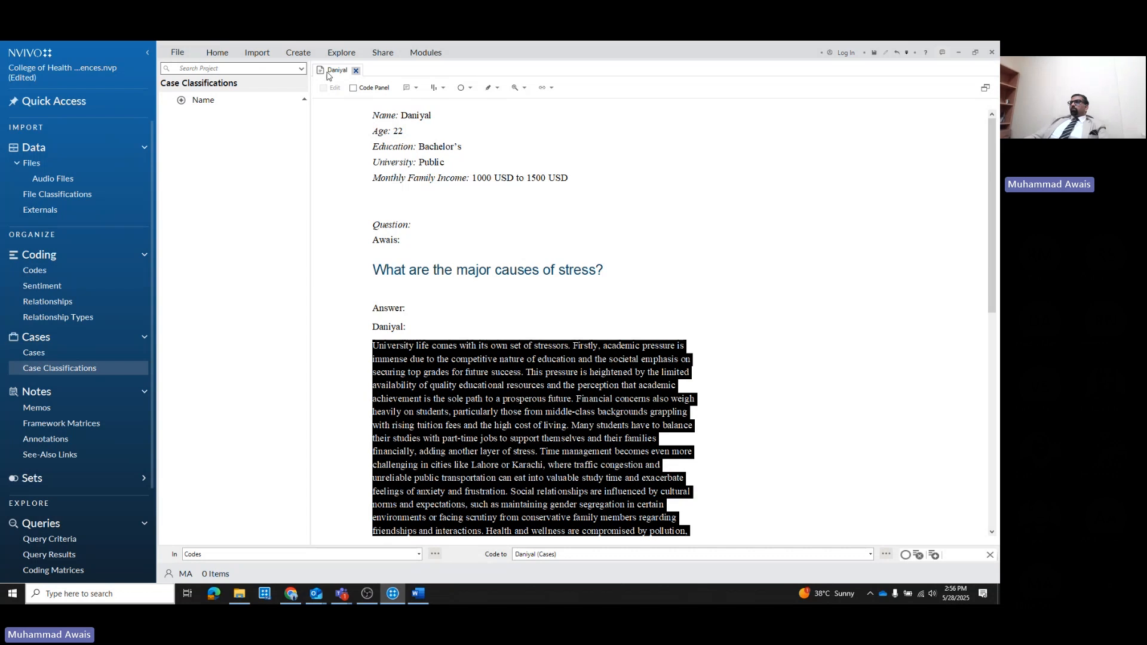
{"action": "left_click", "coordinate": [356, 71]}
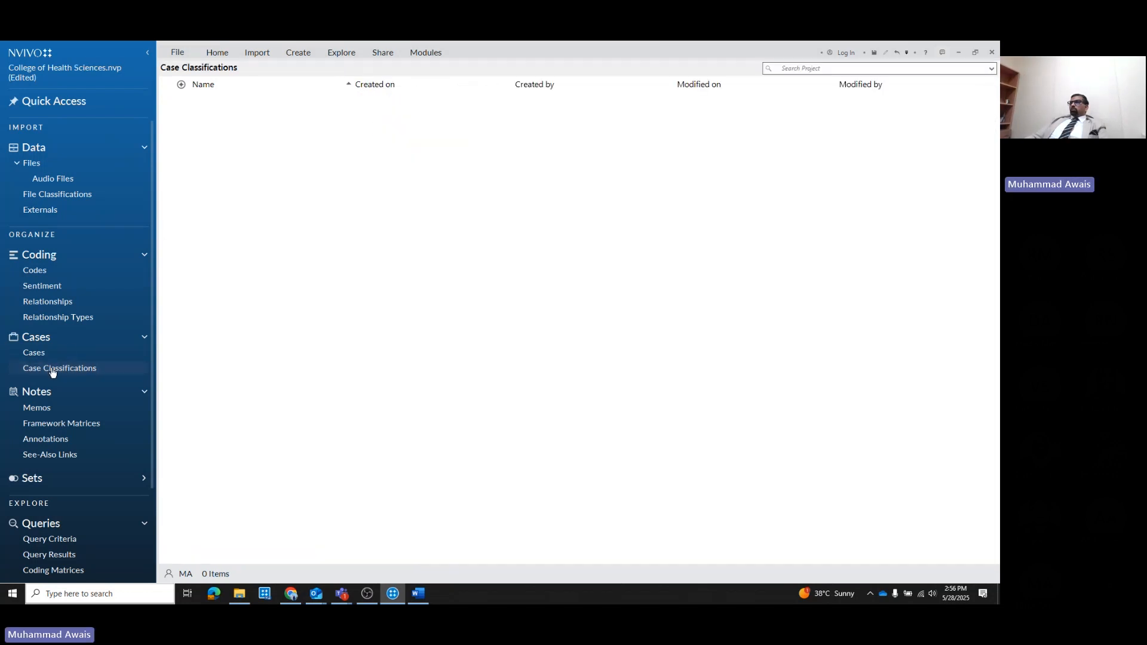
{"action": "right_click", "coordinate": [371, 192]}
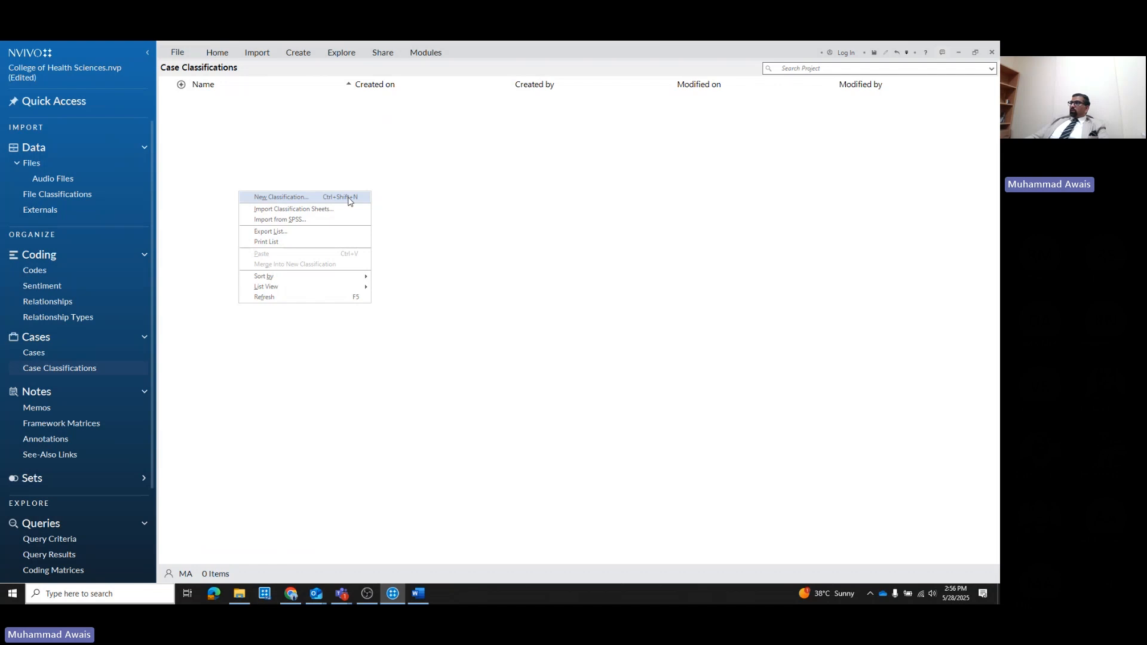
{"action": "left_click", "coordinate": [350, 200]}
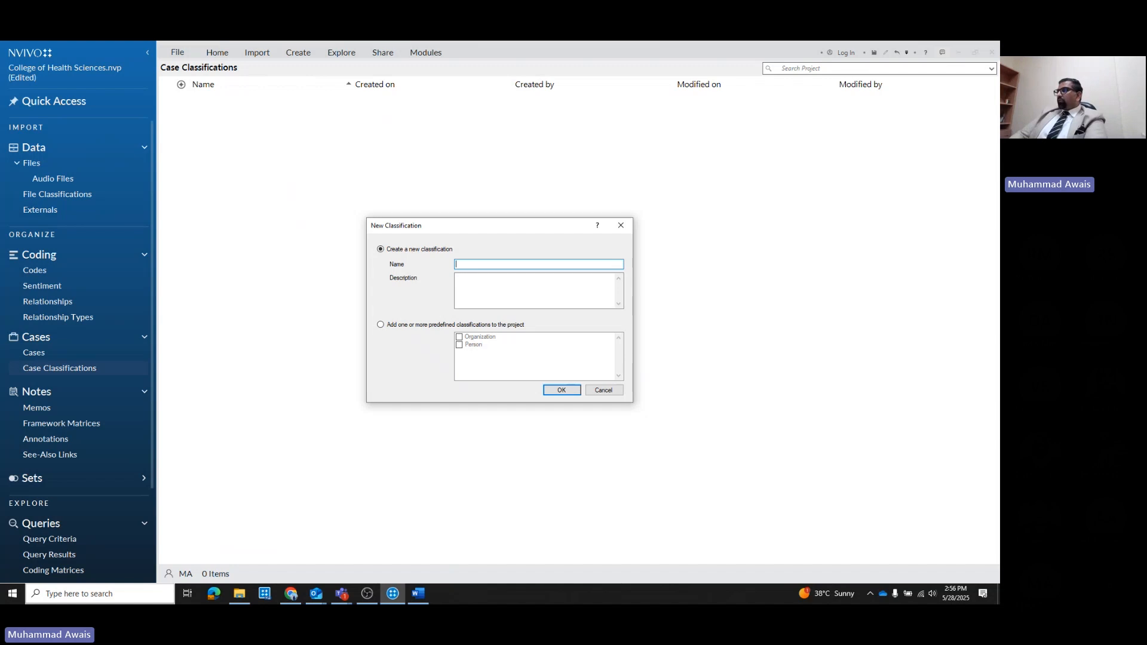
{"action": "type", "text": "Intervie"}
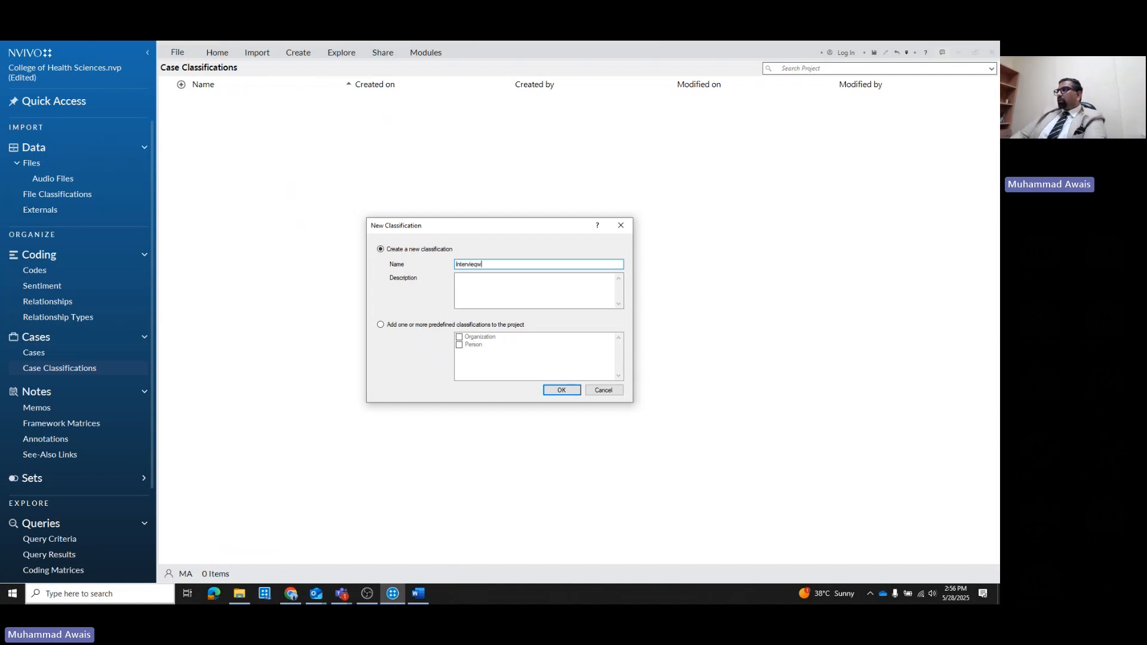
{"action": "type", "text": "wees"}
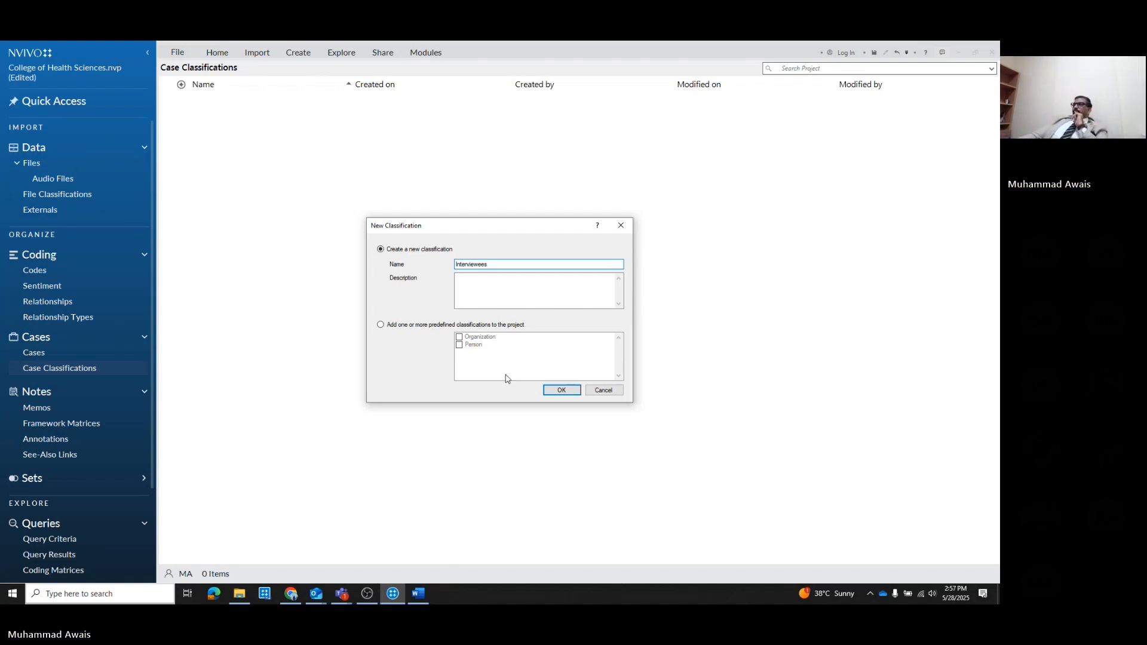
{"action": "left_click", "coordinate": [560, 390]}
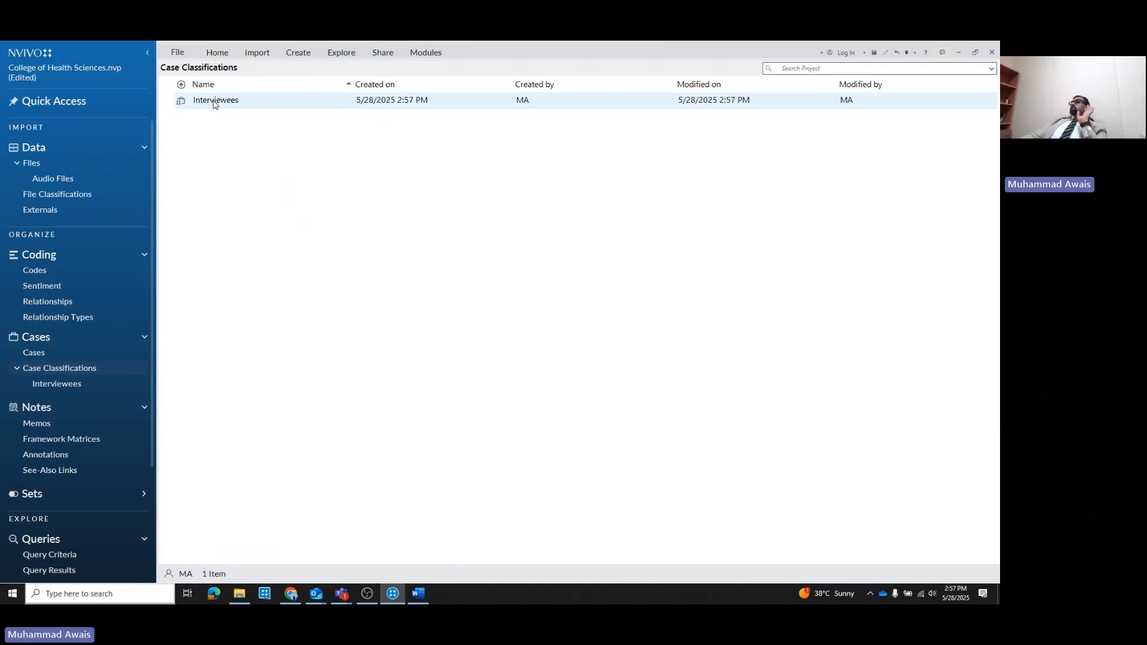
Add a Gender text attribute with the values Male and Female to the Interviewees classification
{"action": "right_click", "coordinate": [214, 105]}
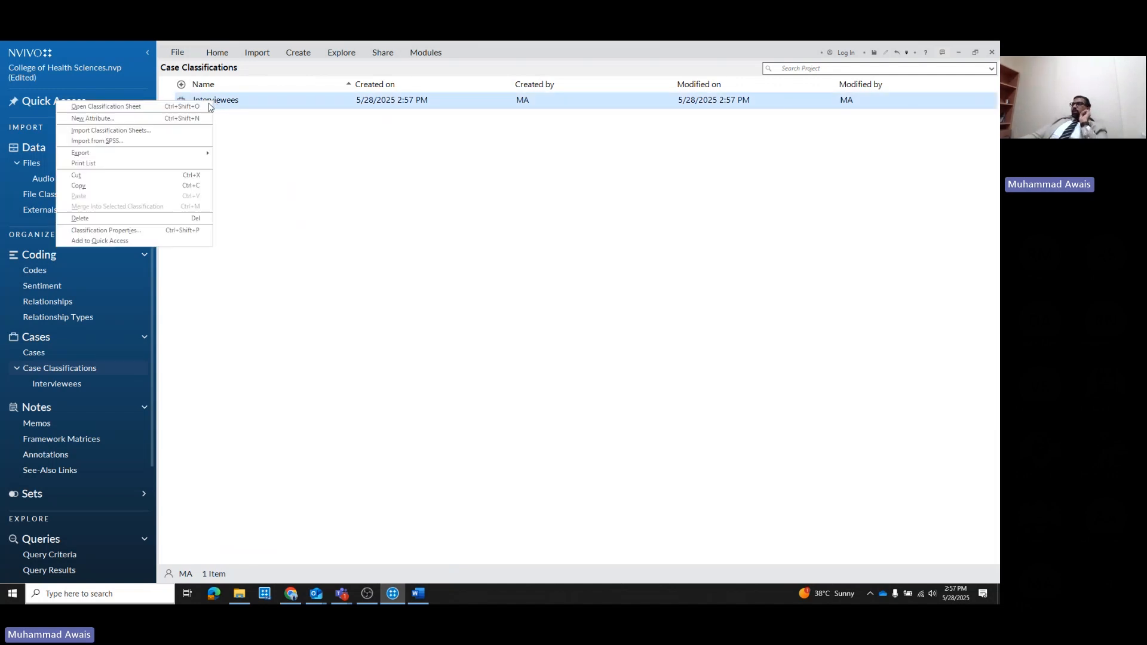
{"action": "left_click", "coordinate": [183, 120]}
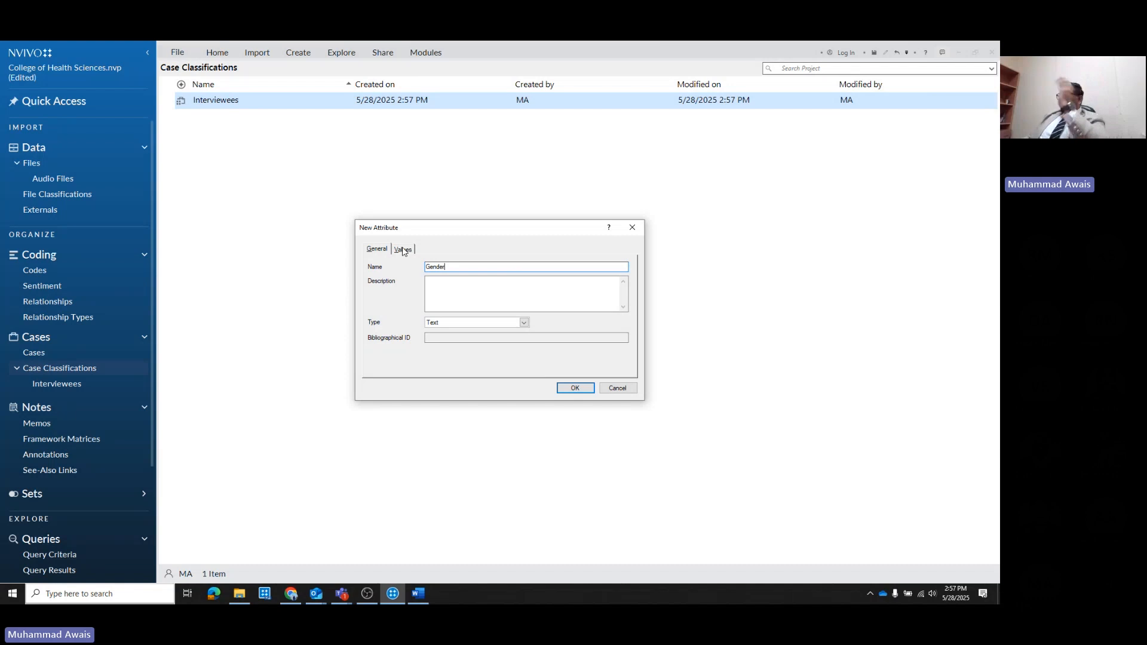
{"action": "left_click", "coordinate": [404, 250]}
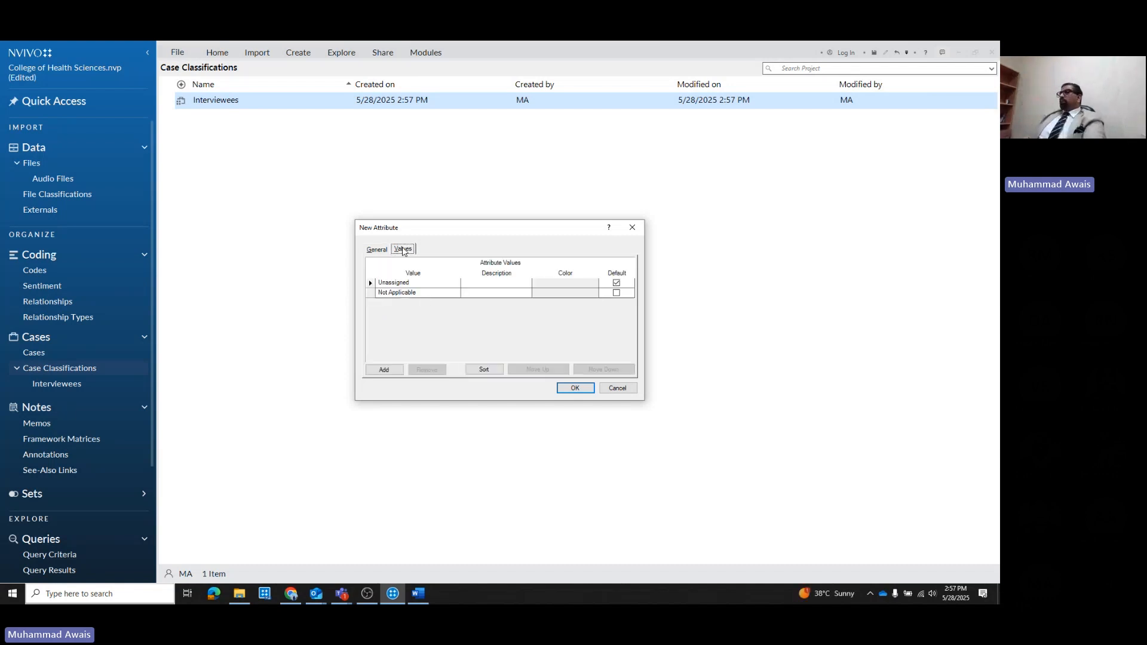
{"action": "left_click", "coordinate": [391, 370]}
{"action": "type", "text": "Male"}
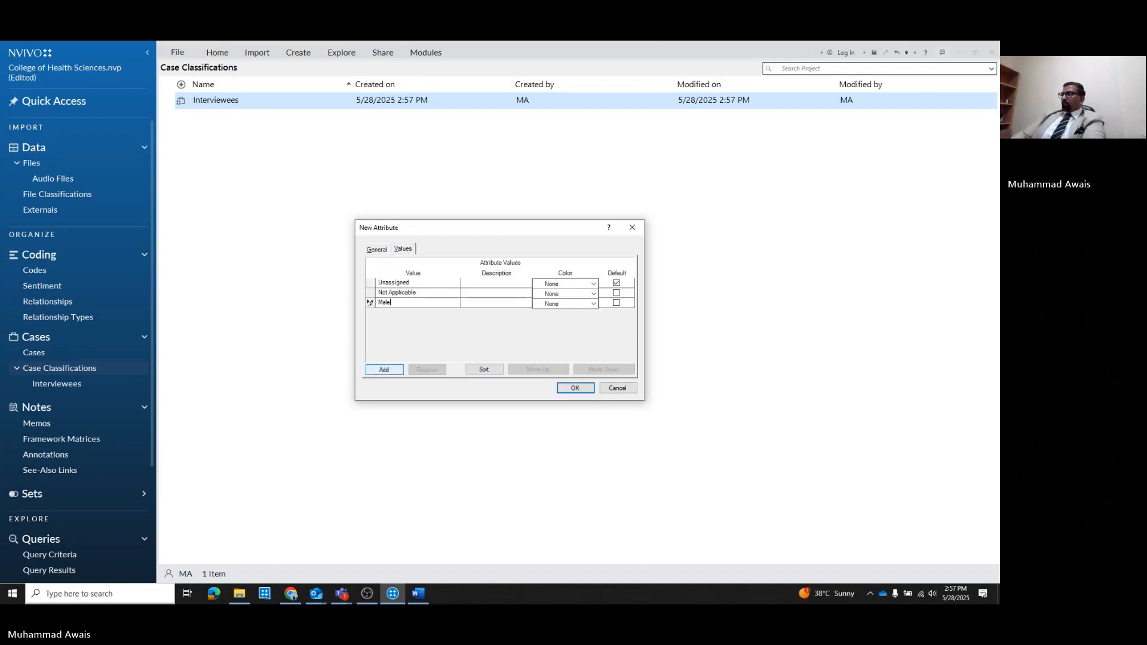
{"action": "left_click", "coordinate": [393, 373]}
{"action": "type", "text": "Female"}
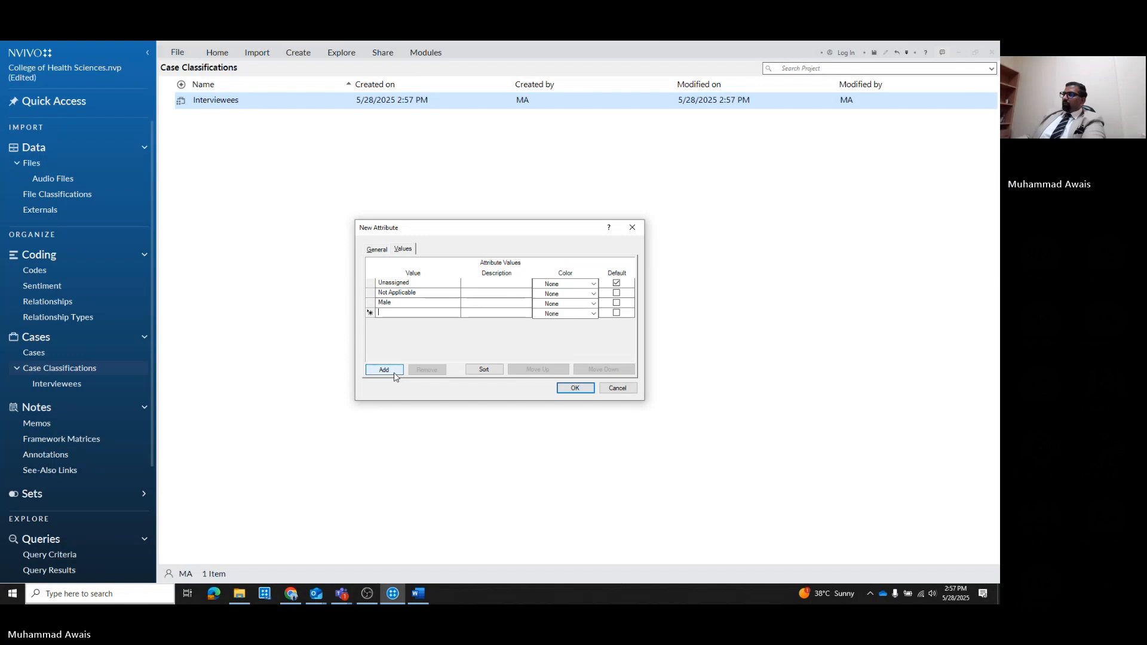
{"action": "left_click", "coordinate": [377, 249]}
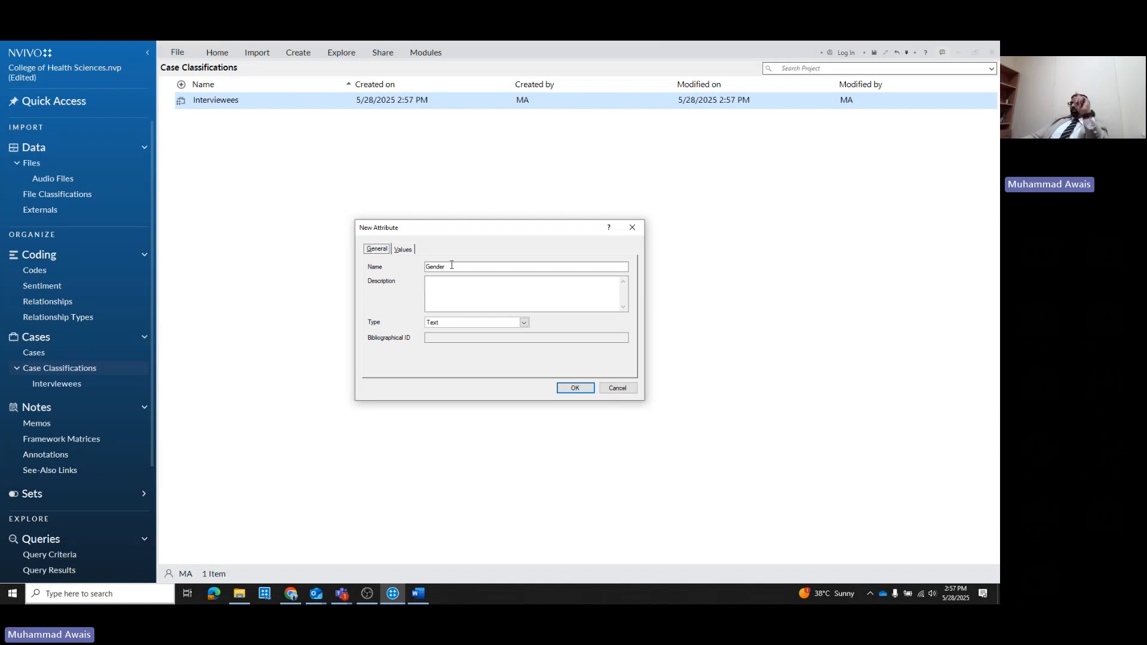
{"action": "left_click", "coordinate": [404, 249]}
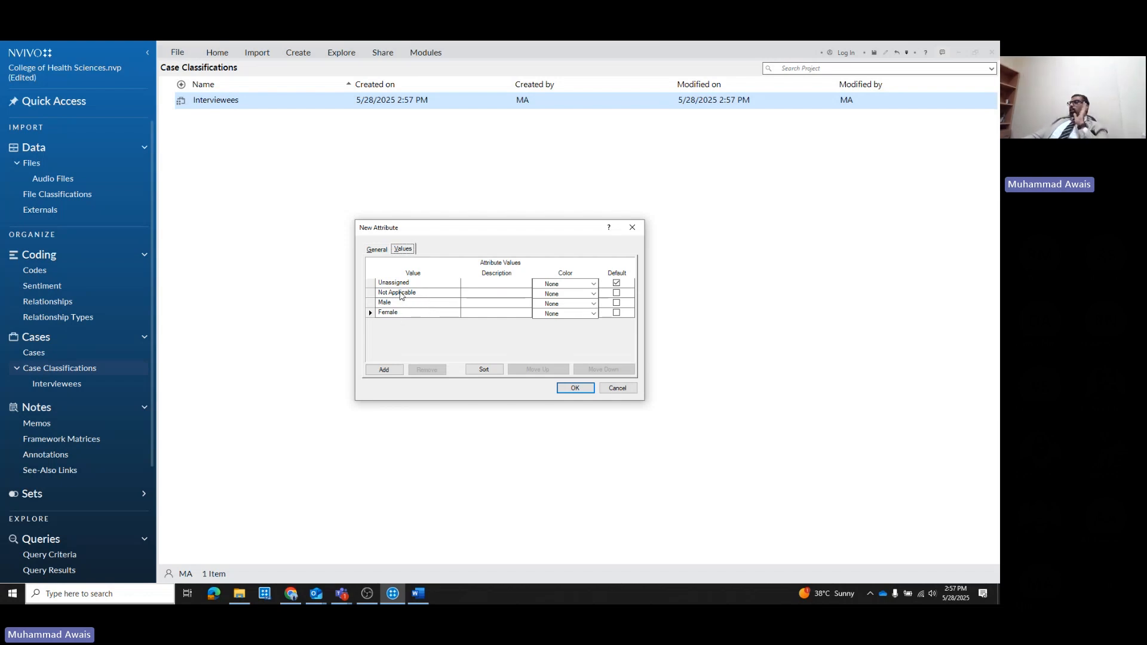
{"action": "left_click", "coordinate": [383, 251]}
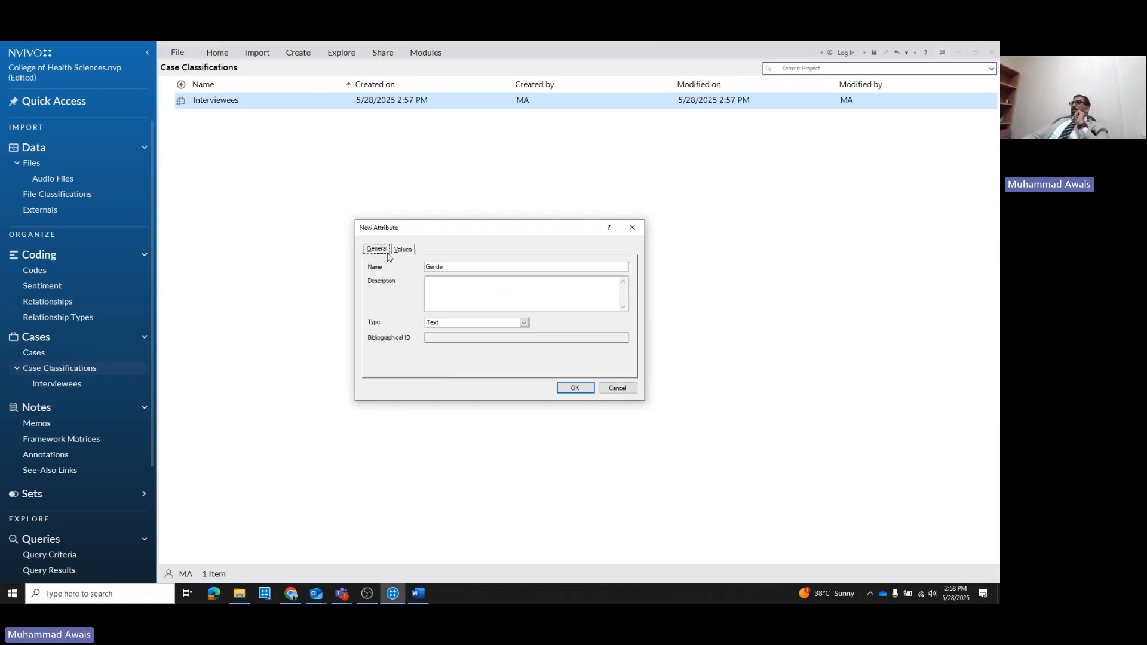
{"action": "left_click", "coordinate": [575, 387]}
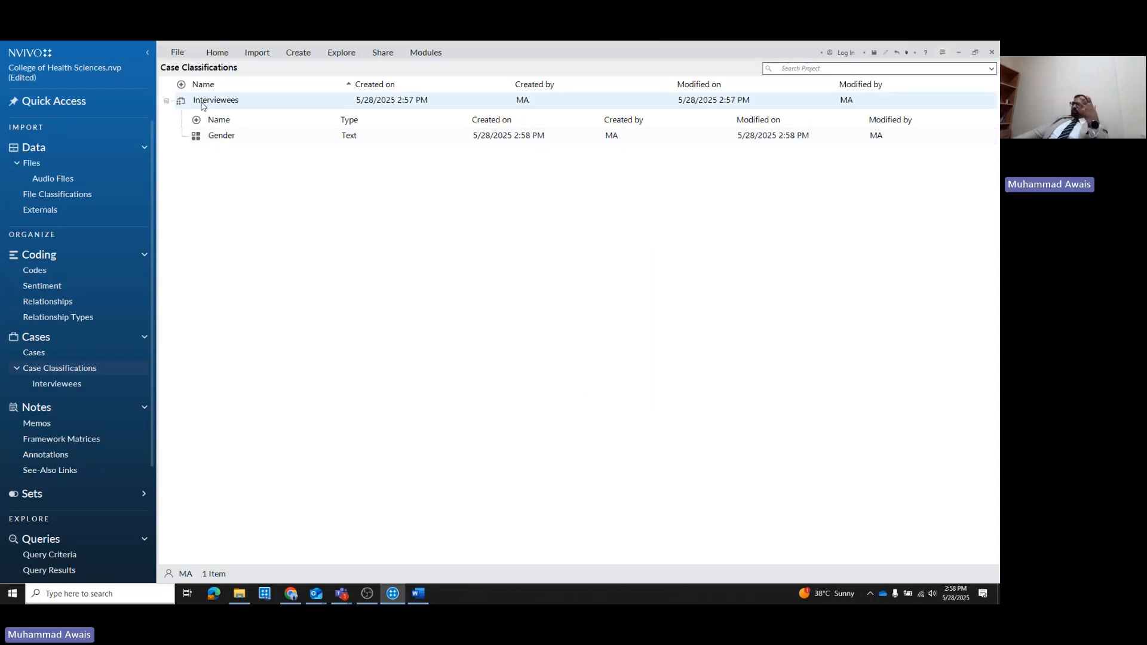
Open the participant's interview document and review the demographic details at its beginning
{"action": "left_click", "coordinate": [214, 139]}
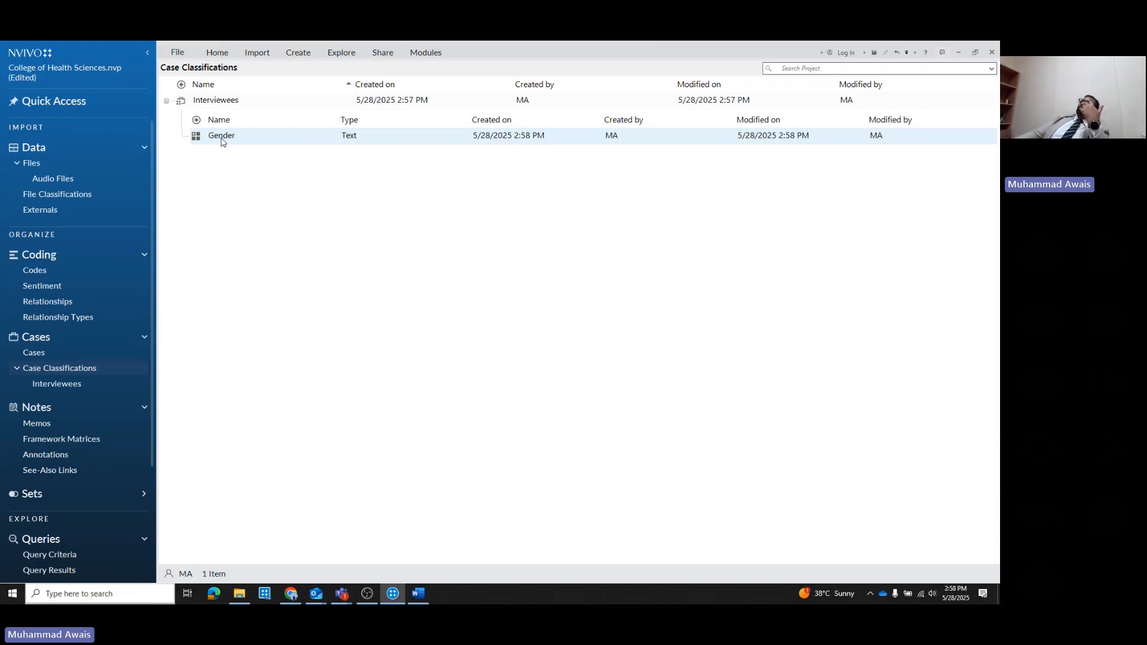
{"action": "left_click", "coordinate": [58, 166]}
{"action": "double_click", "coordinate": [200, 103]}
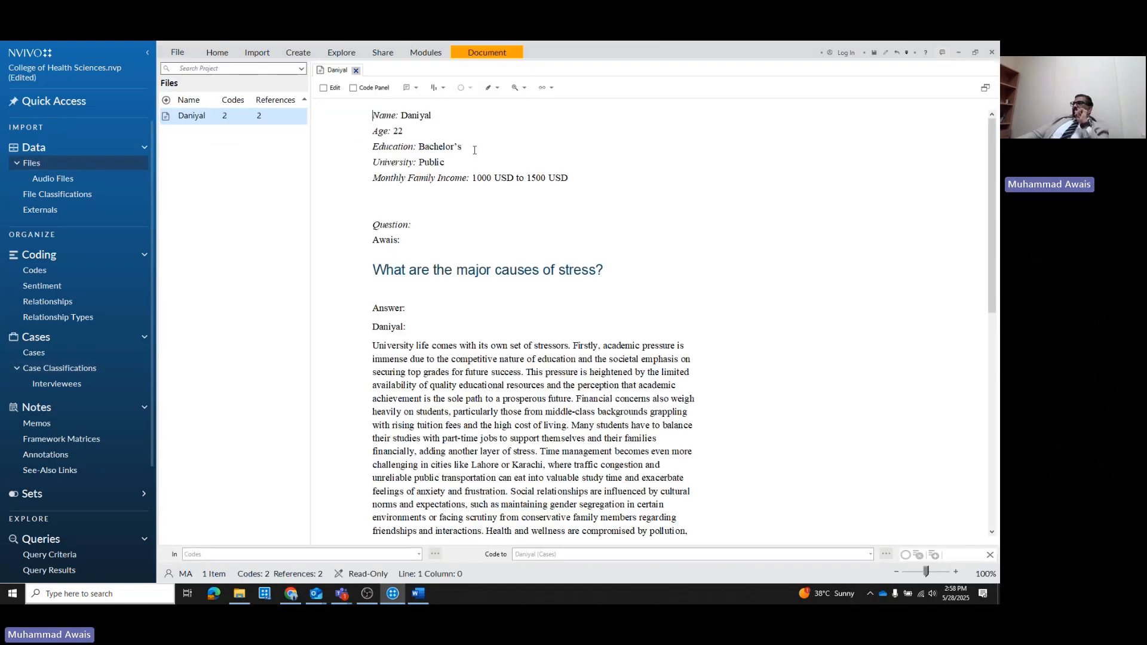
{"action": "left_click_drag", "start_coordinate": [596, 181], "coordinate": [376, 119]}
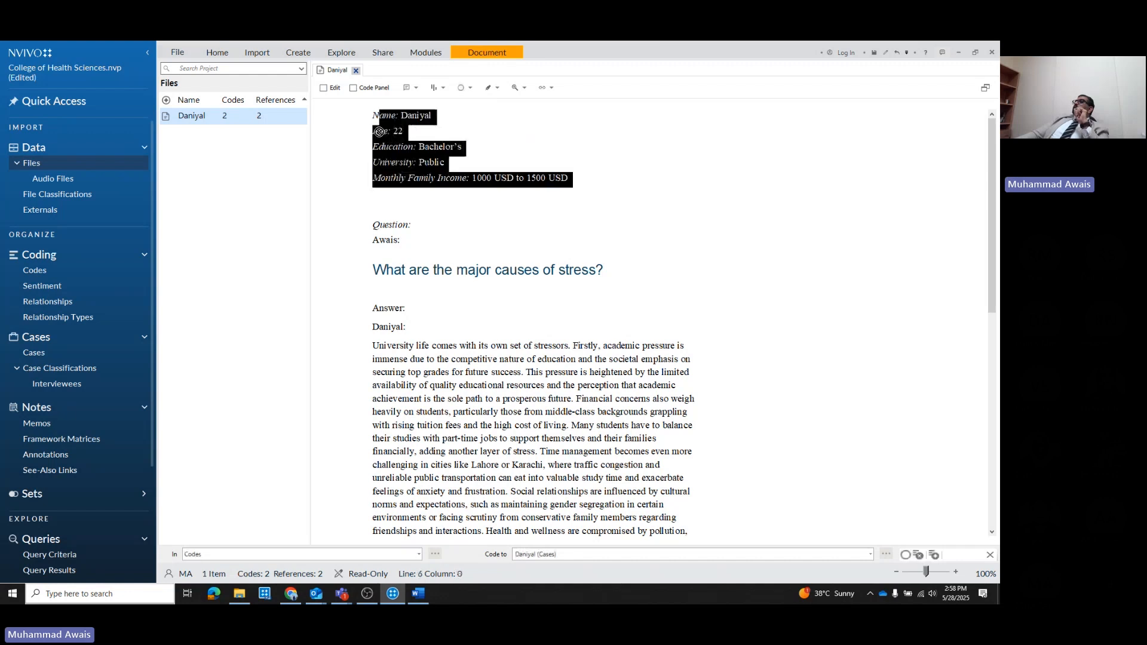
{"action": "left_click", "coordinate": [383, 131]}
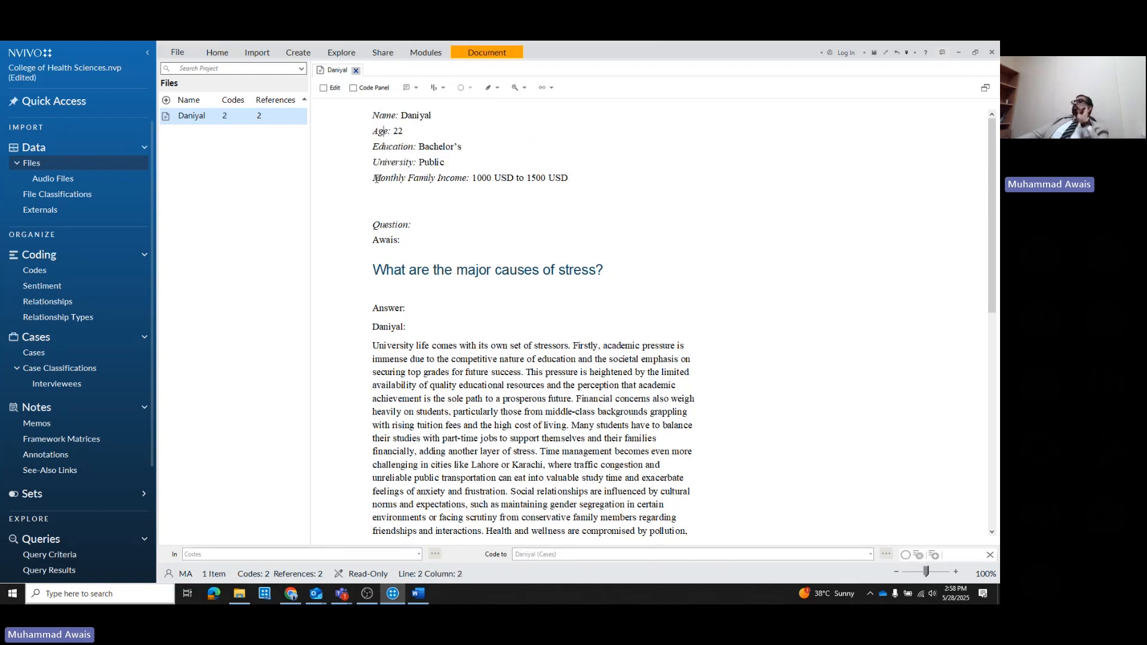
Start a new attribute named Age for the Interviewees case classification
{"action": "left_click", "coordinate": [48, 386]}
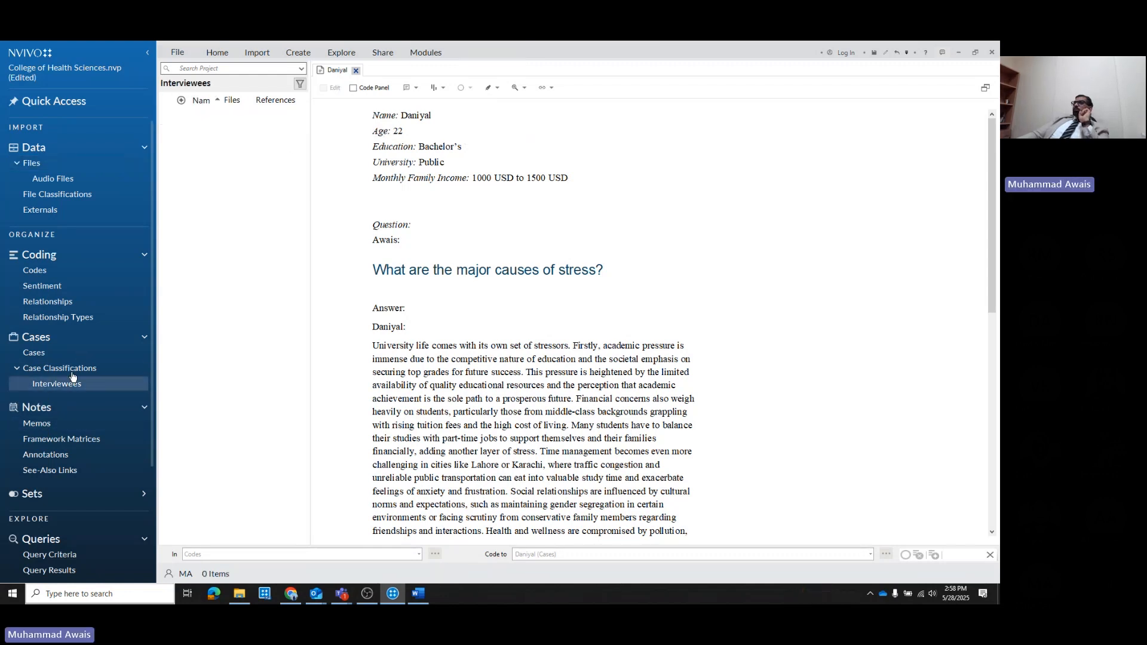
{"action": "left_click", "coordinate": [57, 367]}
{"action": "right_click", "coordinate": [224, 117]}
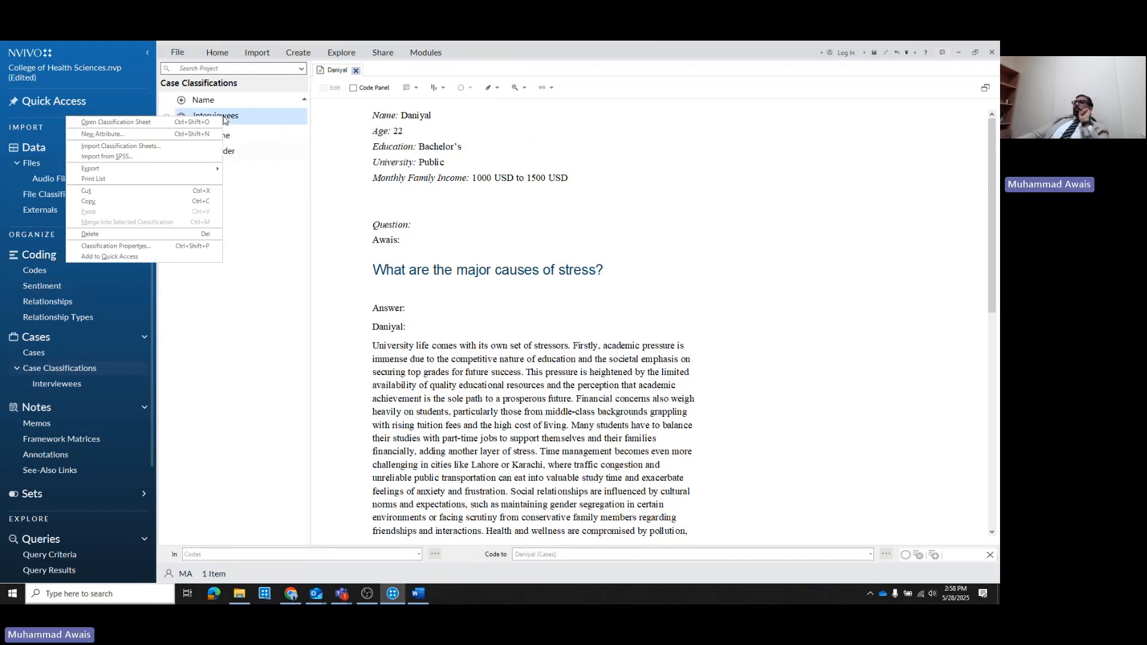
{"action": "left_click", "coordinate": [191, 135]}
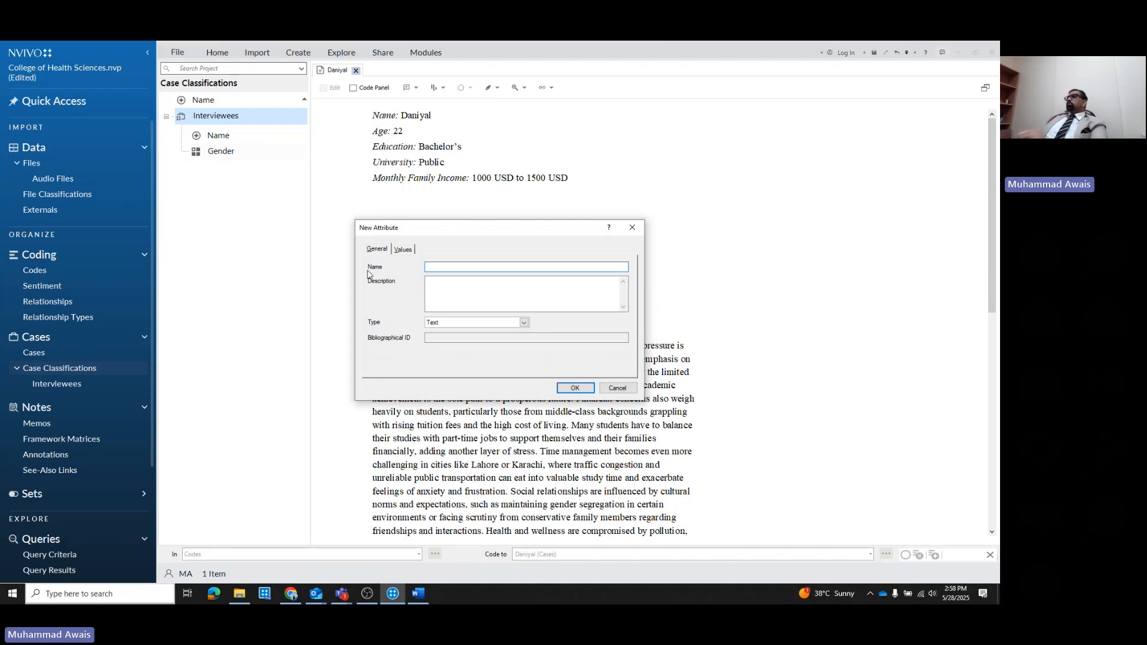
{"action": "type", "text": "Age"}
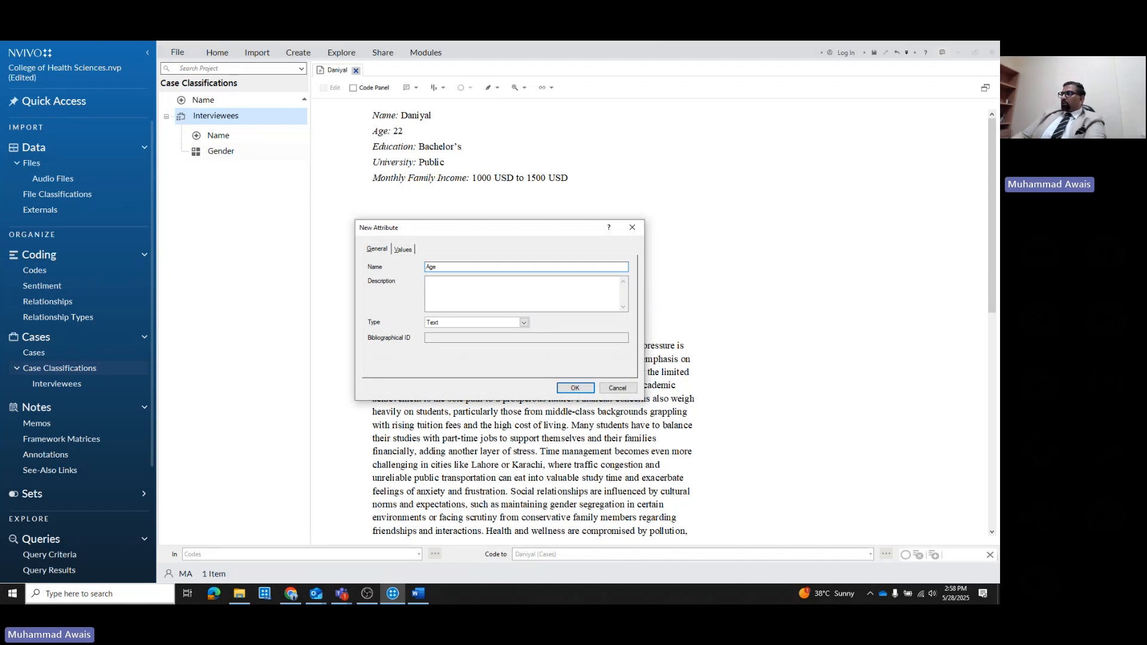
Give the Age attribute the values 19, 20, 21, 22 and 23, and save it
{"action": "left_click", "coordinate": [402, 249]}
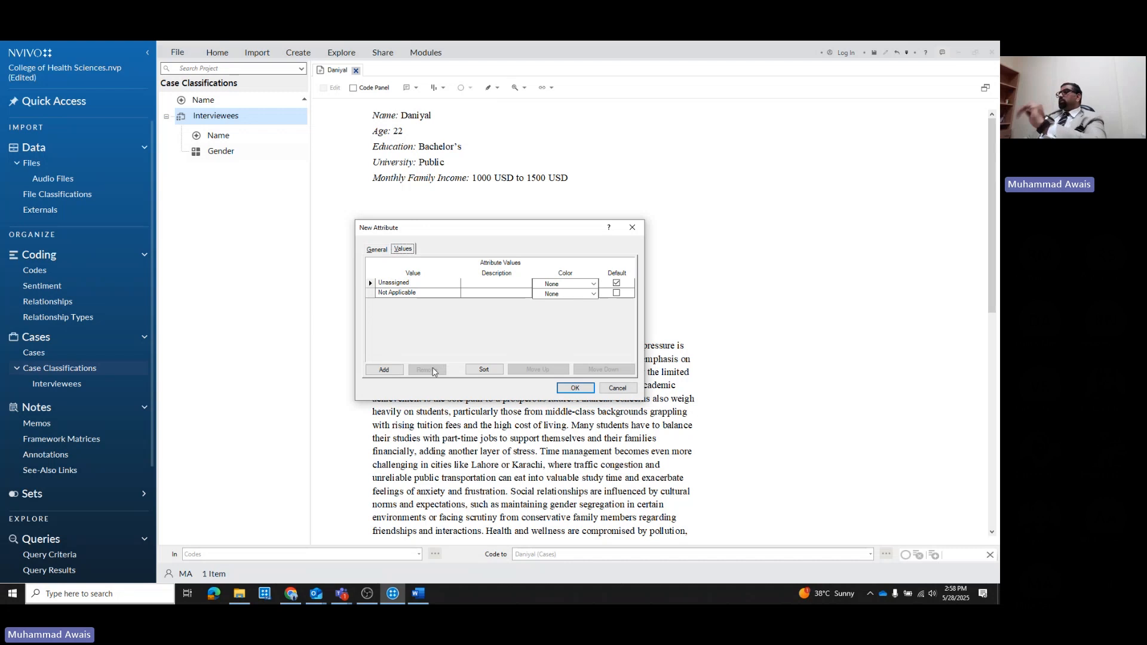
{"action": "left_click", "coordinate": [388, 370]}
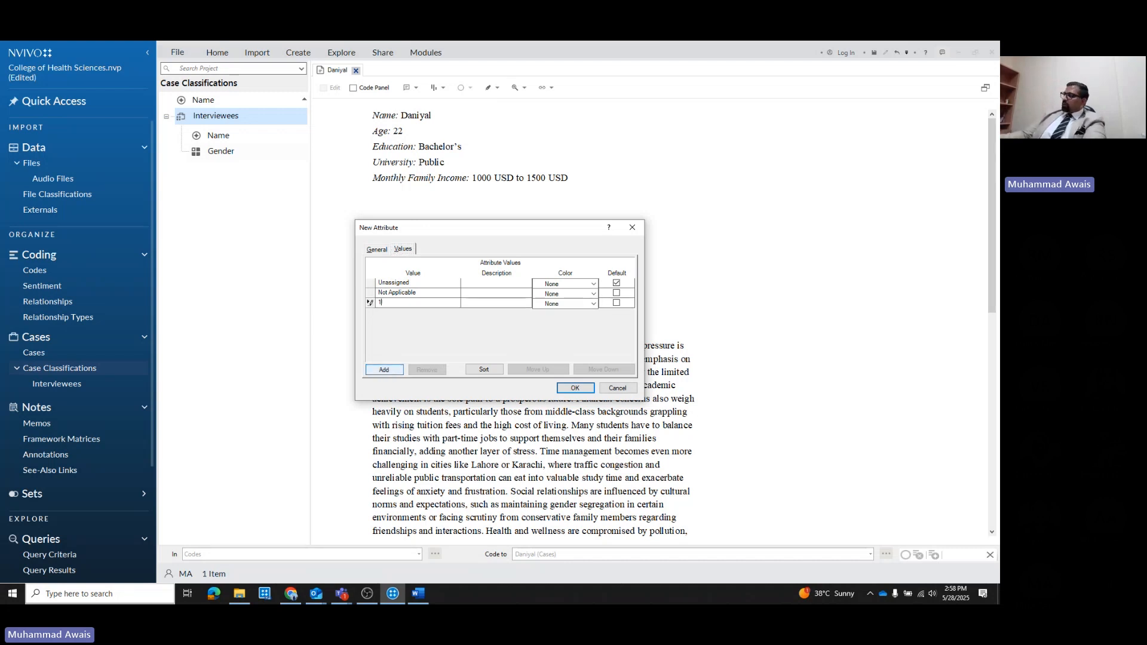
{"action": "type", "text": "19"}
{"action": "left_click", "coordinate": [385, 369]}
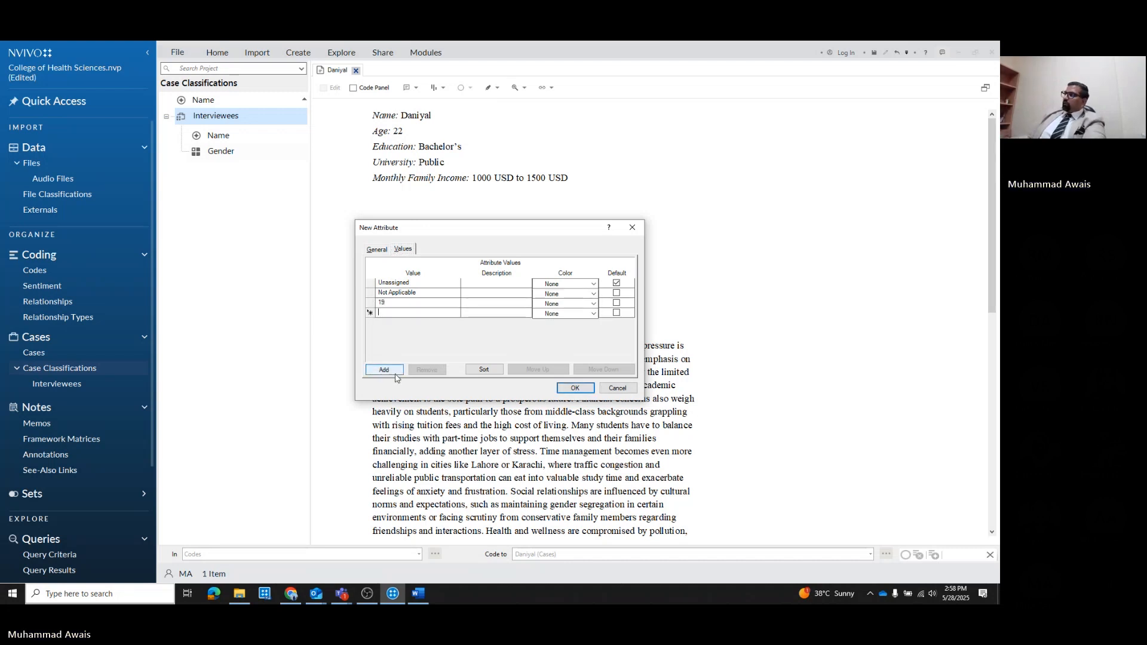
{"action": "type", "text": "20"}
{"action": "left_click", "coordinate": [395, 371]}
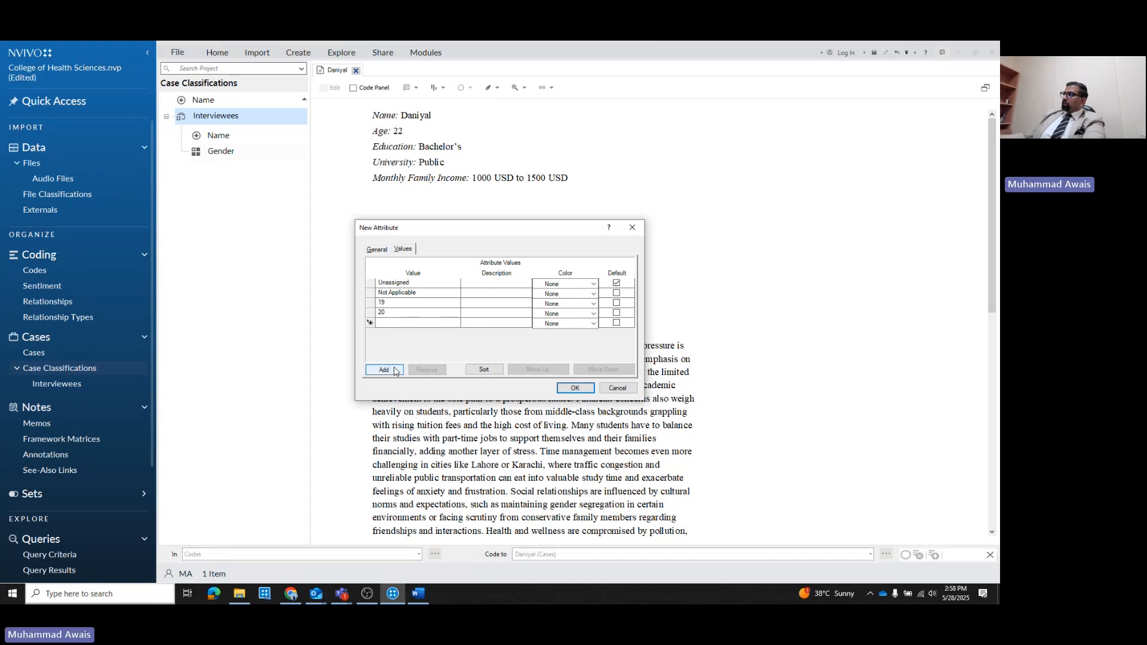
{"action": "left_click", "coordinate": [390, 371]}
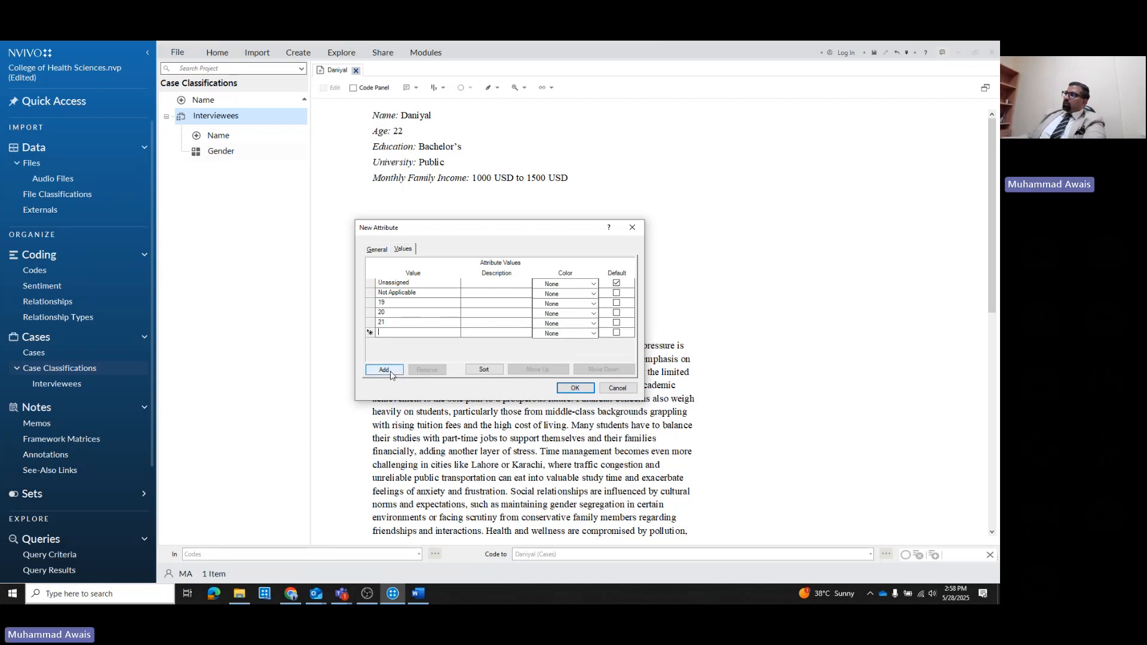
{"action": "type", "text": "22"}
{"action": "left_click", "coordinate": [396, 372]}
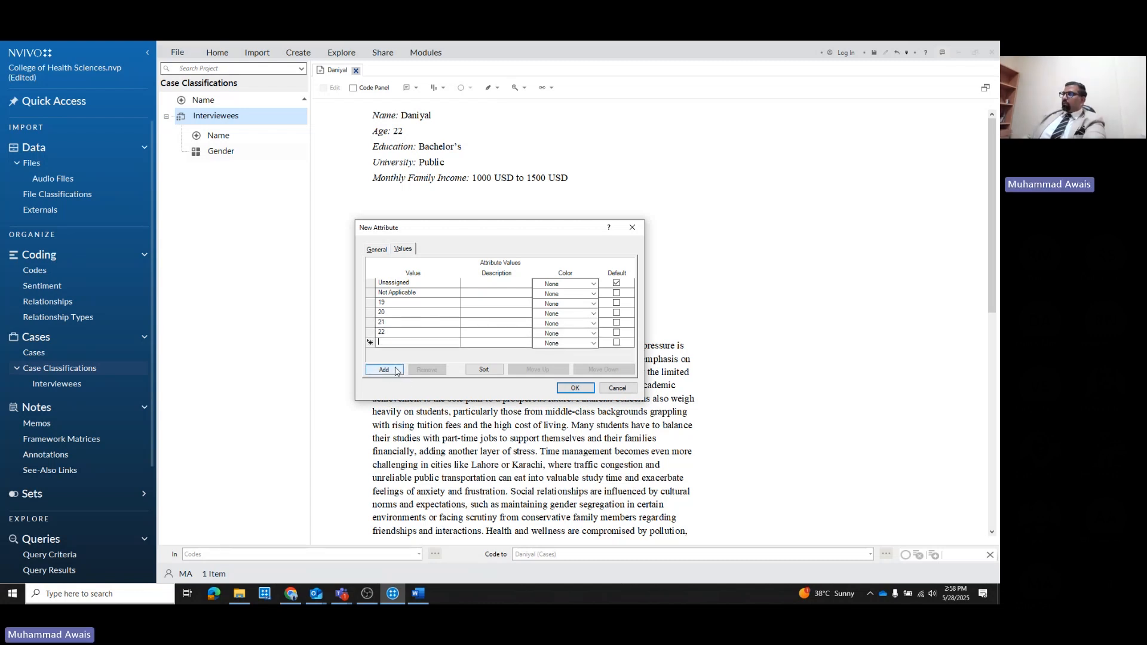
{"action": "type", "text": "23"}
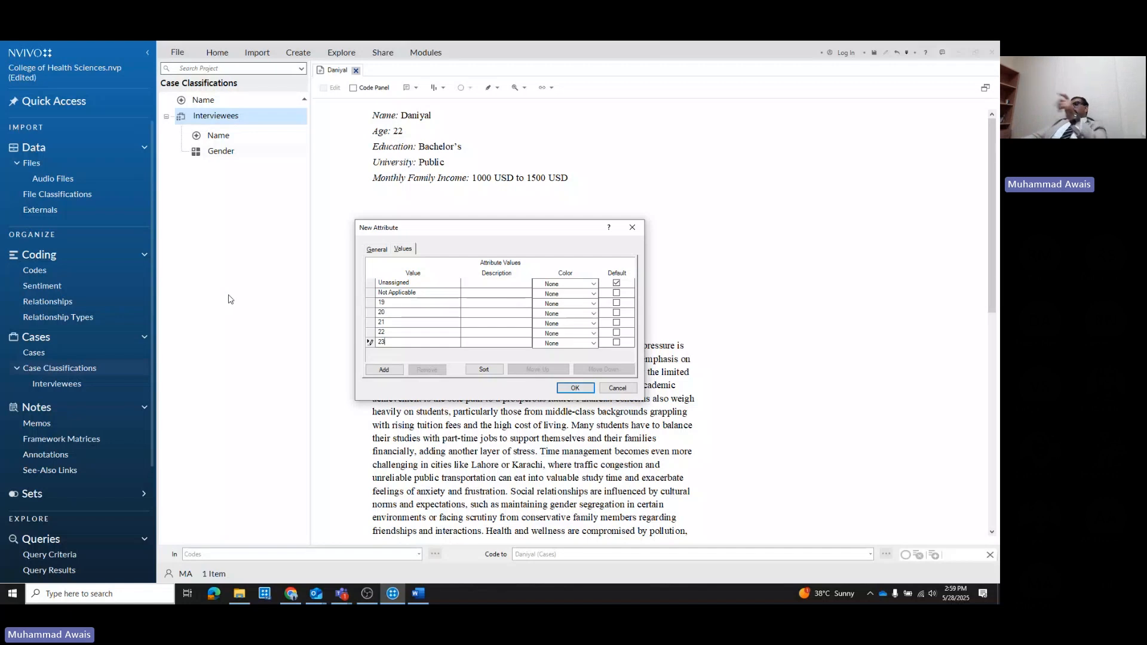
{"action": "left_click", "coordinate": [562, 390]}
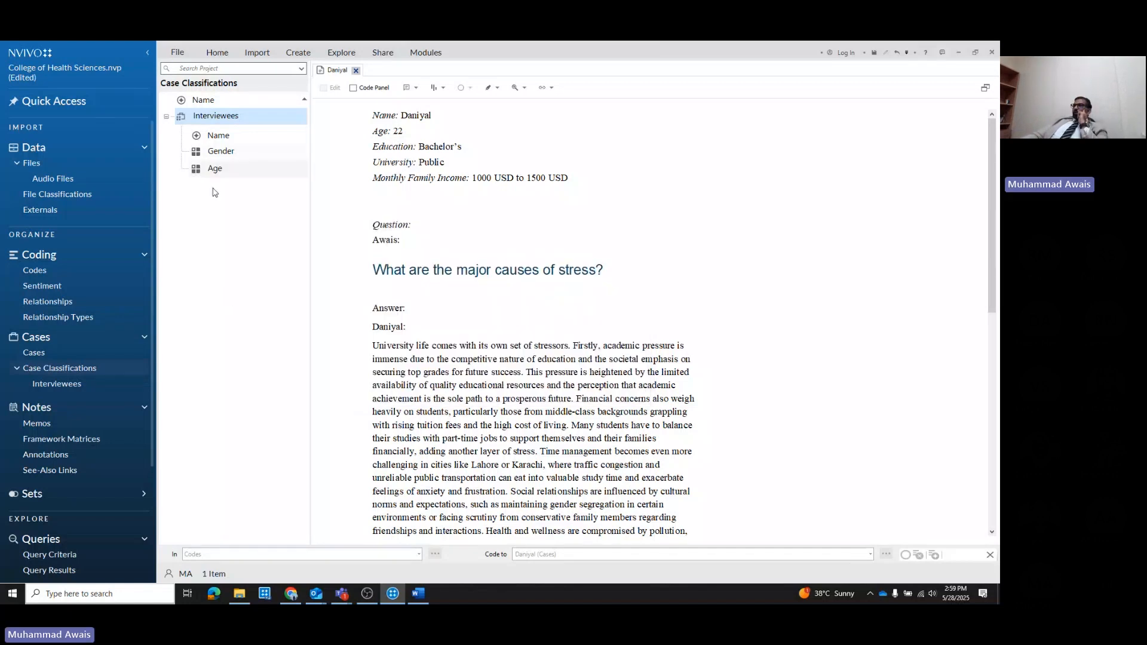
Add a University text attribute with the values Public and Private to the Interviewees classification
{"action": "right_click", "coordinate": [215, 117]}
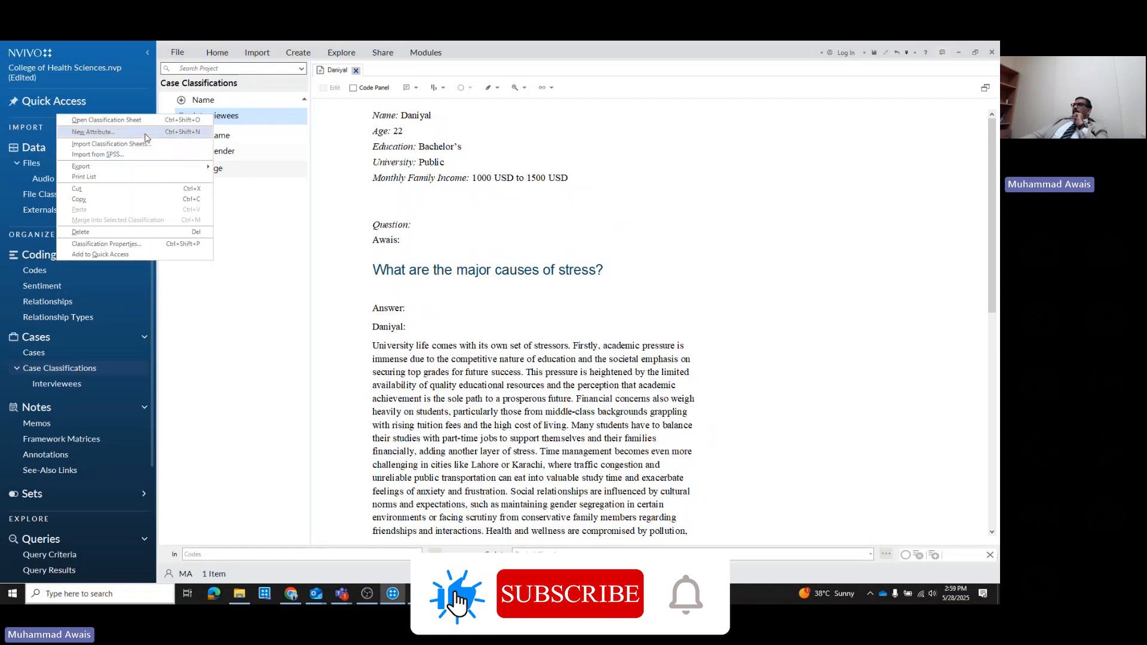
{"action": "left_click", "coordinate": [95, 131]}
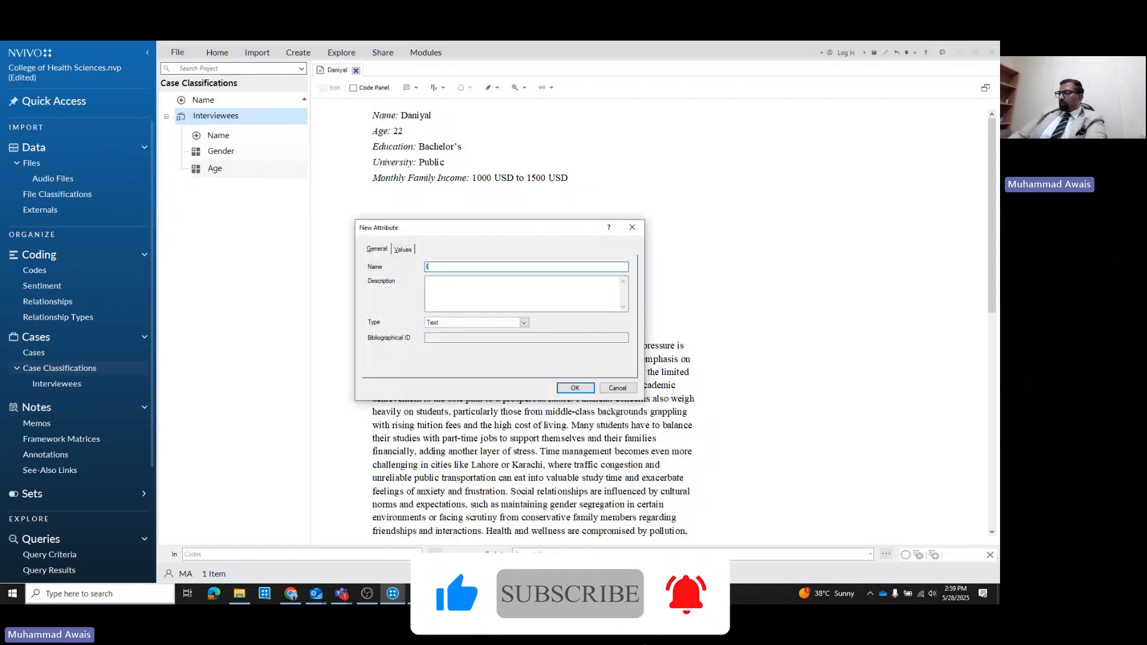
{"action": "type", "text": "University"}
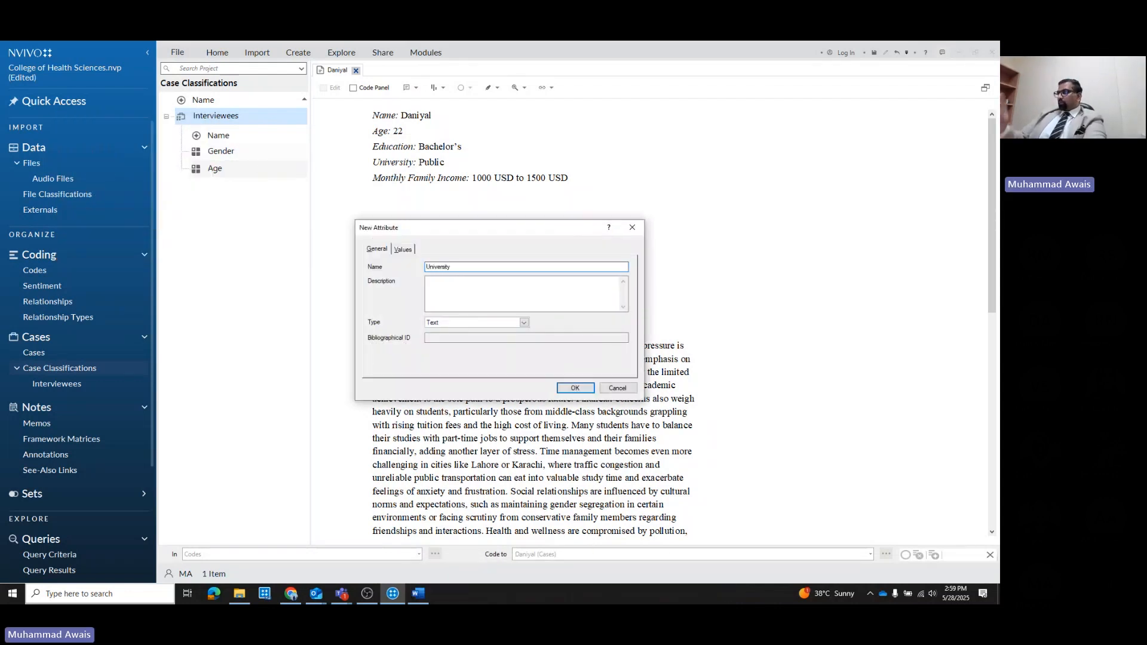
{"action": "left_click", "coordinate": [402, 249]}
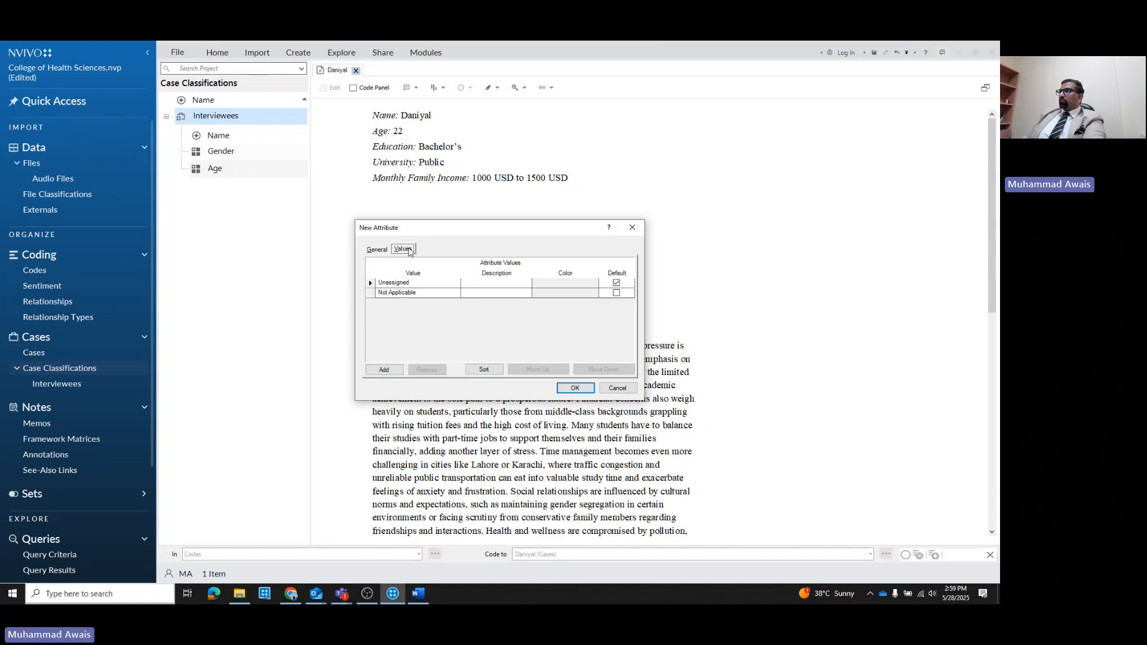
{"action": "left_click", "coordinate": [383, 371]}
{"action": "type", "text": "Public"}
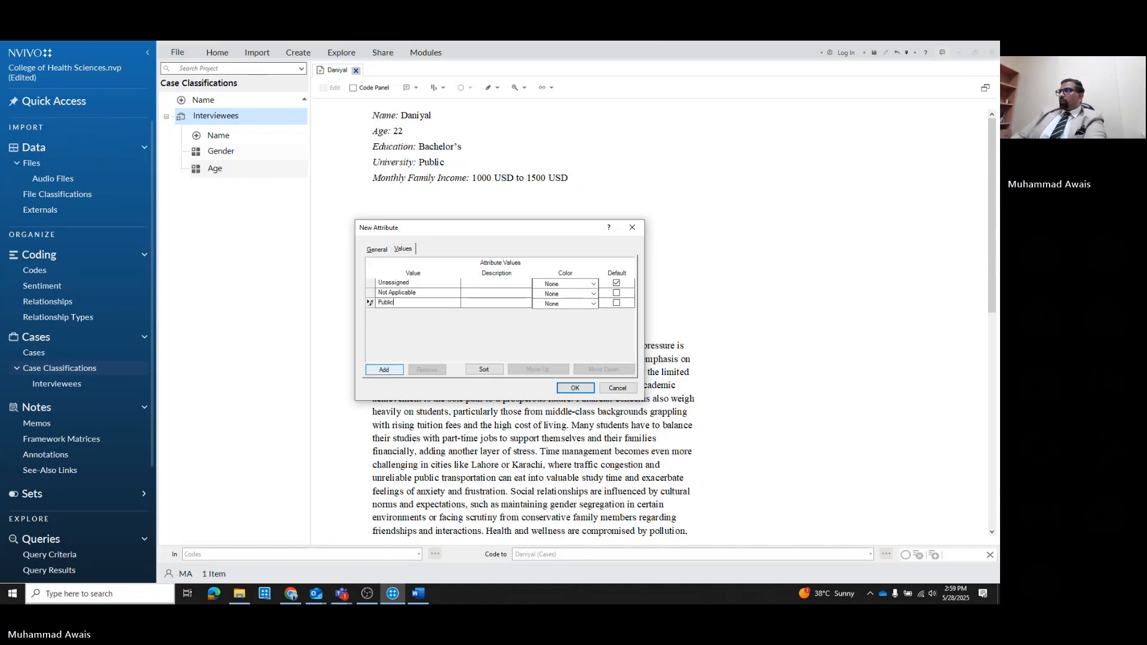
{"action": "left_click", "coordinate": [395, 371]}
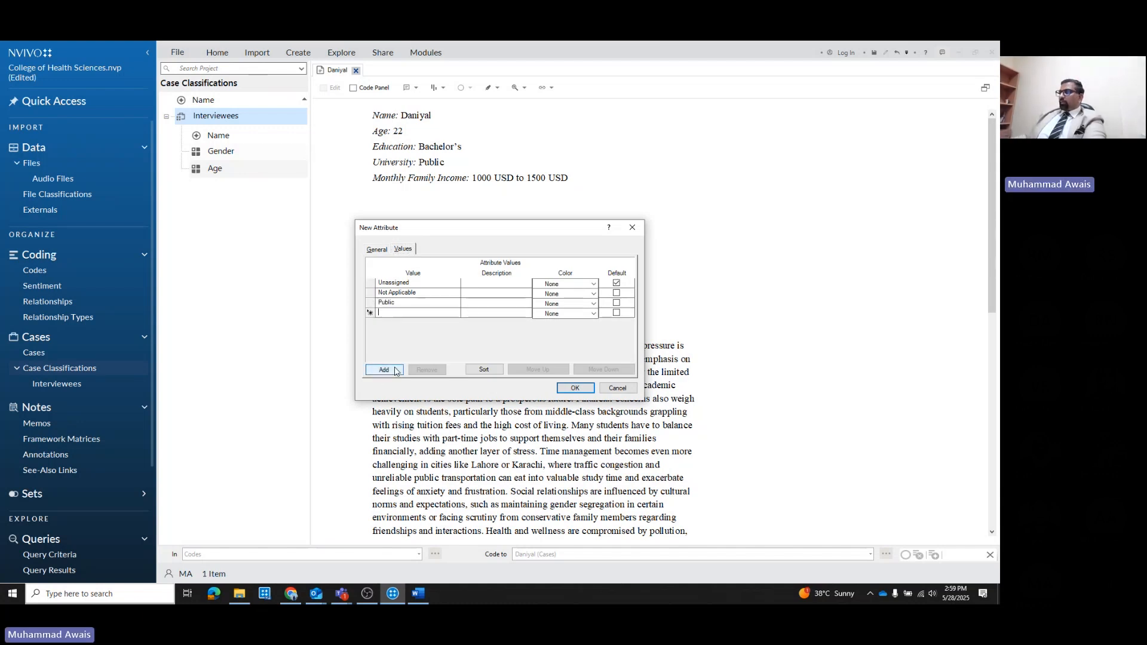
{"action": "type", "text": "Private"}
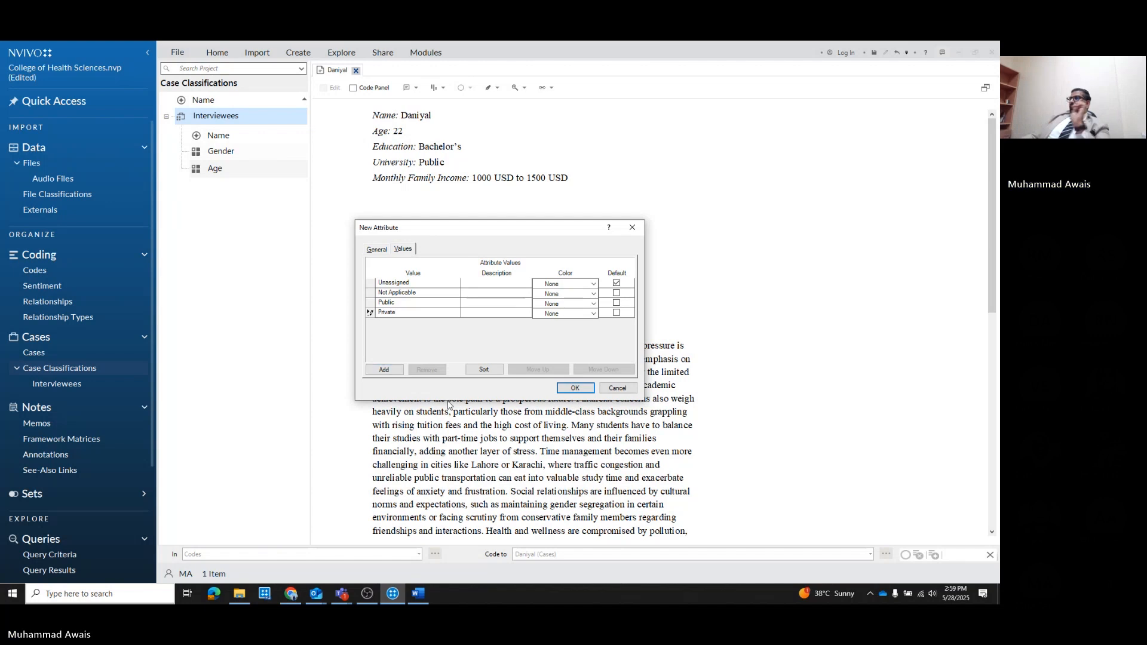
{"action": "left_click", "coordinate": [574, 388]}
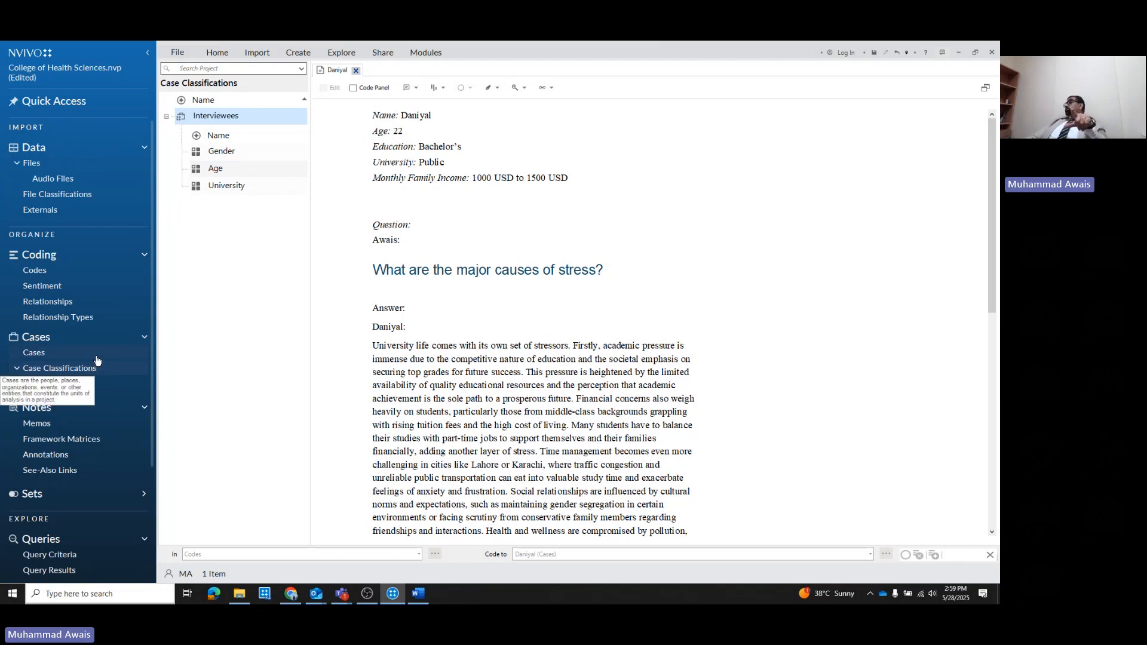
Delete the interviewer's case from the Cases list and widen the list to show more of its columns
{"action": "left_click", "coordinate": [37, 353]}
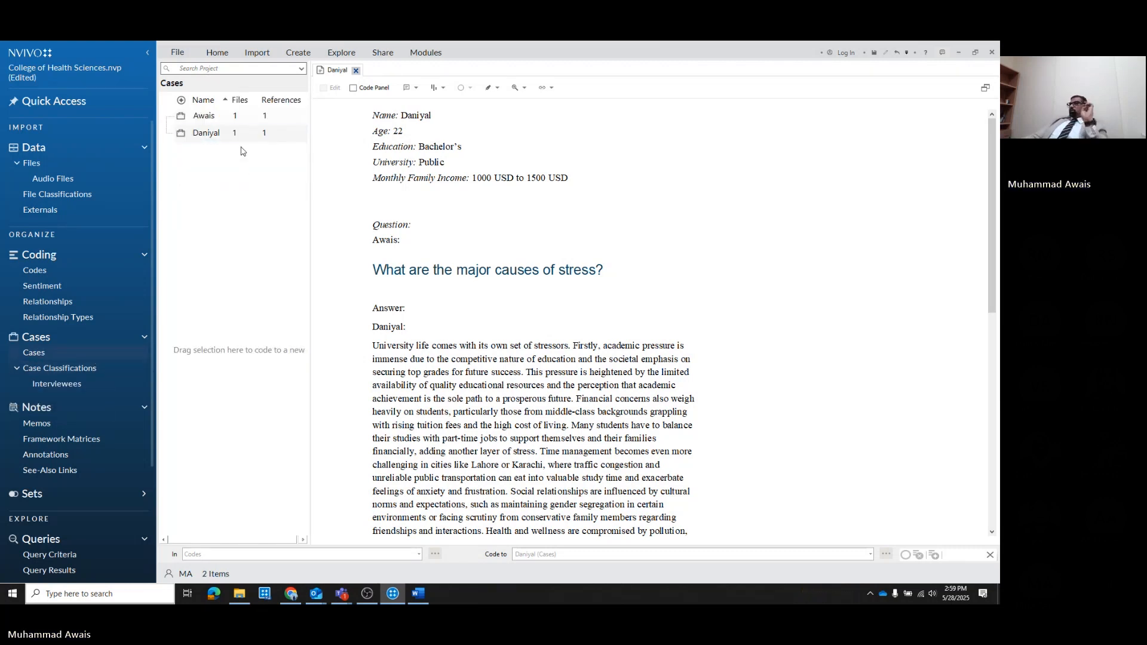
{"action": "left_click", "coordinate": [217, 123]}
{"action": "key", "text": "Delete"}
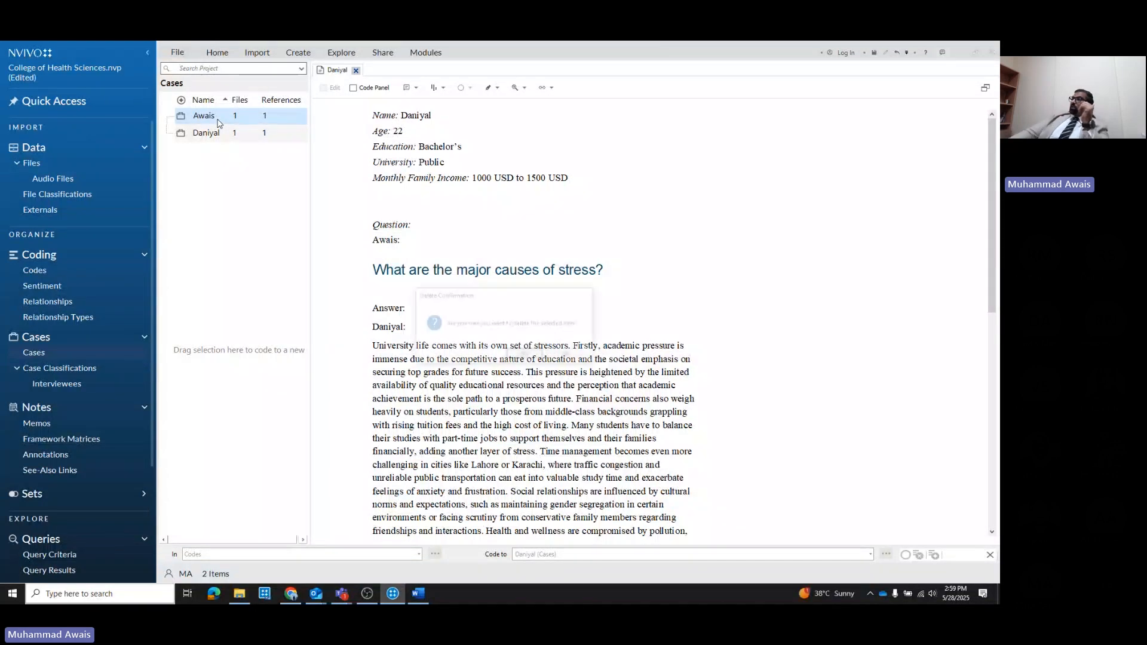
{"action": "key", "text": "Return"}
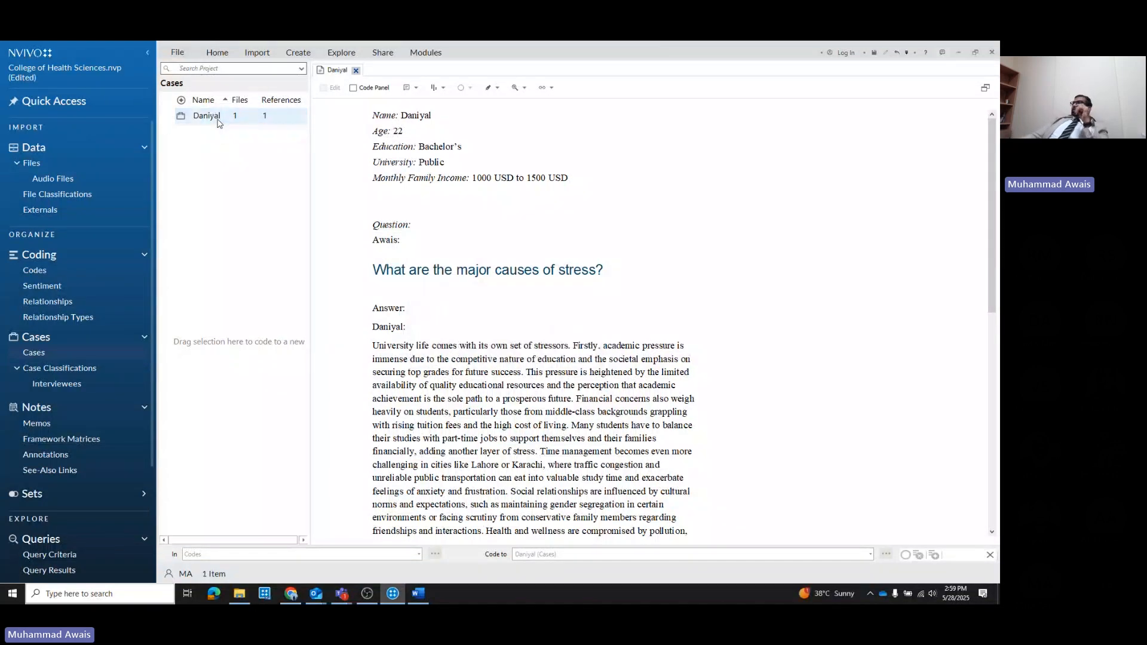
{"action": "left_click", "coordinate": [217, 122]}
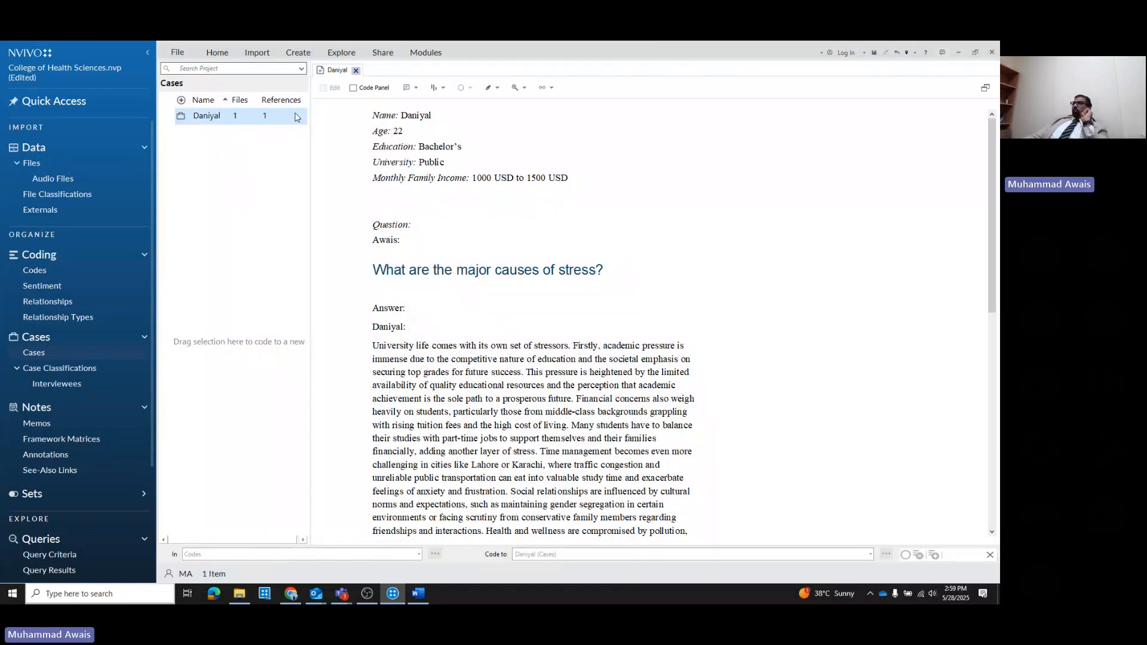
{"action": "left_click_drag", "start_coordinate": [310, 115], "coordinate": [463, 107]}
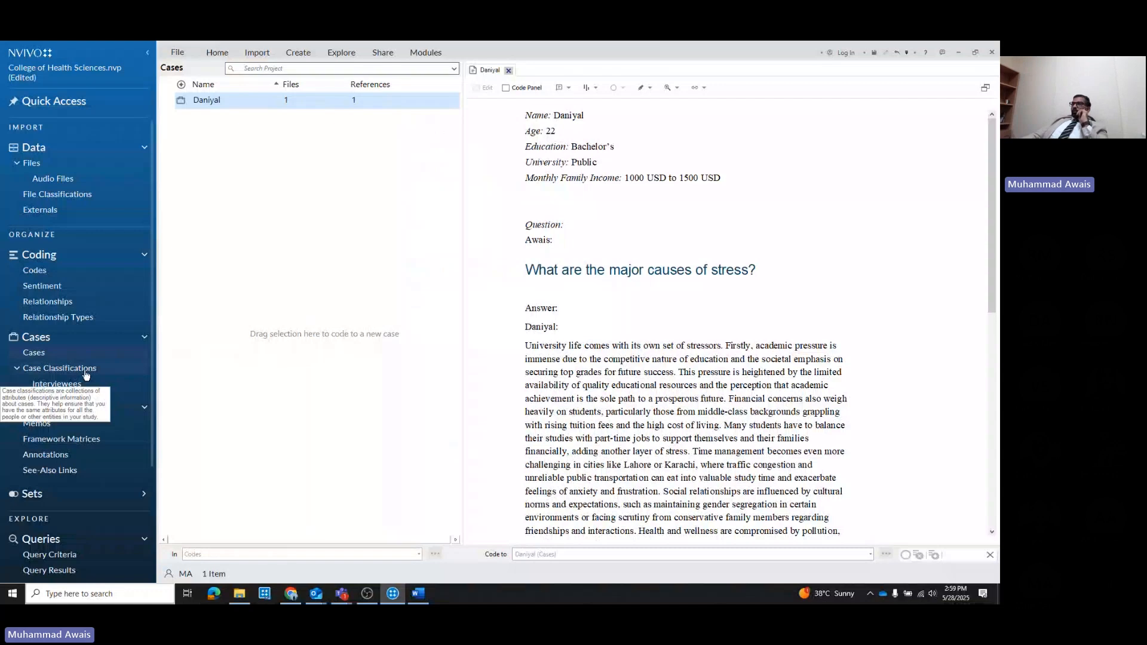
{"action": "right_click", "coordinate": [216, 100]}
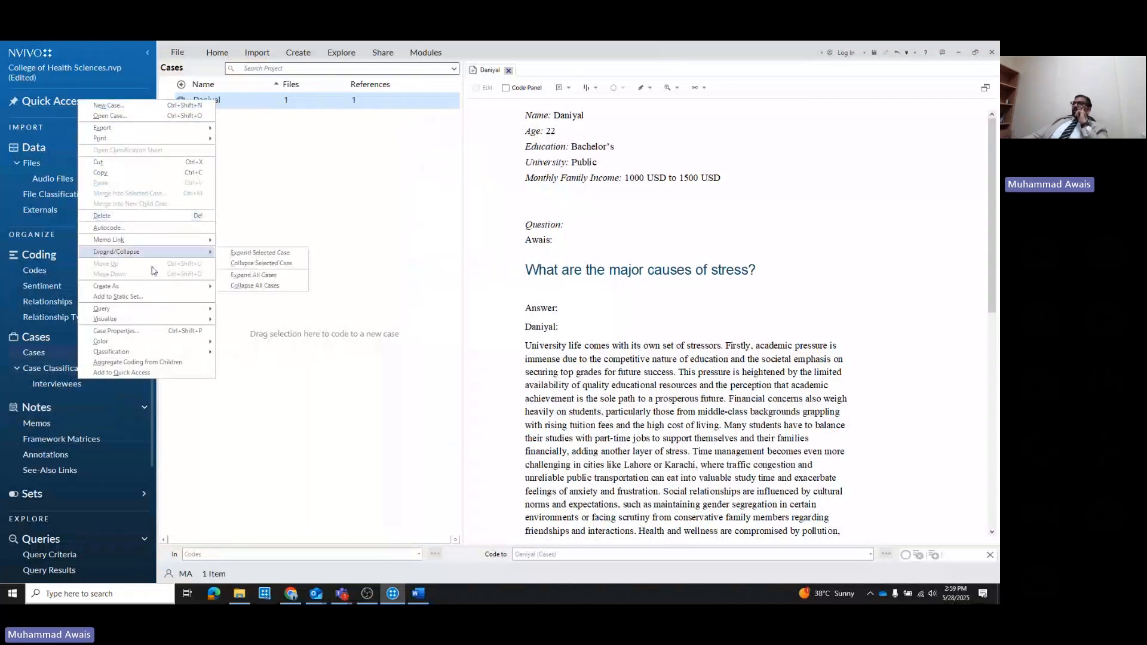
{"action": "left_click", "coordinate": [145, 332]}
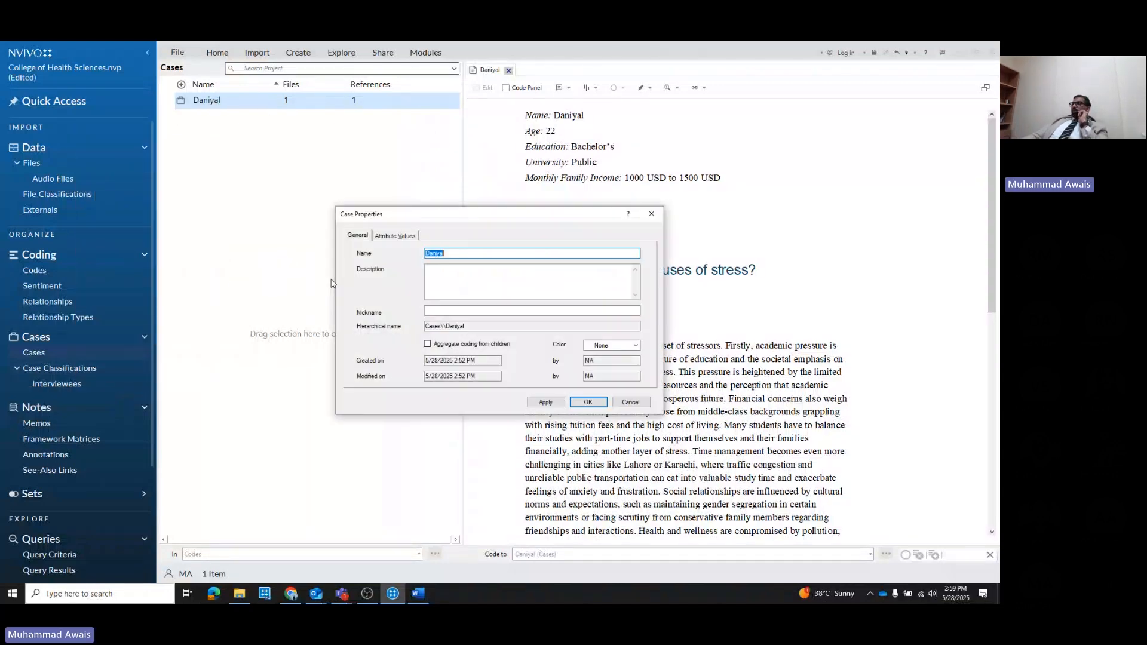
{"action": "left_click_drag", "start_coordinate": [410, 210], "coordinate": [194, 272]}
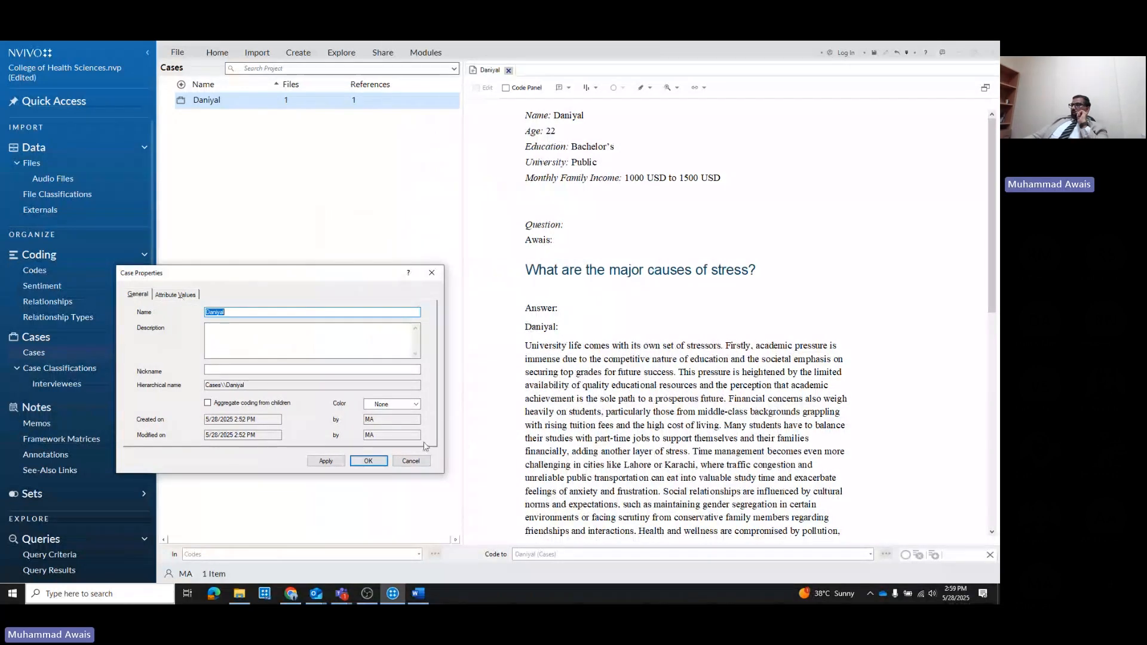
{"action": "left_click", "coordinate": [411, 460]}
Assign the Interviewees classification to the participant's case in its case properties
{"action": "right_click", "coordinate": [213, 102]}
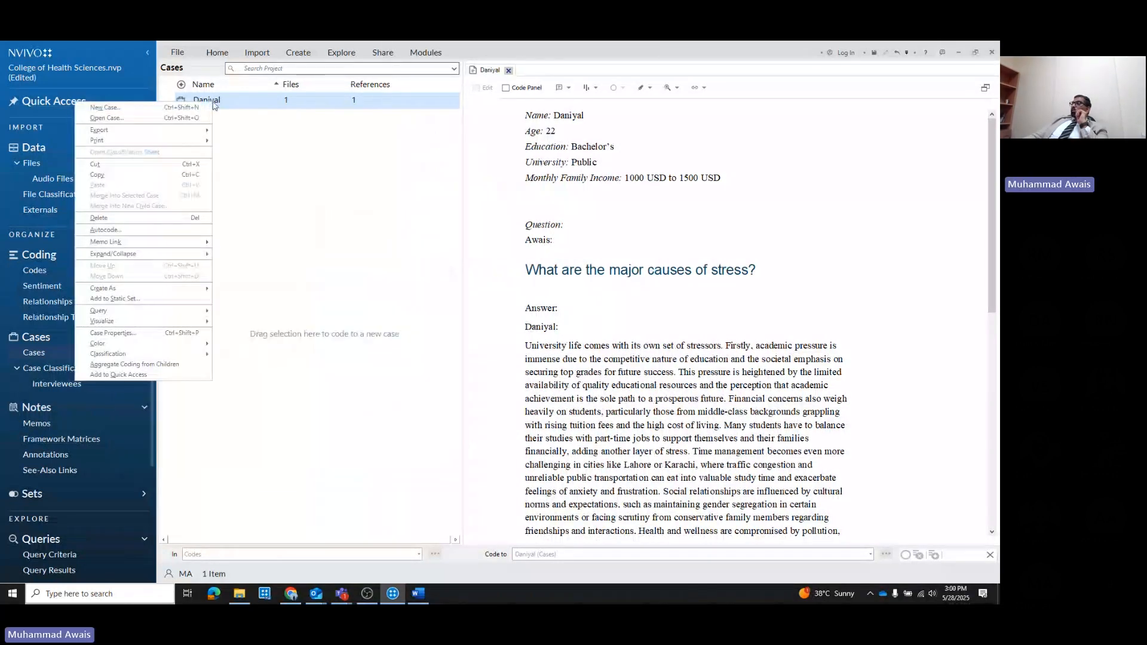
{"action": "left_click", "coordinate": [142, 334]}
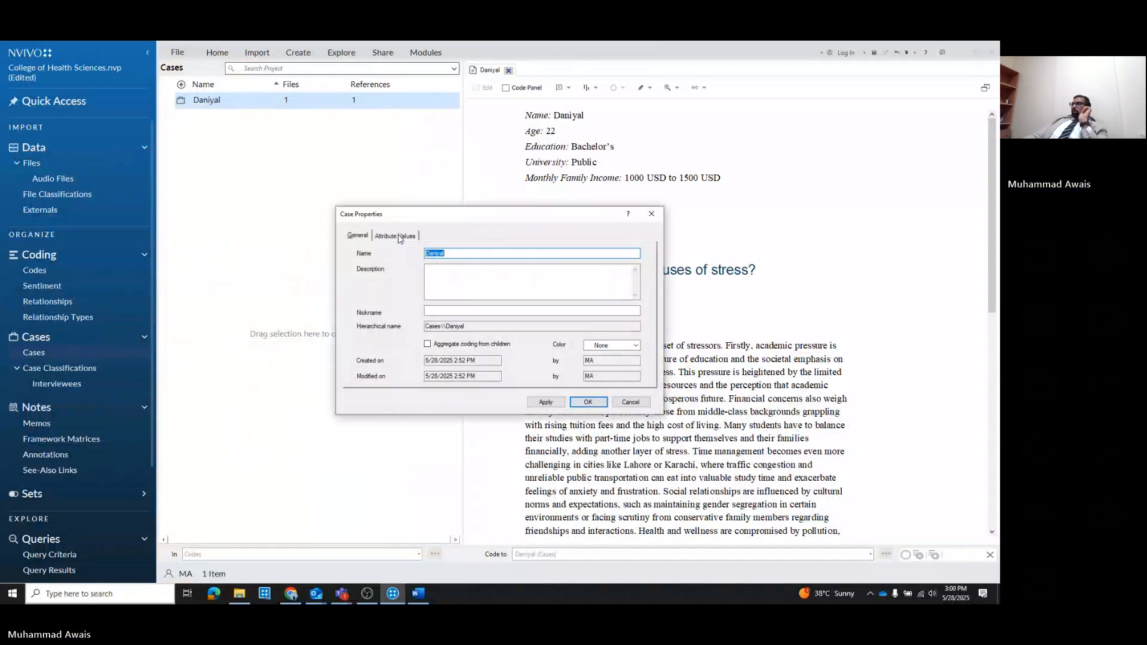
{"action": "left_click", "coordinate": [398, 238]}
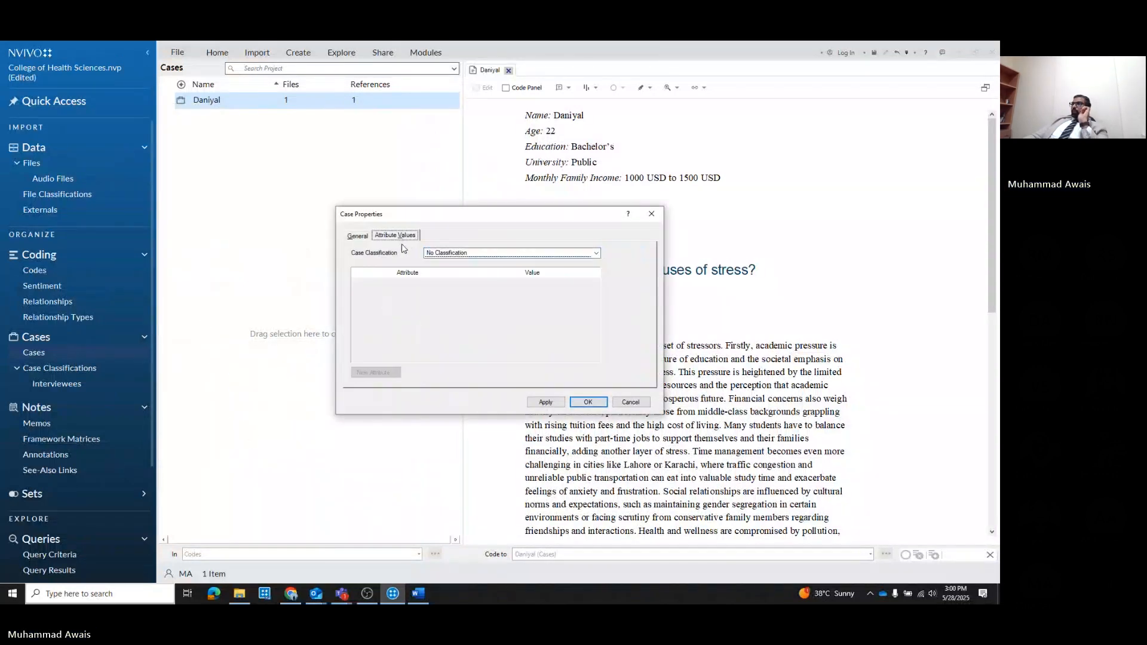
{"action": "left_click", "coordinate": [473, 255]}
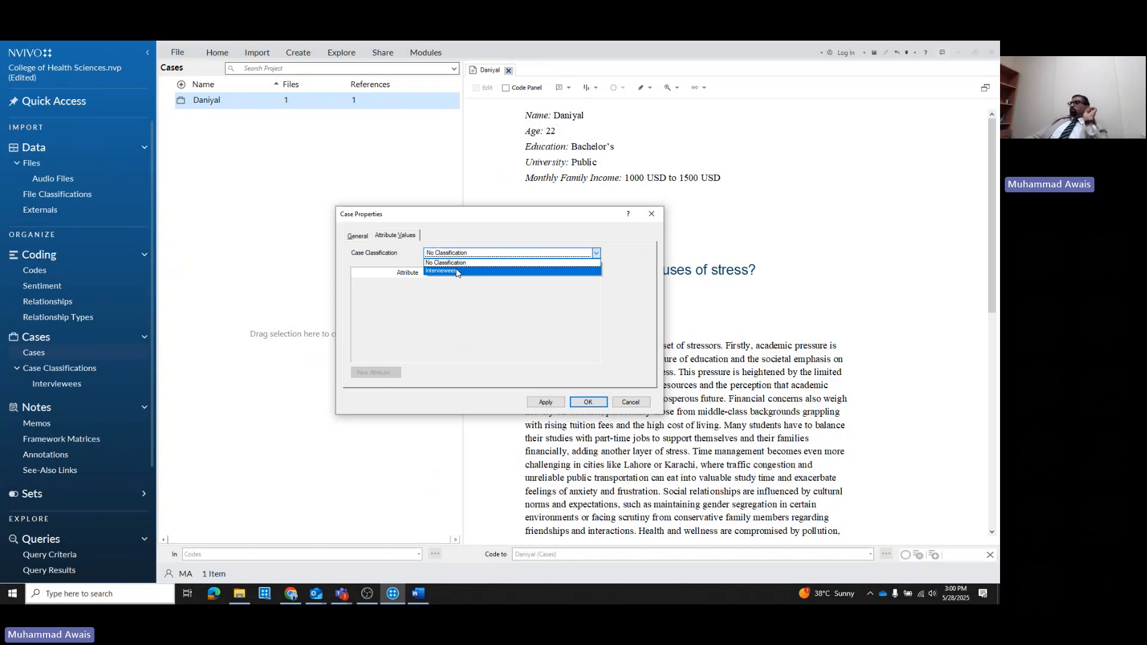
{"action": "left_click", "coordinate": [457, 272]}
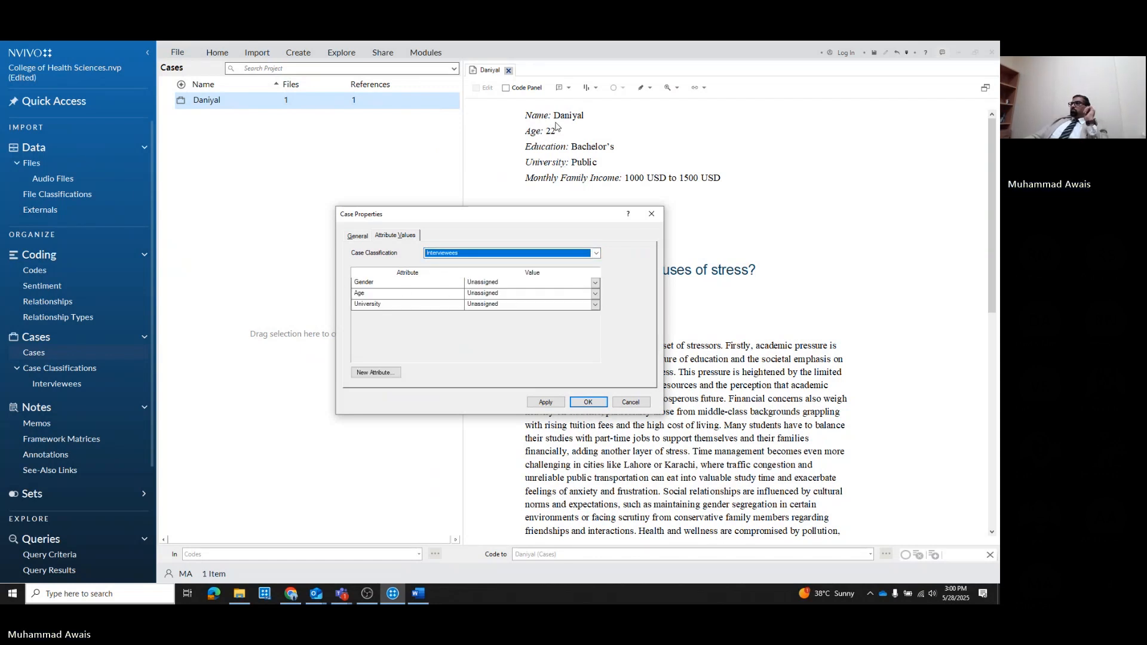
Set the case's attributes to Gender Male, Age 22 and University Public, and save them
{"action": "left_click", "coordinate": [595, 282]}
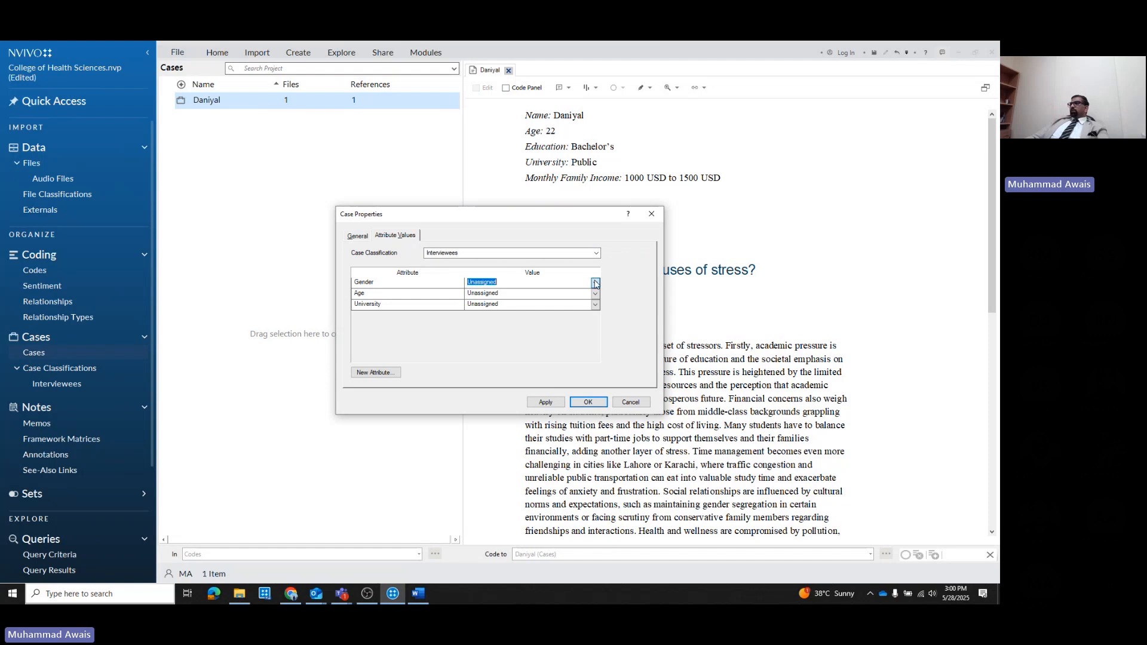
{"action": "left_click", "coordinate": [478, 307]}
{"action": "left_click", "coordinate": [595, 294]}
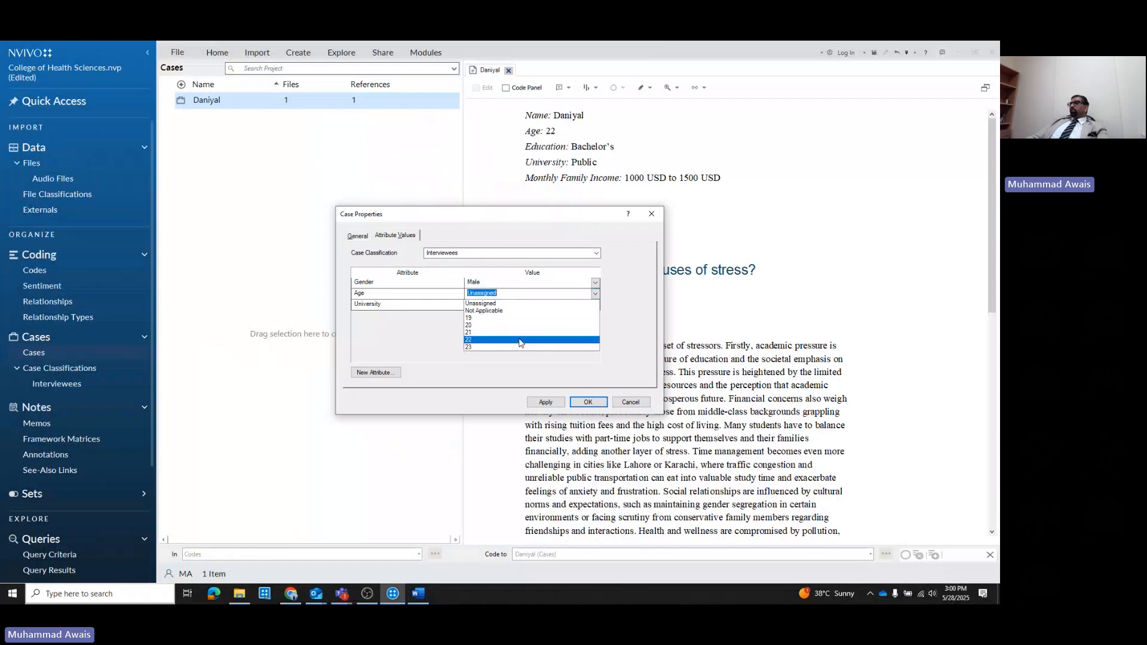
{"action": "left_click", "coordinate": [519, 340]}
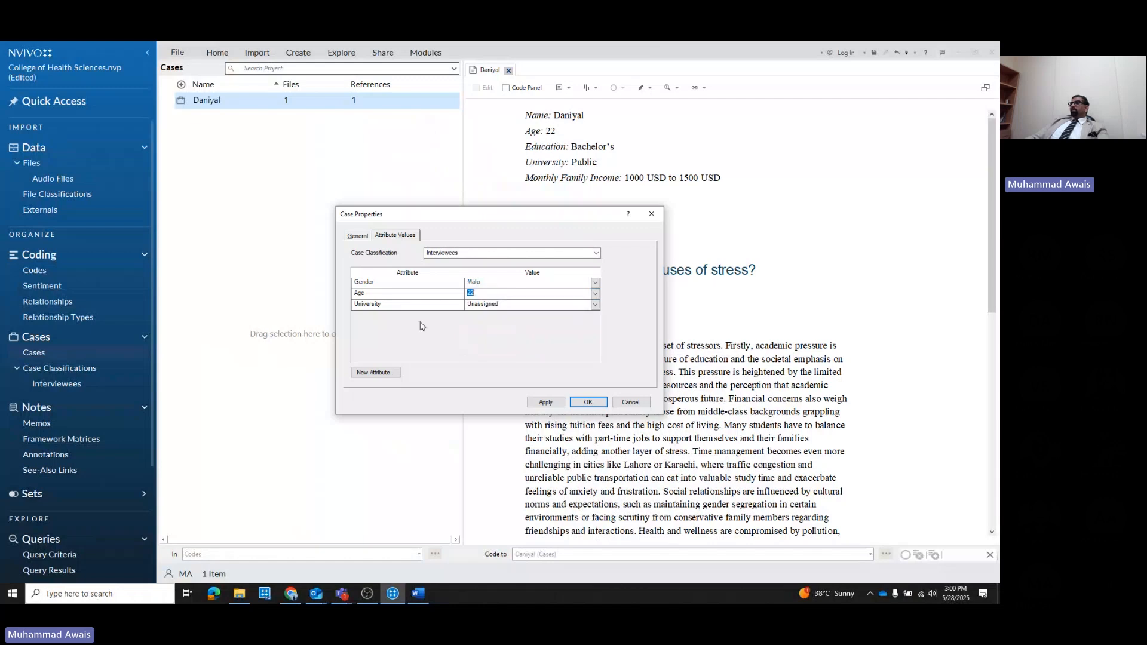
{"action": "left_click", "coordinate": [596, 305]}
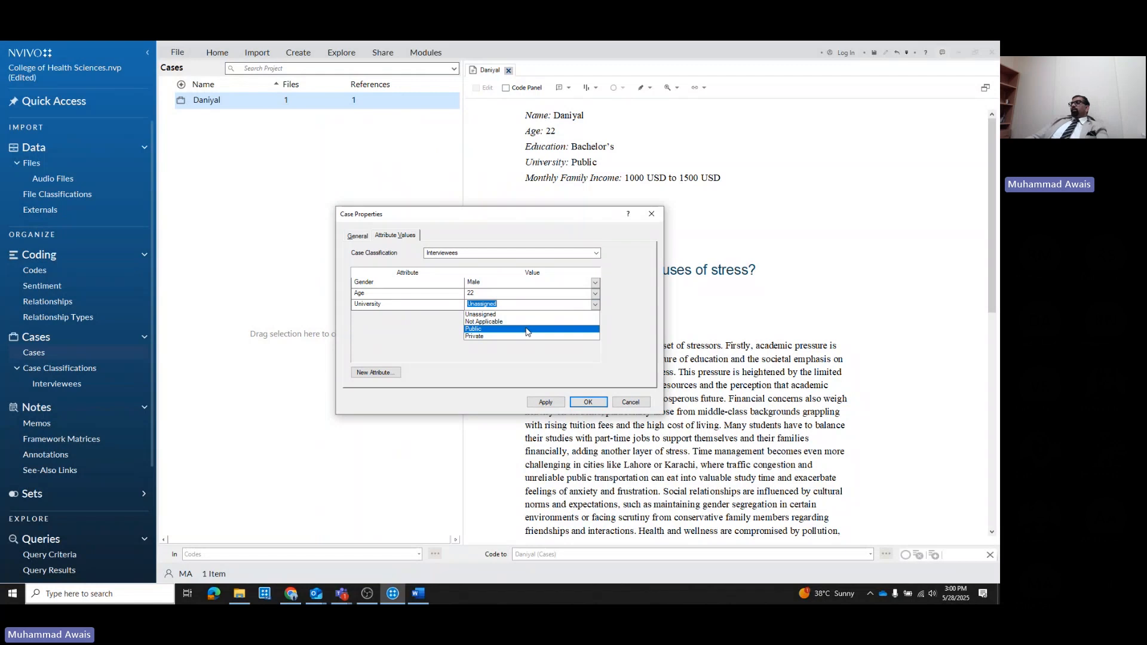
{"action": "left_click", "coordinate": [526, 329]}
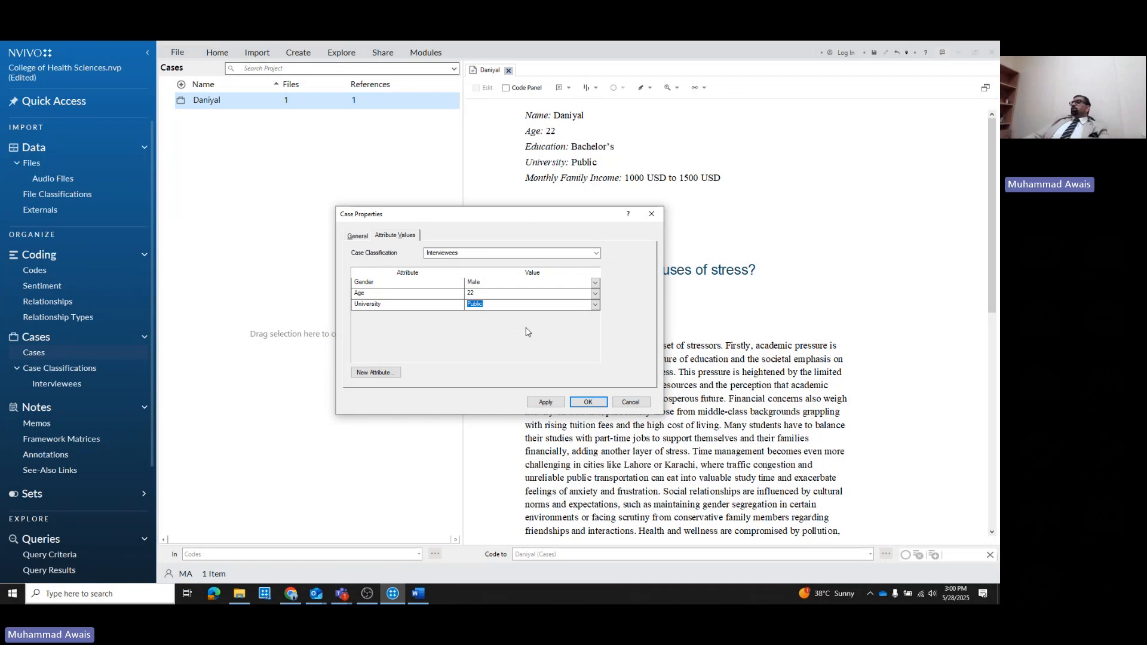
{"action": "left_click", "coordinate": [584, 404]}
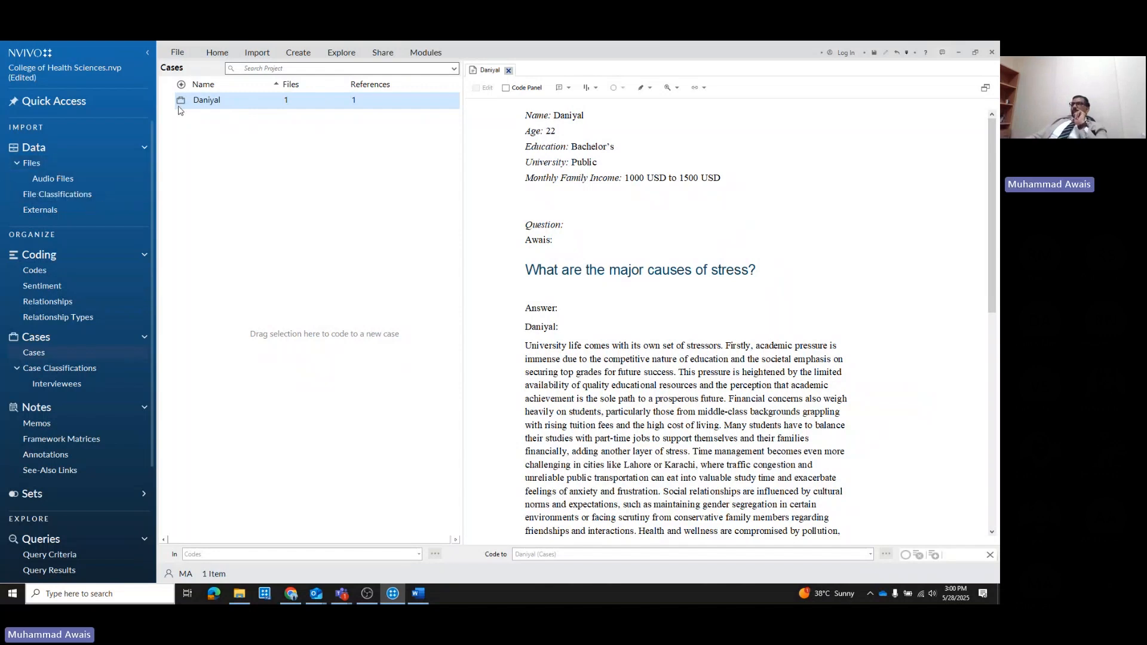
Examine the autocoding methods offered for the participant's interview file, and leave the Autocode Wizard without running it
{"action": "left_click", "coordinate": [217, 55]}
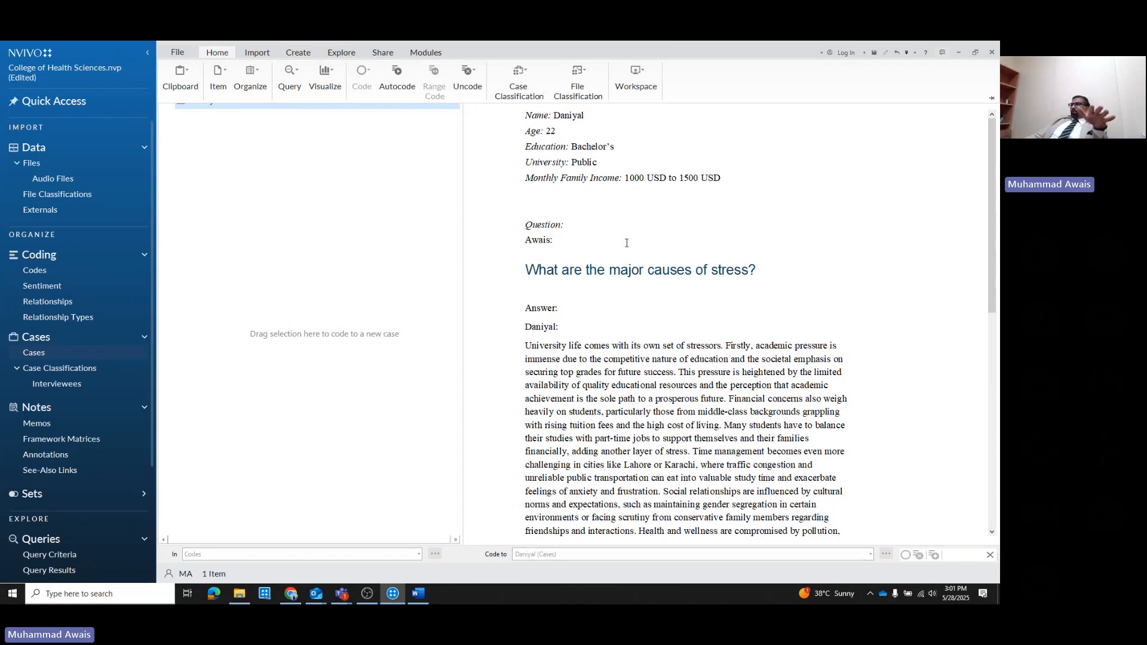
{"action": "left_click", "coordinate": [41, 357]}
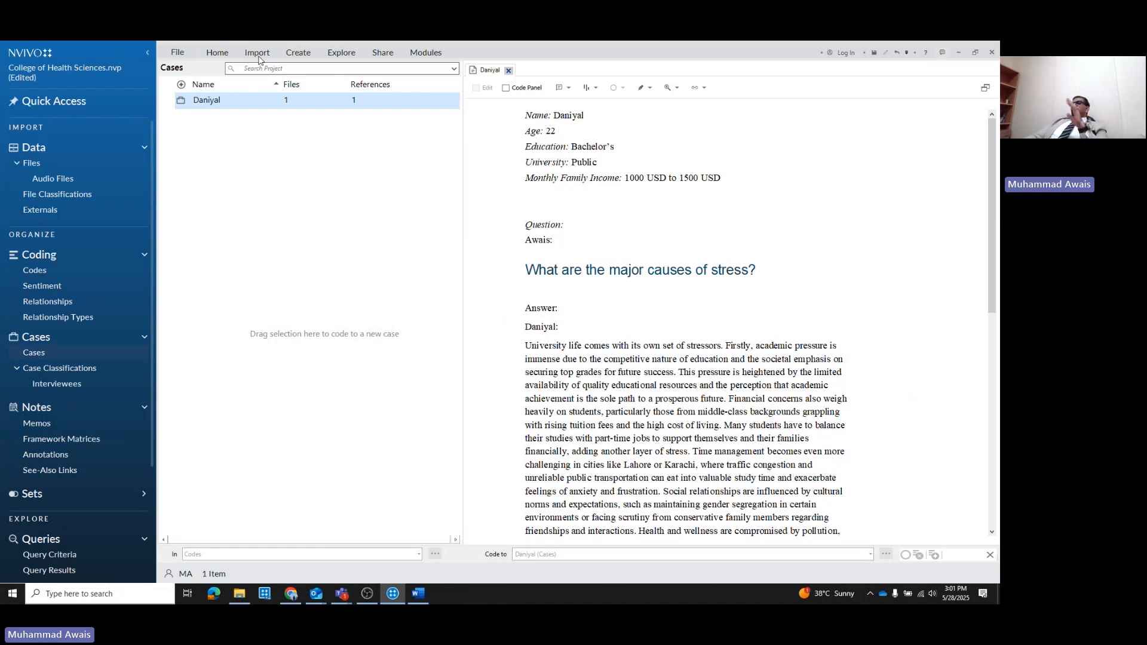
{"action": "left_click", "coordinate": [50, 166]}
{"action": "right_click", "coordinate": [238, 101]}
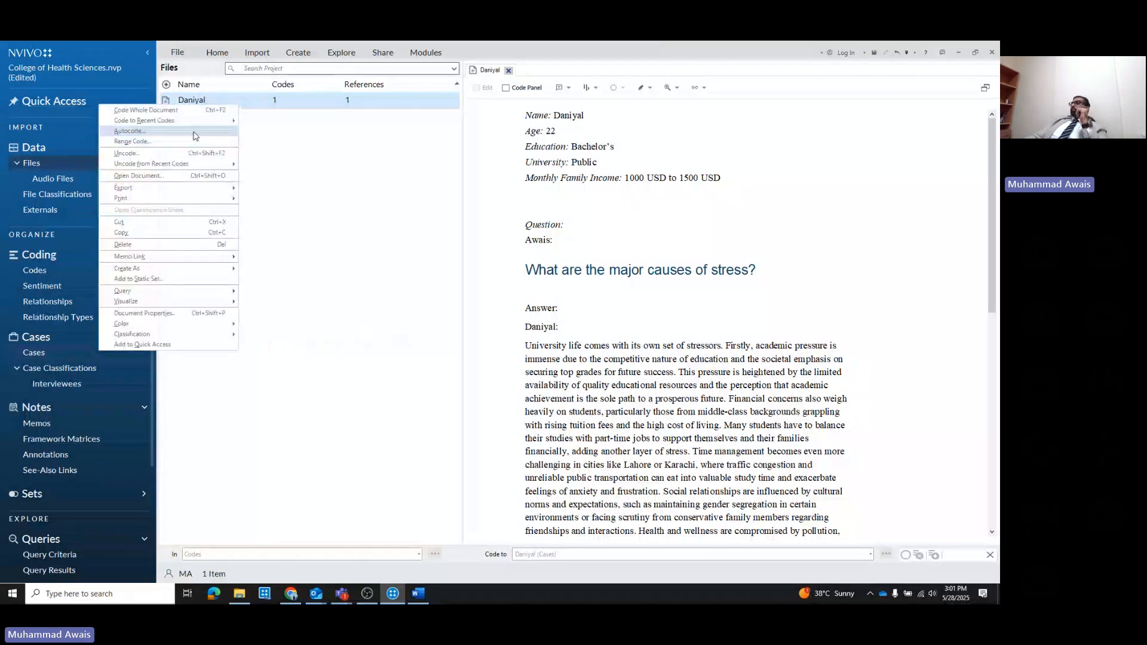
{"action": "left_click", "coordinate": [130, 130]}
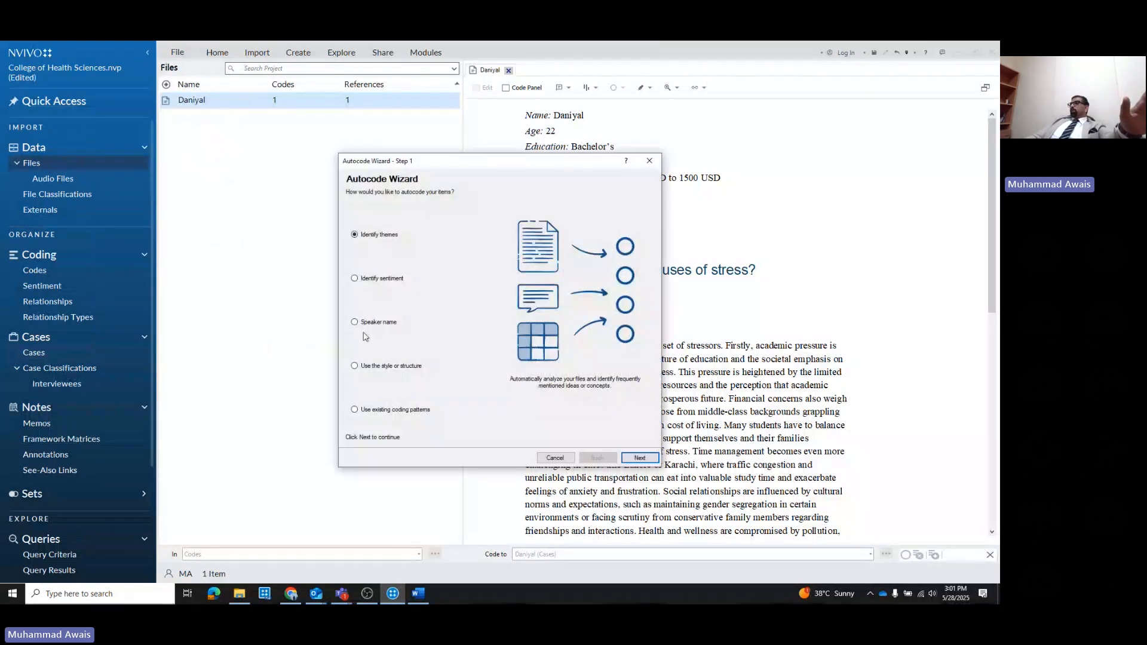
{"action": "left_click", "coordinate": [554, 458]}
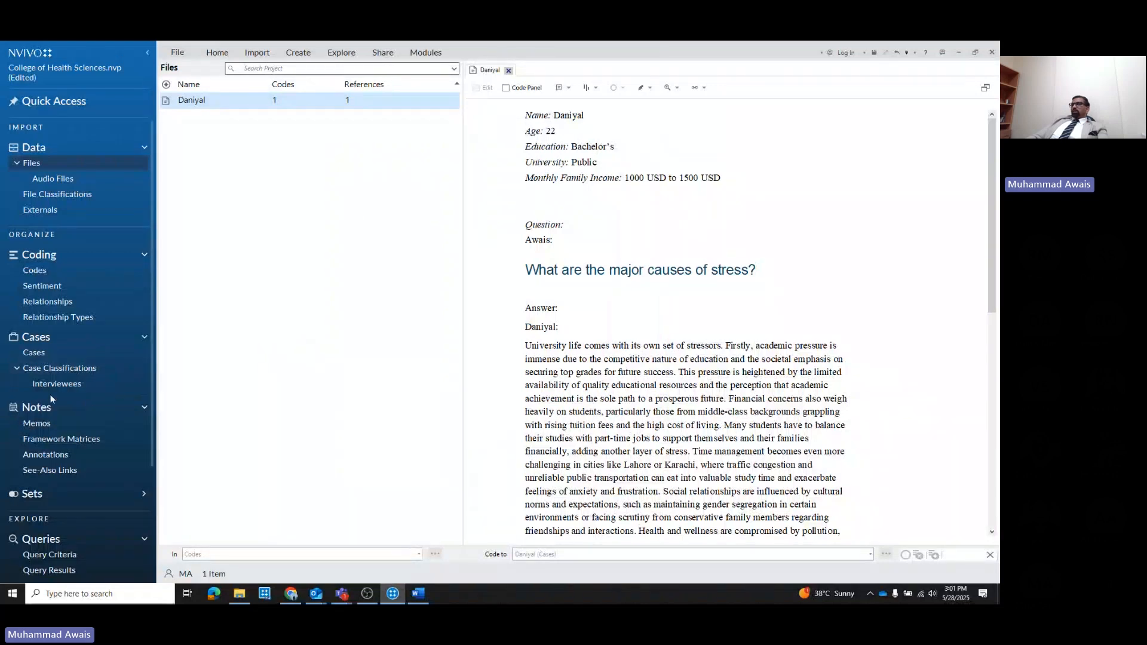
Review the Interviewees classification's attributes, and close the interview document to view the case list at full width
{"action": "left_click", "coordinate": [62, 372]}
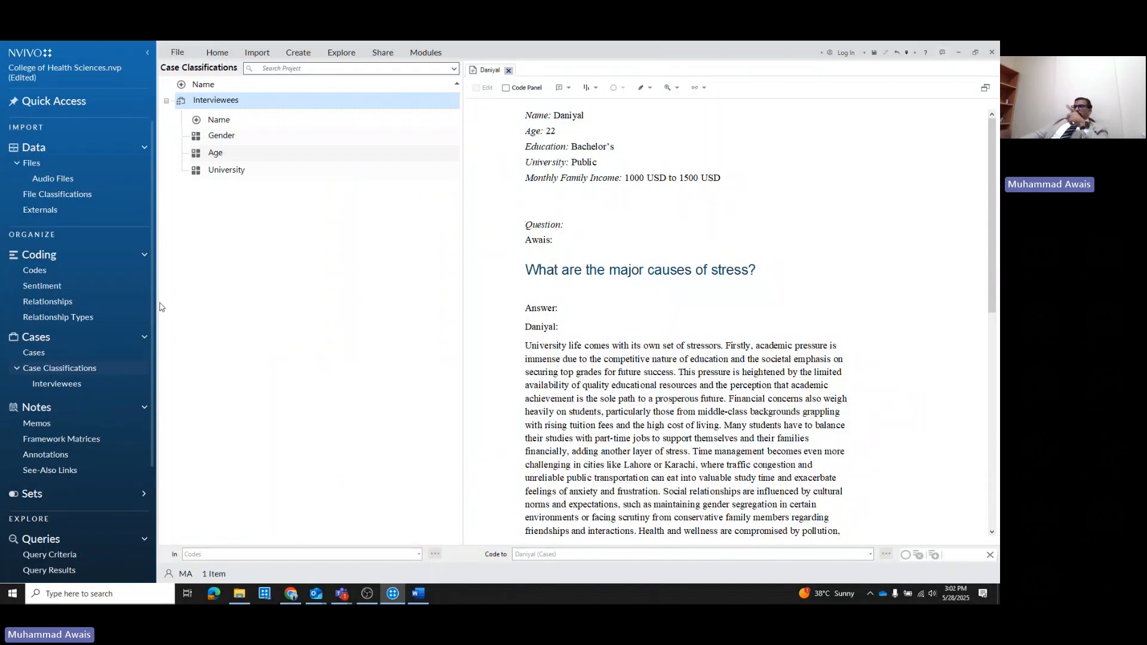
{"action": "left_click", "coordinate": [69, 353]}
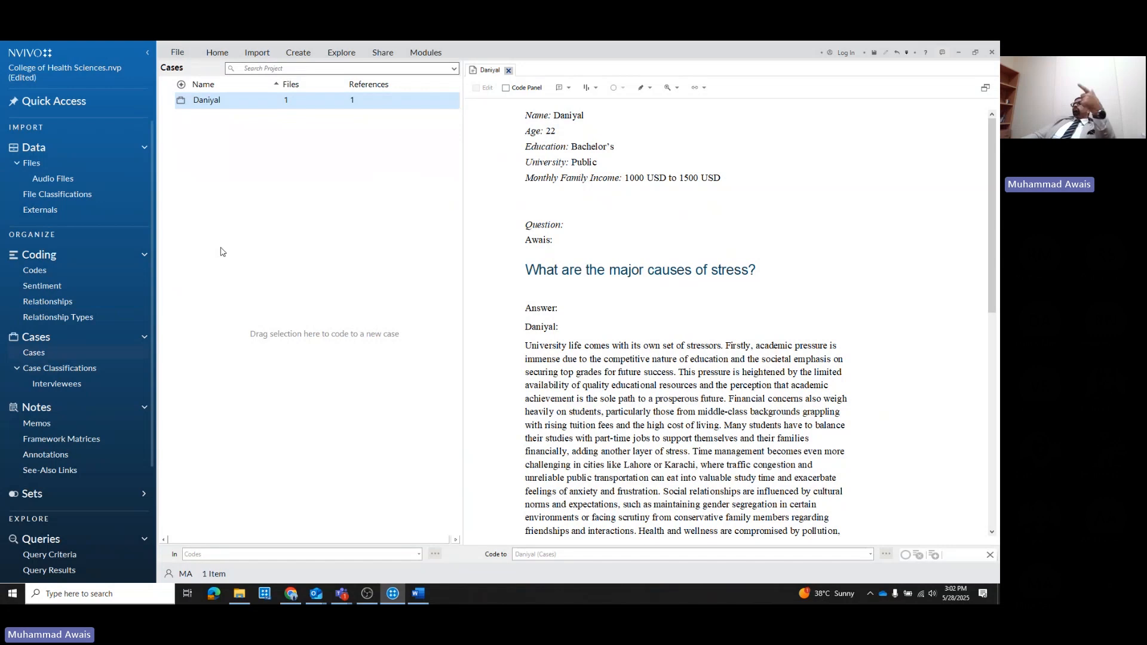
{"action": "left_click", "coordinate": [508, 71]}
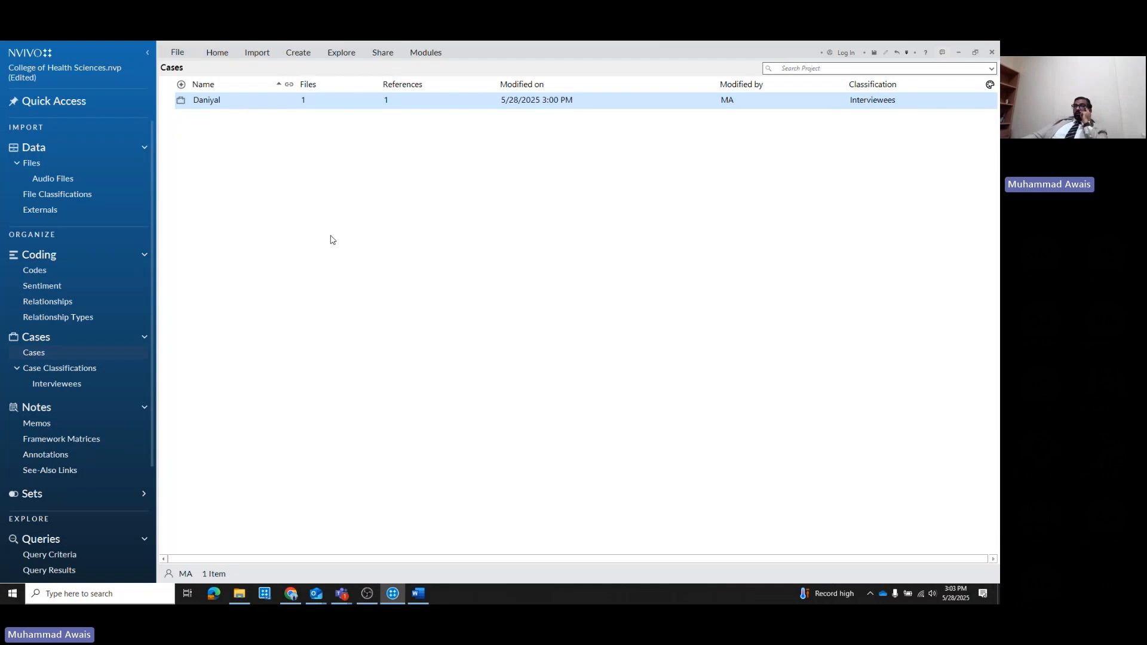
Look at the Codes area, and reopen the participant's interview document at the question about major causes of stress
{"action": "left_click", "coordinate": [56, 271]}
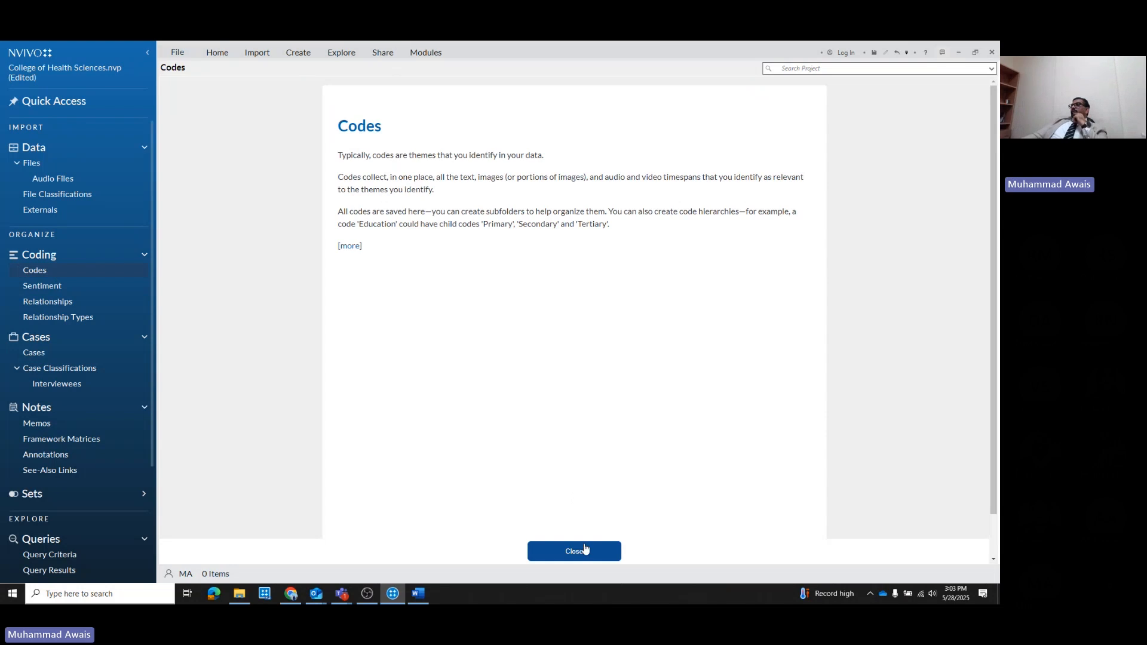
{"action": "left_click", "coordinate": [586, 550]}
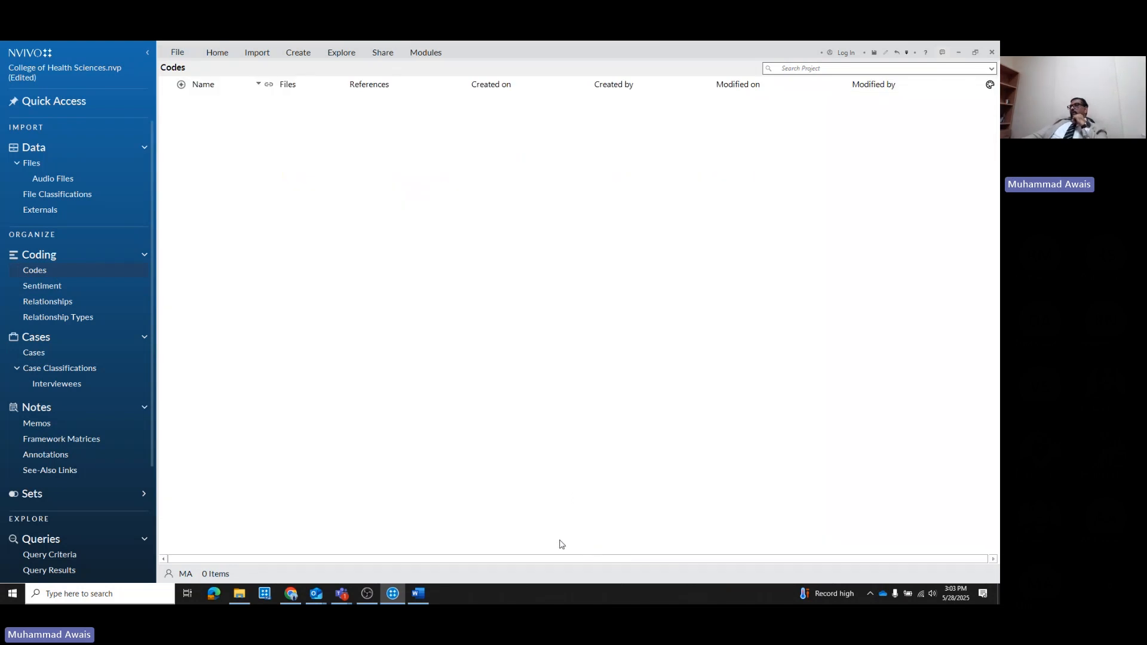
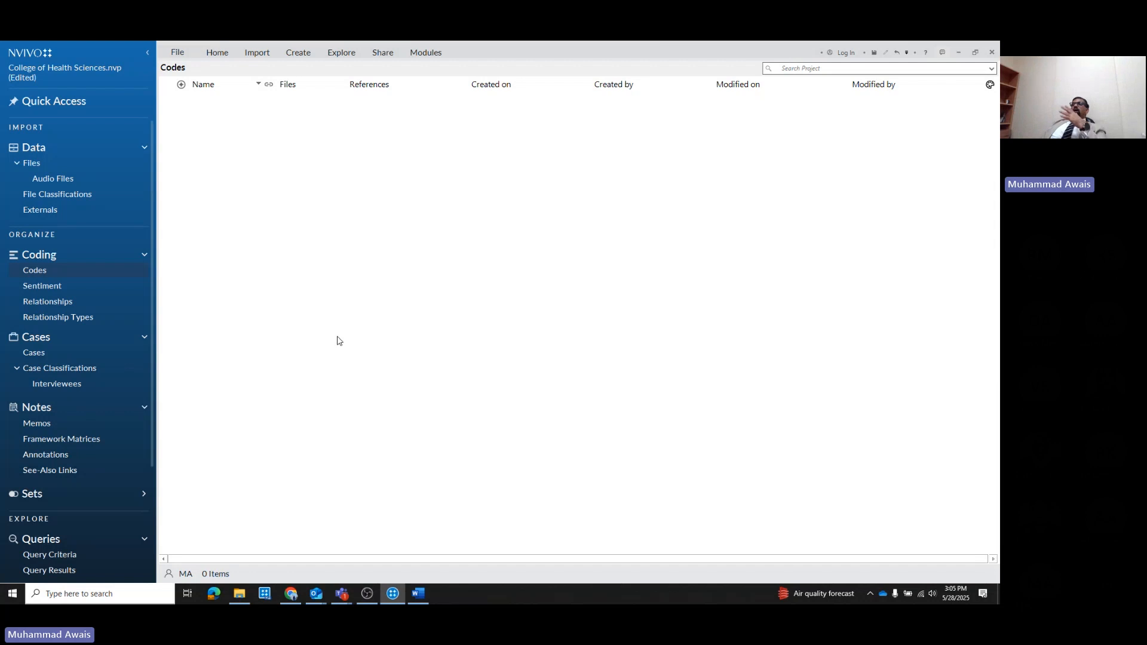
{"action": "left_click", "coordinate": [39, 169]}
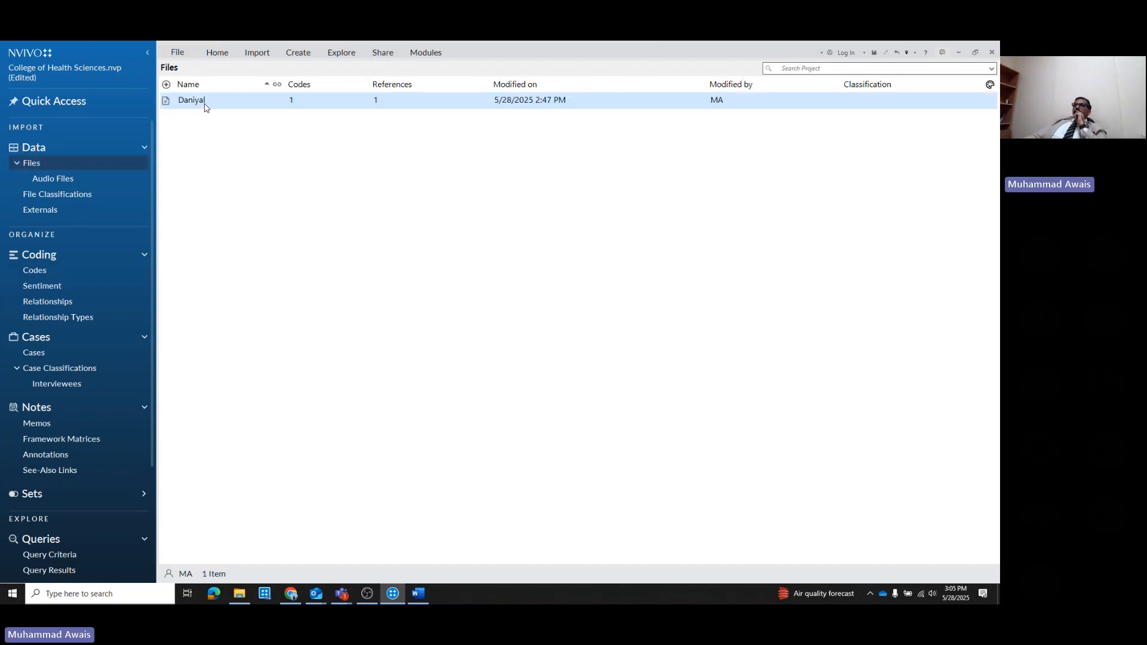
{"action": "double_click", "coordinate": [205, 102]}
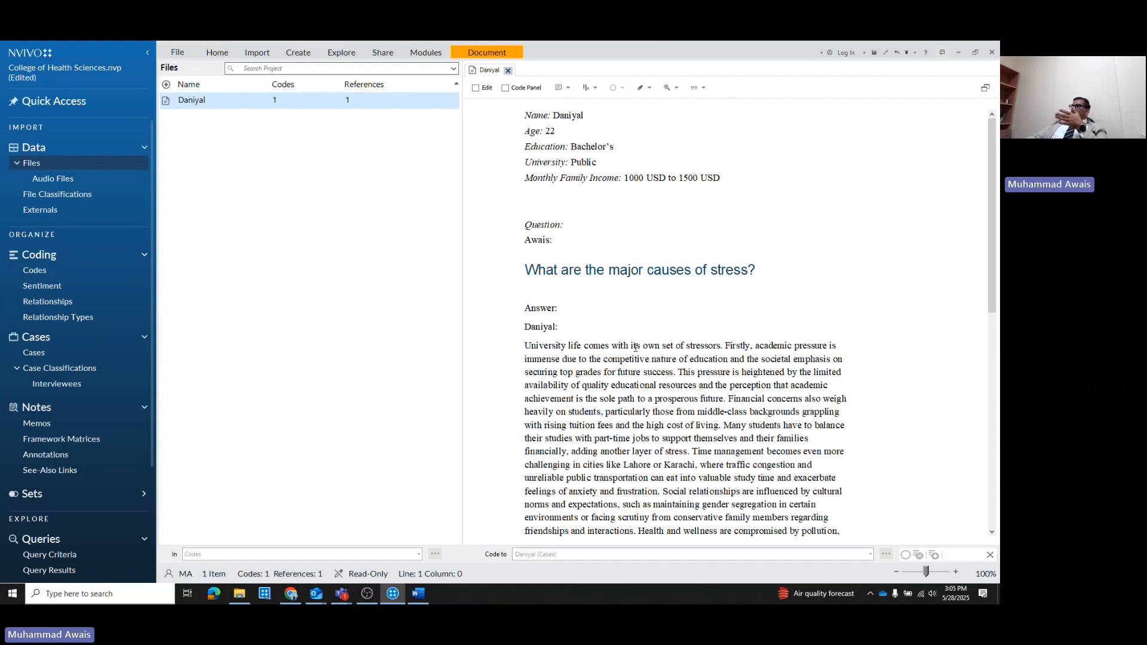
{"action": "scroll", "coordinate": [634, 347], "scroll_direction": "down", "scroll_amount": 2}
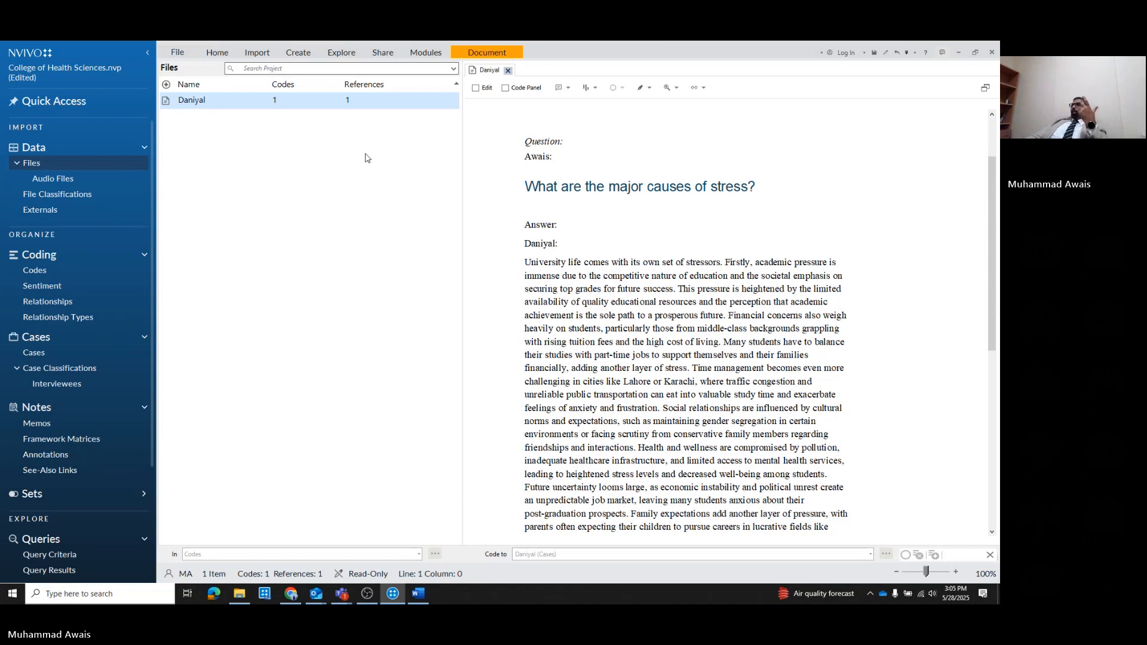
Create a code named Academic Pressure in the project's Codes, and widen the name column to show its full name
{"action": "left_click", "coordinate": [65, 276]}
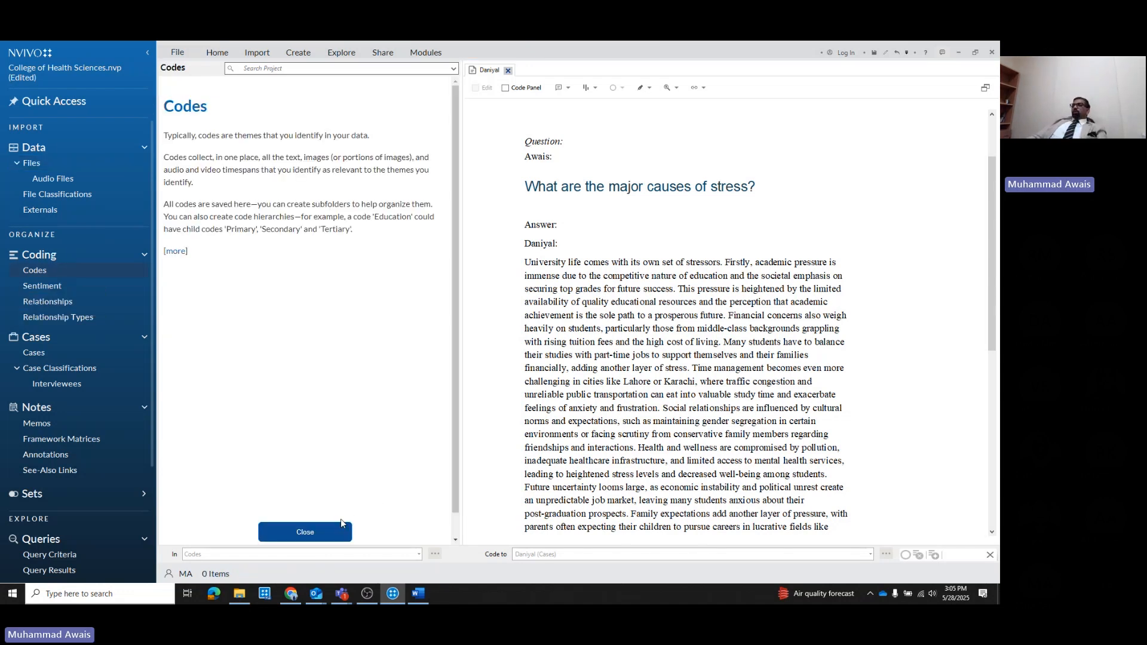
{"action": "left_click", "coordinate": [341, 524]}
{"action": "right_click", "coordinate": [167, 203]}
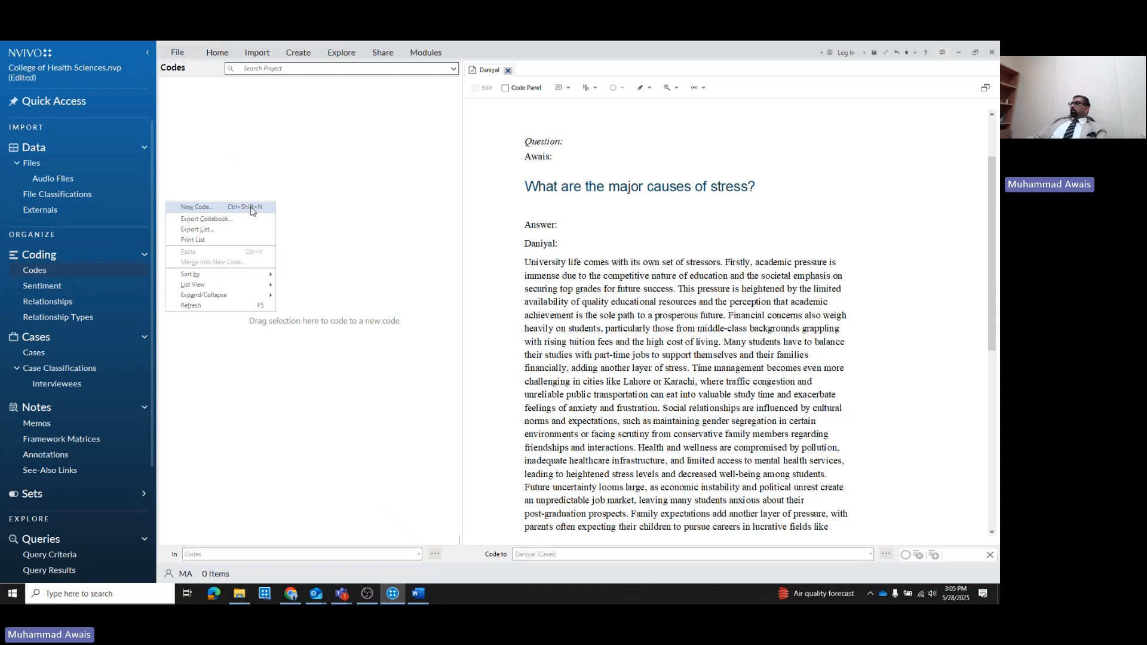
{"action": "left_click", "coordinate": [251, 207]}
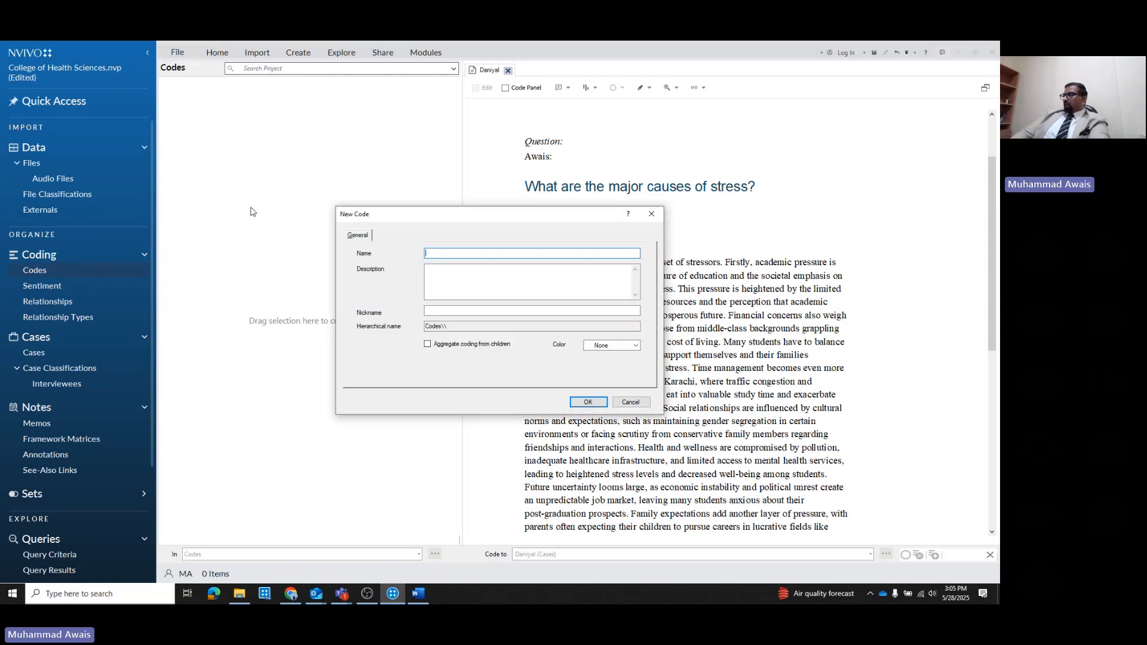
{"action": "type", "text": "Acade"}
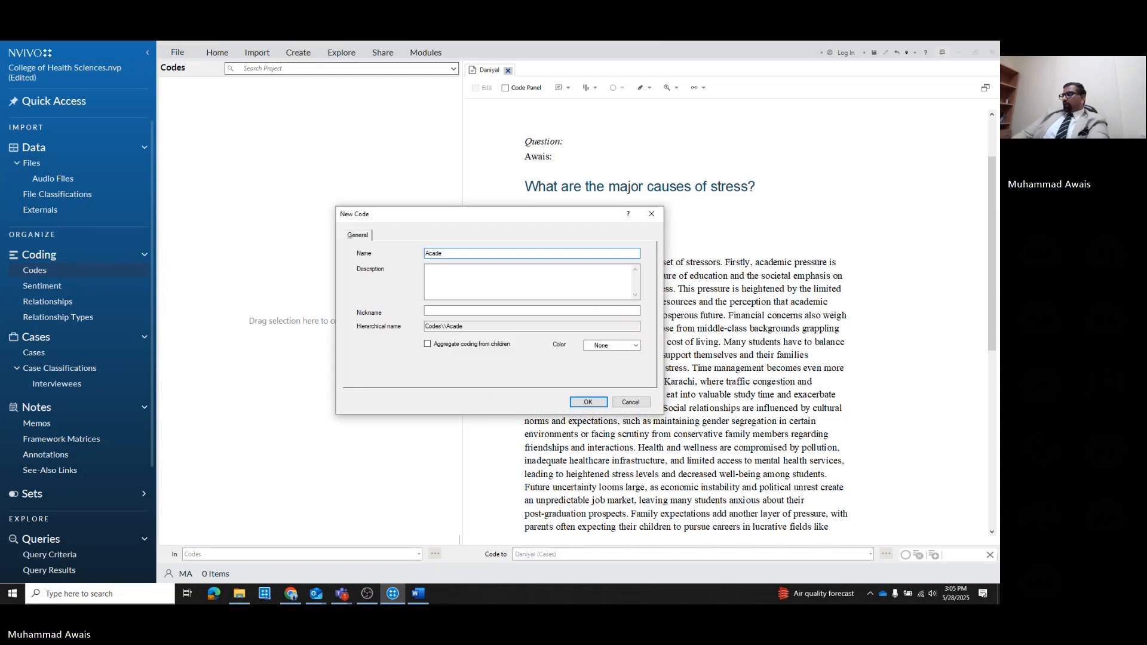
{"action": "type", "text": "mic Pressure"}
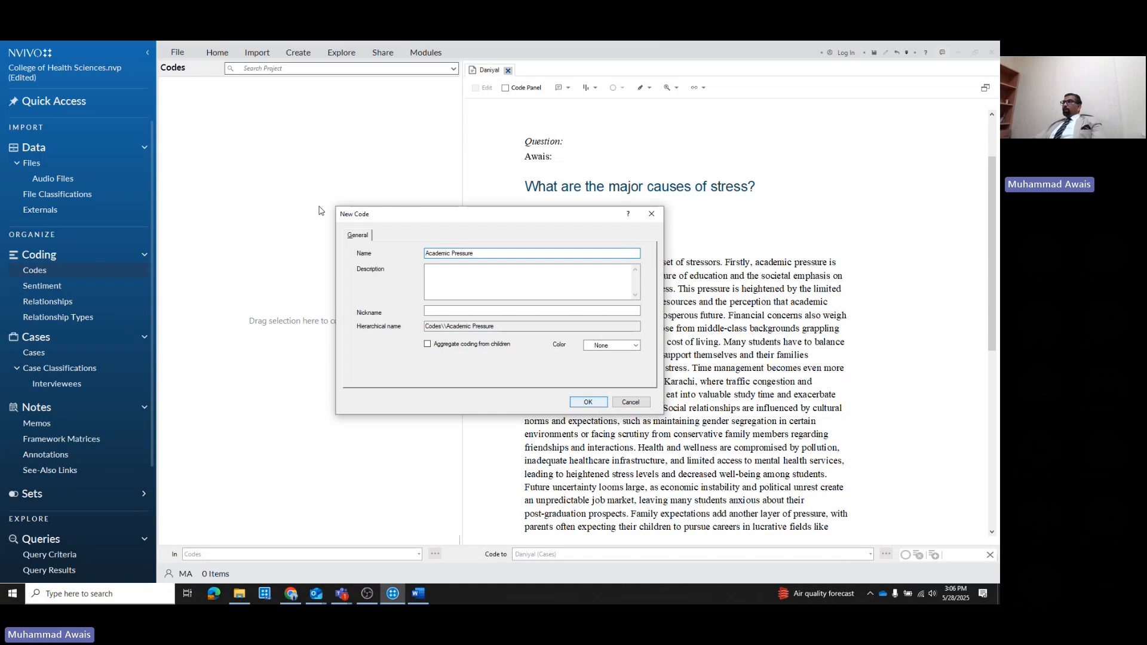
{"action": "left_click", "coordinate": [594, 403]}
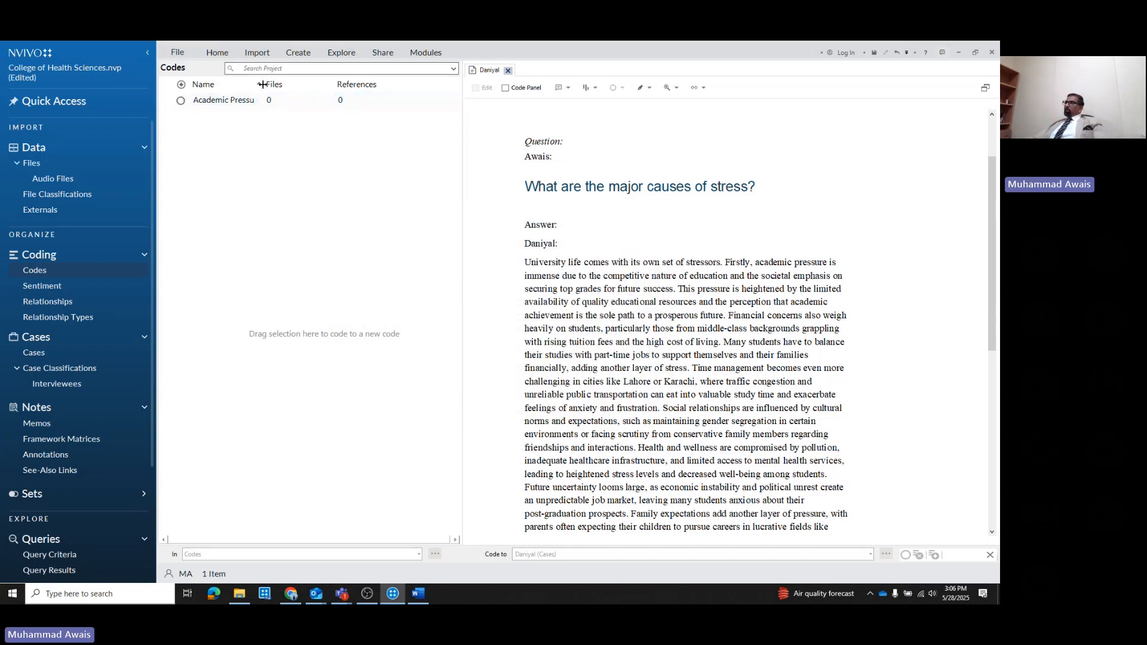
{"action": "left_click_drag", "start_coordinate": [264, 85], "coordinate": [302, 85]}
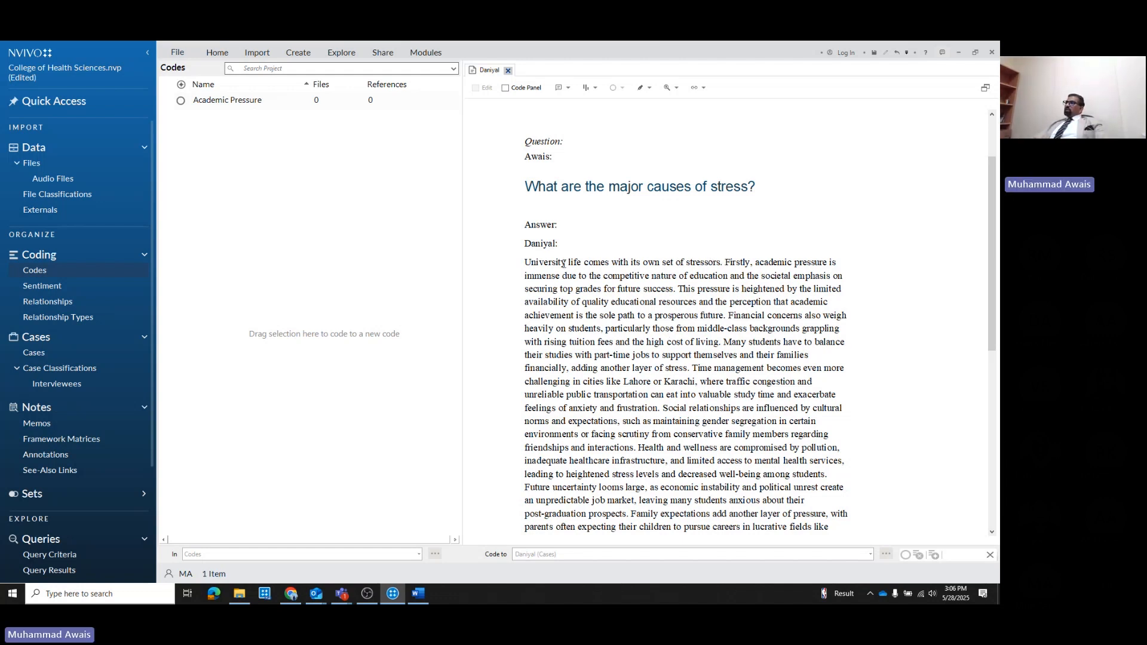
Code the answer's sentence beginning "Firstly, academic pressure is immense" to the Academic Pressure code
{"action": "left_click_drag", "start_coordinate": [525, 262], "coordinate": [675, 290]}
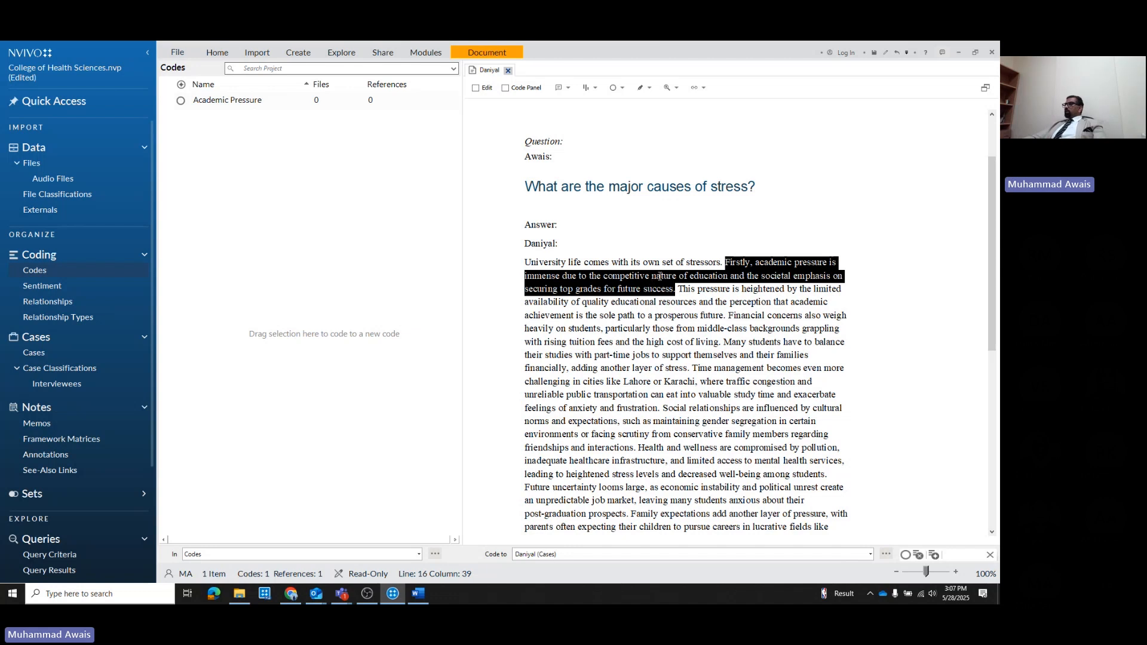
{"action": "left_click_drag", "start_coordinate": [660, 276], "coordinate": [236, 84]}
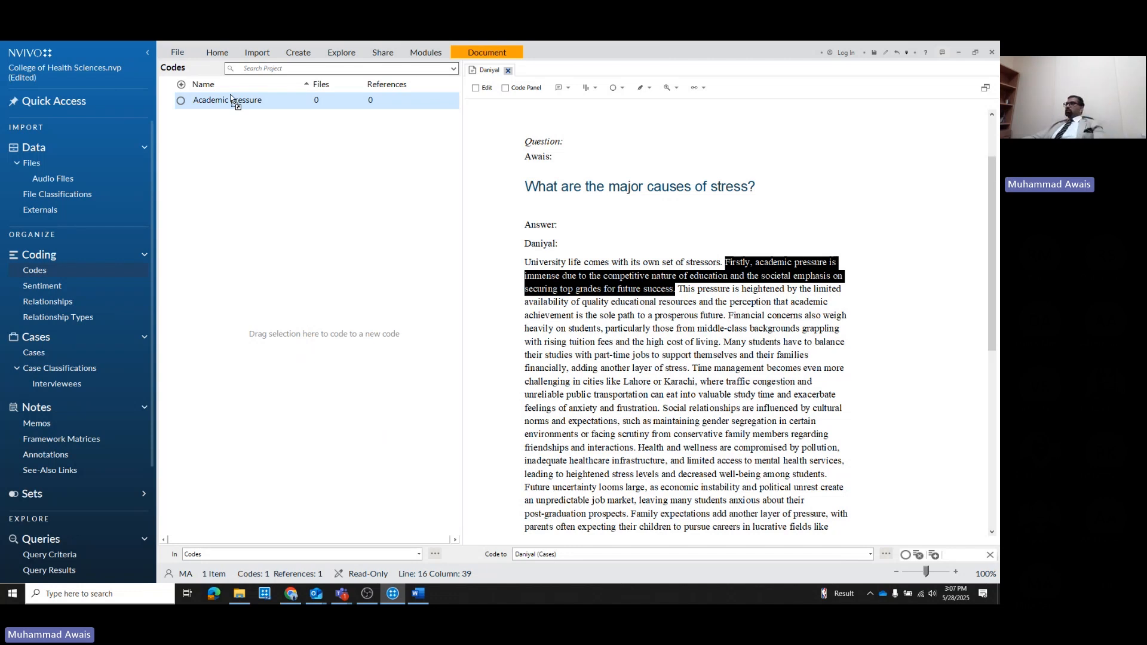
{"action": "left_click_drag", "start_coordinate": [233, 100], "coordinate": [233, 101]}
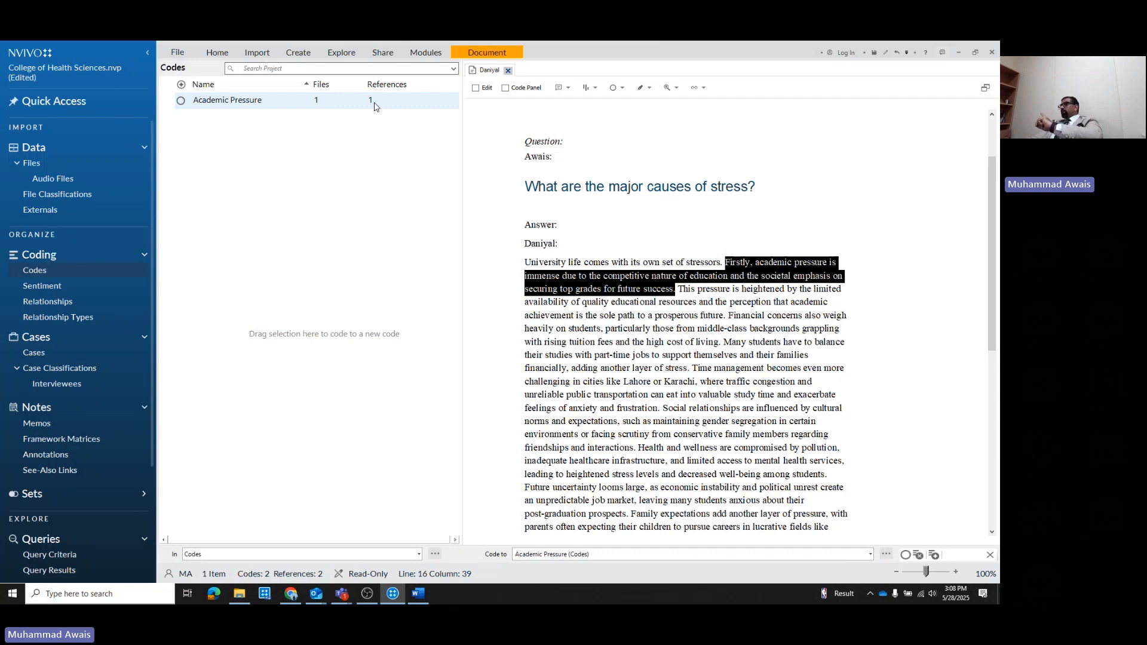
Code the word "This" in the following sentence to Academic Pressure, and select that whole sentence ending in "prosperous future"
{"action": "double_click", "coordinate": [687, 289]}
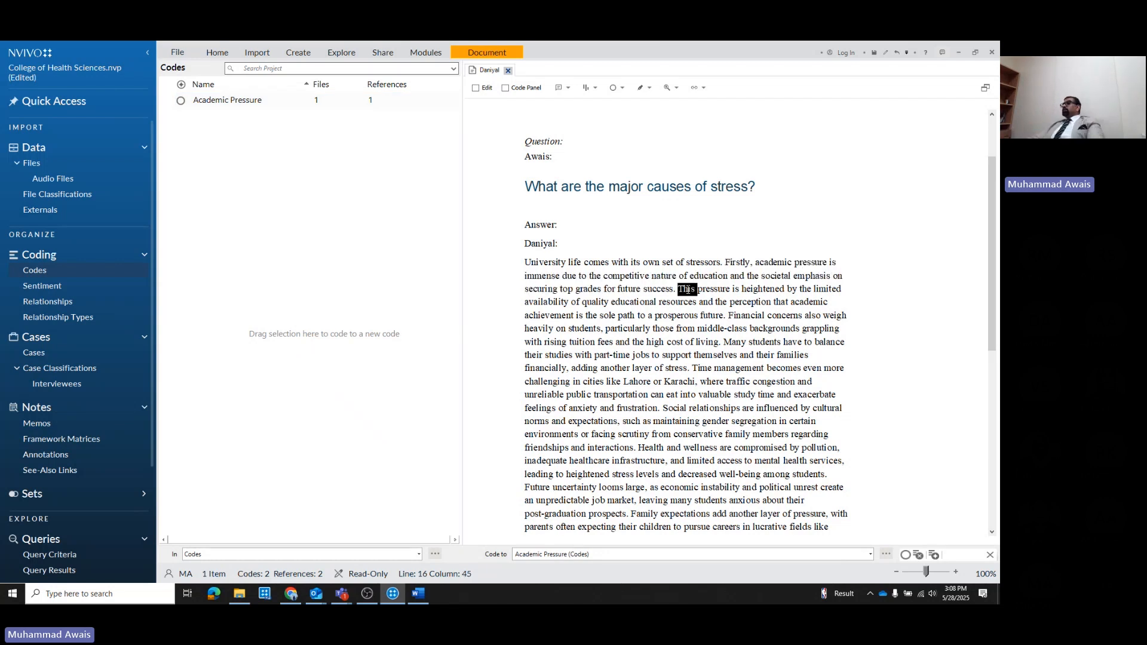
{"action": "left_click_drag", "start_coordinate": [687, 289], "coordinate": [313, 104]}
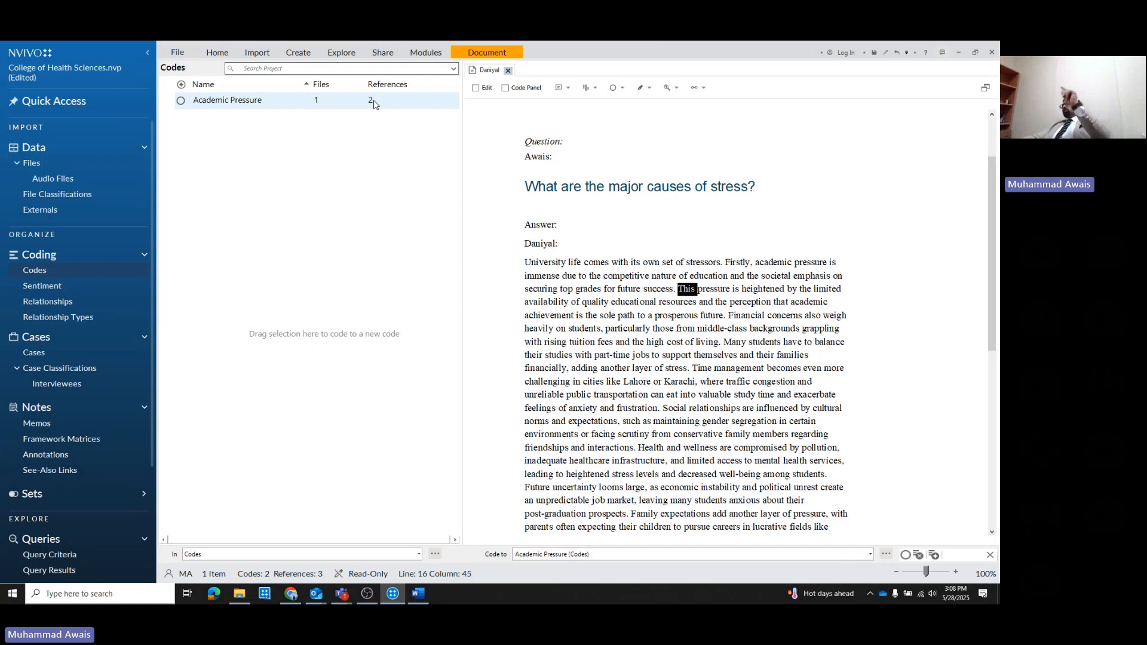
{"action": "left_click", "coordinate": [679, 289]}
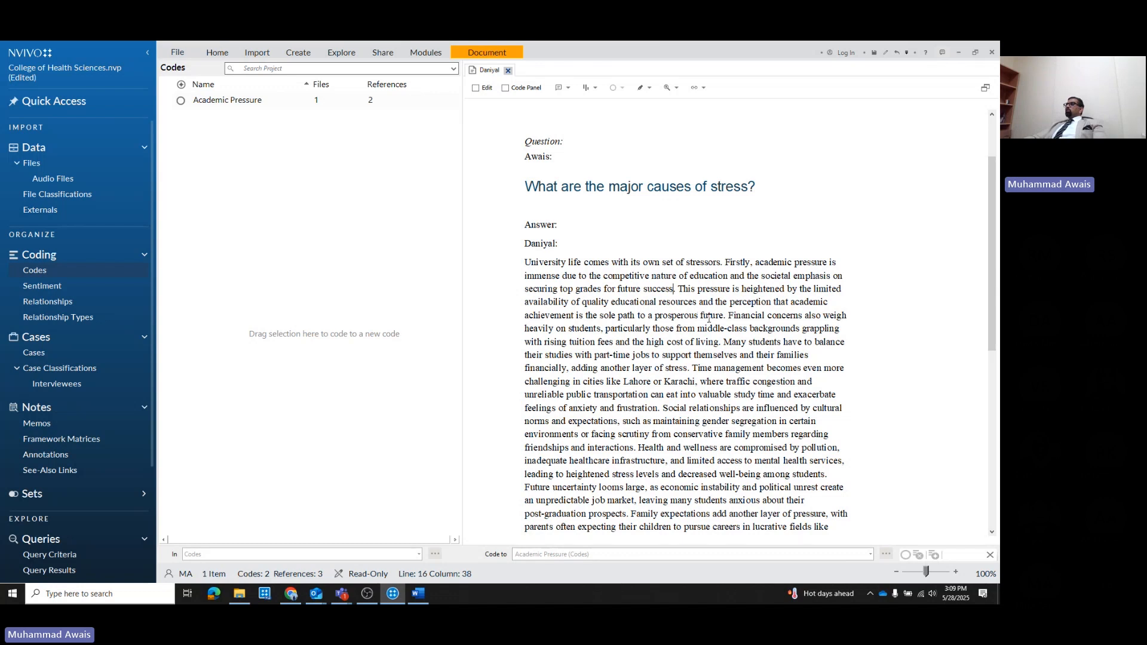
{"action": "left_click_drag", "start_coordinate": [725, 315], "coordinate": [679, 289]}
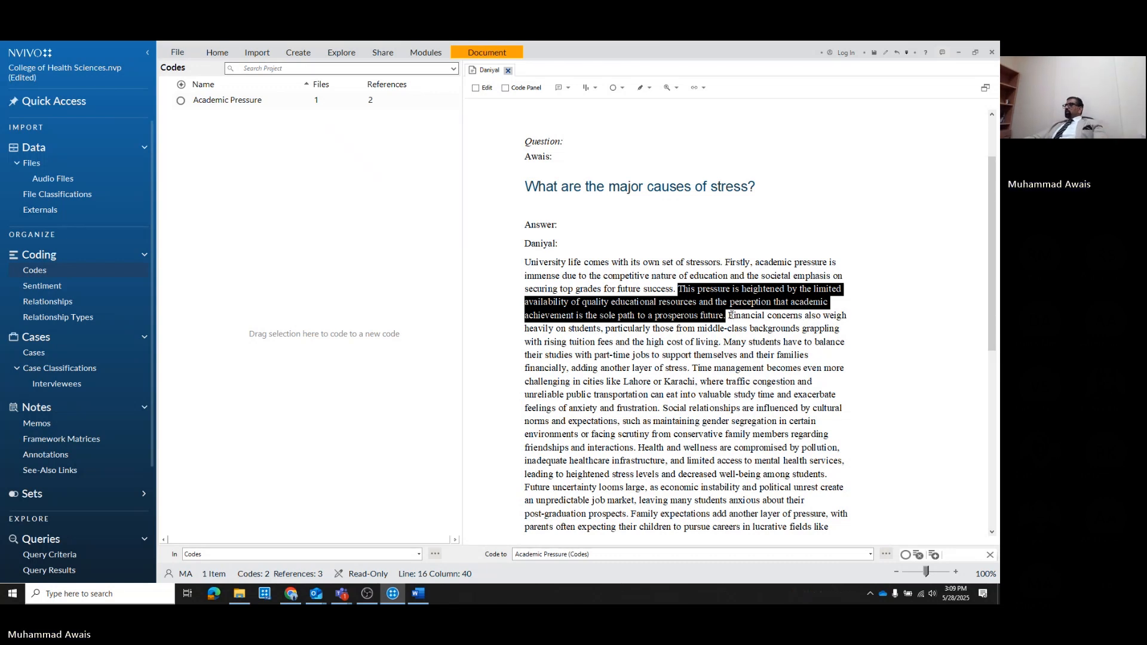
Create a code named Financial Concerns, and code the sentence beginning "Financial concerns also weigh heavily on students" to it
{"action": "left_click_drag", "start_coordinate": [728, 314], "coordinate": [723, 341]}
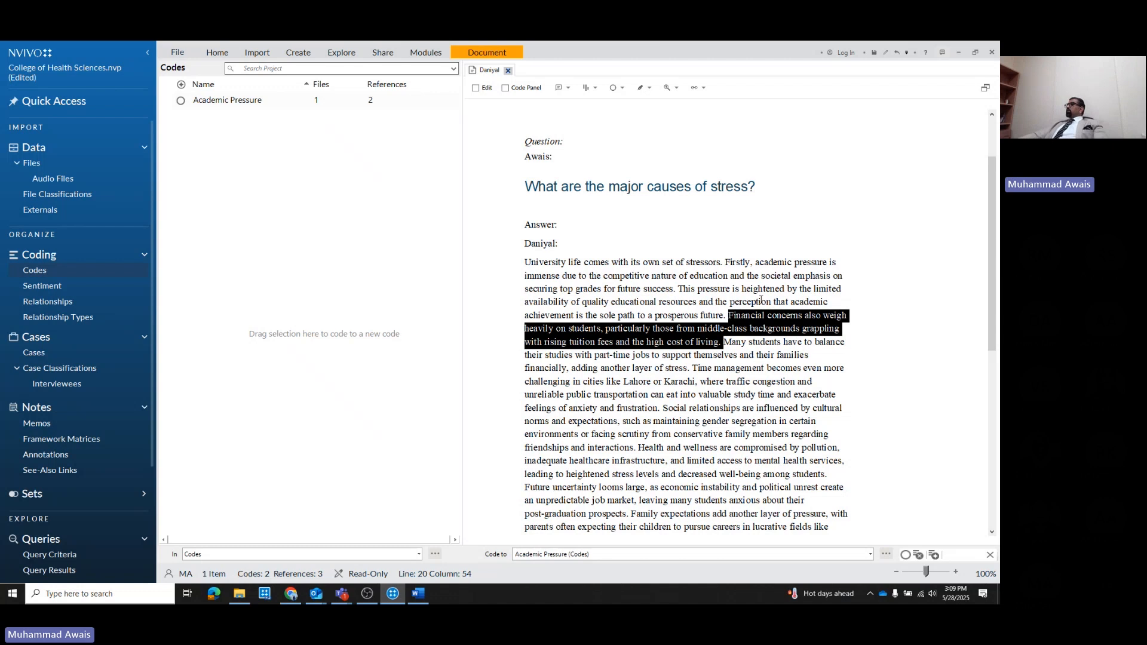
{"action": "right_click", "coordinate": [257, 135]}
{"action": "left_click", "coordinate": [244, 153]}
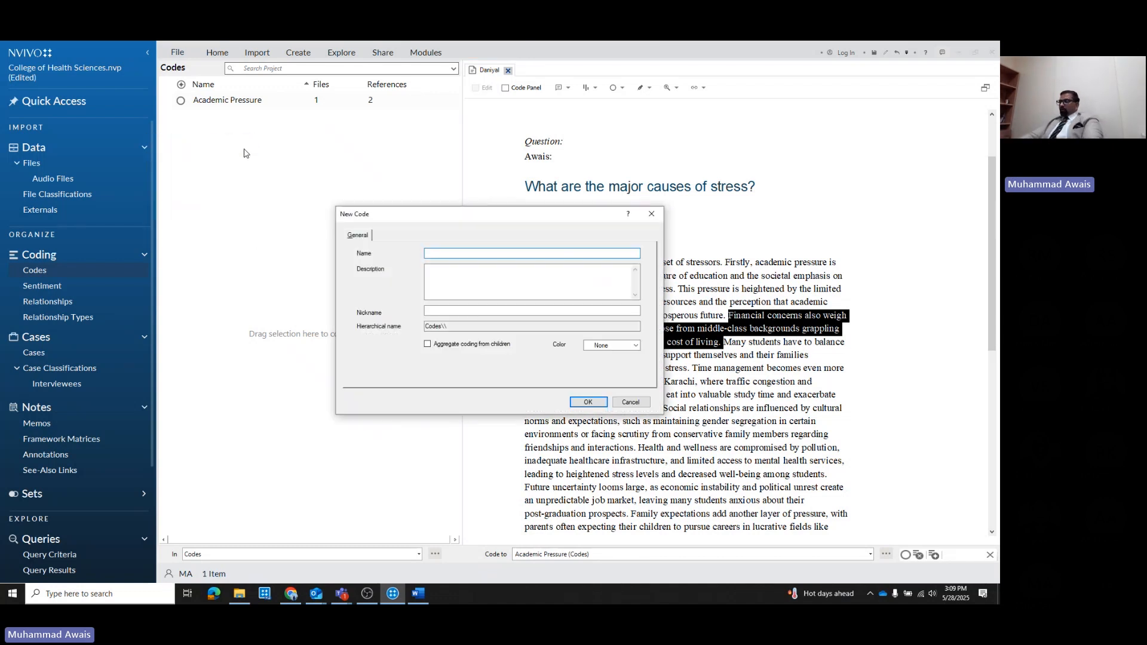
{"action": "type", "text": "Financial Con"}
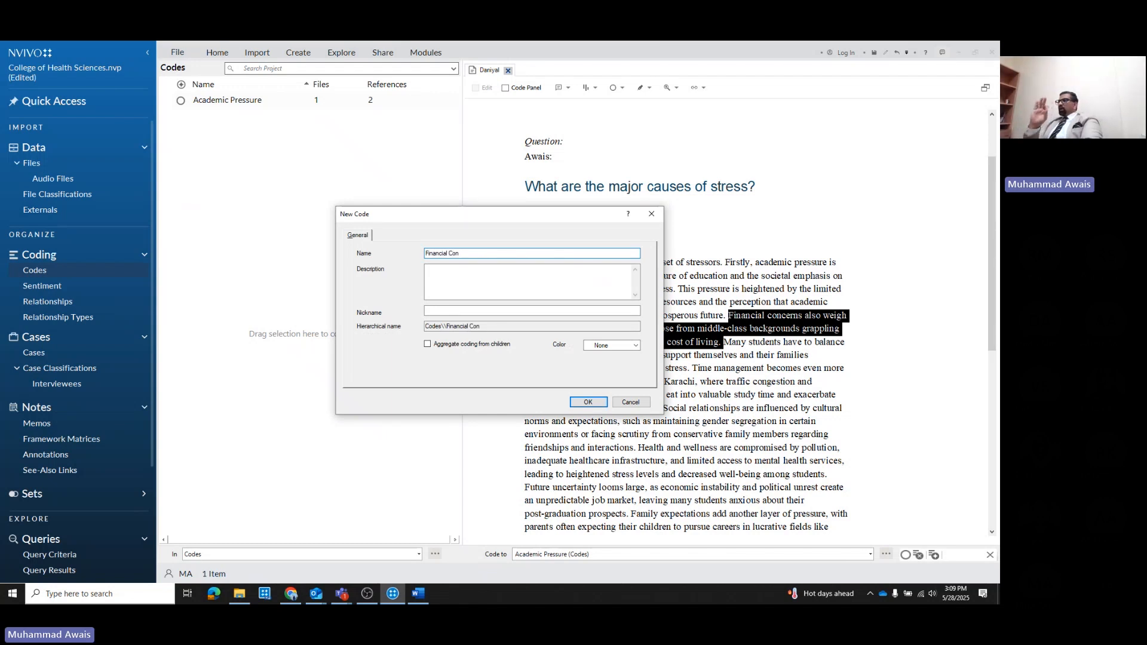
{"action": "type", "text": "cer"}
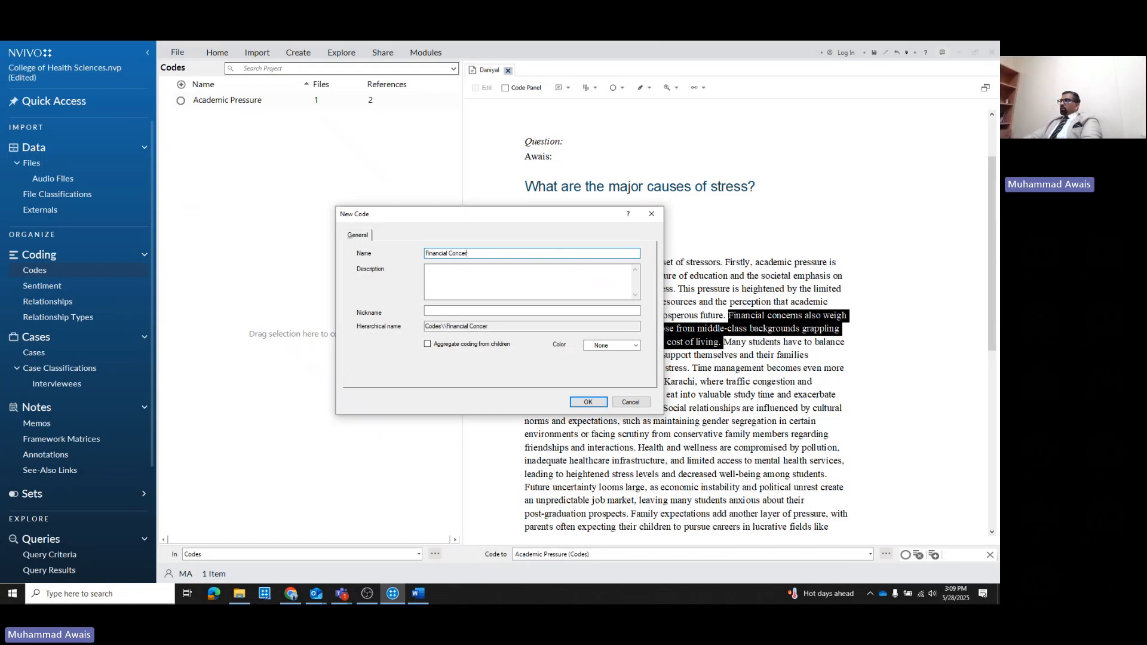
{"action": "type", "text": "ns"}
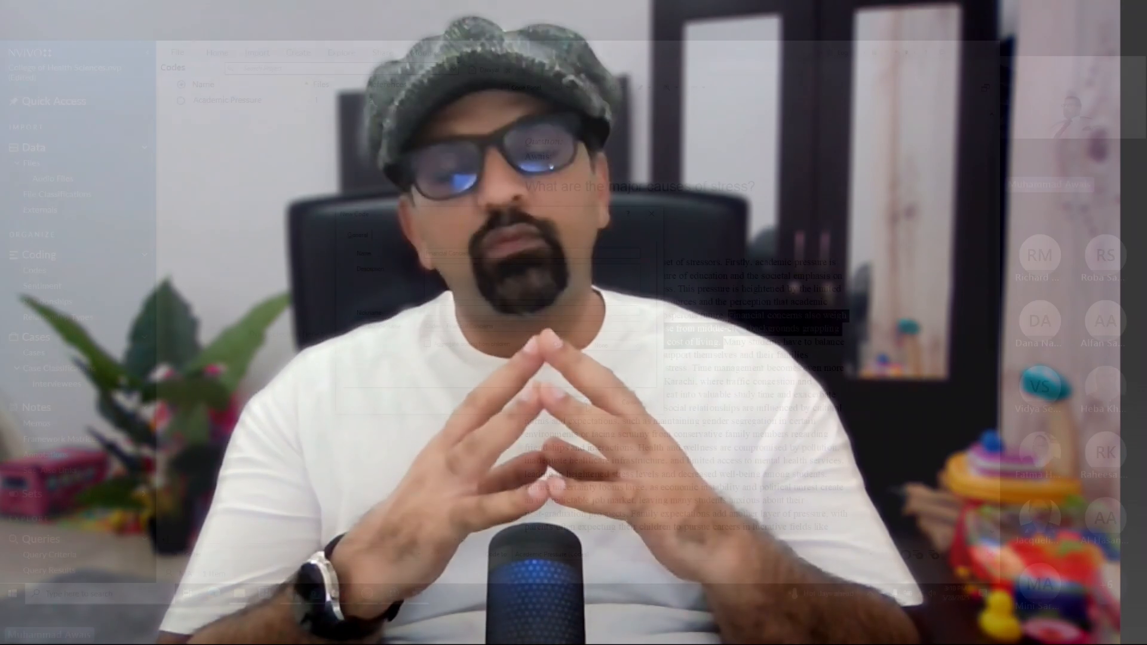
{"action": "key", "text": "Return"}
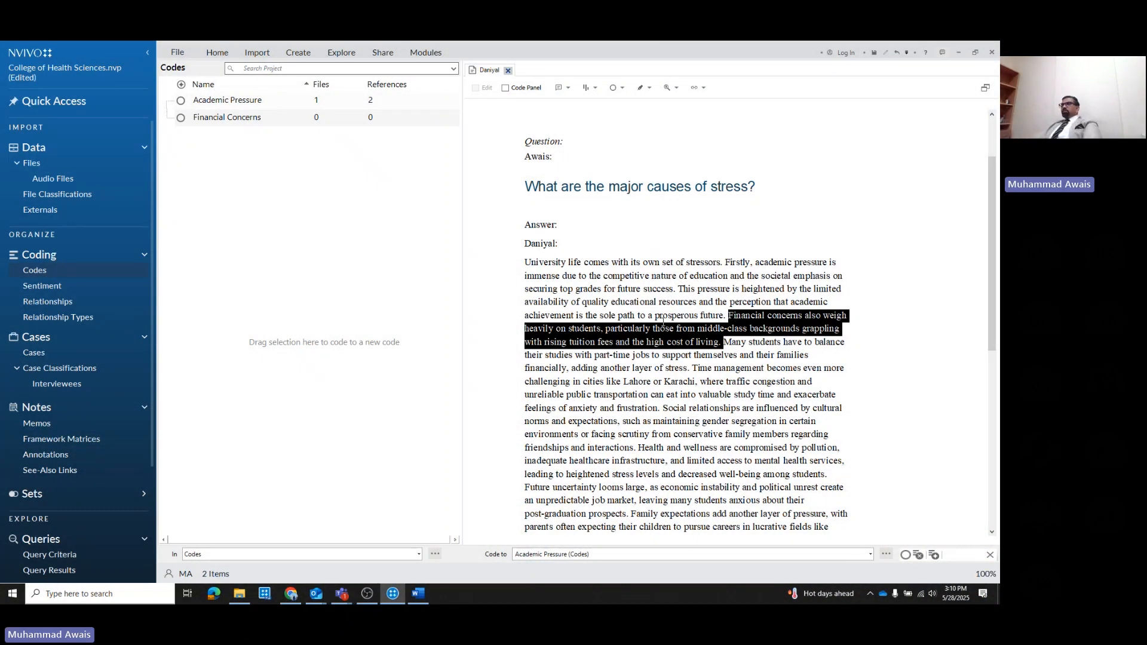
{"action": "left_click_drag", "start_coordinate": [663, 323], "coordinate": [225, 118]}
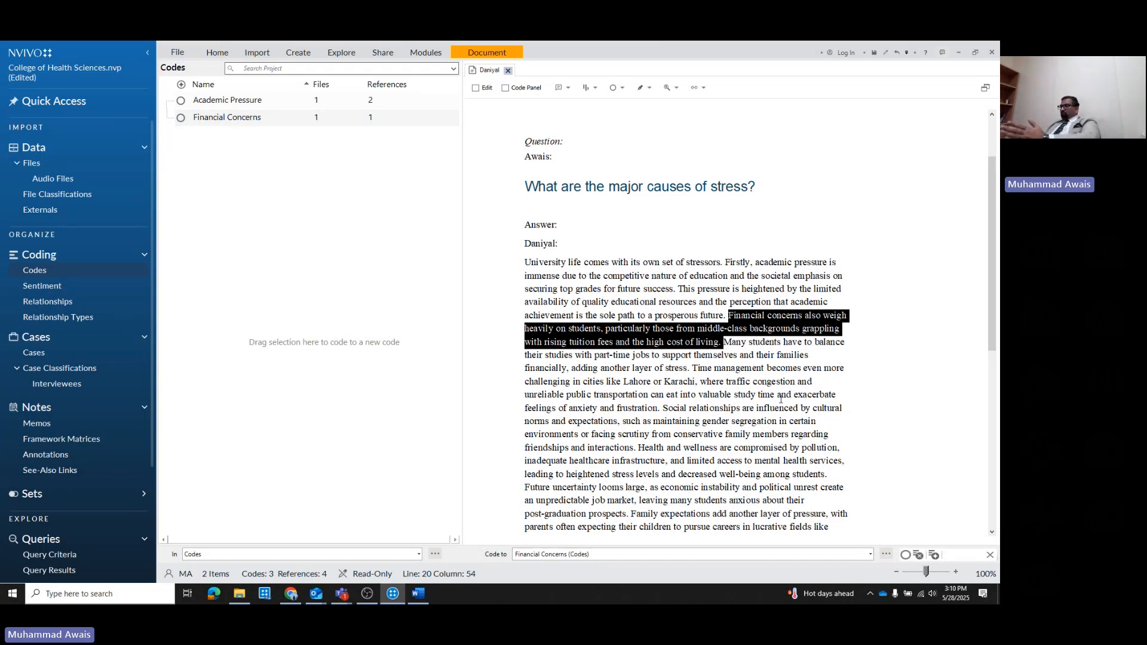
Look over the rest of the stress answer, close the interview document and show the project's Files list
{"action": "scroll", "coordinate": [778, 398], "scroll_direction": "down", "scroll_amount": 5}
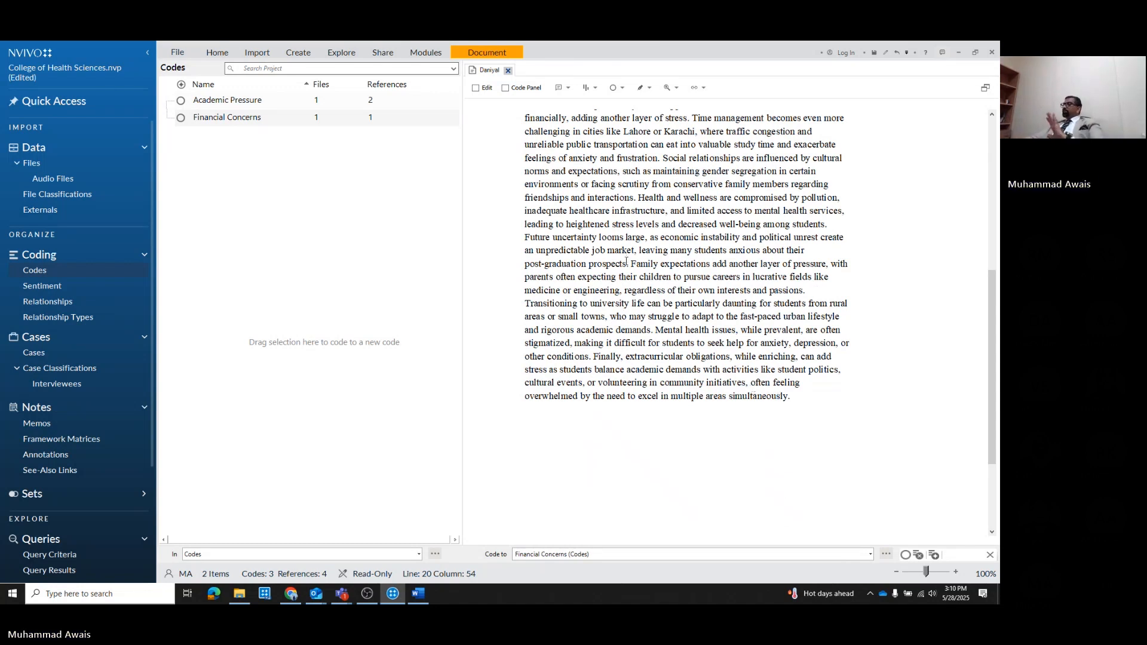
{"action": "scroll", "coordinate": [643, 233], "scroll_direction": "up", "scroll_amount": 6}
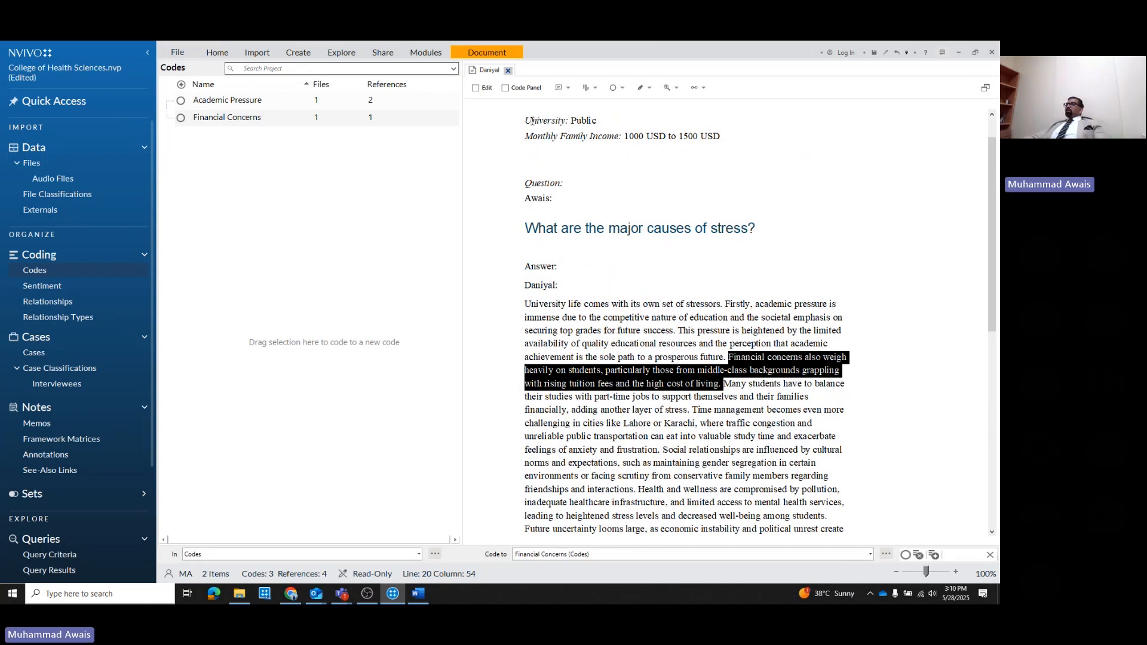
{"action": "left_click", "coordinate": [507, 70]}
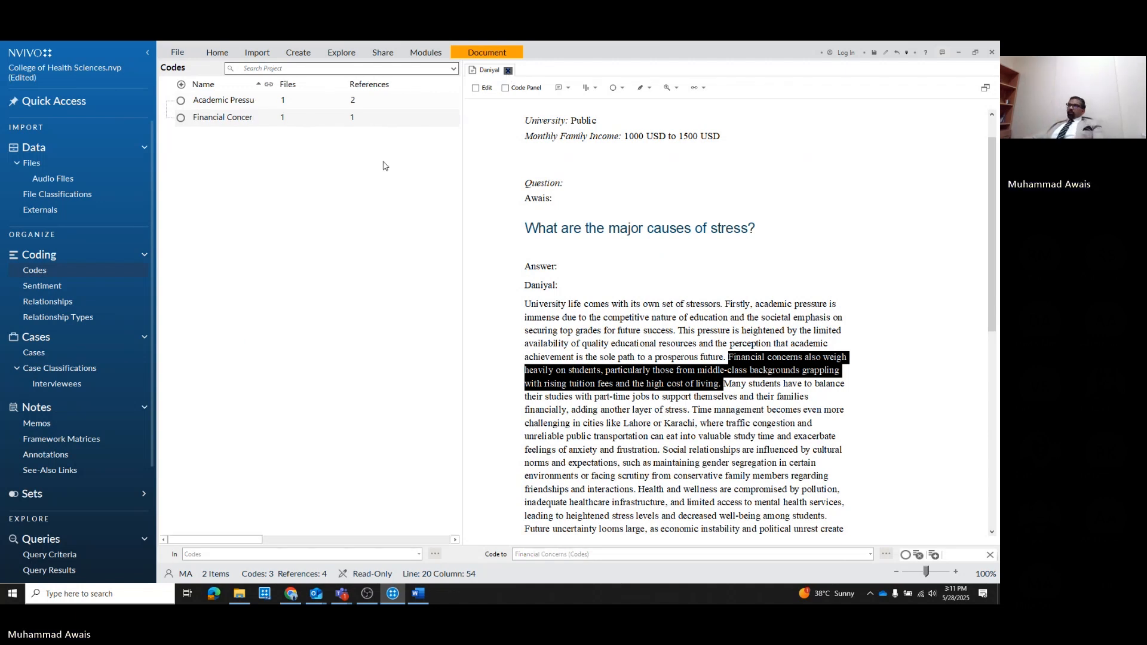
{"action": "left_click", "coordinate": [92, 166]}
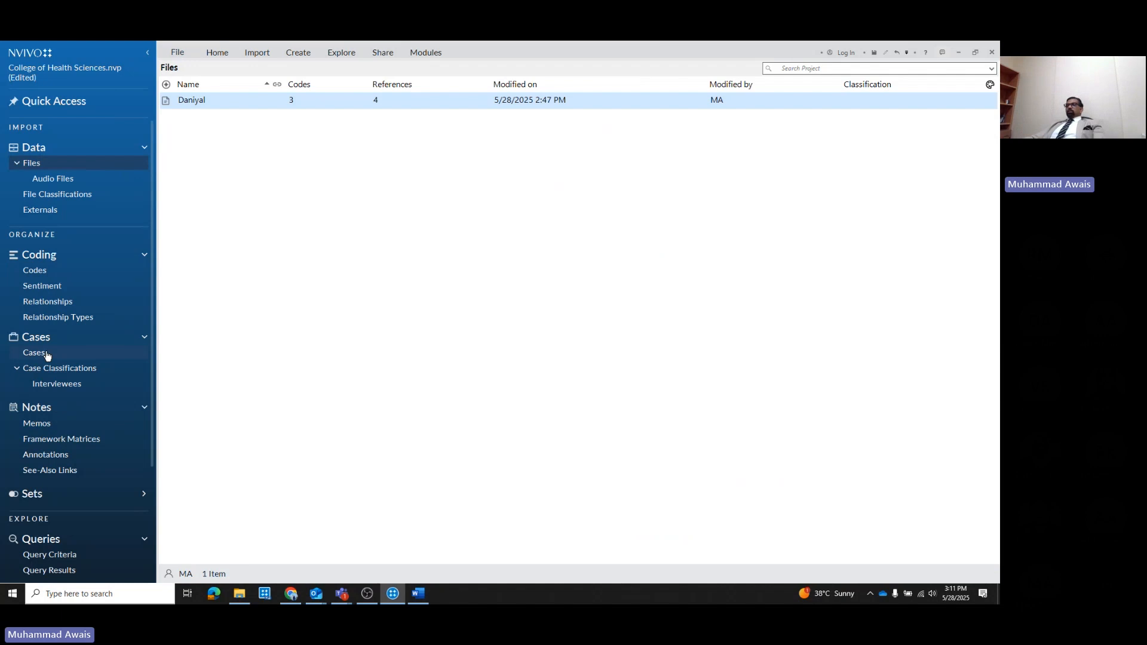
Examine the Identify themes method in the interview file's Autocode Wizard, and leave the wizard without running it
{"action": "right_click", "coordinate": [197, 102]}
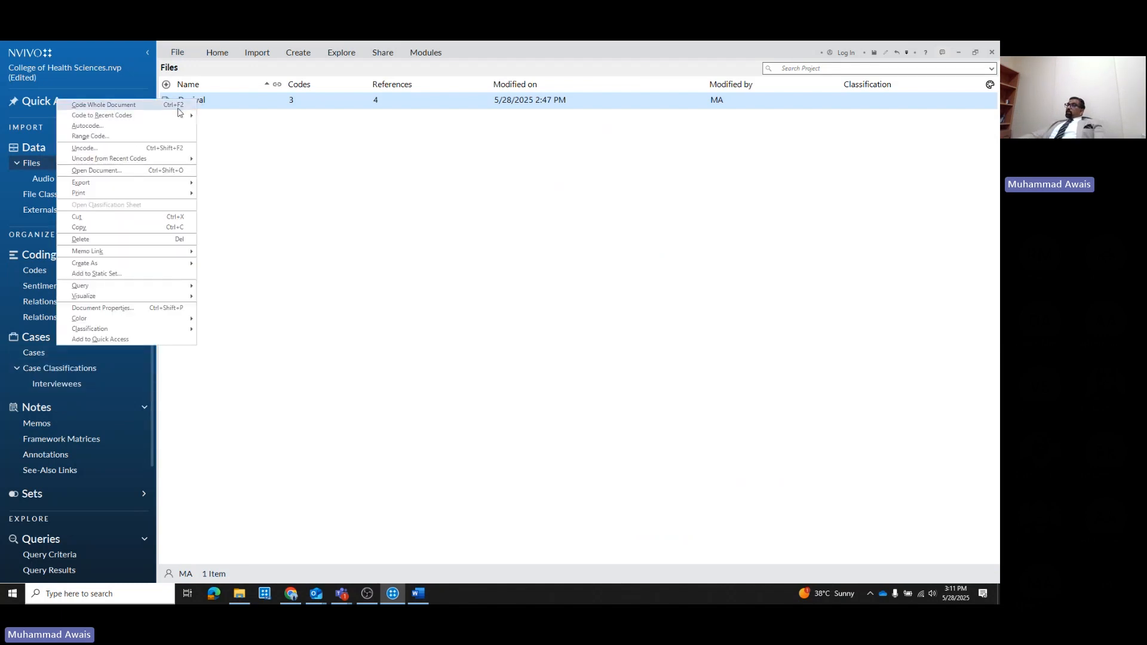
{"action": "left_click", "coordinate": [142, 133]}
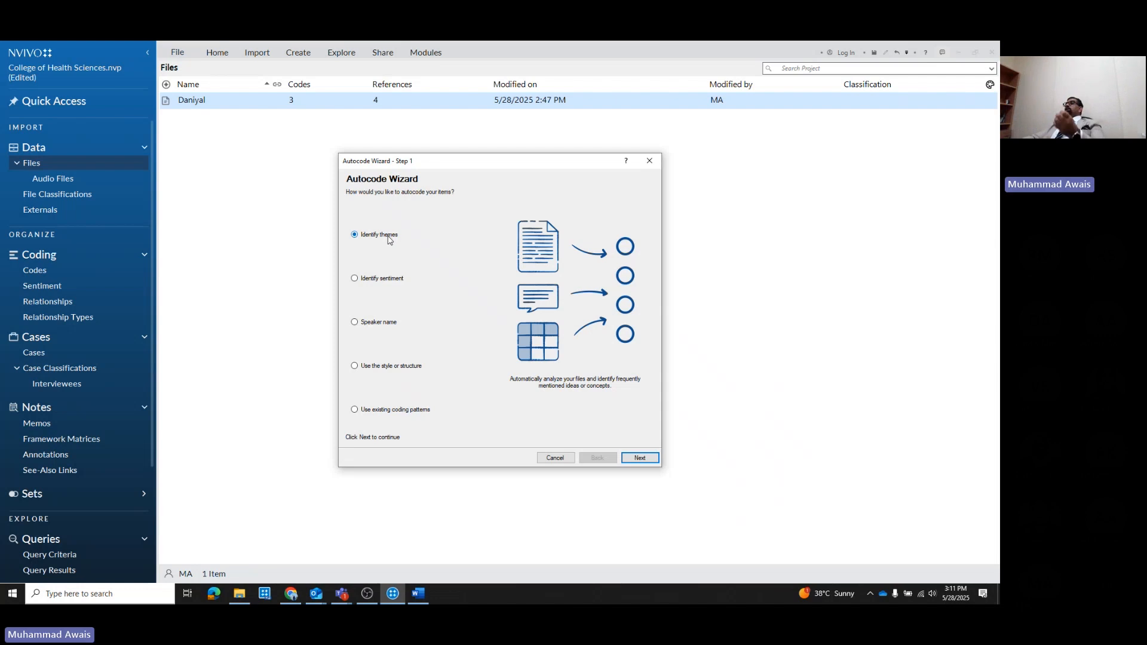
{"action": "left_click", "coordinate": [555, 458]}
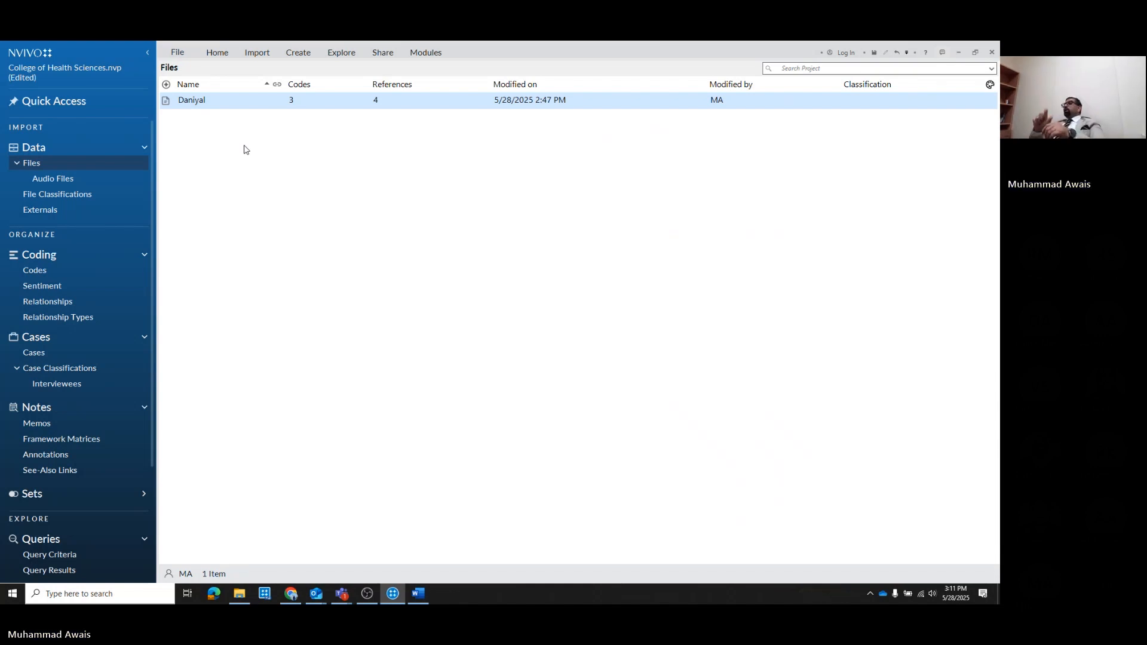
Autocode the interview file with Identify themes, keeping every identified theme and its subthemes selected, and close the results
{"action": "right_click", "coordinate": [203, 100]}
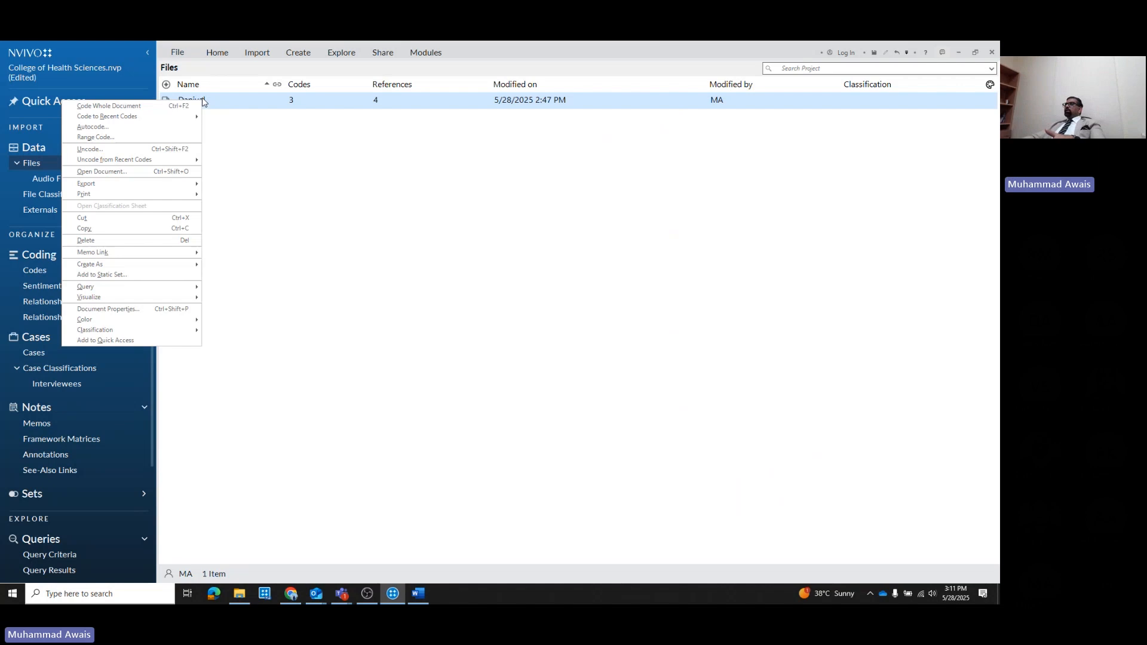
{"action": "left_click", "coordinate": [176, 127]}
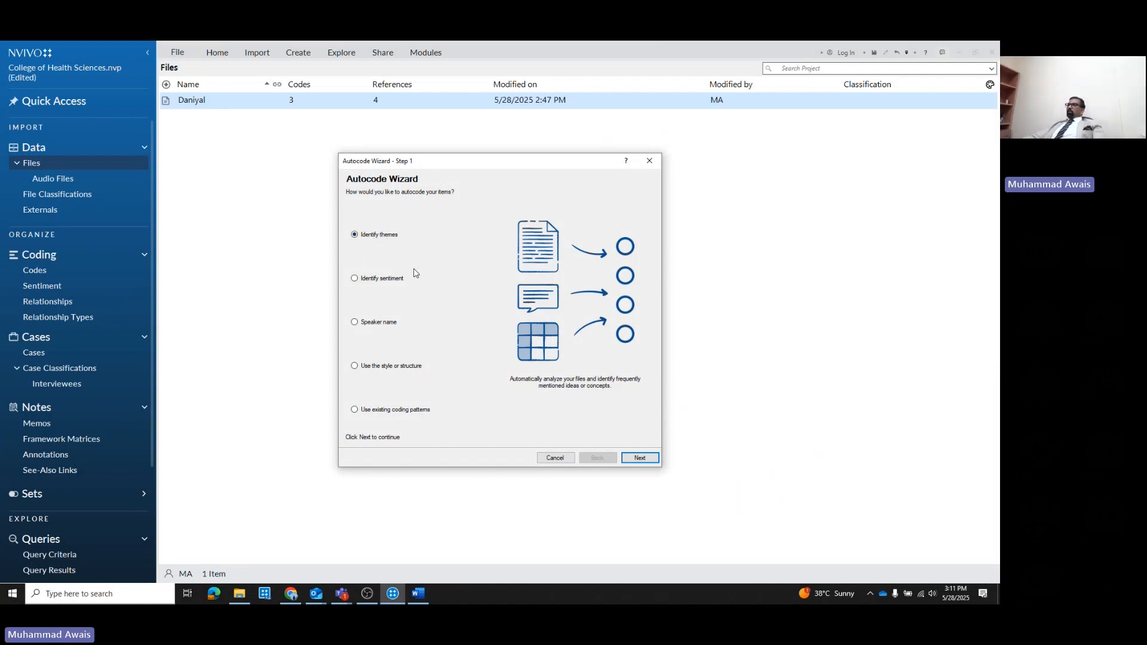
{"action": "left_click", "coordinate": [639, 457]}
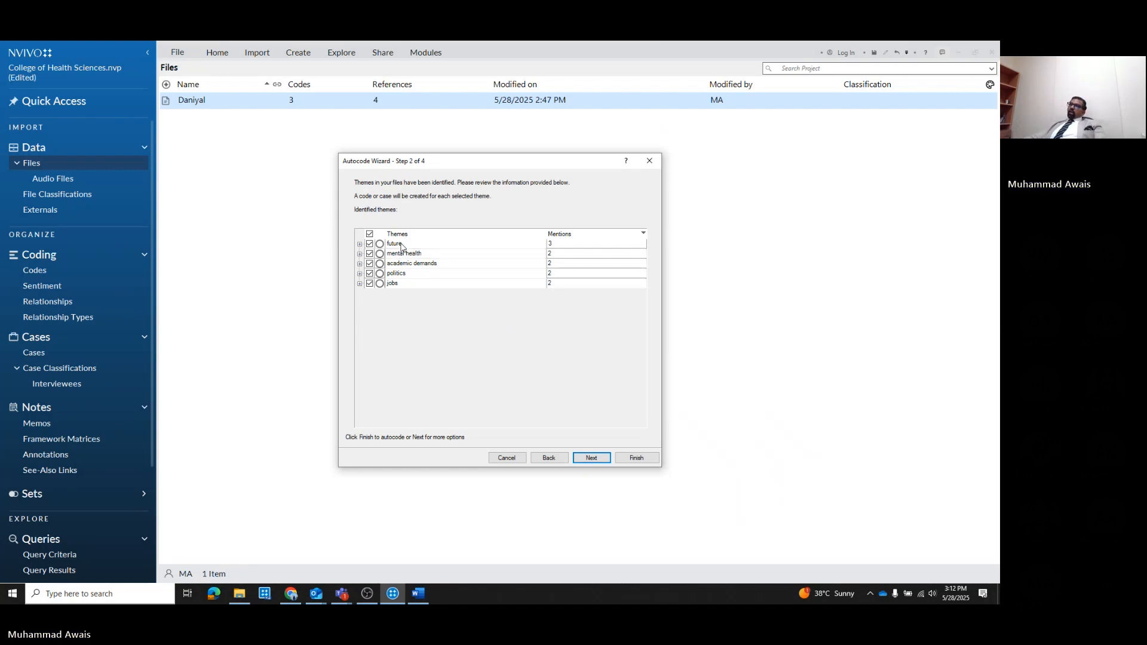
{"action": "left_click_drag", "start_coordinate": [427, 166], "coordinate": [385, 150]}
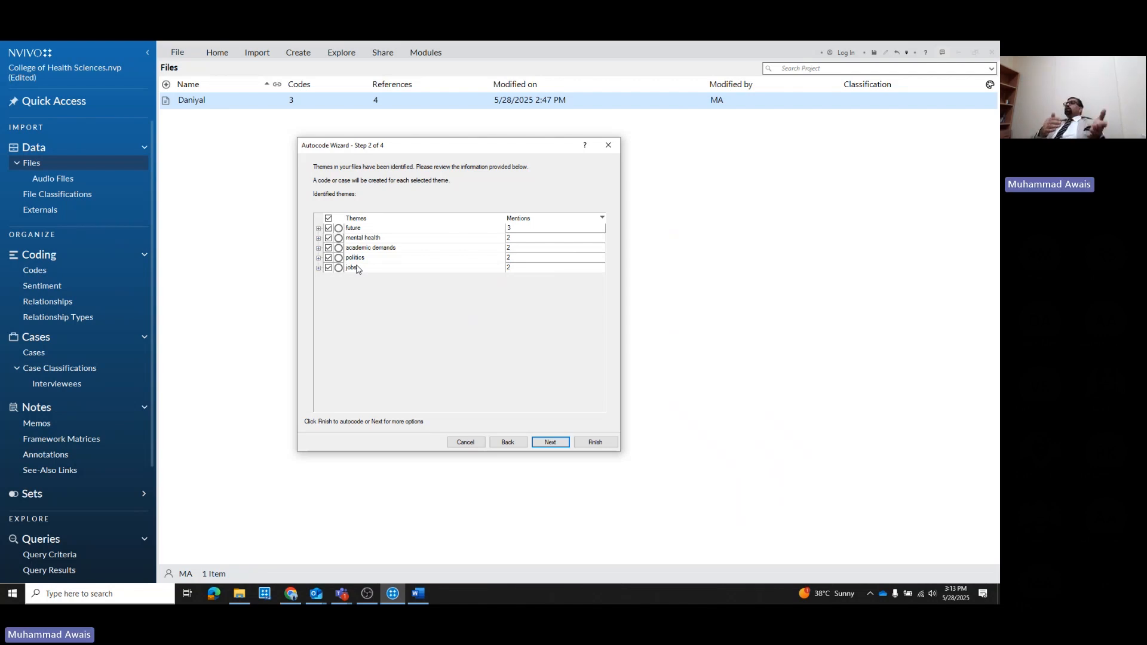
{"action": "left_click", "coordinate": [318, 228]}
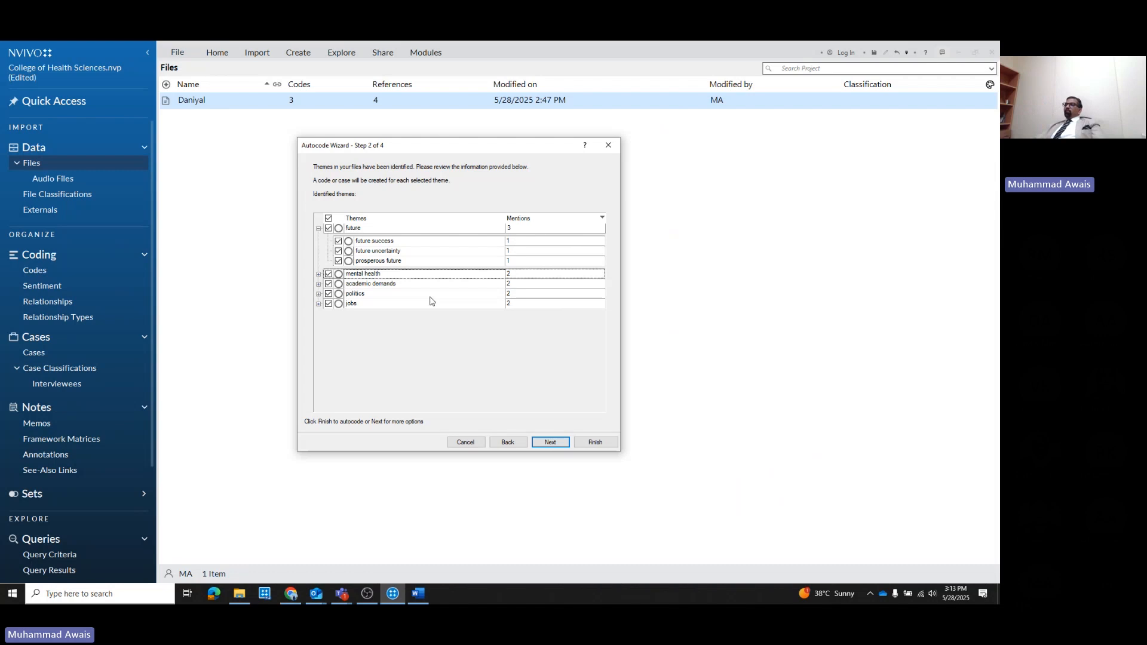
{"action": "left_click", "coordinate": [328, 304]}
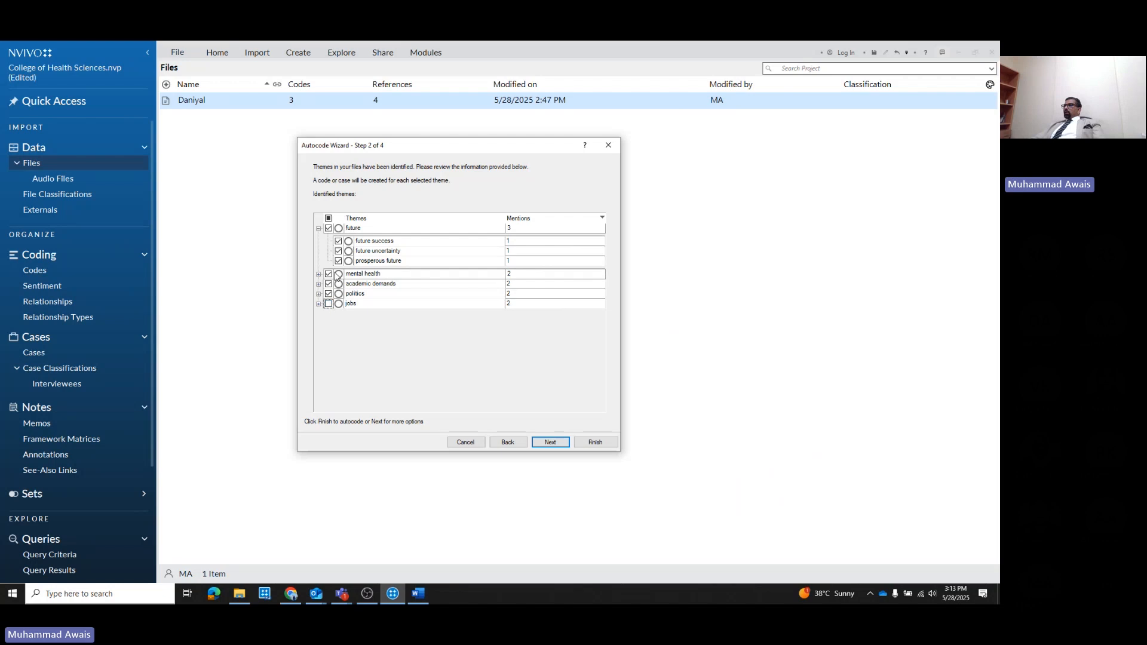
{"action": "left_click", "coordinate": [328, 304]}
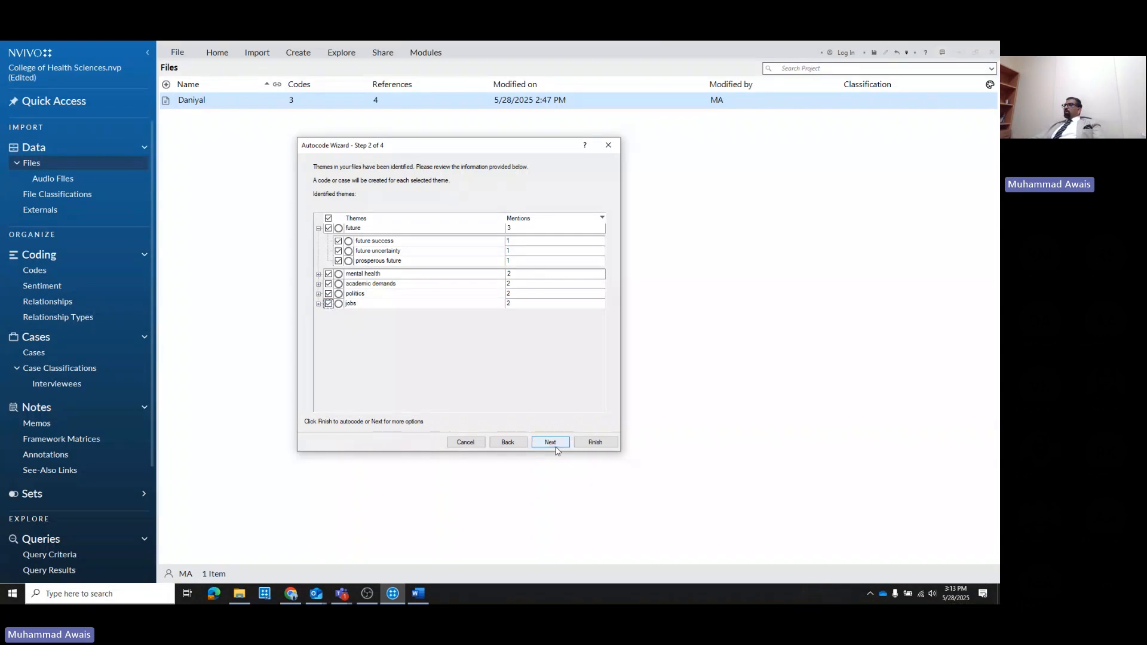
{"action": "left_click", "coordinate": [595, 445]}
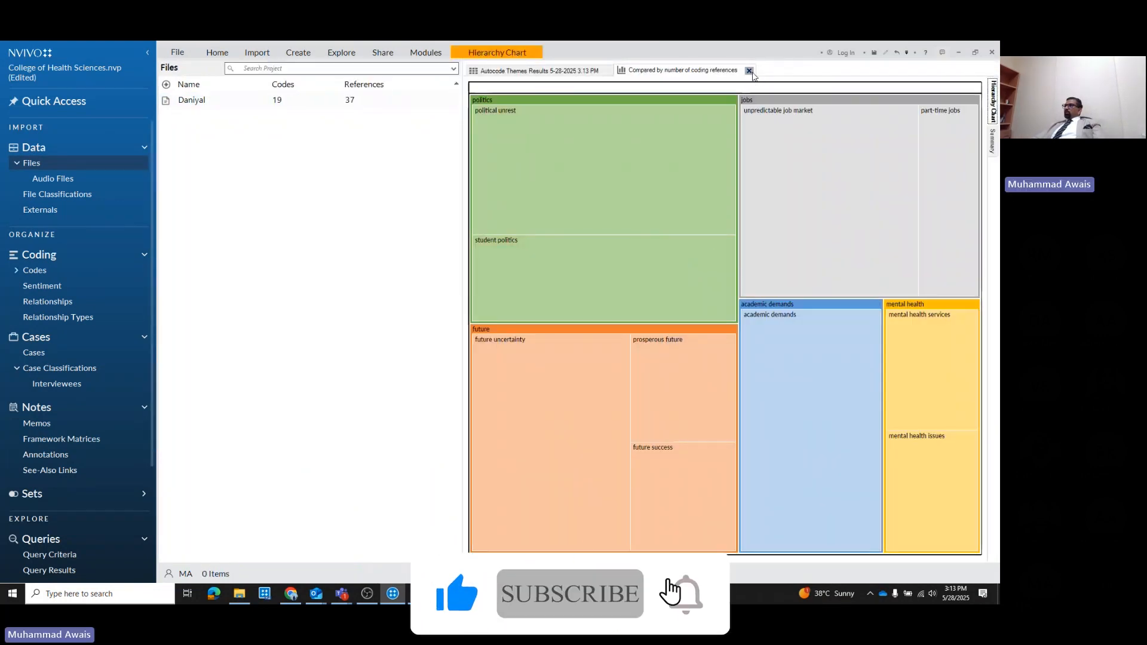
{"action": "left_click", "coordinate": [749, 71]}
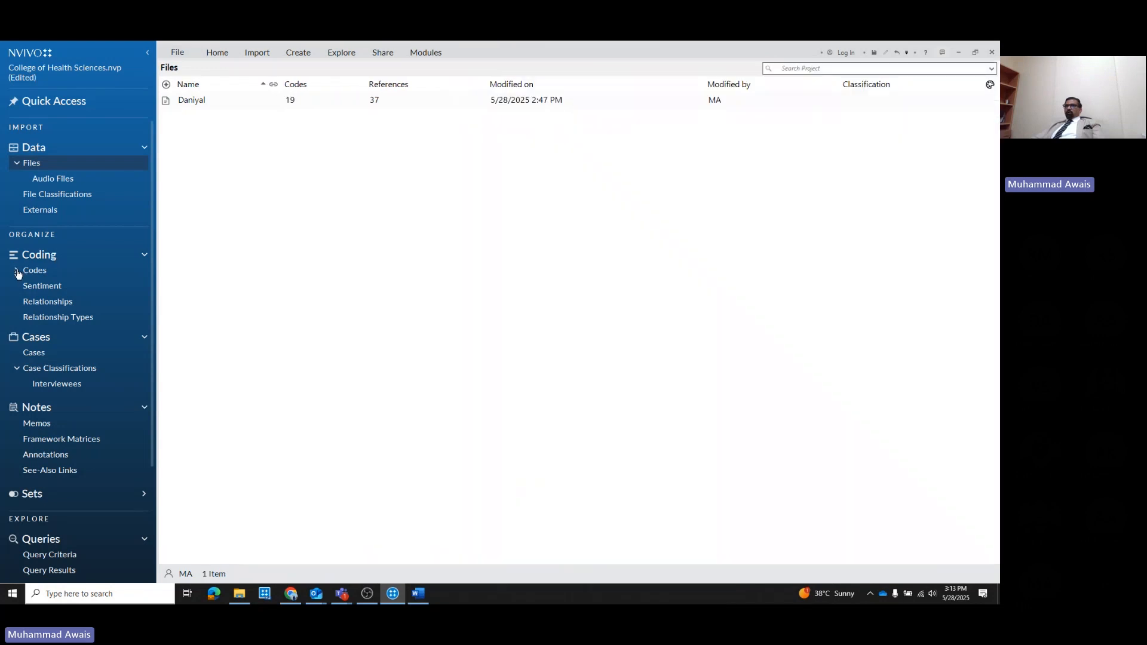
Compare the codes in the Autocoded Themes folder with the manually created codes, checking who created each
{"action": "left_click", "coordinate": [17, 270]}
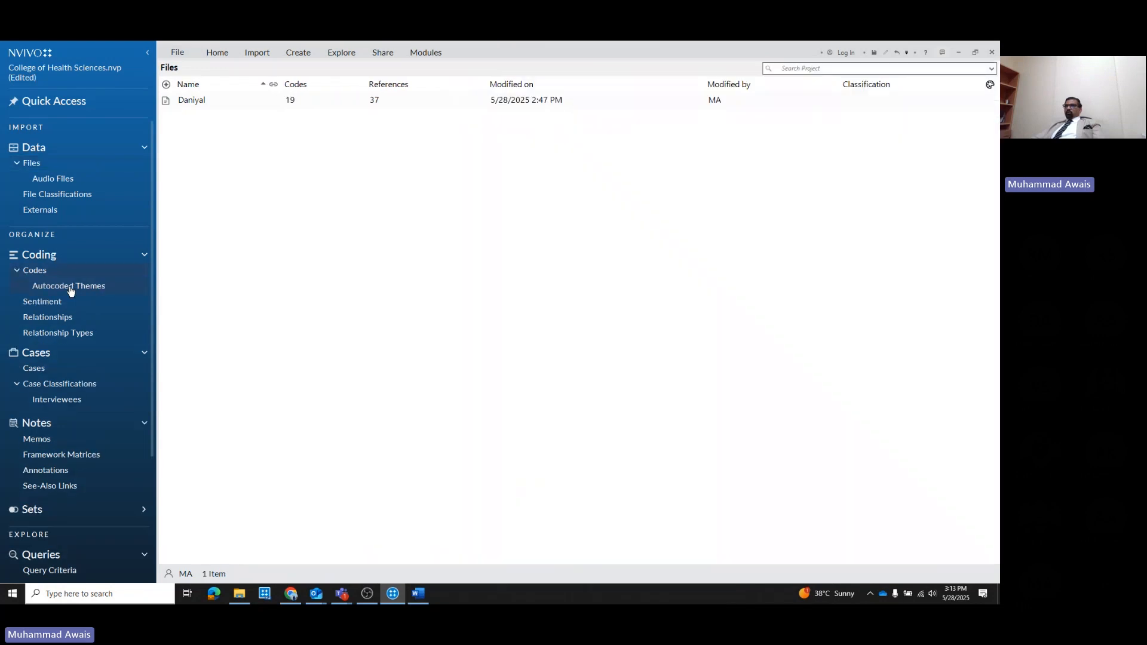
{"action": "left_click", "coordinate": [69, 287]}
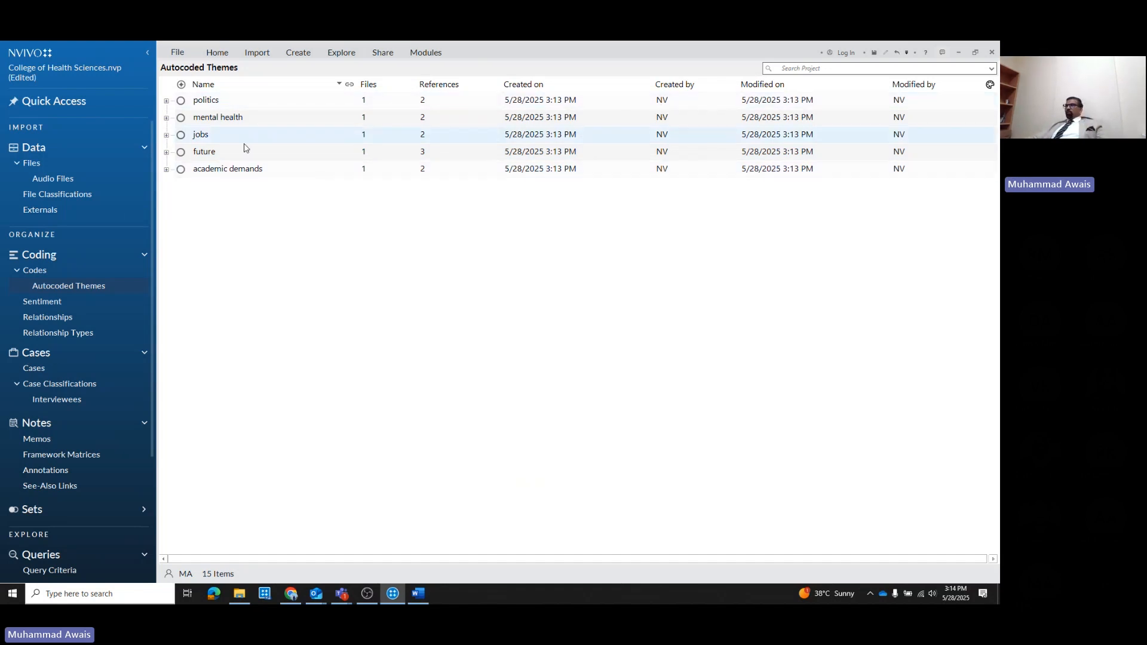
{"action": "left_click", "coordinate": [62, 273]}
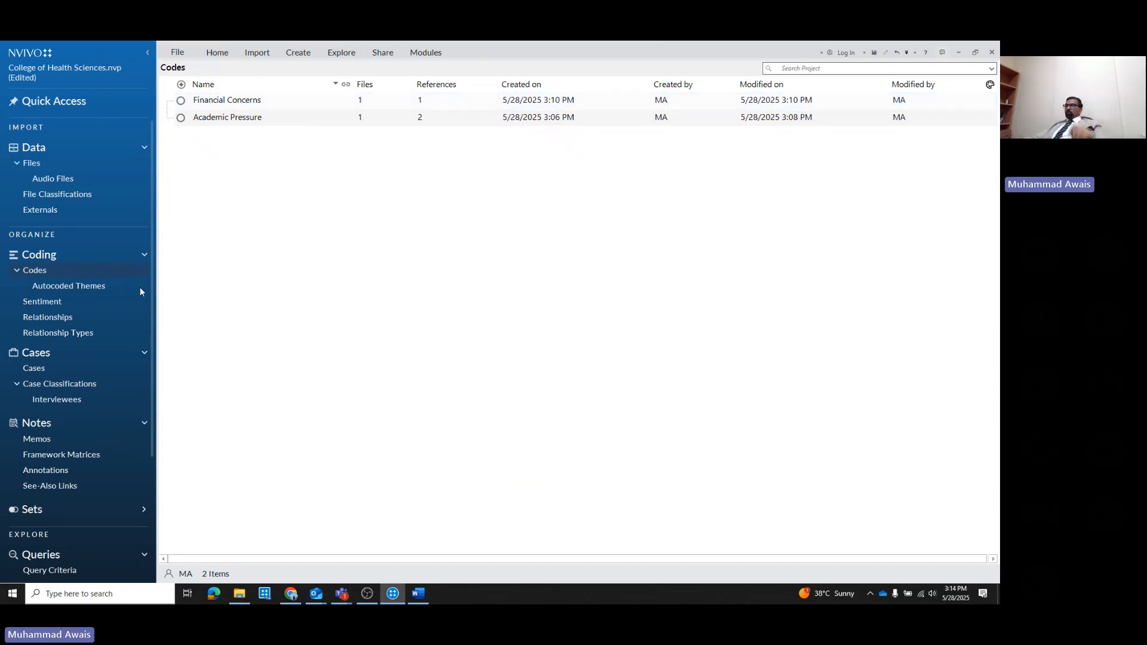
{"action": "left_click", "coordinate": [72, 291]}
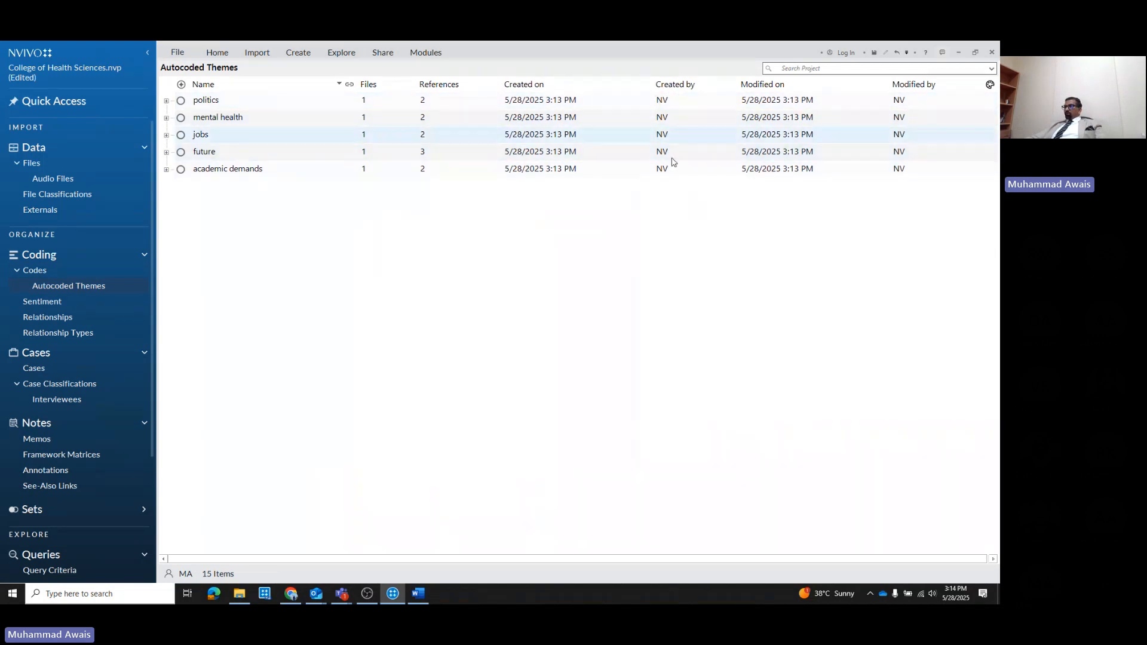
{"action": "left_click", "coordinate": [51, 273]}
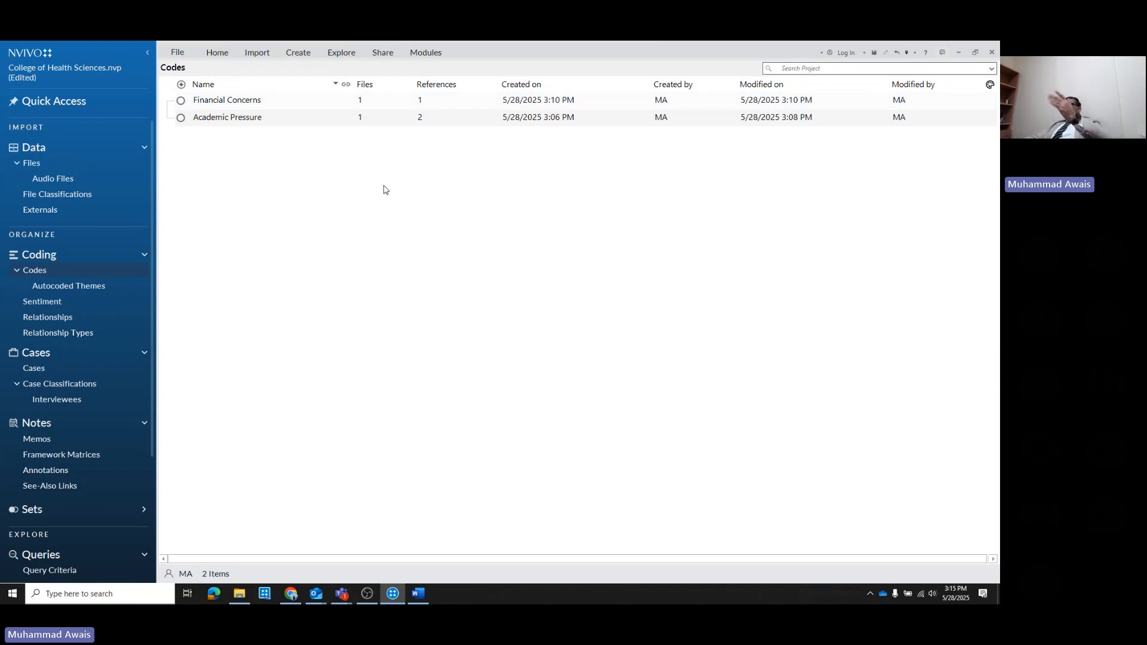
Close the College of Health Sciences project with its changes saved, and open the project Causes of Stress.nvp
{"action": "left_click", "coordinate": [177, 54]}
{"action": "left_click", "coordinate": [37, 177]}
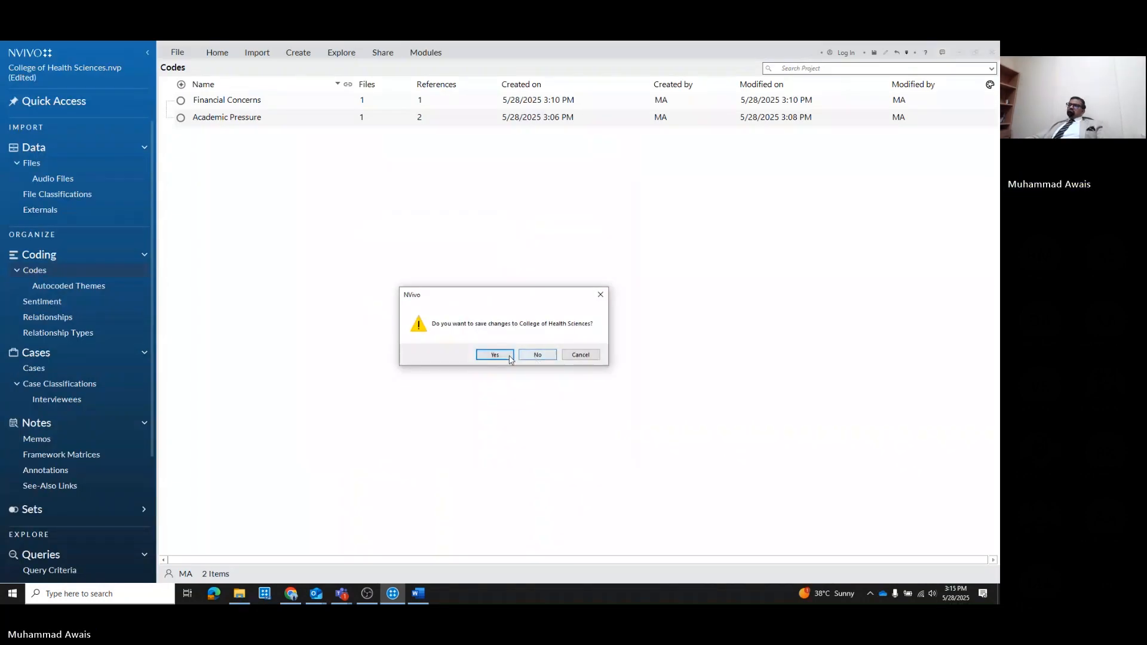
{"action": "left_click", "coordinate": [507, 358]}
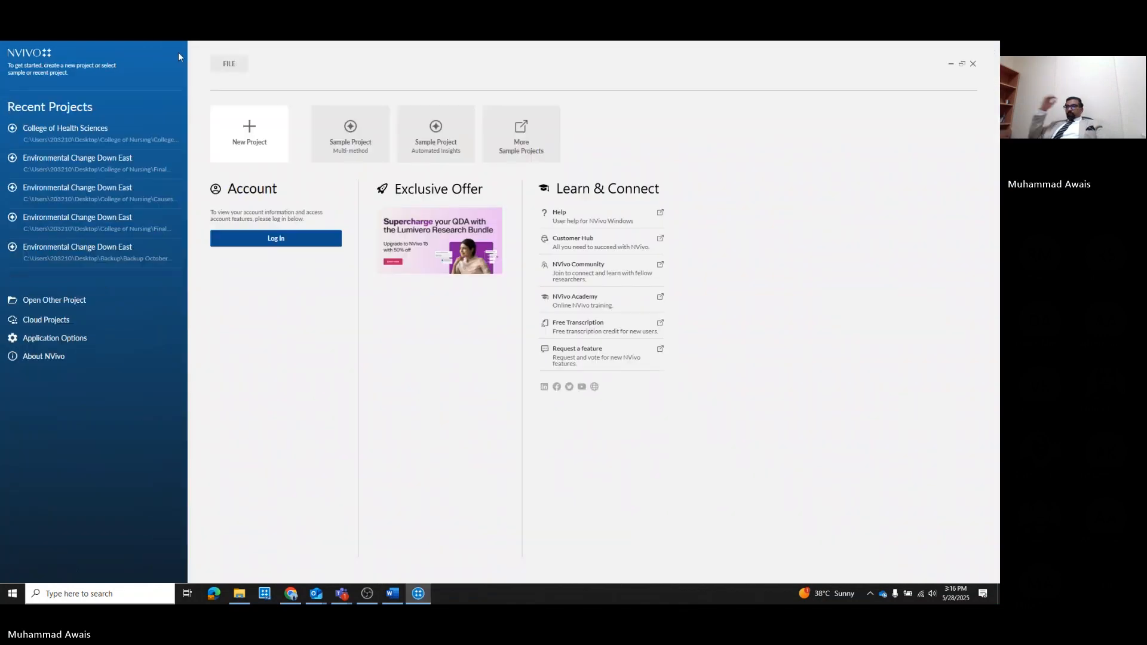
{"action": "left_click", "coordinate": [229, 64]}
{"action": "left_click", "coordinate": [145, 141]}
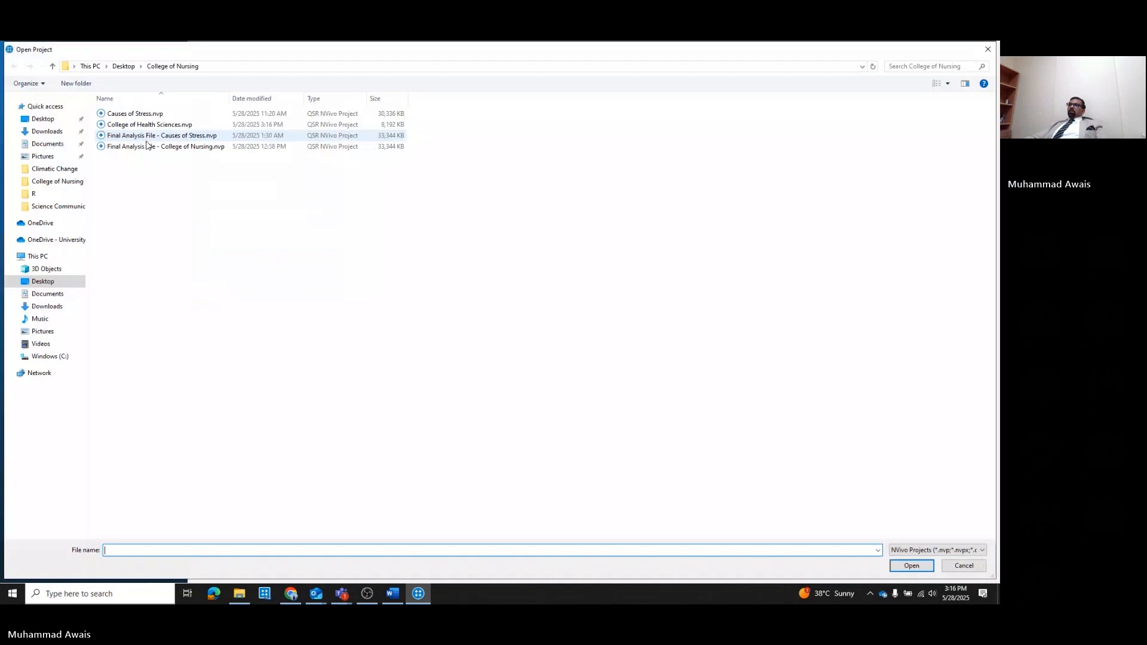
{"action": "double_click", "coordinate": [145, 114]}
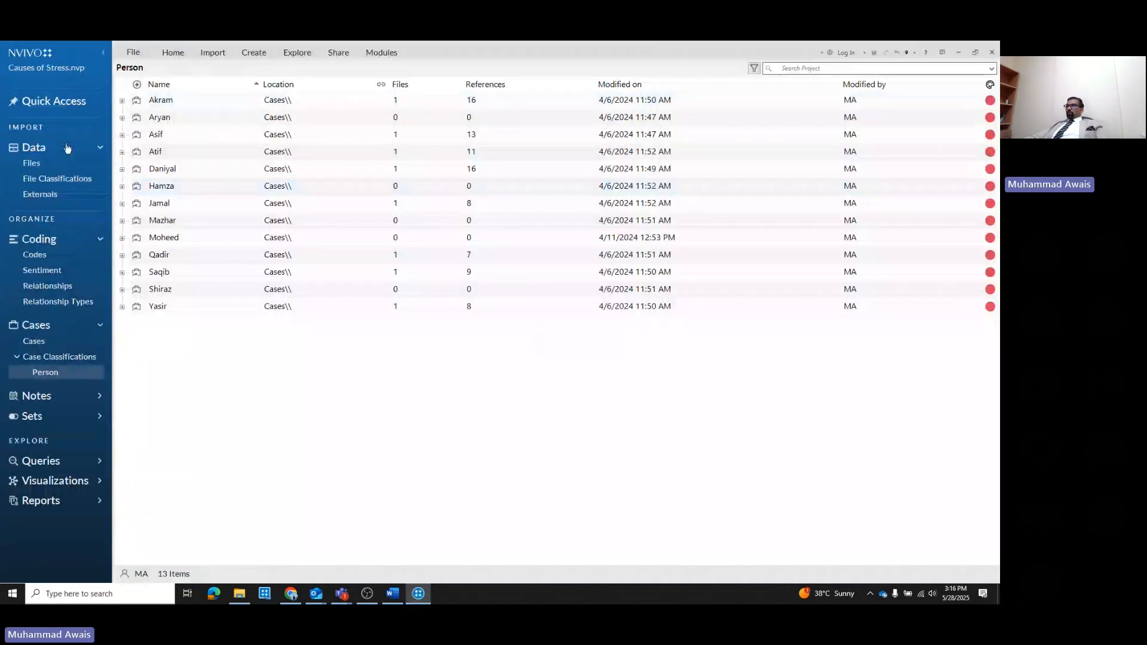
Look over the interview files, the codes and the Sentiment codes of the Causes of Stress project
{"action": "left_click", "coordinate": [49, 164]}
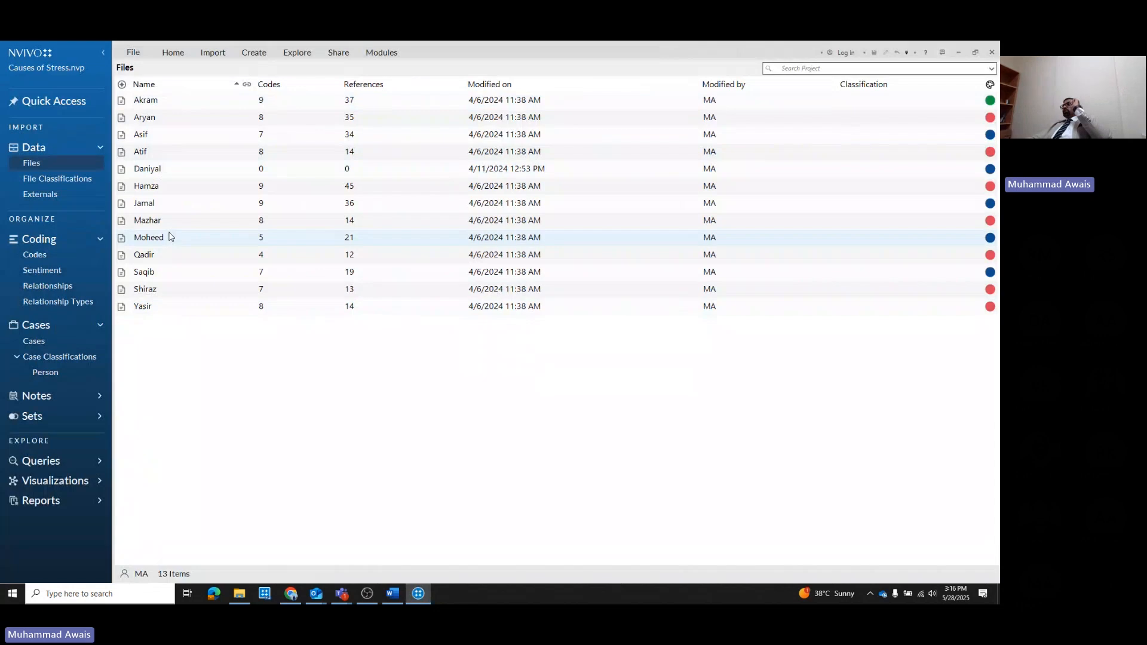
{"action": "left_click", "coordinate": [42, 257]}
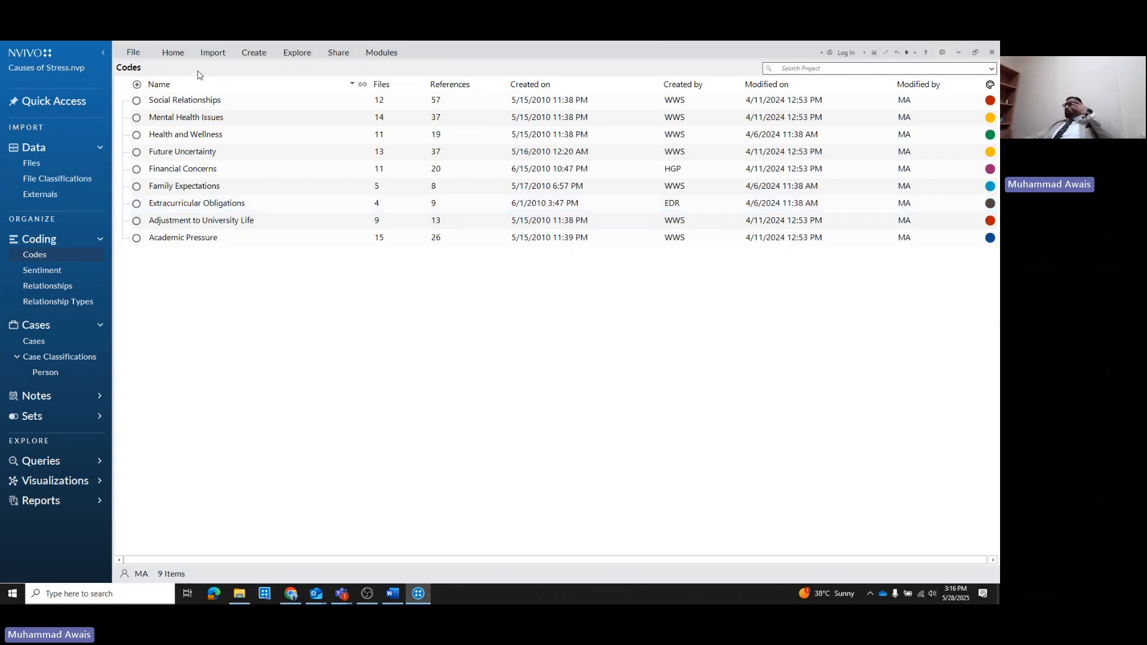
{"action": "left_click", "coordinate": [62, 273]}
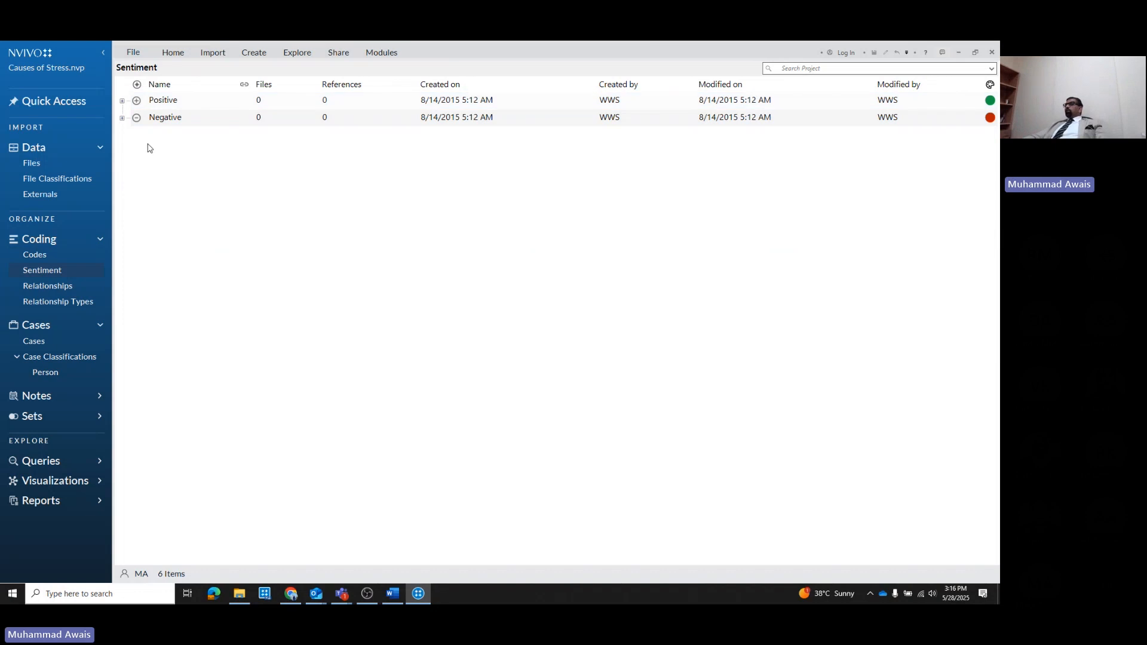
Select all interview files, examine the Identify sentiment method in the Autocode Wizard, and leave the wizard without running it
{"action": "left_click", "coordinate": [43, 162]}
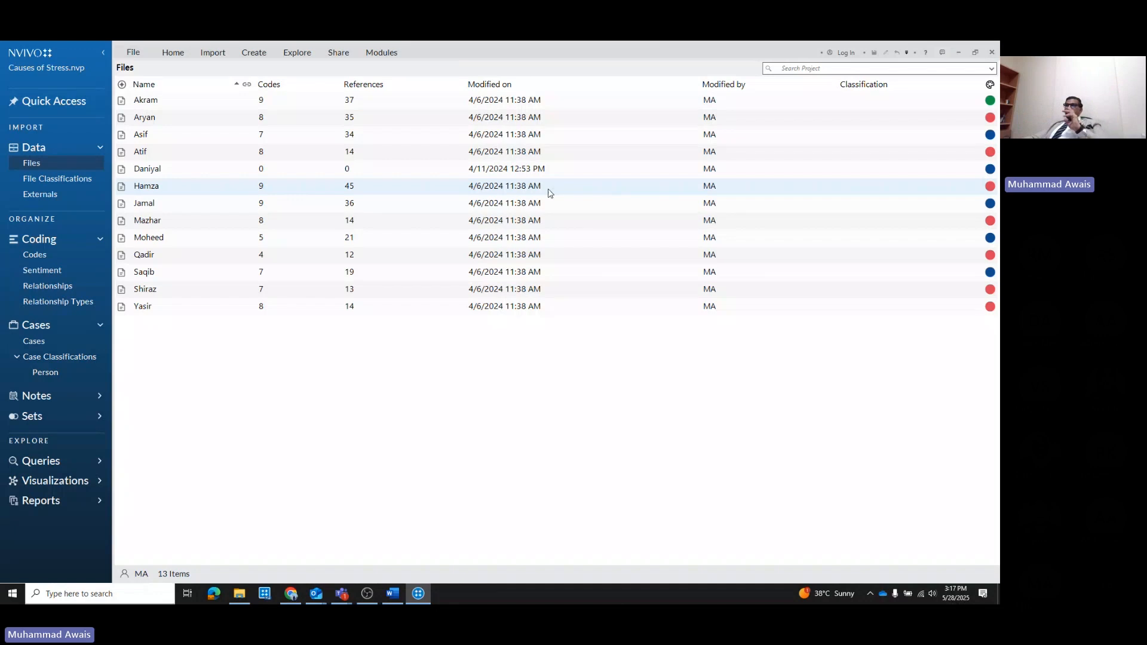
{"action": "left_click", "coordinate": [533, 133]}
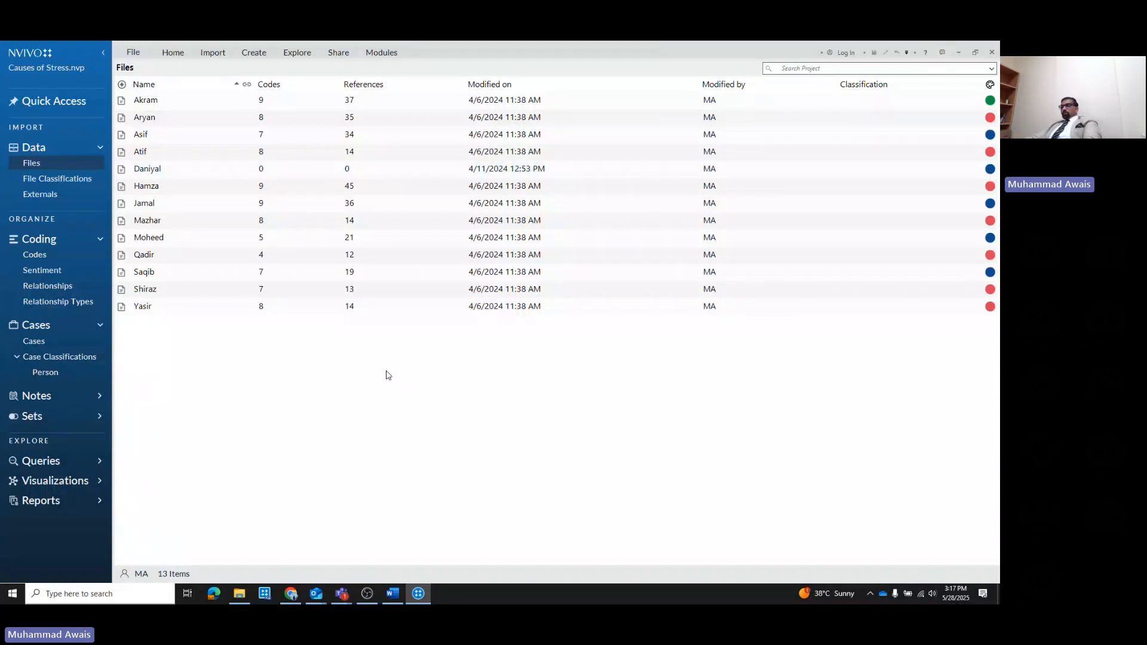
{"action": "key", "text": "ctrl+a"}
{"action": "right_click", "coordinate": [192, 204]}
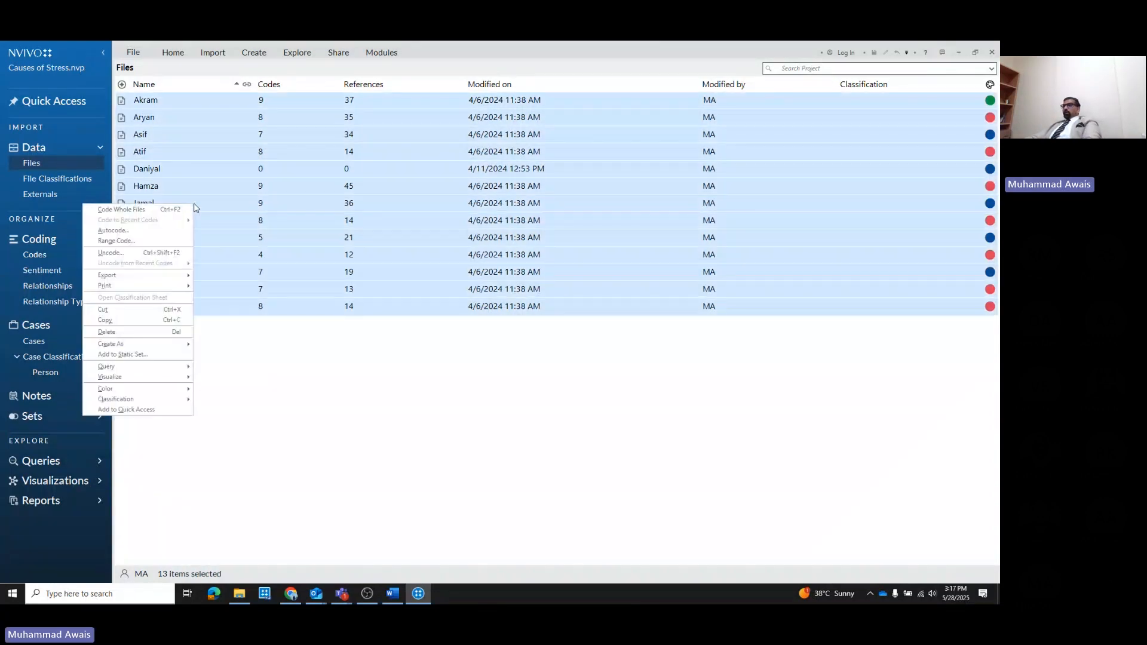
{"action": "left_click", "coordinate": [173, 232]}
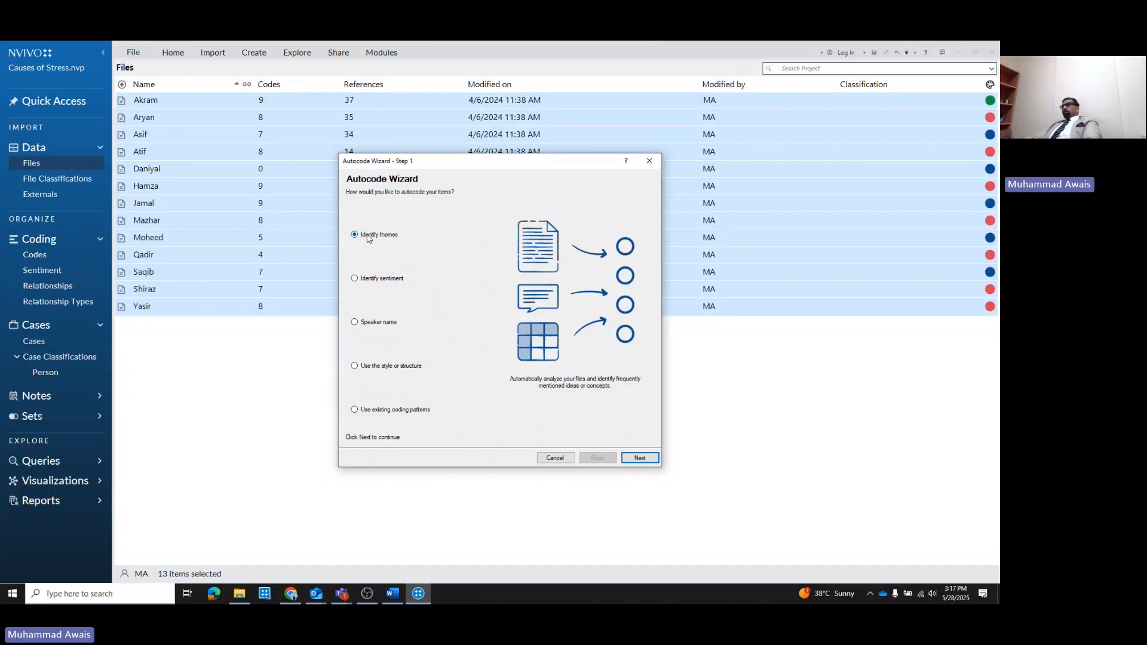
{"action": "left_click", "coordinate": [378, 281]}
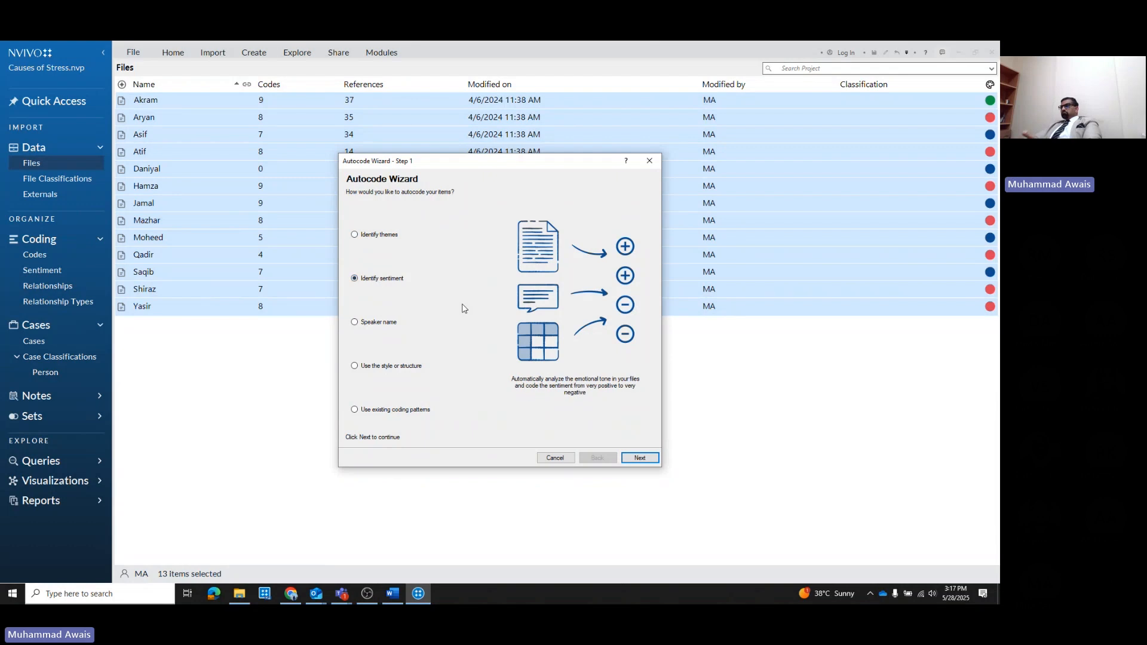
{"action": "left_click", "coordinate": [555, 458]}
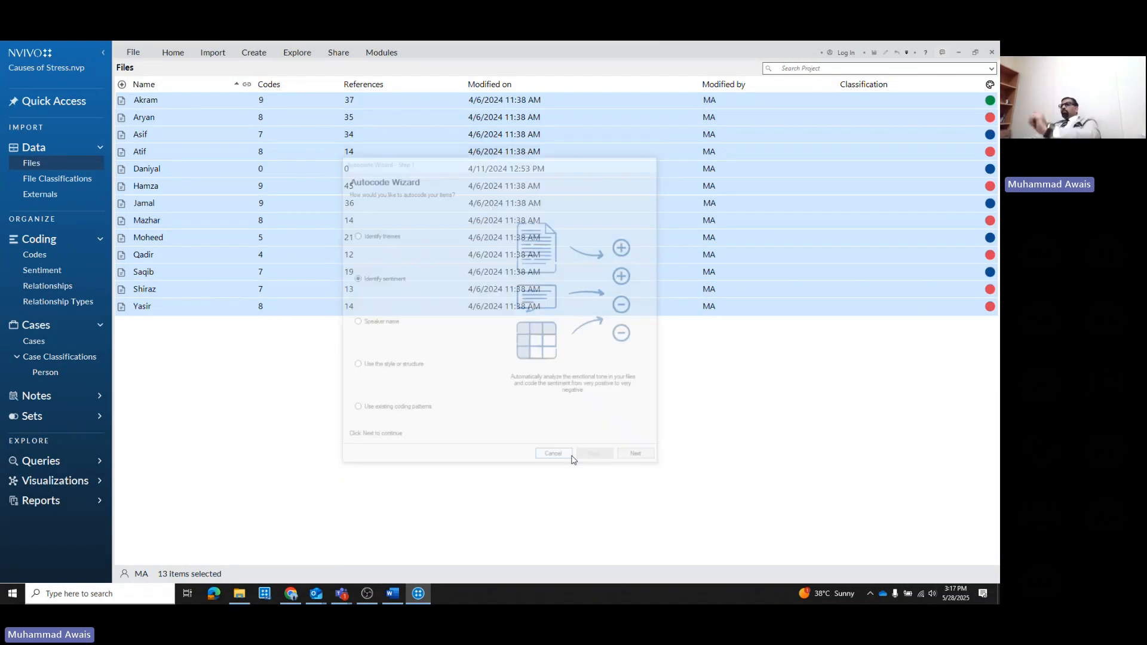
Select only the first, eighth and tenth interview files in the Files list, and bring up the commands for them
{"action": "left_click", "coordinate": [160, 134]}
{"action": "left_click", "coordinate": [166, 107]}
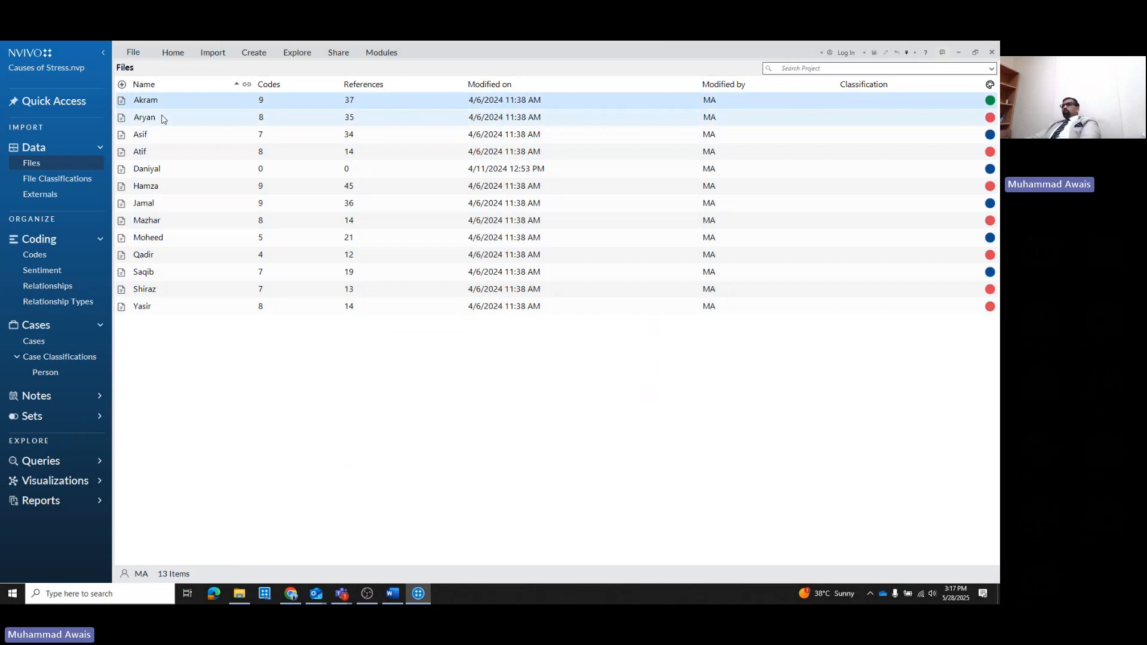
{"action": "left_click", "coordinate": [154, 220], "text": "ctrl"}
{"action": "left_click", "coordinate": [154, 255], "text": "ctrl"}
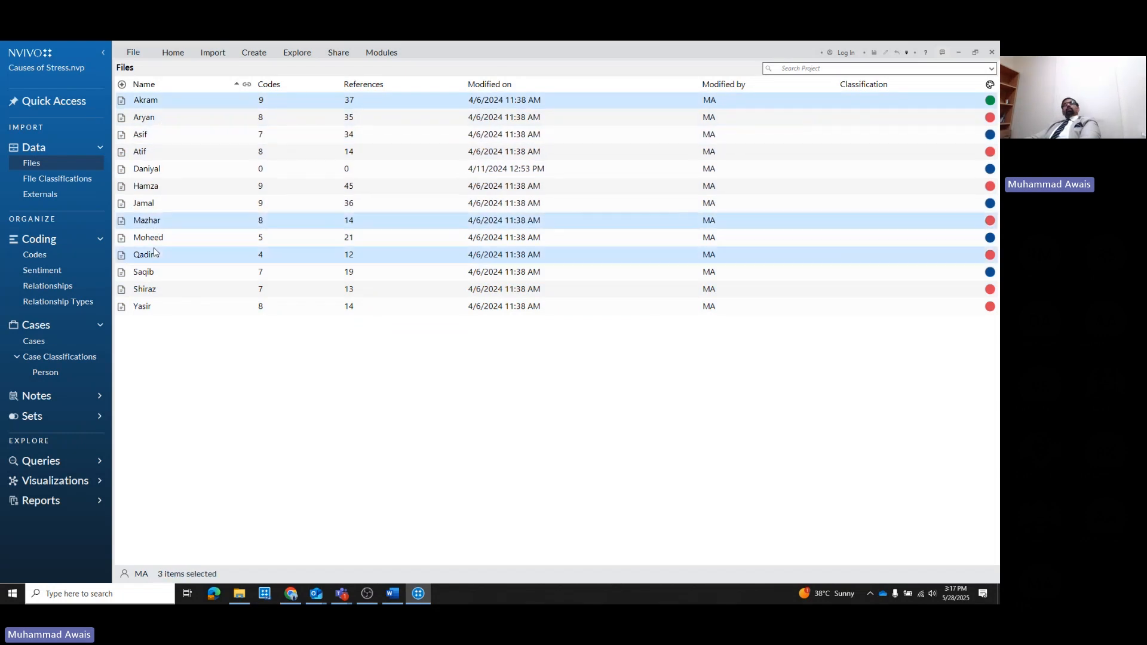
{"action": "right_click", "coordinate": [152, 256]}
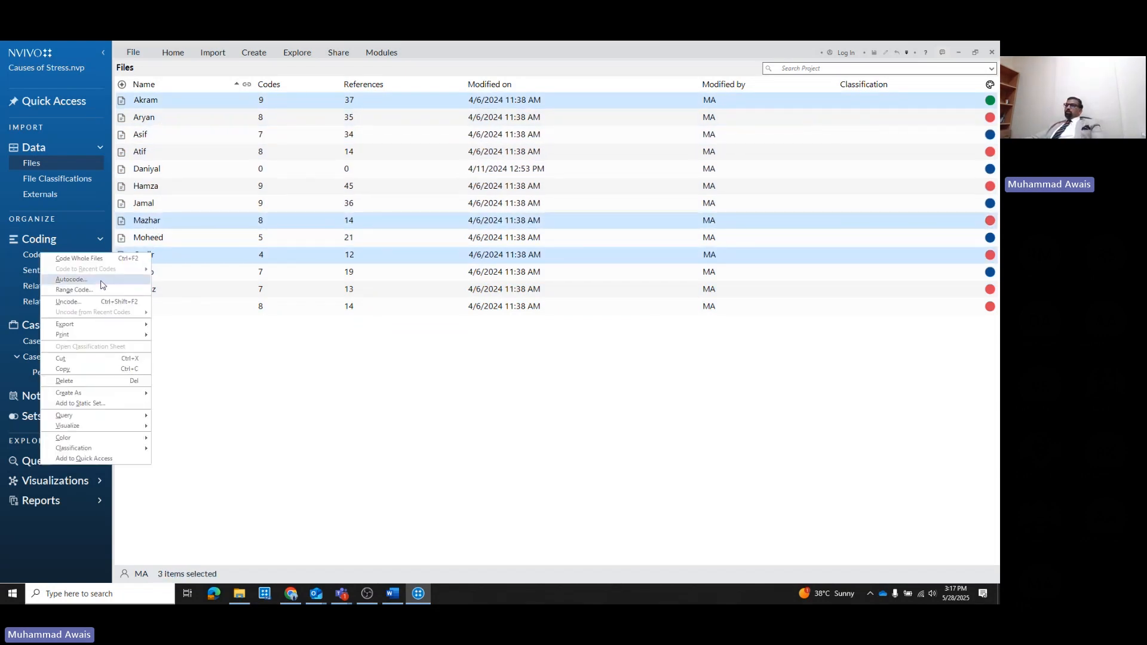
Autocode the three selected files for sentiment, coding by sentences, and close the resulting chart and matrix
{"action": "left_click", "coordinate": [101, 279]}
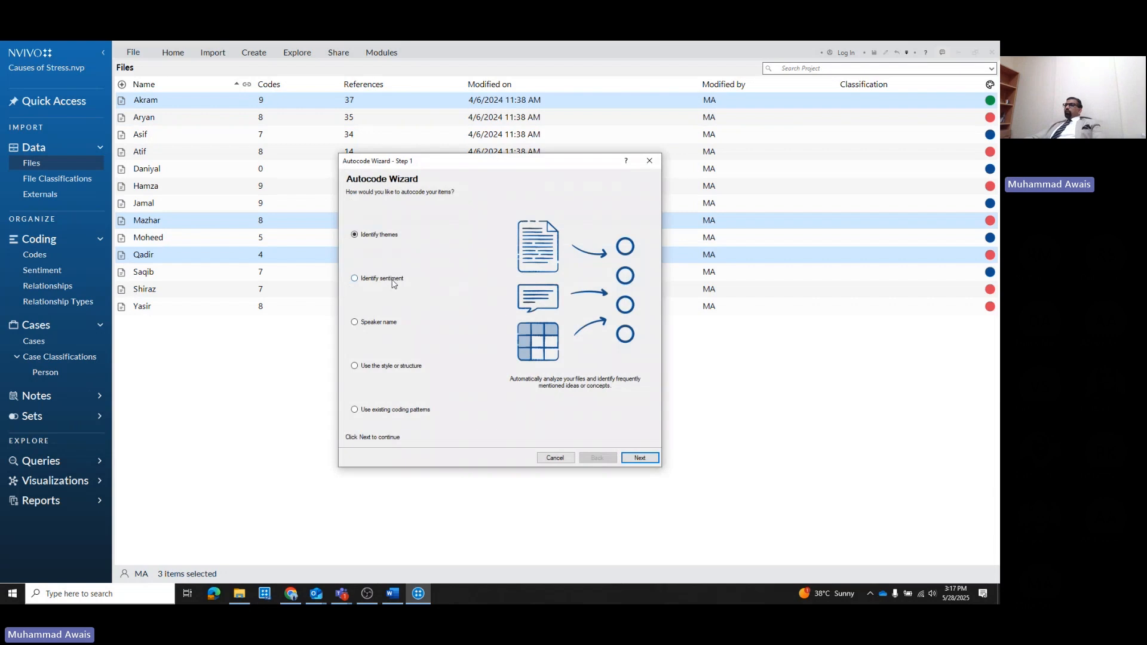
{"action": "left_click", "coordinate": [393, 283]}
{"action": "left_click", "coordinate": [634, 458]}
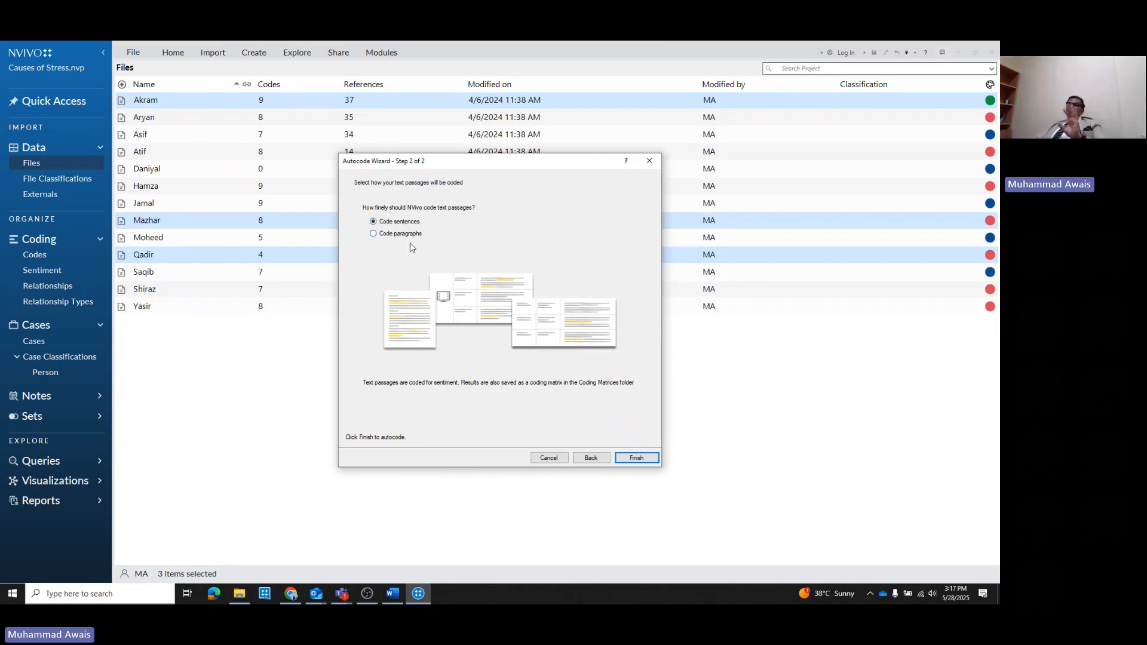
{"action": "left_click", "coordinate": [635, 459]}
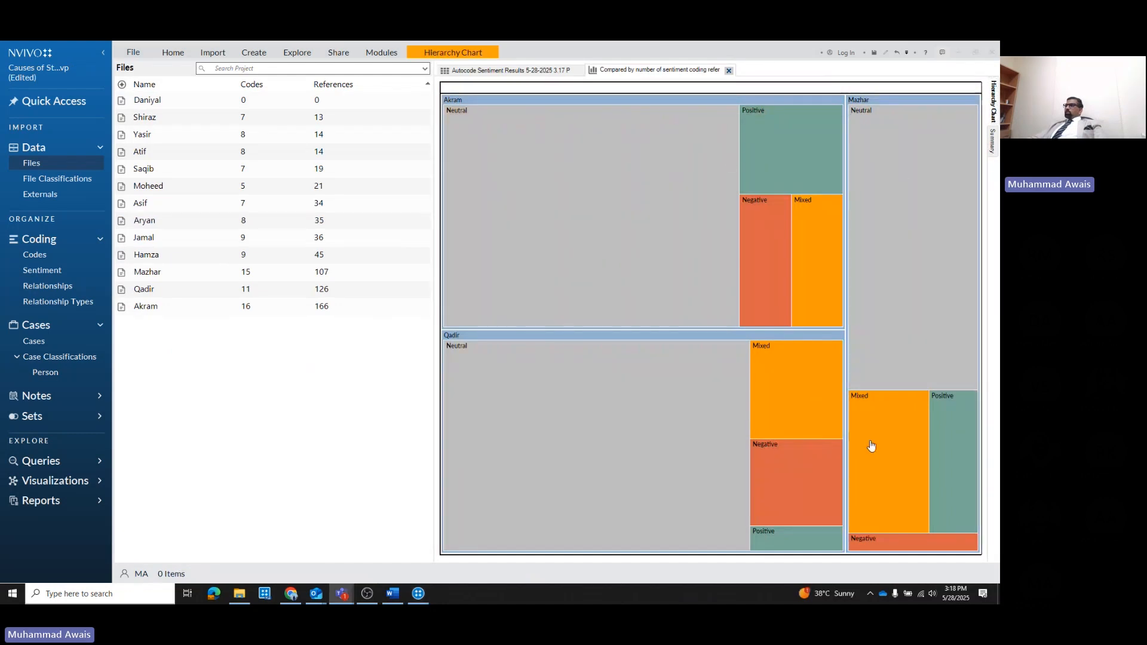
{"action": "left_click", "coordinate": [729, 70]}
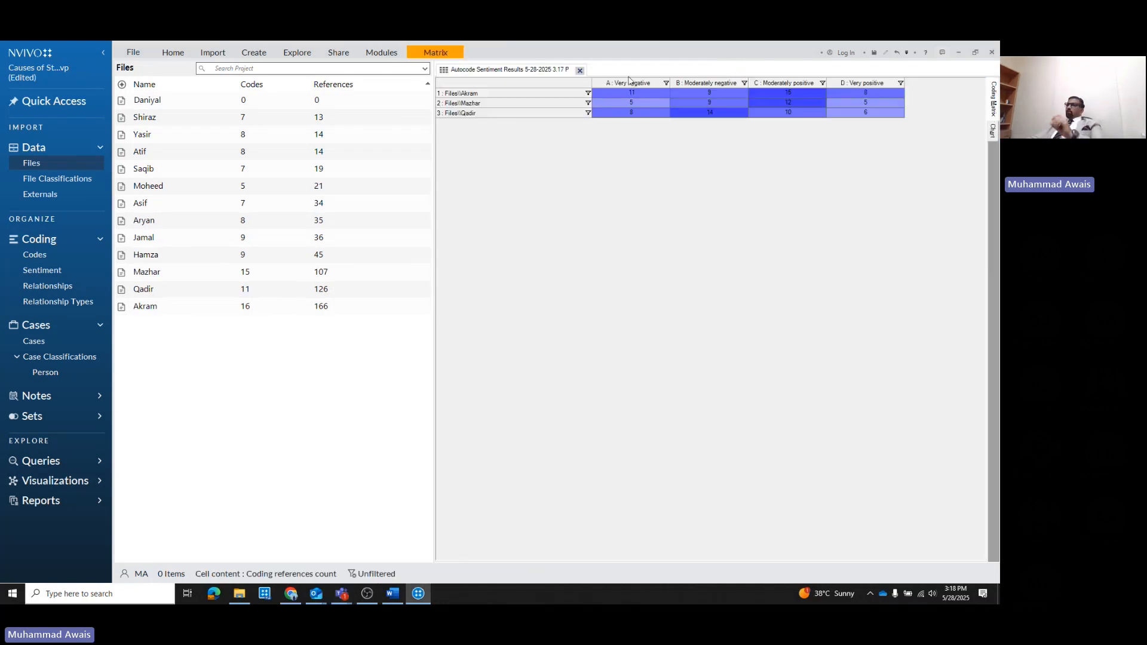
{"action": "left_click", "coordinate": [579, 70]}
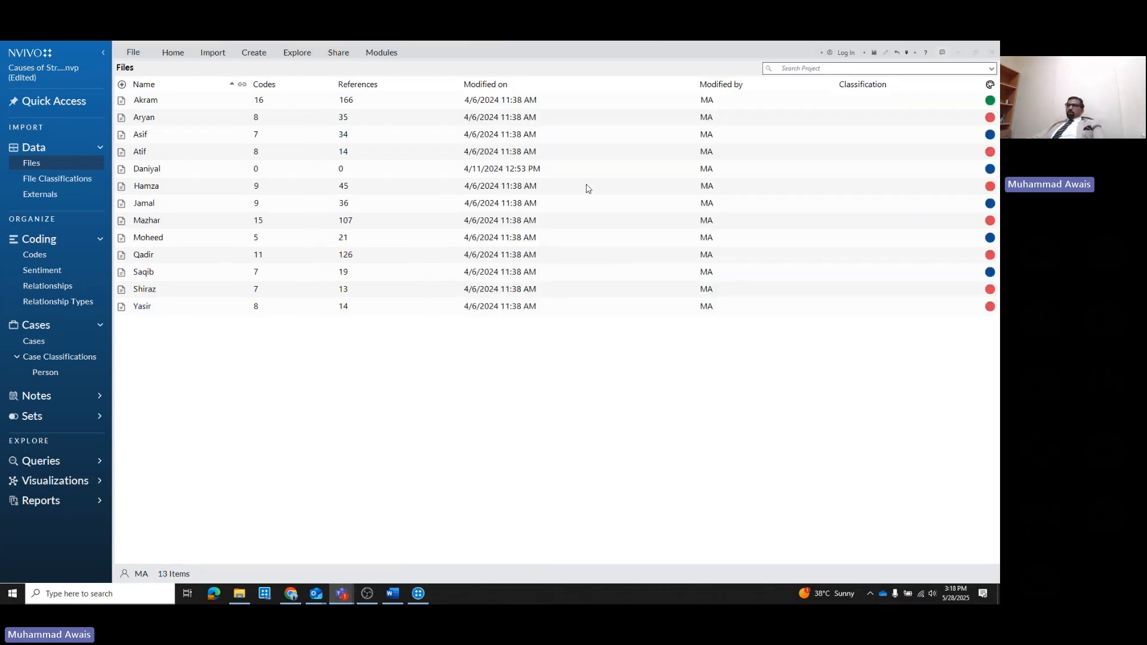
Expand the Positive and Negative sentiment codes and widen the Name column to fit their child code names
{"action": "left_click", "coordinate": [51, 273]}
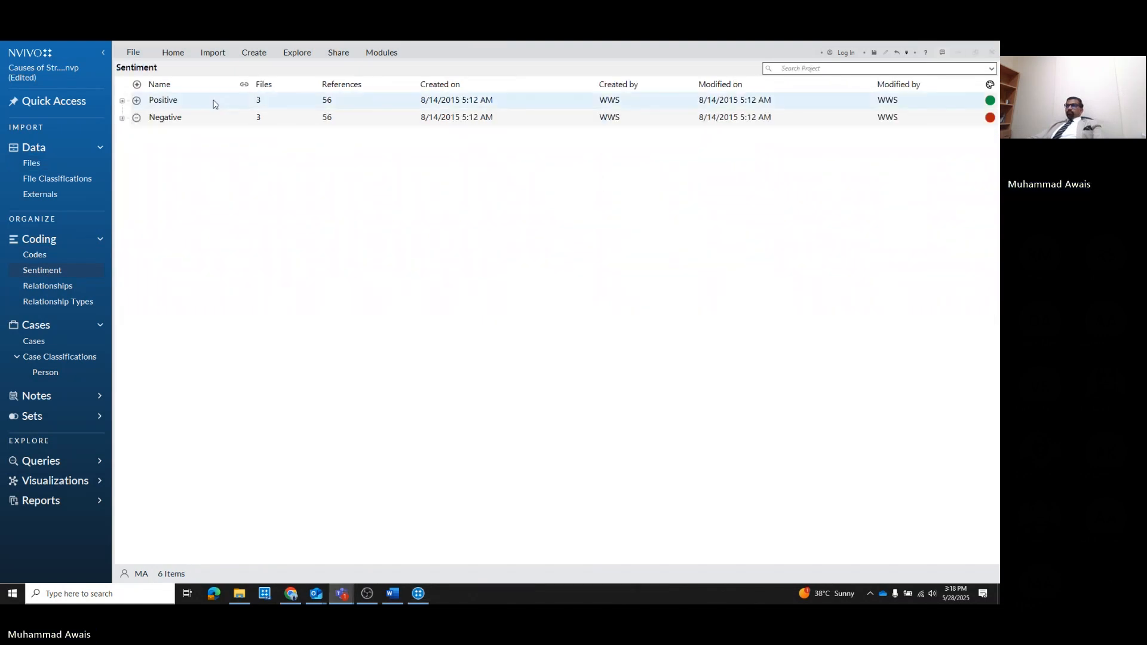
{"action": "left_click", "coordinate": [123, 101]}
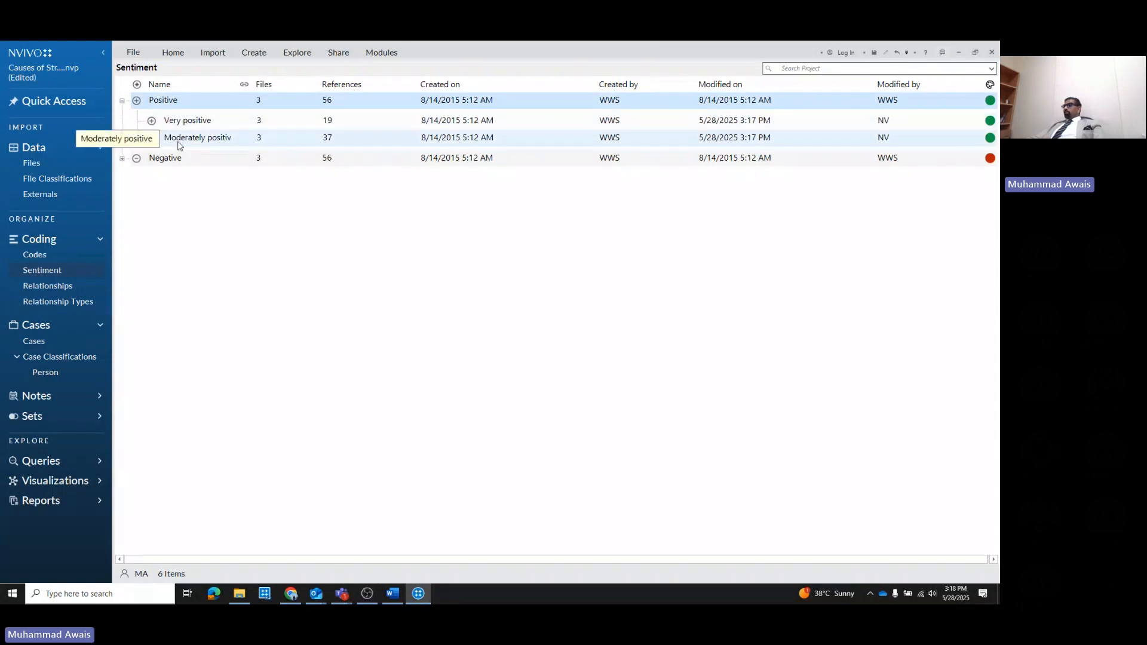
{"action": "left_click", "coordinate": [123, 159]}
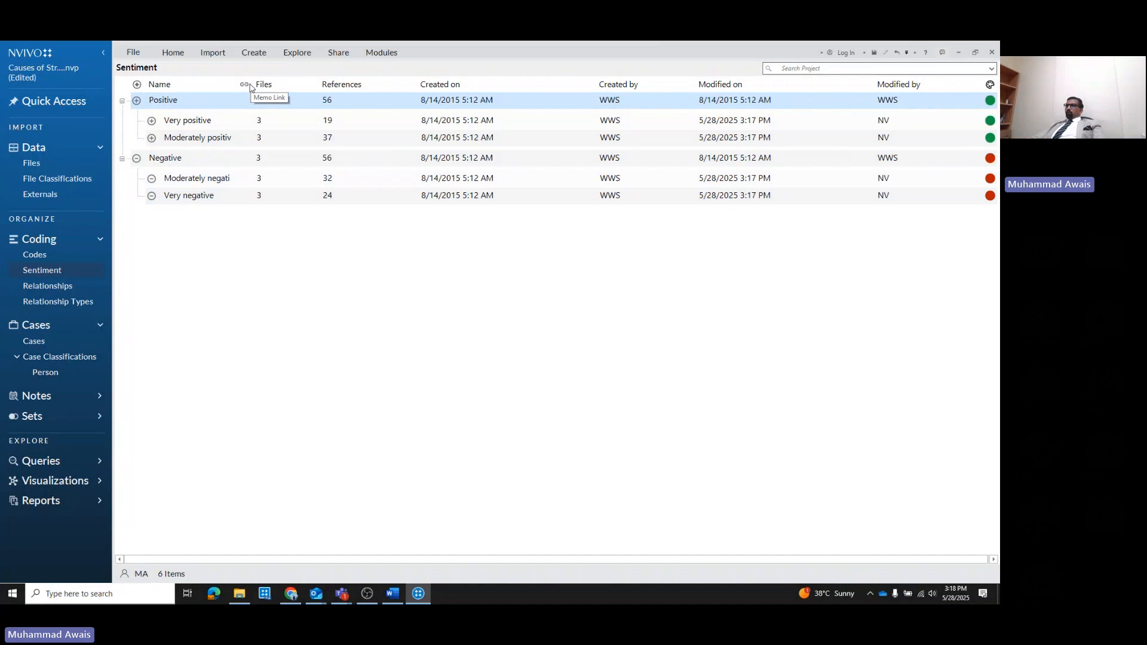
{"action": "left_click_drag", "start_coordinate": [237, 83], "coordinate": [268, 84]}
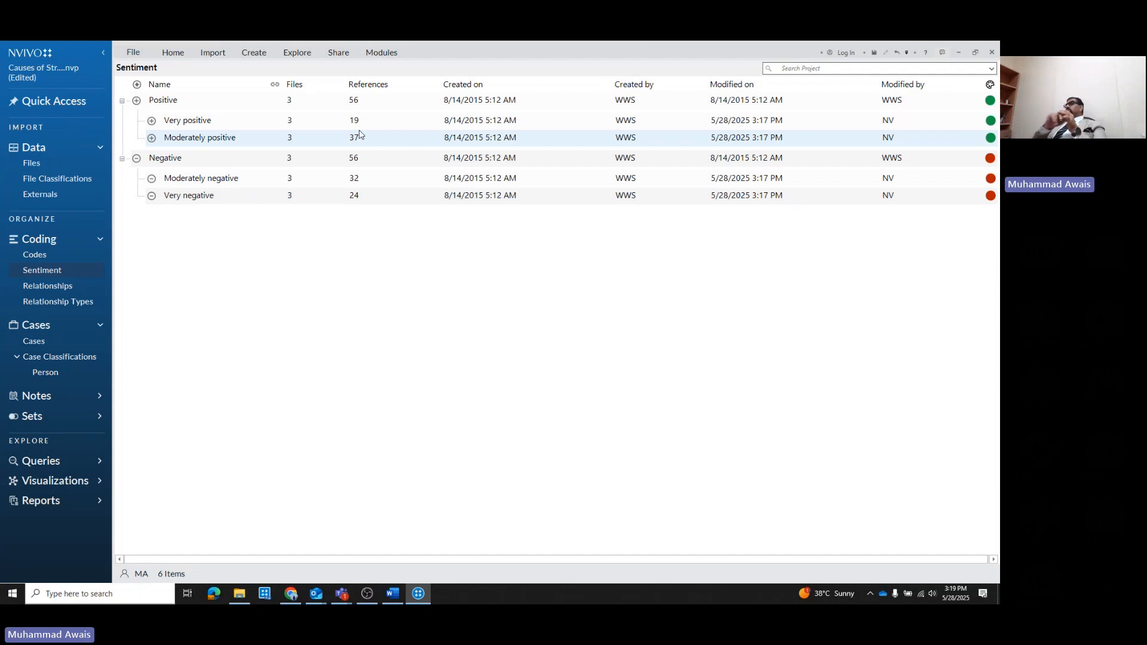
{"action": "left_click", "coordinate": [185, 126]}
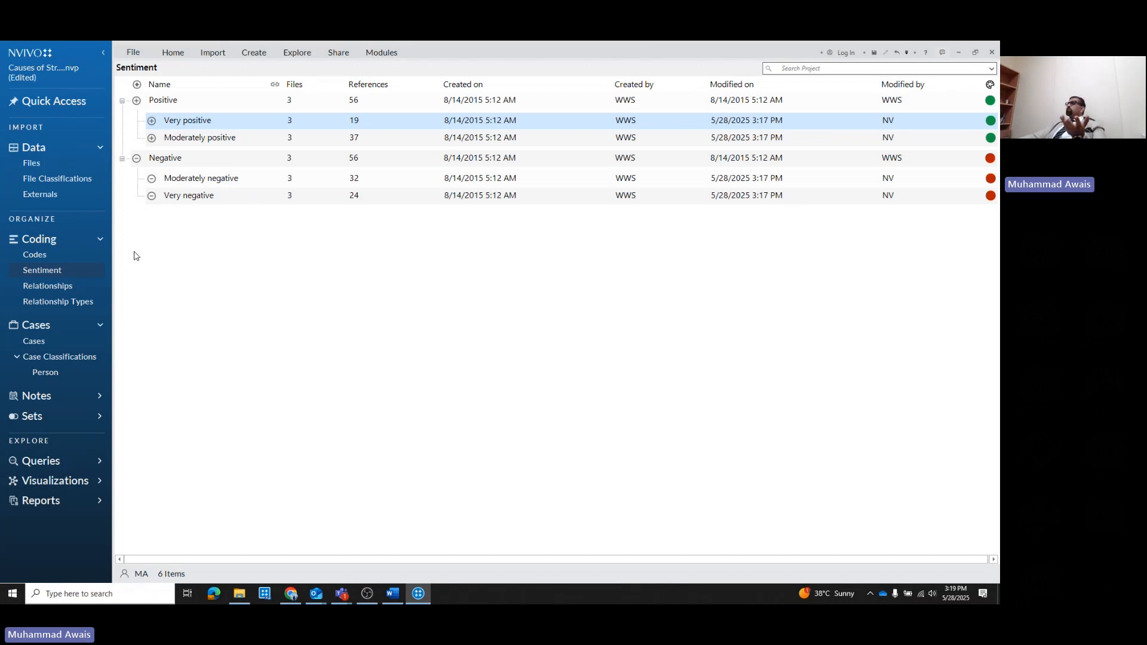
Review the project's lists of codes, files and cases
{"action": "left_click", "coordinate": [57, 263]}
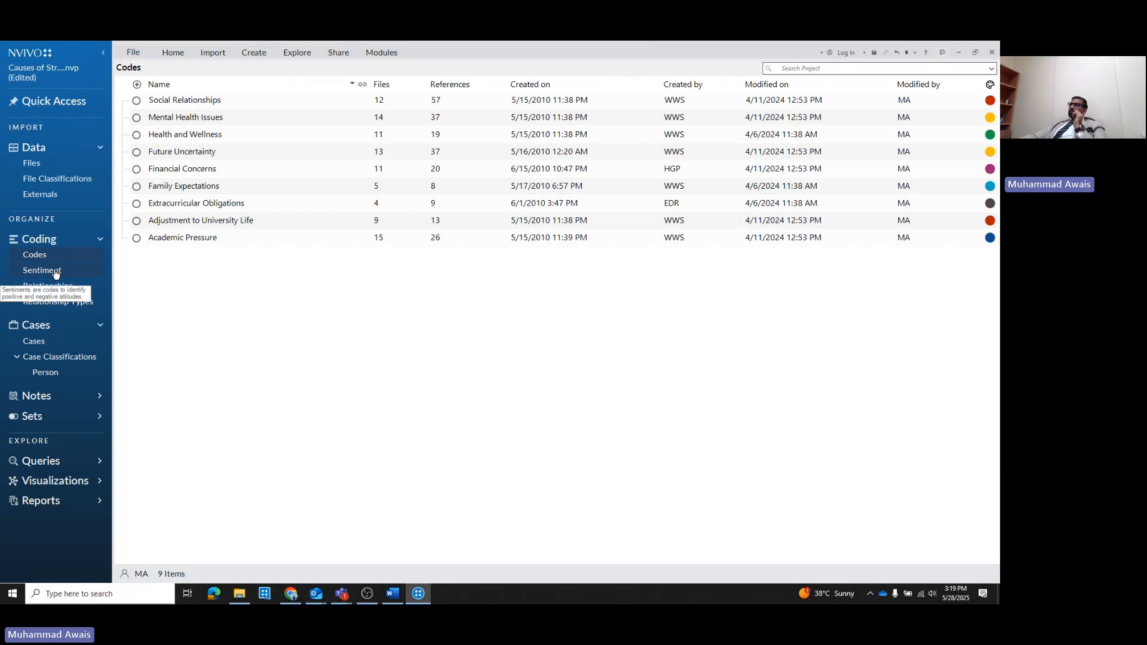
{"action": "left_click", "coordinate": [56, 272]}
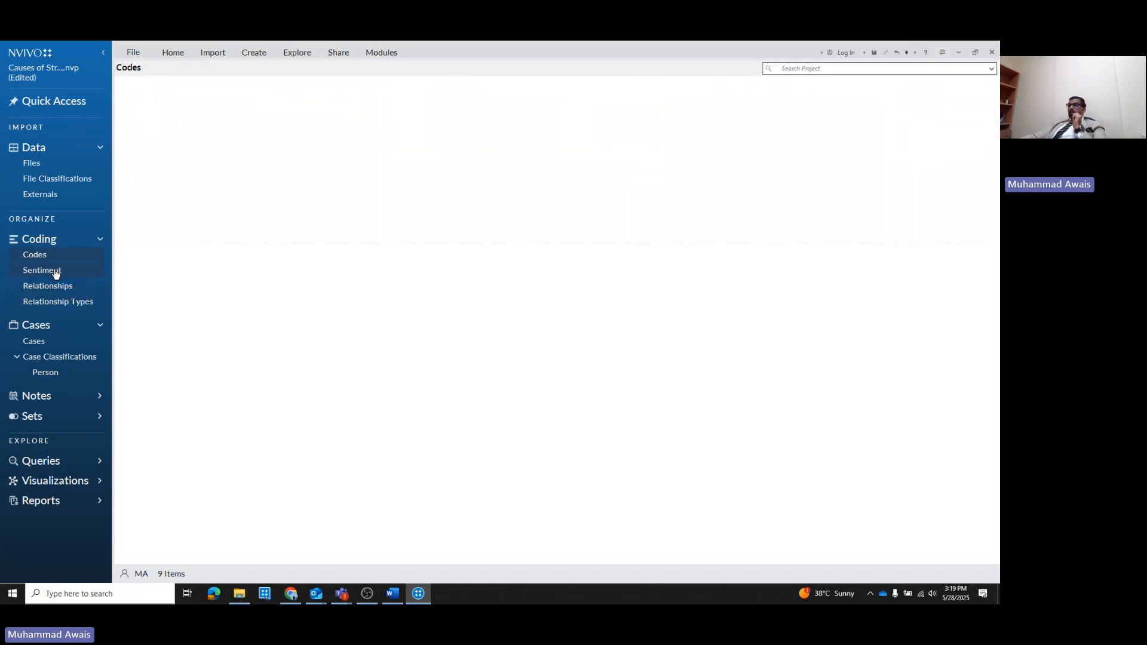
{"action": "left_click", "coordinate": [41, 163]}
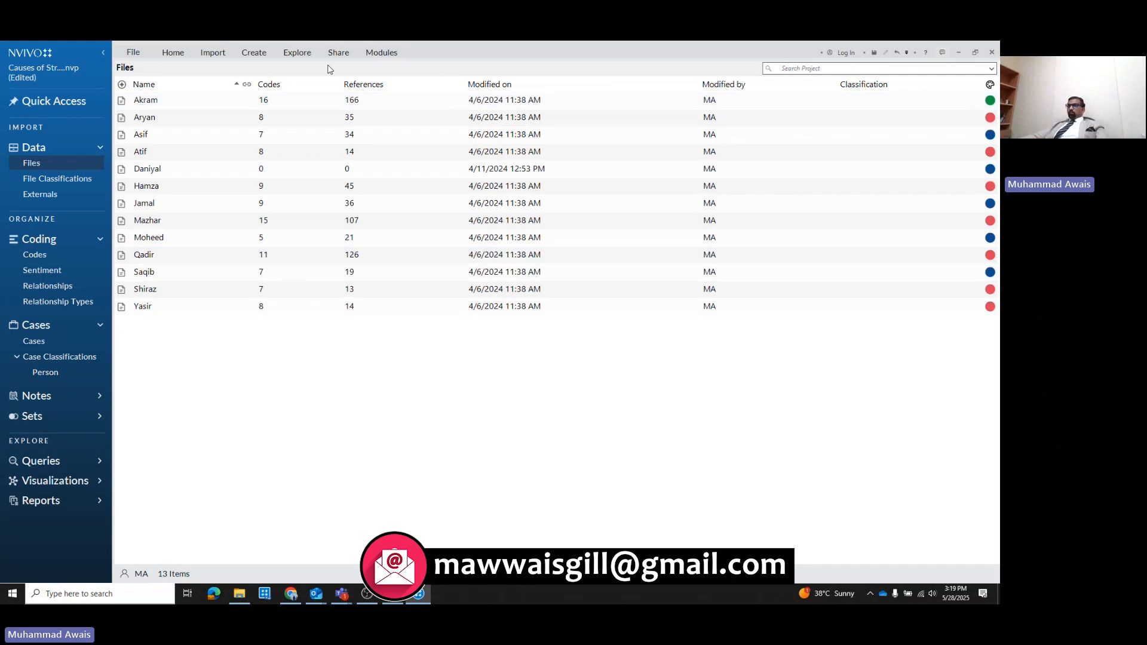
{"action": "left_click", "coordinate": [37, 341]}
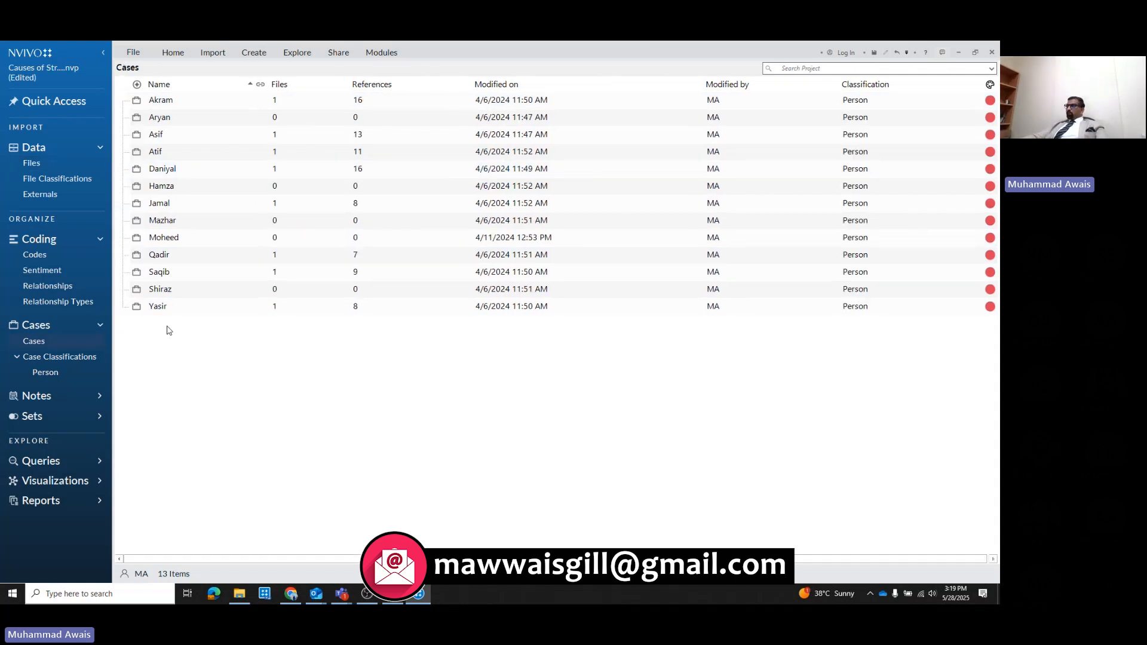
Expand the Person case classification and view the values of its Age attribute without changing them
{"action": "left_click", "coordinate": [45, 372]}
{"action": "left_click", "coordinate": [48, 356]}
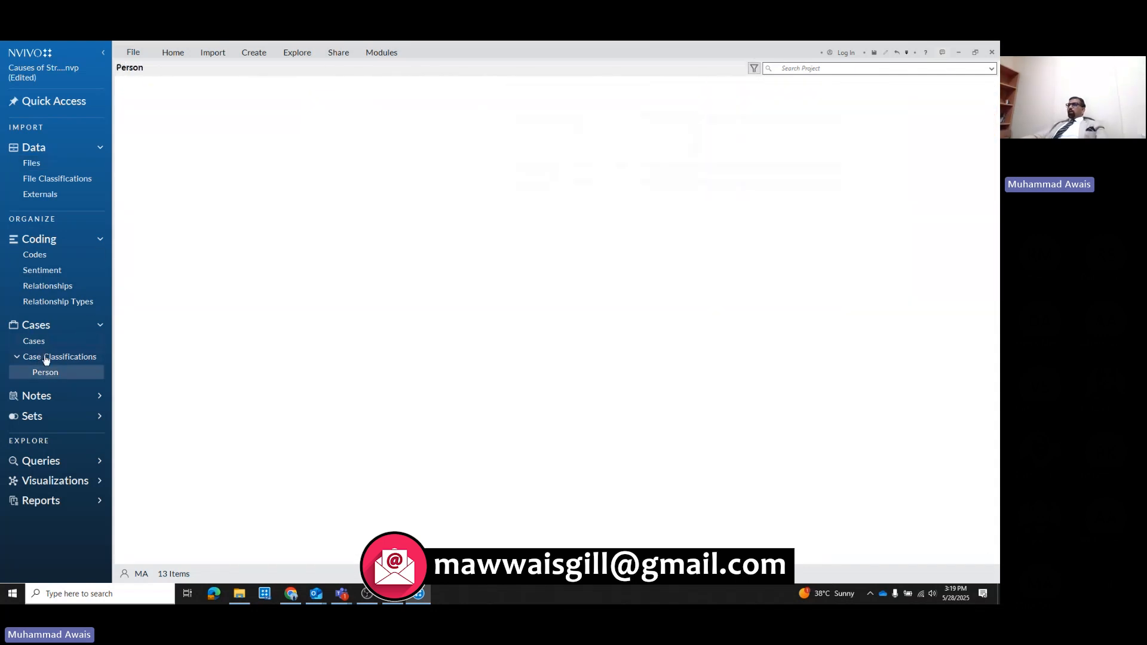
{"action": "left_click", "coordinate": [121, 101]}
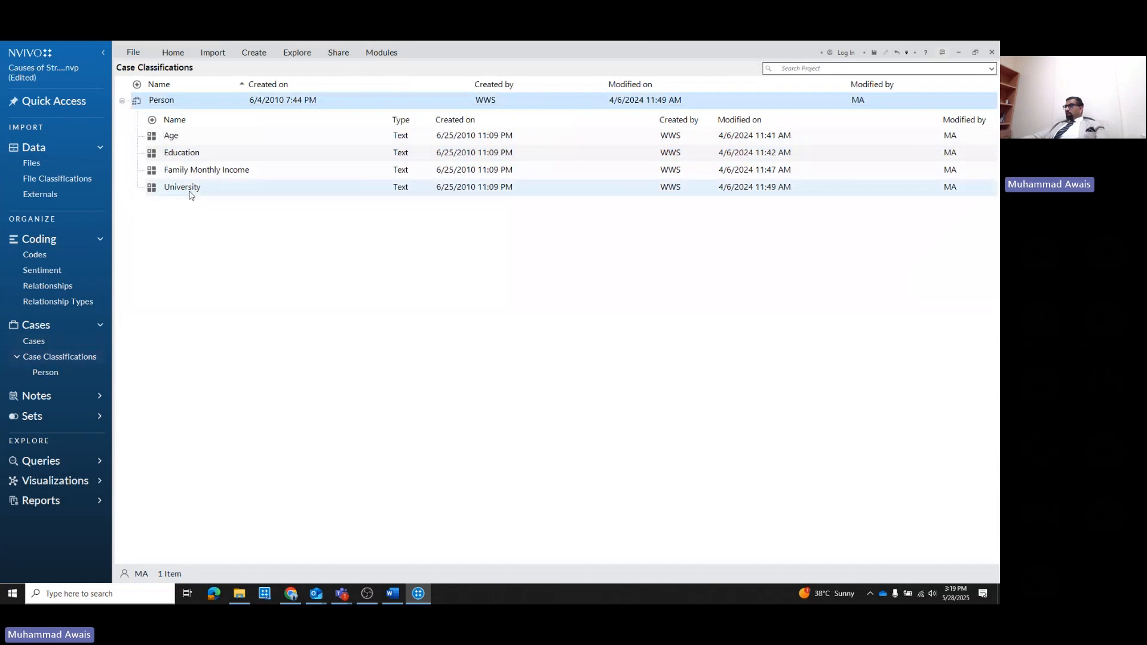
{"action": "double_click", "coordinate": [171, 136]}
{"action": "left_click", "coordinate": [403, 249]}
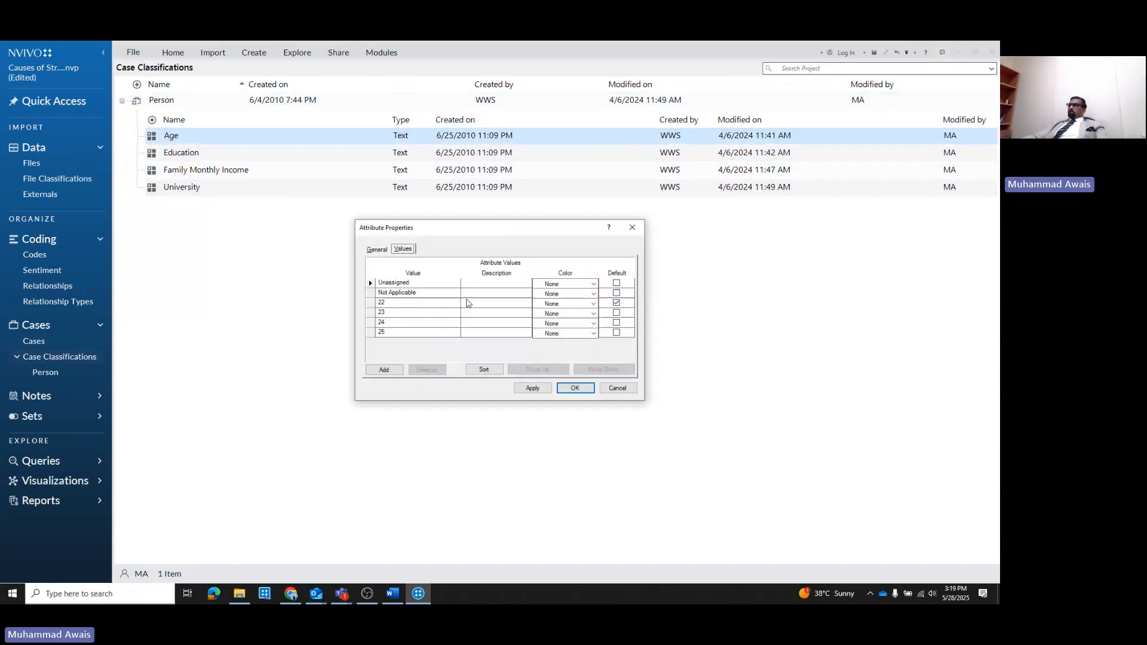
{"action": "left_click", "coordinate": [616, 388]}
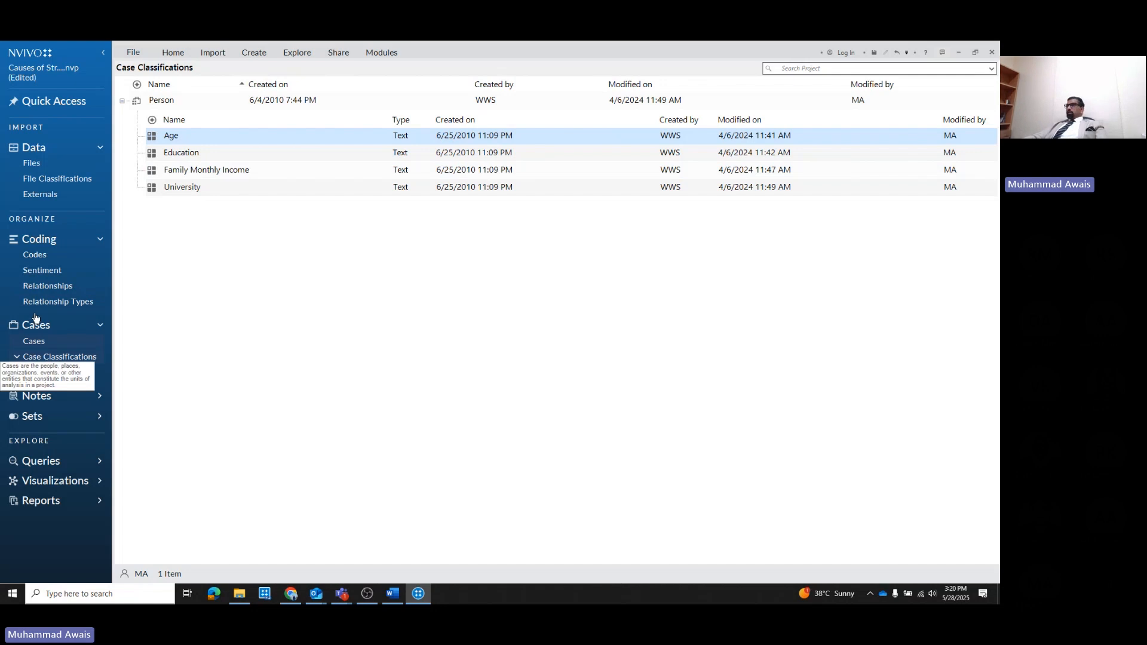
Look over the list of codes and the sentiment codes again
{"action": "left_click", "coordinate": [35, 255]}
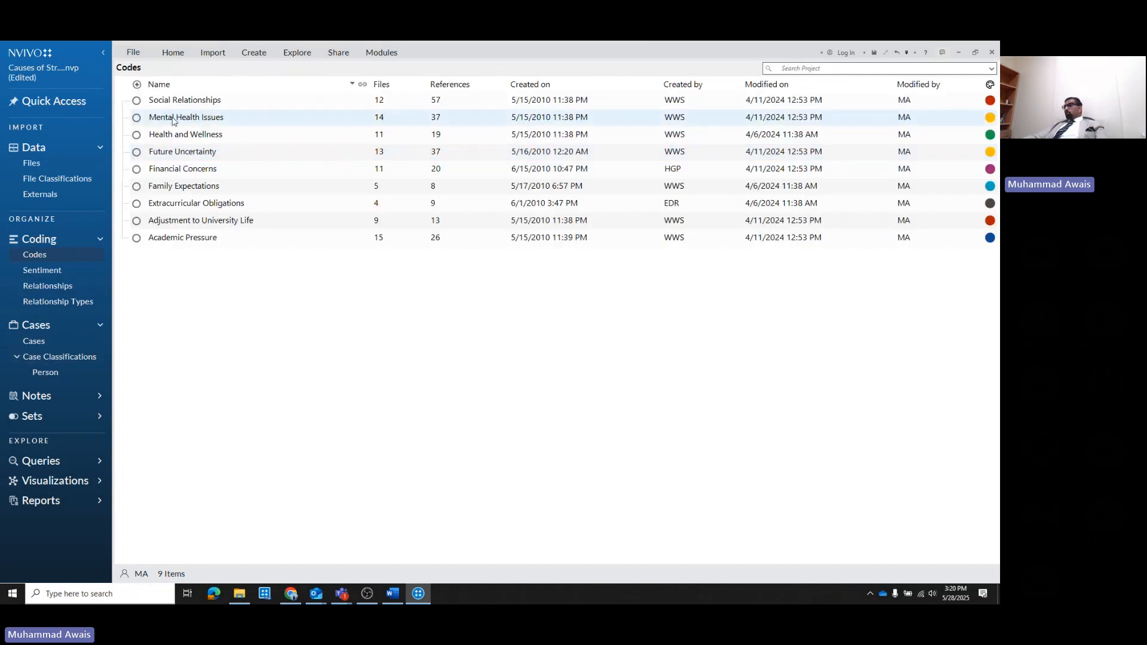
{"action": "left_click", "coordinate": [41, 271]}
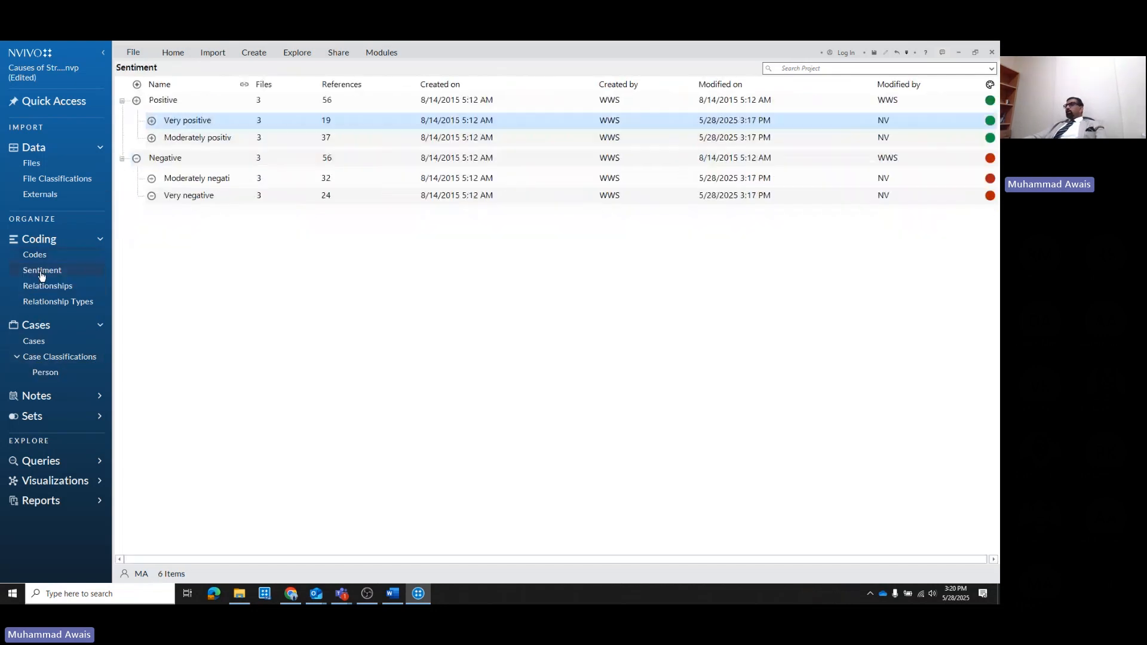
{"action": "left_click", "coordinate": [280, 311]}
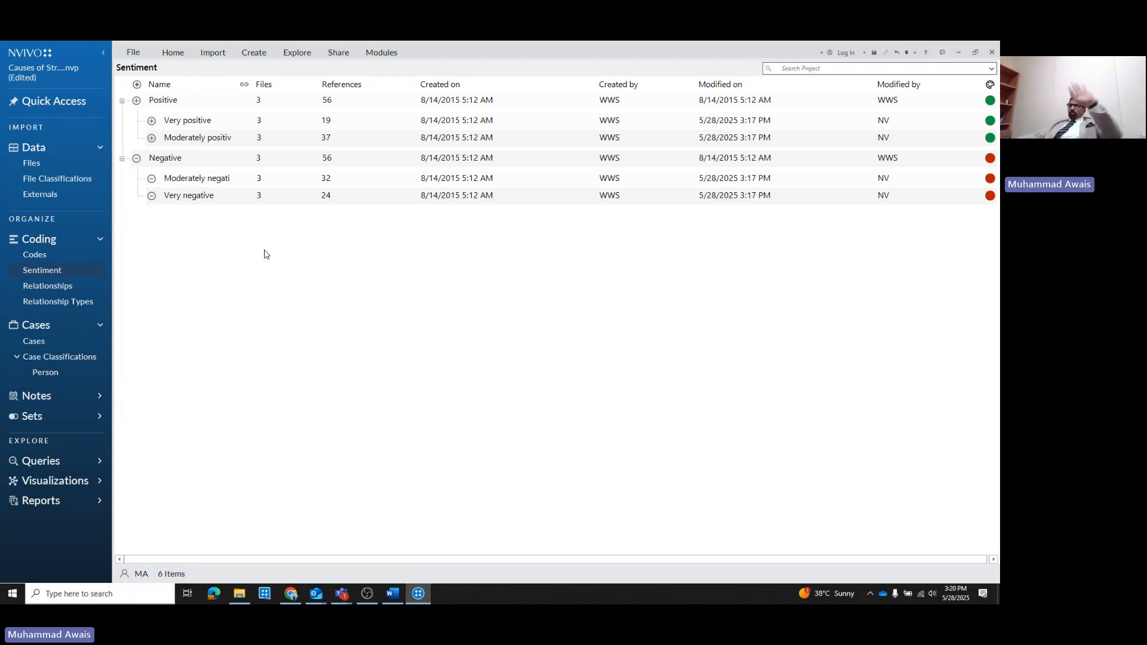
{"action": "left_click", "coordinate": [293, 55]}
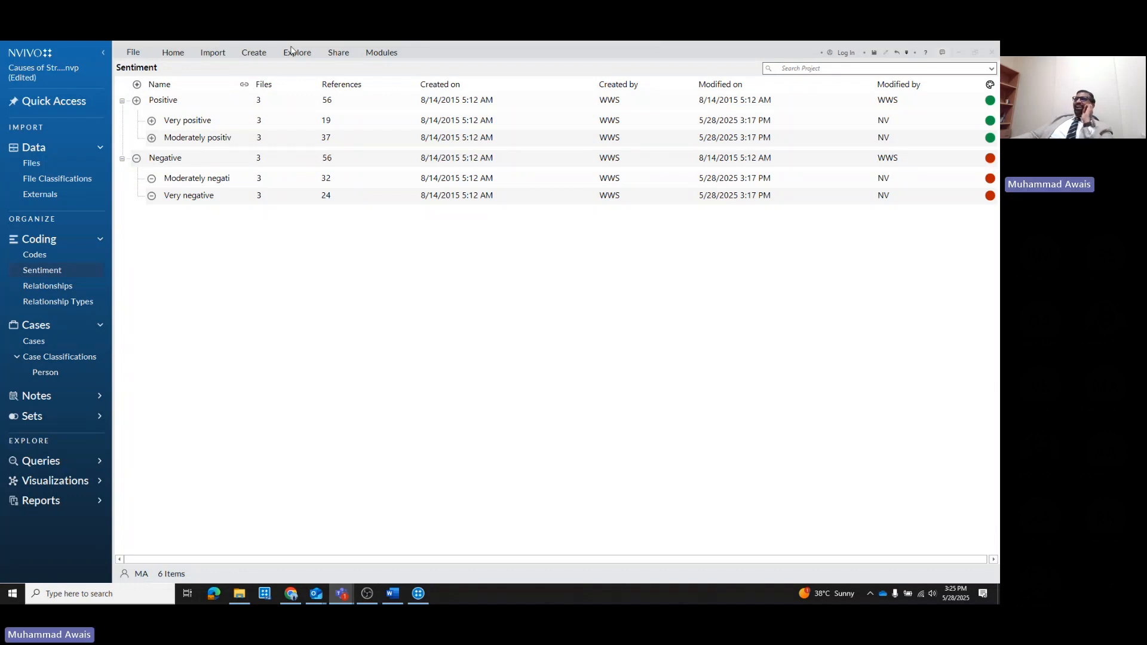
{"action": "left_click", "coordinate": [444, 51]}
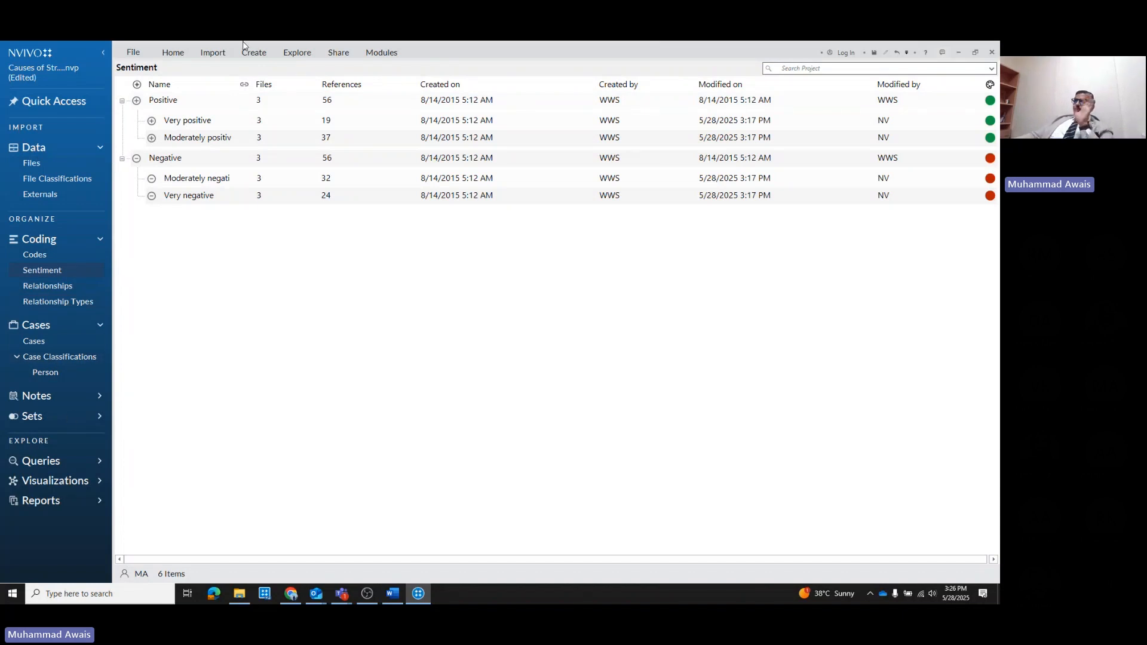
Create a hierarchy chart of the amount of coding for all codes, coded to all files, externals and memos
{"action": "left_click", "coordinate": [32, 163]}
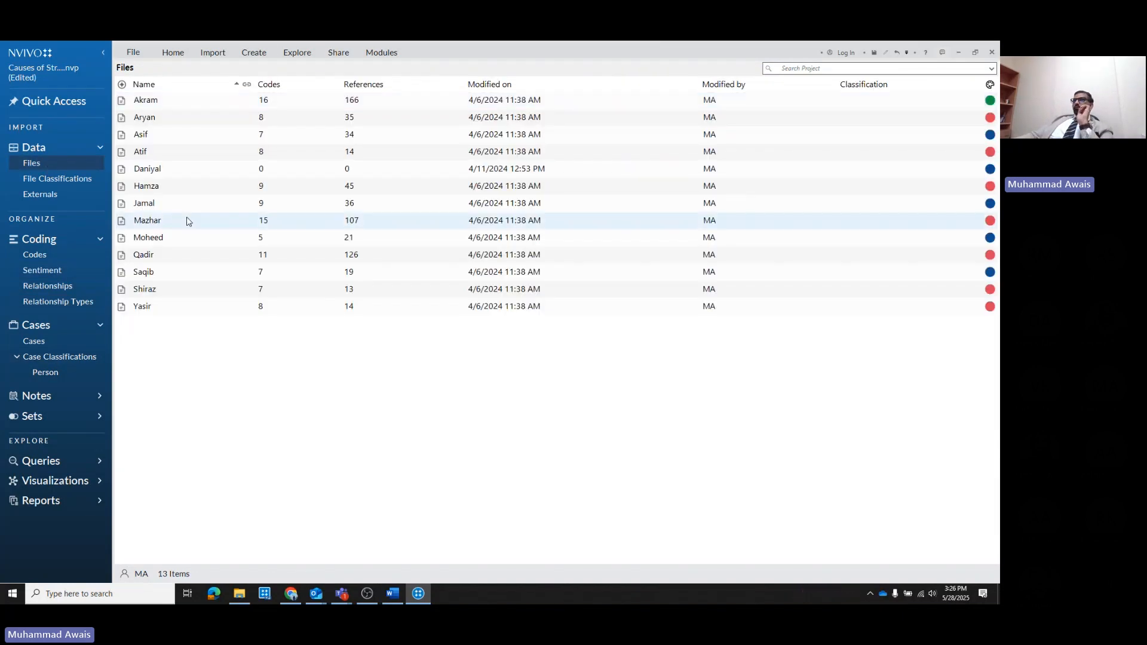
{"action": "left_click", "coordinate": [296, 55]}
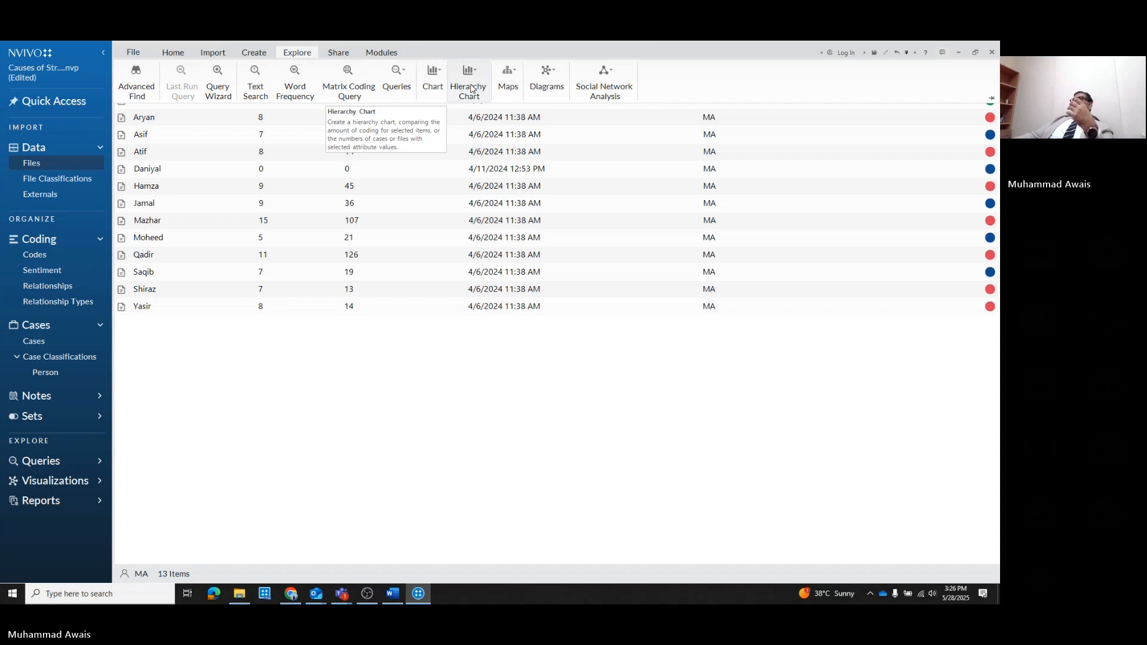
{"action": "left_click", "coordinate": [470, 87]}
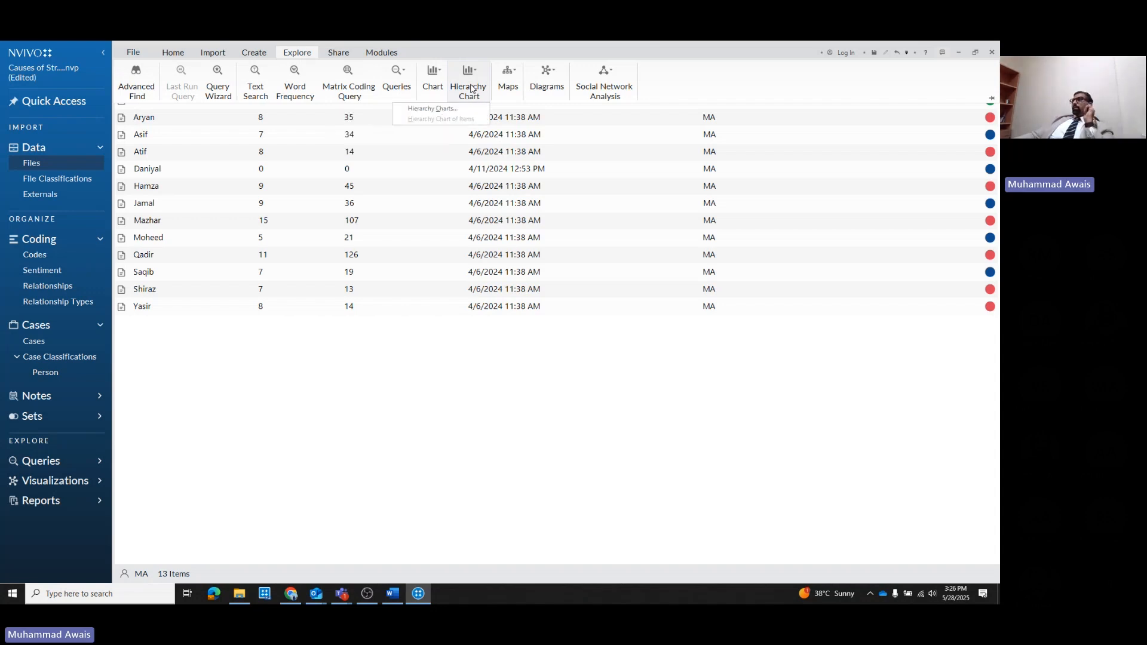
{"action": "left_click", "coordinate": [449, 109]}
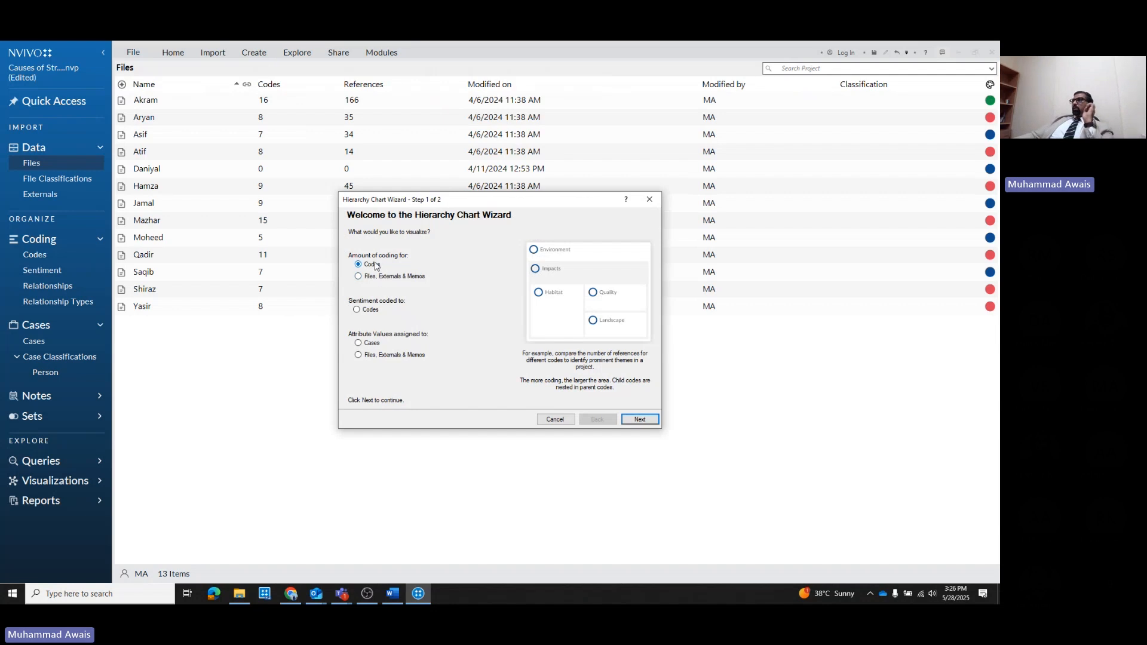
{"action": "left_click", "coordinate": [624, 419]}
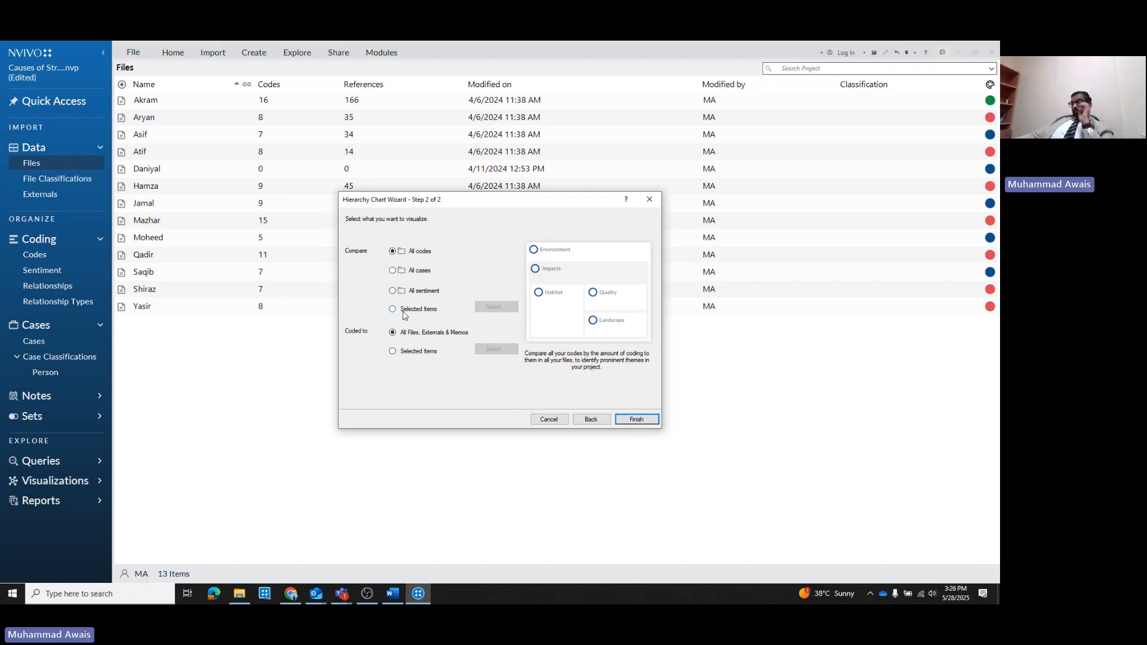
{"action": "left_click", "coordinate": [636, 420]}
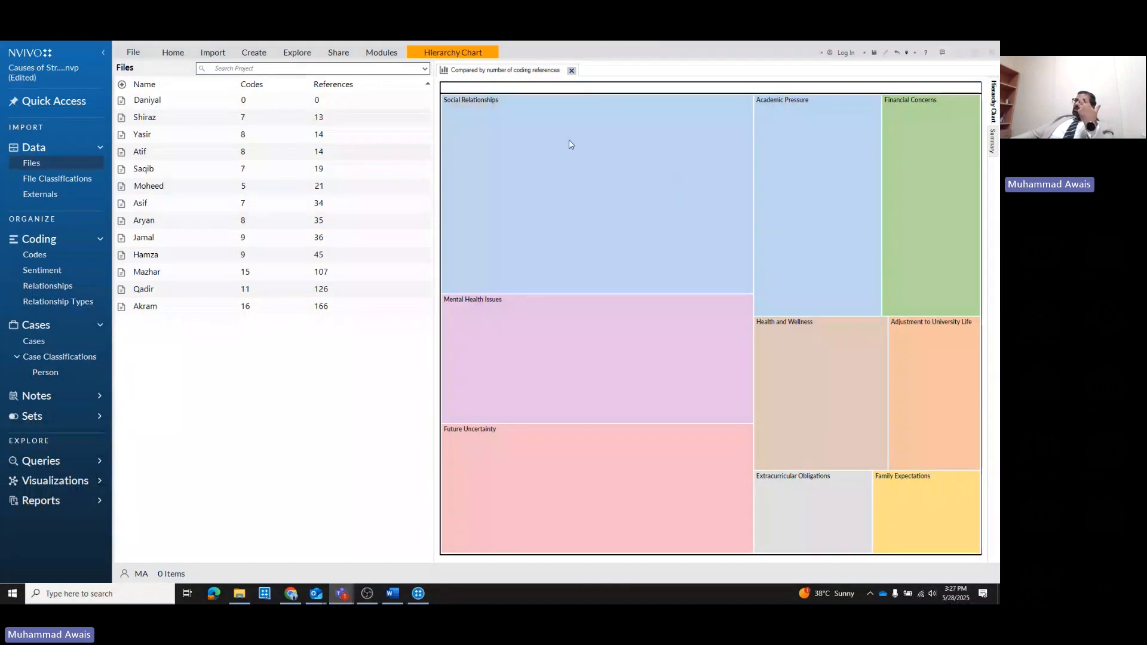
Inspect the coding reference details of individual codes in the hierarchy chart, from Social Relationships to Adjustment to University Life
{"action": "mouse_move", "coordinate": [508, 123]}
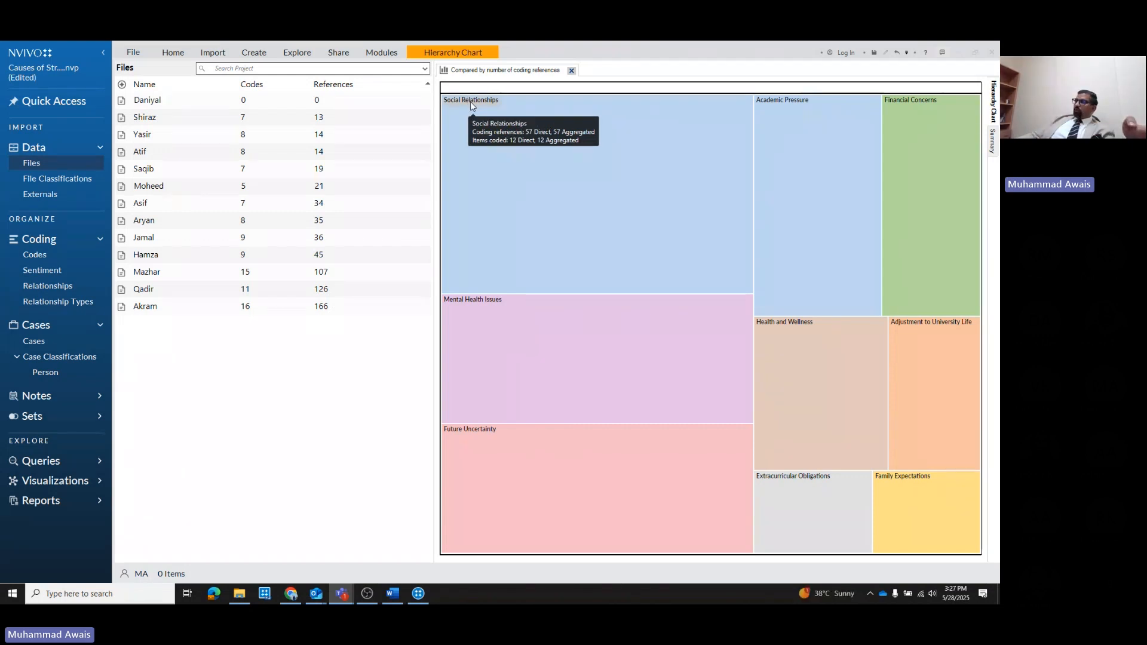
{"action": "mouse_move", "coordinate": [479, 307]}
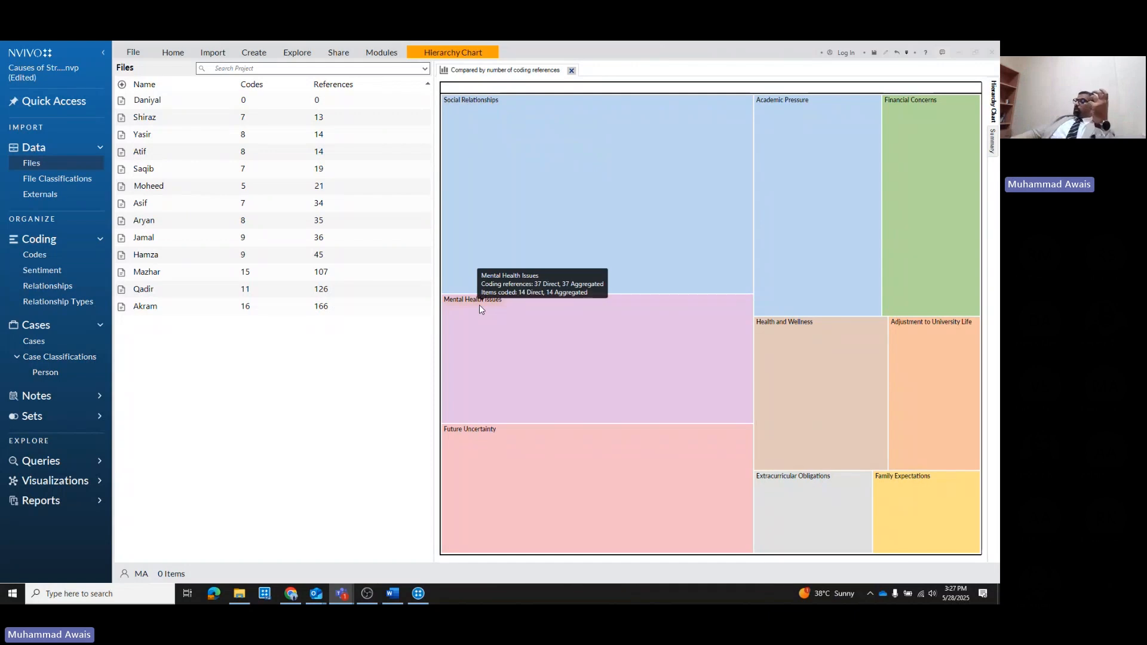
{"action": "mouse_move", "coordinate": [472, 429]}
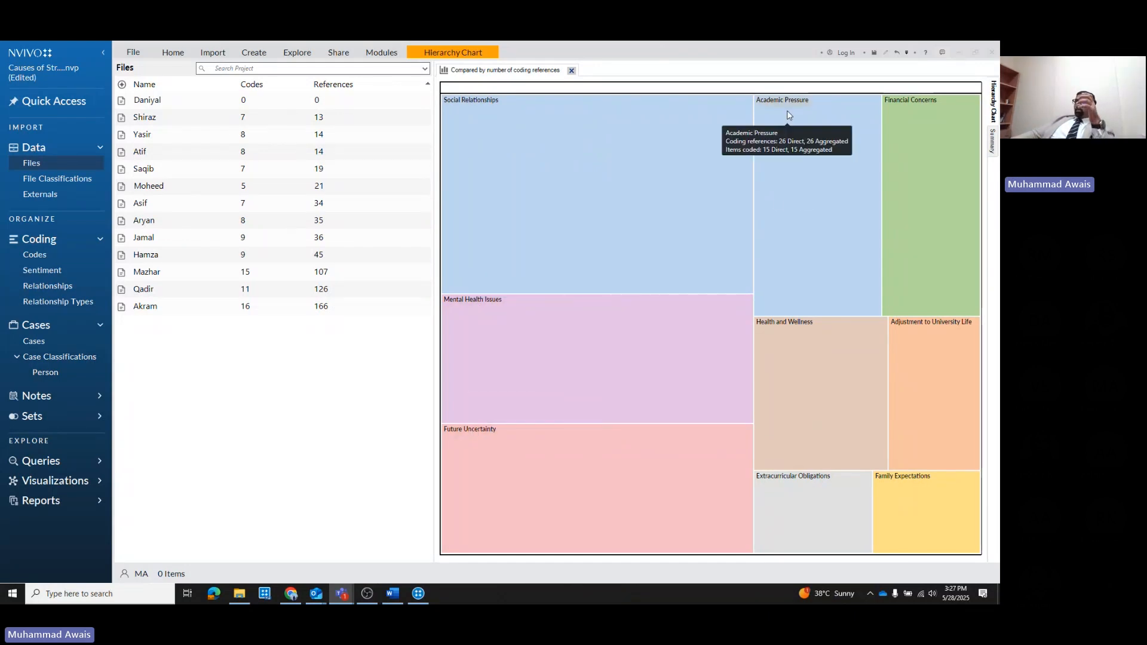
{"action": "mouse_move", "coordinate": [786, 332]}
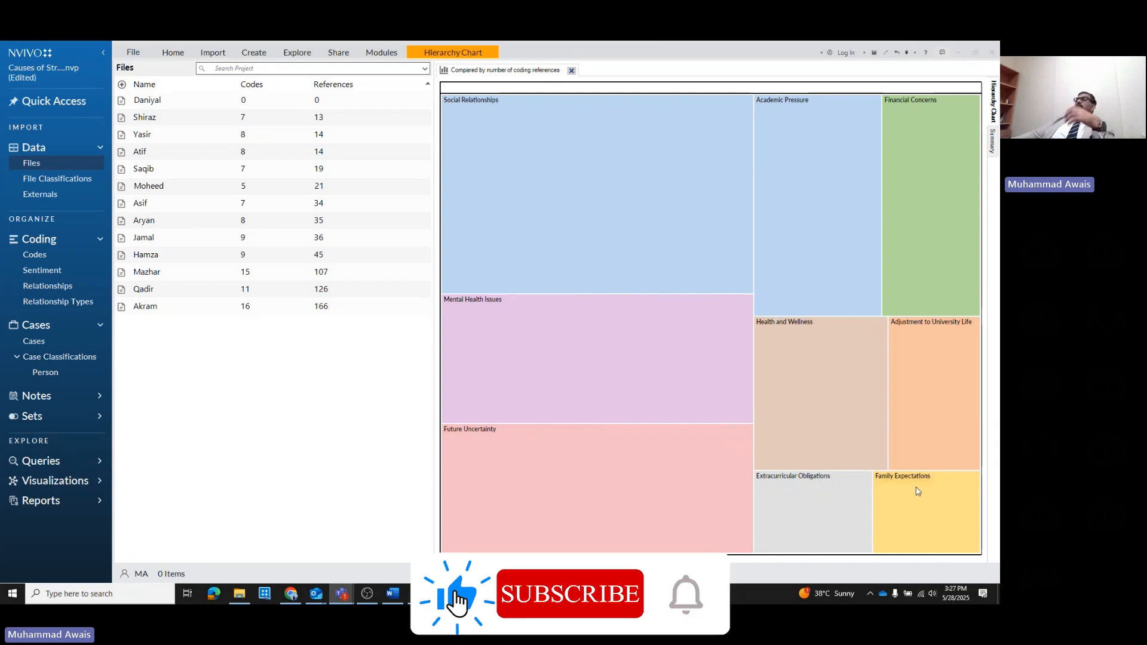
{"action": "mouse_move", "coordinate": [917, 490]}
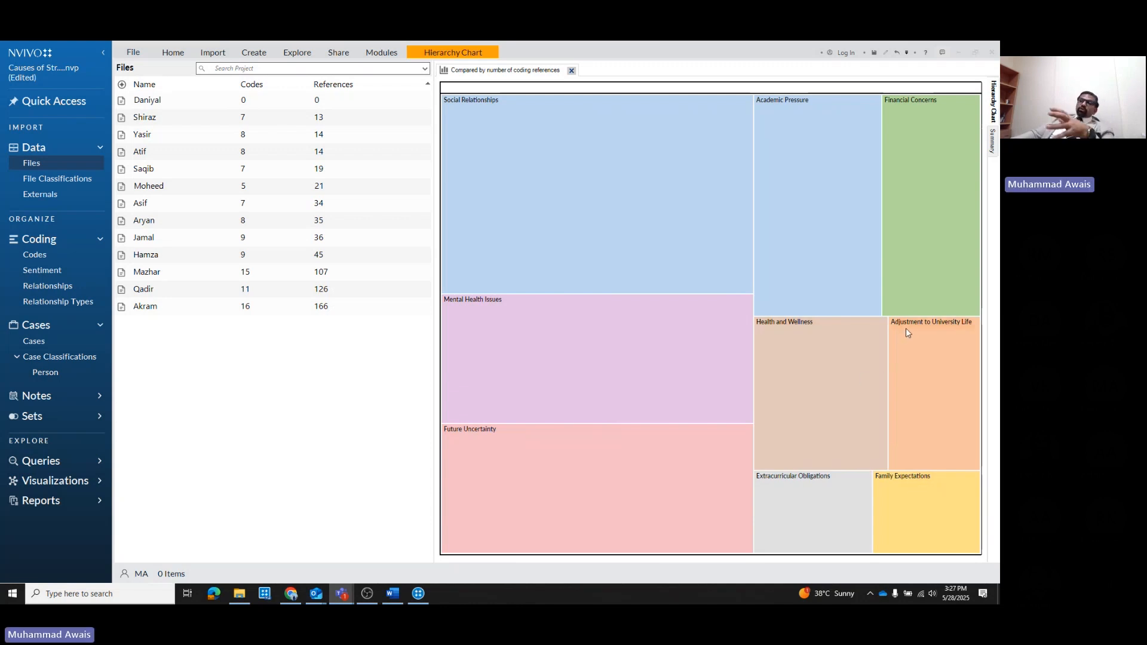
{"action": "mouse_move", "coordinate": [907, 332]}
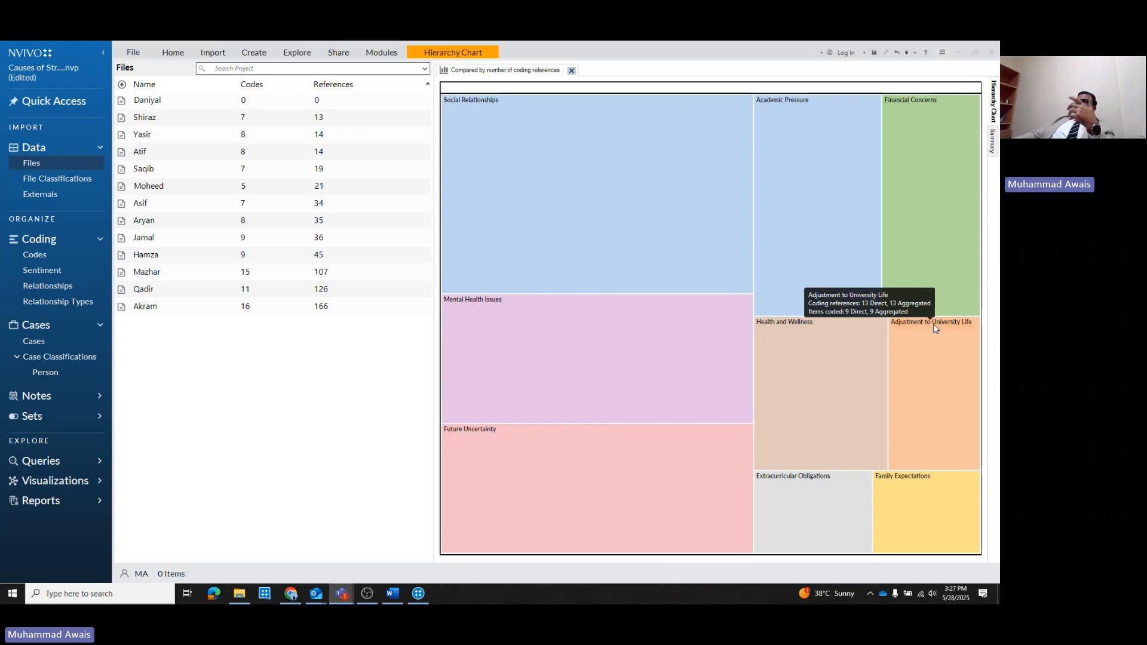
Review the hierarchy chart's summary table of coding references and items alongside the list of codes
{"action": "left_click", "coordinate": [992, 145]}
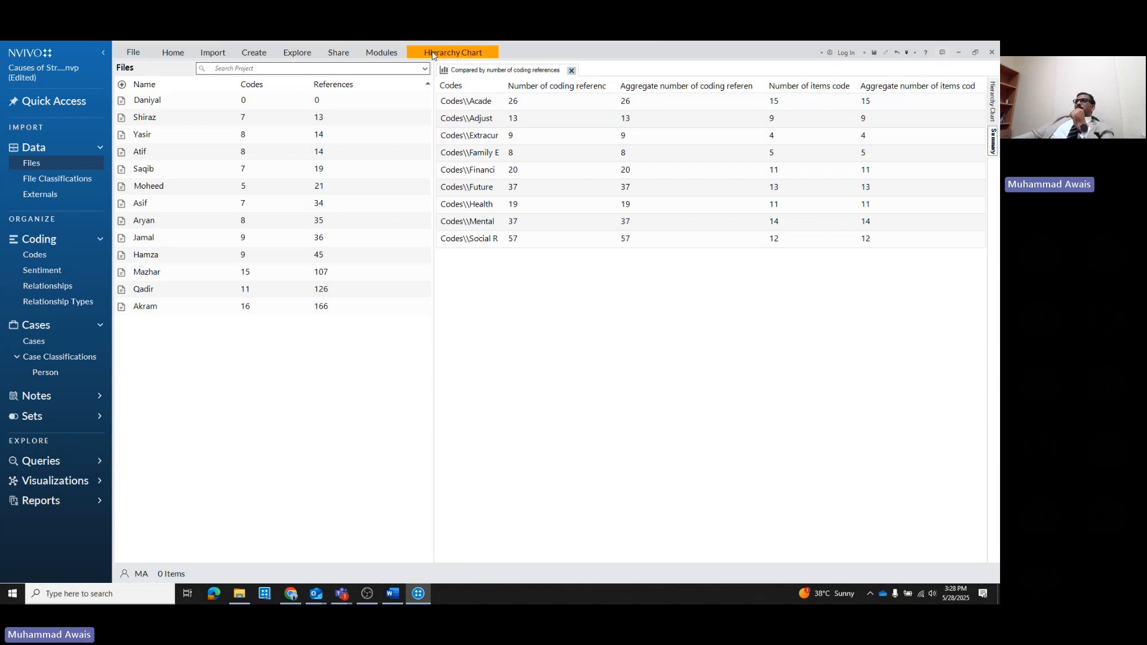
{"action": "left_click", "coordinate": [34, 255]}
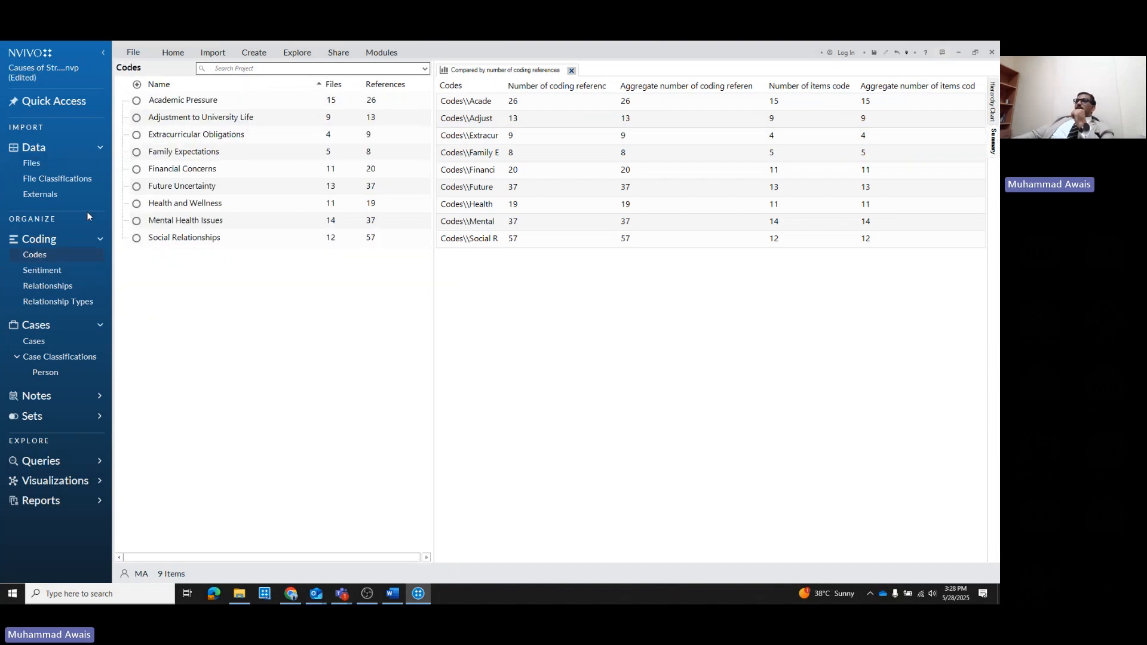
{"action": "right_click", "coordinate": [158, 106]}
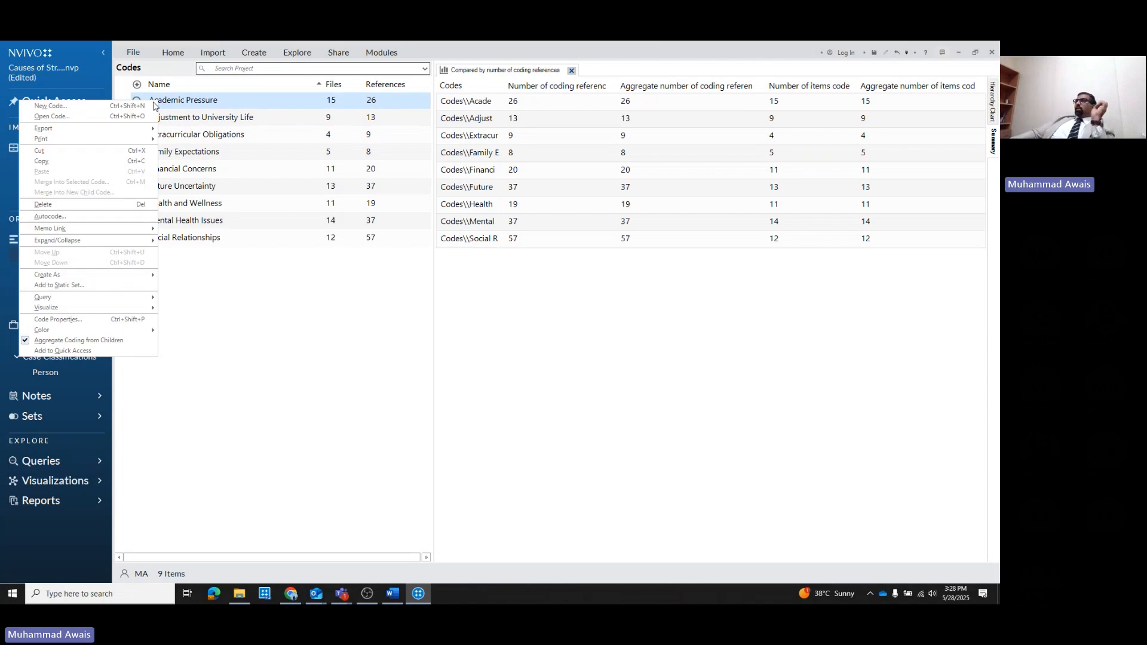
{"action": "left_click", "coordinate": [208, 105]}
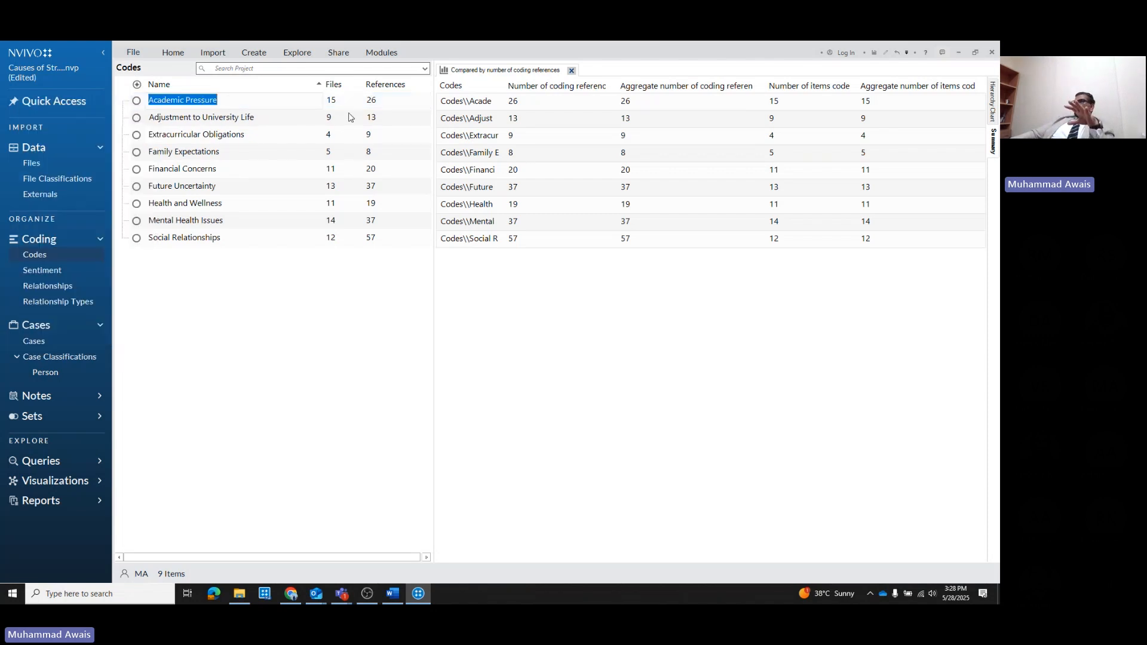
{"action": "right_click", "coordinate": [172, 106]}
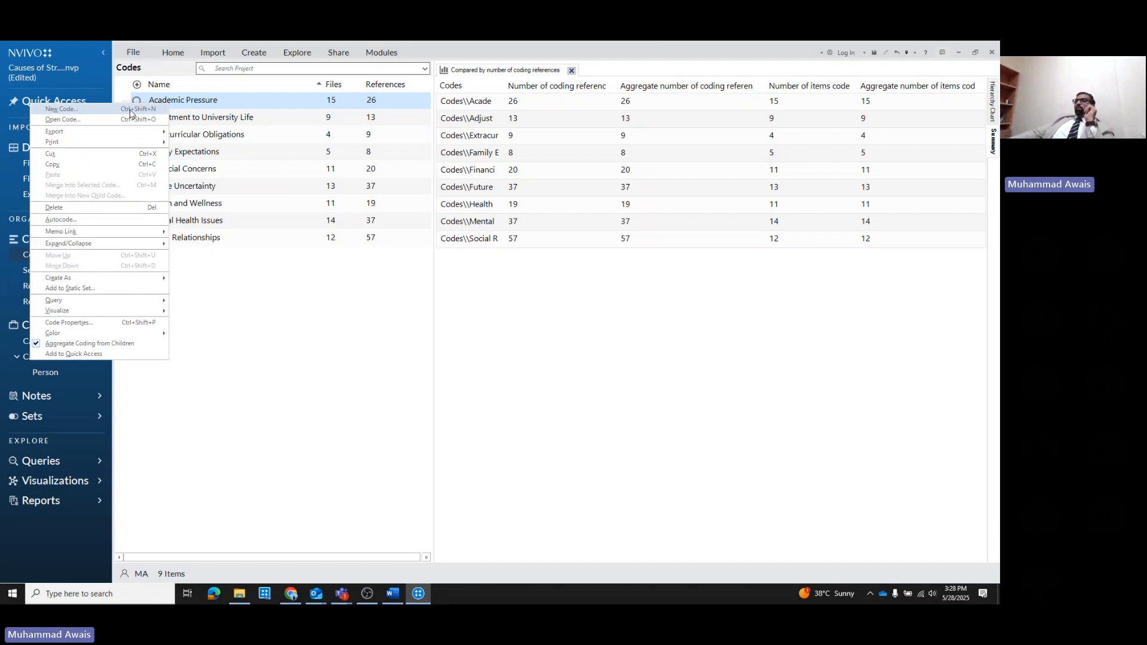
{"action": "left_click", "coordinate": [371, 306]}
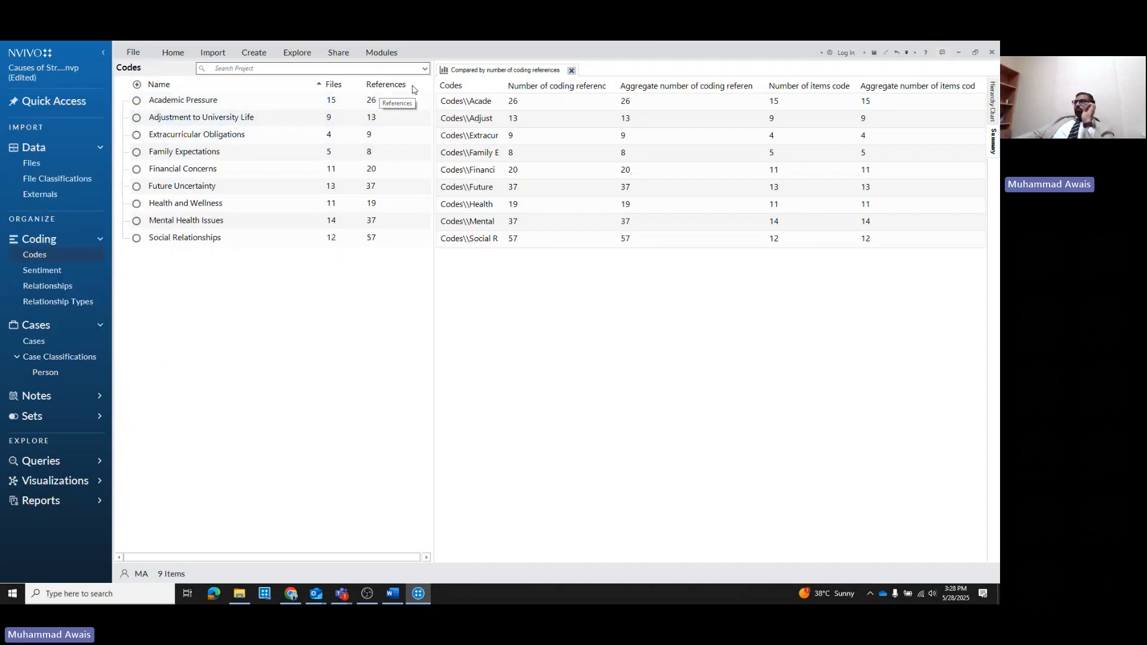
Change the hierarchy chart of the codes from a treemap to a sunburst and inspect the coding details of Financial Concerns
{"action": "left_click", "coordinate": [992, 102]}
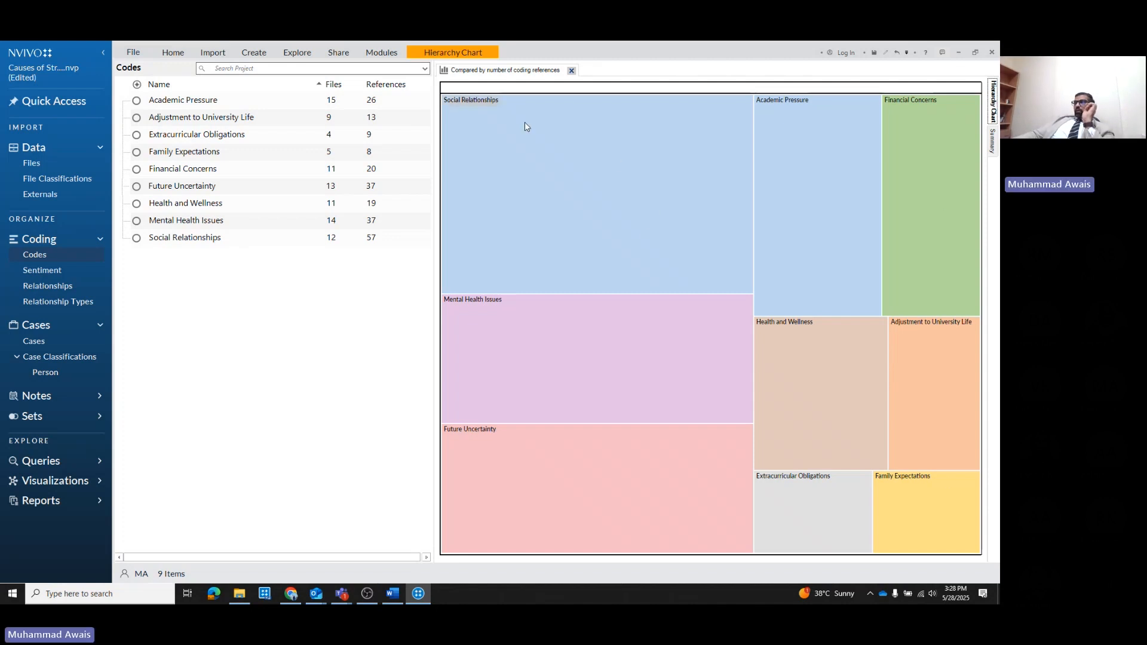
{"action": "left_click", "coordinate": [442, 53]}
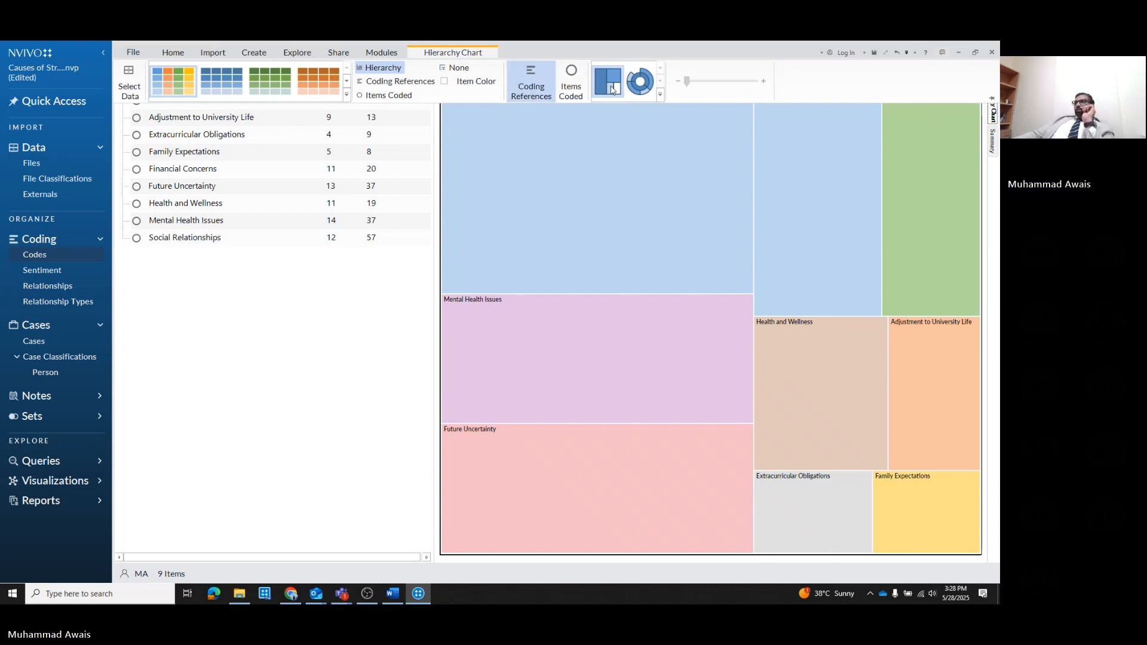
{"action": "left_click", "coordinate": [642, 87]}
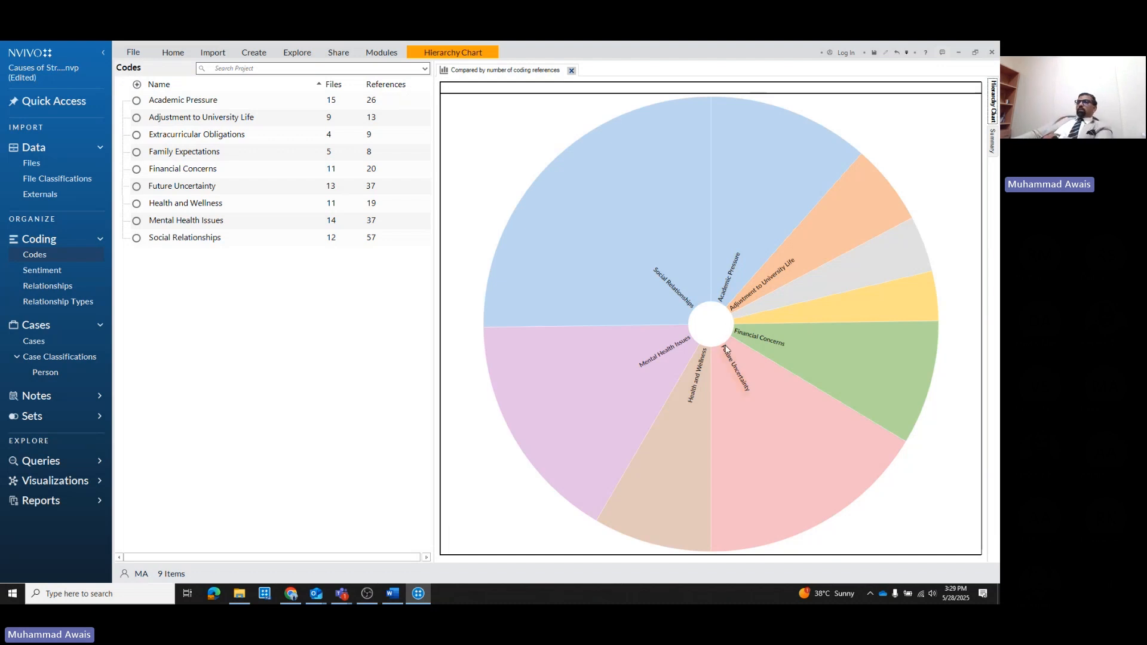
{"action": "mouse_move", "coordinate": [732, 364]}
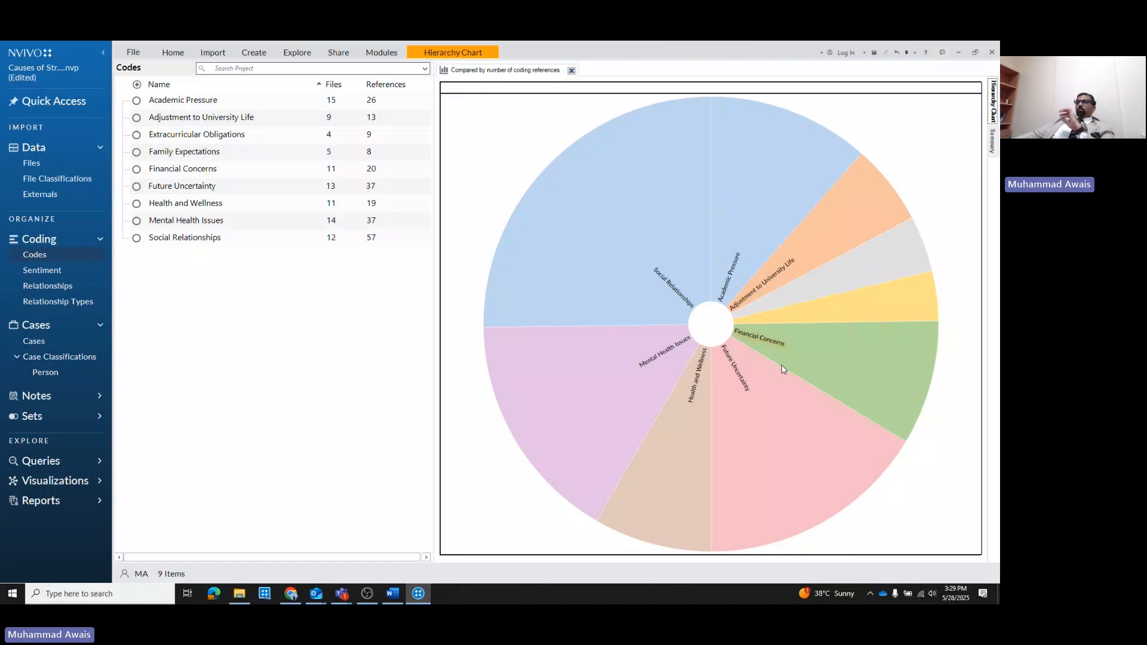
{"action": "mouse_move", "coordinate": [767, 352]}
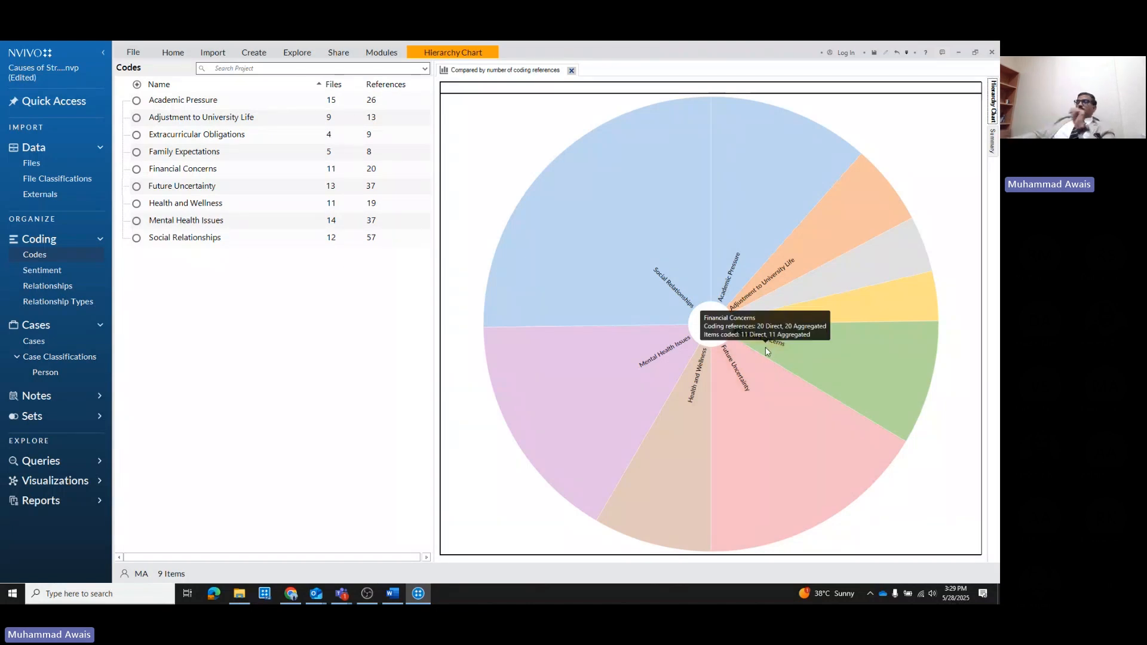
Size the sunburst chart's segments by coding references
{"action": "right_click", "coordinate": [709, 256]}
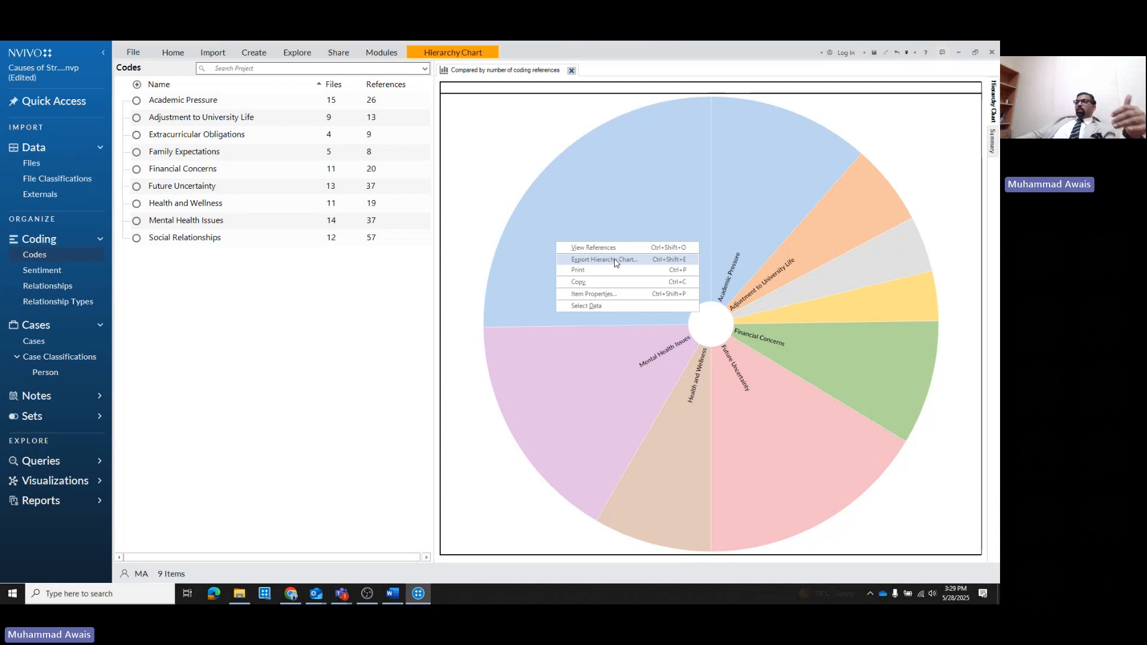
{"action": "left_click", "coordinate": [643, 211]}
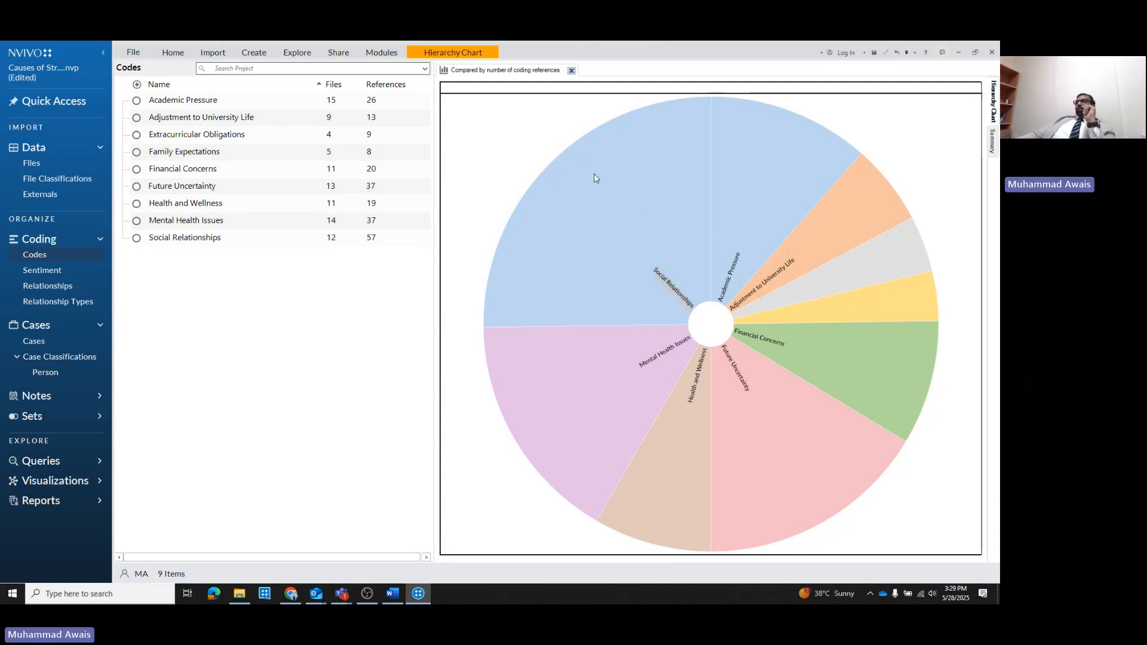
{"action": "left_click", "coordinate": [472, 53]}
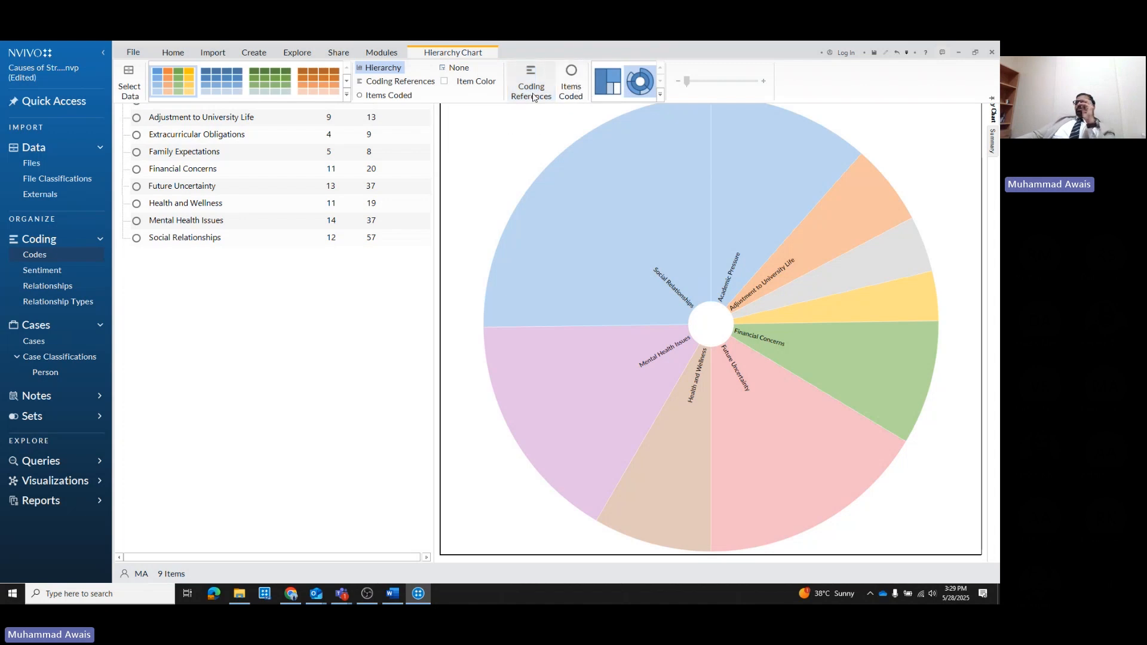
{"action": "left_click", "coordinate": [513, 74]}
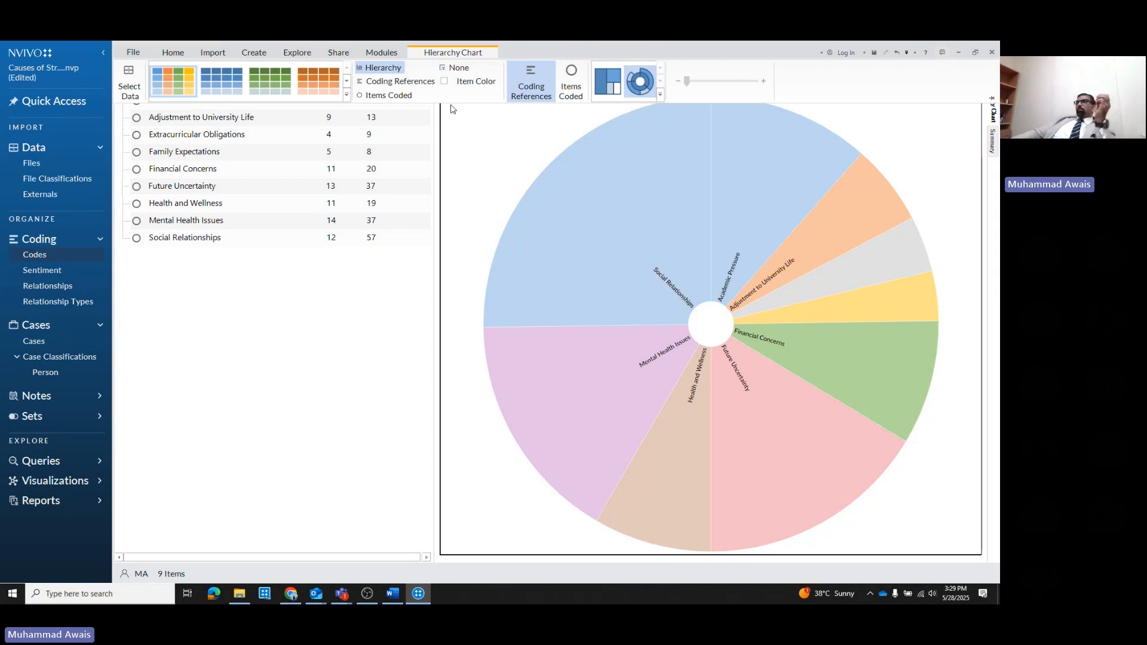
Sort the list of codes by name in descending order and close the hierarchy chart
{"action": "left_click", "coordinate": [155, 276]}
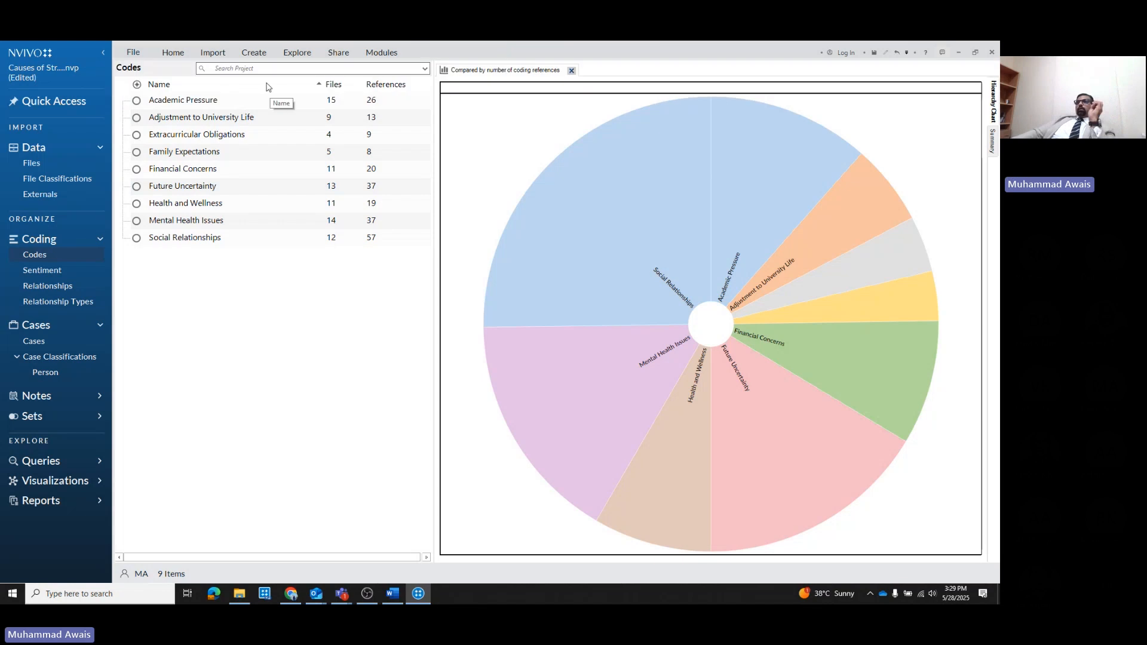
{"action": "left_click", "coordinate": [266, 87]}
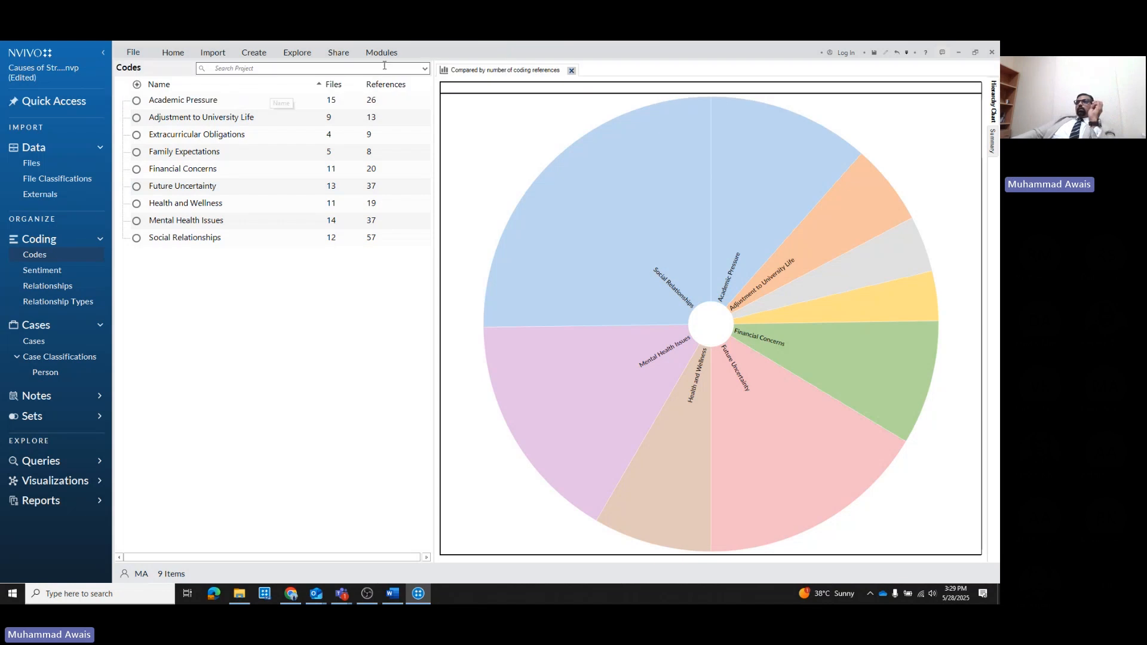
{"action": "left_click", "coordinate": [570, 71]}
{"action": "left_click", "coordinate": [296, 53]}
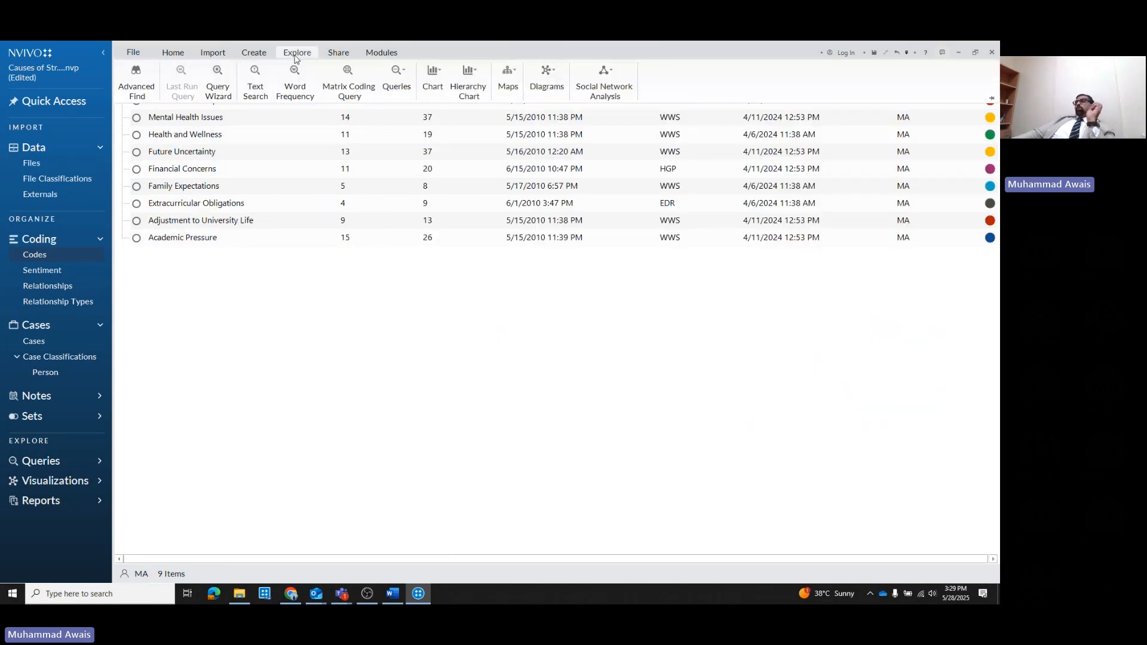
{"action": "left_click", "coordinate": [469, 88]}
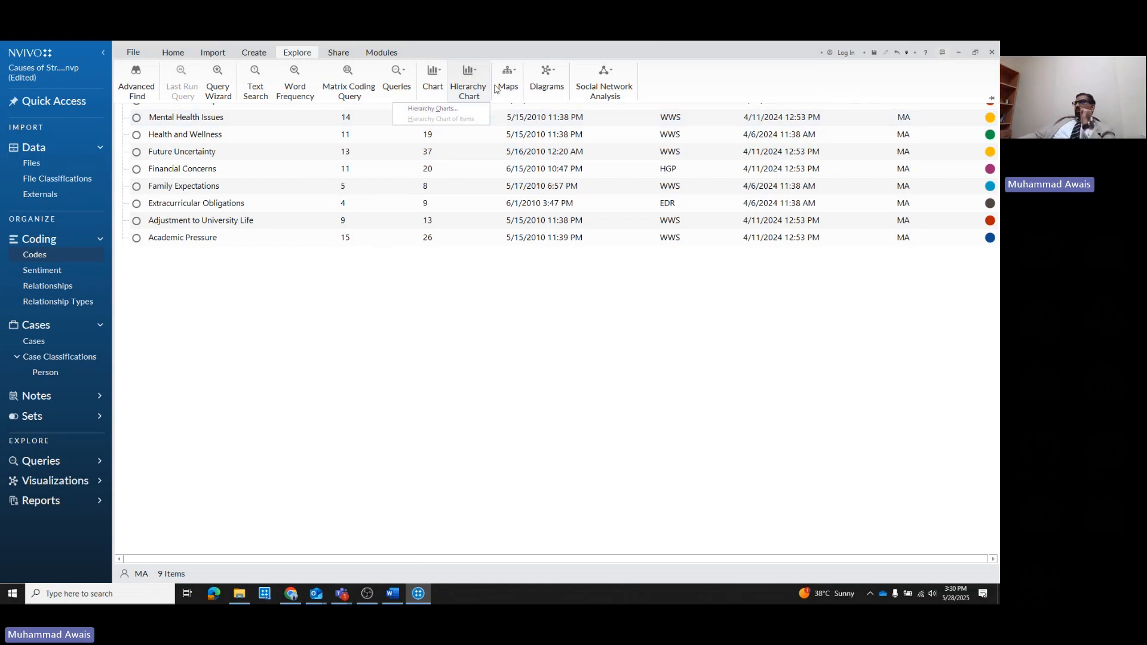
{"action": "left_click", "coordinate": [430, 333]}
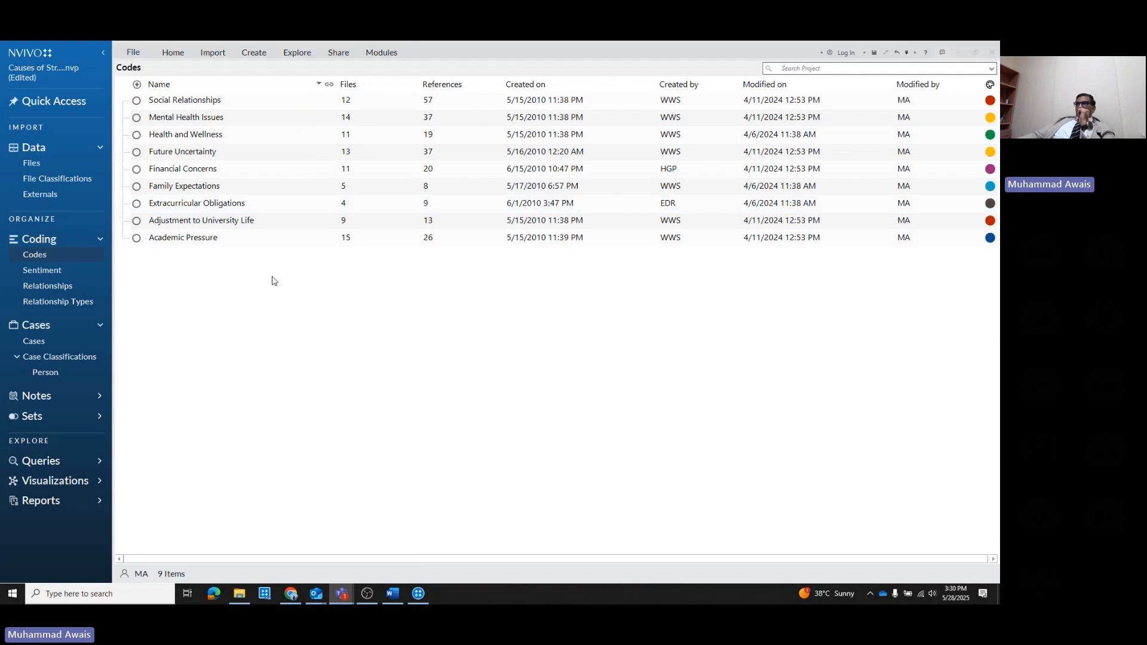
{"action": "left_click", "coordinate": [67, 163]}
{"action": "left_click", "coordinate": [297, 53]}
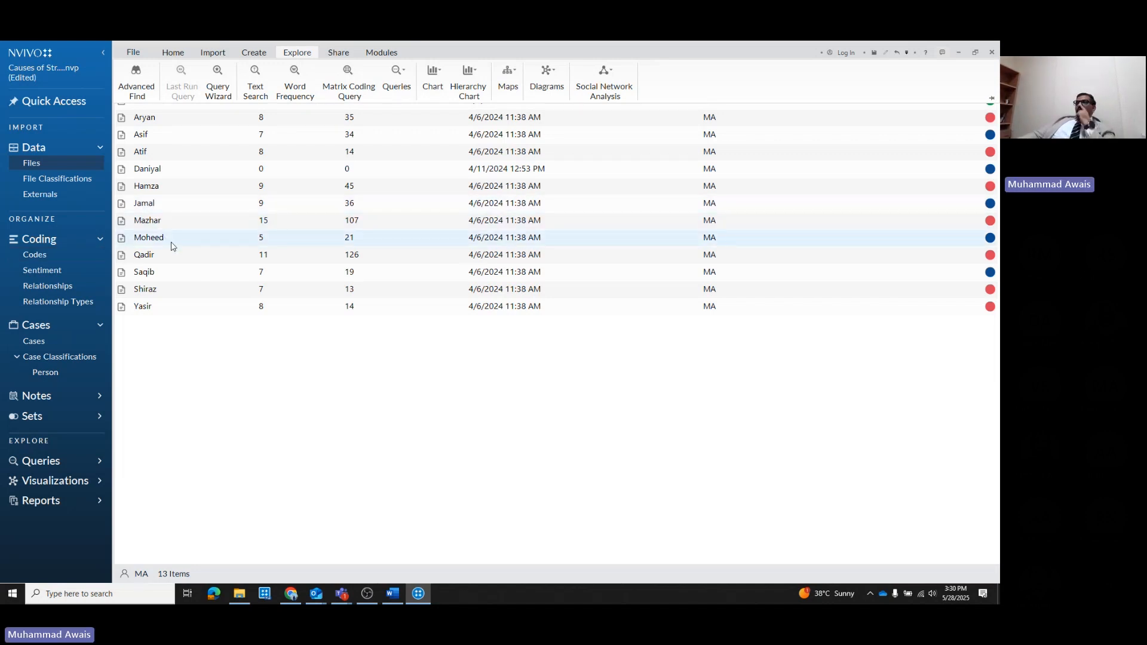
Chart the coding by item for the Family Expectations code from the list of codes
{"action": "left_click", "coordinate": [44, 257]}
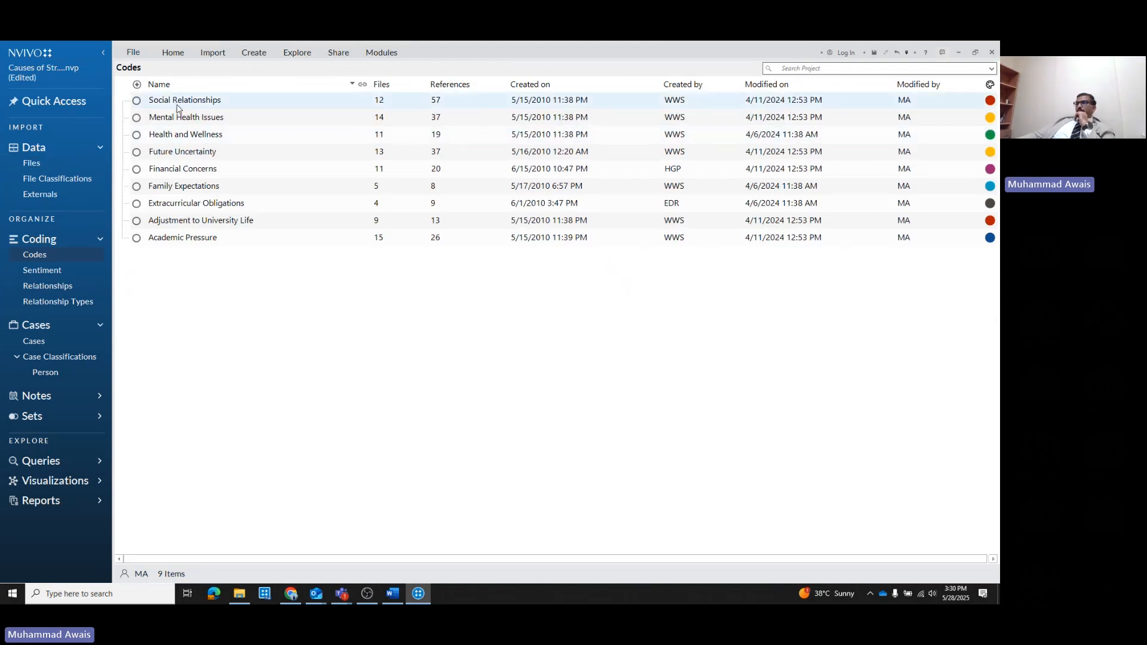
{"action": "right_click", "coordinate": [179, 191]}
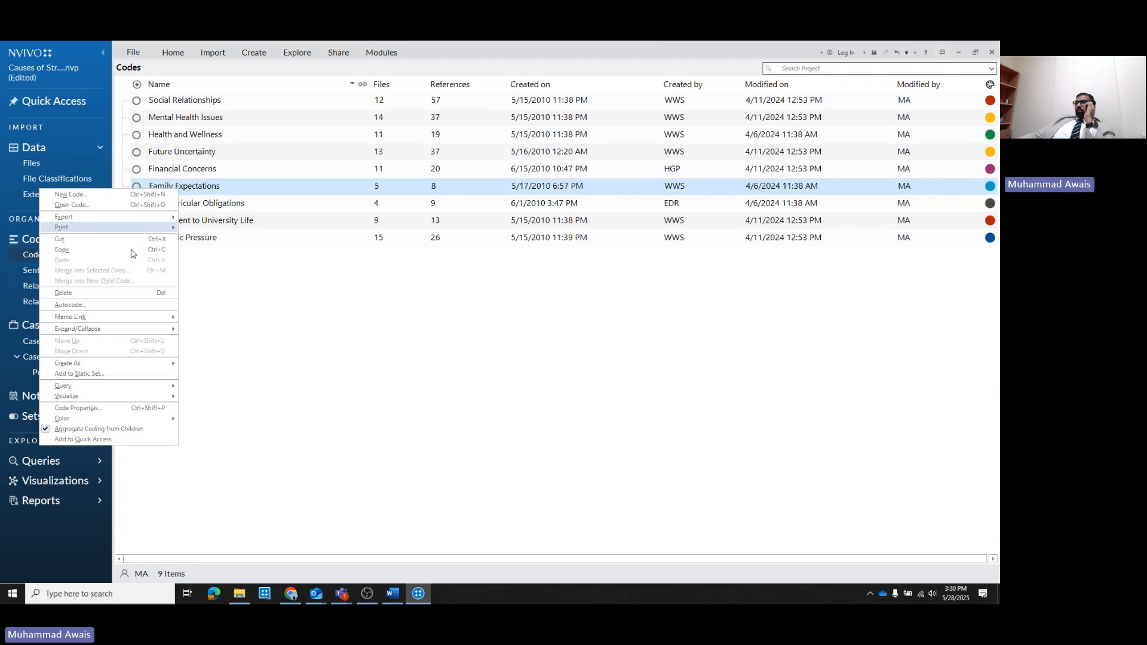
{"action": "mouse_move", "coordinate": [110, 397]}
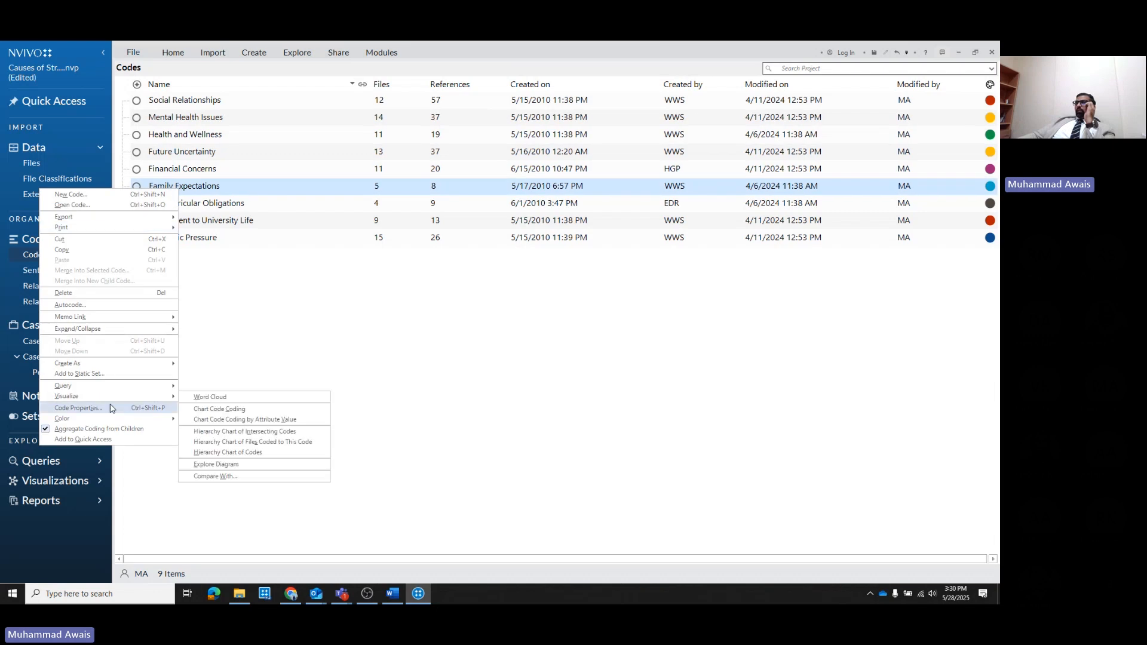
{"action": "left_click", "coordinate": [239, 410]}
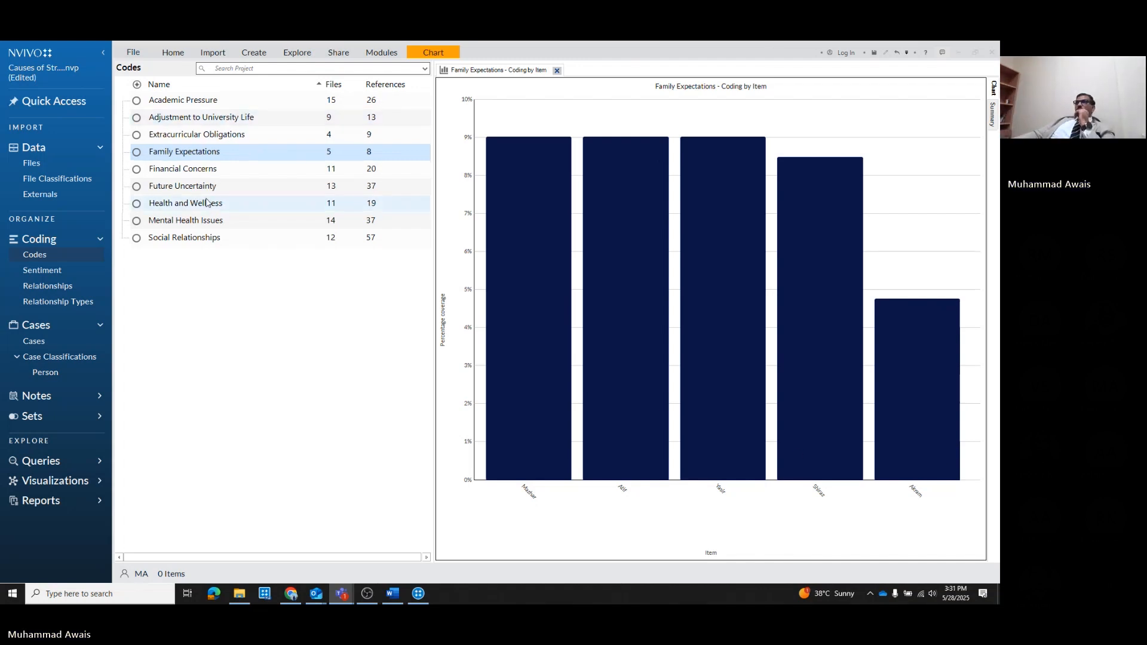
{"action": "right_click", "coordinate": [189, 204]}
{"action": "mouse_move", "coordinate": [149, 240]}
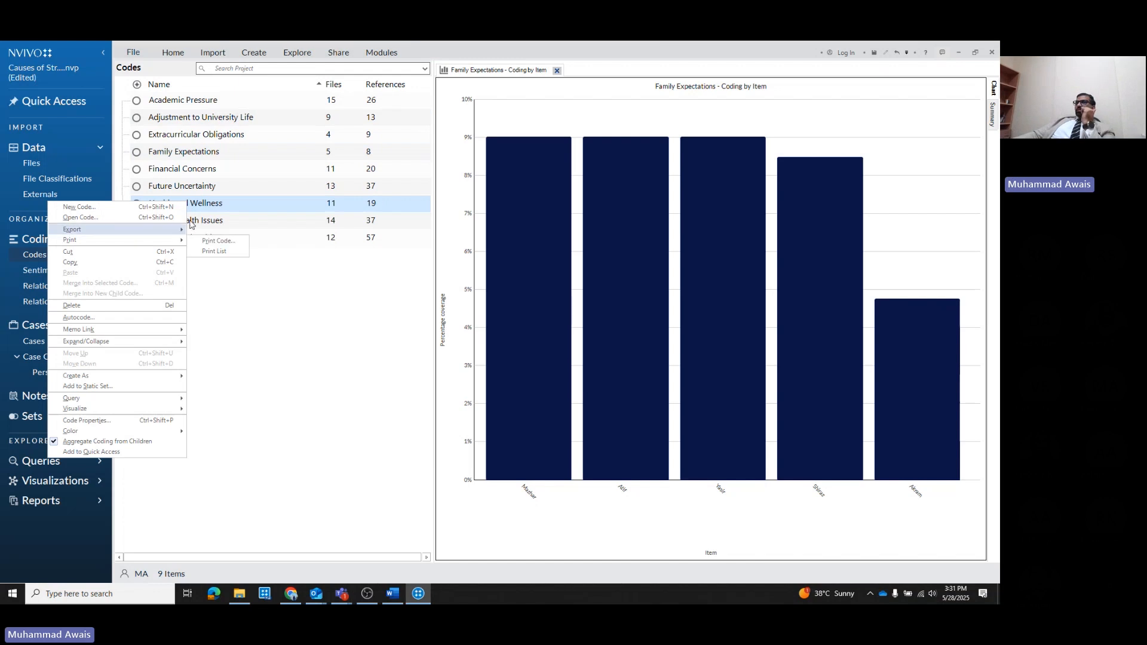
{"action": "left_click", "coordinate": [238, 287]}
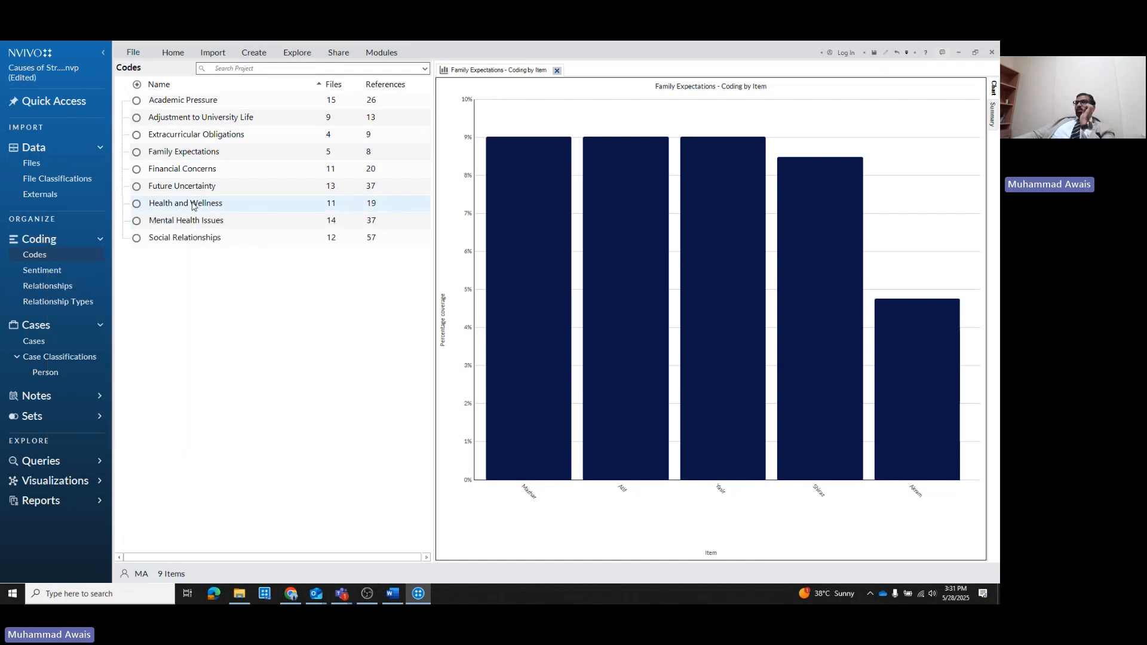
Chart the coding by item for the Health and Wellness code and look over the percentage coverage of its bars
{"action": "right_click", "coordinate": [192, 206]}
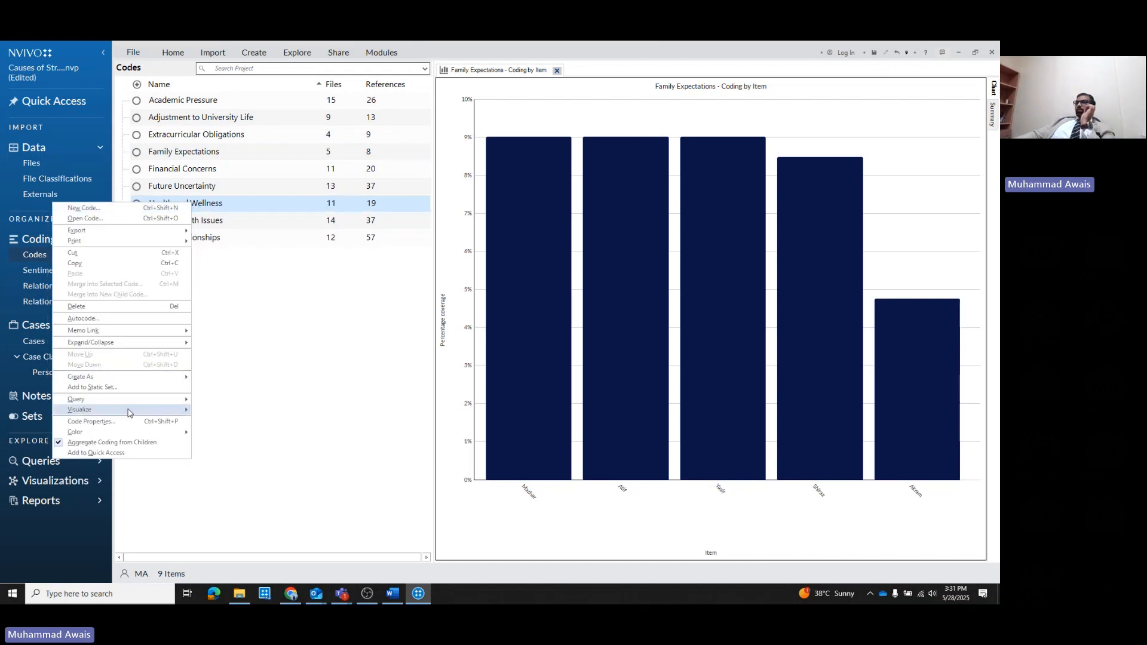
{"action": "mouse_move", "coordinate": [128, 412]}
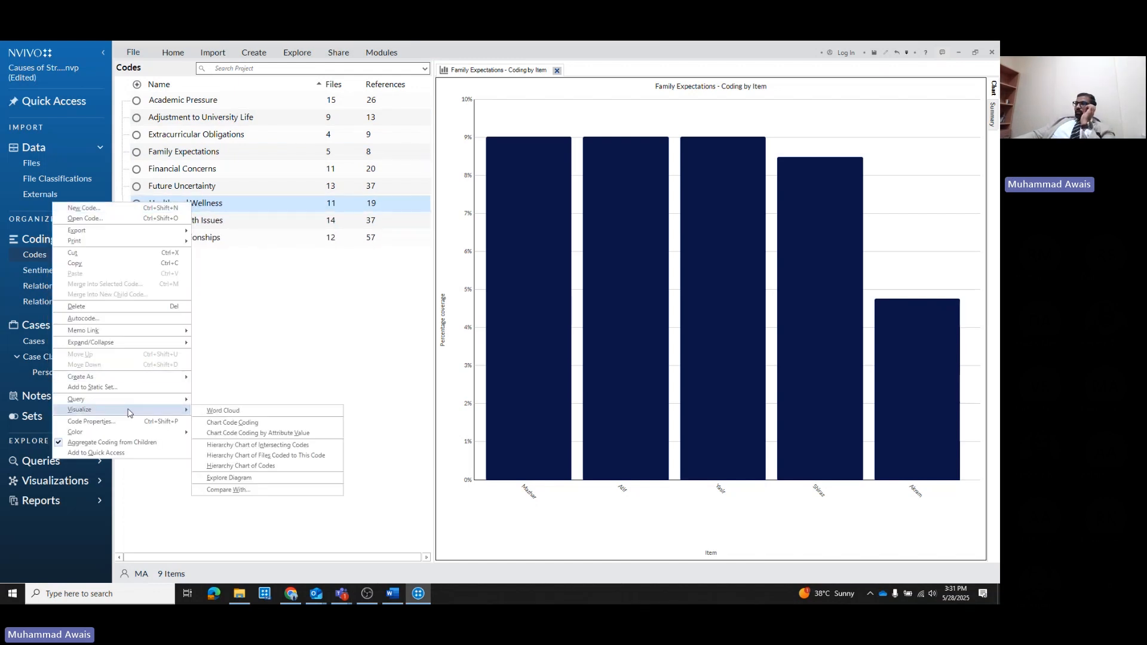
{"action": "left_click", "coordinate": [239, 427]}
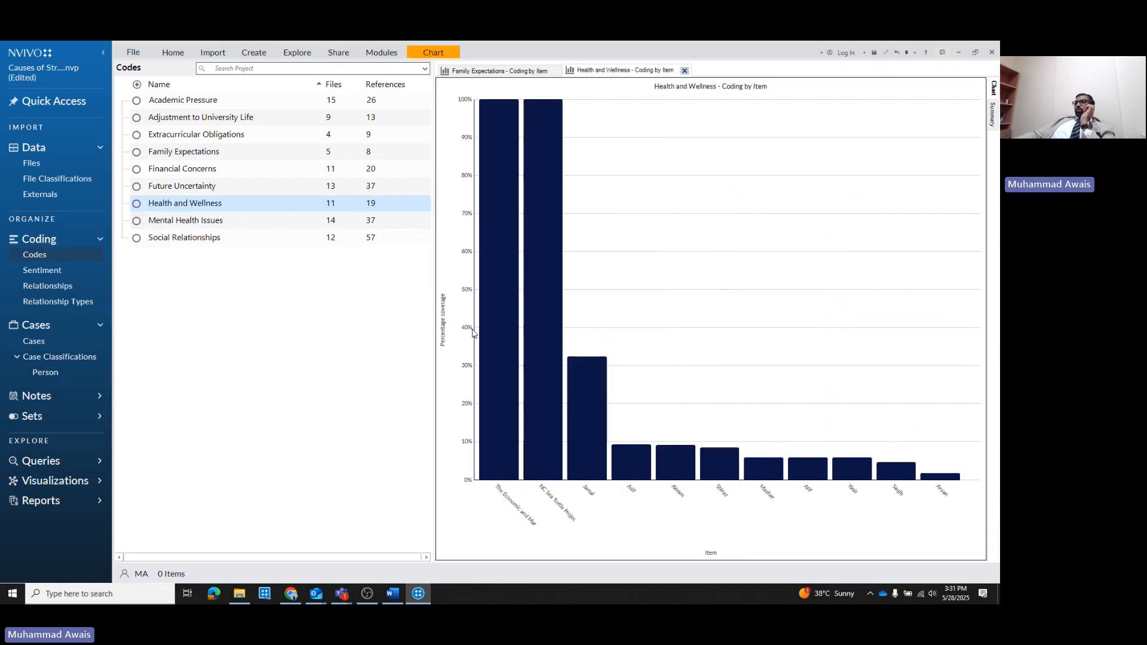
{"action": "mouse_move", "coordinate": [578, 408]}
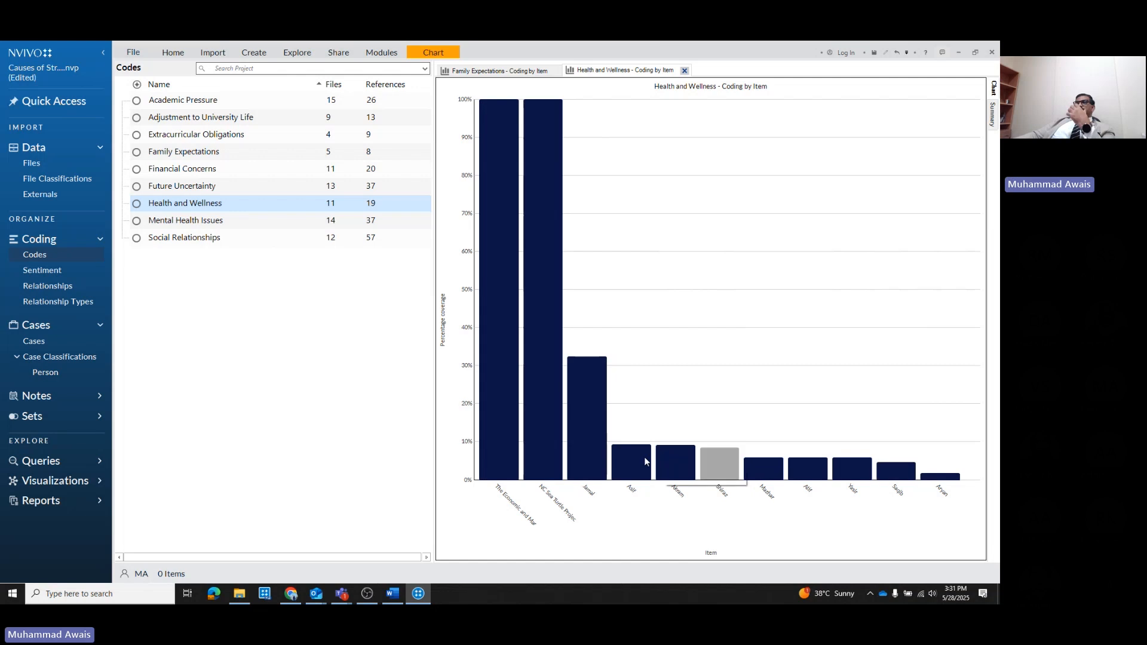
Close the Health and Wellness and Family Expectations coding charts
{"action": "left_click", "coordinate": [685, 71]}
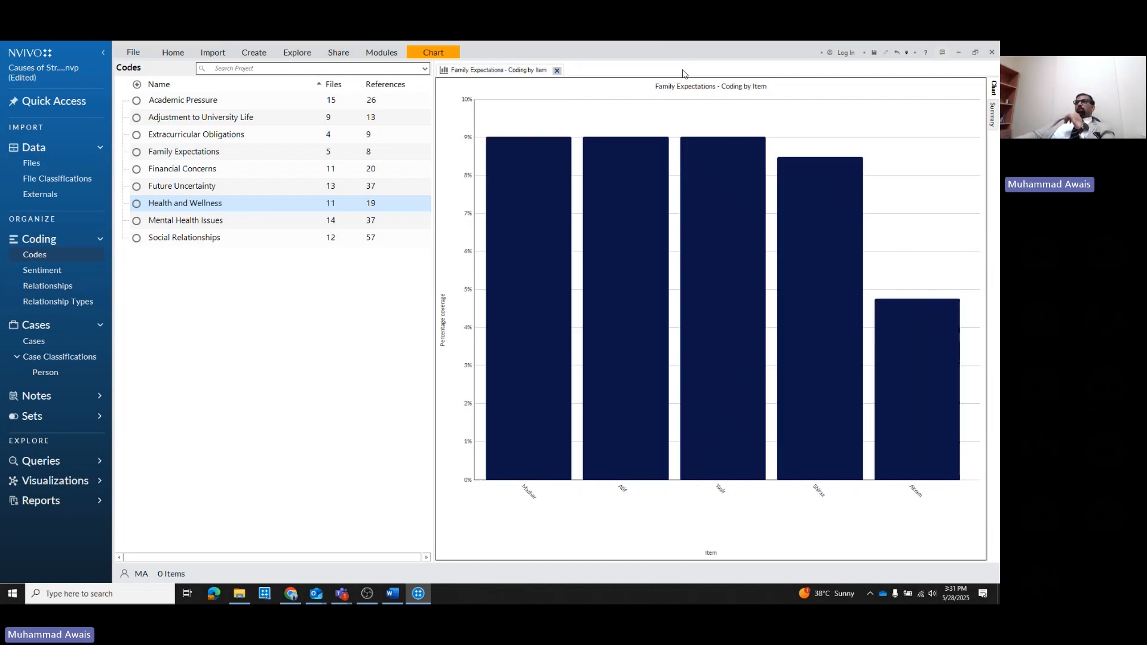
{"action": "left_click", "coordinate": [556, 71]}
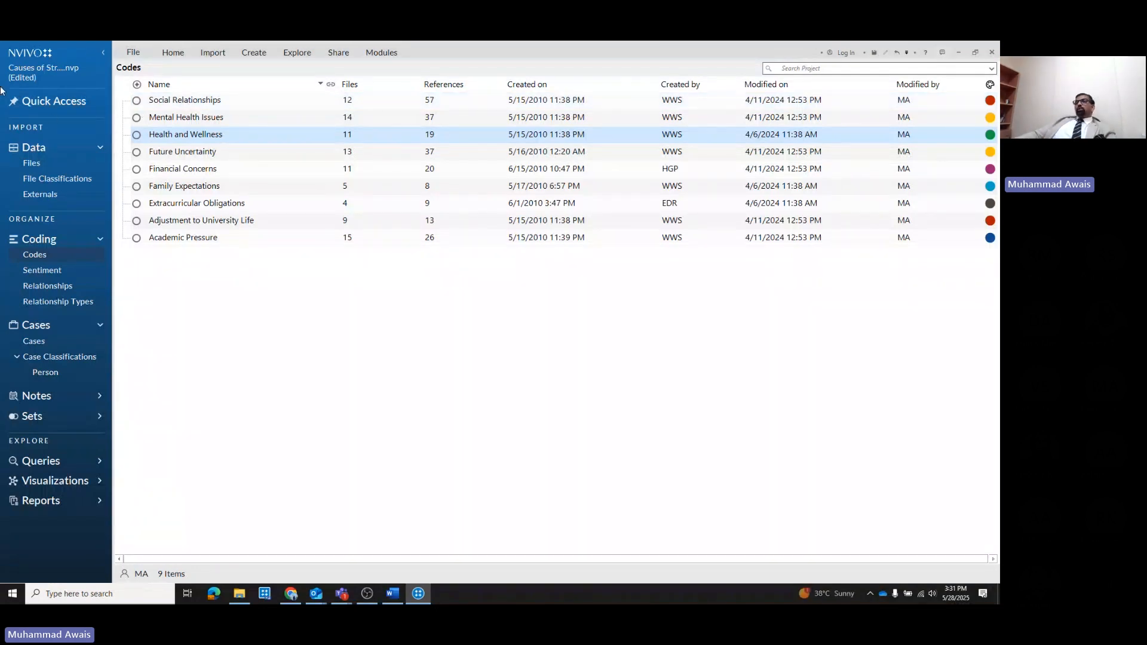
Chart the document coding of the sixth interview file in the files list, look over its bars, and close the chart
{"action": "left_click", "coordinate": [51, 165]}
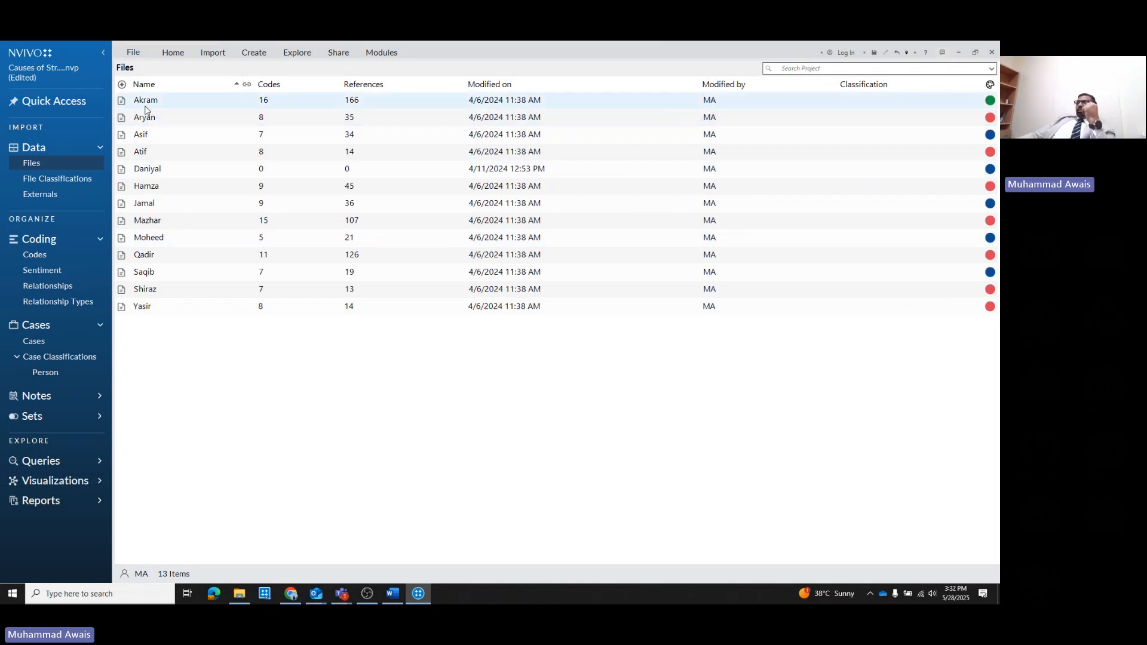
{"action": "right_click", "coordinate": [148, 190]}
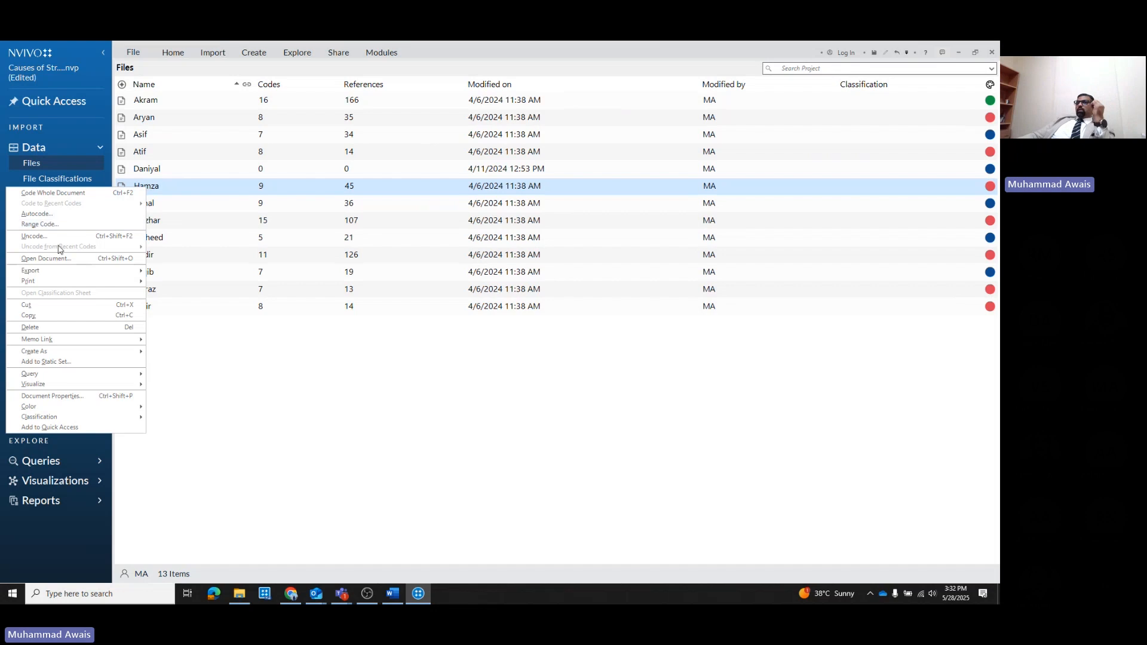
{"action": "mouse_move", "coordinate": [60, 389]}
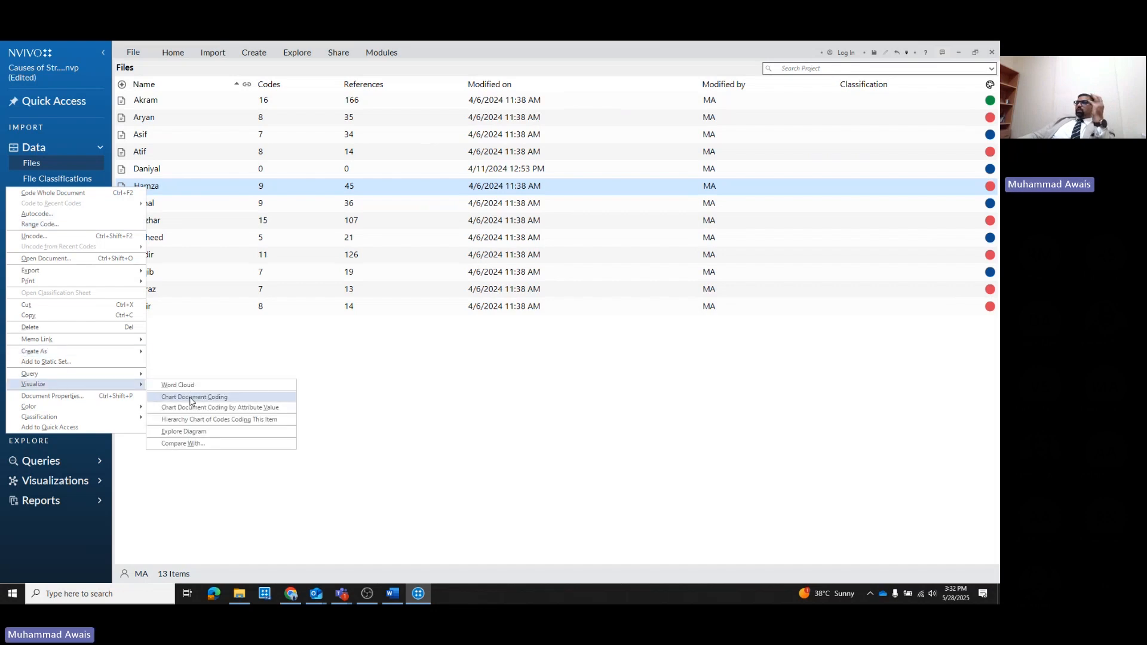
{"action": "left_click", "coordinate": [190, 399]}
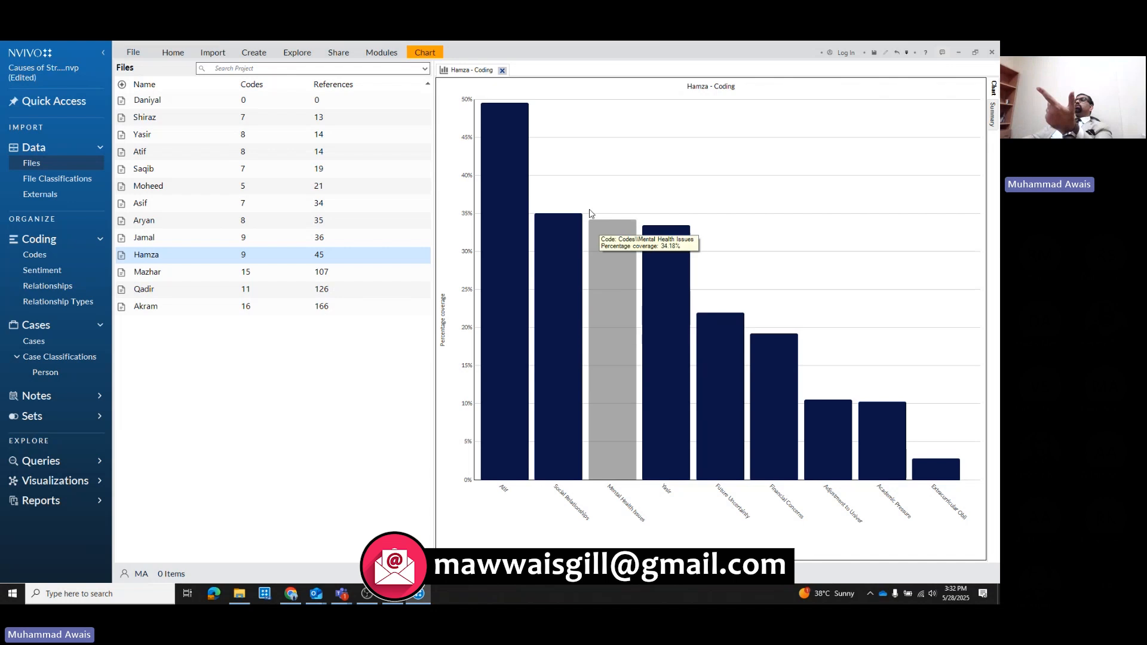
{"action": "left_click", "coordinate": [503, 71]}
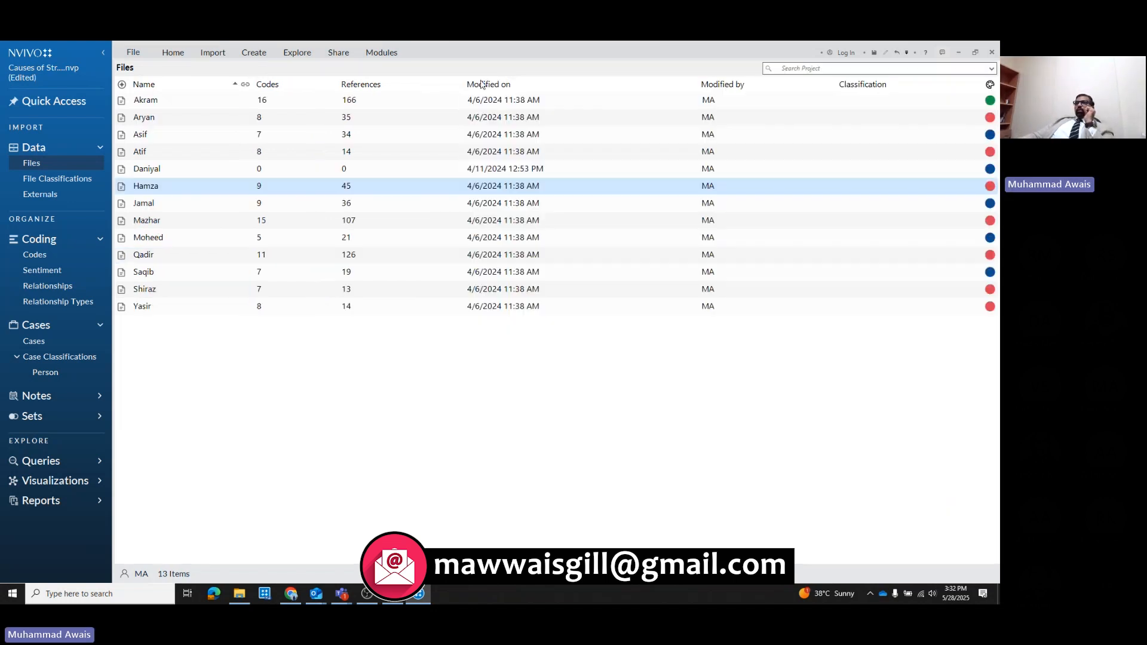
Glance at the codes list, return to the list of files, and save the project
{"action": "left_click", "coordinate": [58, 256]}
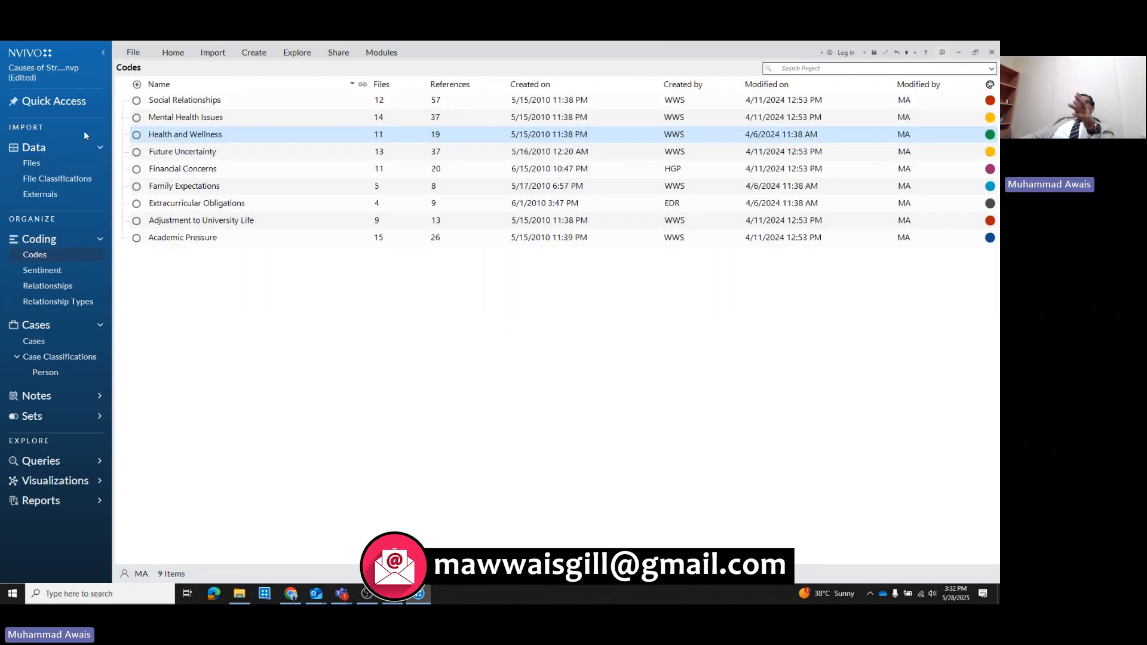
{"action": "left_click", "coordinate": [49, 161]}
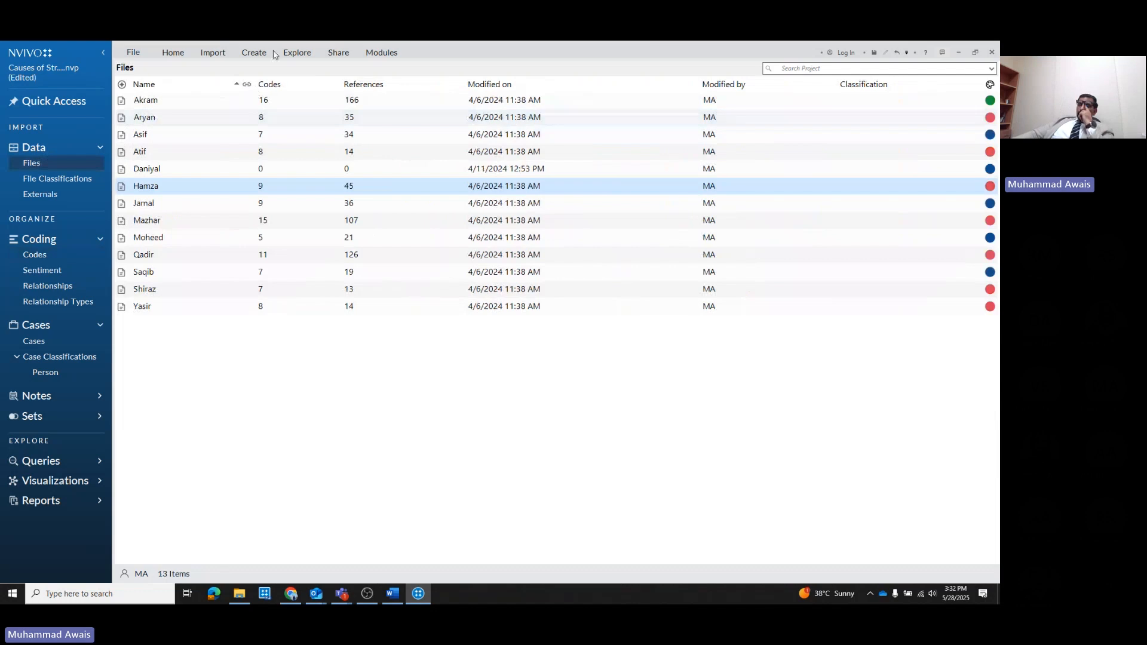
{"action": "left_click", "coordinate": [293, 55]}
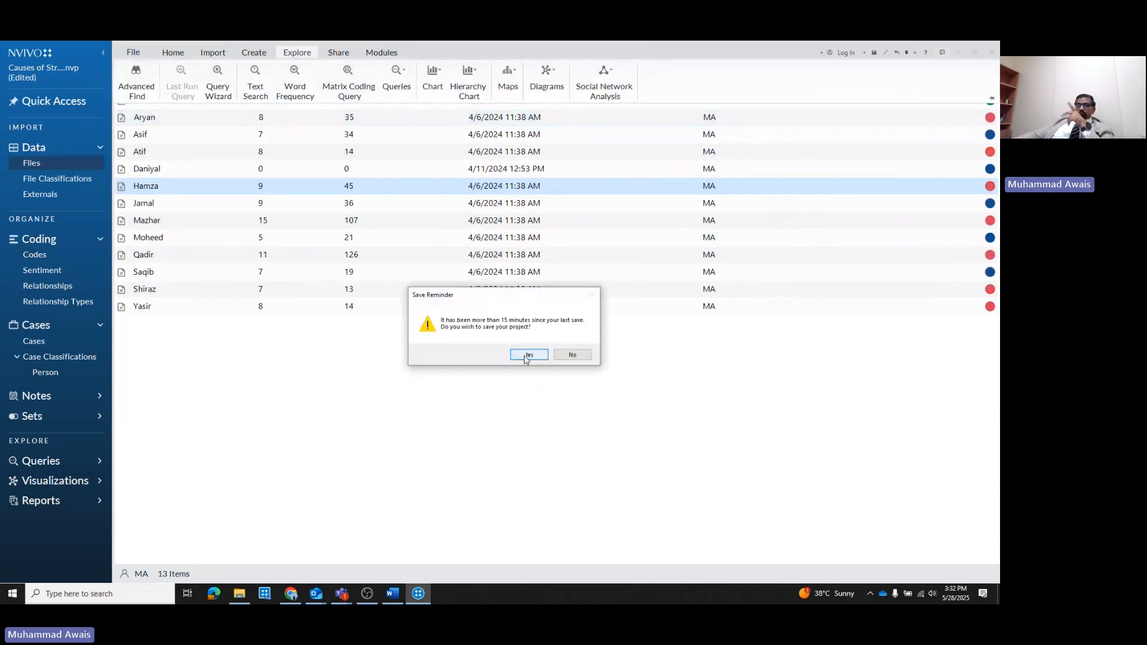
{"action": "left_click", "coordinate": [526, 356]}
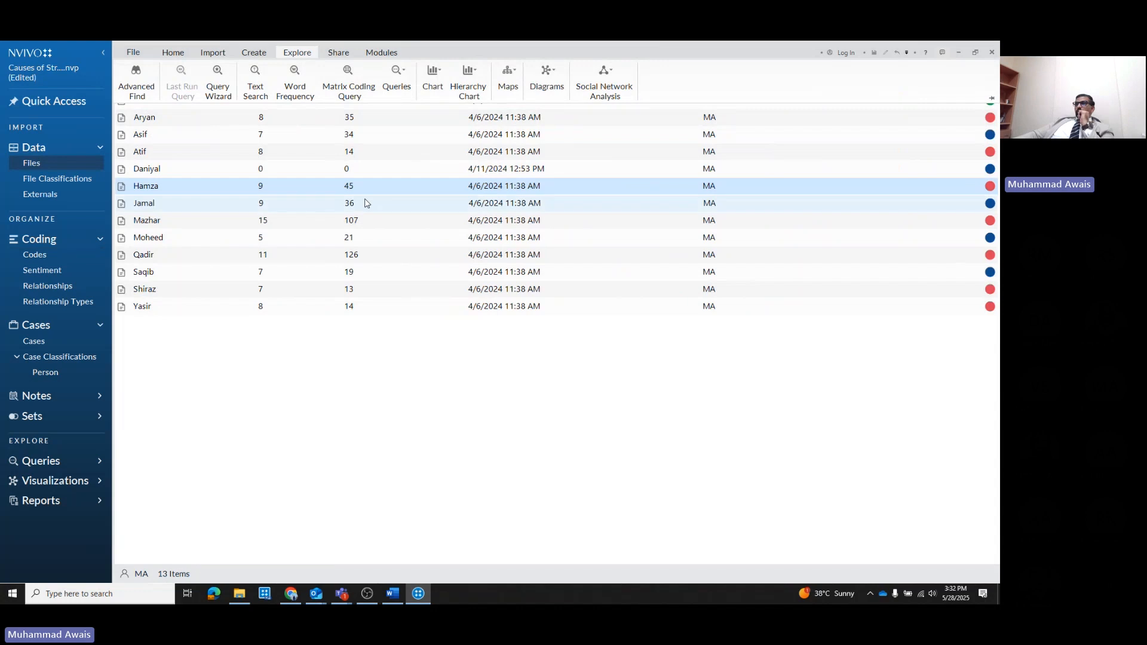
Start a new matrix coding query, read its introduction, and dismiss the introductory text
{"action": "left_click", "coordinate": [297, 54]}
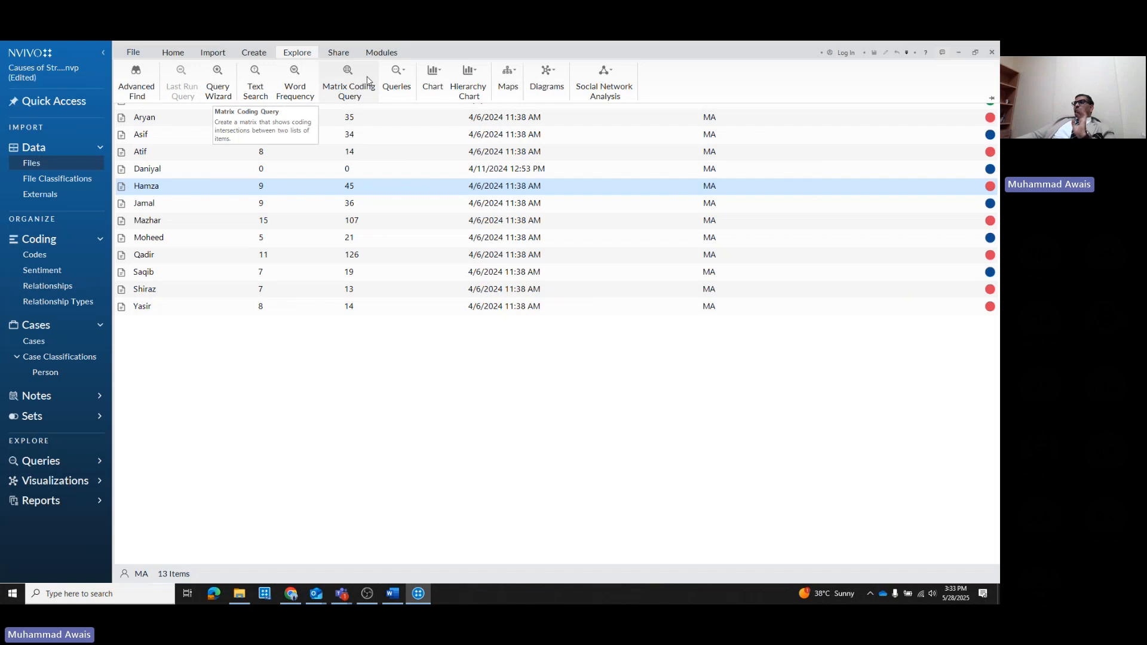
{"action": "left_click", "coordinate": [348, 83]}
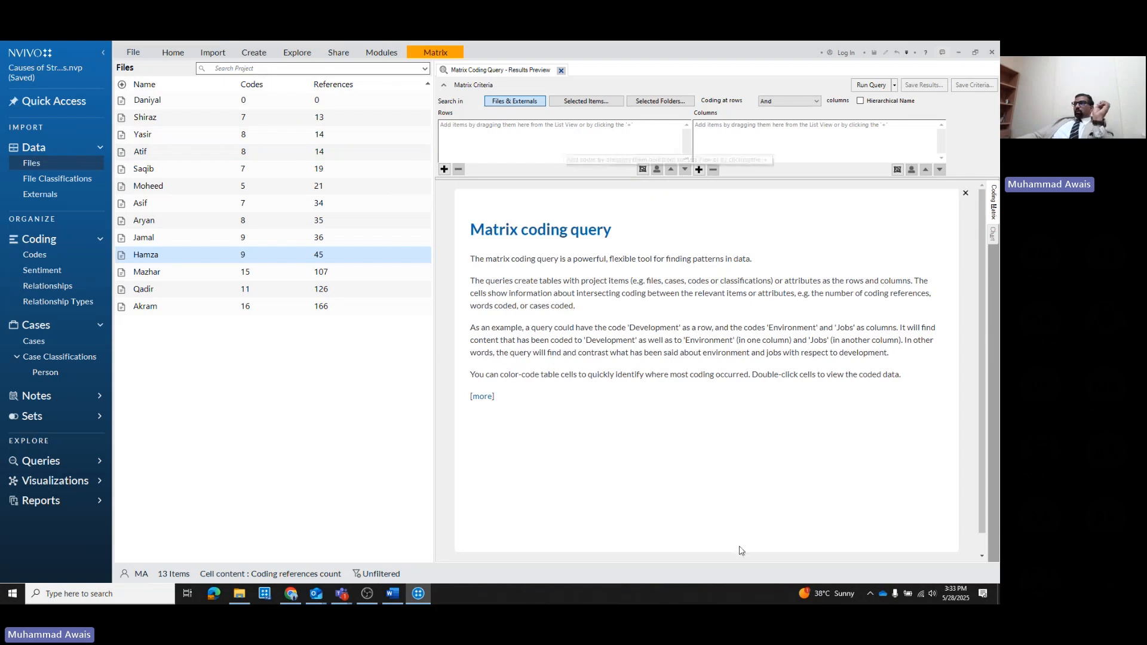
{"action": "left_click_drag", "start_coordinate": [842, 271], "coordinate": [740, 271]}
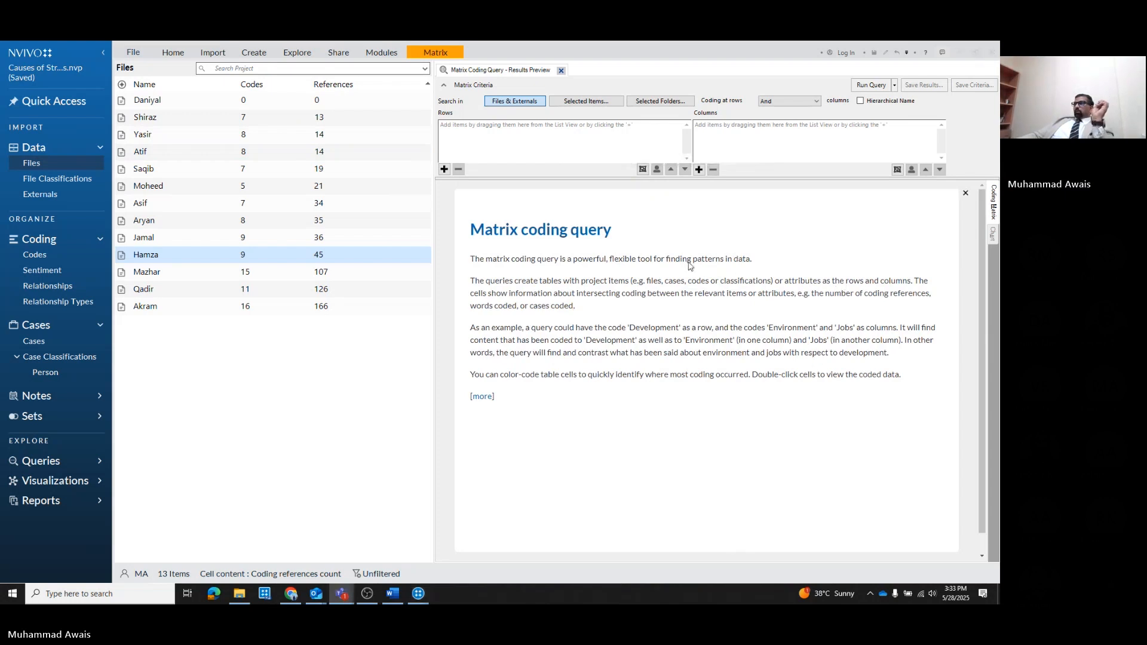
{"action": "scroll", "coordinate": [721, 464], "scroll_direction": "down", "scroll_amount": 1}
{"action": "scroll", "coordinate": [685, 386], "scroll_direction": "up", "scroll_amount": 1}
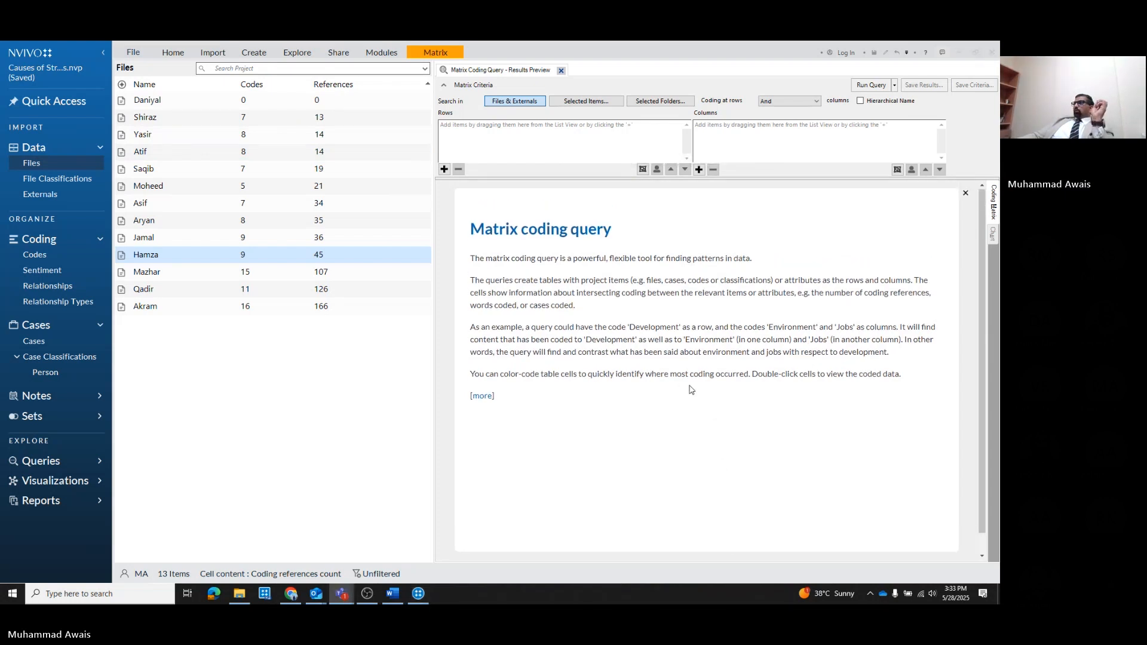
{"action": "left_click", "coordinate": [540, 138]}
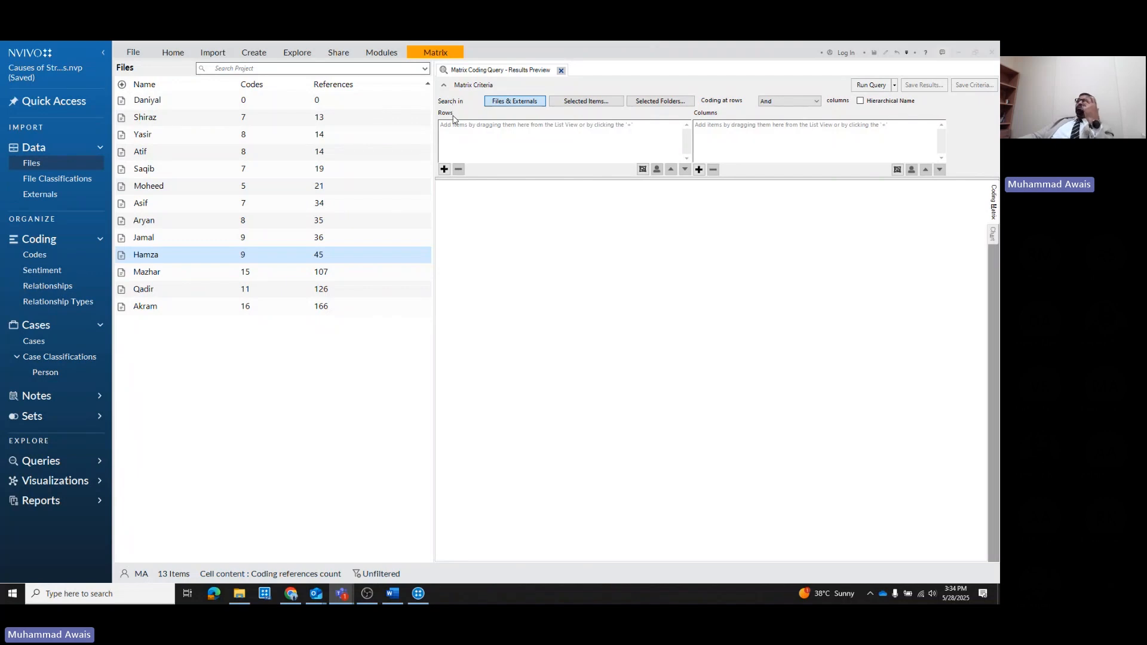
Add all items in the Codes folder as the rows of the matrix coding query
{"action": "left_click", "coordinate": [444, 169]}
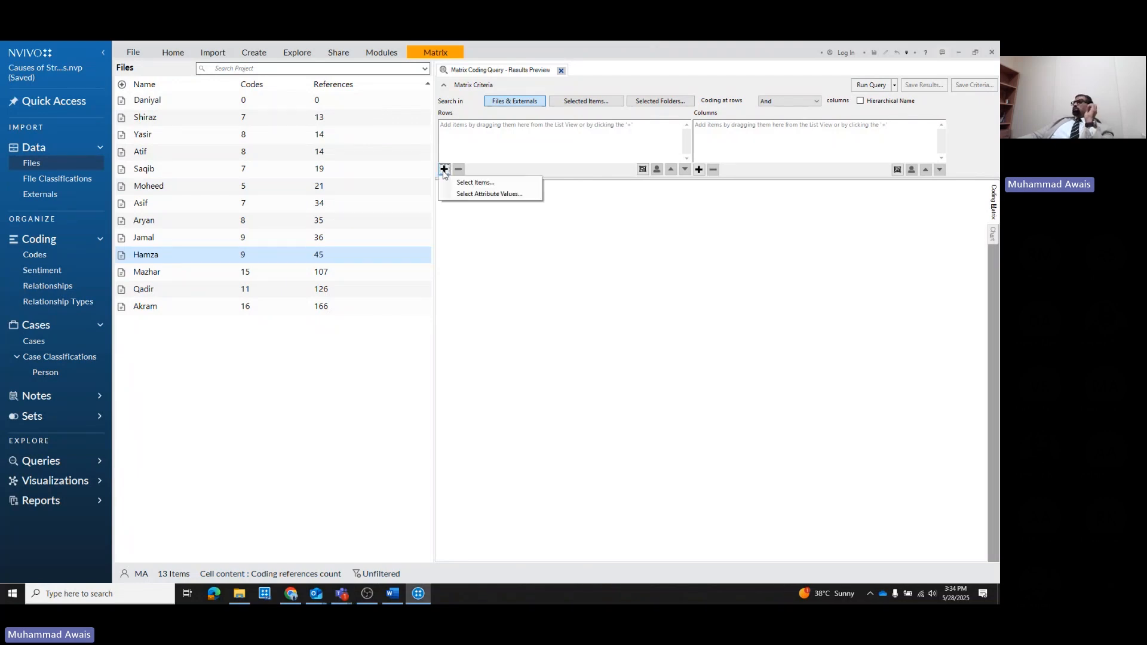
{"action": "left_click", "coordinate": [475, 192]}
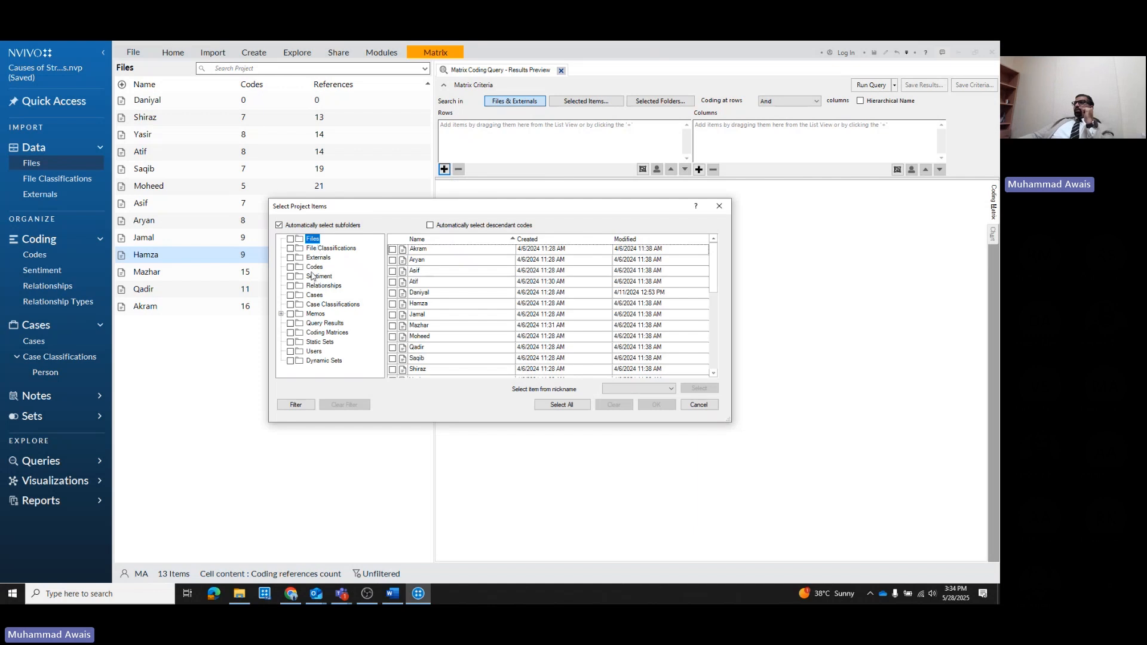
{"action": "left_click", "coordinate": [312, 268]}
{"action": "left_click", "coordinate": [291, 267]}
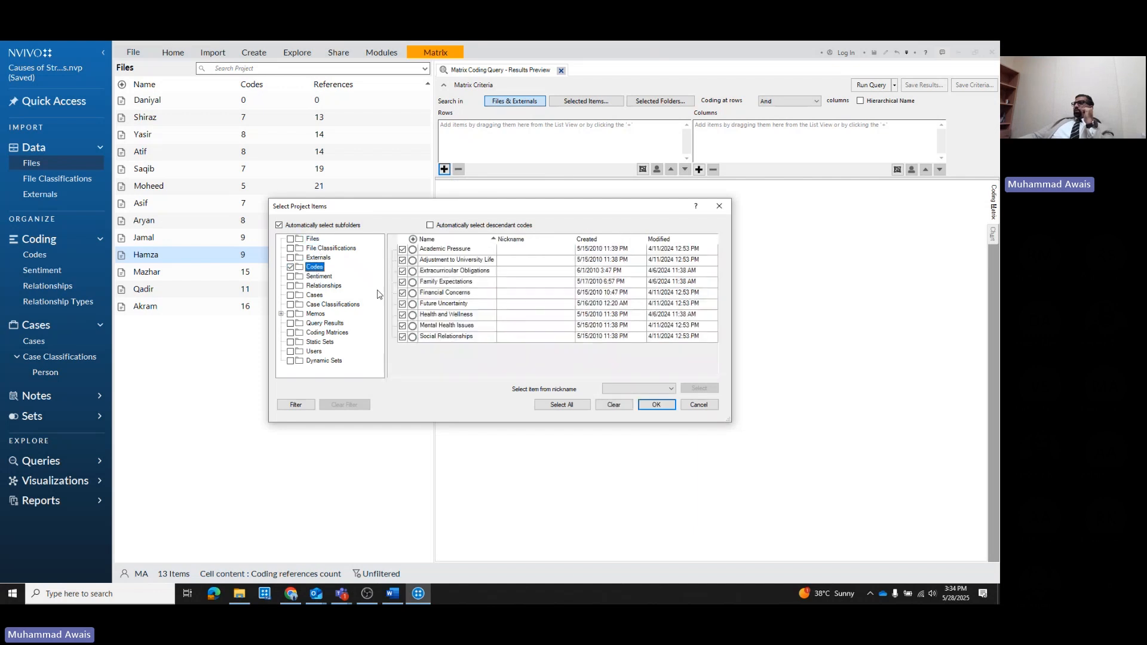
{"action": "left_click", "coordinate": [659, 406]}
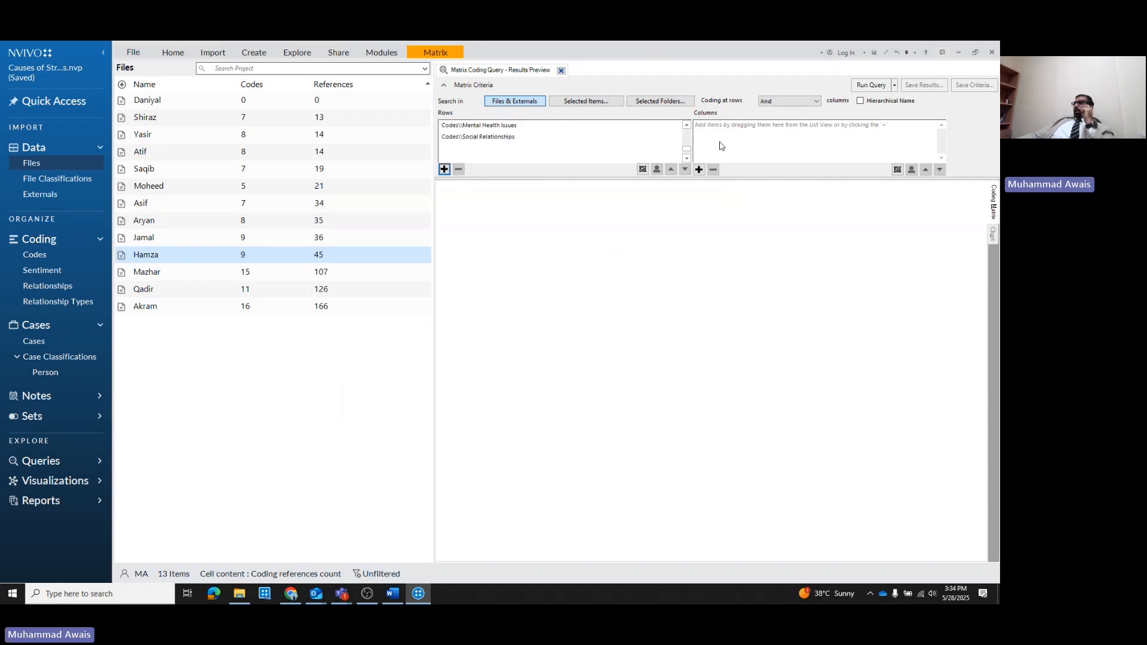
Add all items in the Cases folder as the matrix columns and run the query
{"action": "left_click", "coordinate": [699, 169]}
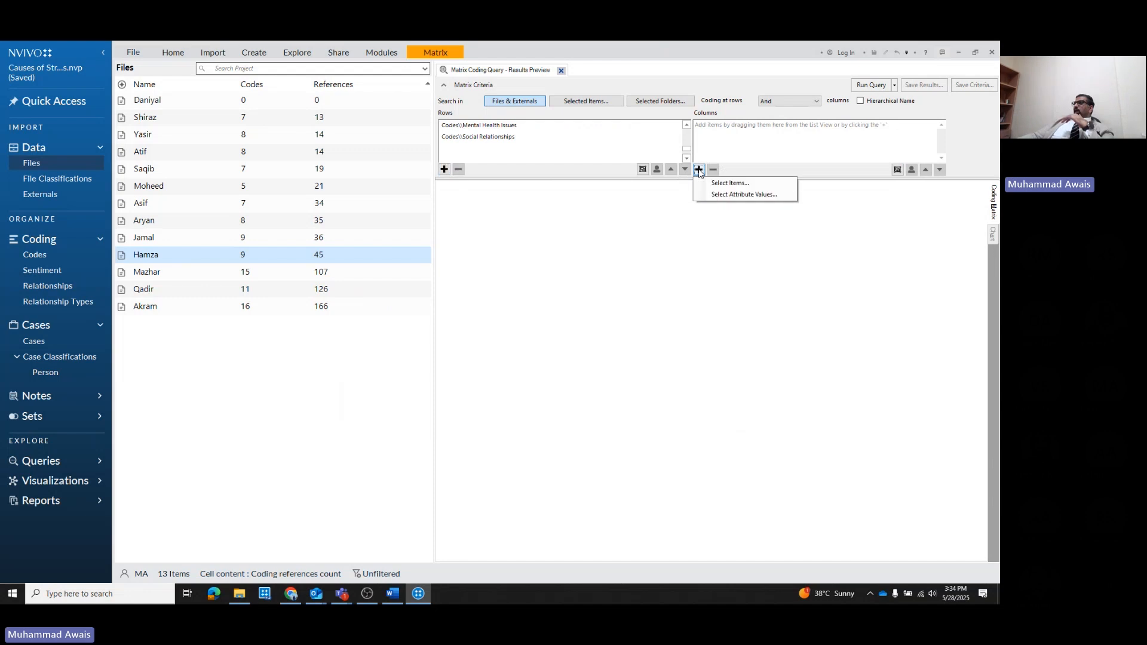
{"action": "left_click", "coordinate": [730, 192]}
{"action": "left_click", "coordinate": [315, 298]}
{"action": "left_click", "coordinate": [290, 298]}
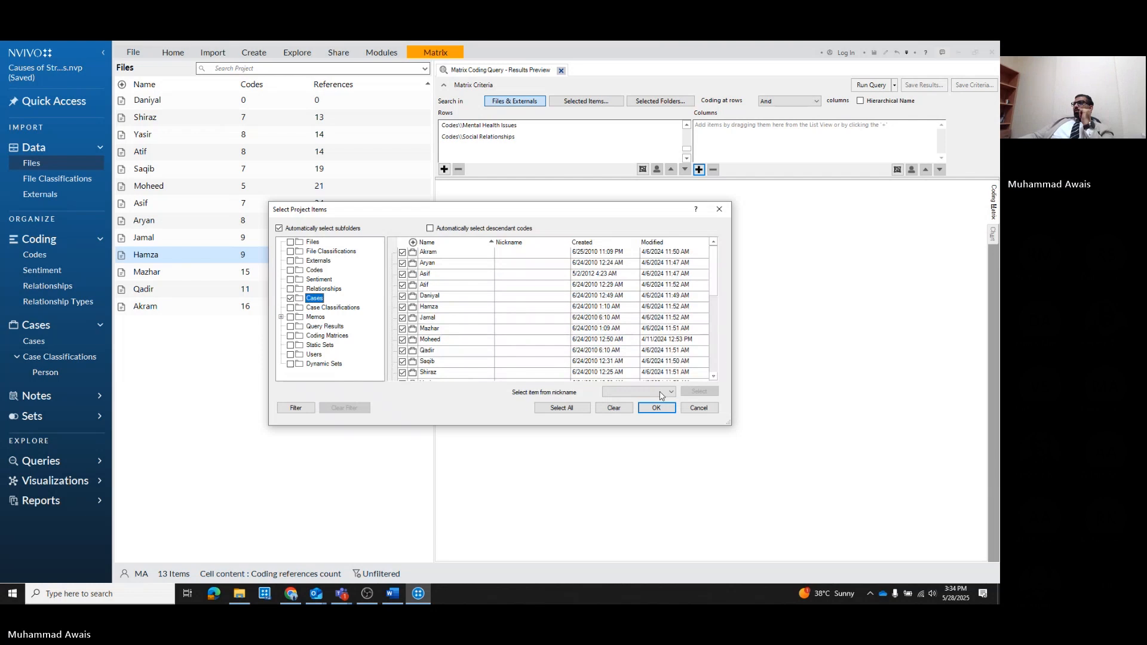
{"action": "left_click", "coordinate": [656, 407]}
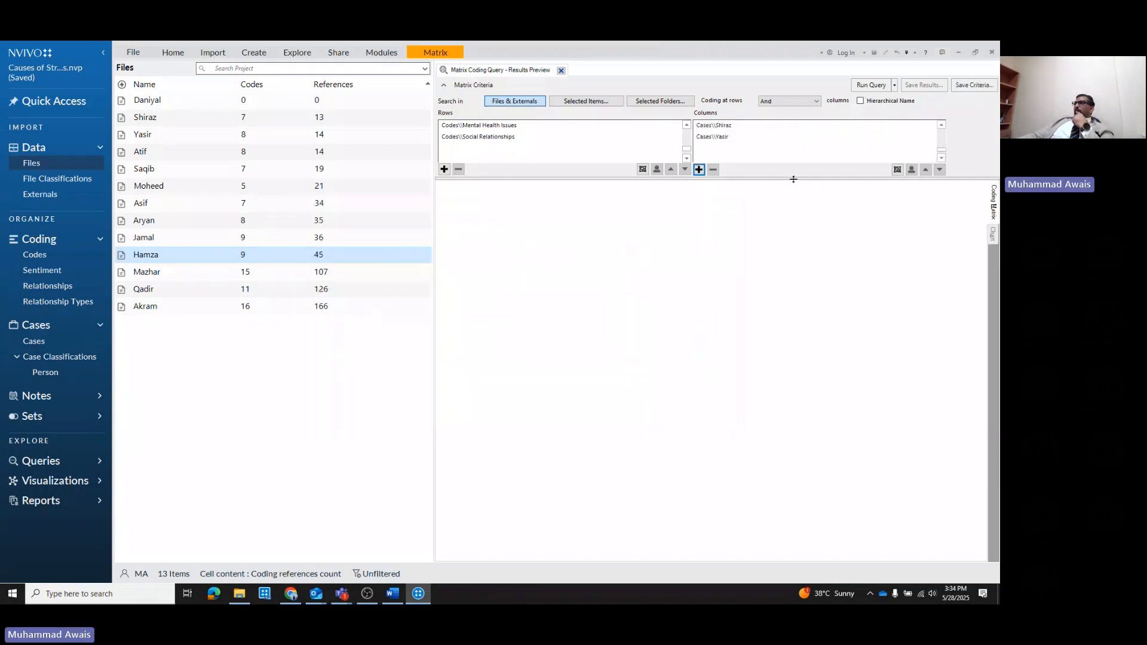
{"action": "left_click", "coordinate": [871, 84]}
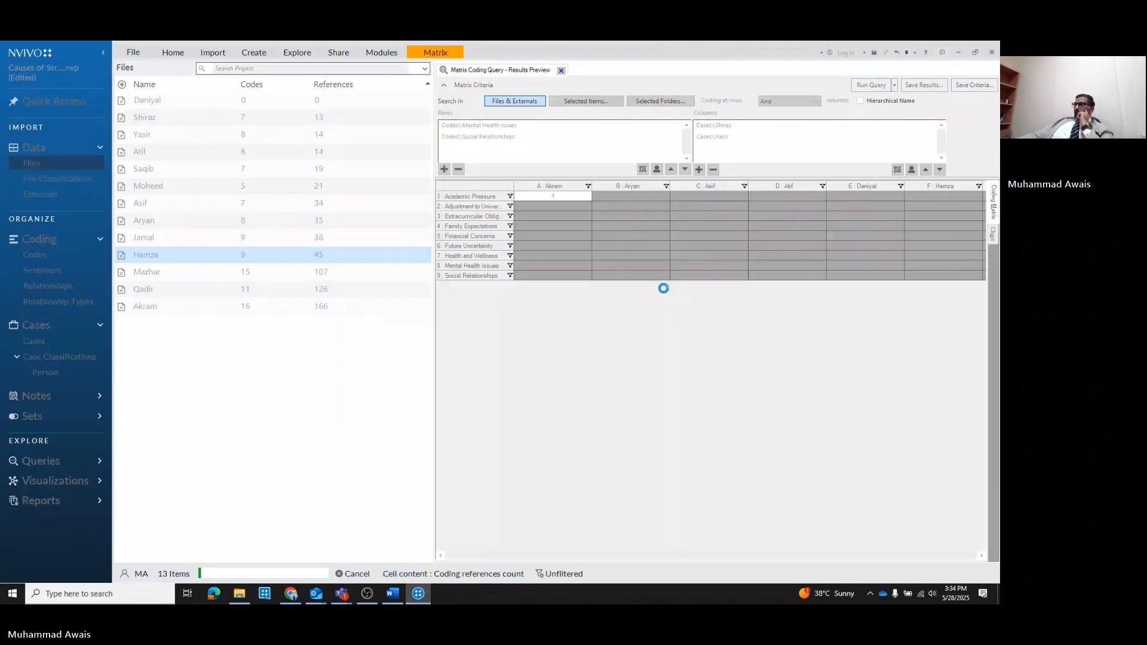
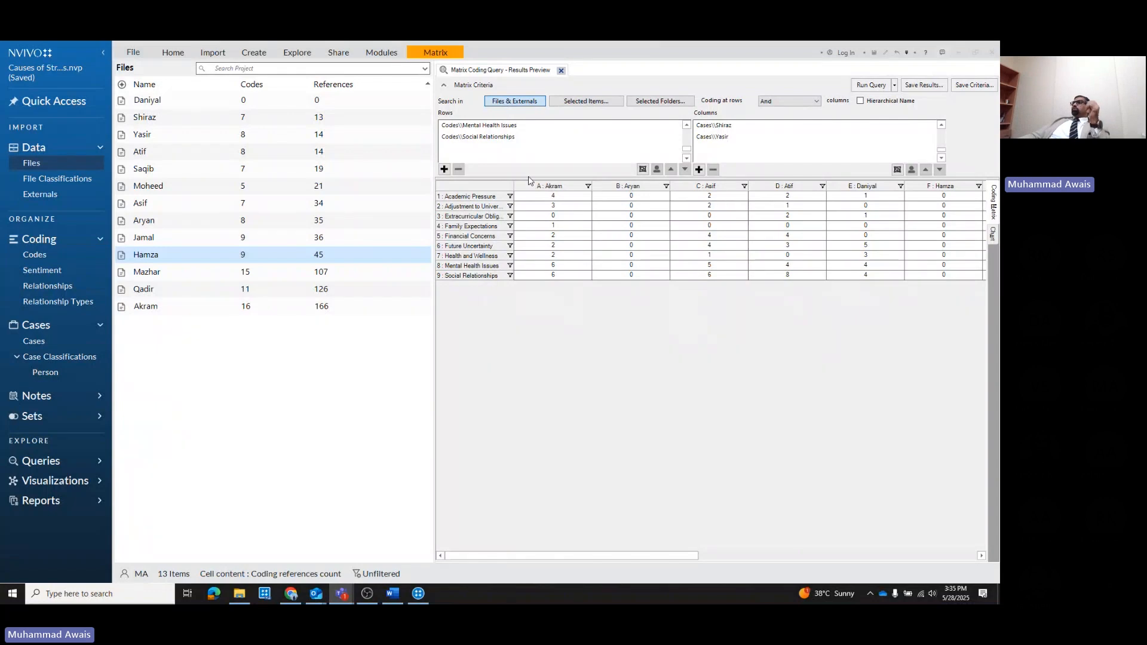
Change the cell content of the coding matrix from coding references to words coded
{"action": "left_click", "coordinate": [439, 57]}
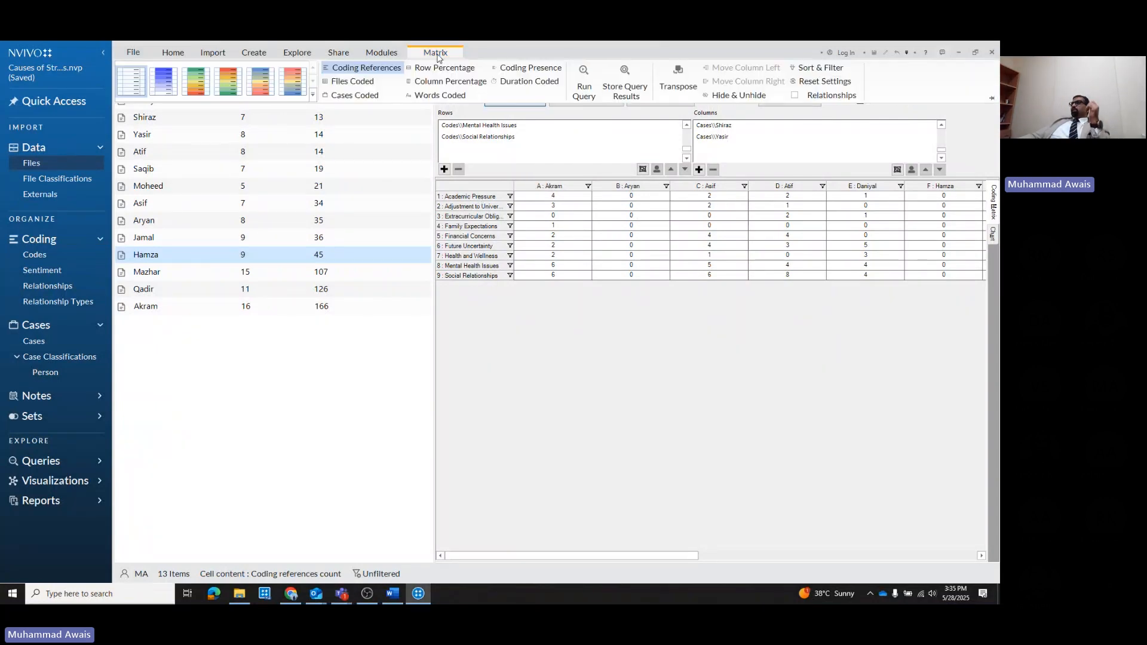
{"action": "left_click", "coordinate": [357, 73]}
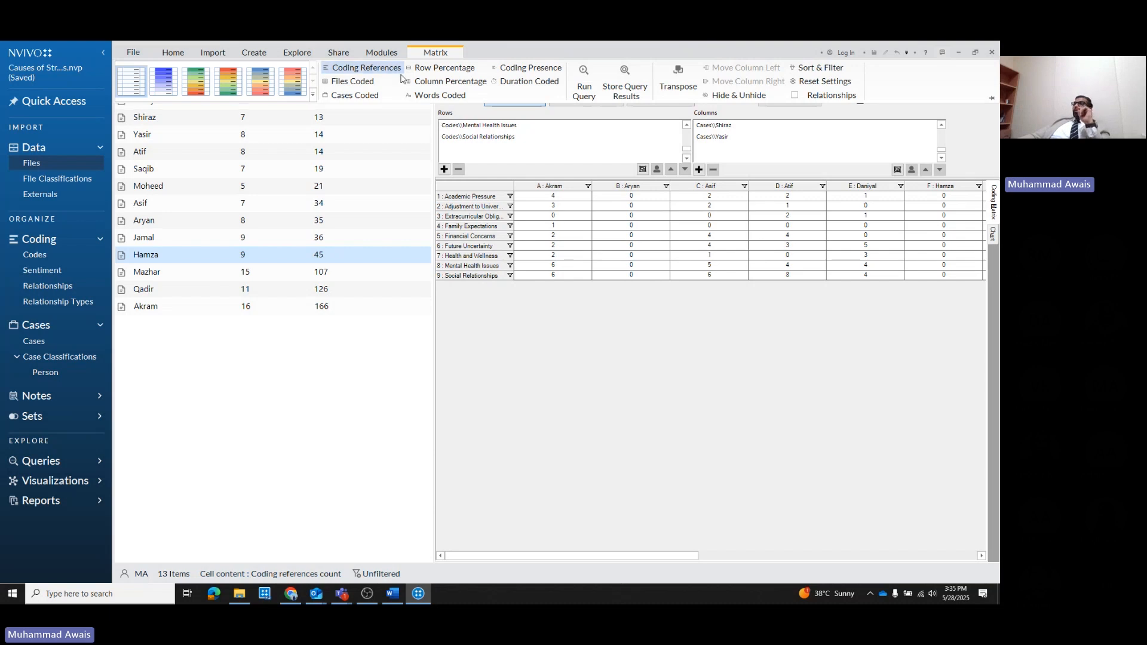
{"action": "left_click", "coordinate": [438, 95]}
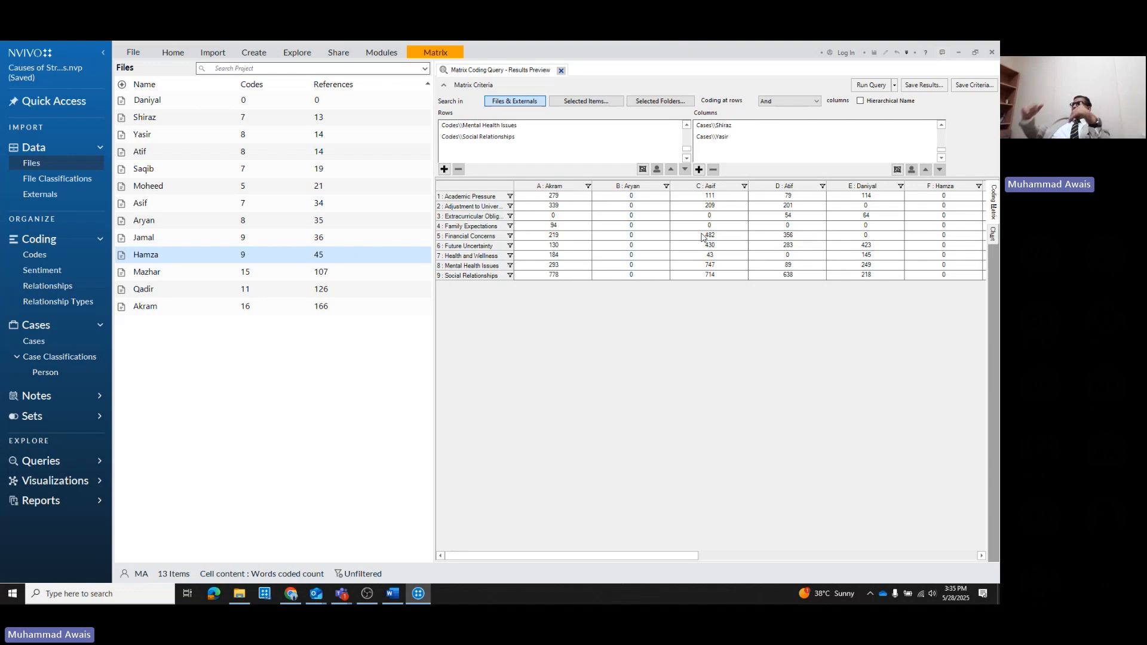
Open the coded content behind the Academic Pressure cell of column D, read its references, and close it
{"action": "left_click", "coordinate": [793, 199]}
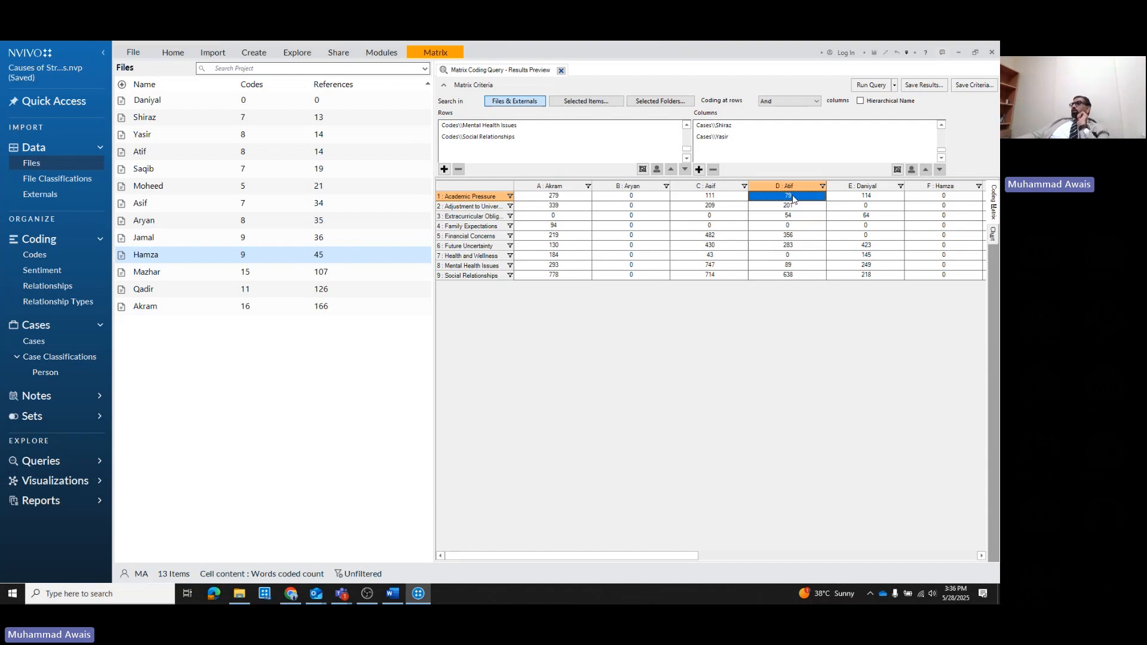
{"action": "double_click", "coordinate": [792, 199]}
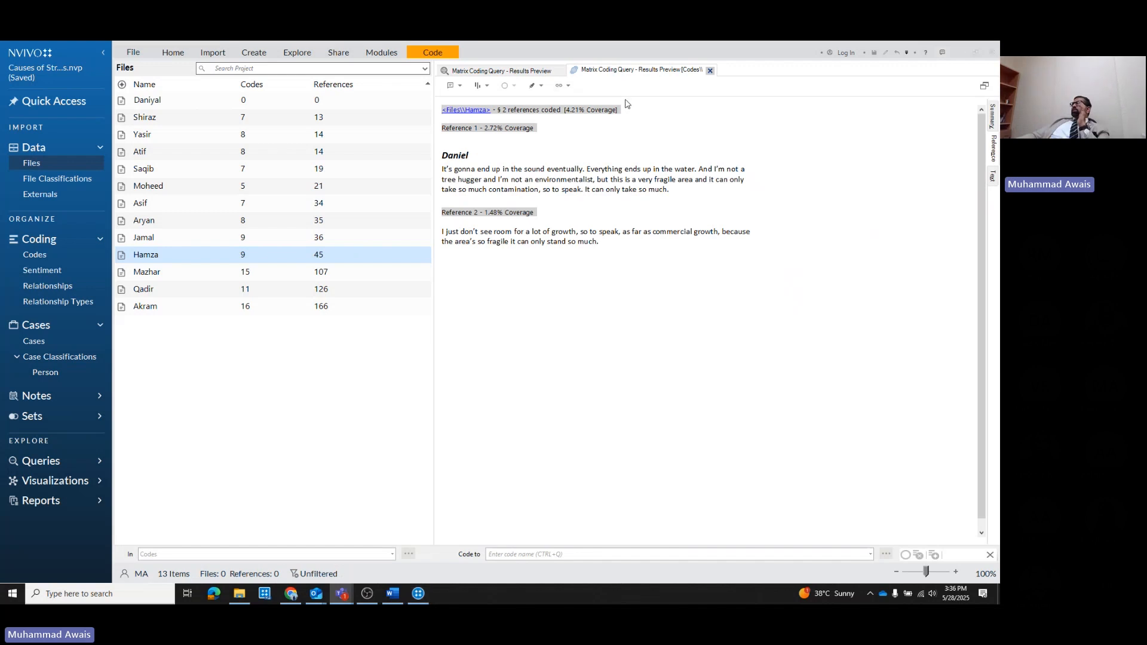
{"action": "left_click", "coordinate": [710, 71]}
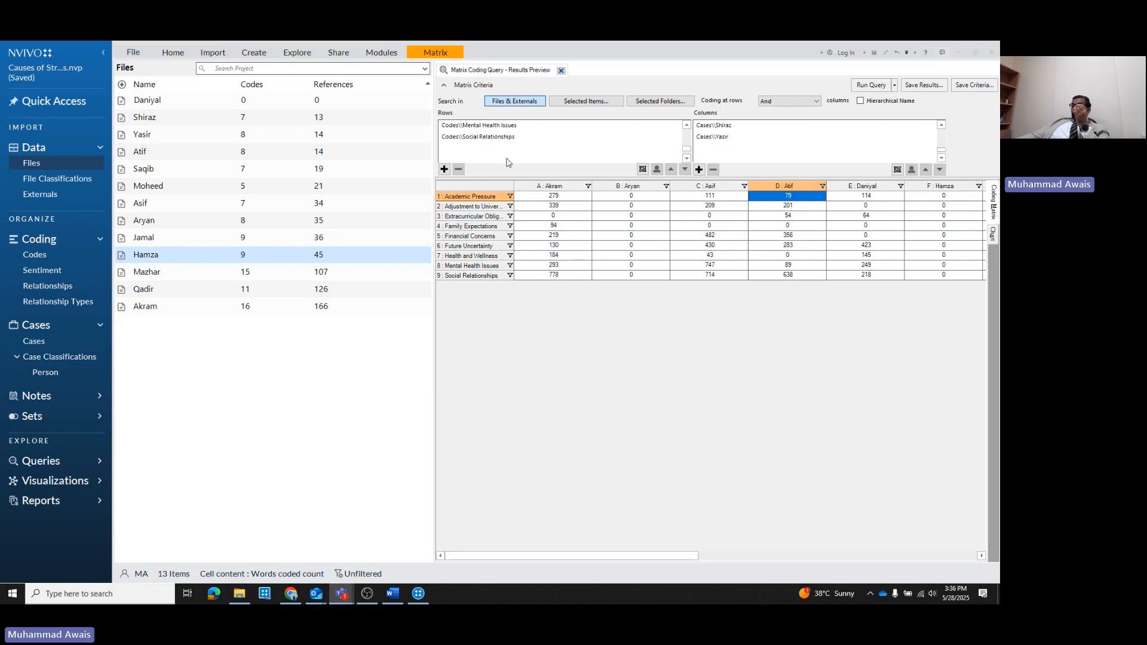
Display the matrix results as a 3D chart at 70% zoom and examine the words coded for individual bars
{"action": "left_click", "coordinate": [992, 236]}
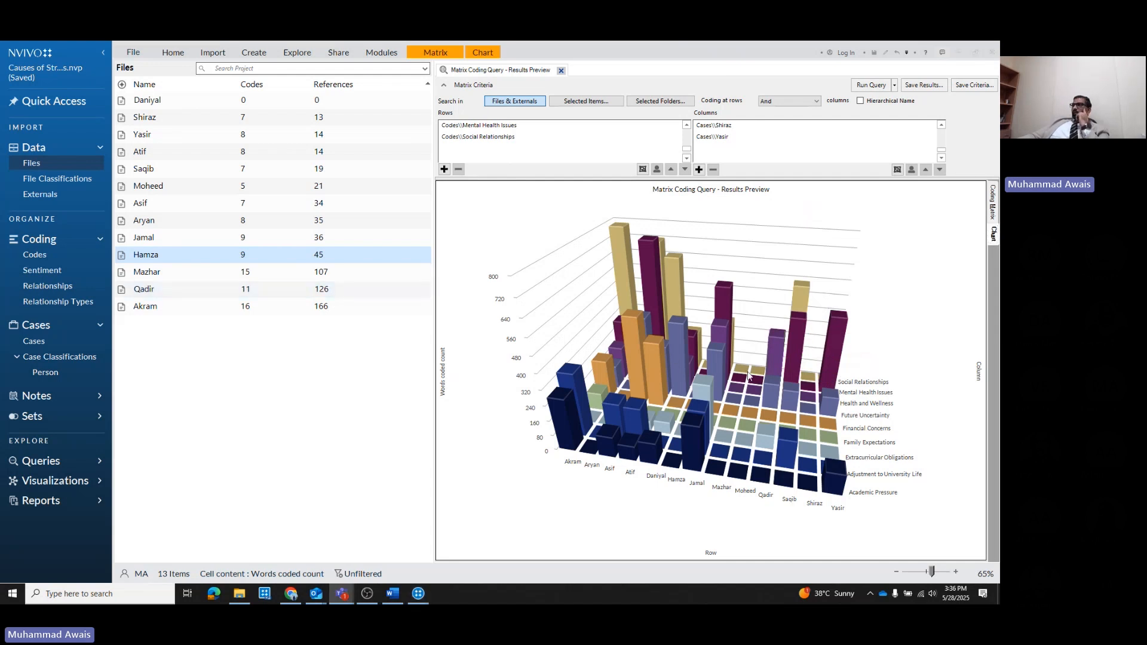
{"action": "mouse_move", "coordinate": [749, 375]}
{"action": "left_mouse_down"}
{"action": "mouse_move", "coordinate": [727, 374]}
{"action": "mouse_move", "coordinate": [751, 372]}
{"action": "left_mouse_up"}
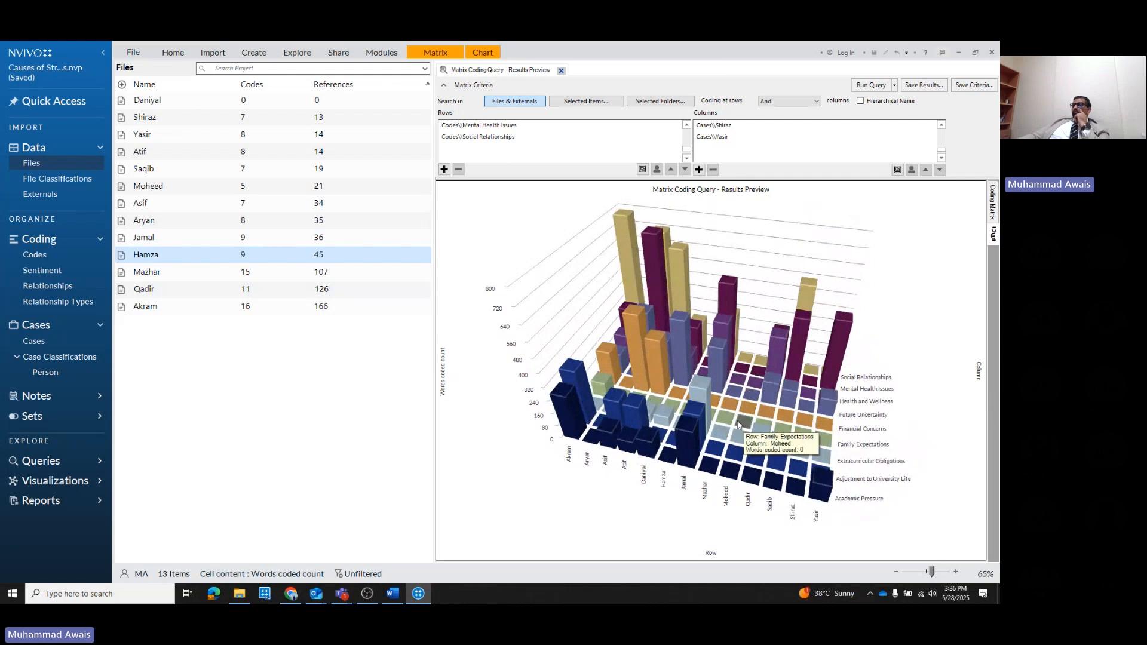
{"action": "left_click_drag", "start_coordinate": [932, 573], "coordinate": [933, 572]}
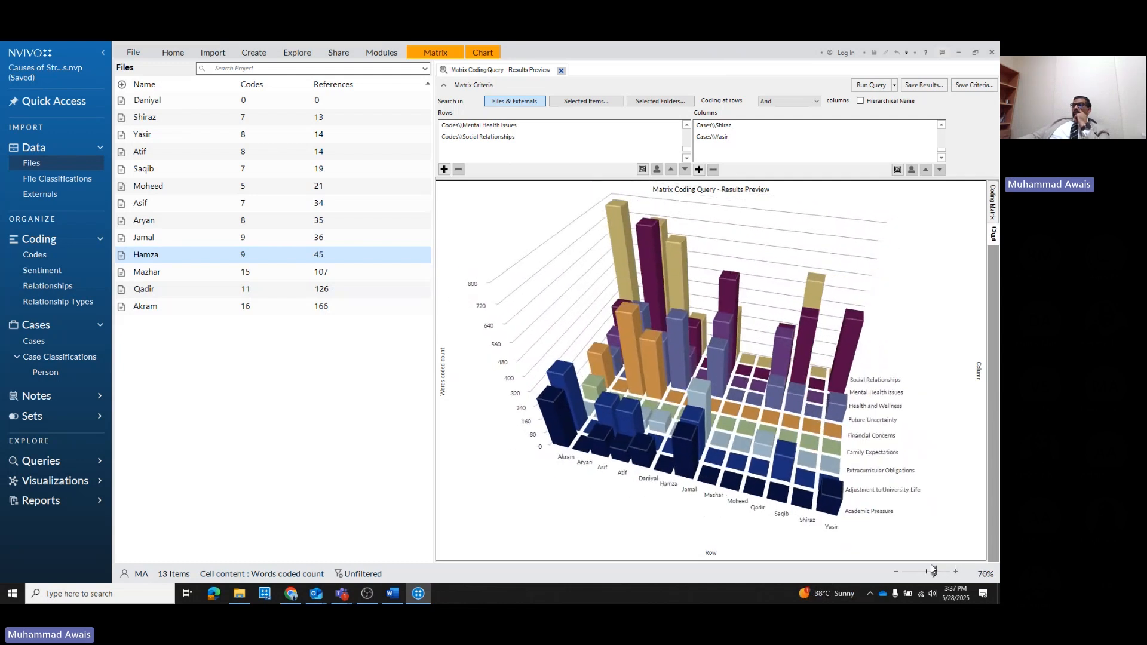
{"action": "right_click", "coordinate": [608, 287]}
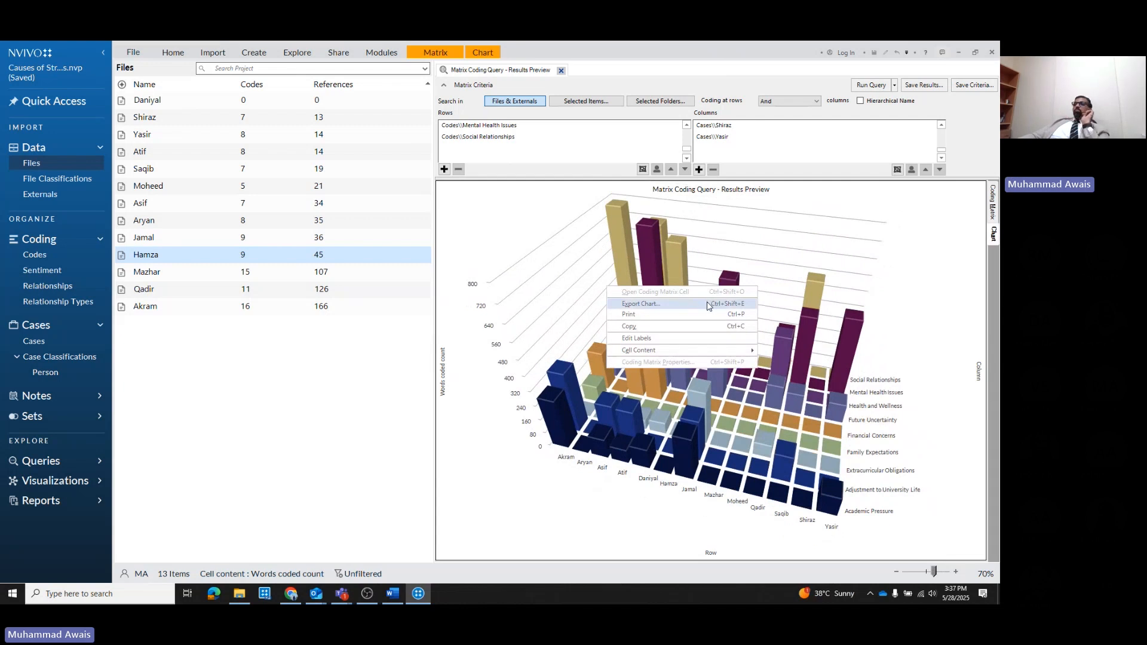
{"action": "left_click", "coordinate": [756, 261]}
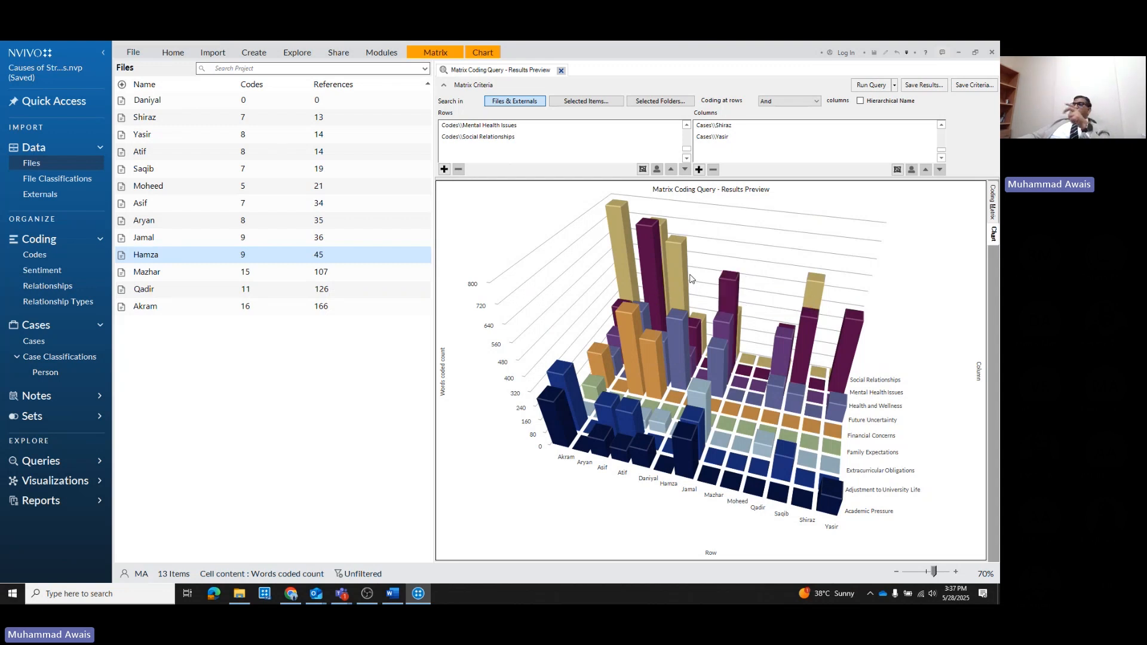
{"action": "mouse_move", "coordinate": [689, 424]}
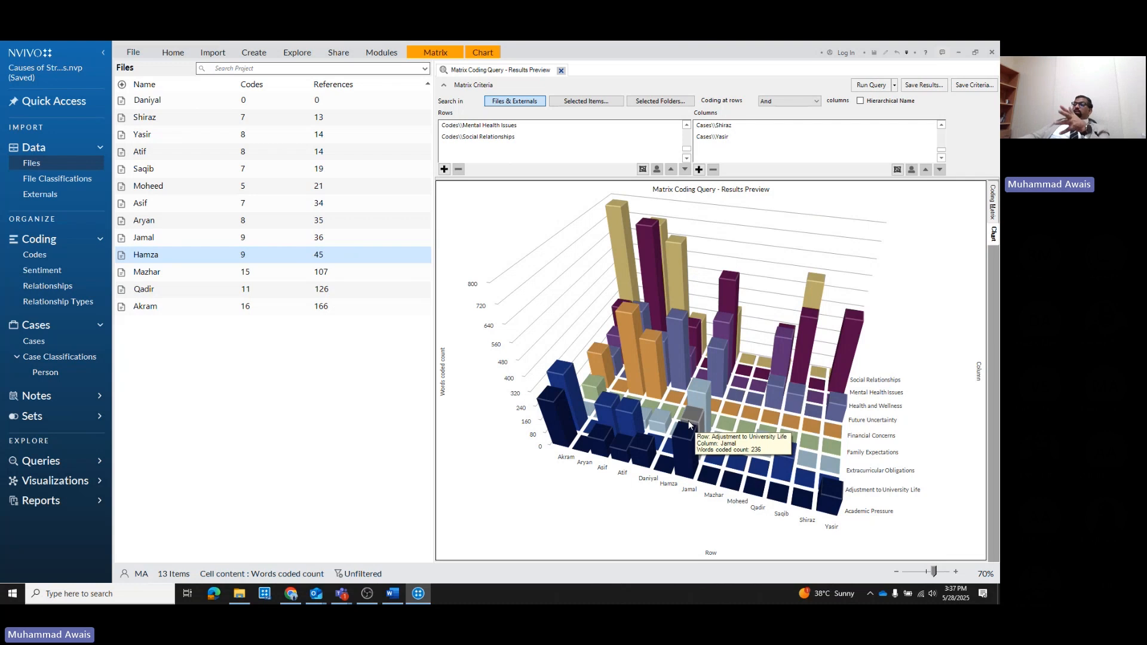
Examine the words coded for the Social Relationships and Financial Concerns bars in the 3D matrix chart
{"action": "mouse_move", "coordinate": [621, 212]}
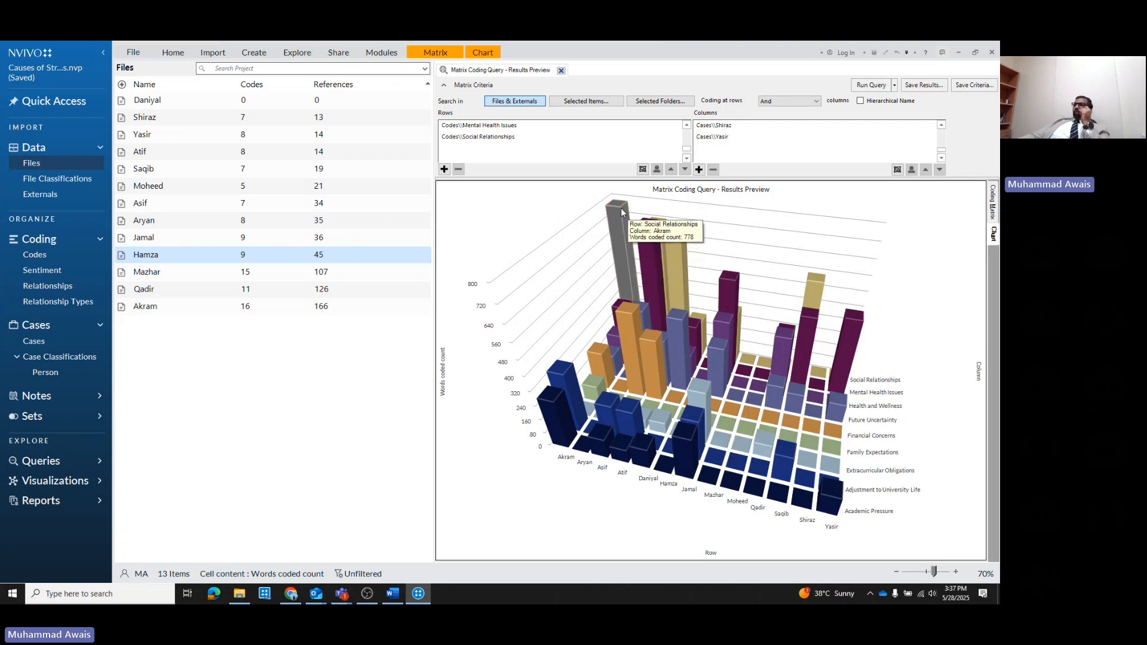
{"action": "mouse_move", "coordinate": [667, 367]}
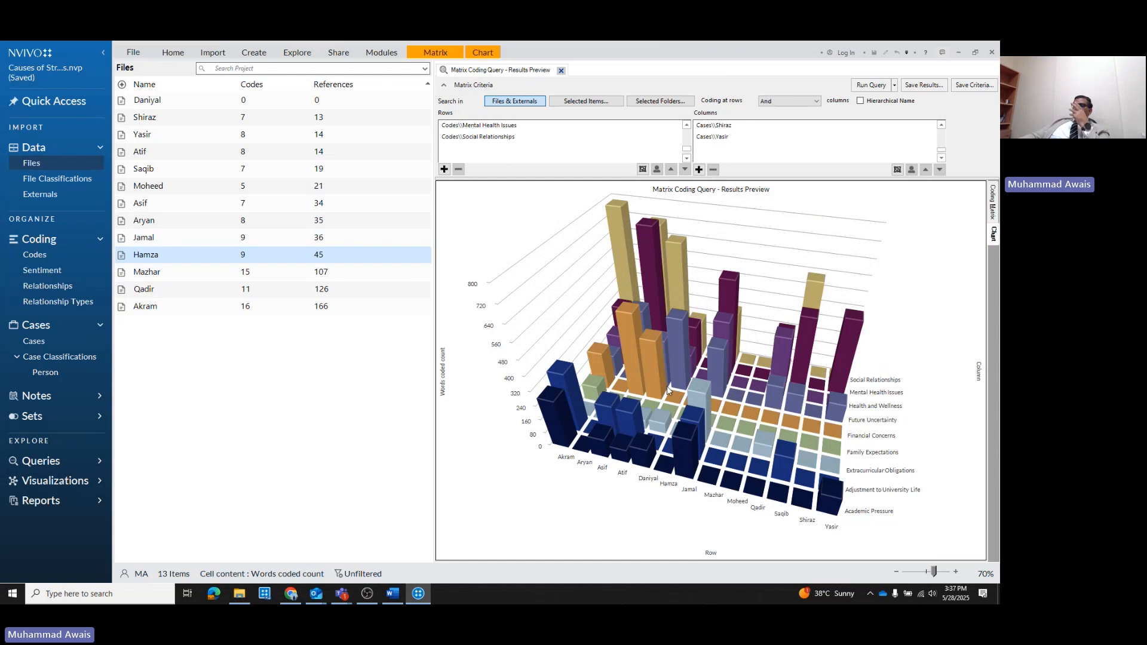
{"action": "mouse_move", "coordinate": [652, 276]}
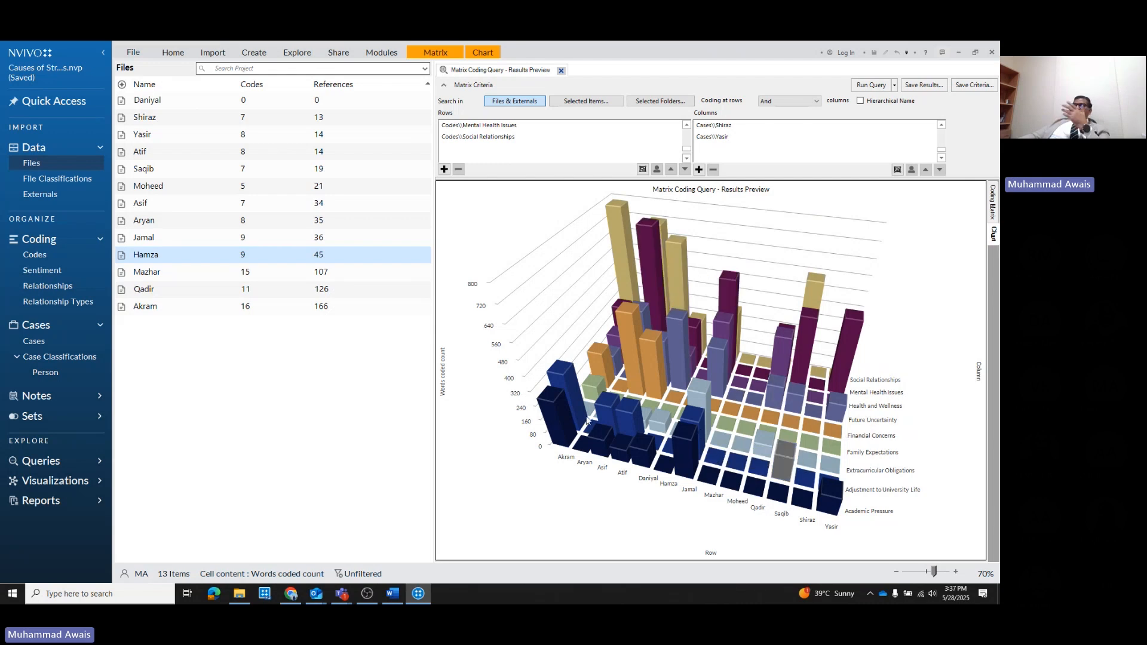
{"action": "mouse_move", "coordinate": [632, 330]}
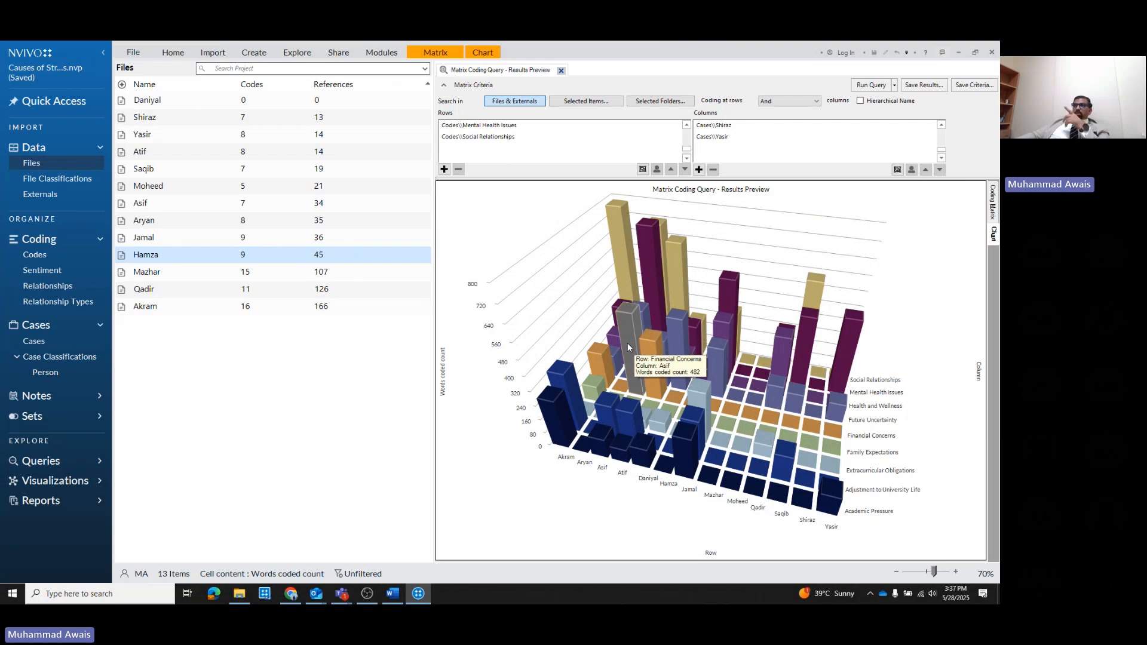
Remove all the cases from the columns of the matrix coding query
{"action": "left_click", "coordinate": [727, 138]}
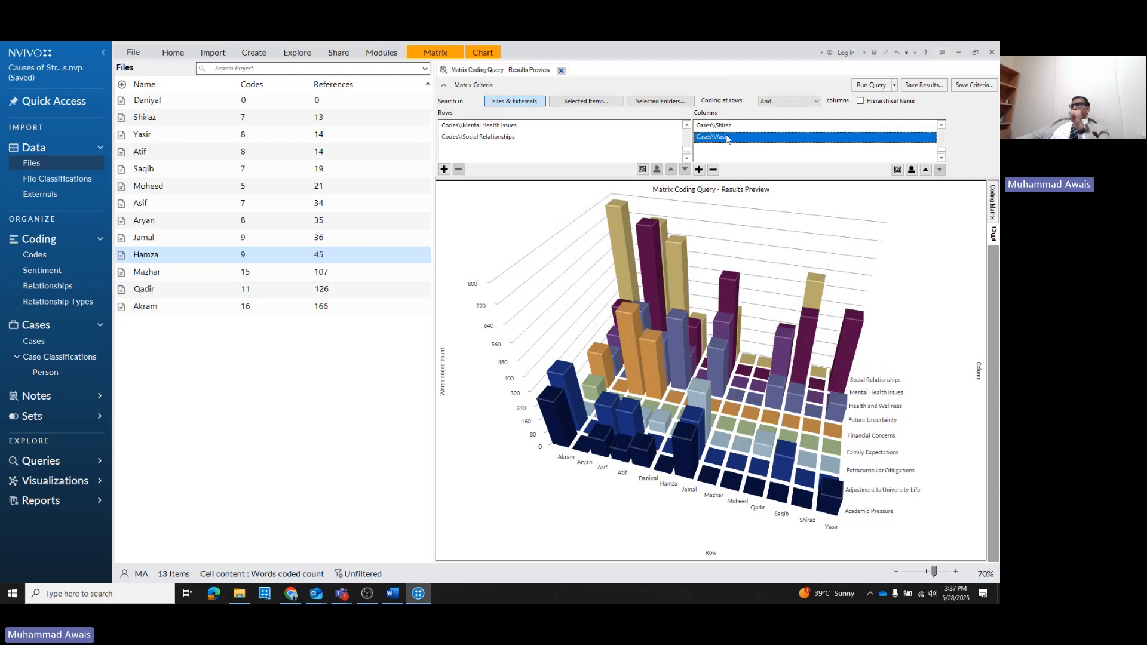
{"action": "key", "text": "ctrl+a"}
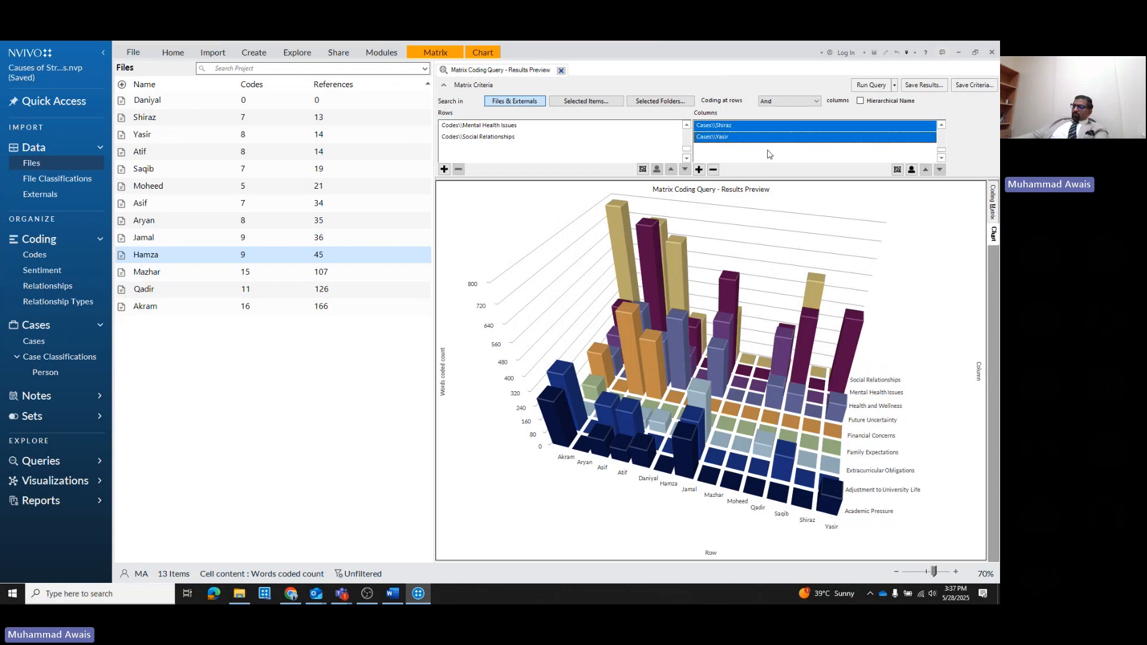
{"action": "left_click", "coordinate": [715, 171]}
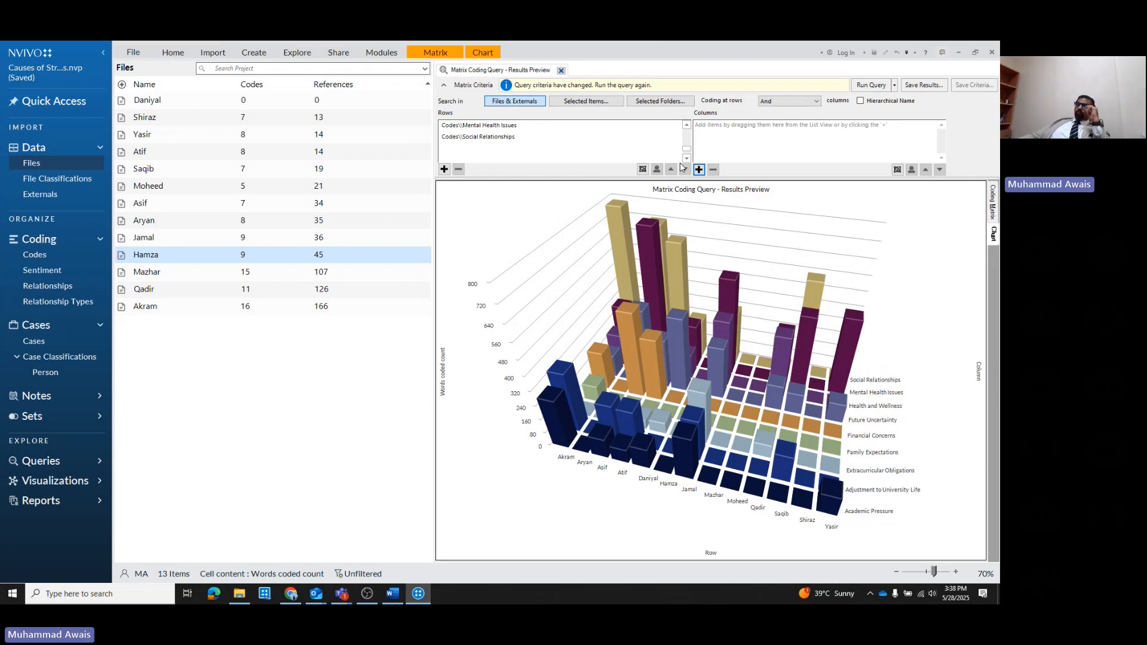
{"action": "left_click", "coordinate": [701, 172]}
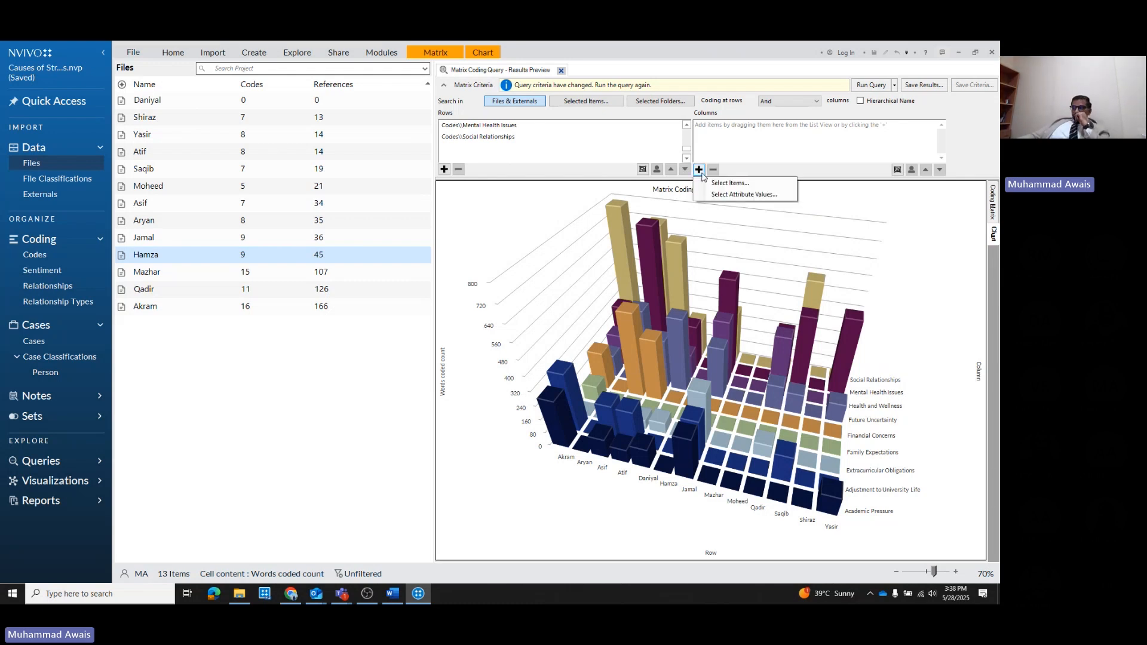
{"action": "left_click", "coordinate": [717, 196]}
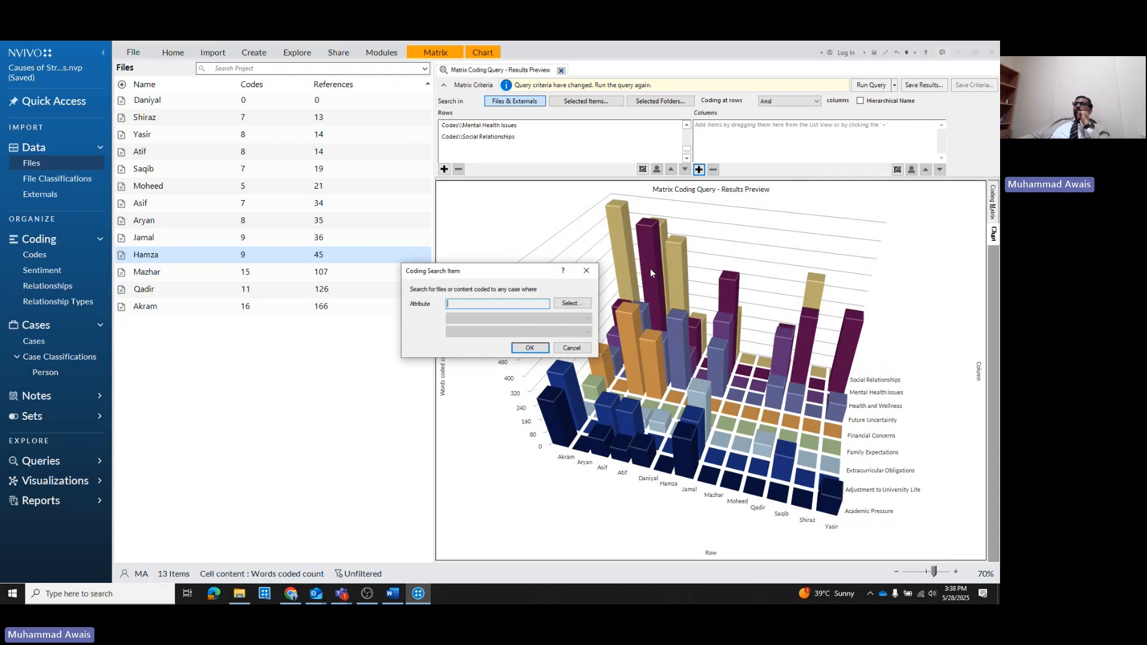
{"action": "left_click", "coordinate": [568, 304]}
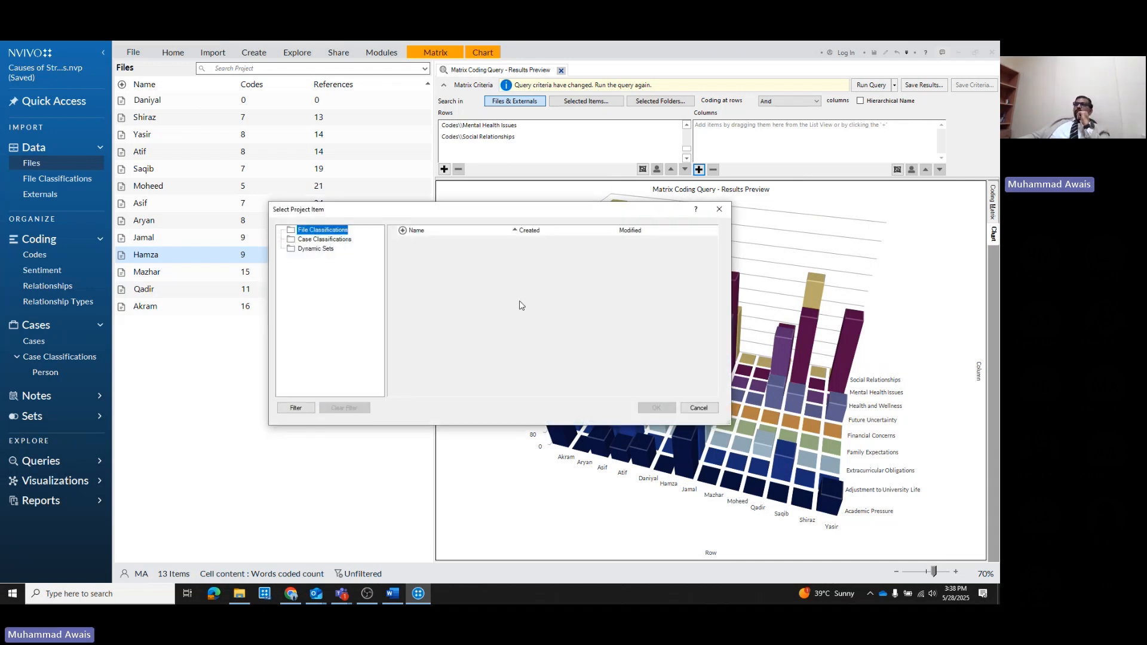
{"action": "left_click_drag", "start_coordinate": [444, 216], "coordinate": [611, 215]}
{"action": "left_click", "coordinate": [496, 239]}
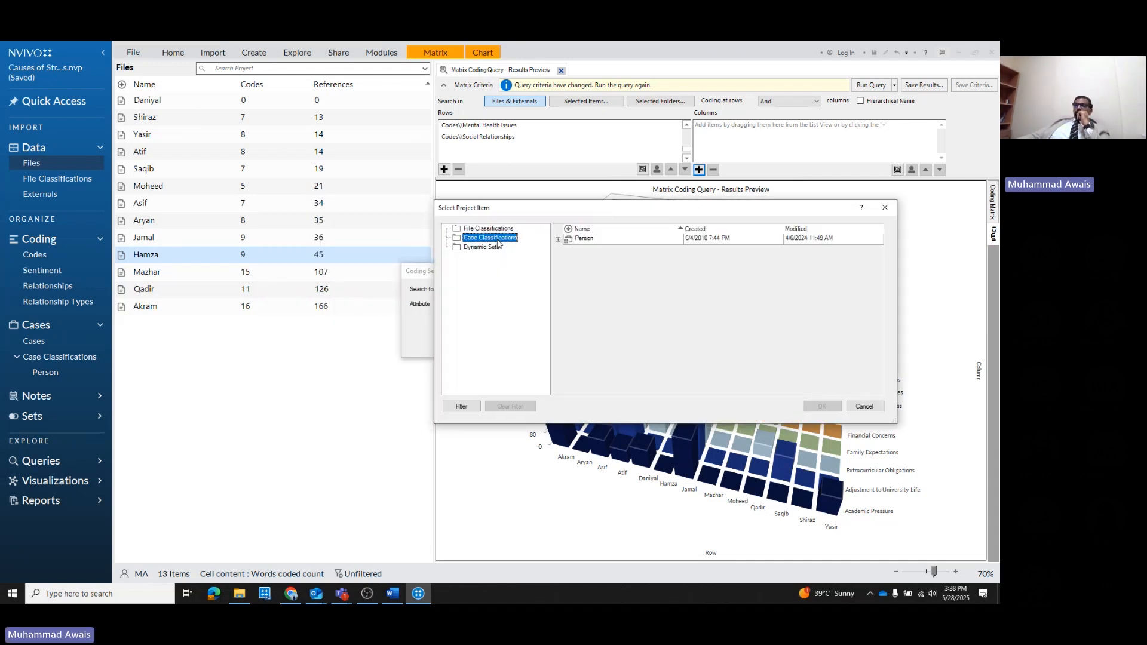
{"action": "left_click", "coordinate": [865, 406]}
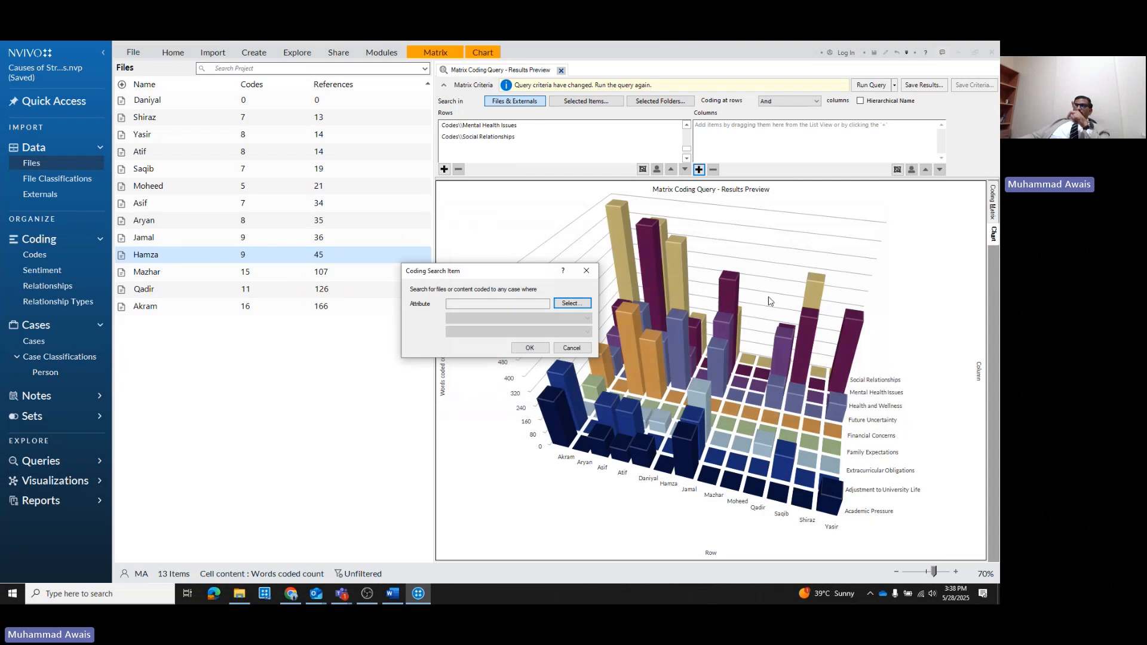
{"action": "left_click", "coordinate": [587, 347]}
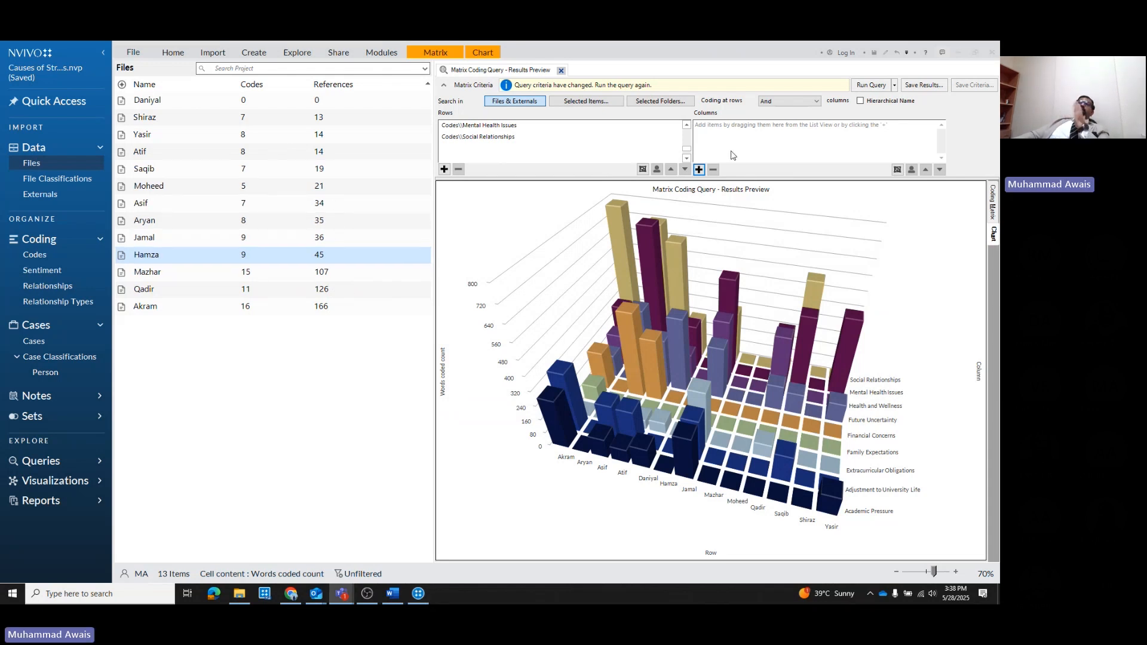
Add the Person case classification's University attribute with the value equal to Public as a matrix column
{"action": "left_click", "coordinate": [696, 171]}
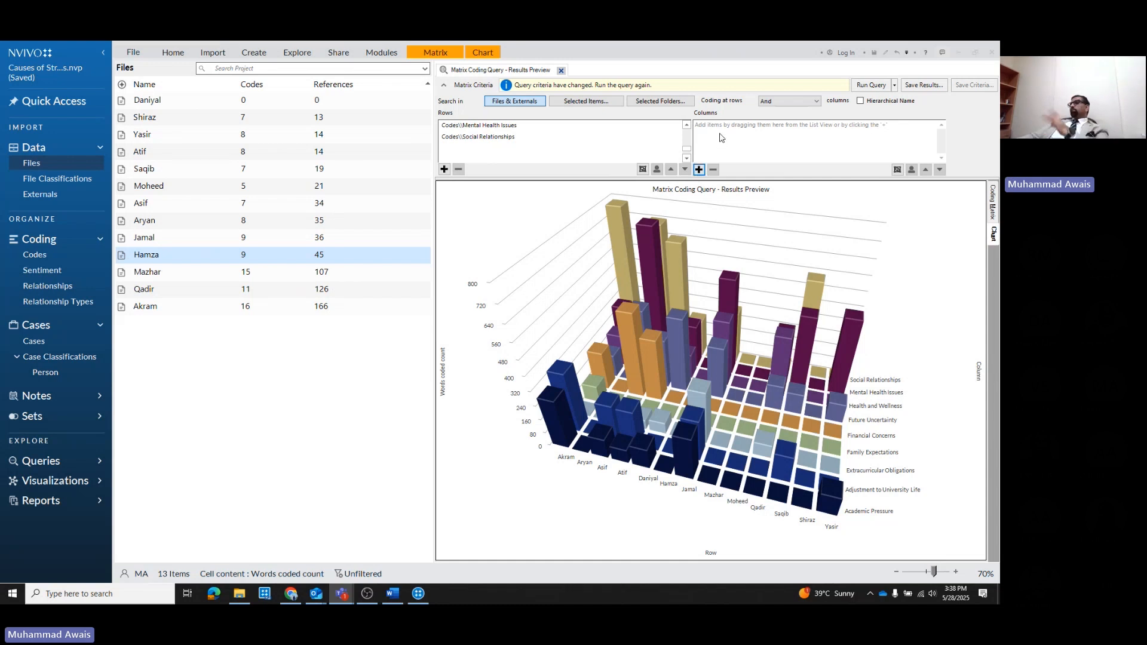
{"action": "left_click", "coordinate": [697, 170]}
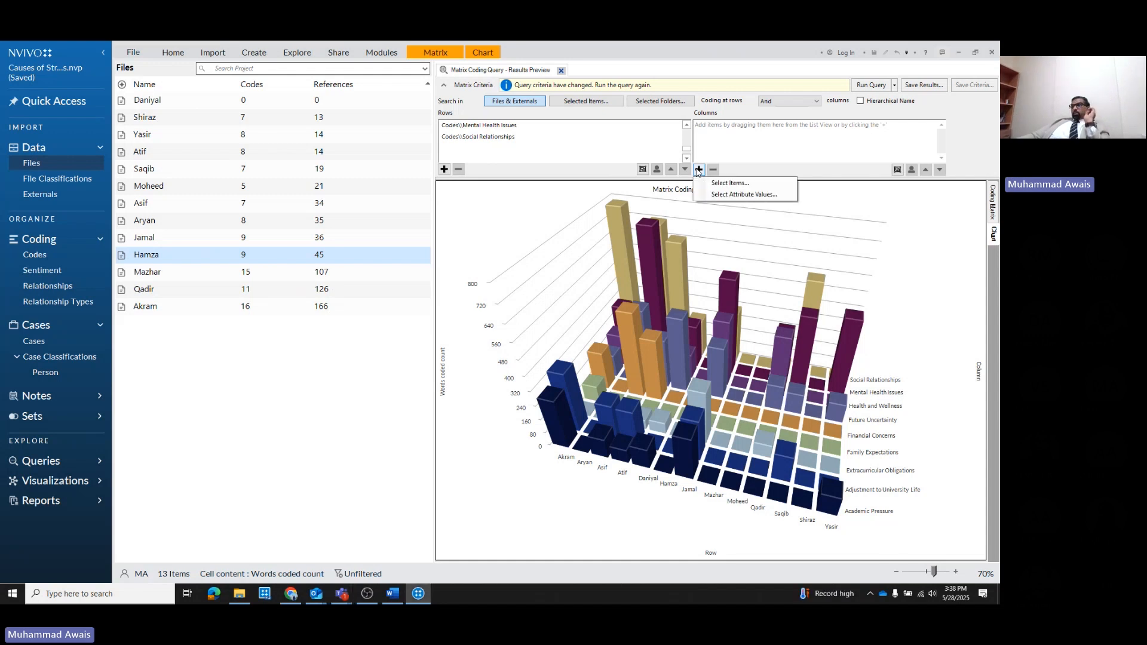
{"action": "left_click", "coordinate": [722, 195]}
{"action": "left_click", "coordinate": [572, 303]}
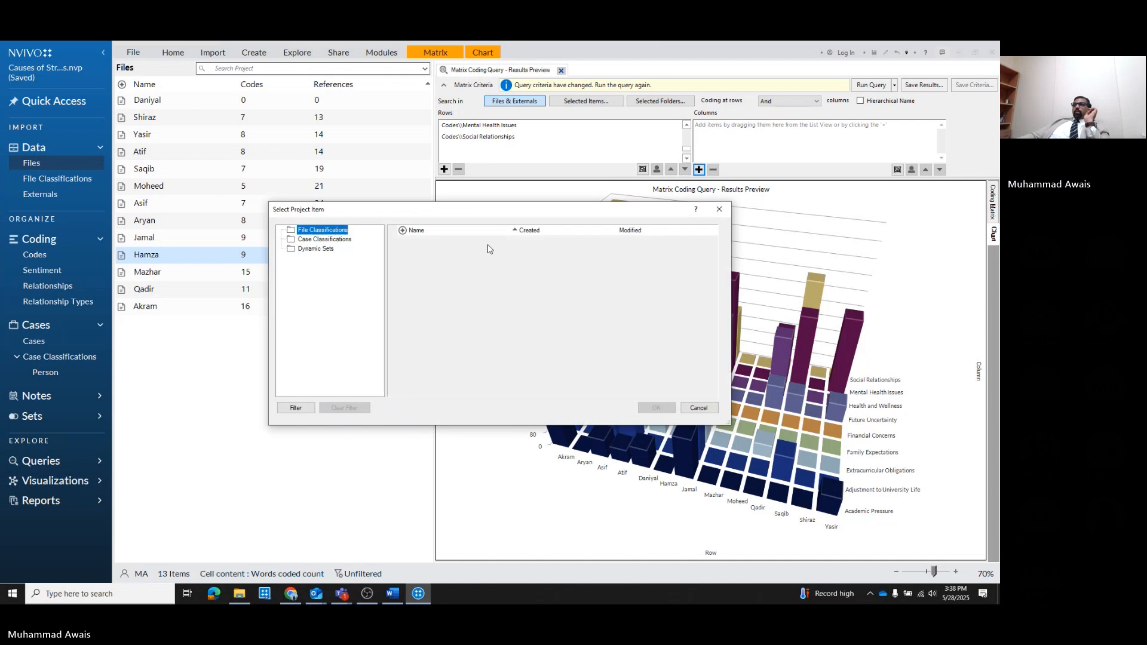
{"action": "left_click_drag", "start_coordinate": [485, 206], "coordinate": [739, 206]}
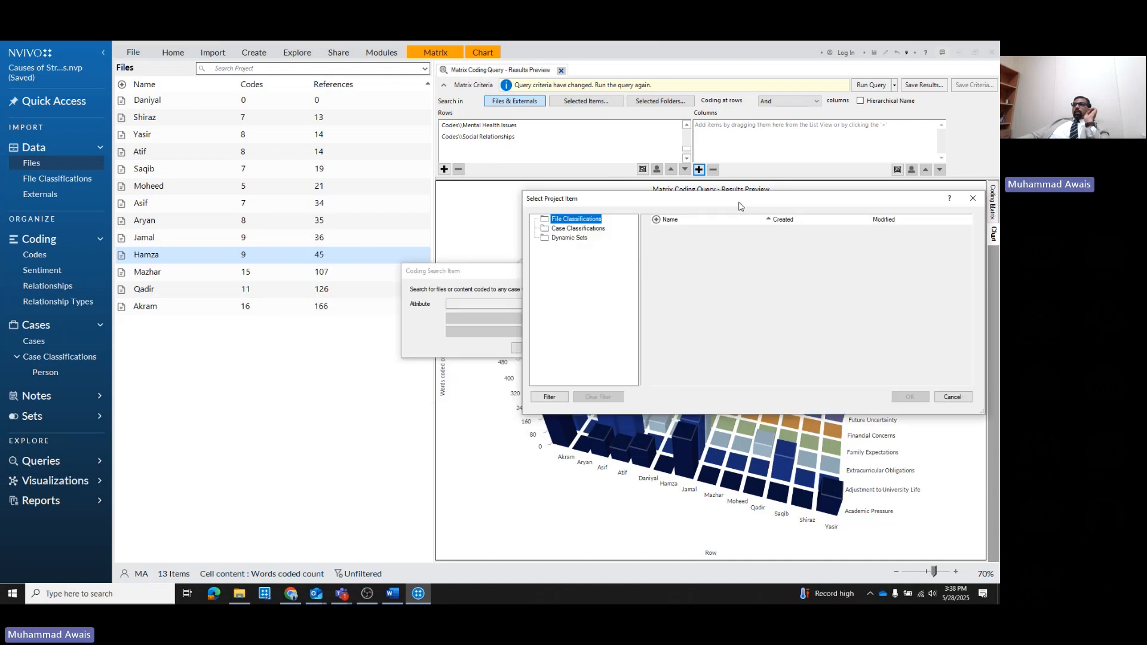
{"action": "left_click", "coordinate": [578, 230]}
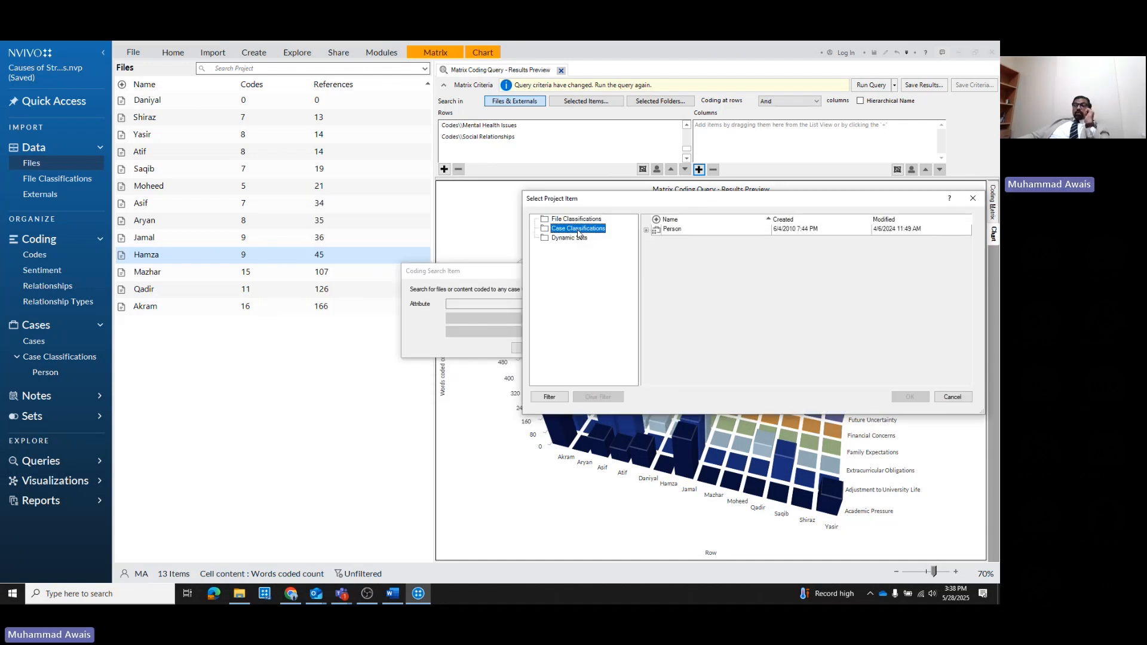
{"action": "left_click", "coordinate": [645, 230]}
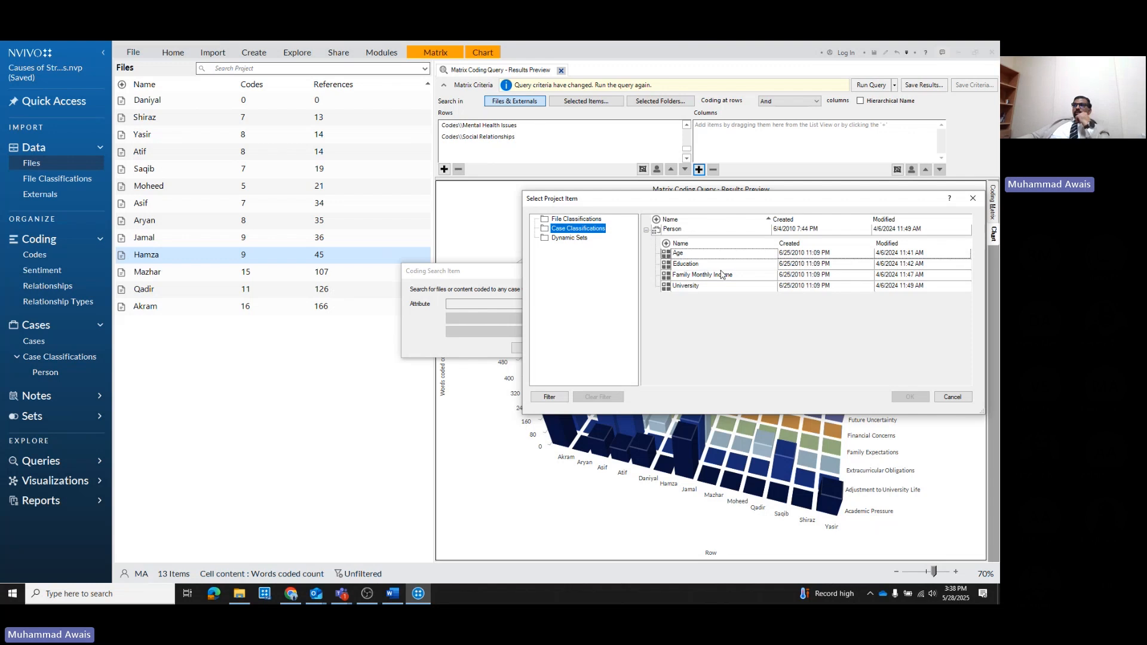
{"action": "left_click", "coordinate": [692, 287]}
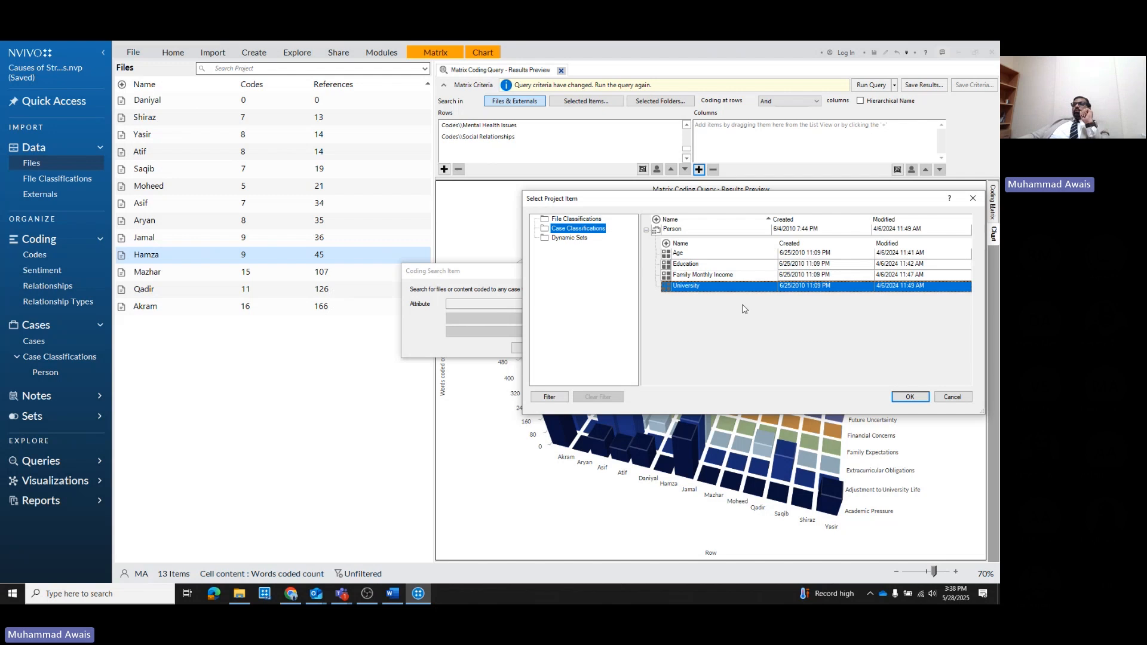
{"action": "left_click", "coordinate": [911, 399]}
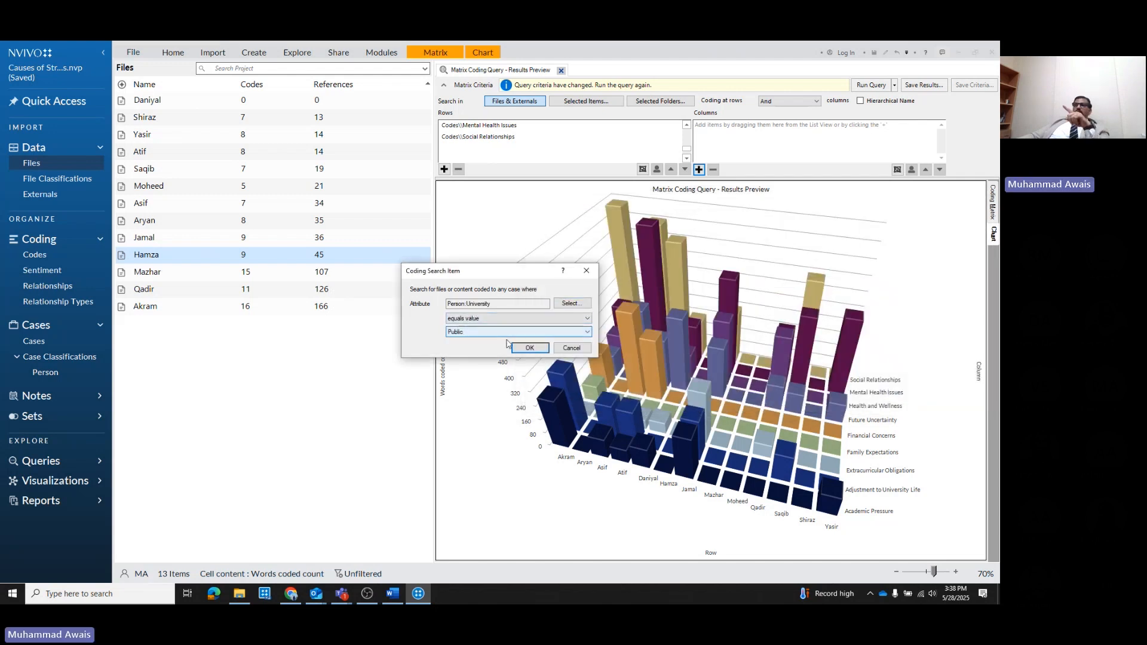
{"action": "left_click", "coordinate": [529, 348]}
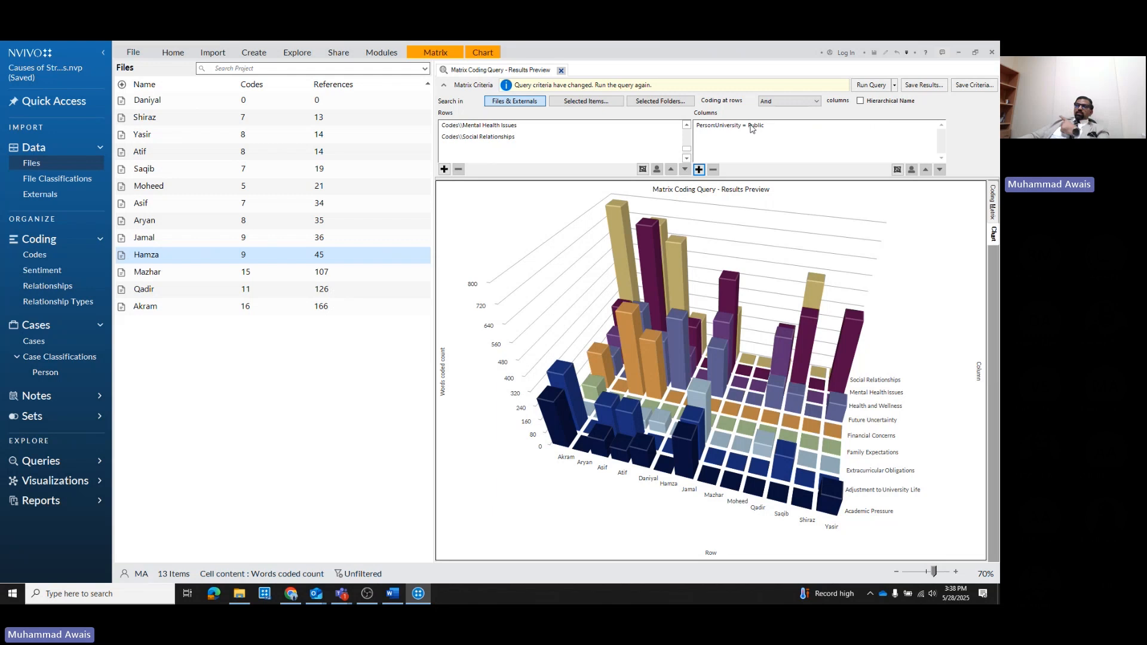
Add a second matrix column for the Person classification's University attribute with the value equal to Private
{"action": "left_click", "coordinate": [699, 170]}
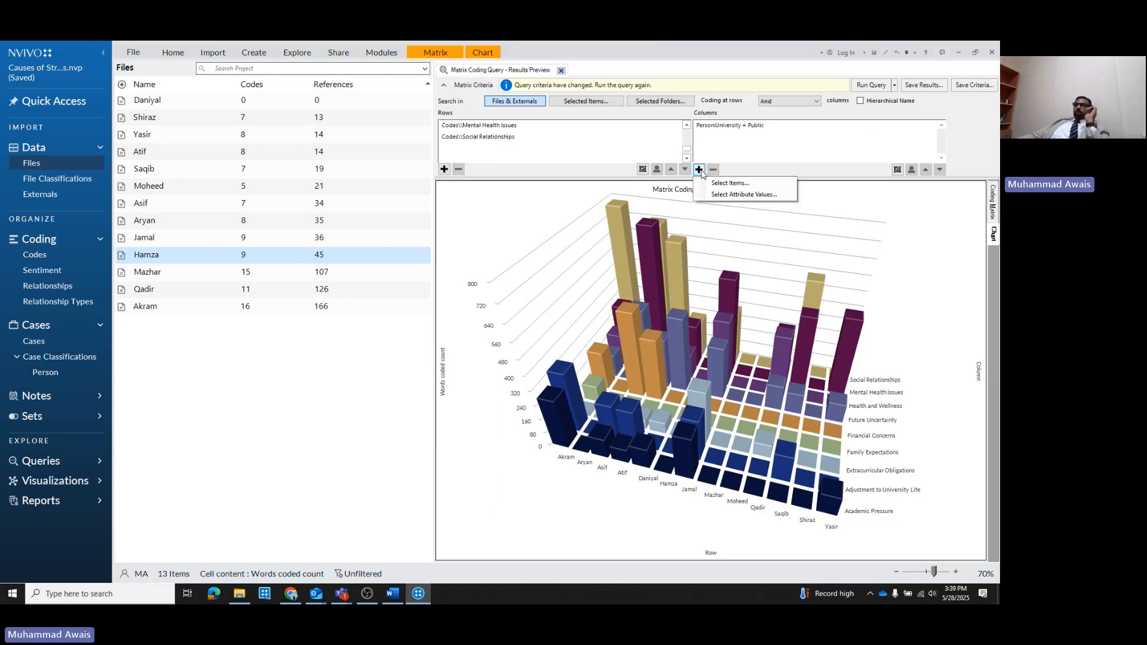
{"action": "left_click", "coordinate": [724, 194]}
{"action": "left_click", "coordinate": [588, 303]}
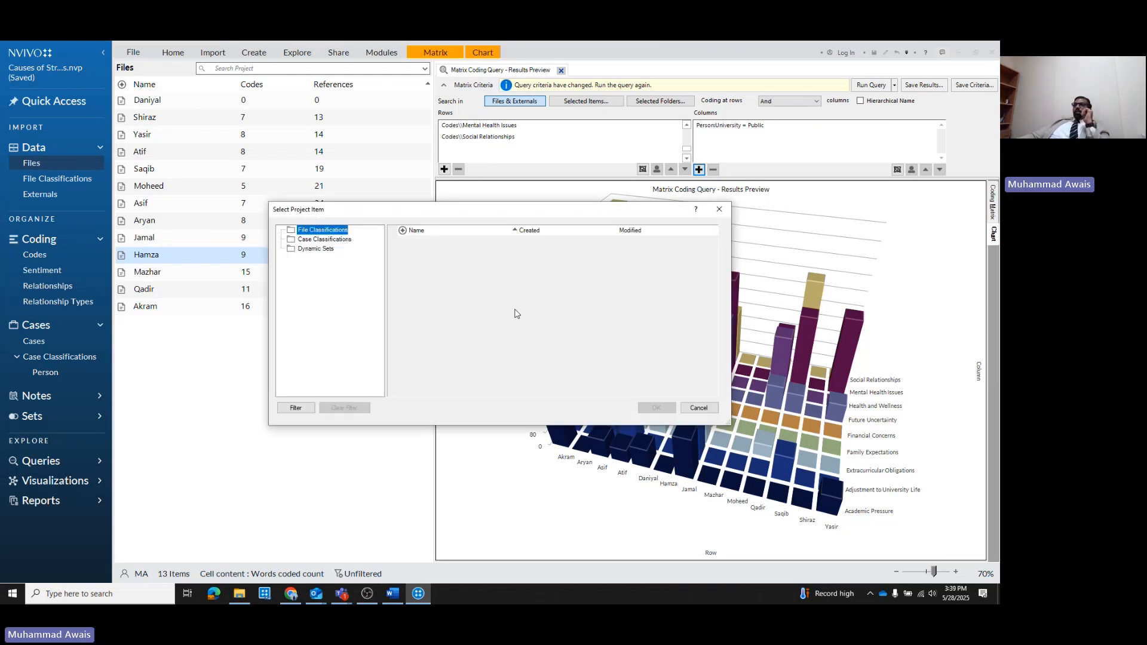
{"action": "left_click", "coordinate": [471, 218]}
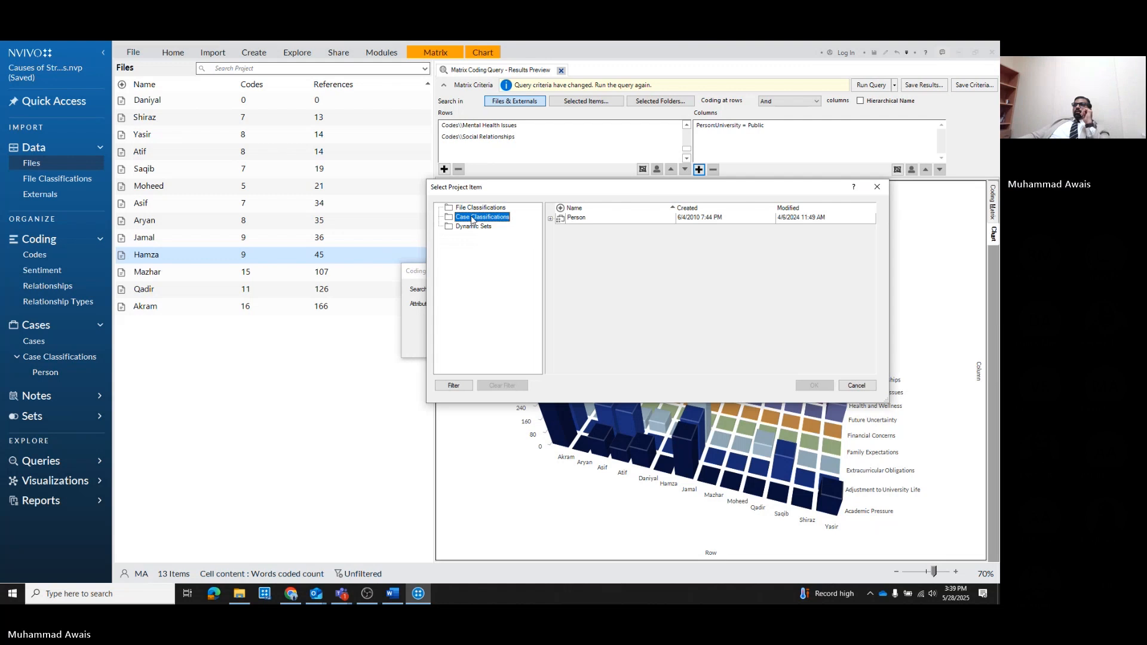
{"action": "left_click", "coordinate": [550, 219]}
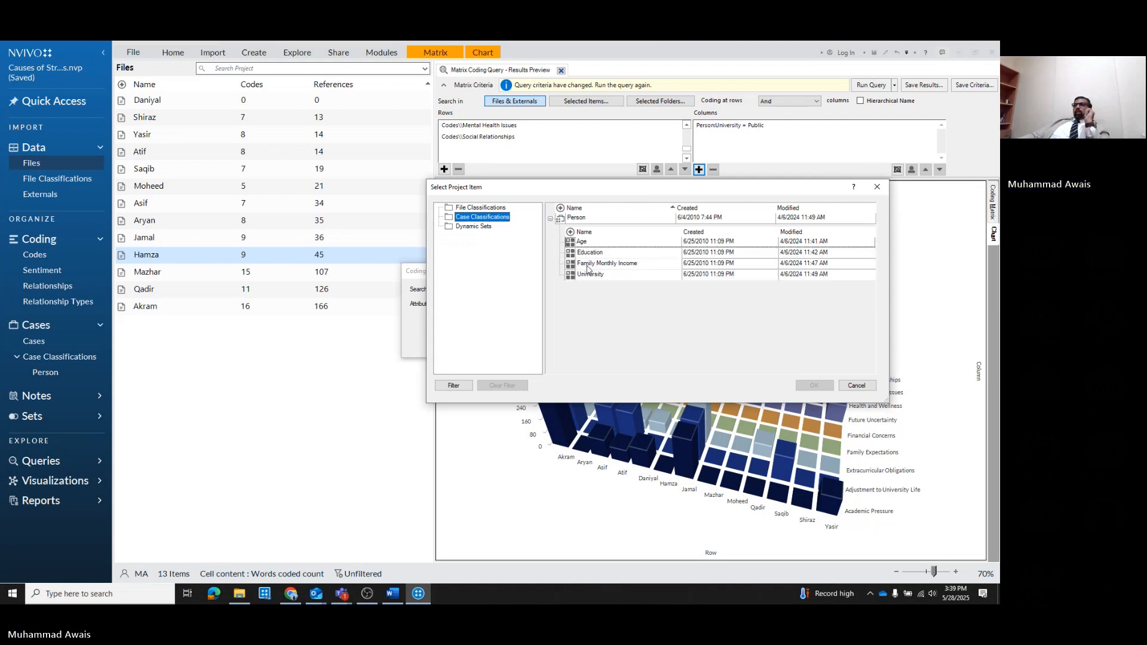
{"action": "left_click", "coordinate": [590, 274]}
{"action": "left_click", "coordinate": [822, 385]}
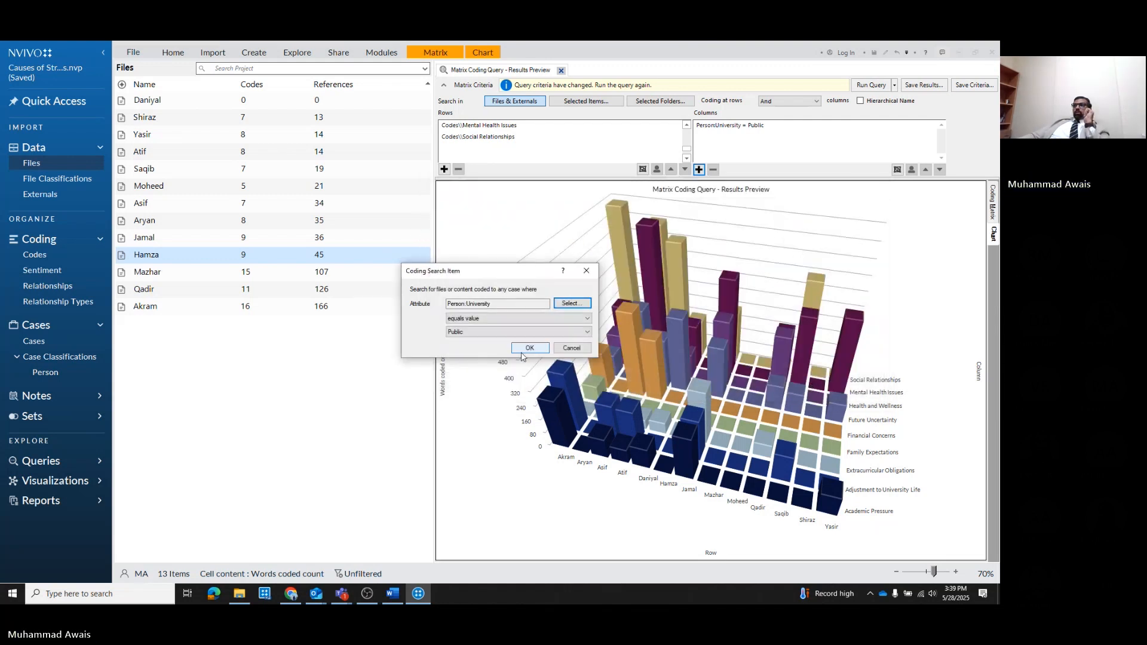
{"action": "left_click", "coordinate": [489, 332]}
{"action": "left_click", "coordinate": [479, 352]}
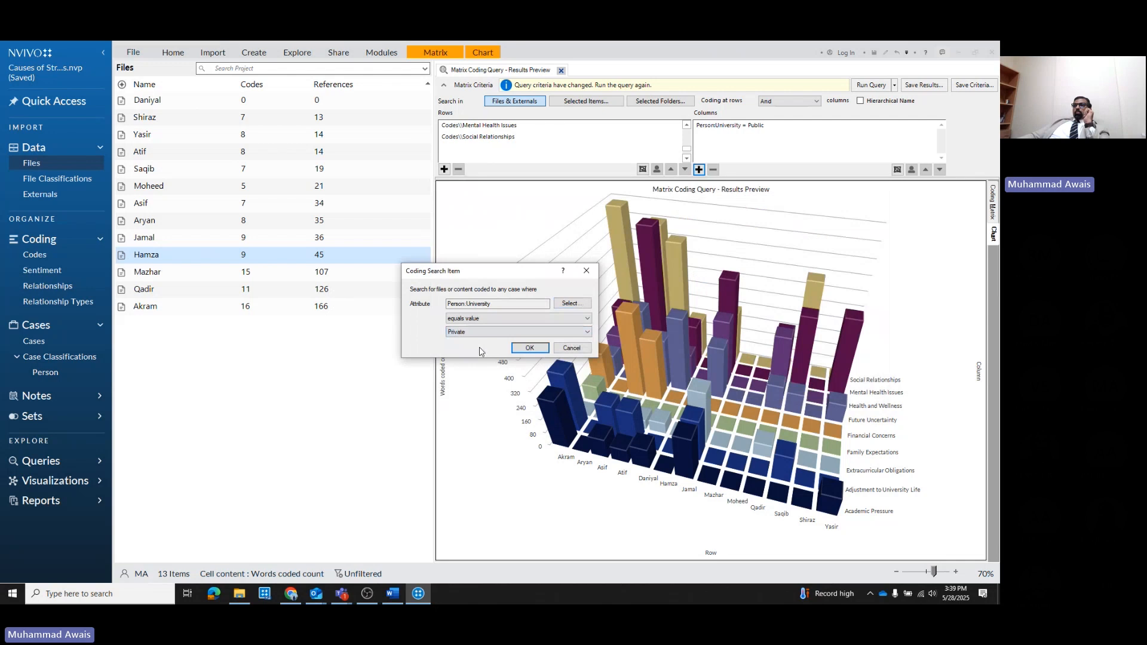
{"action": "left_click", "coordinate": [529, 348]}
Run the matrix coding query on the university columns and widen column A to show its full heading
{"action": "mouse_move", "coordinate": [621, 223]}
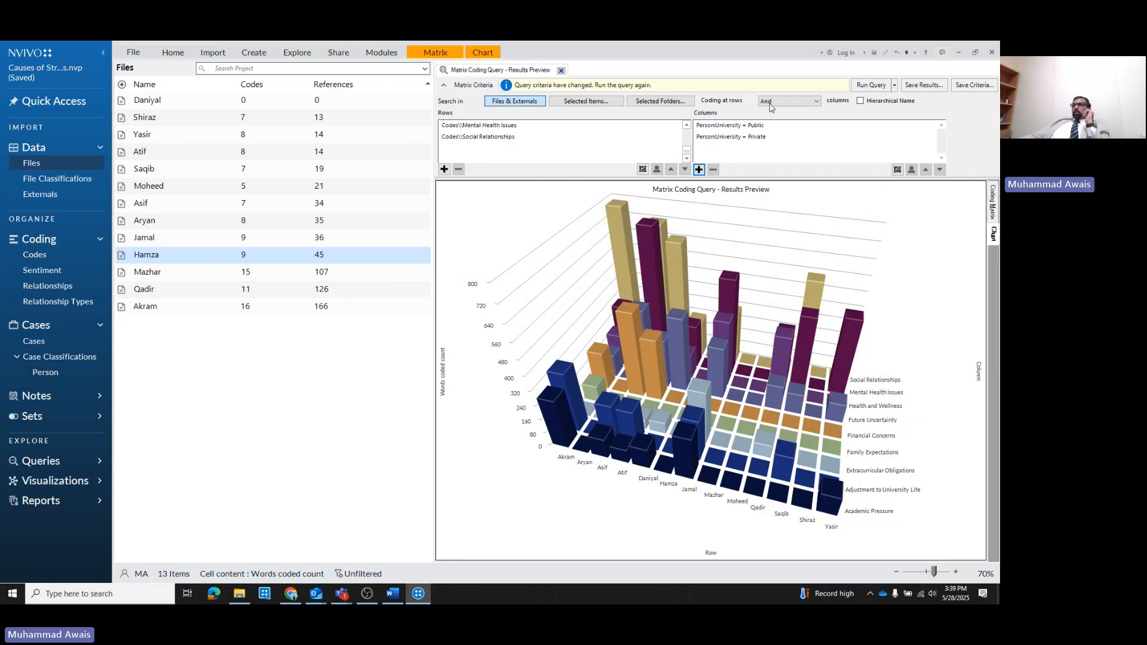
{"action": "left_click", "coordinate": [760, 125]}
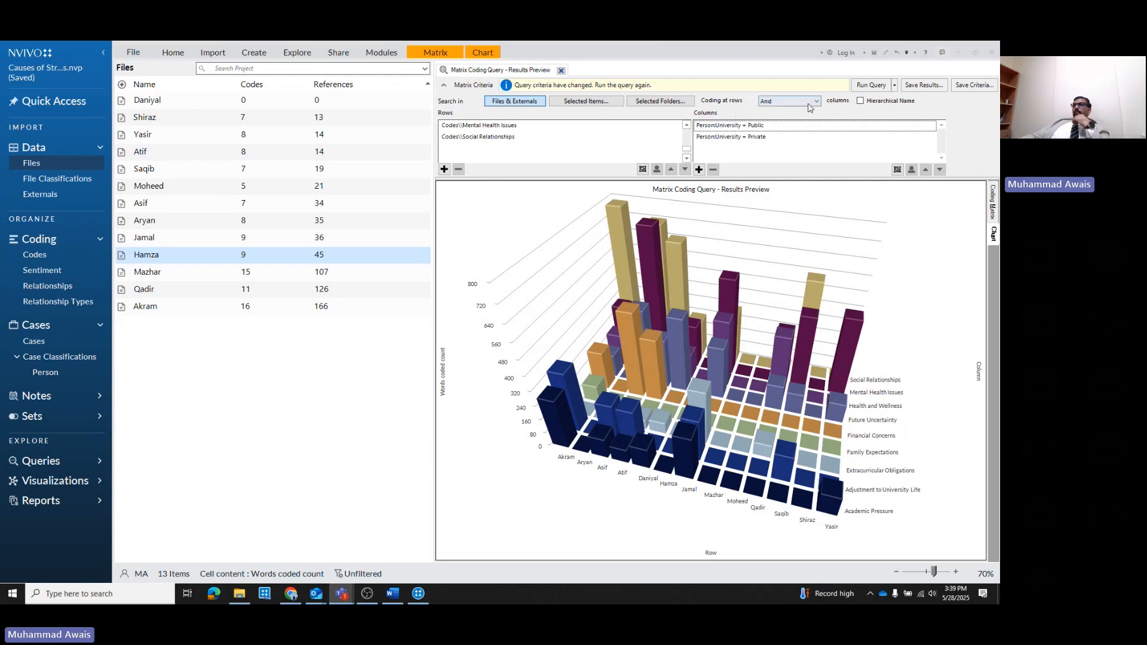
{"action": "left_click", "coordinate": [863, 87]}
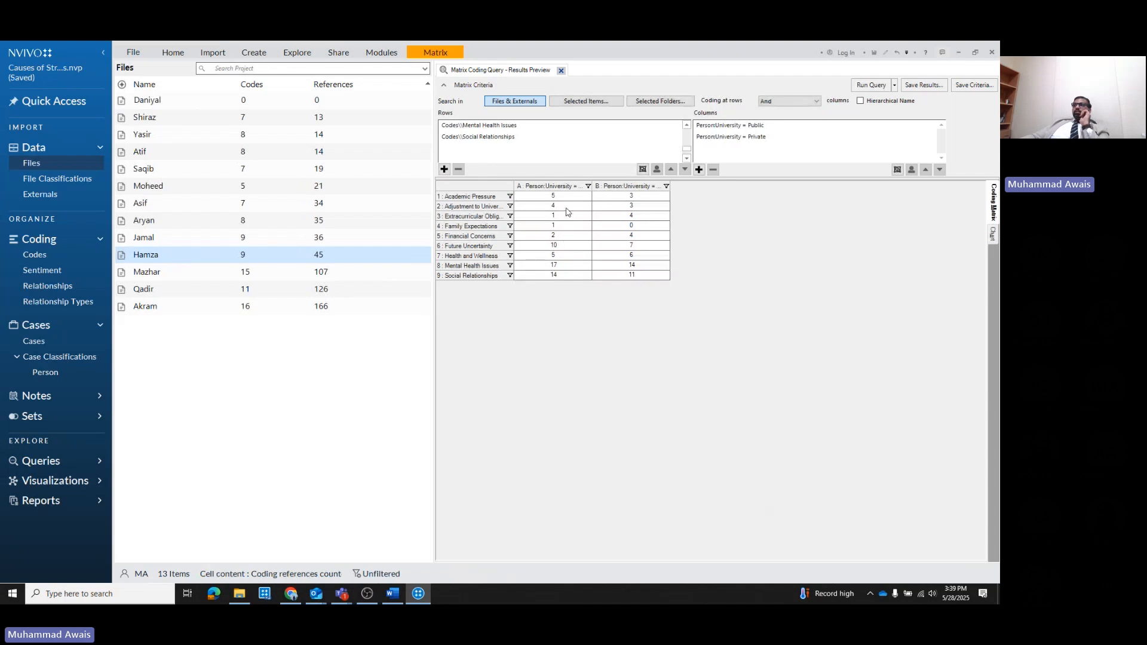
{"action": "left_click_drag", "start_coordinate": [591, 186], "coordinate": [635, 186]}
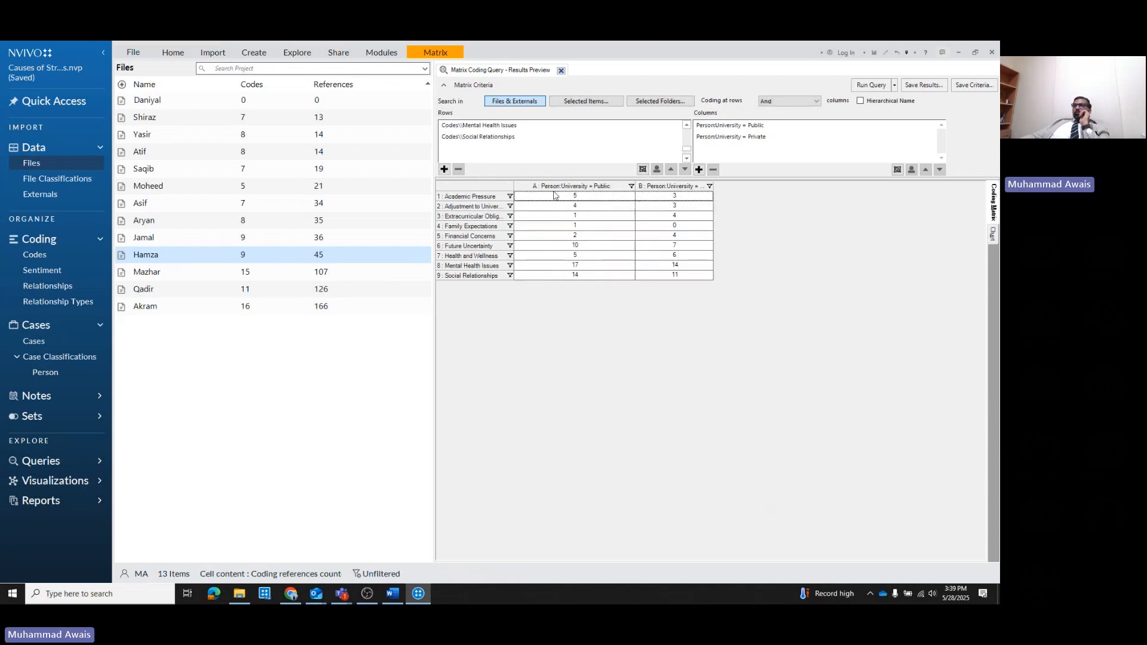
Change the matrix cell content to words coded and select the Family Expectations cell in the Public university column
{"action": "left_click", "coordinate": [435, 53]}
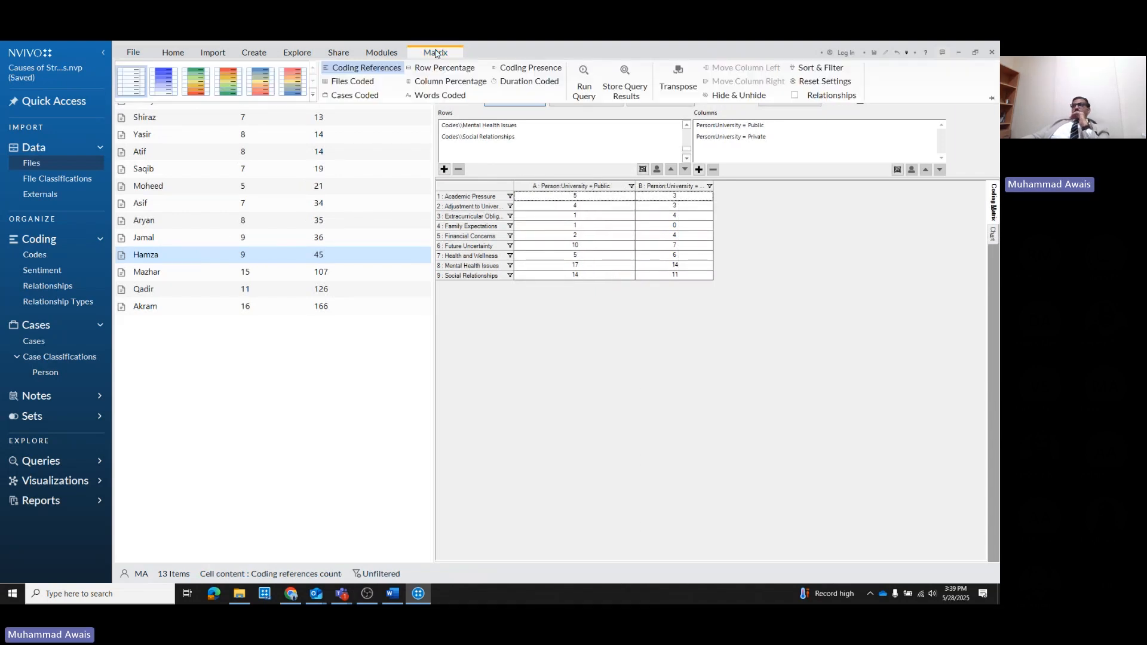
{"action": "left_click", "coordinate": [430, 96]}
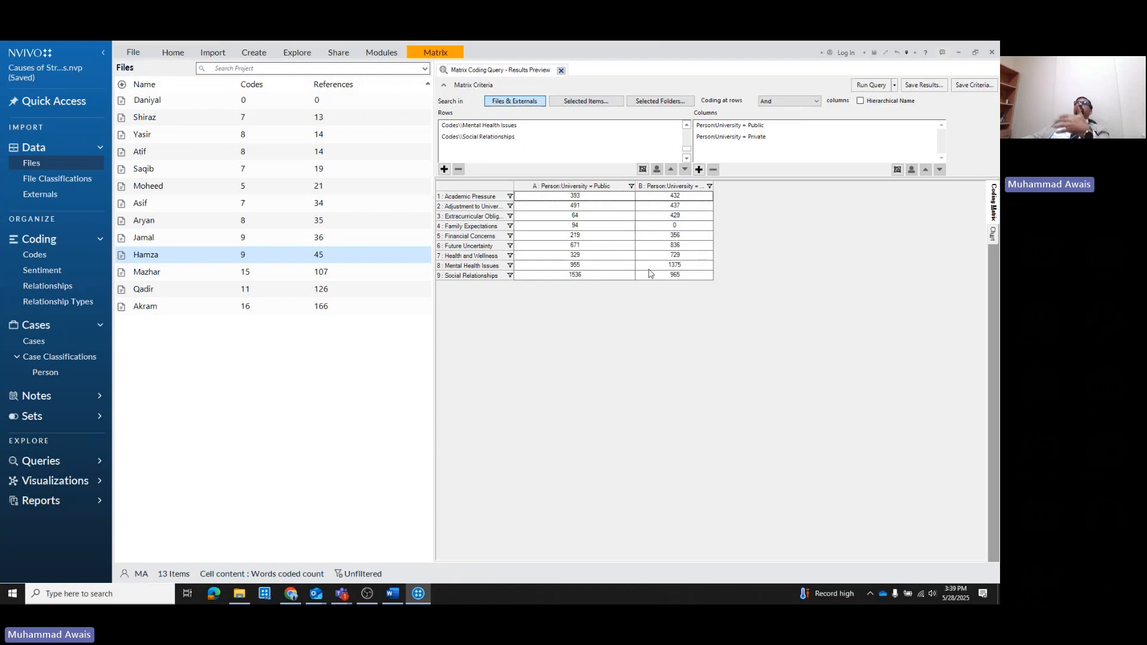
{"action": "left_click", "coordinate": [576, 225]}
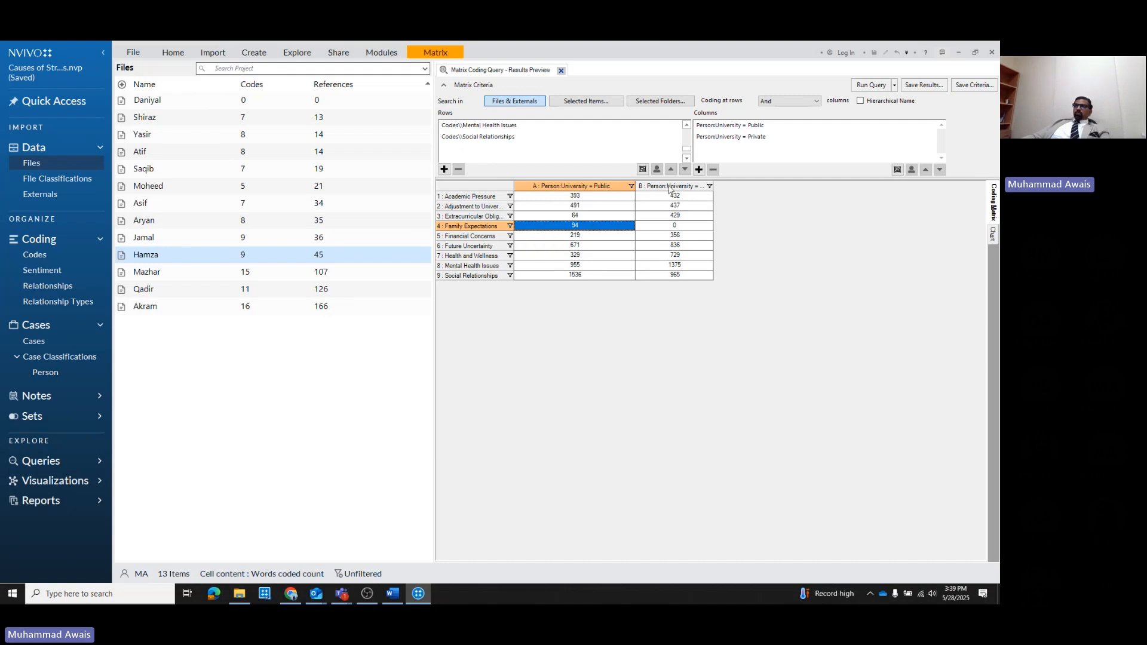
Chart the words-coded matrix, compare the code bars for Public and Private universities, and close the query results preview
{"action": "left_click", "coordinate": [682, 225]}
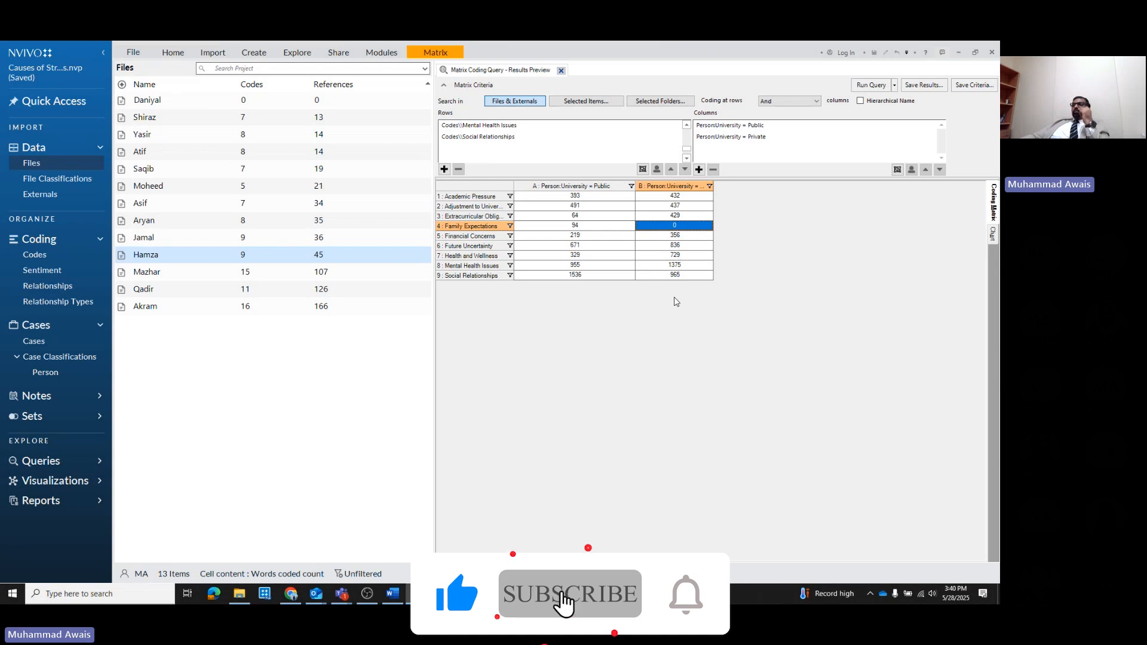
{"action": "left_click", "coordinate": [992, 234]}
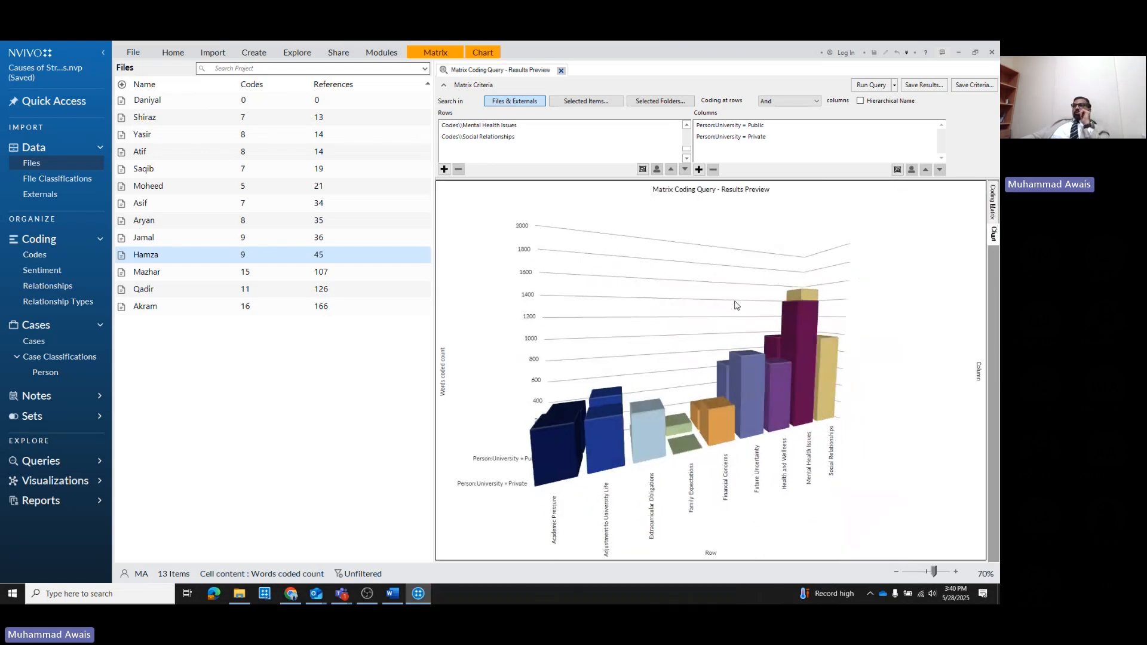
{"action": "right_click", "coordinate": [691, 281]}
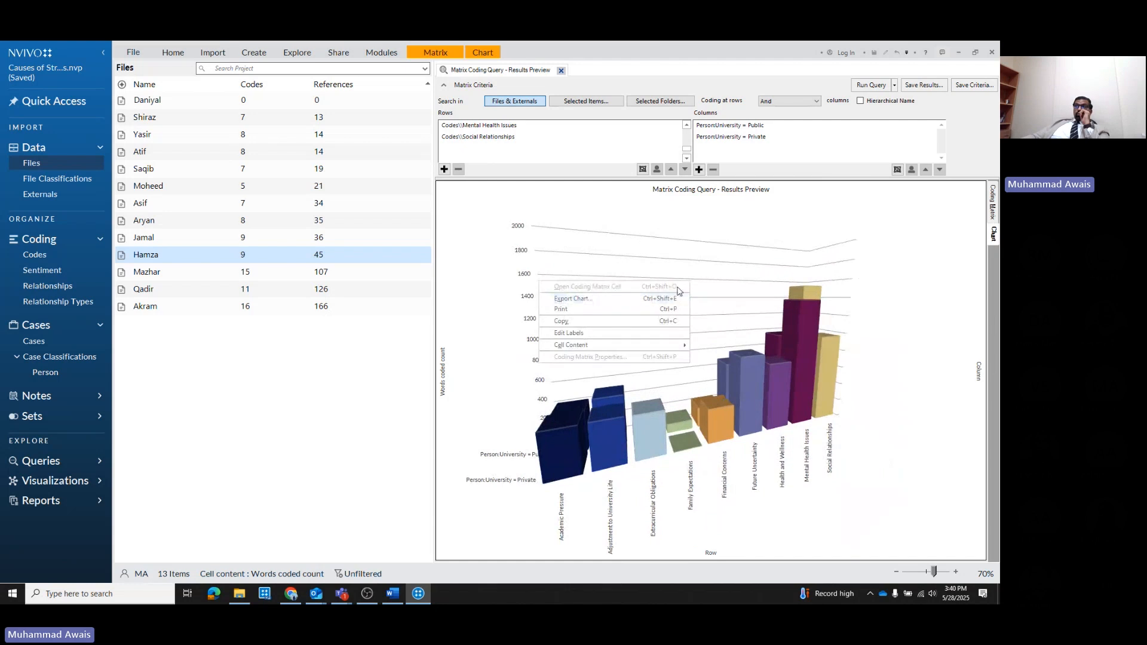
{"action": "left_click", "coordinate": [719, 279]}
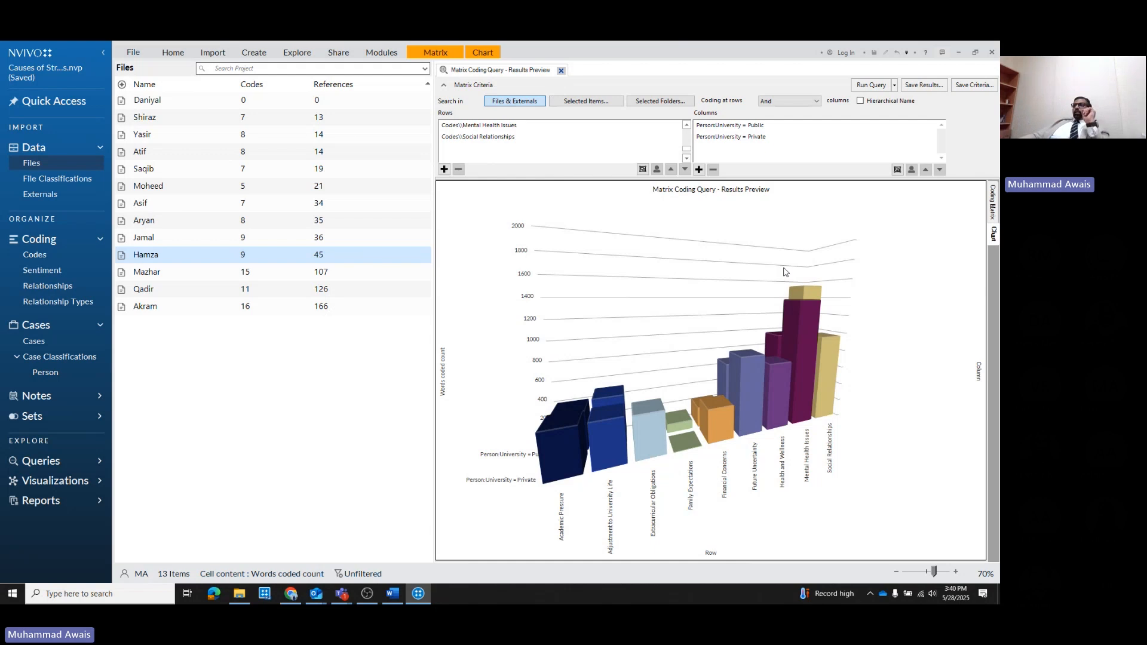
{"action": "mouse_move", "coordinate": [794, 350]}
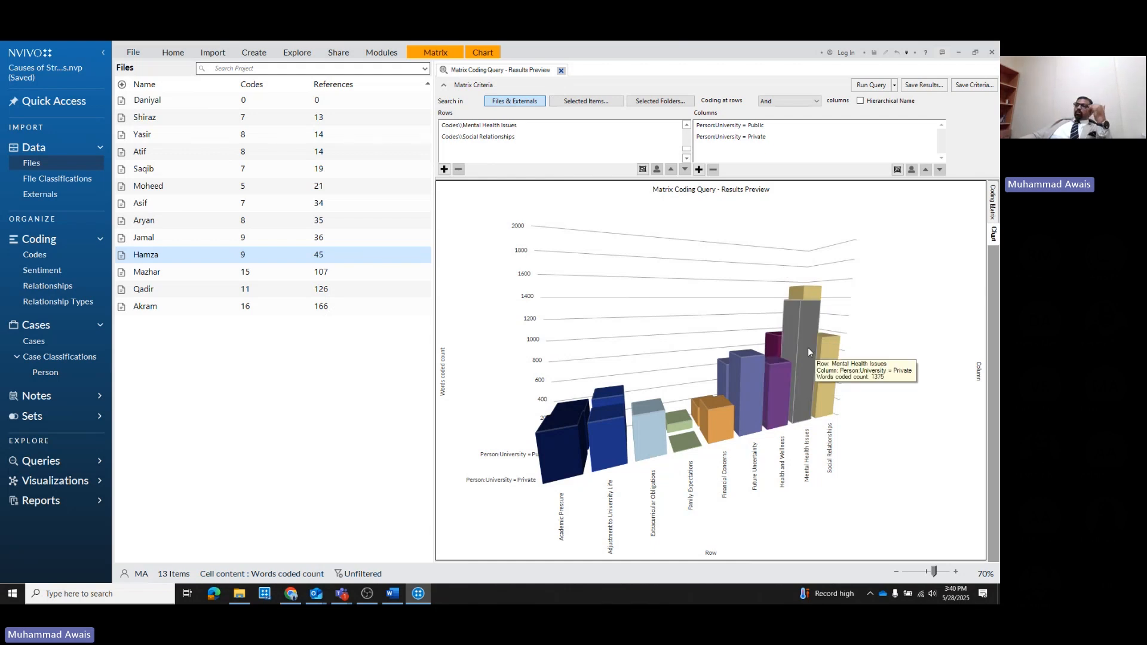
{"action": "mouse_move", "coordinate": [676, 416]}
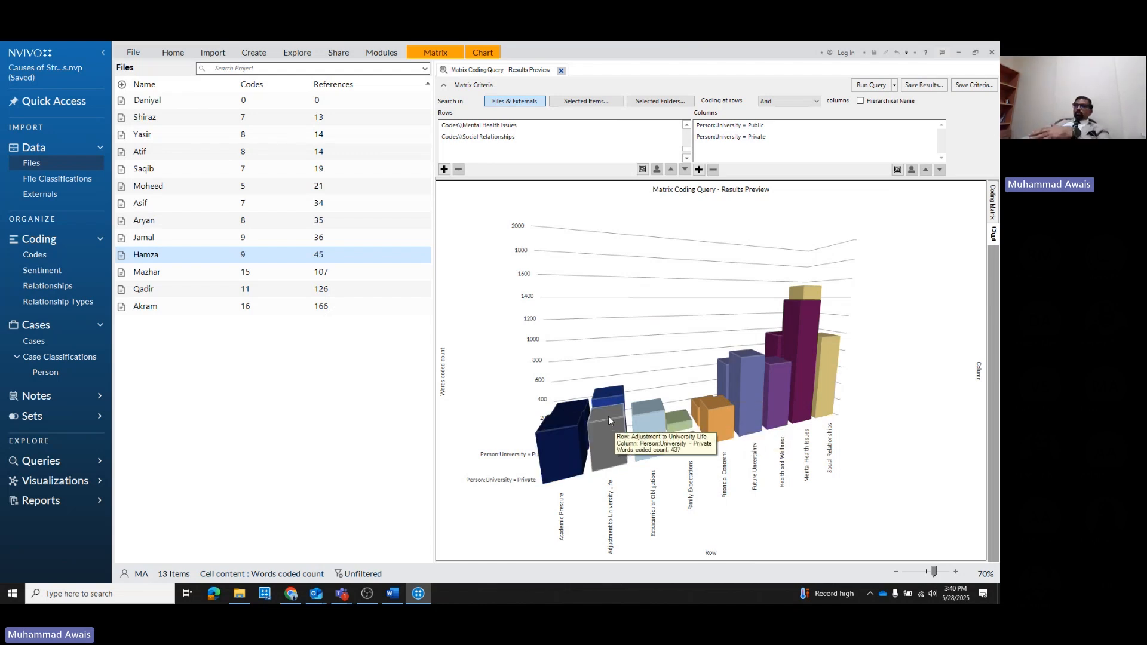
{"action": "mouse_move", "coordinate": [785, 388]}
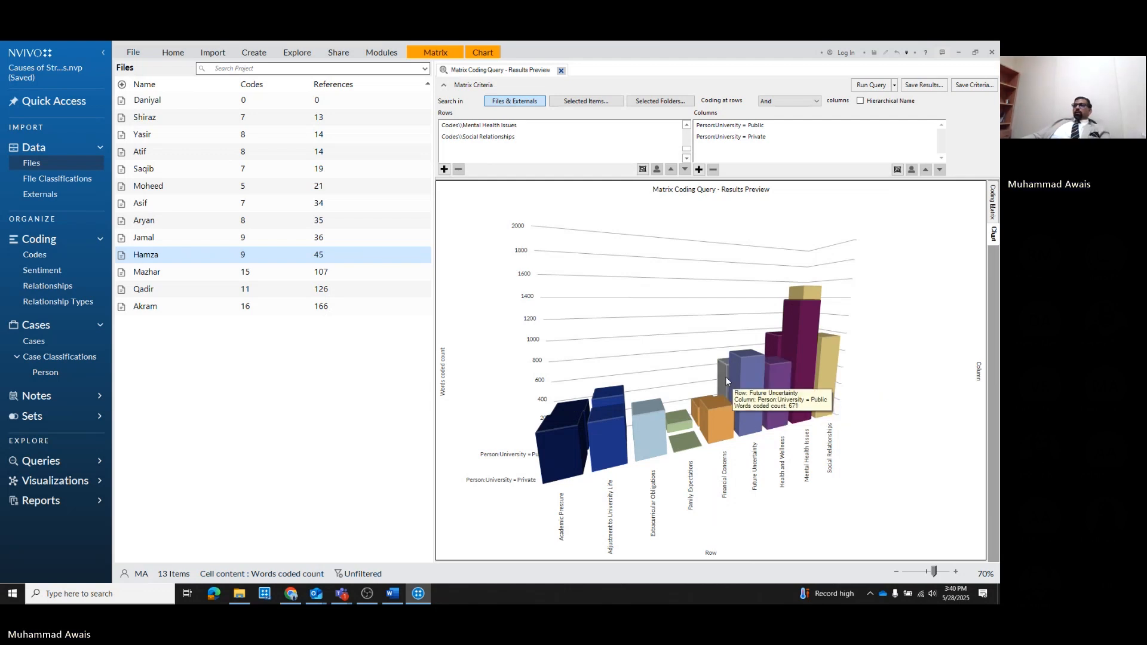
{"action": "mouse_move", "coordinate": [727, 377]}
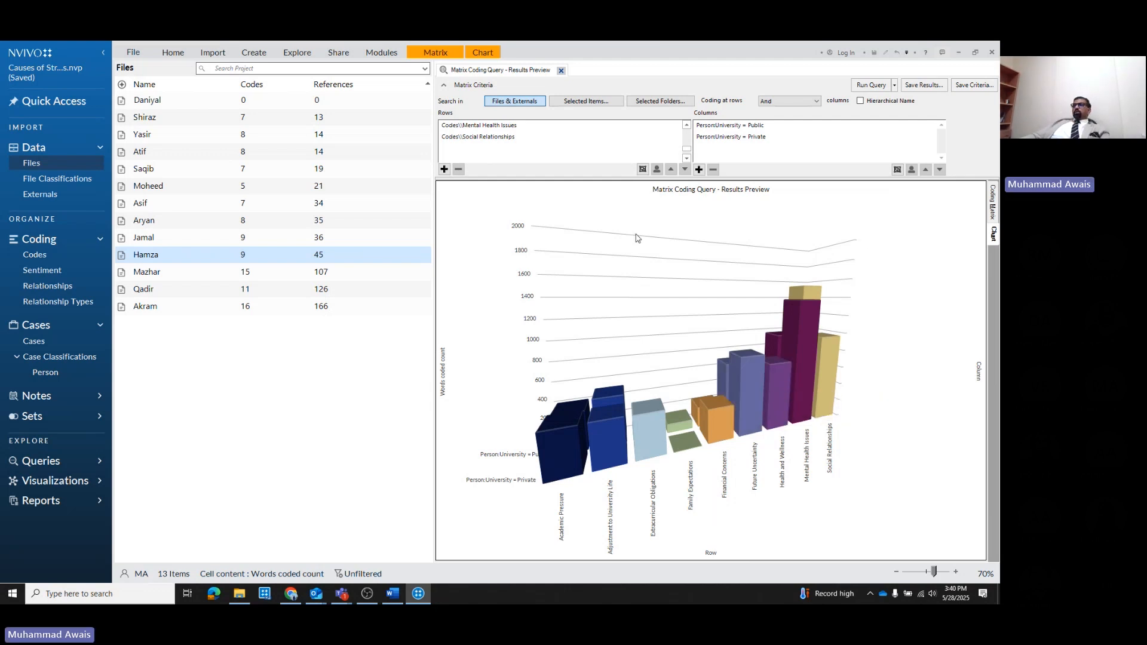
{"action": "left_click", "coordinate": [561, 71]}
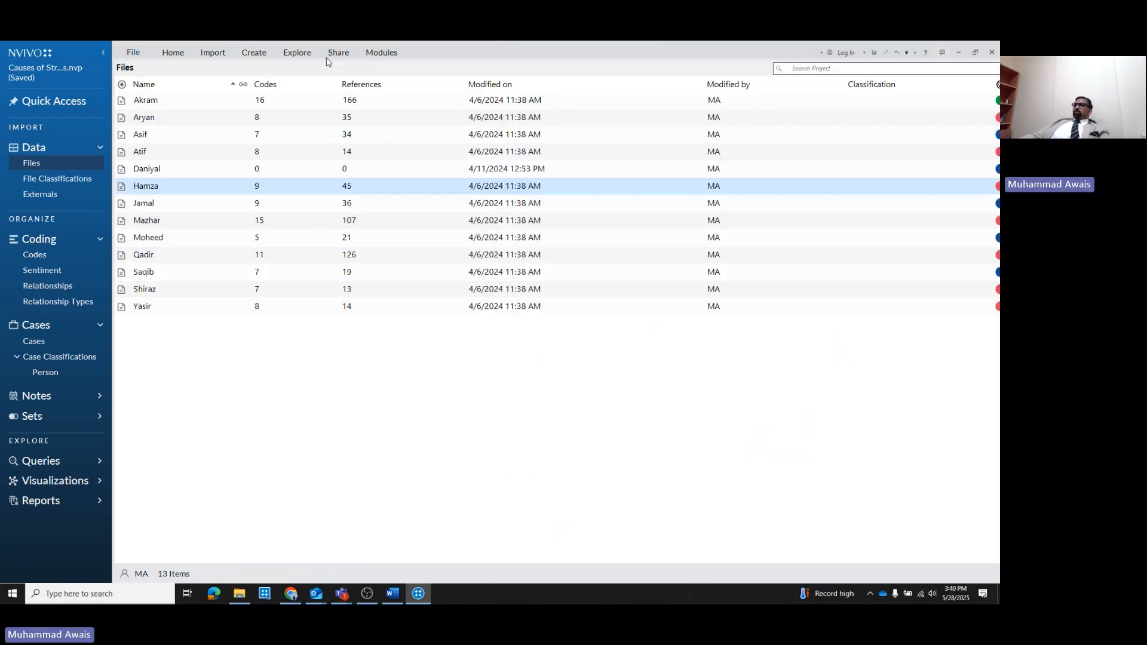
{"action": "left_click", "coordinate": [296, 52]}
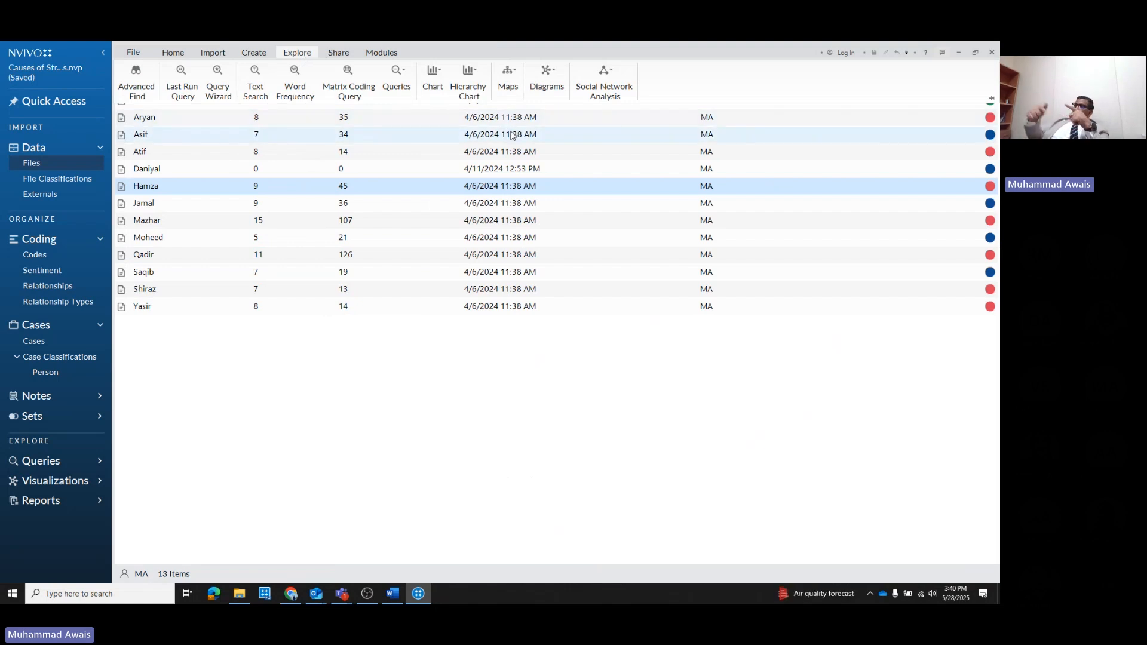
Open the Nursing .docx interview transcript from the College of Nursing folder in Word and view its contents
{"action": "left_click", "coordinate": [239, 593]}
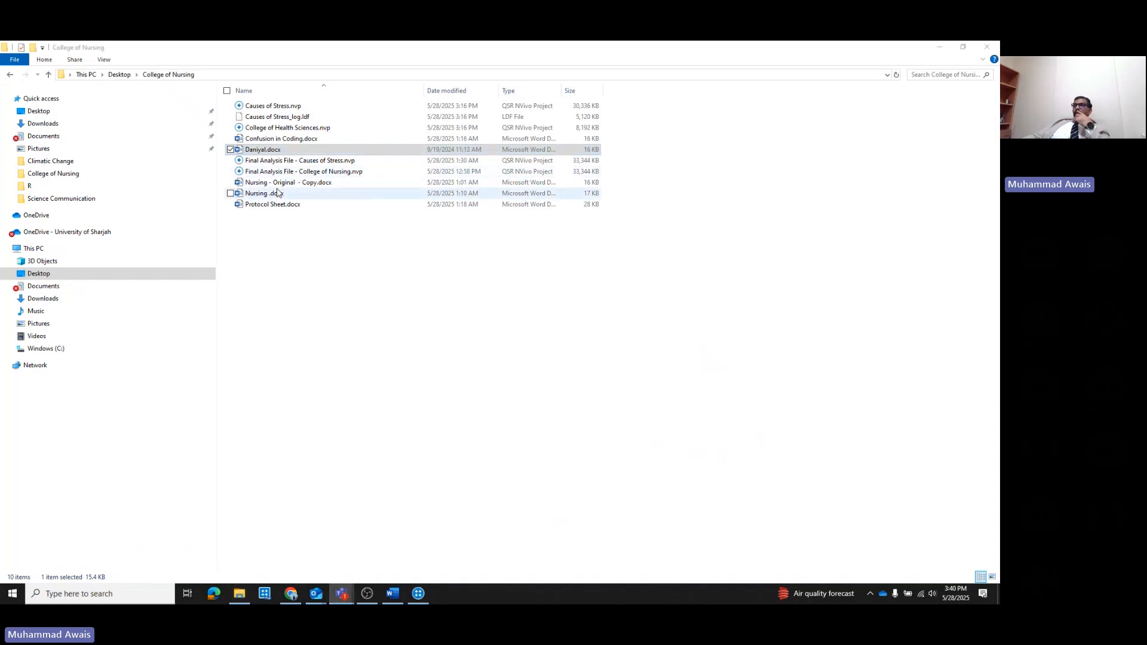
{"action": "double_click", "coordinate": [263, 193]}
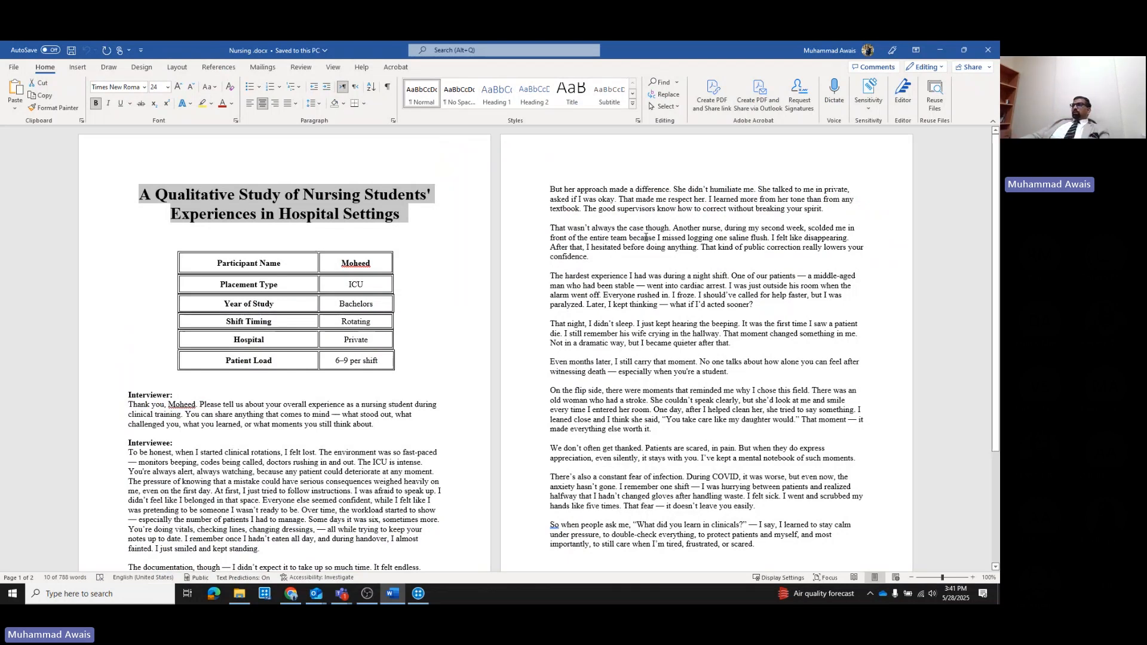
{"action": "left_click", "coordinate": [636, 222]}
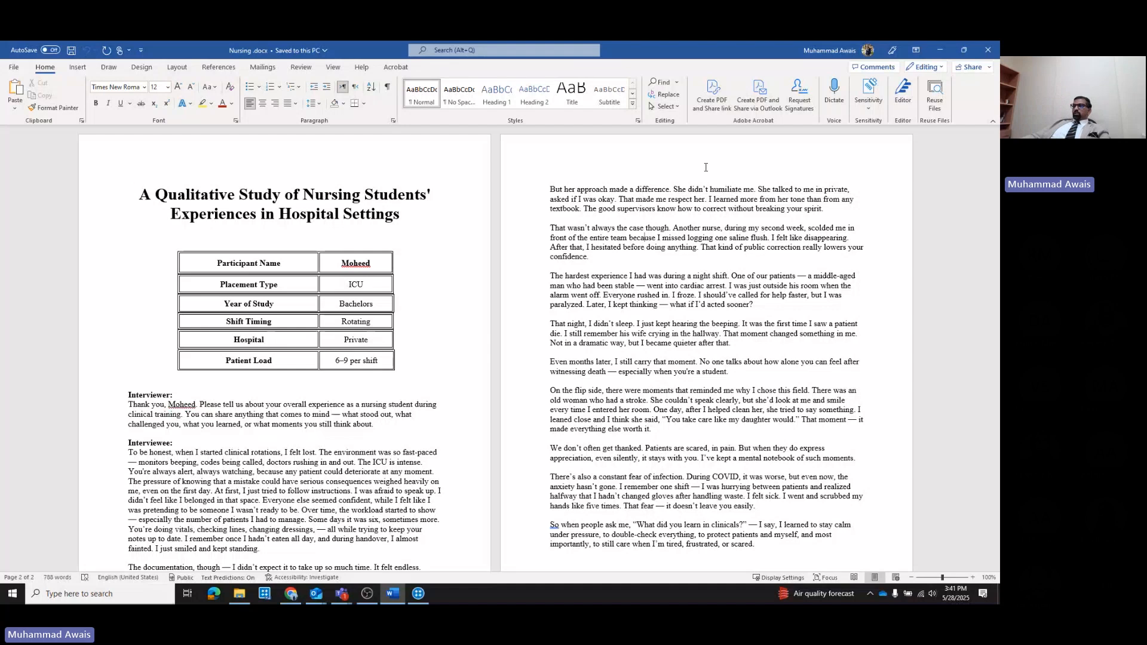
Switch to NVivo, close the Causes of Stress project, and open Final Analysis File - College of Nursing.nvp
{"action": "left_click", "coordinate": [417, 594]}
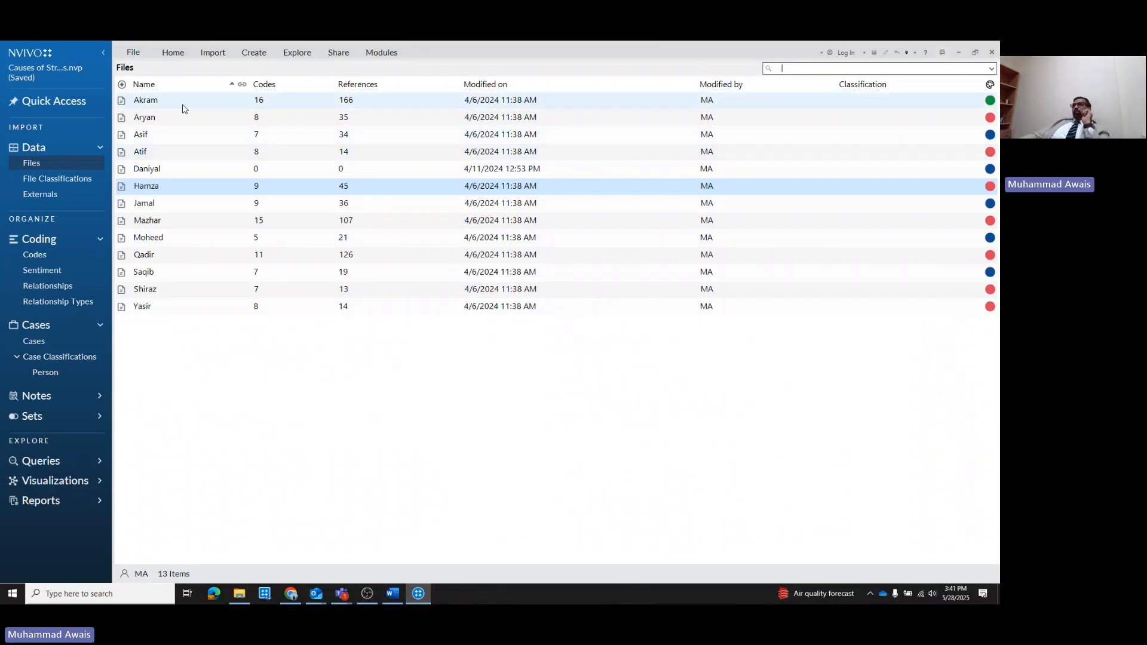
{"action": "left_click", "coordinate": [134, 53]}
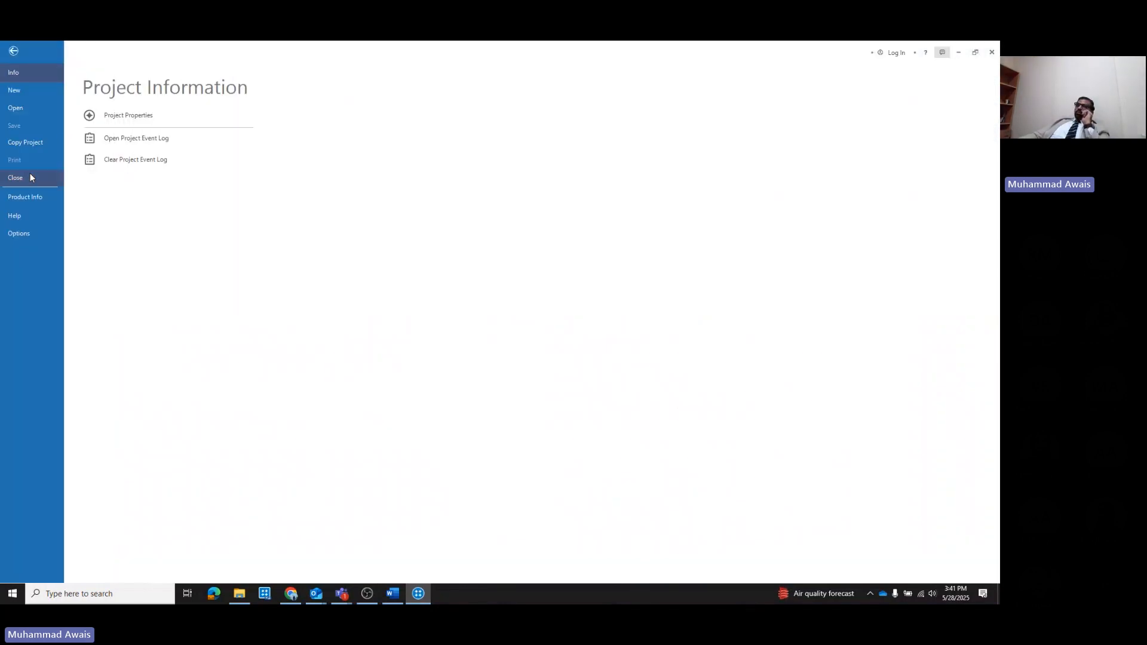
{"action": "key", "text": "Escape"}
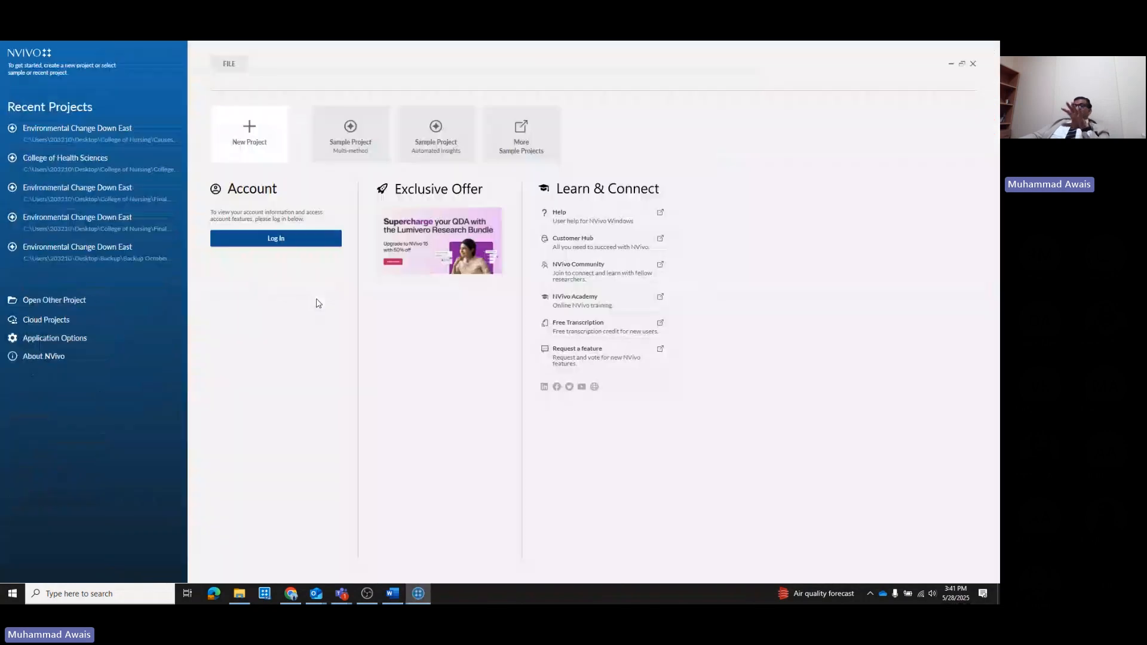
{"action": "left_click", "coordinate": [230, 65]}
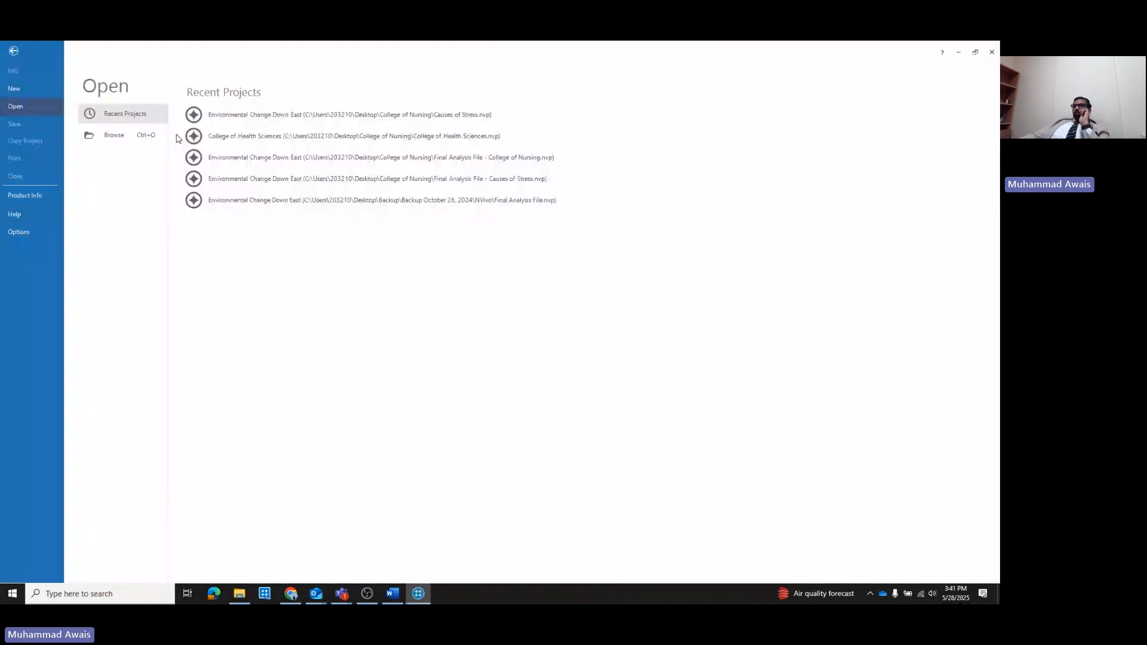
{"action": "left_click", "coordinate": [115, 136]}
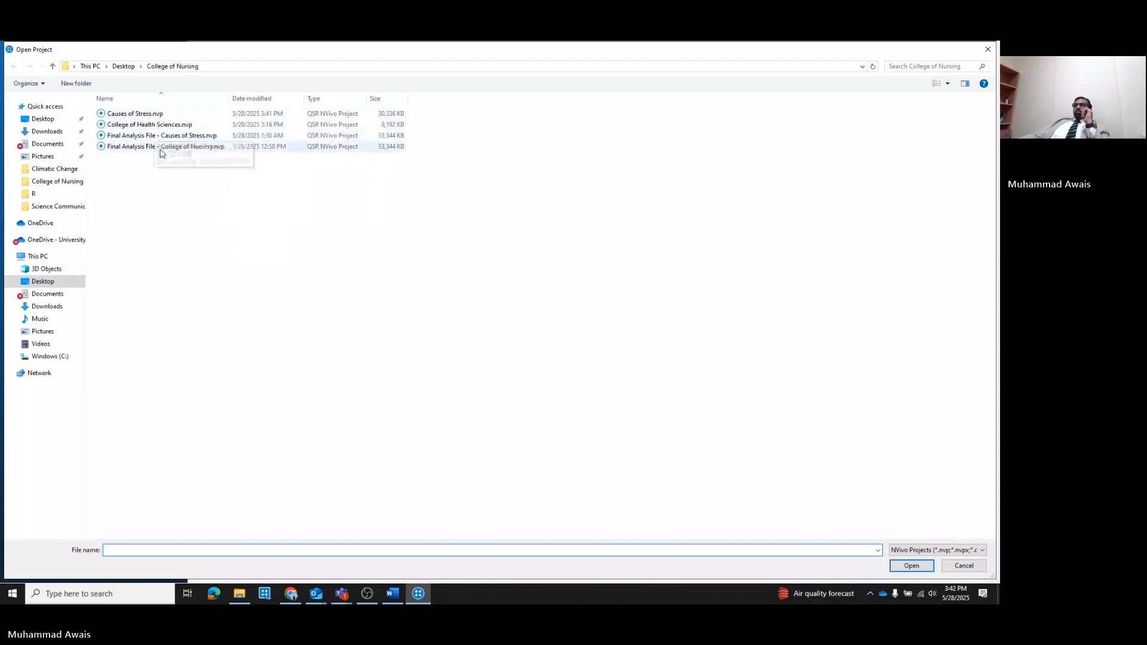
{"action": "double_click", "coordinate": [161, 146]}
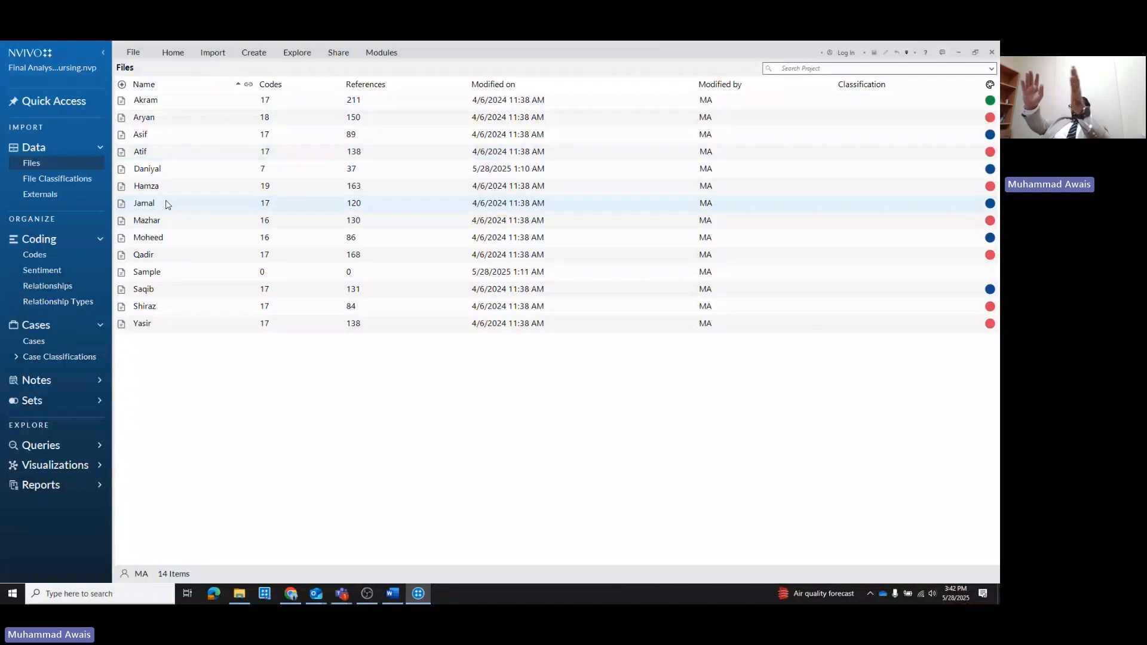
Open the Sample file and review its participant attribute table and the interviewer's opening question
{"action": "left_click", "coordinate": [151, 273]}
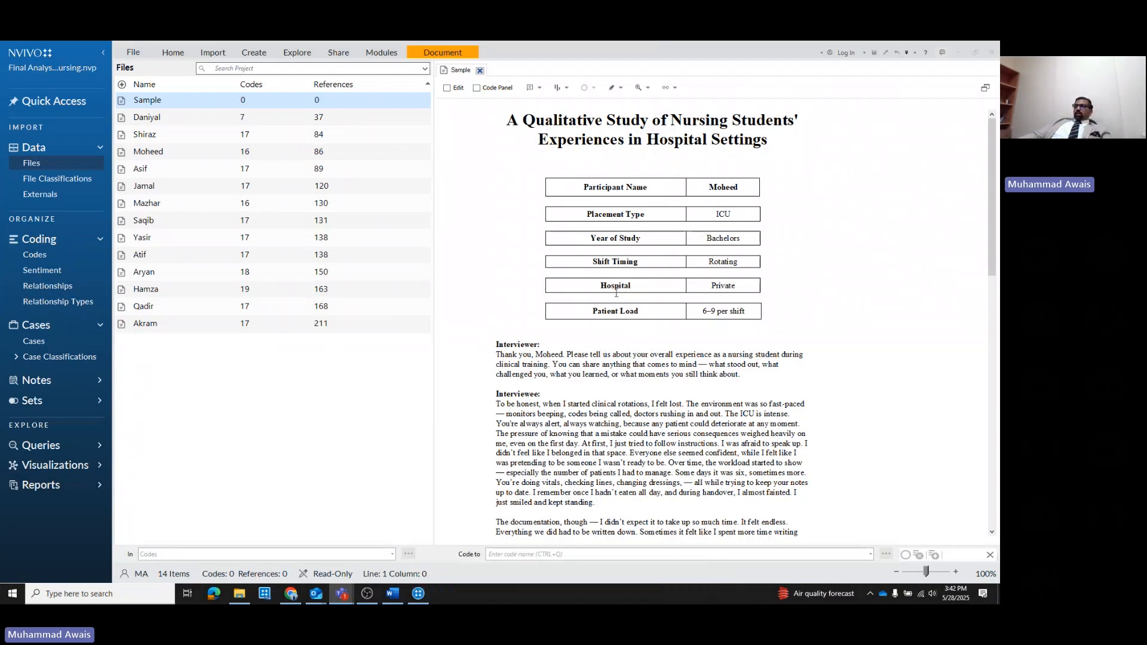
{"action": "left_click_drag", "start_coordinate": [582, 191], "coordinate": [748, 303]}
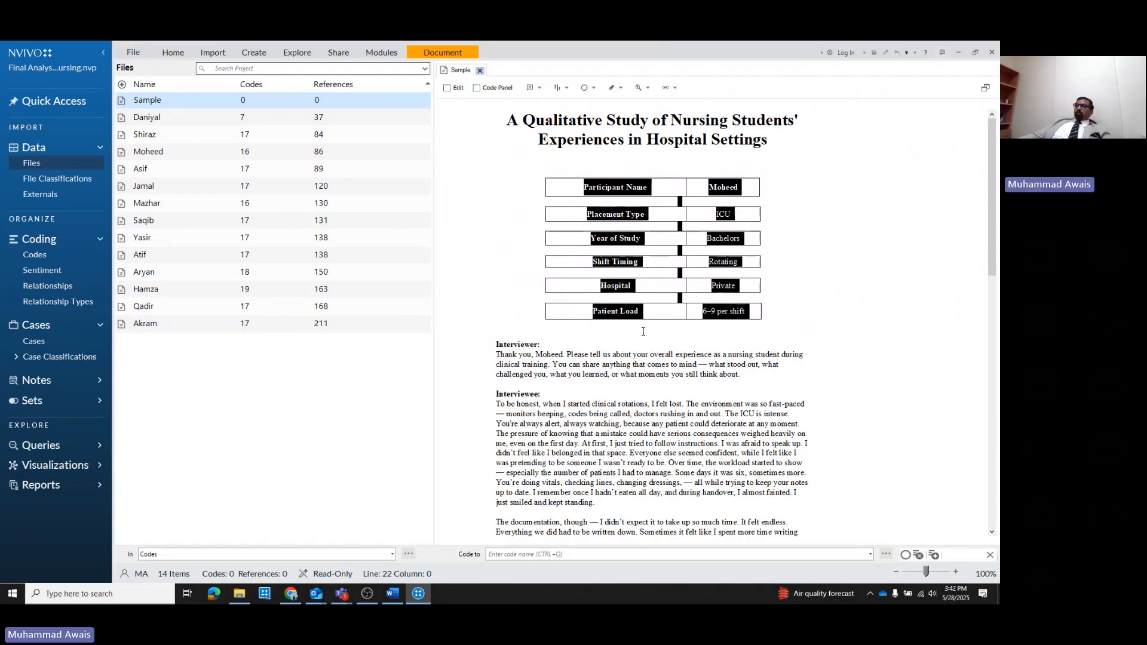
{"action": "left_click", "coordinate": [673, 284]}
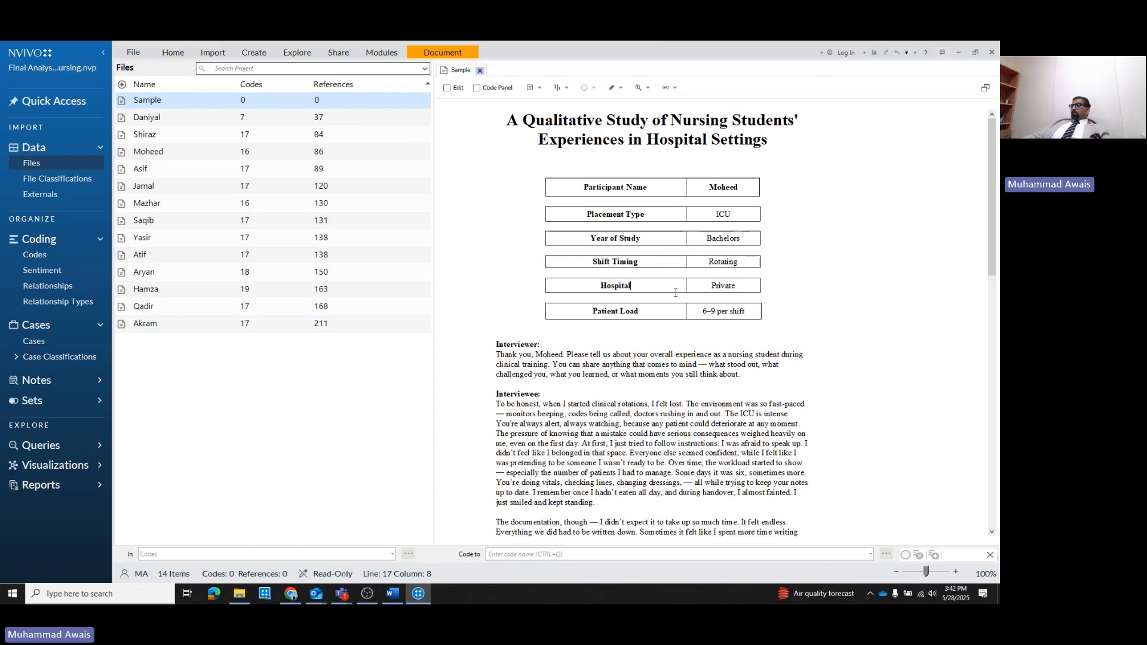
{"action": "left_click_drag", "start_coordinate": [585, 187], "coordinate": [744, 309]}
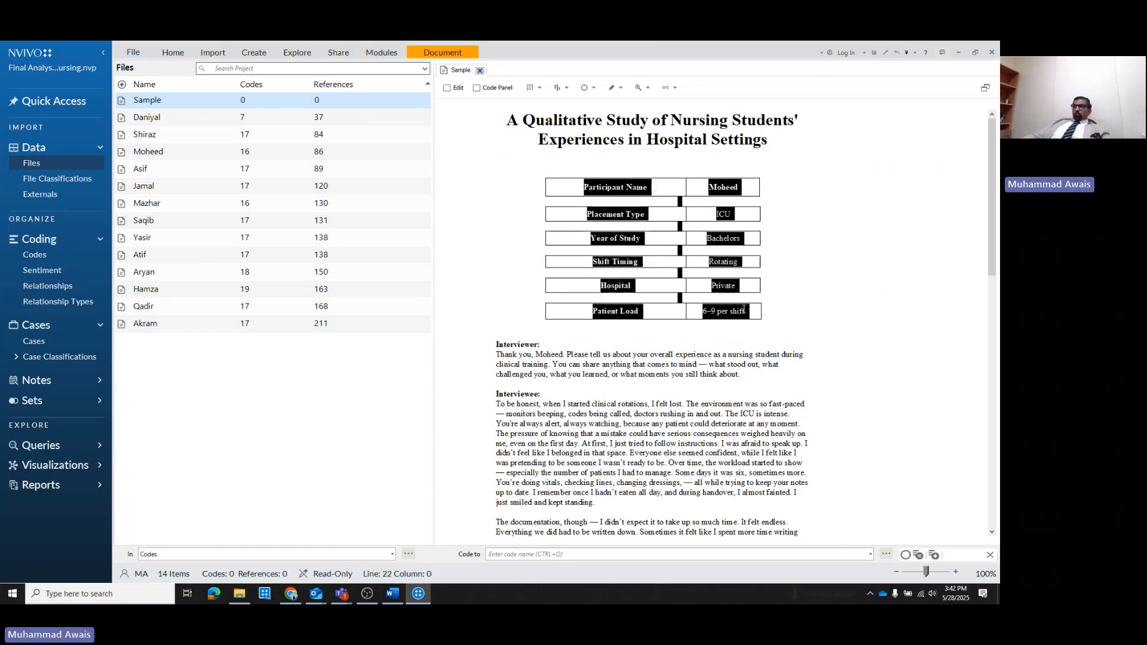
{"action": "left_click_drag", "start_coordinate": [497, 344], "coordinate": [706, 374]}
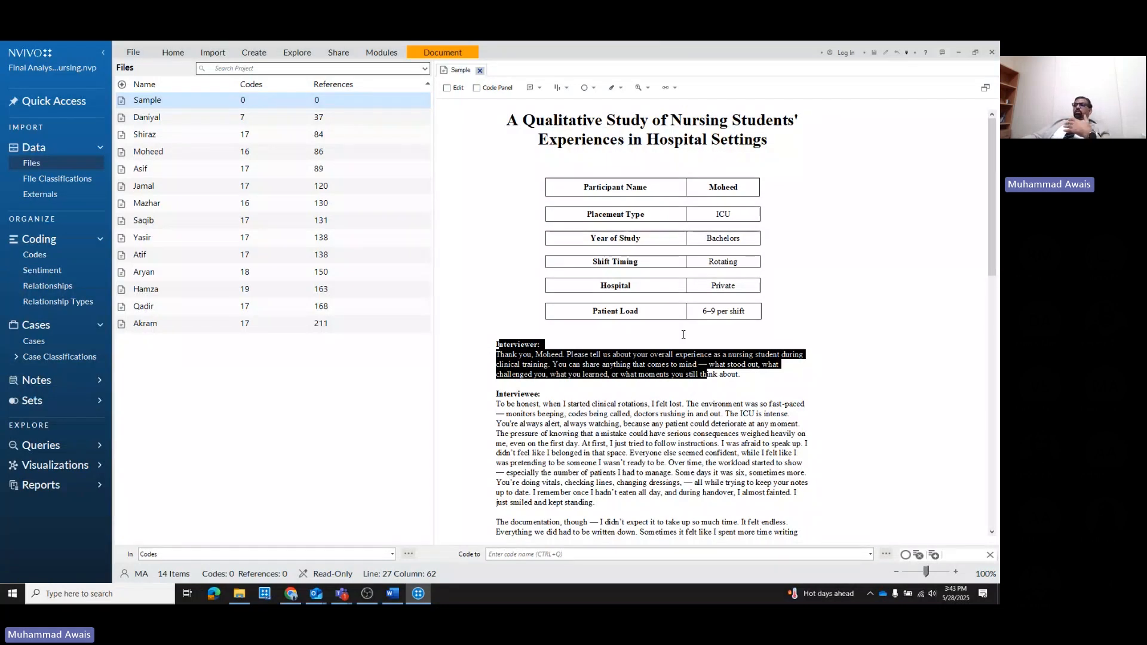
{"action": "double_click", "coordinate": [709, 213]}
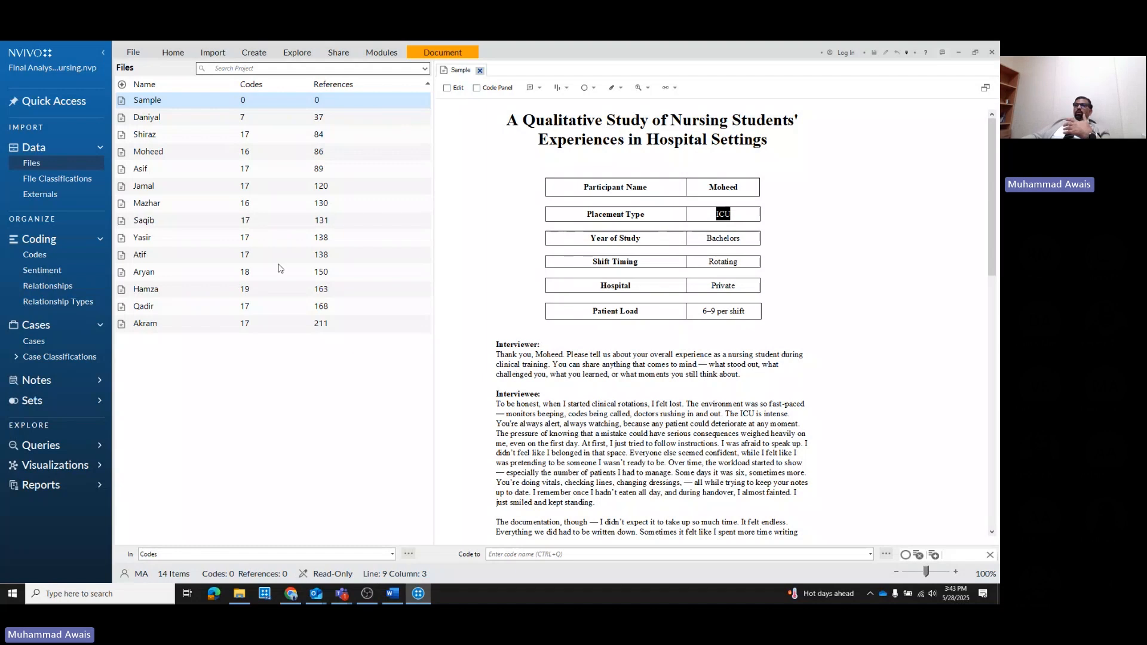
Expand the Person case classification and examine the list of values for the Placement Type attribute
{"action": "left_click", "coordinate": [42, 357]}
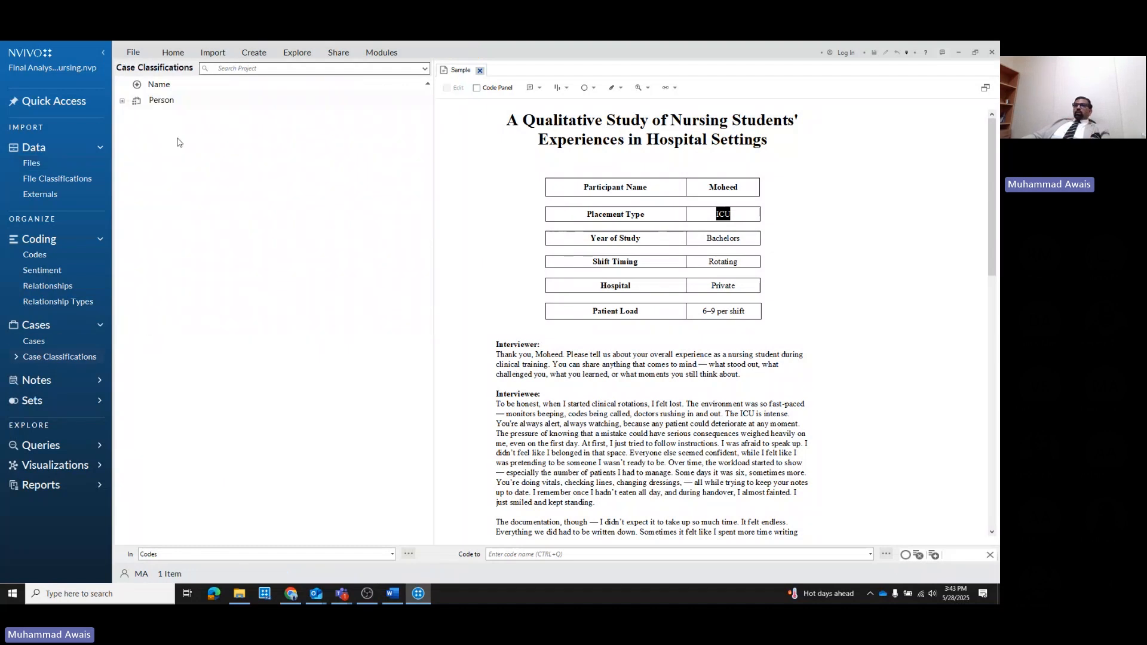
{"action": "left_click", "coordinate": [122, 102]}
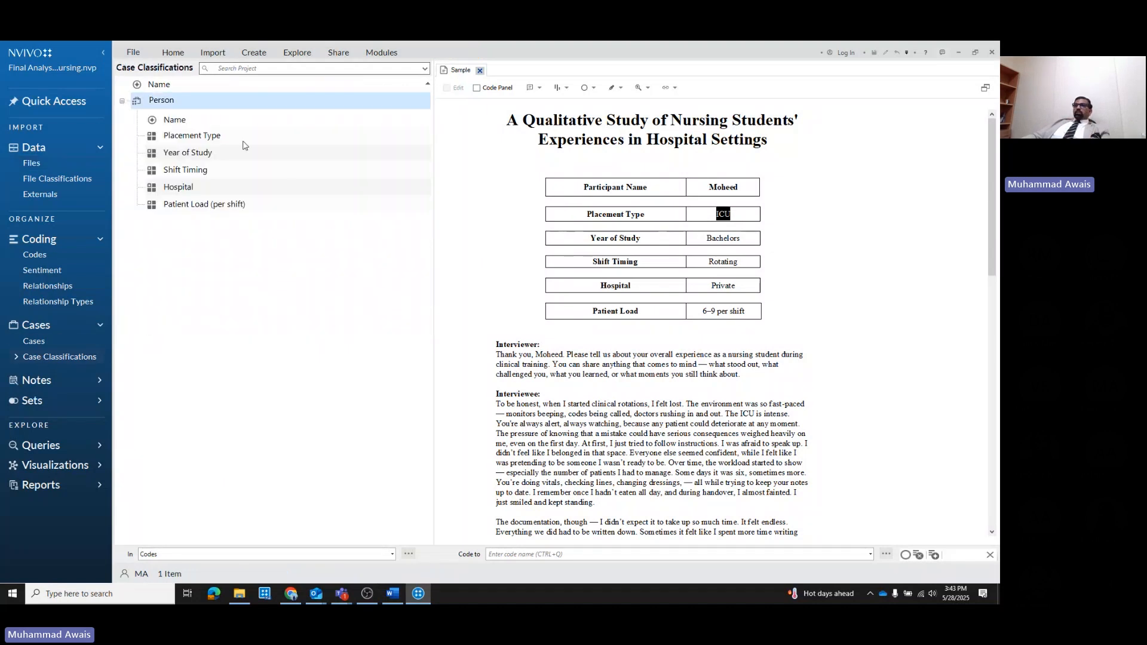
{"action": "double_click", "coordinate": [193, 137]}
{"action": "left_click_drag", "start_coordinate": [463, 226], "coordinate": [583, 205]}
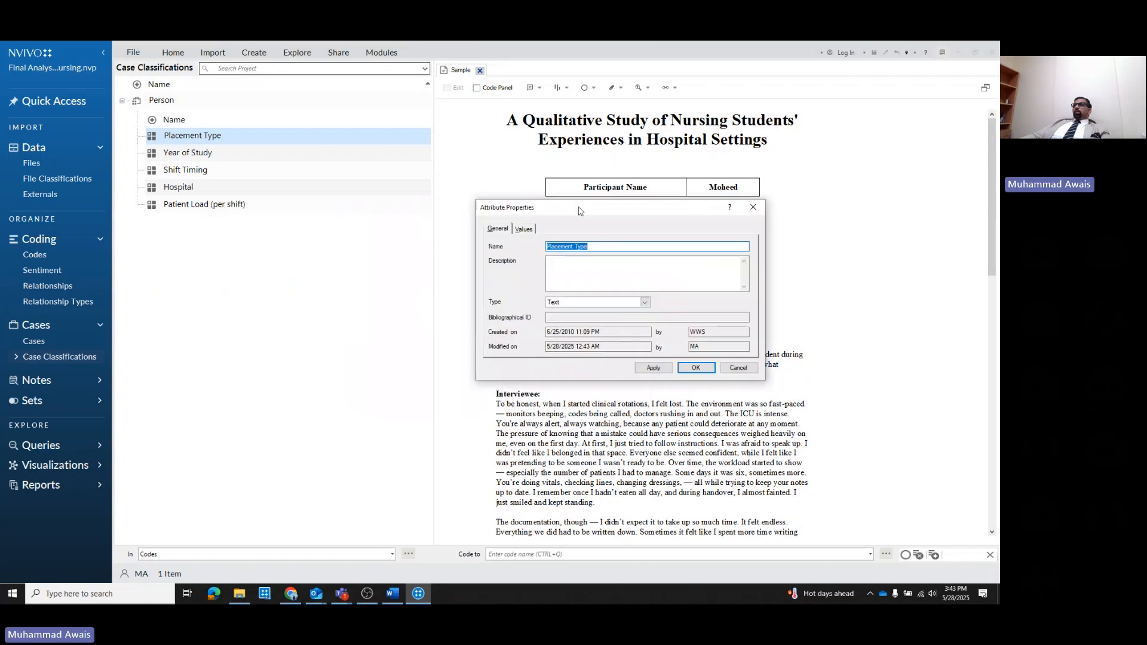
{"action": "left_click", "coordinate": [524, 229]}
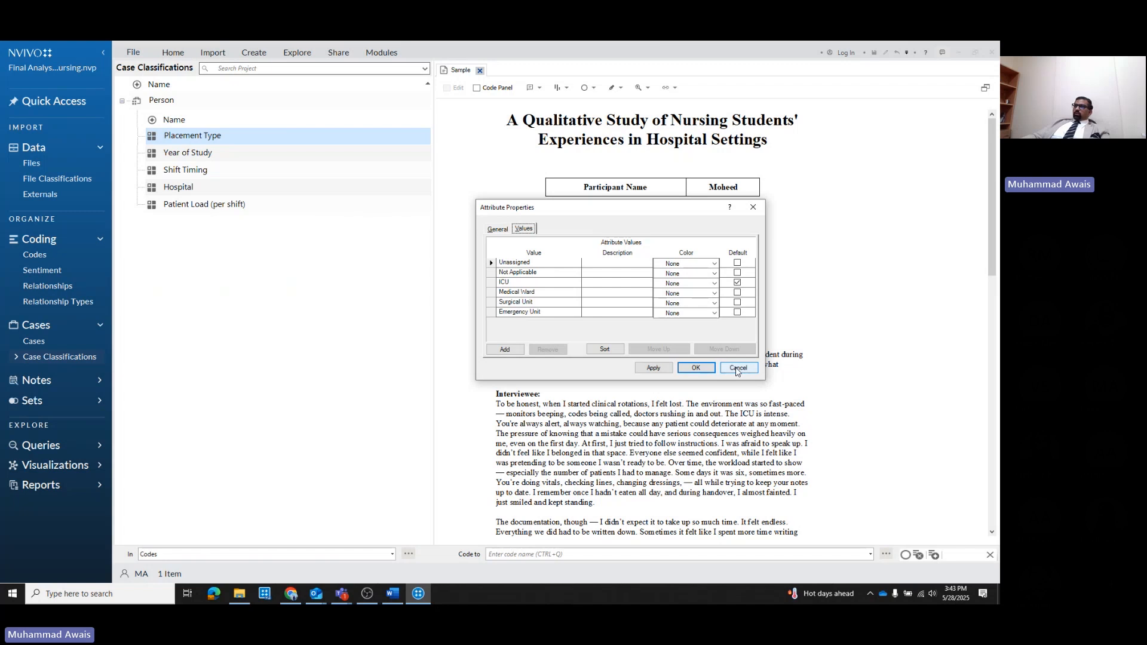
{"action": "left_click", "coordinate": [738, 368]}
Examine the value lists of the Person classification's Year of Study and Shift Timing attributes
{"action": "double_click", "coordinate": [203, 153]}
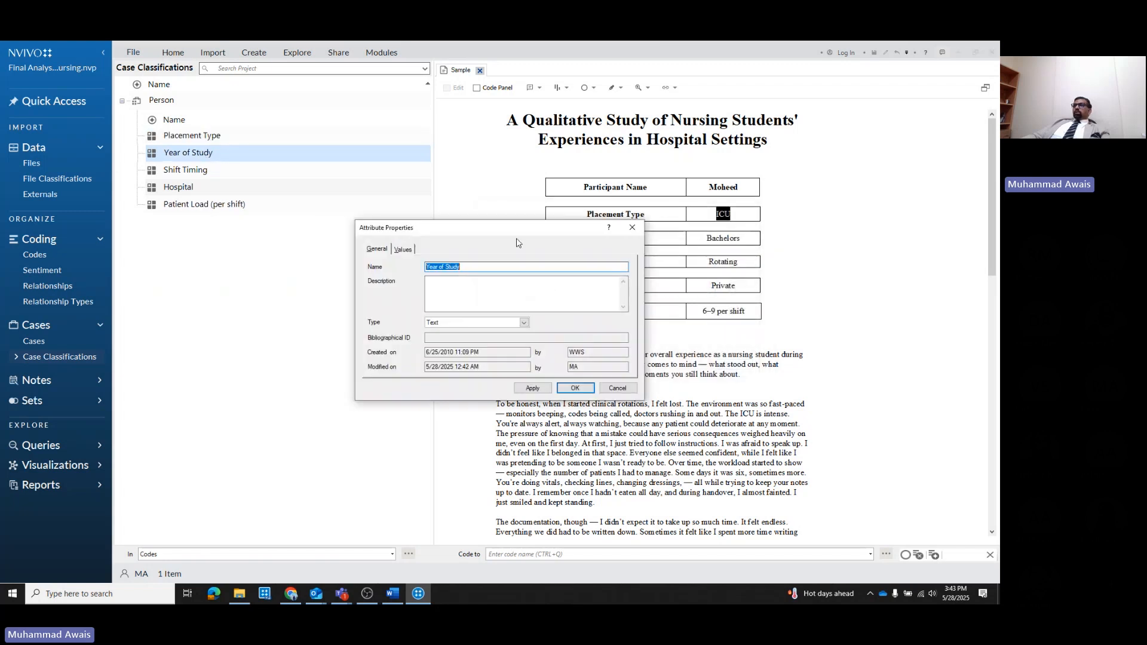
{"action": "left_click", "coordinate": [528, 239]}
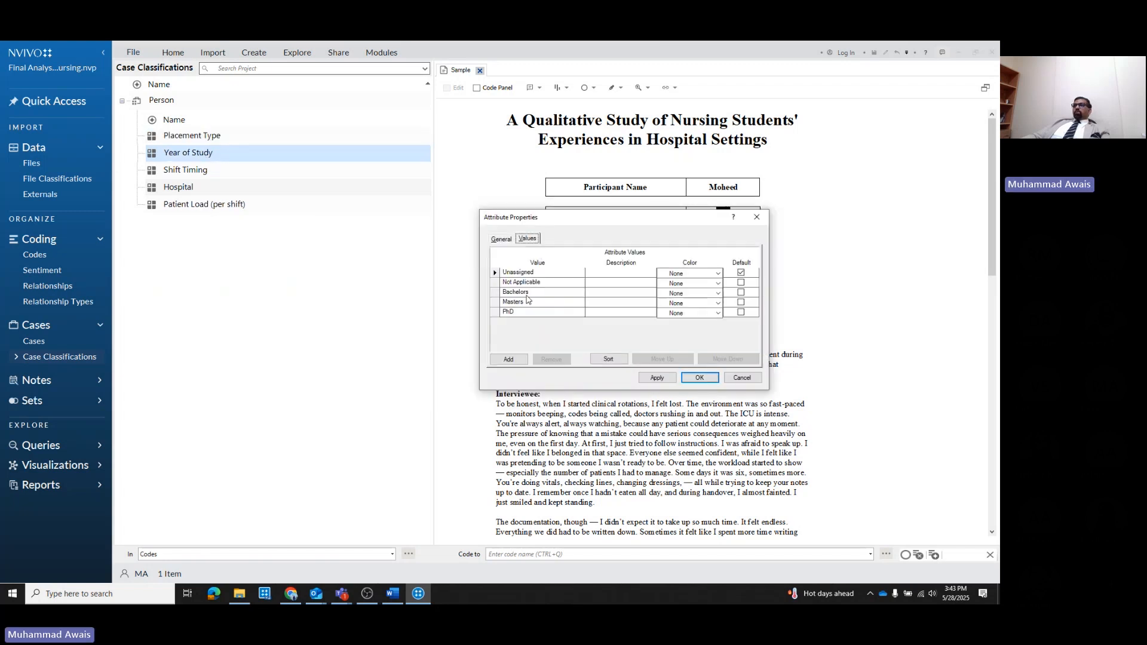
{"action": "left_click", "coordinate": [686, 375]}
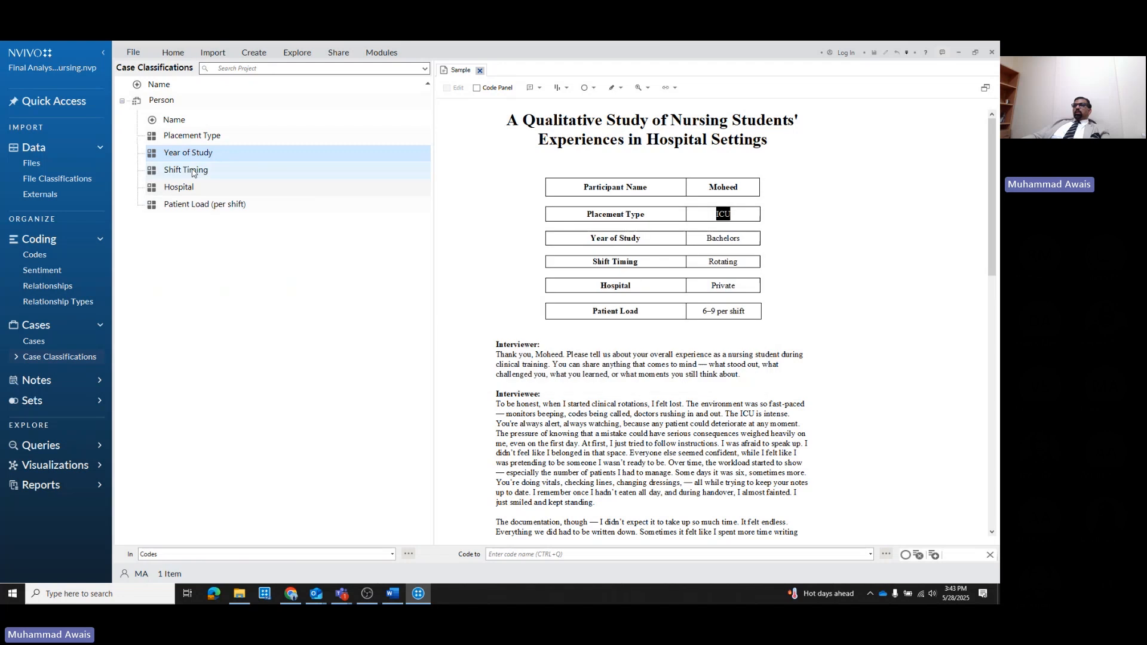
{"action": "double_click", "coordinate": [269, 171]}
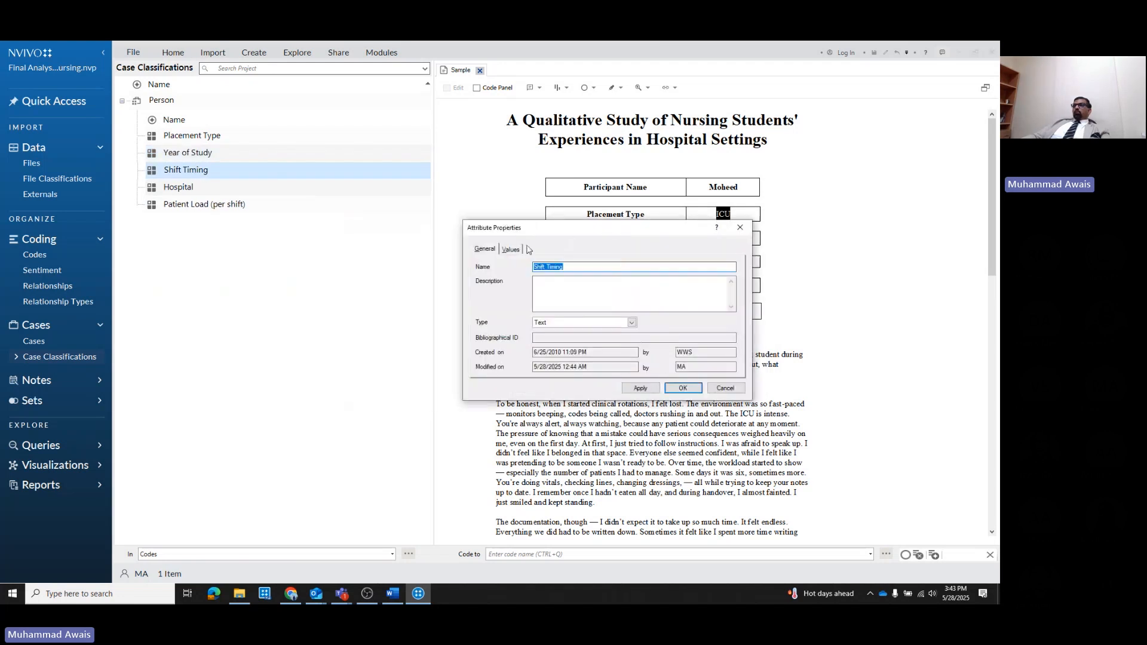
{"action": "left_click", "coordinate": [511, 249]}
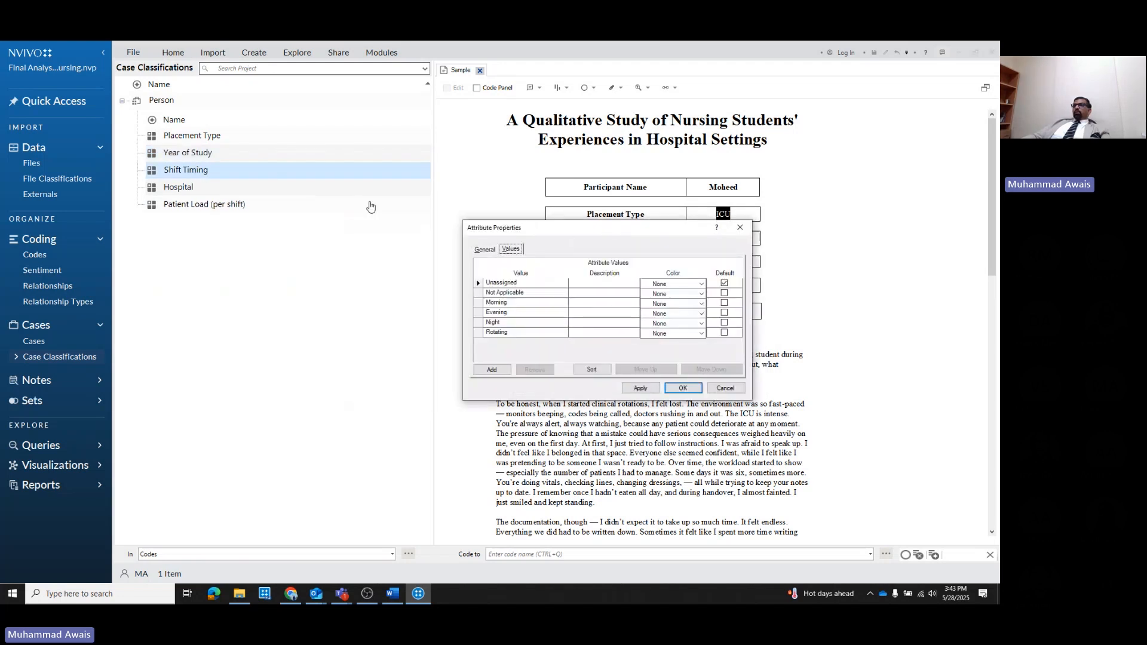
{"action": "left_click", "coordinate": [725, 388]}
Examine the value lists of the Person classification's Hospital and Patient Load (per shift) attributes
{"action": "double_click", "coordinate": [179, 187]}
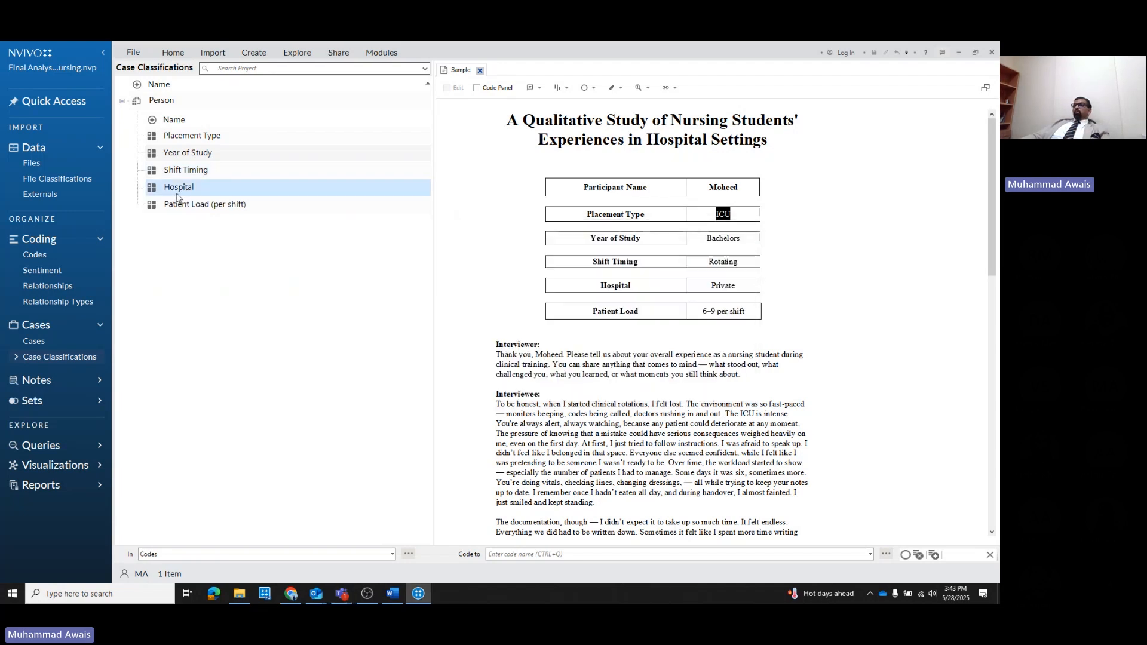
{"action": "left_click", "coordinate": [403, 249]}
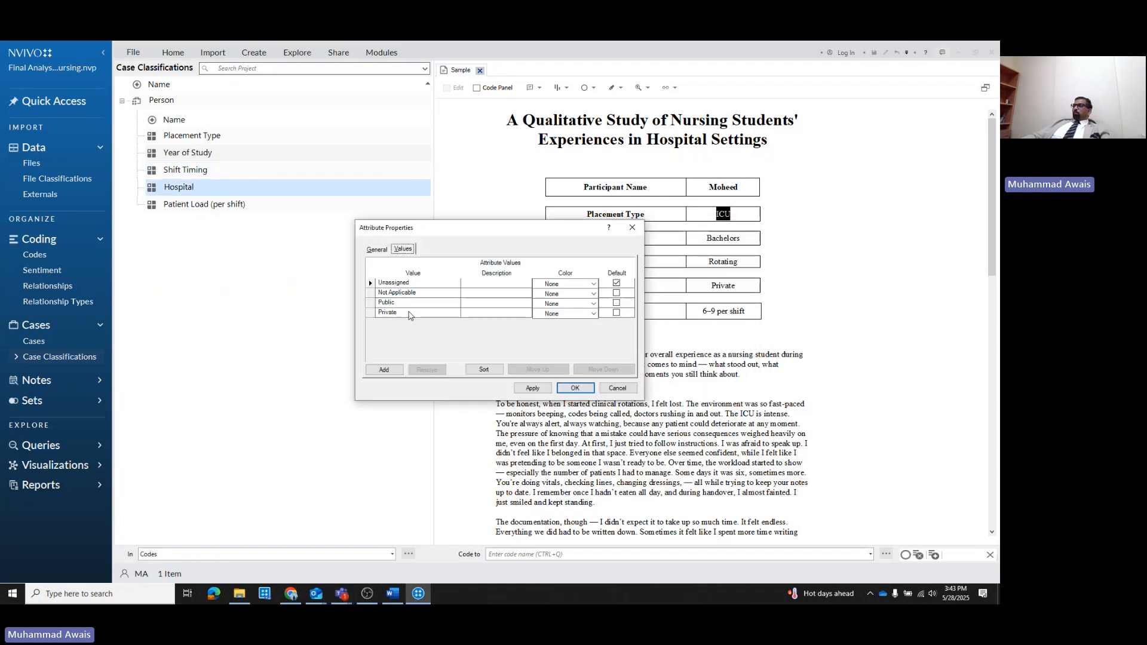
{"action": "left_click", "coordinate": [617, 388]}
{"action": "double_click", "coordinate": [191, 205]}
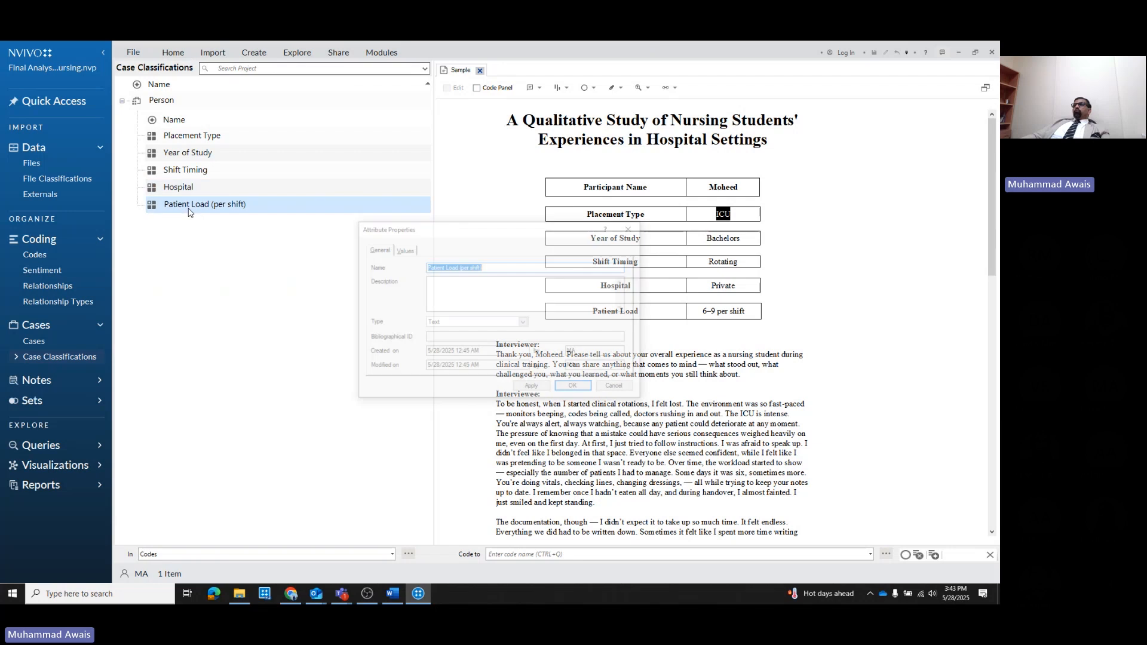
{"action": "left_click", "coordinate": [403, 248]}
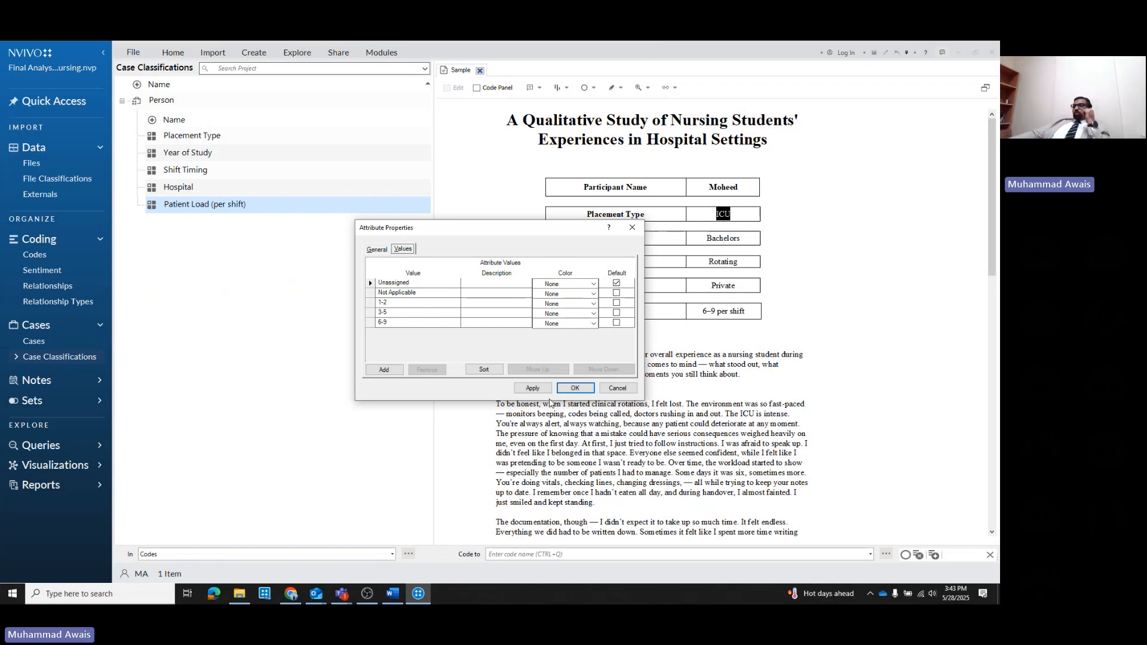
{"action": "left_click", "coordinate": [614, 391]}
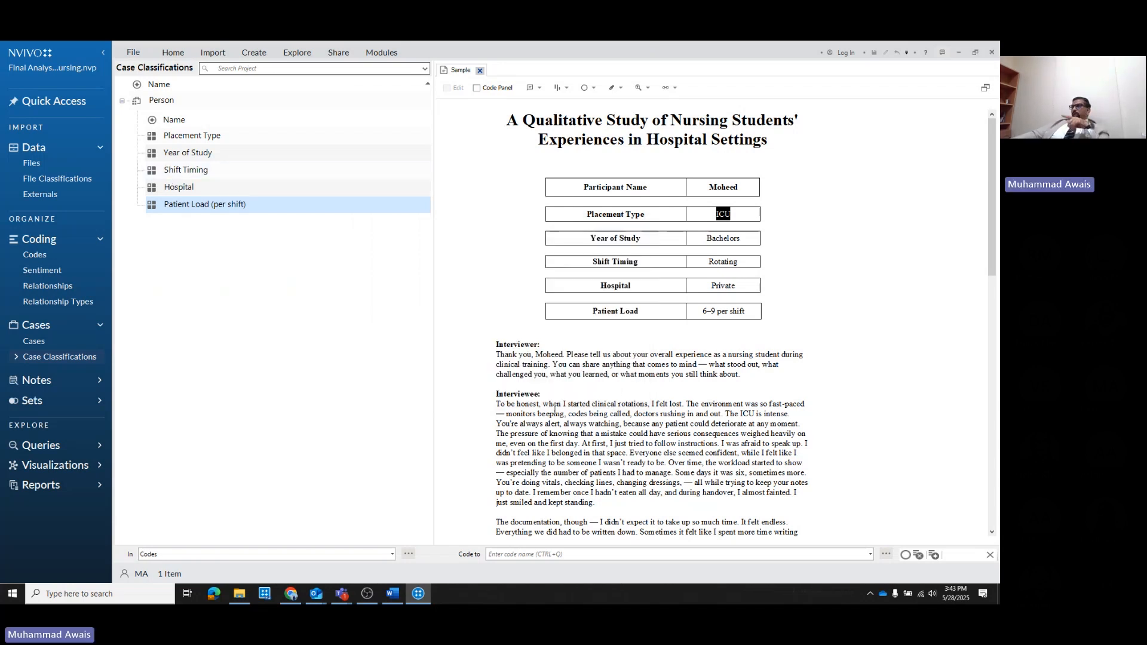
Highlight the interviewee's first answer in Sample, then review the project's codes and the description of the When I Got It Right code
{"action": "left_click_drag", "start_coordinate": [498, 405], "coordinate": [597, 503]}
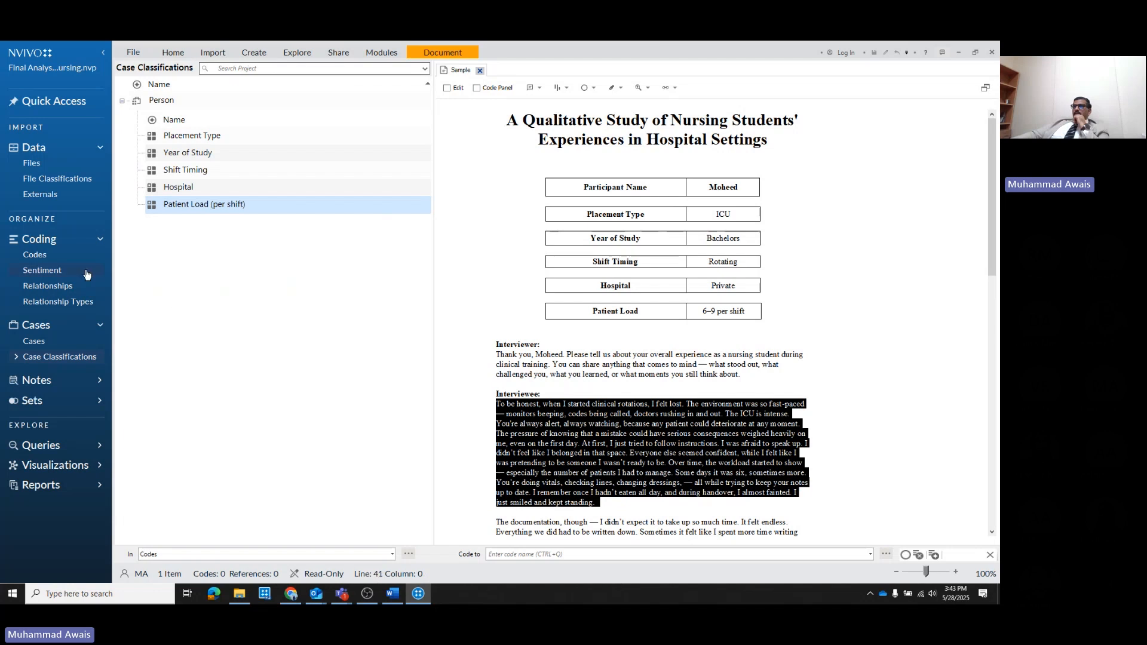
{"action": "left_click", "coordinate": [78, 257]}
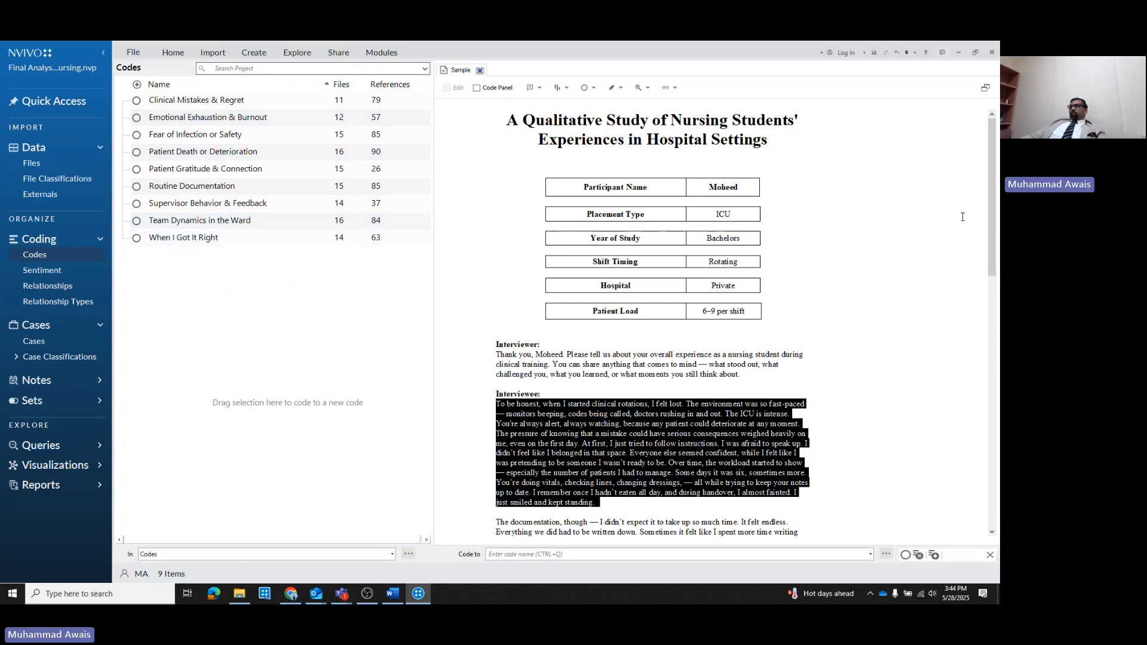
{"action": "right_click", "coordinate": [171, 239]}
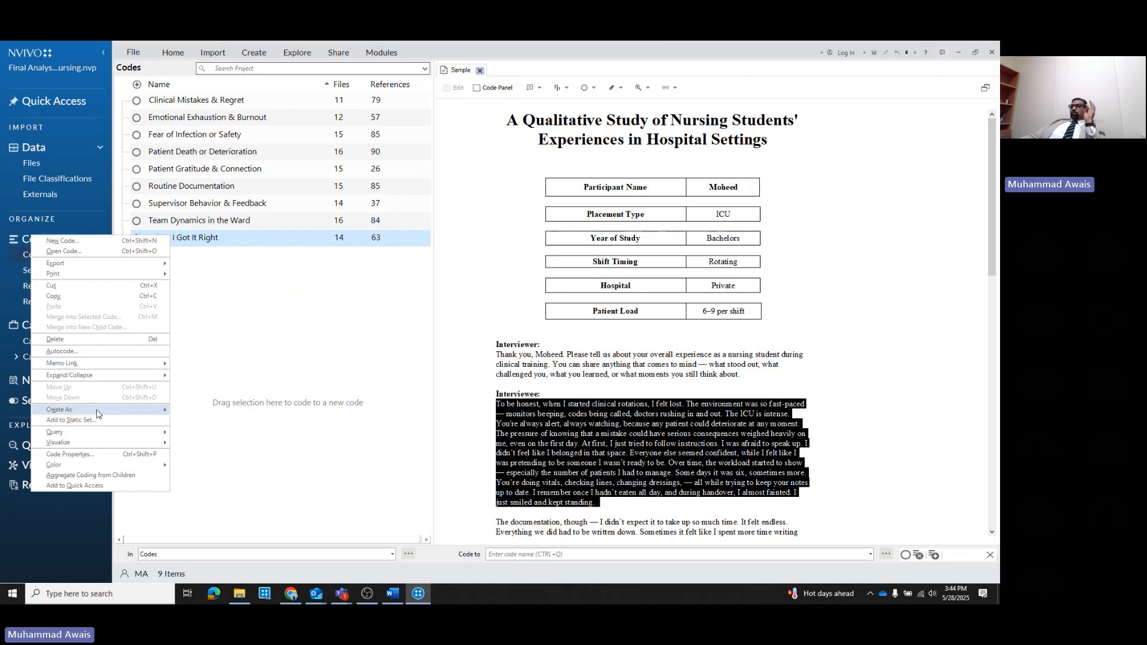
{"action": "left_click", "coordinate": [96, 455]}
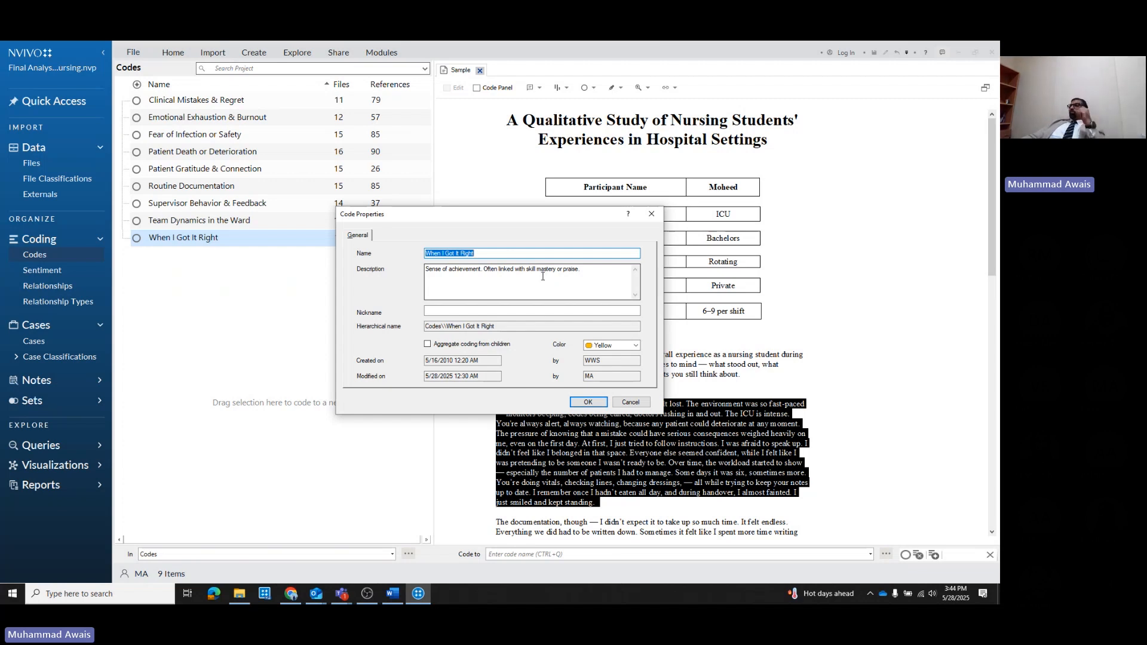
{"action": "left_click", "coordinate": [631, 404]}
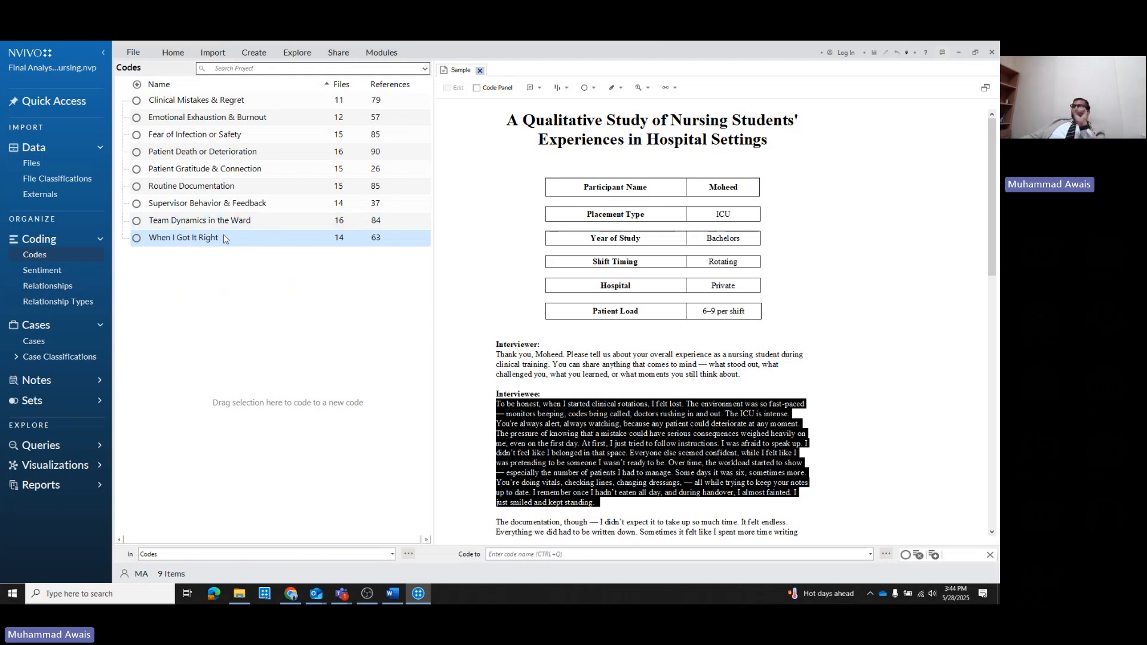
Review the project's files, codes, sentiment, cases and Person classification, ending at the file list
{"action": "left_click", "coordinate": [32, 162]}
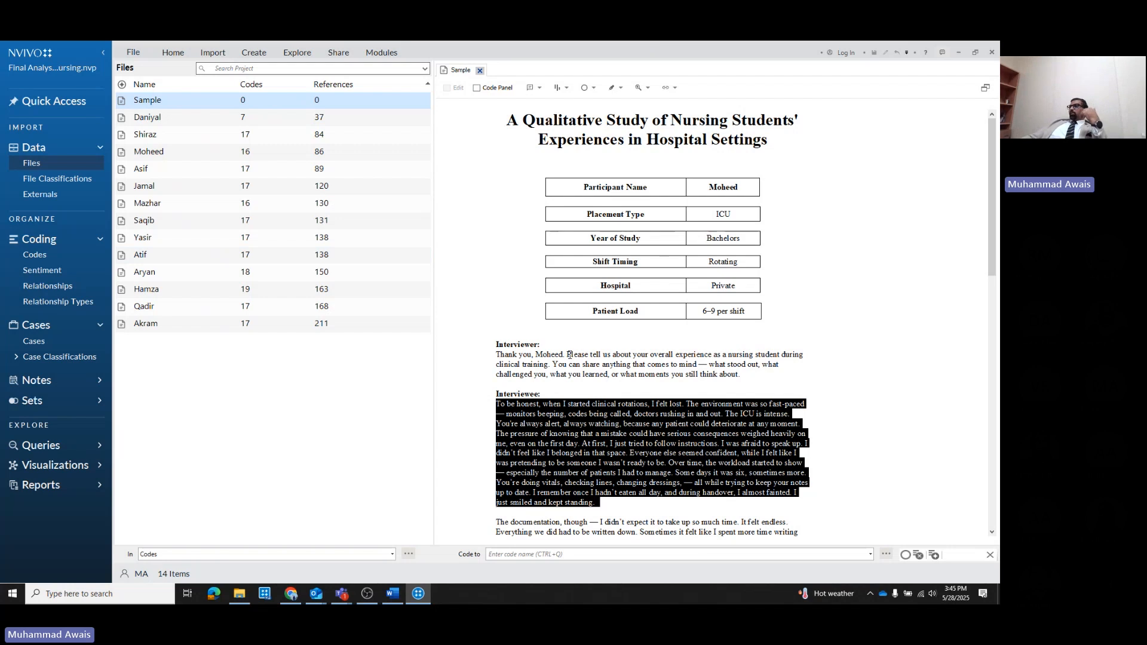
{"action": "left_click", "coordinate": [43, 257]}
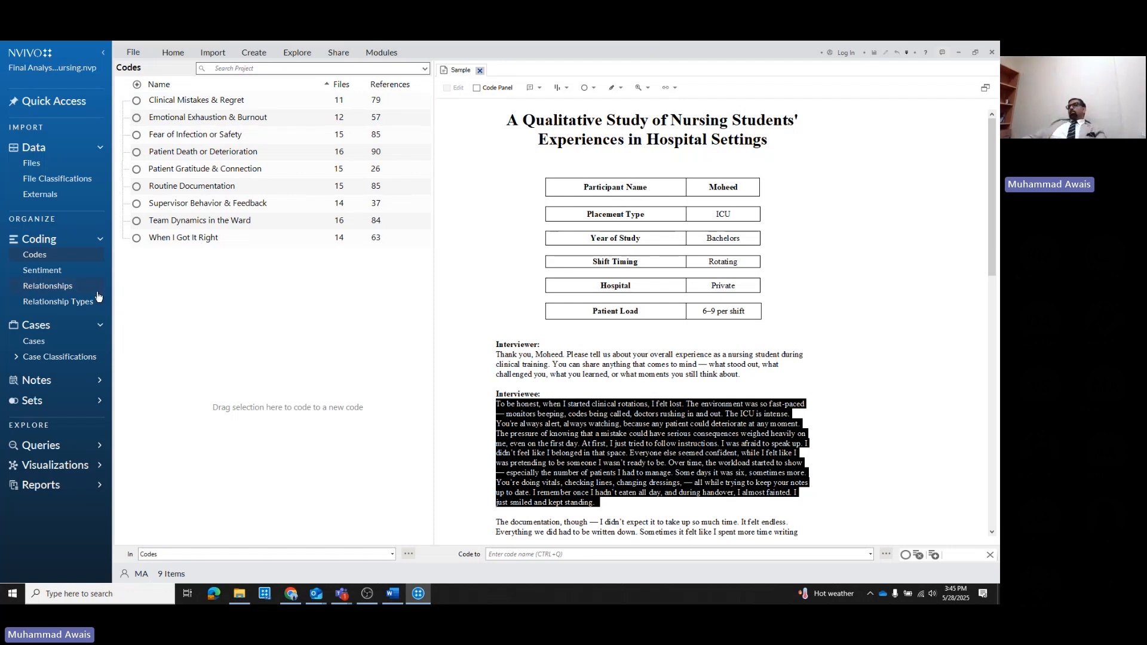
{"action": "left_click", "coordinate": [40, 273]}
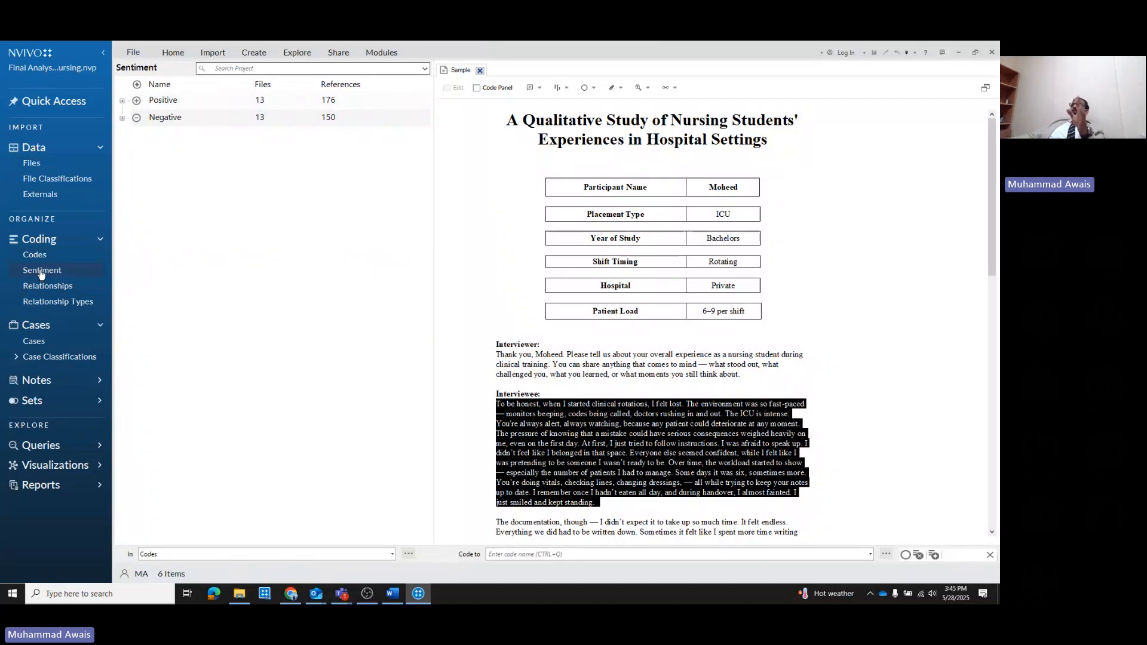
{"action": "left_click", "coordinate": [35, 342]}
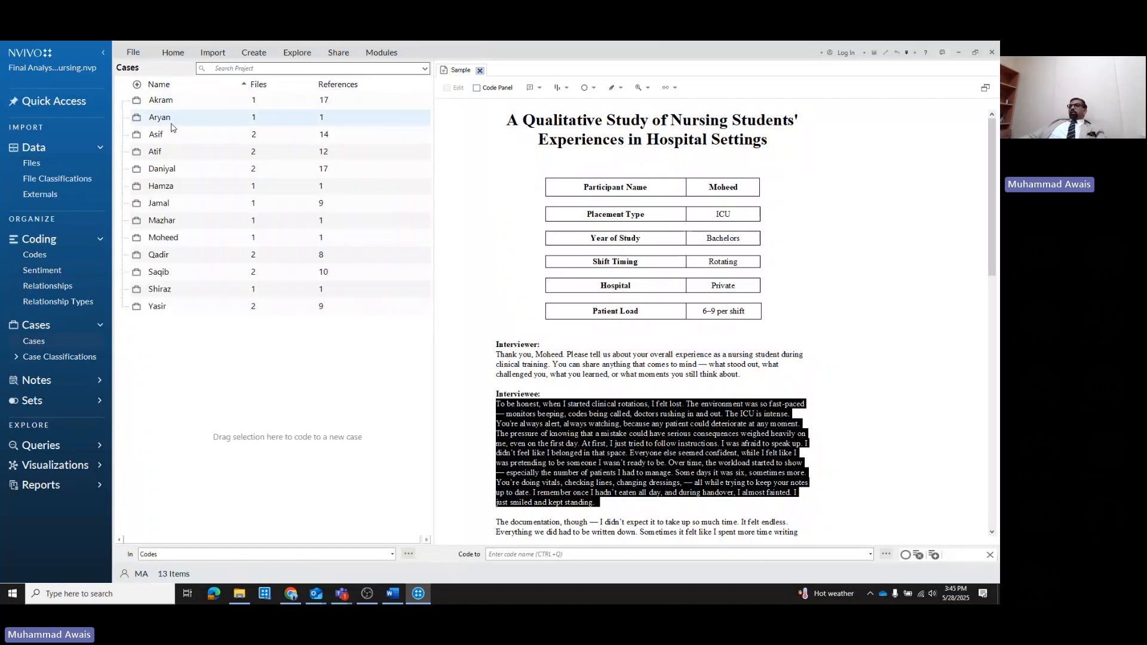
{"action": "left_click", "coordinate": [17, 357]}
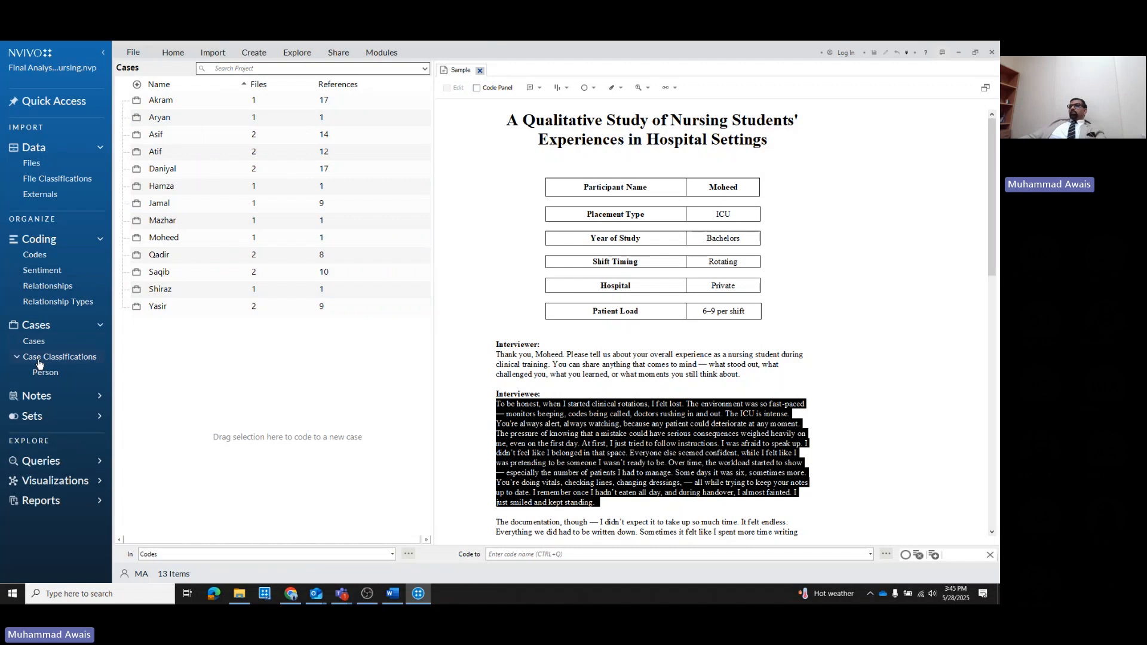
{"action": "left_click", "coordinate": [51, 376]}
{"action": "left_click", "coordinate": [32, 163]}
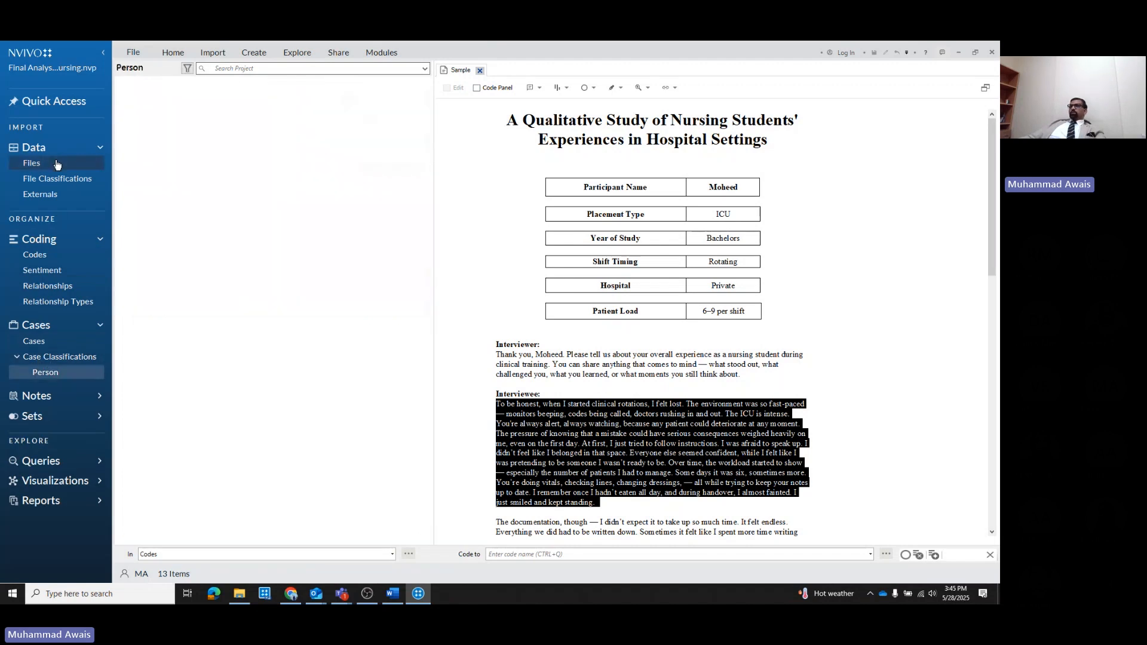
Start a Word Frequency query and limit its search to the Sample file
{"action": "left_click", "coordinate": [297, 53]}
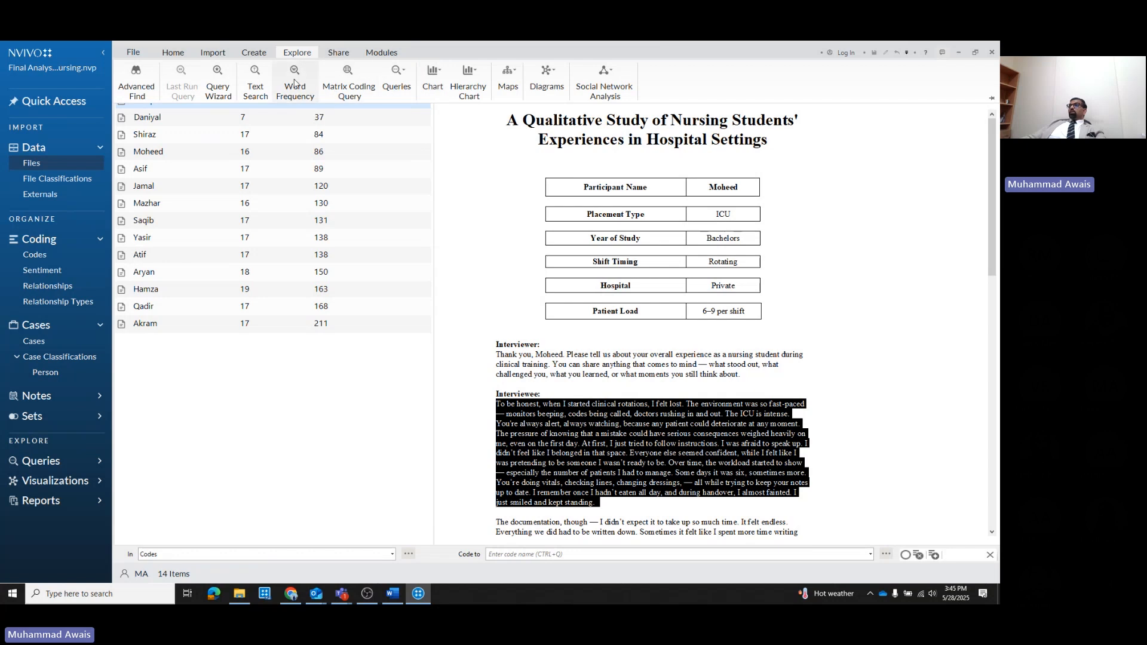
{"action": "left_click", "coordinate": [294, 82]}
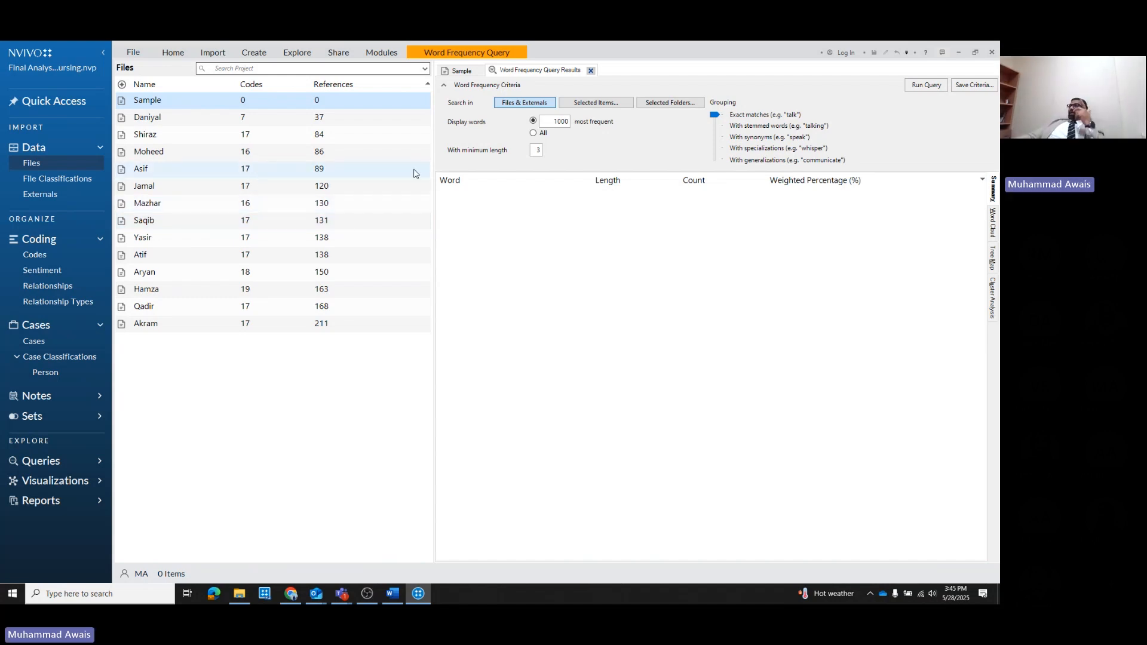
{"action": "left_click", "coordinate": [592, 104]}
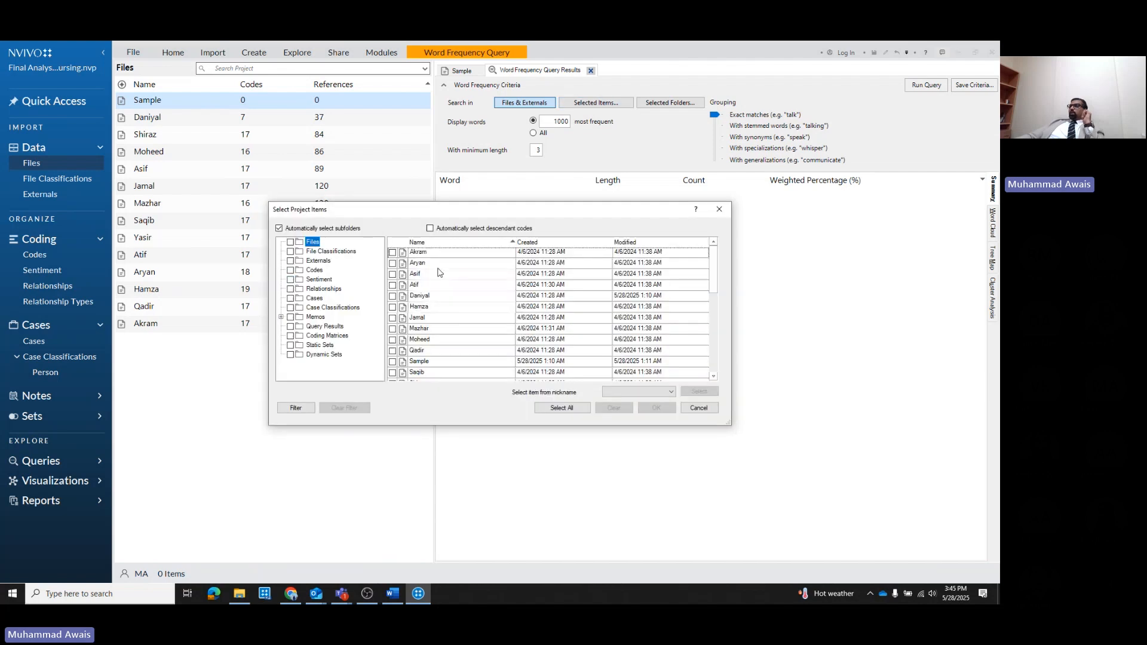
{"action": "scroll", "coordinate": [438, 272], "scroll_direction": "down", "scroll_amount": 3}
{"action": "scroll", "coordinate": [413, 308], "scroll_direction": "up", "scroll_amount": 1}
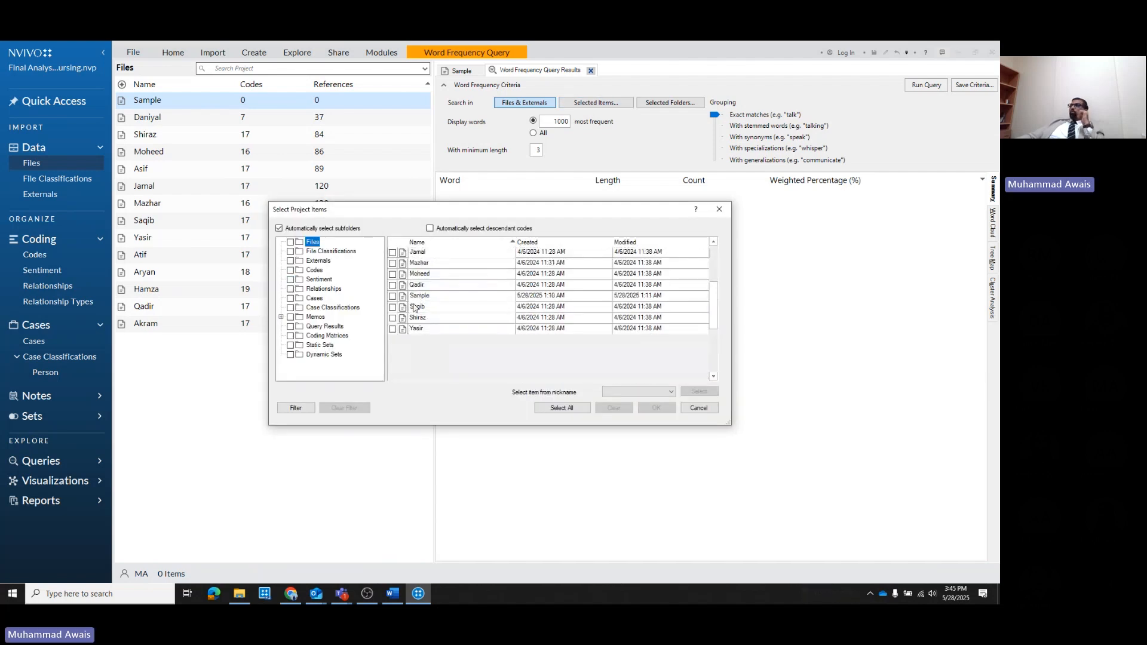
{"action": "left_click", "coordinate": [392, 296]}
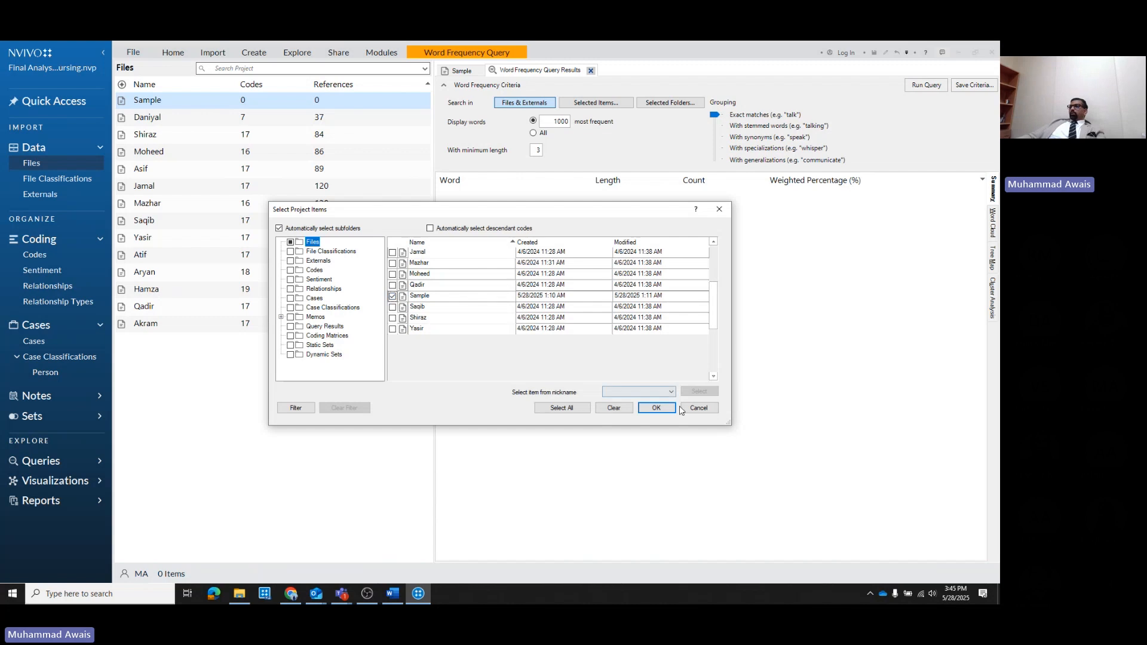
{"action": "left_click", "coordinate": [657, 408]}
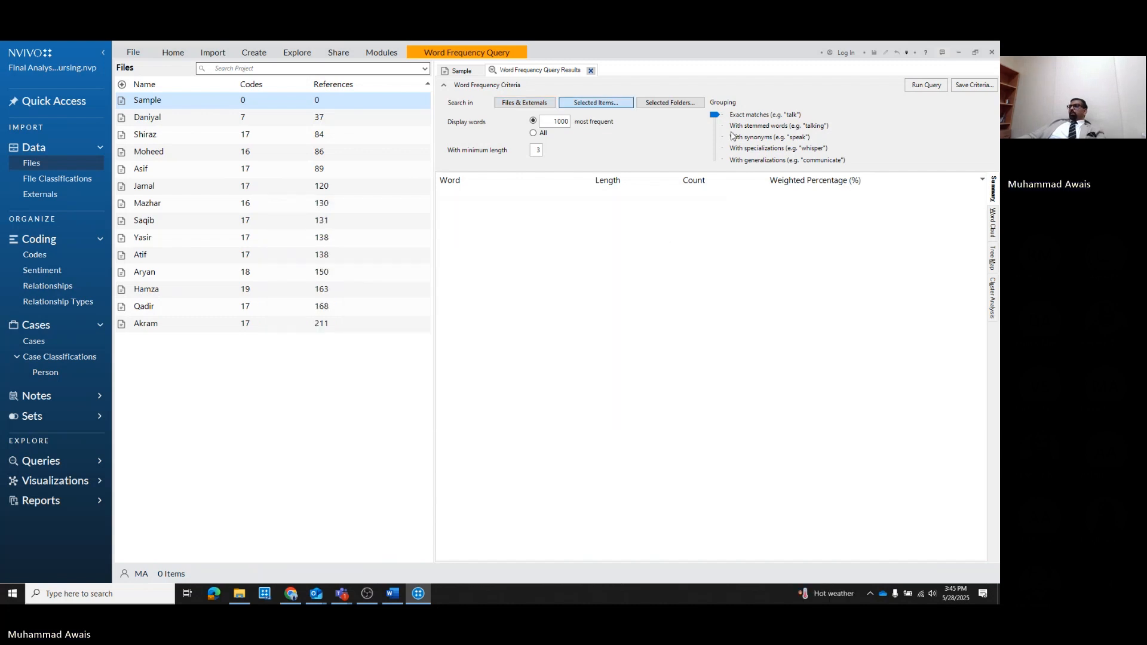
Set the query to the 20 most frequent words, a minimum length of 4, and grouping with stemmed words
{"action": "left_click_drag", "start_coordinate": [561, 122], "coordinate": [577, 126]}
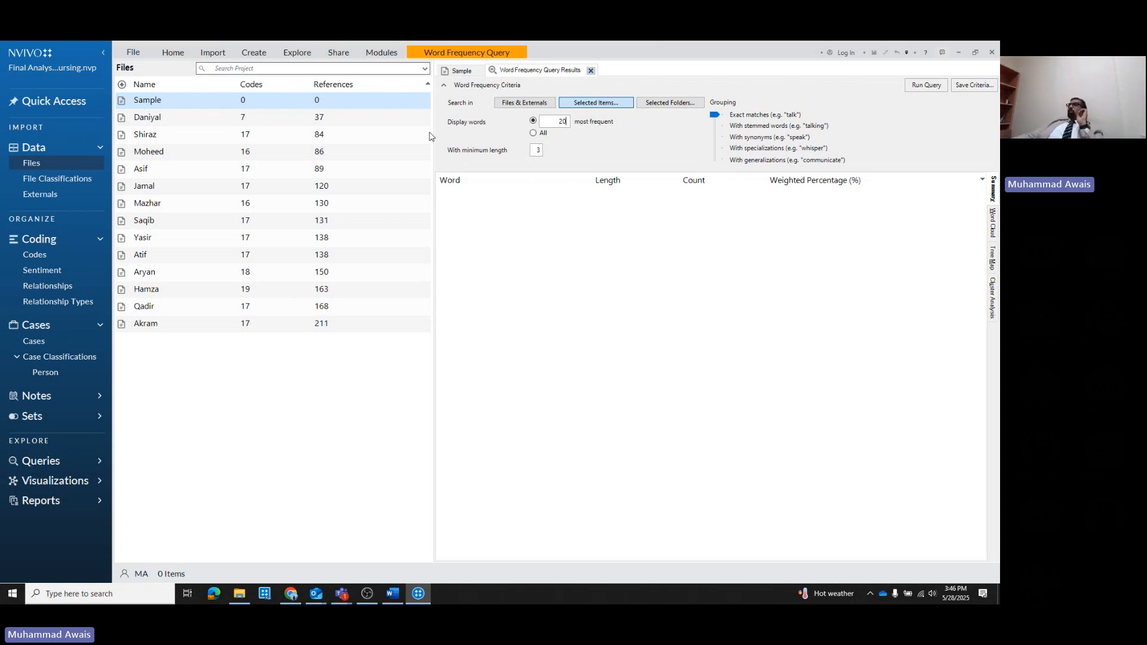
{"action": "double_click", "coordinate": [537, 151]}
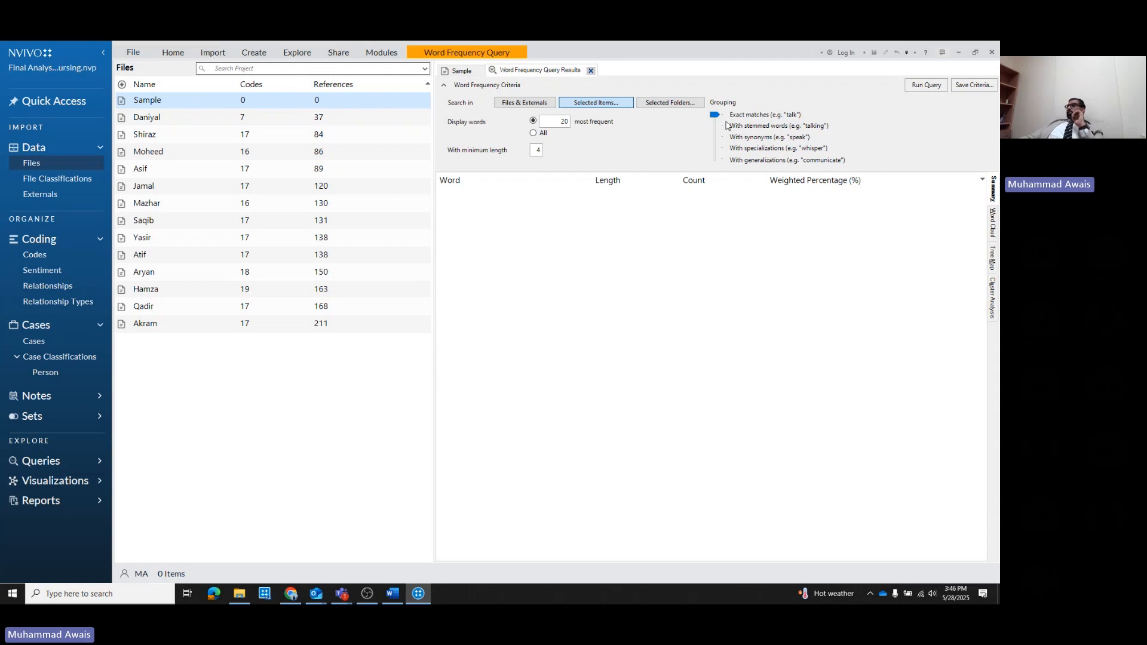
{"action": "left_click", "coordinate": [739, 126]}
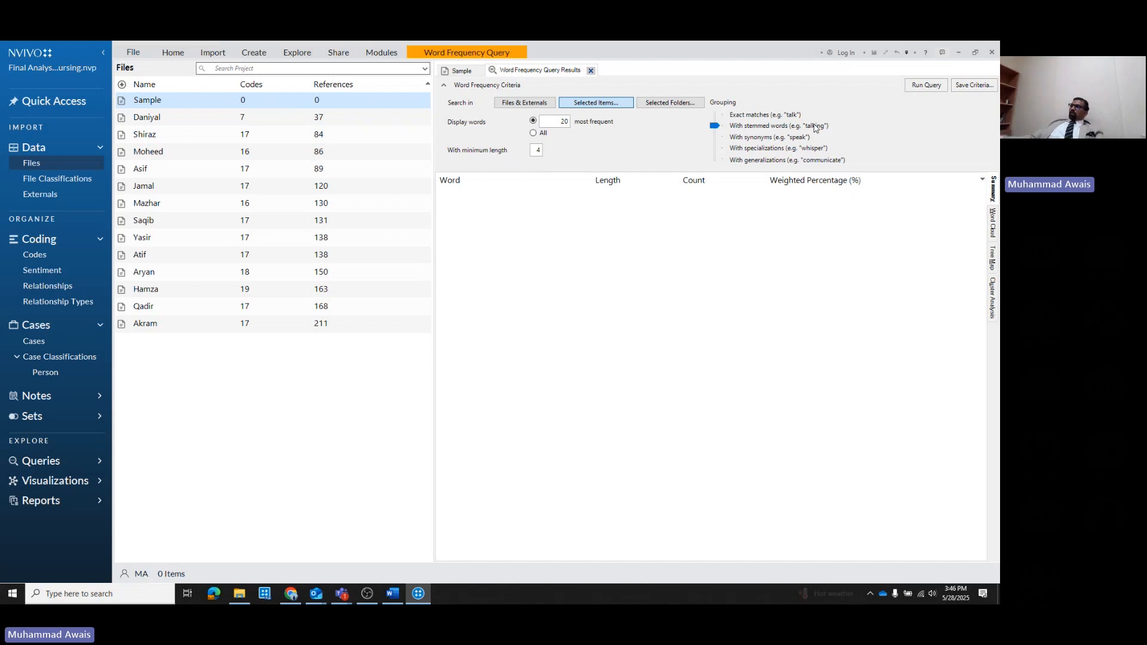
Try the query's grouping levels for synonyms, specializations and generalizations
{"action": "left_click", "coordinate": [715, 138]}
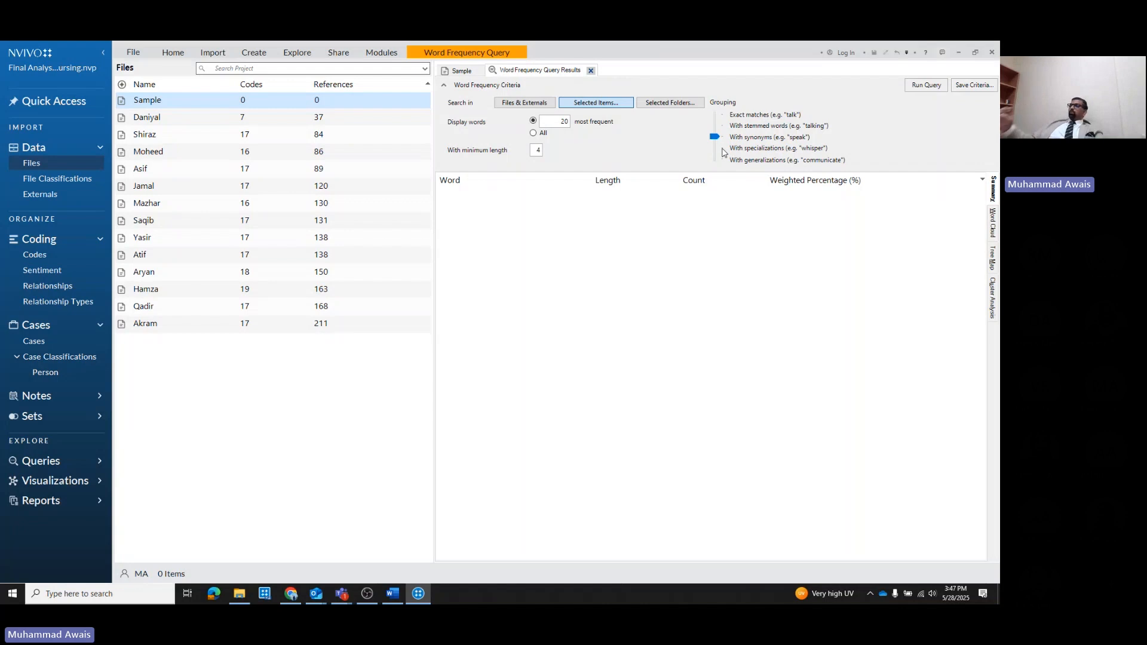
{"action": "left_click", "coordinate": [719, 149]}
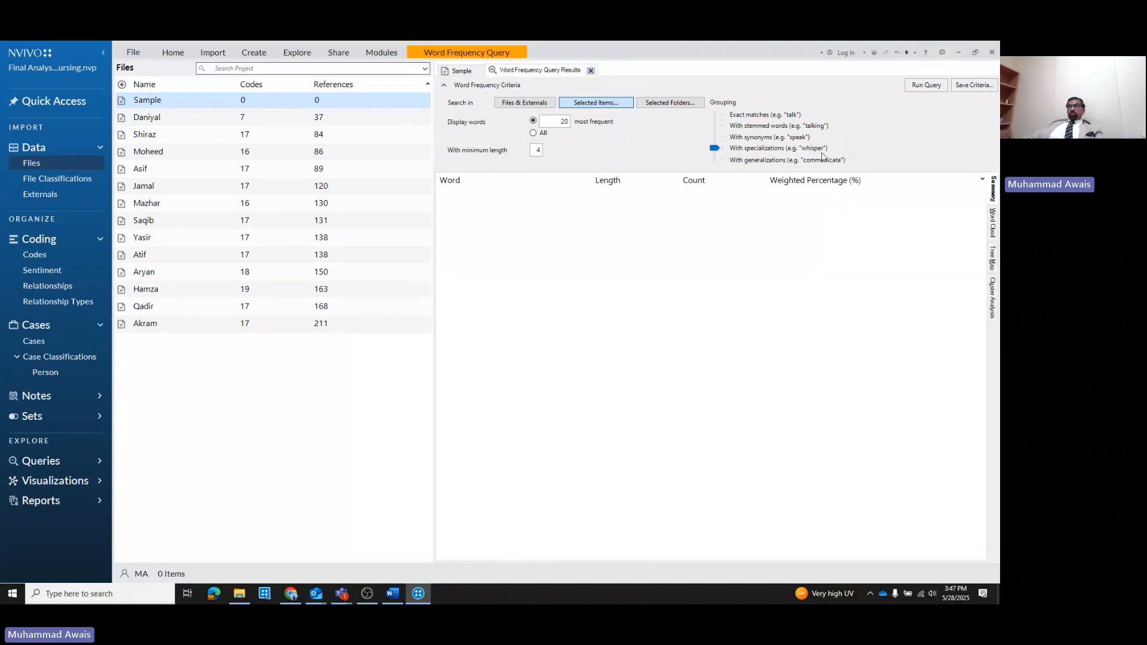
{"action": "left_click", "coordinate": [715, 160]}
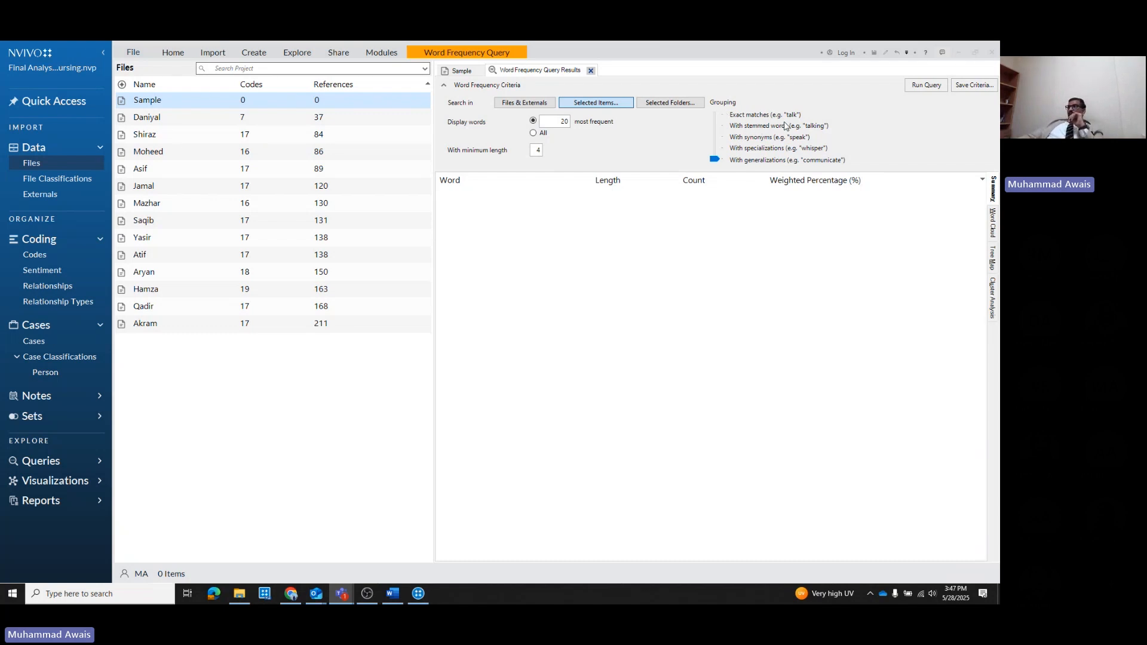
Run the Word Frequency query with stemmed-word grouping and widen the Word column of the results
{"action": "left_click", "coordinate": [760, 130]}
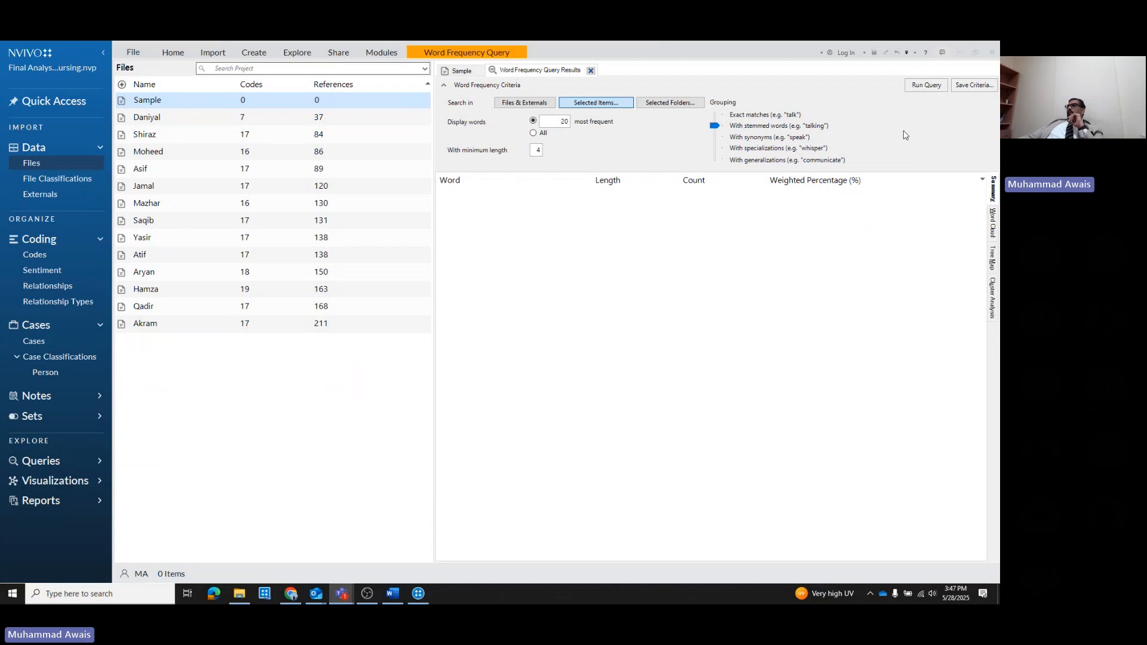
{"action": "left_click", "coordinate": [927, 86]}
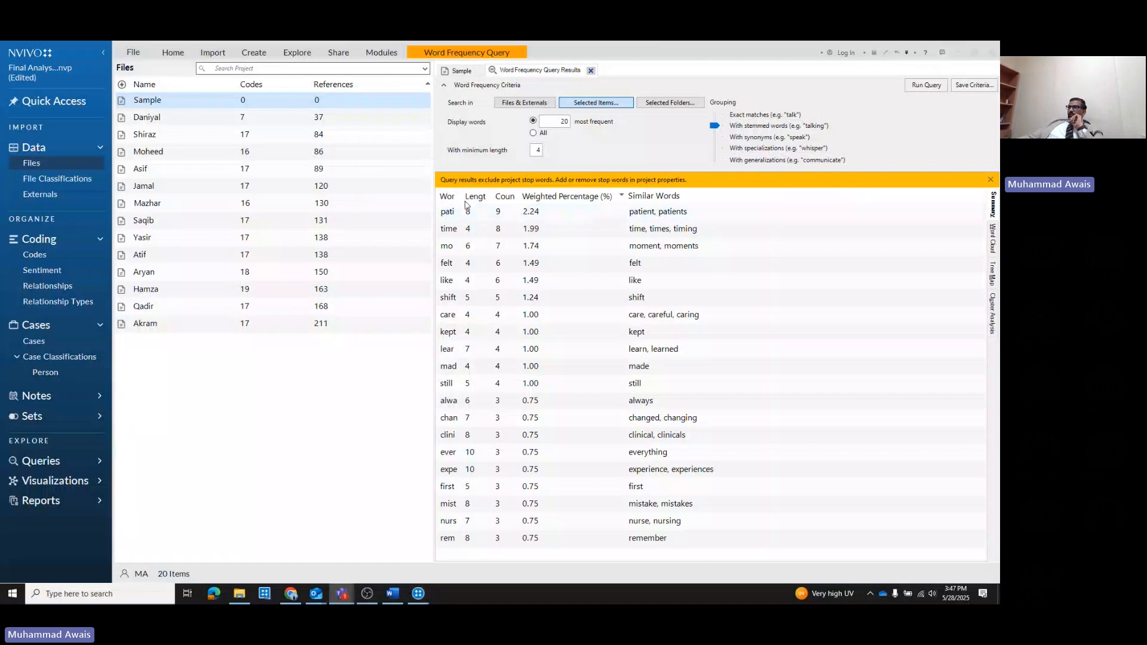
{"action": "left_click_drag", "start_coordinate": [460, 197], "coordinate": [521, 197]}
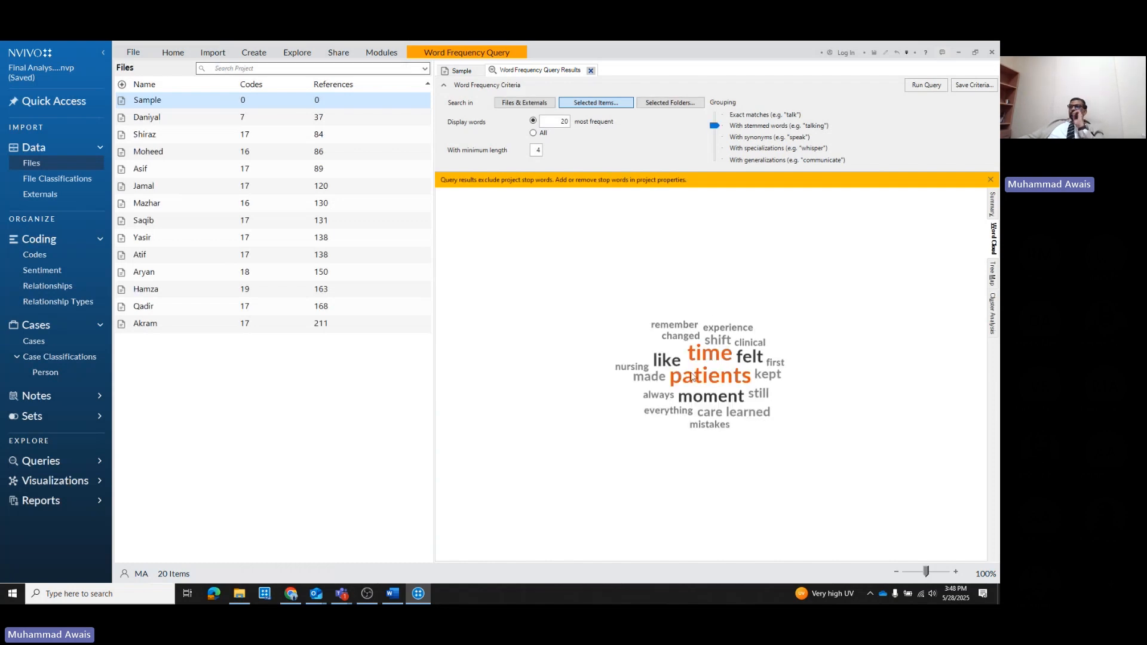
Show the results as a word cloud and apply the black-background style with blue, white and green words
{"action": "left_click", "coordinate": [490, 56]}
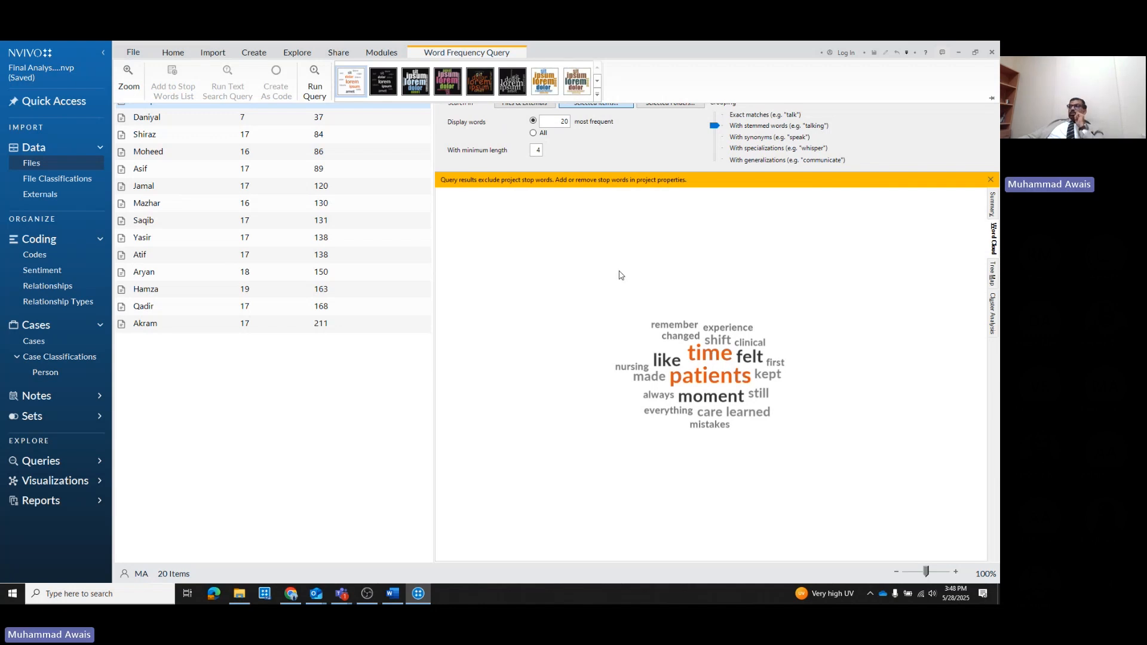
{"action": "left_click", "coordinate": [418, 90]}
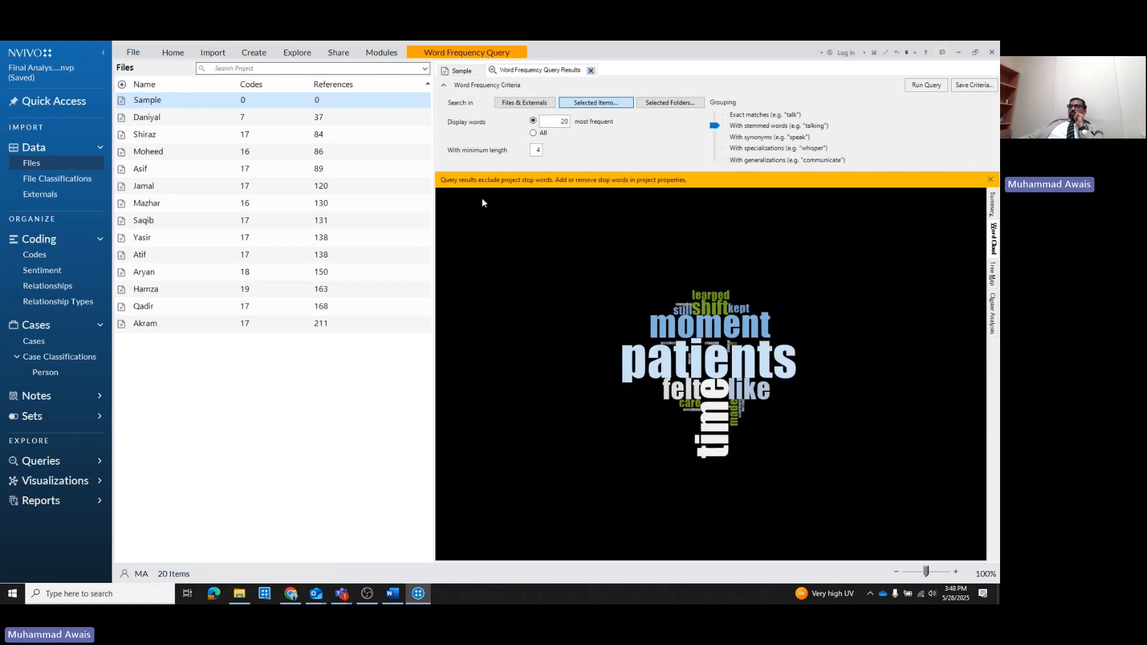
{"action": "left_click", "coordinate": [461, 54]}
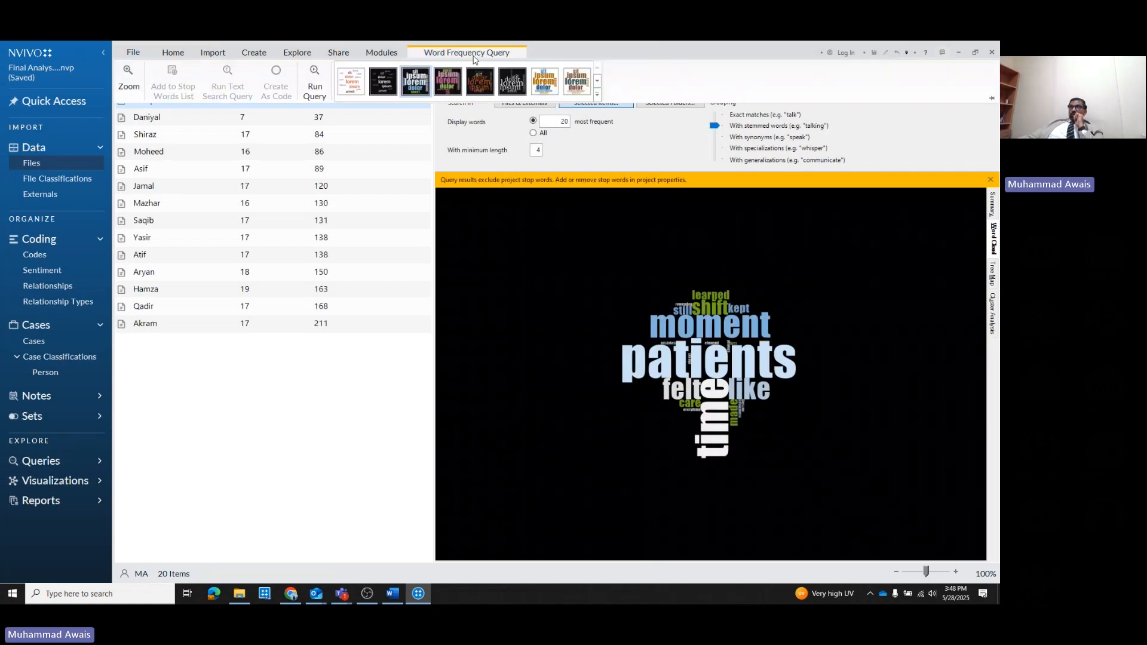
Add the word "still" from the word cloud to the stop words list and rerun the Word Frequency query
{"action": "right_click", "coordinate": [682, 310]}
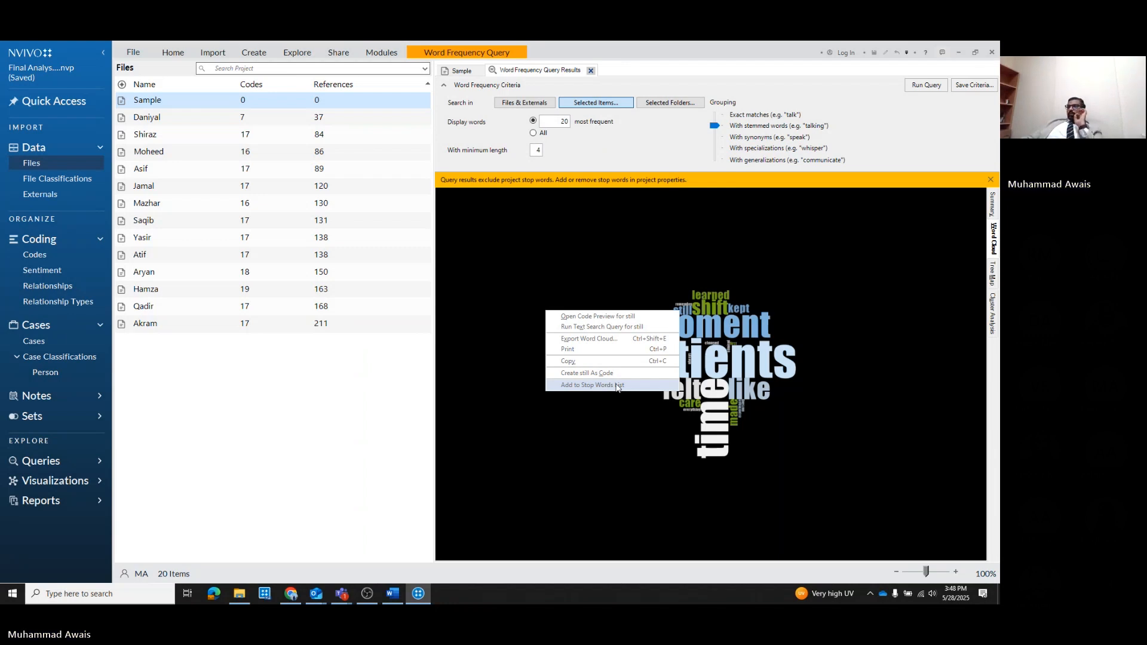
{"action": "left_click", "coordinate": [617, 386]}
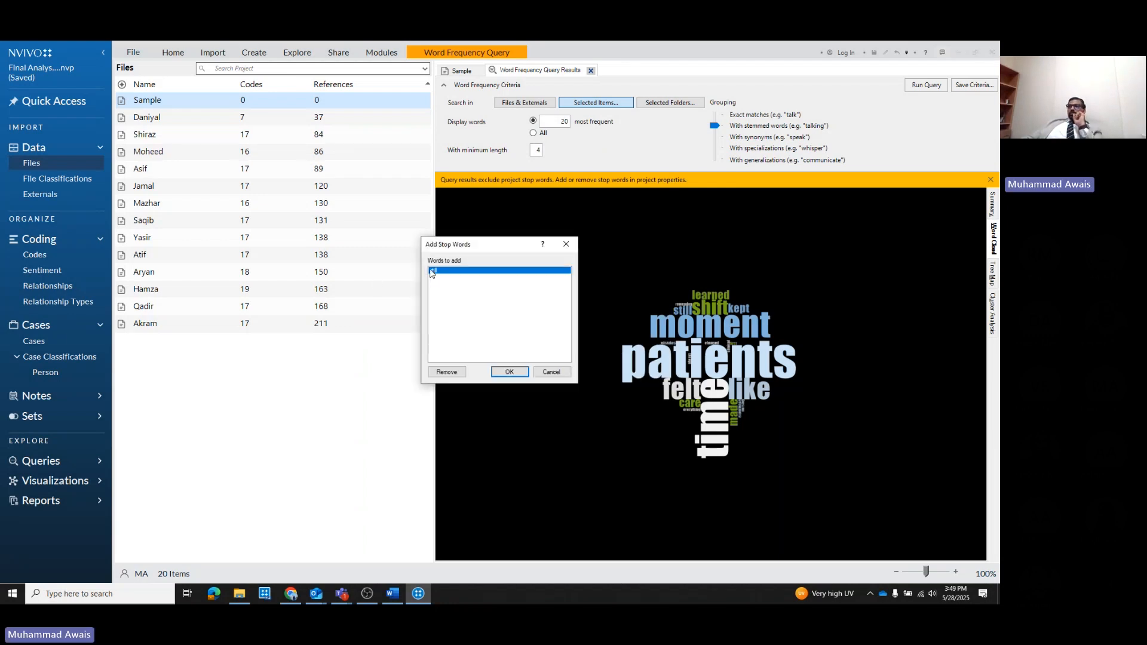
{"action": "left_click", "coordinate": [507, 373]}
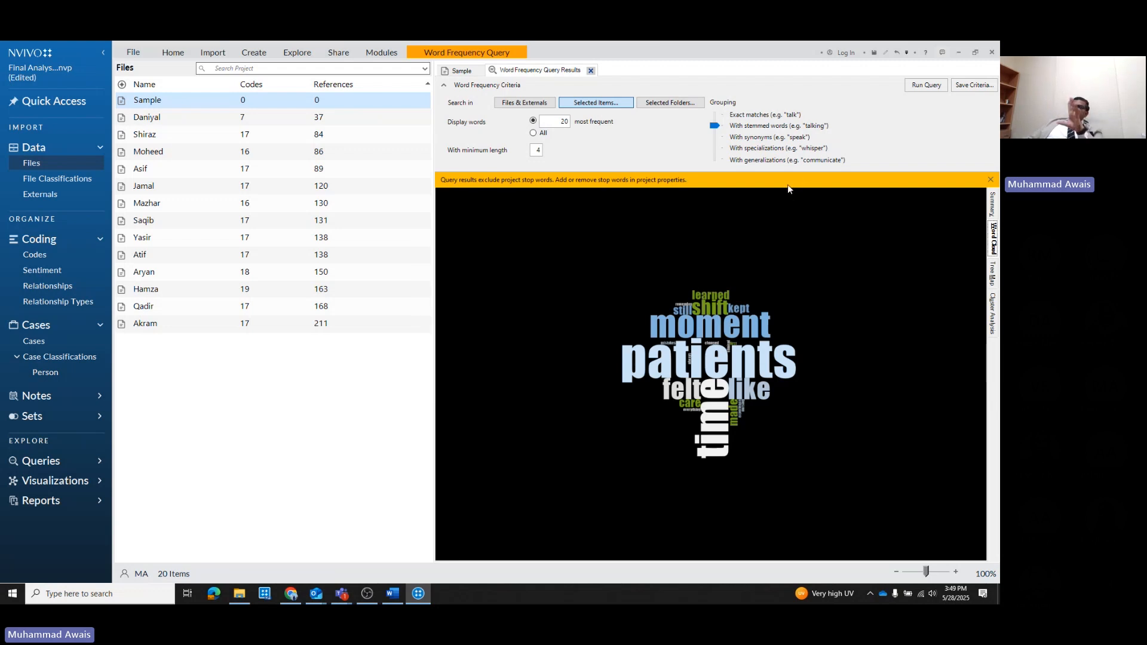
{"action": "left_click", "coordinate": [910, 89]}
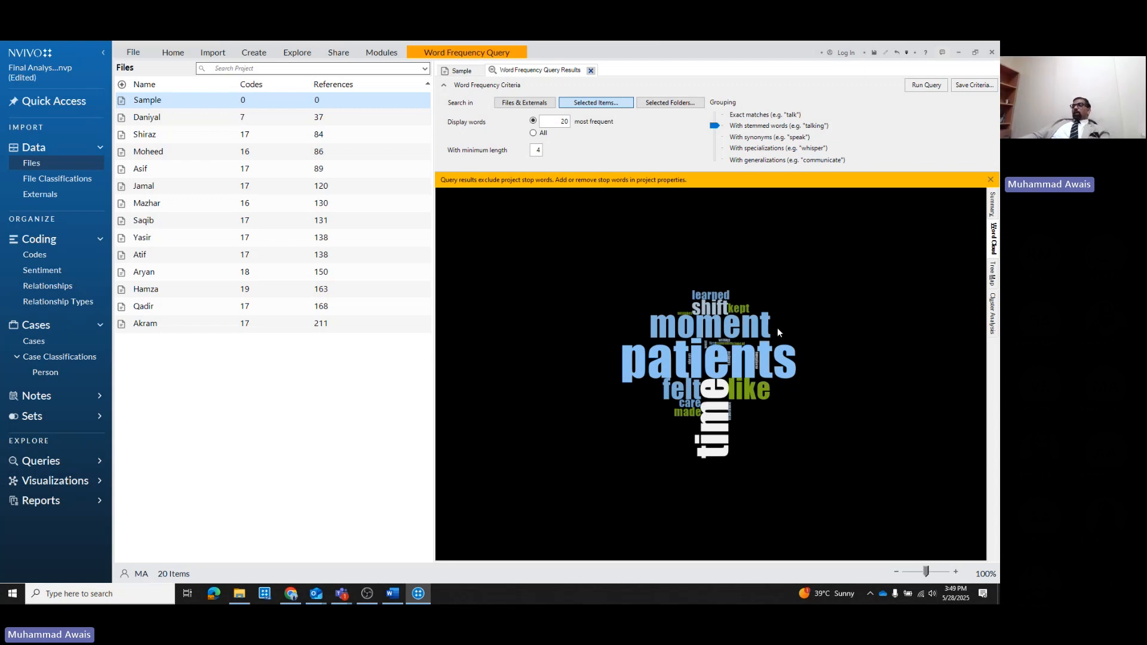
View the word frequency results as a tree map and as a cluster analysis
{"action": "right_click", "coordinate": [709, 327]}
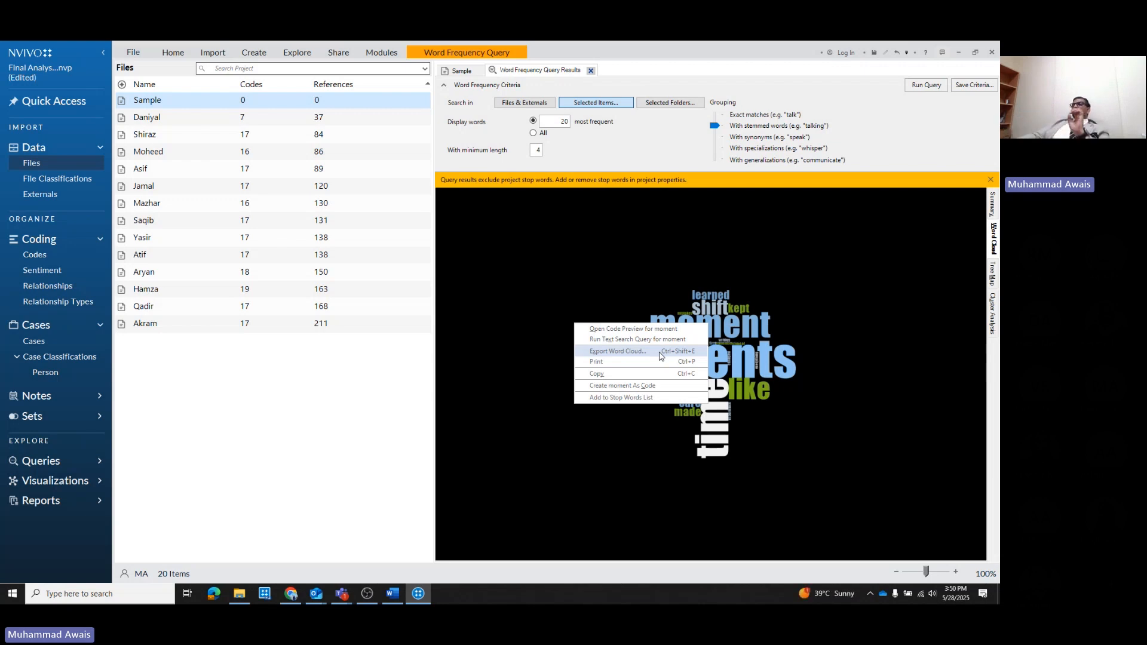
{"action": "left_click", "coordinate": [787, 324]}
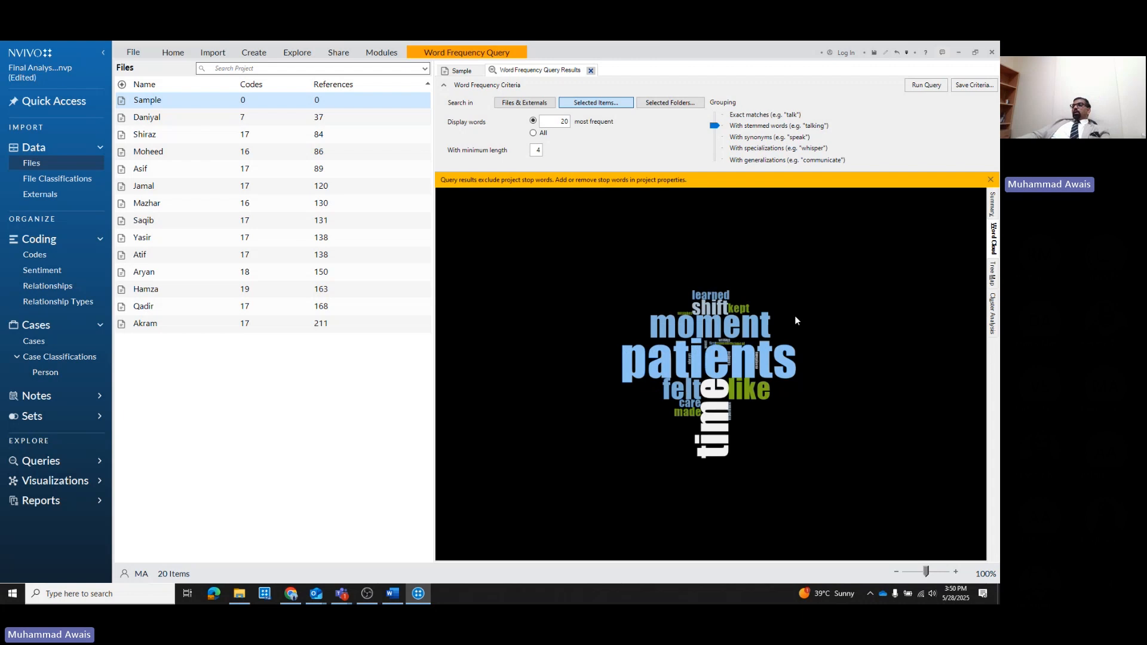
{"action": "left_click", "coordinate": [993, 272]}
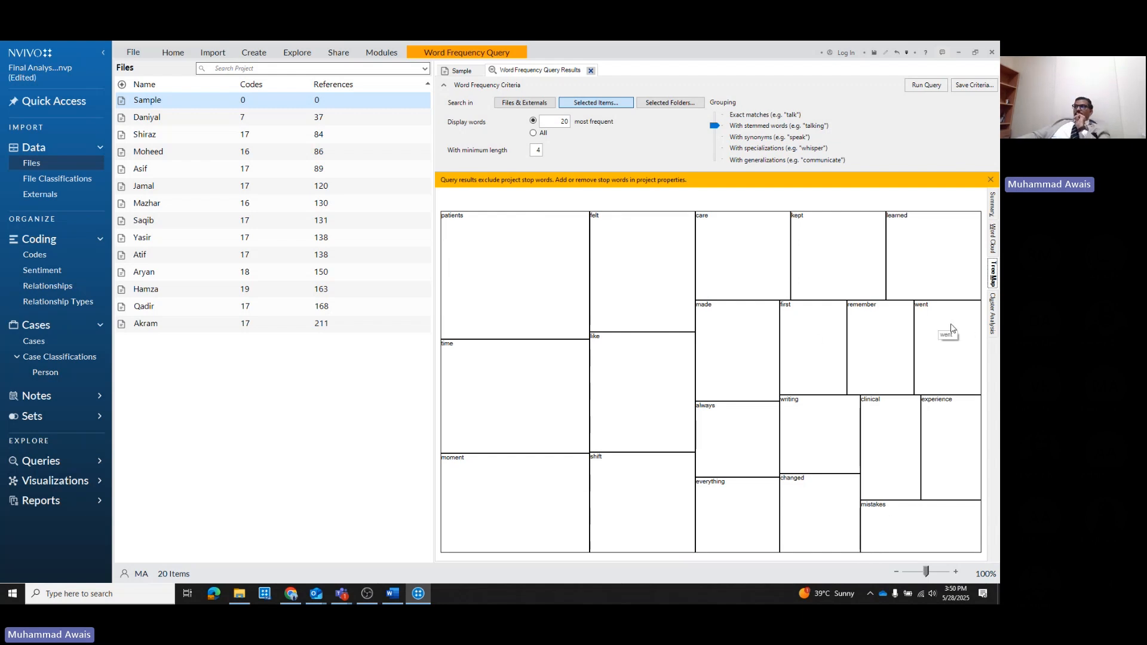
{"action": "left_click", "coordinate": [990, 309]}
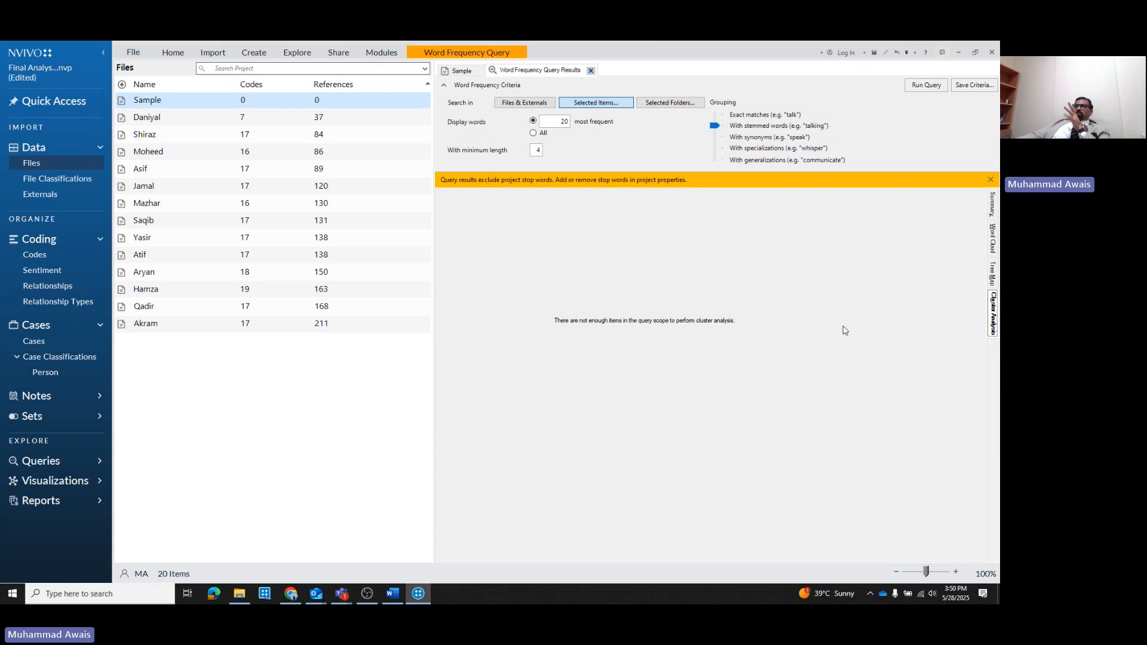
{"action": "left_click", "coordinate": [296, 52]}
{"action": "left_click", "coordinate": [547, 79]}
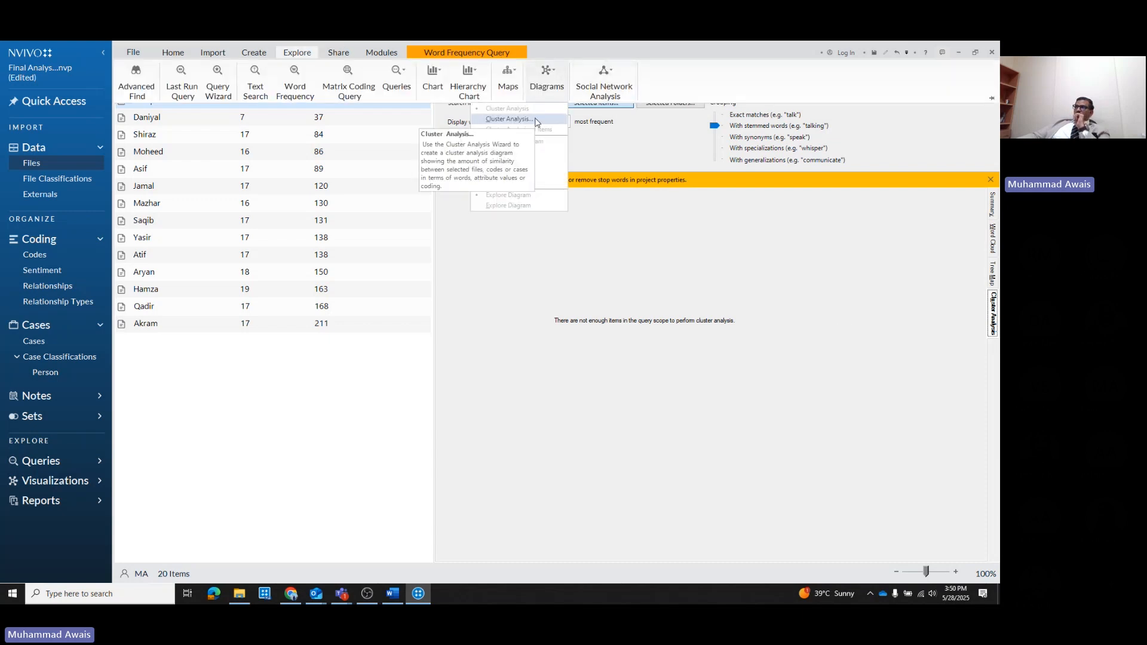
{"action": "left_click", "coordinate": [655, 257]}
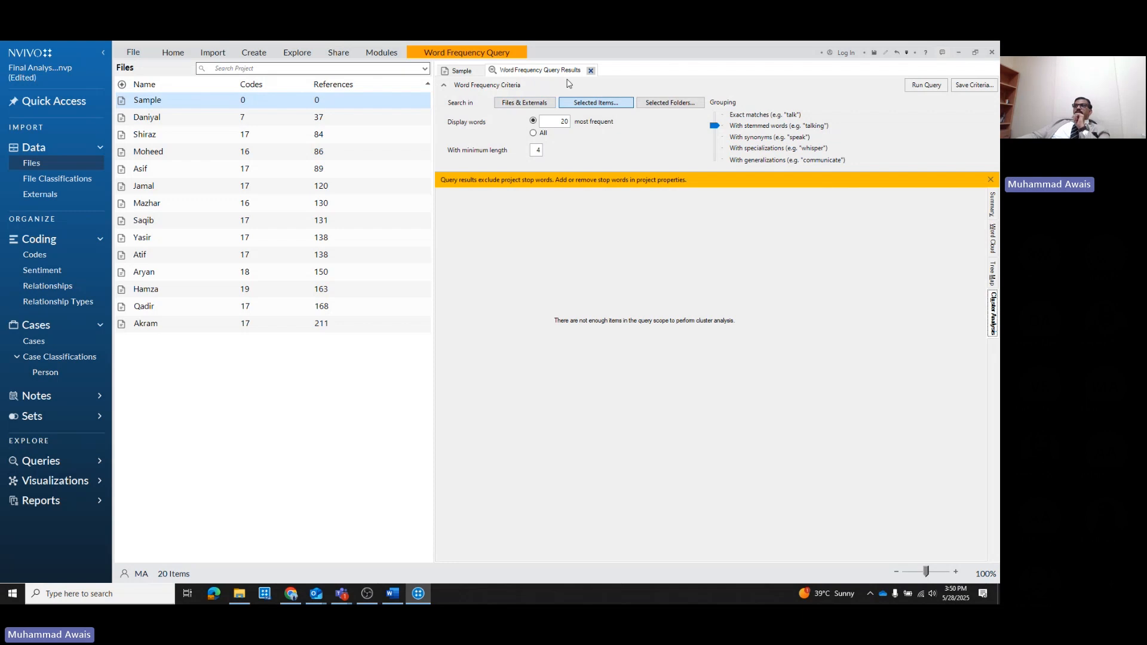
Review the word frequency results again as summary, tree map and word cloud, and close the query results
{"action": "left_click", "coordinate": [992, 206]}
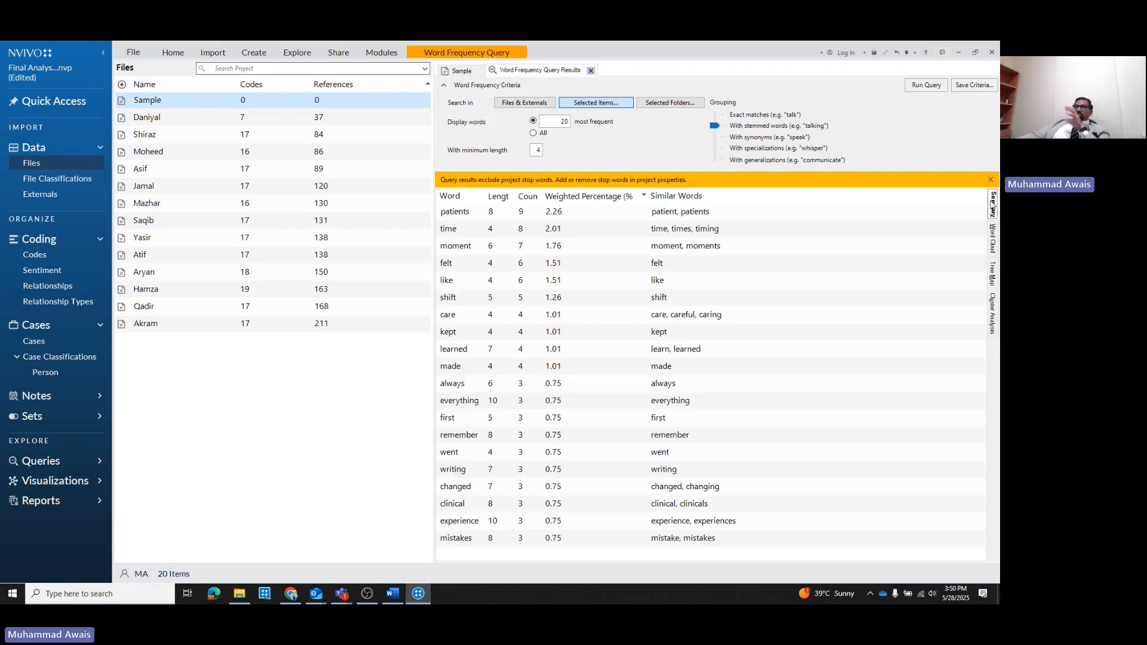
{"action": "left_click", "coordinate": [993, 238]}
{"action": "left_click", "coordinate": [992, 276]}
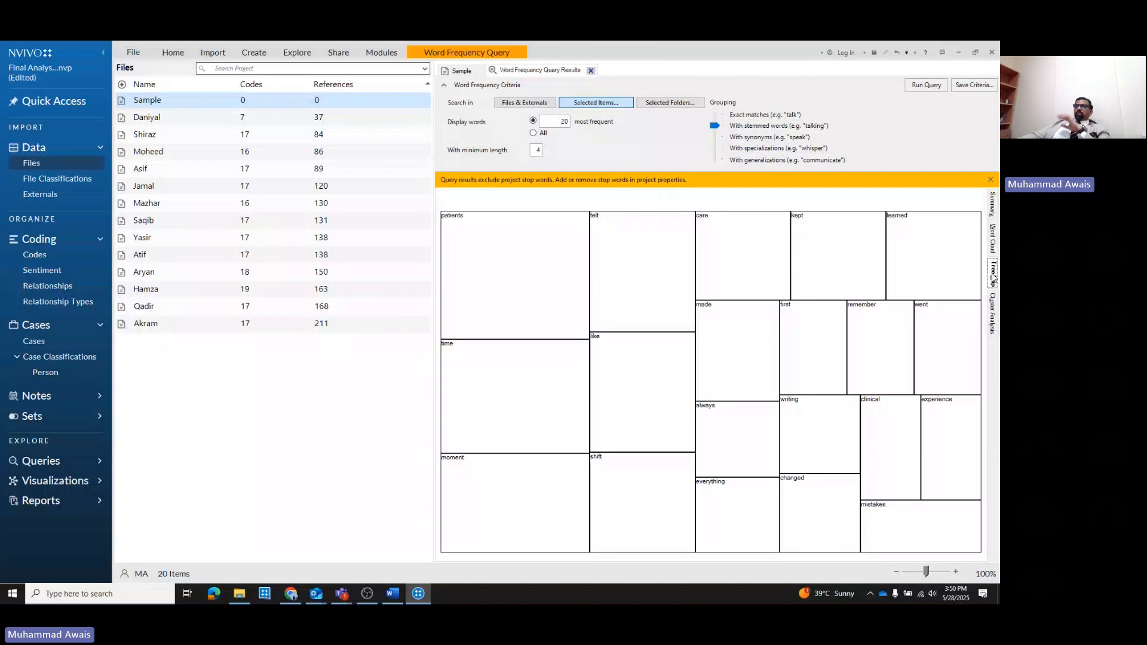
{"action": "left_click", "coordinate": [993, 238]}
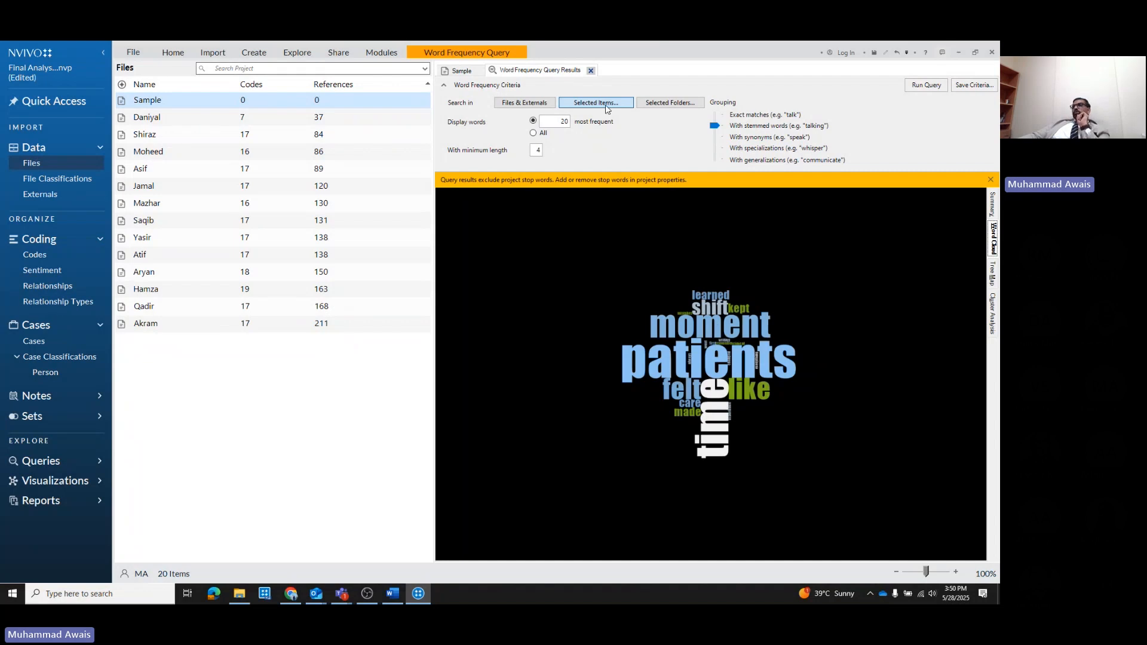
{"action": "left_click", "coordinate": [591, 70]}
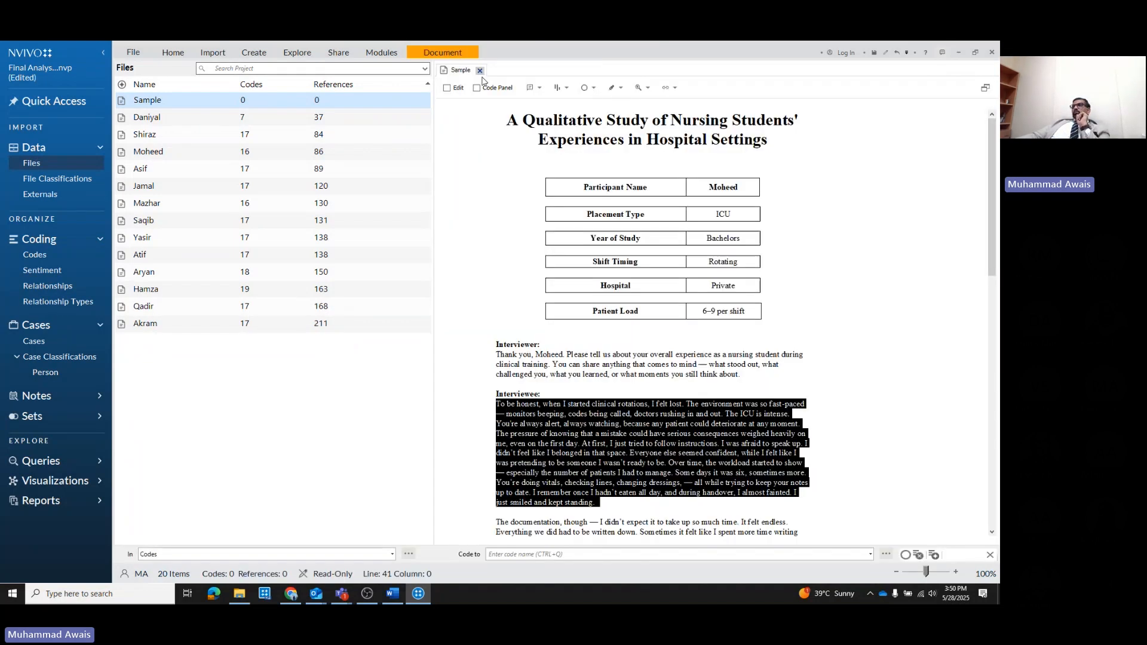
Start a Text Search query and limit its scope to the Sample file
{"action": "left_click", "coordinate": [287, 54]}
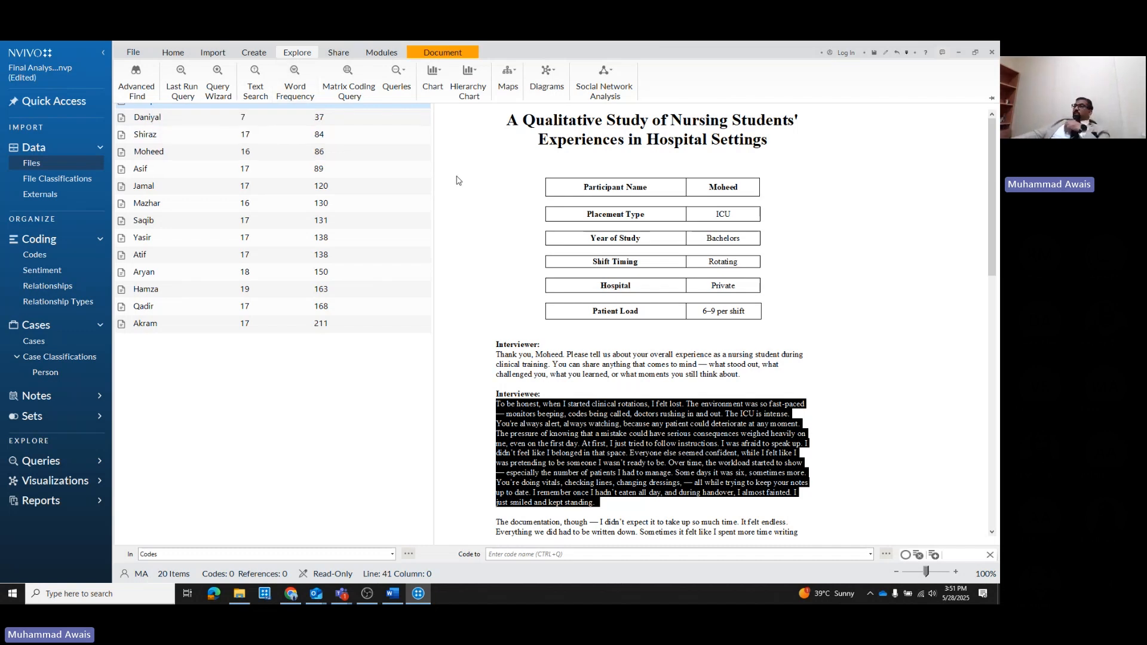
{"action": "left_click", "coordinate": [256, 78]}
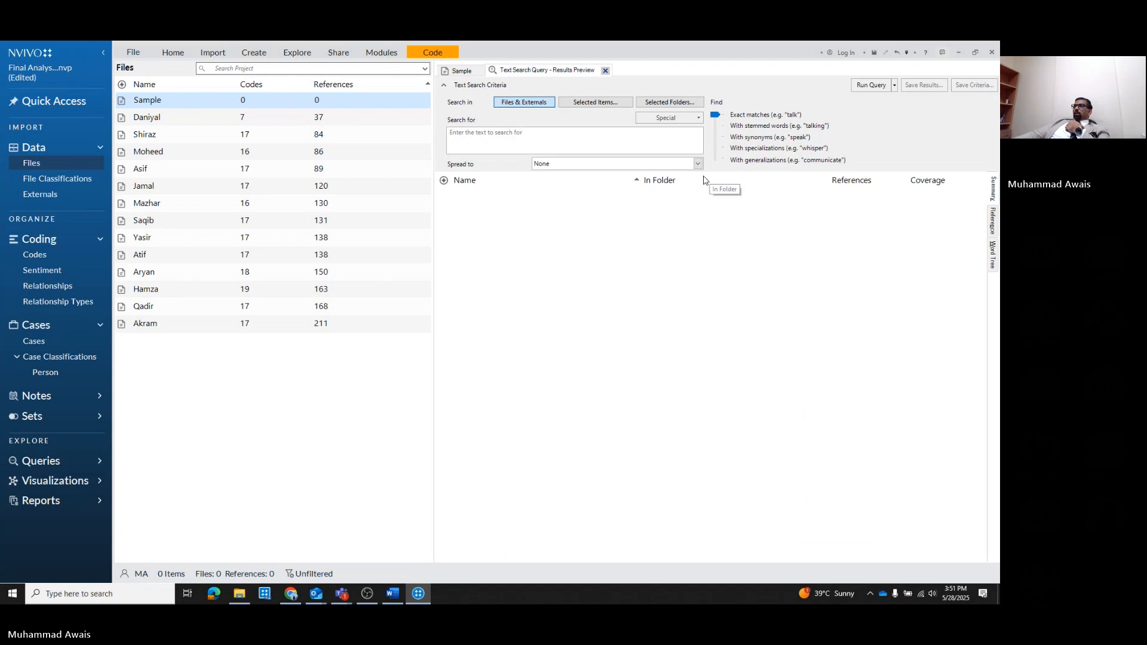
{"action": "left_click", "coordinate": [503, 136]}
{"action": "left_click", "coordinate": [578, 103]}
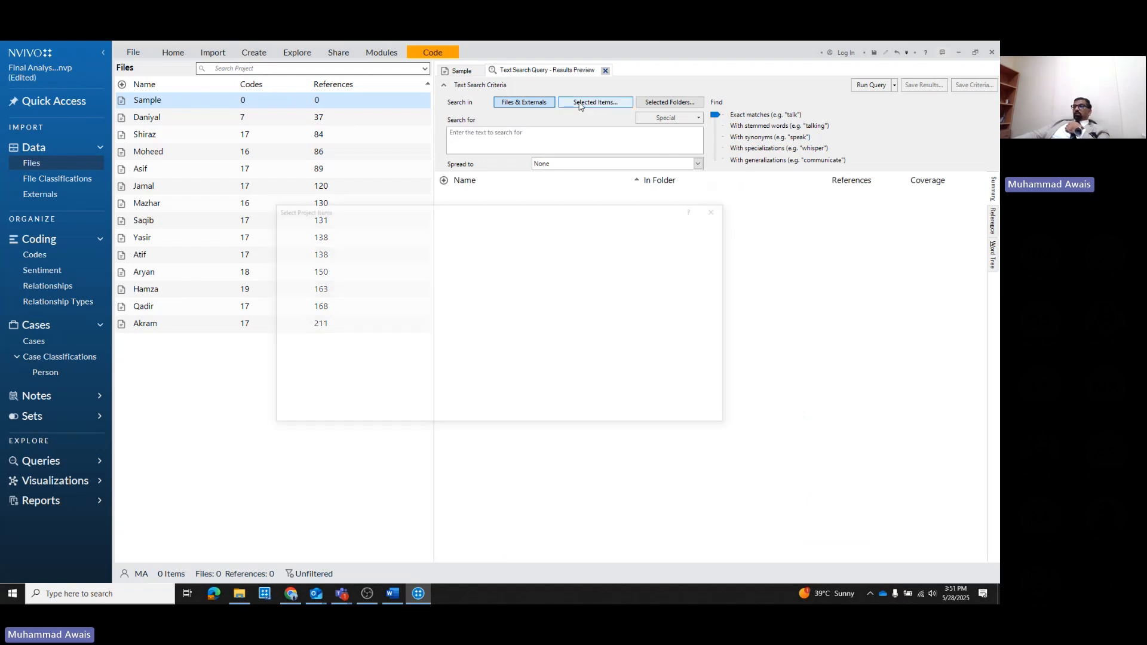
{"action": "left_click_drag", "start_coordinate": [494, 209], "coordinate": [685, 199]}
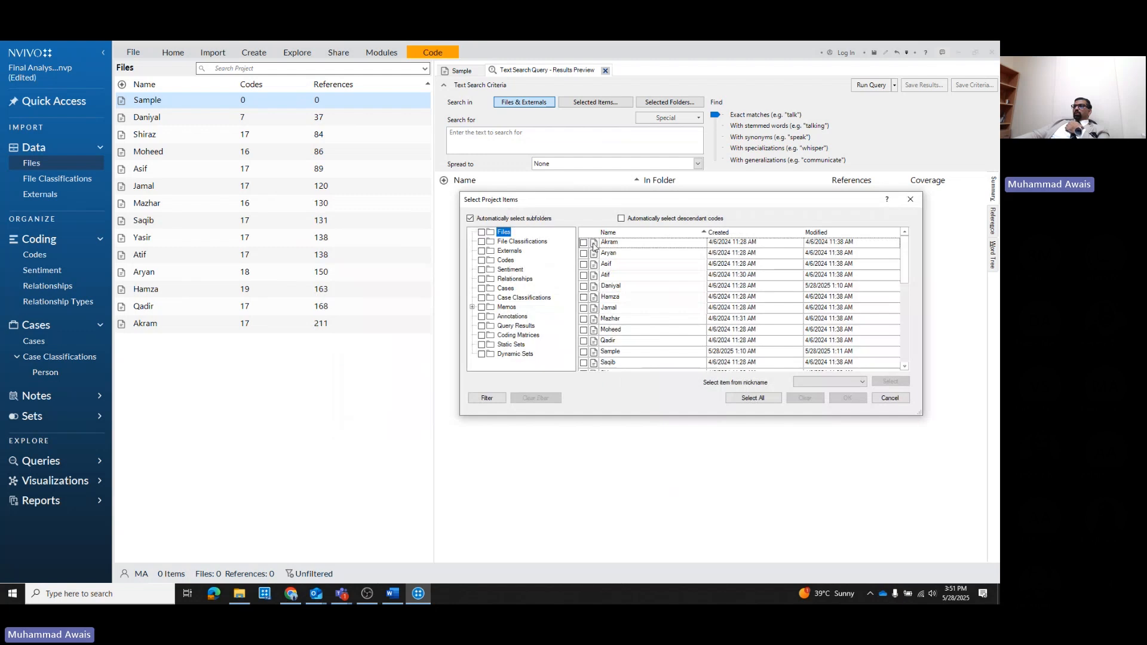
{"action": "scroll", "coordinate": [597, 338], "scroll_direction": "down", "scroll_amount": 1}
{"action": "left_click", "coordinate": [584, 319]}
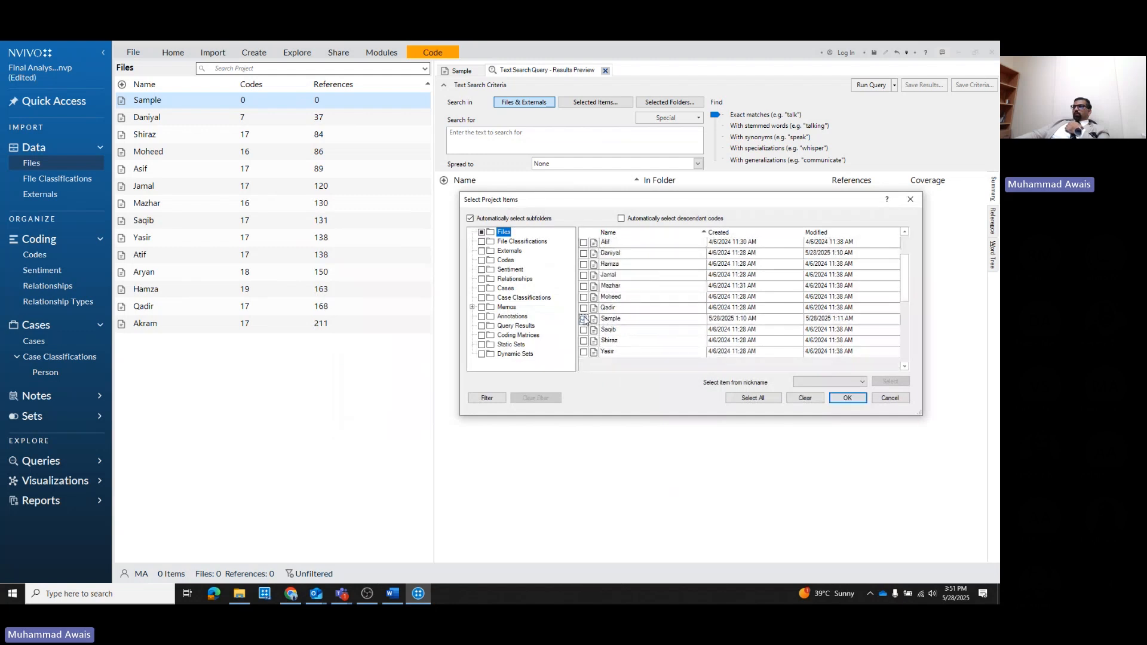
{"action": "left_click", "coordinate": [843, 395]}
Run the text search for "moment" with stemmed words and show the results as a word tree
{"action": "left_click", "coordinate": [517, 132]}
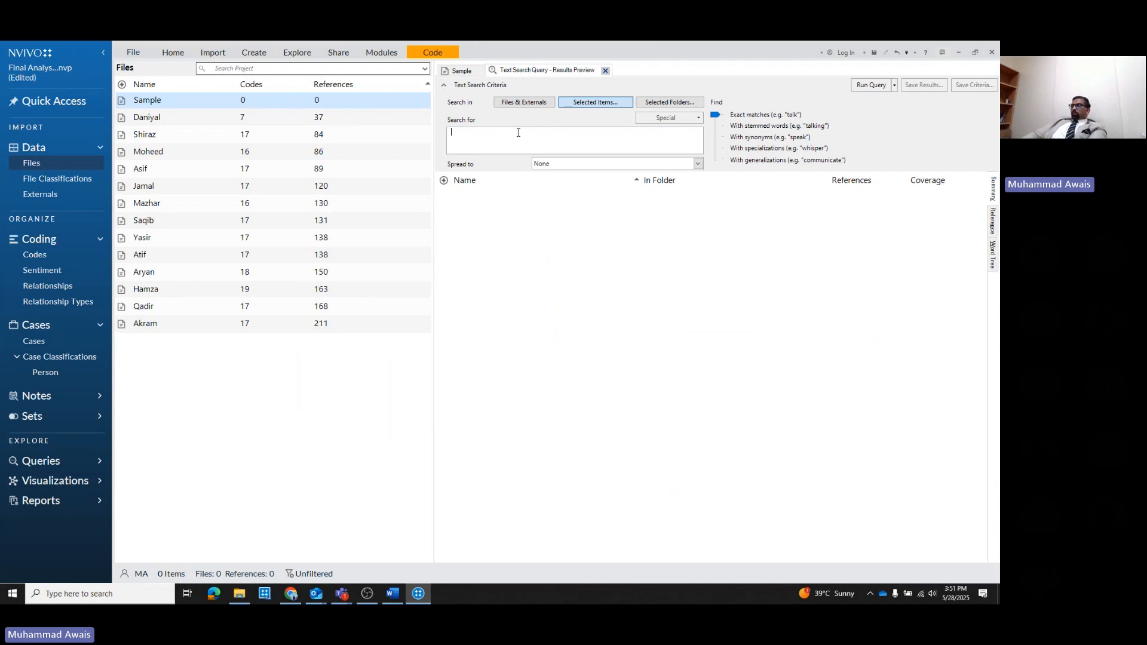
{"action": "type", "text": "moment"}
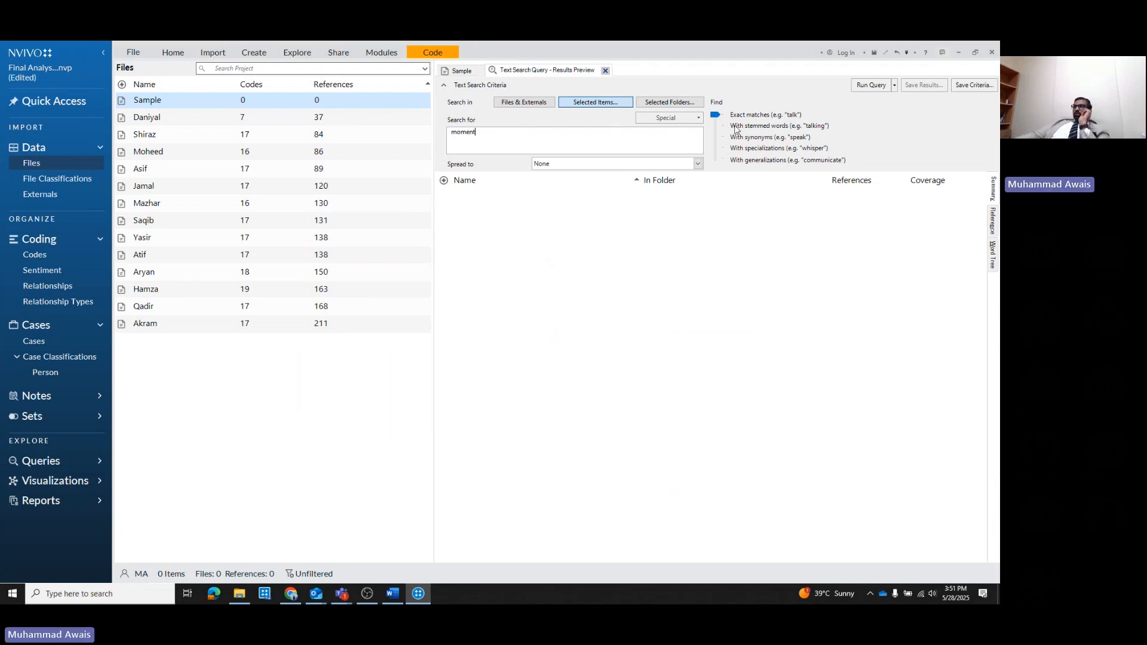
{"action": "left_click", "coordinate": [736, 127]}
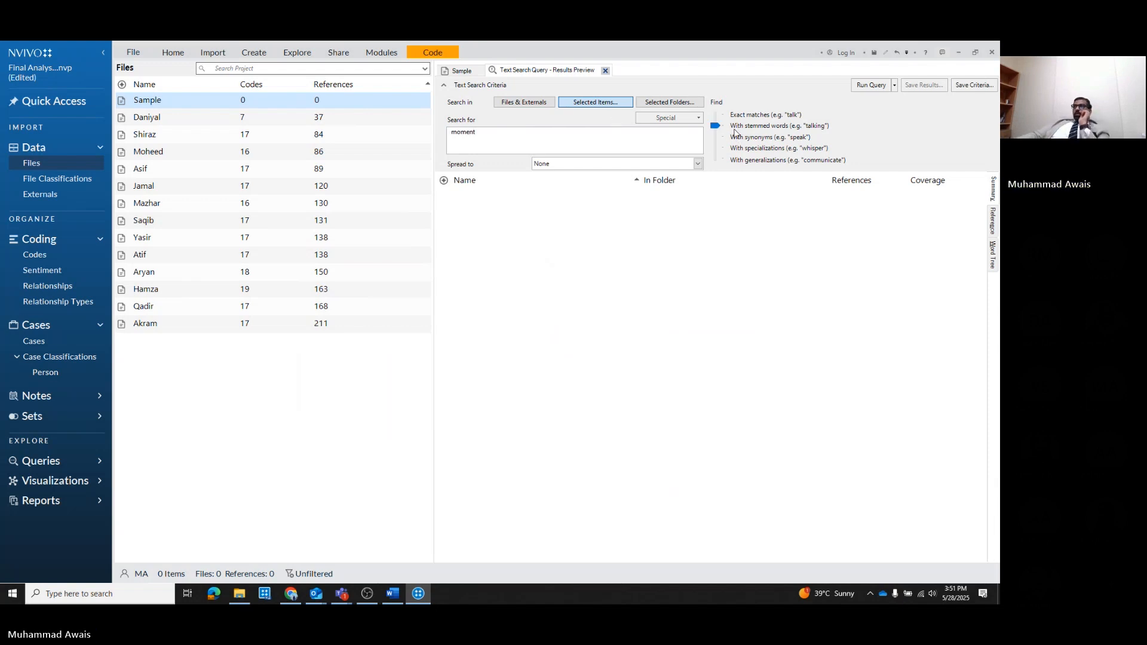
{"action": "left_click", "coordinate": [871, 87]}
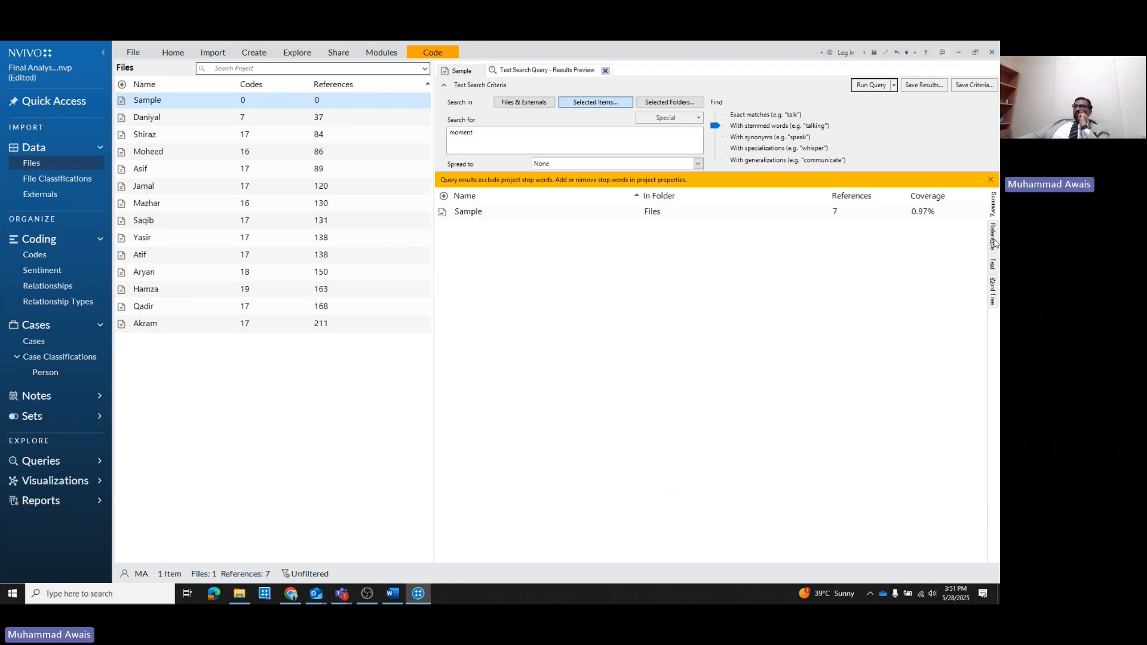
{"action": "left_click", "coordinate": [993, 291]}
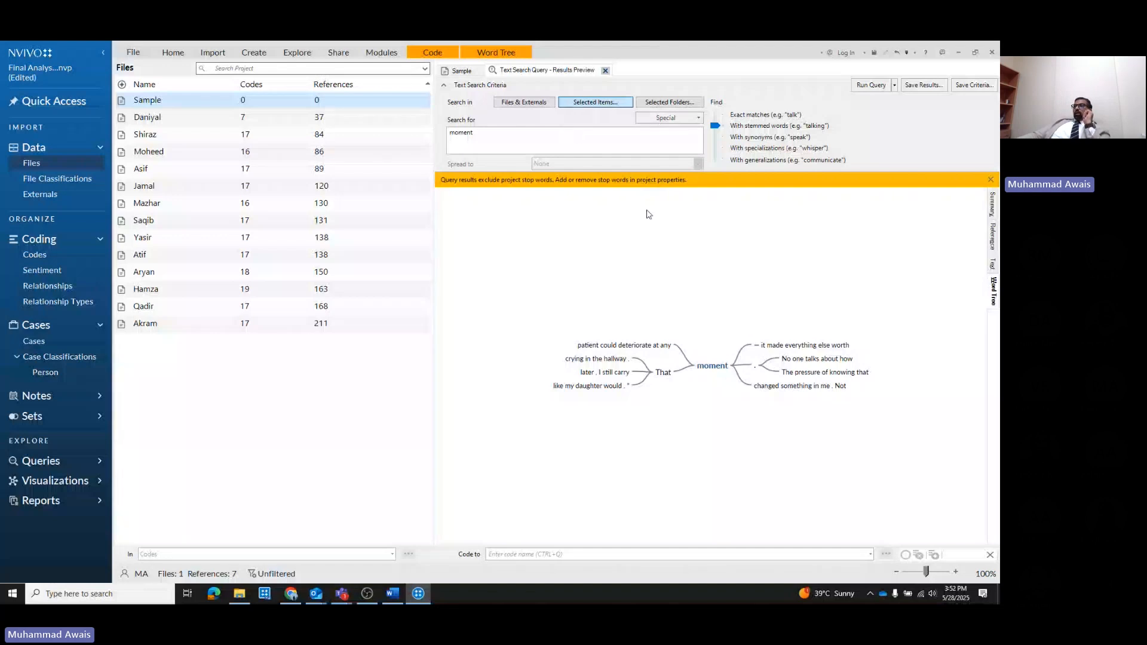
{"action": "mouse_move", "coordinate": [709, 370]}
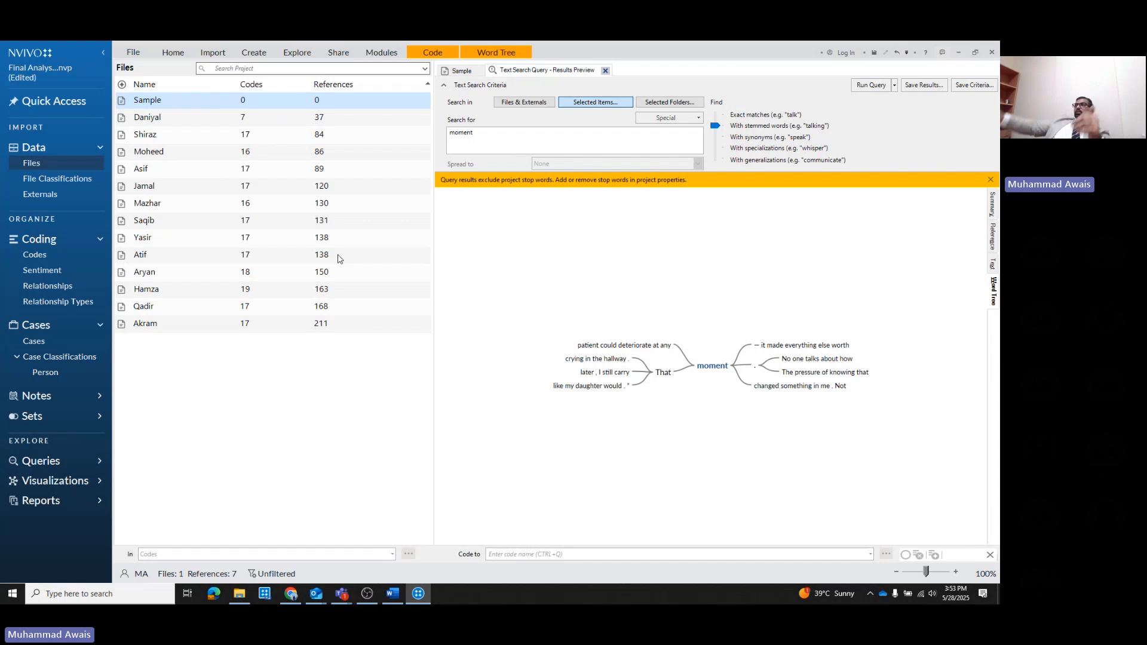
Close the text search results and the Sample document
{"action": "left_click", "coordinate": [605, 70]}
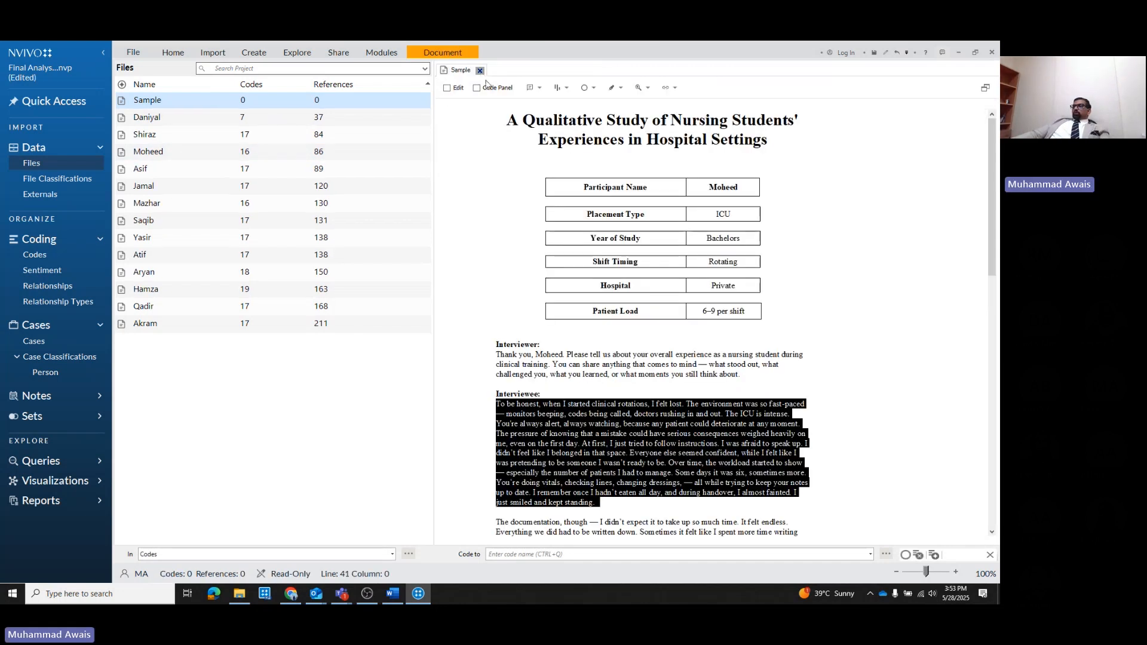
{"action": "left_click", "coordinate": [596, 206]}
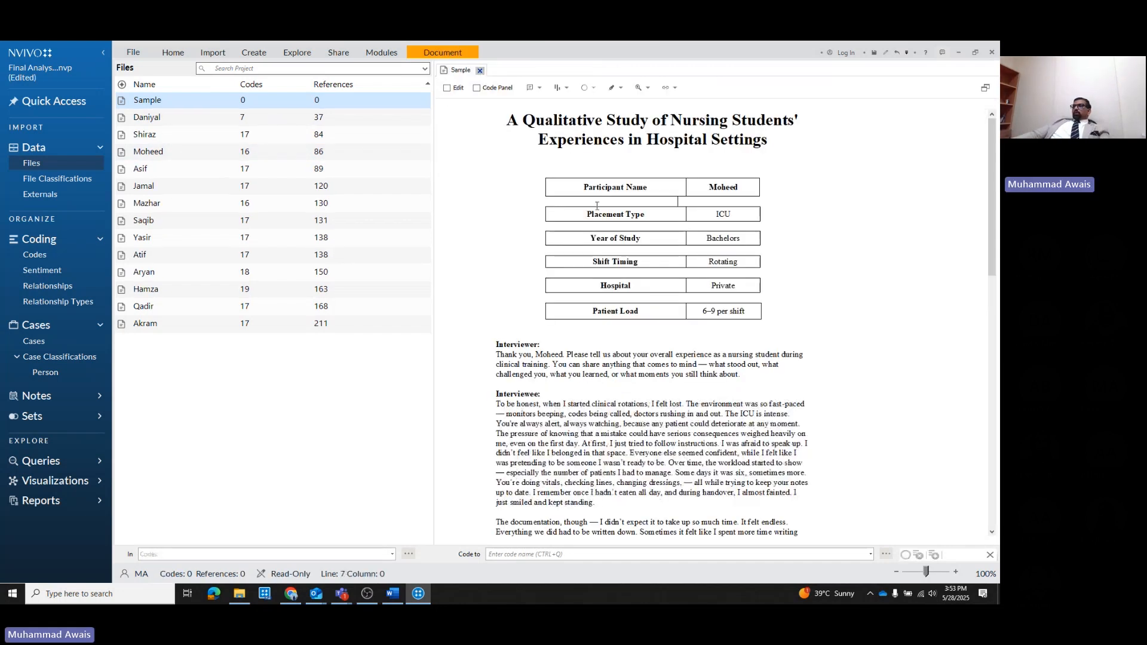
{"action": "left_click", "coordinate": [480, 70]}
Start a Matrix Coding query and add all items of the Codes folder as its rows
{"action": "left_click", "coordinate": [297, 52]}
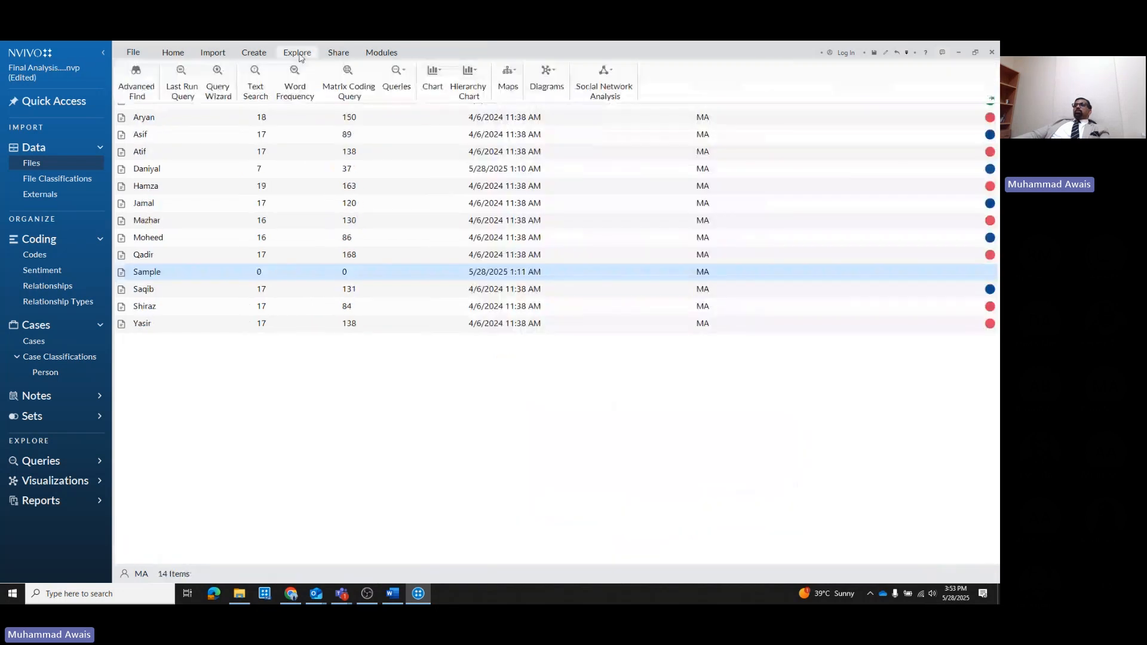
{"action": "left_click", "coordinate": [350, 74]}
{"action": "left_click", "coordinate": [357, 80]}
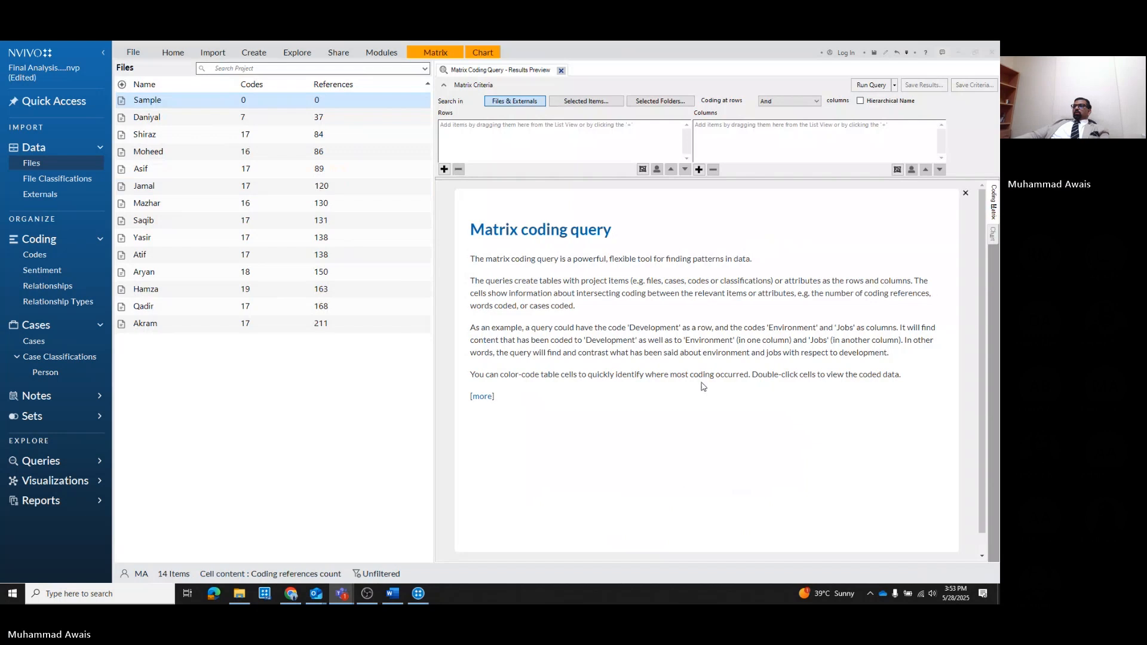
{"action": "left_click", "coordinate": [443, 170]}
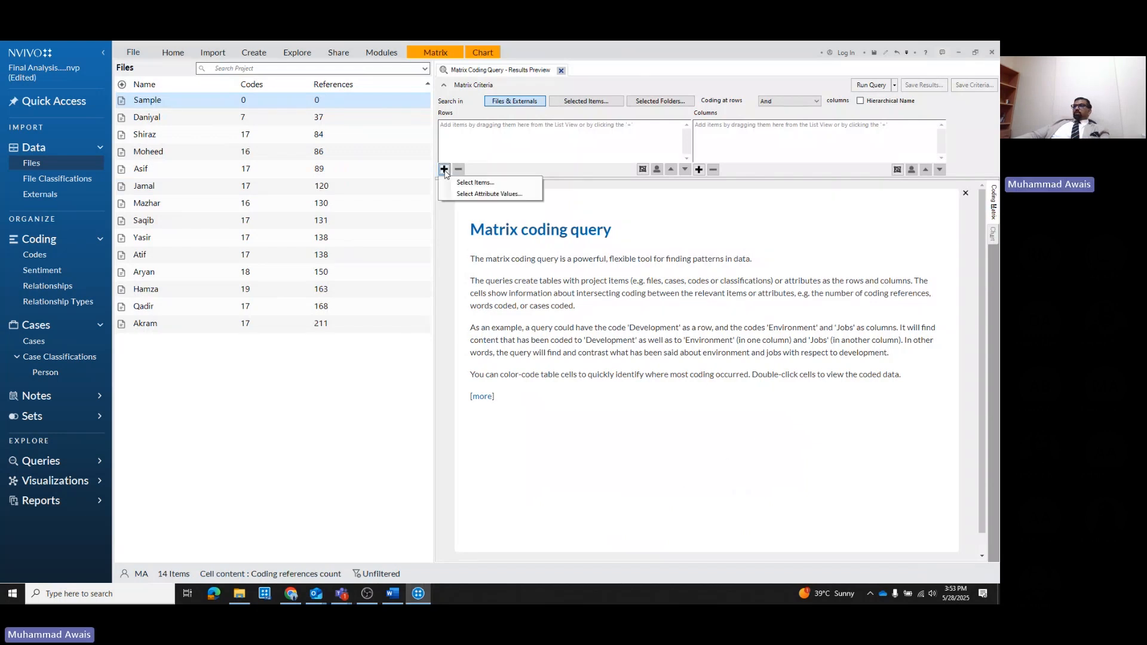
{"action": "left_click", "coordinate": [462, 182]}
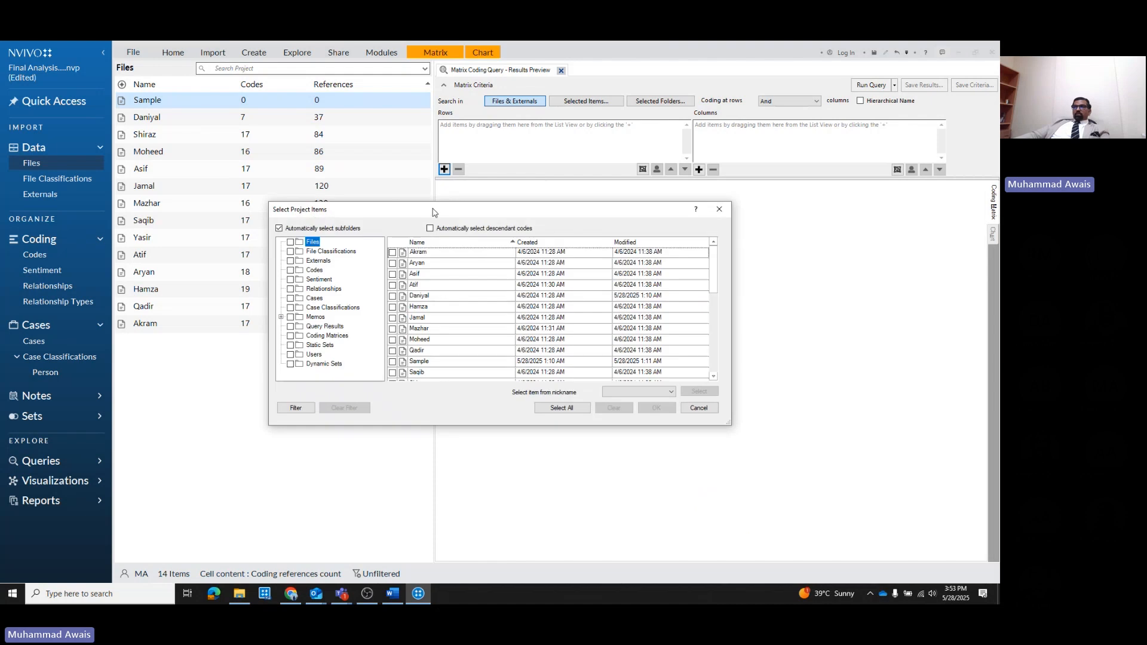
{"action": "left_click", "coordinate": [395, 272]}
{"action": "left_click", "coordinate": [371, 271]}
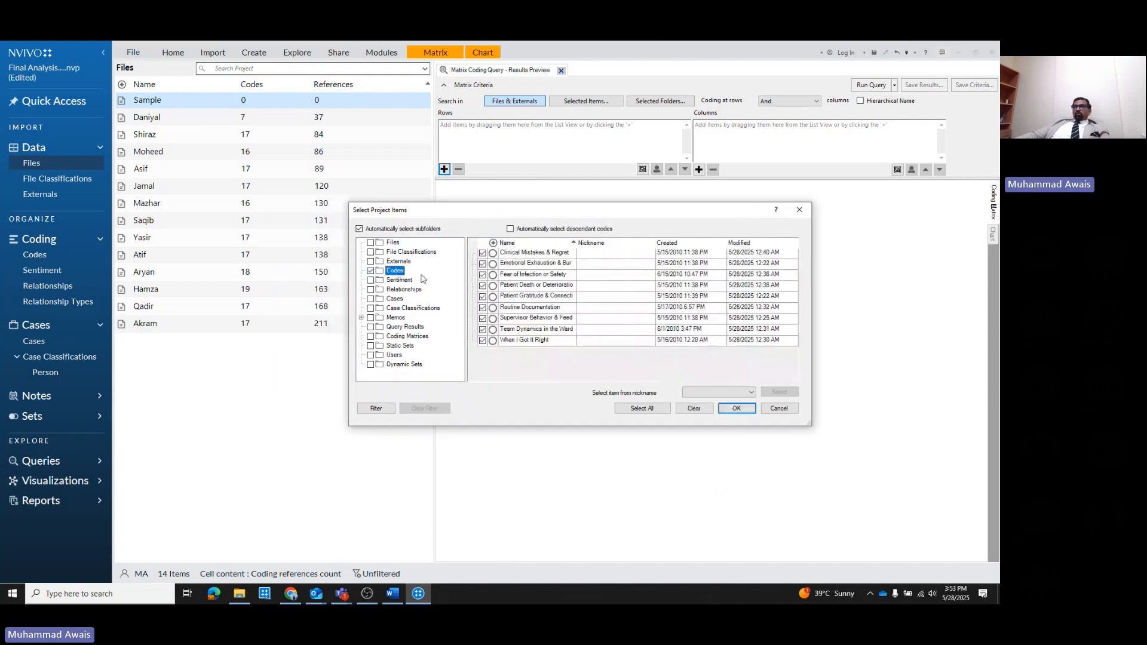
{"action": "left_click", "coordinate": [756, 412]}
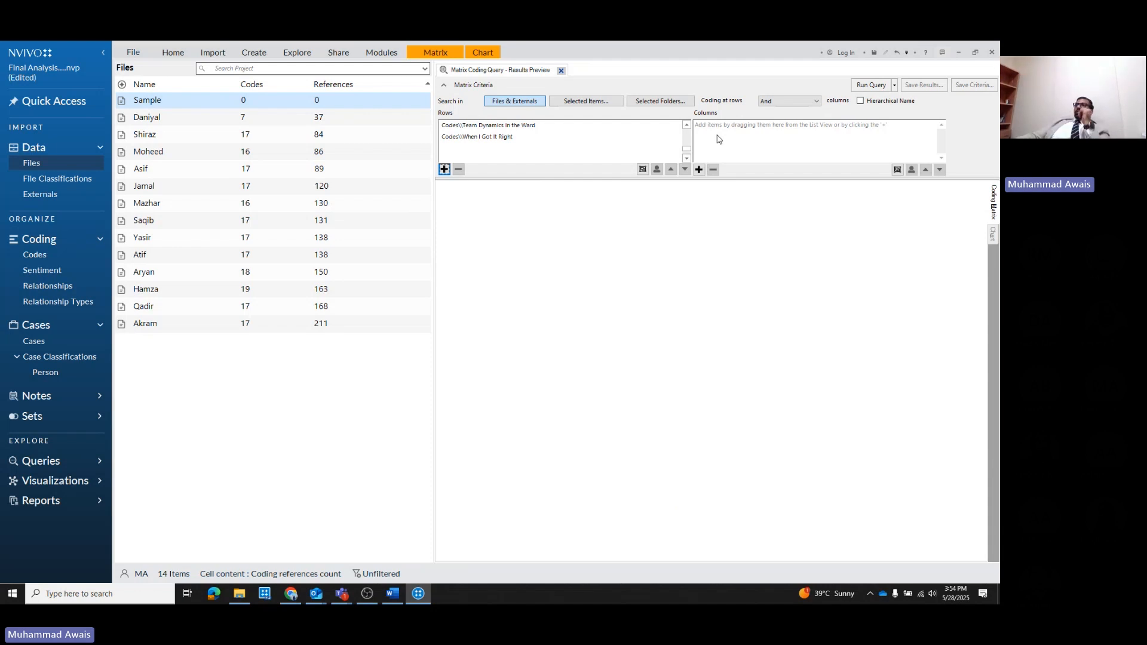
Add the Person attribute value Placement Type equals ICU as a column of the matrix coding query
{"action": "left_click", "coordinate": [698, 169]}
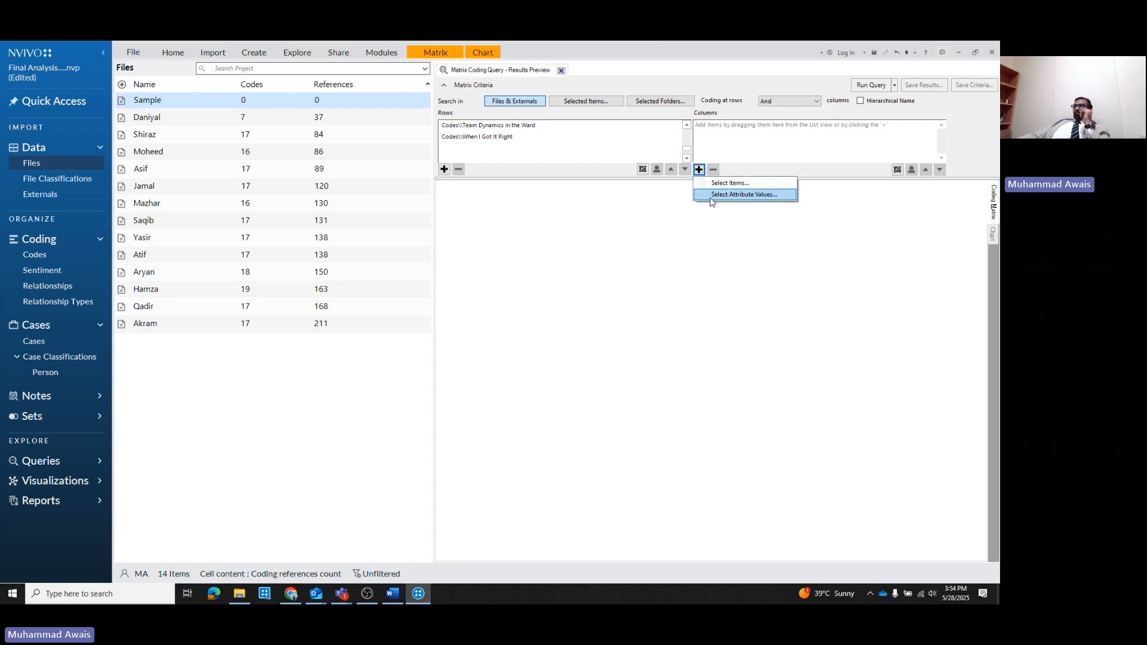
{"action": "left_click", "coordinate": [710, 198]}
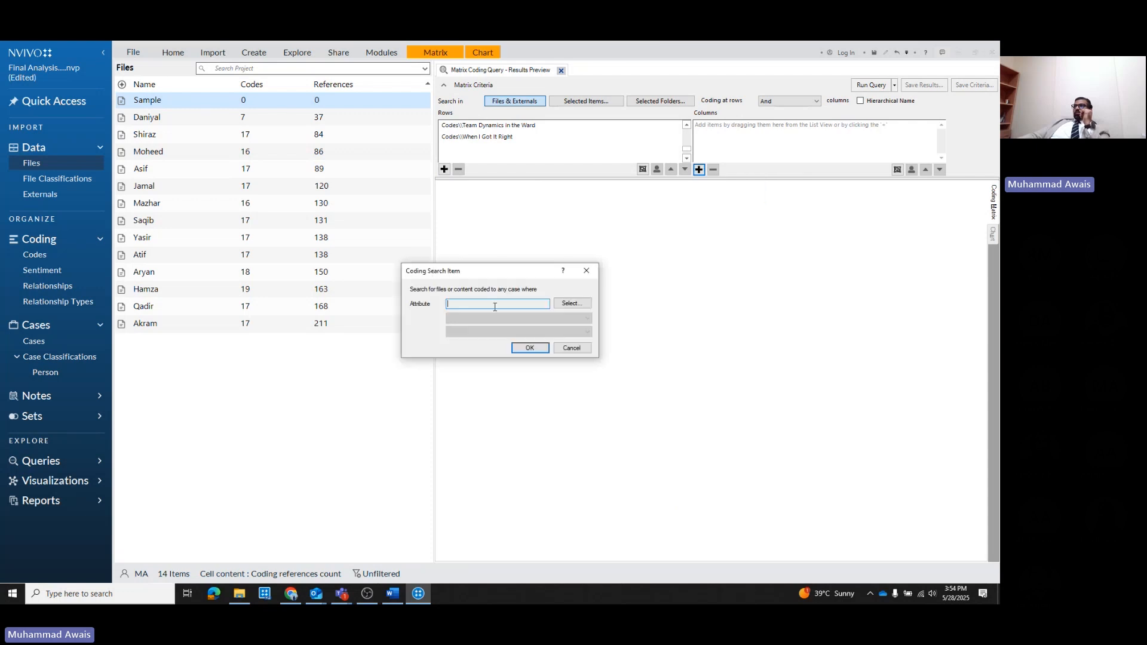
{"action": "left_click", "coordinate": [572, 304]}
{"action": "left_click_drag", "start_coordinate": [377, 215], "coordinate": [547, 205]}
{"action": "left_click", "coordinate": [495, 230]}
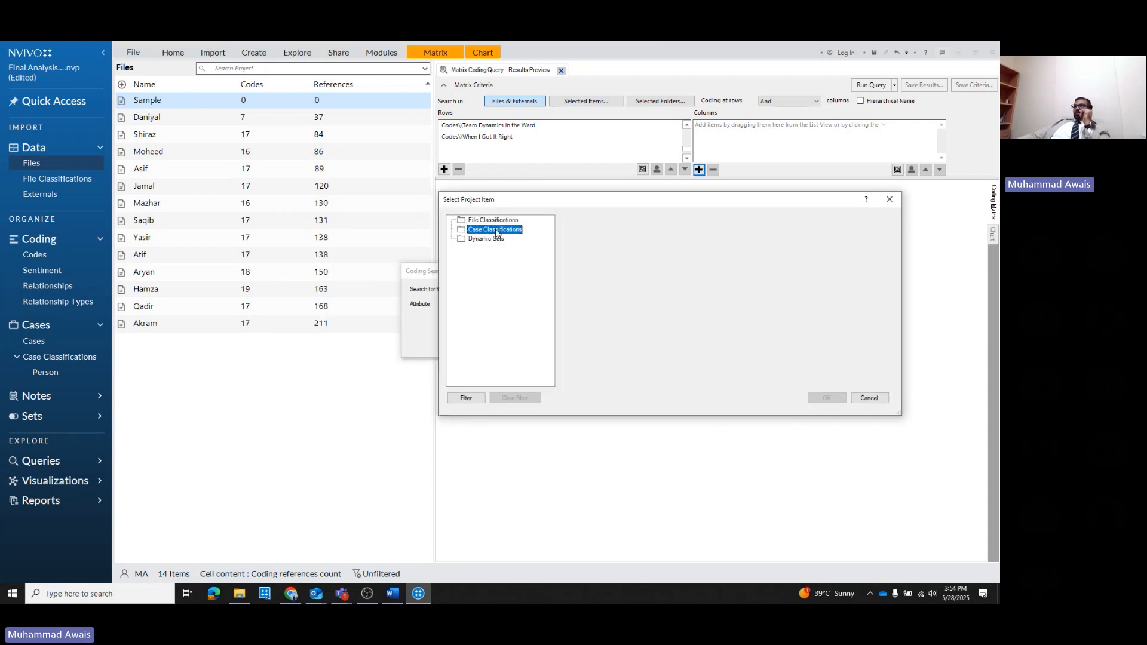
{"action": "left_click", "coordinate": [563, 231]}
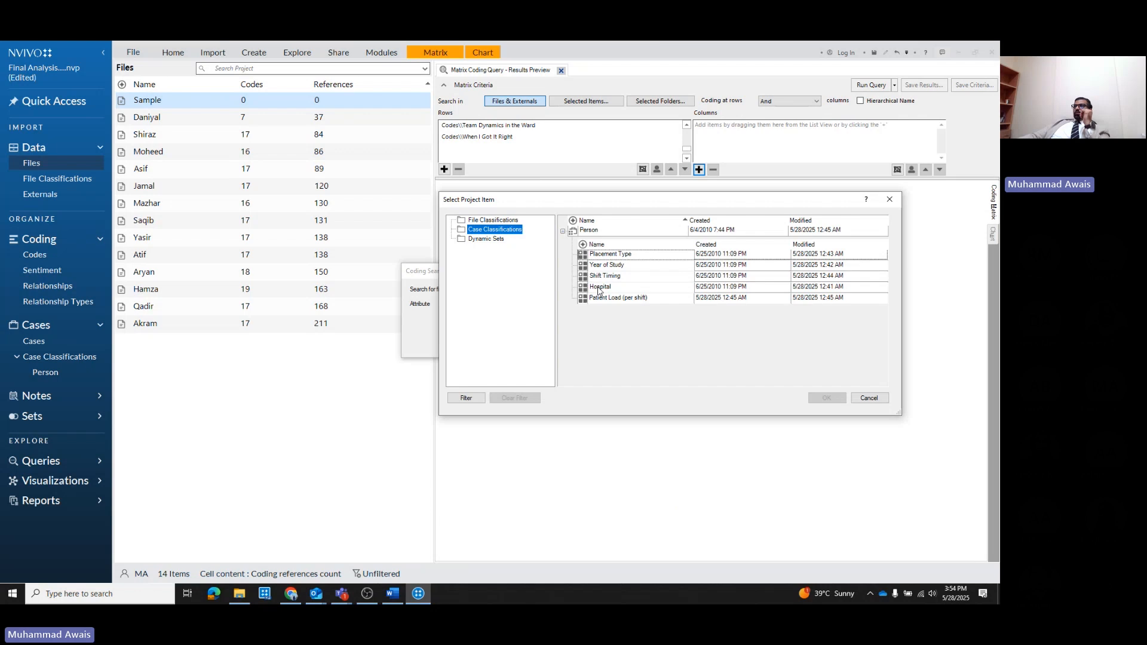
{"action": "left_click", "coordinate": [600, 286]}
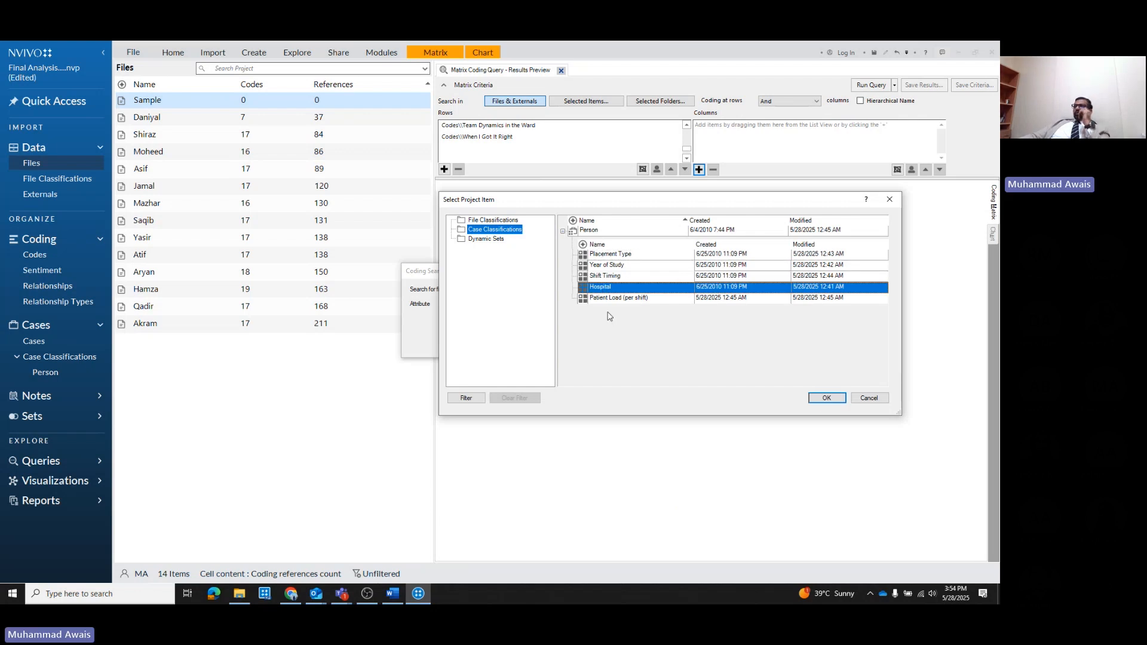
{"action": "left_click", "coordinate": [607, 258]}
{"action": "left_click", "coordinate": [826, 397]}
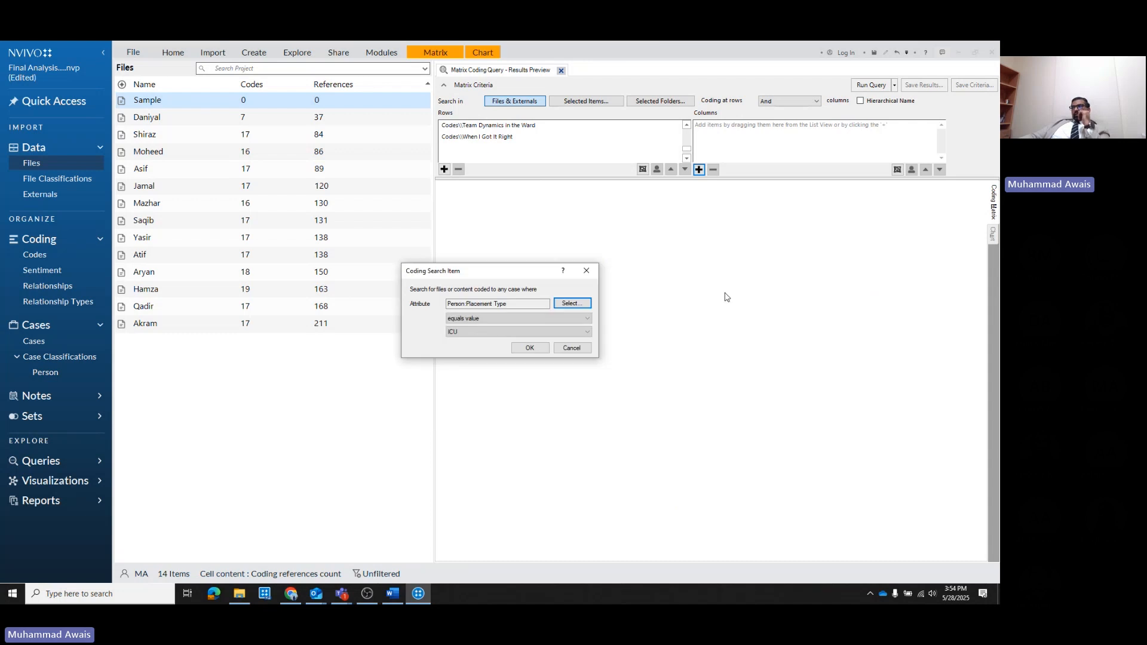
{"action": "left_click", "coordinate": [477, 332]}
{"action": "left_click", "coordinate": [481, 334]}
{"action": "left_click", "coordinate": [526, 347]}
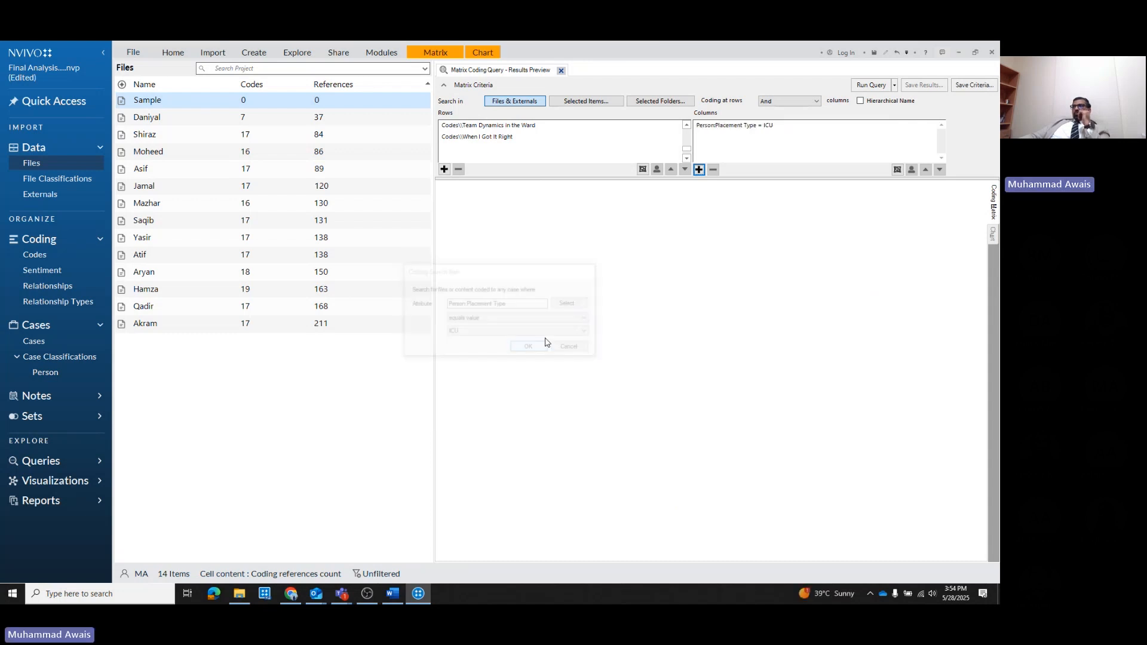
Add a second matrix column for the Person attribute Placement Type with the value Medical Ward
{"action": "left_click", "coordinate": [699, 169]}
{"action": "left_click", "coordinate": [709, 194]}
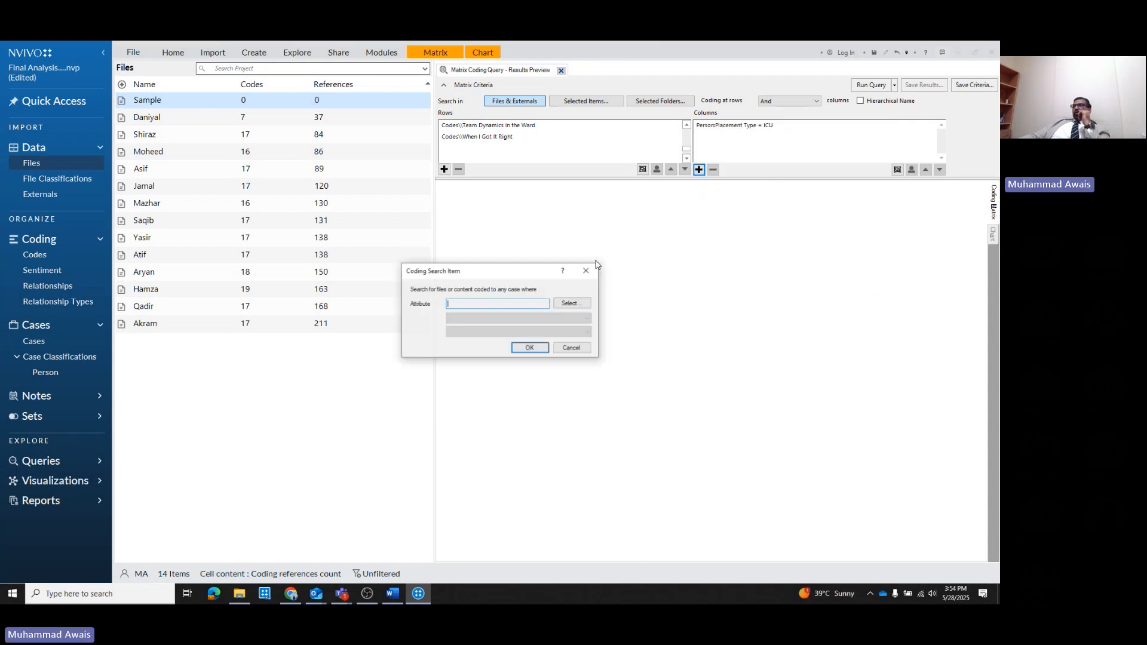
{"action": "left_click", "coordinate": [573, 307]}
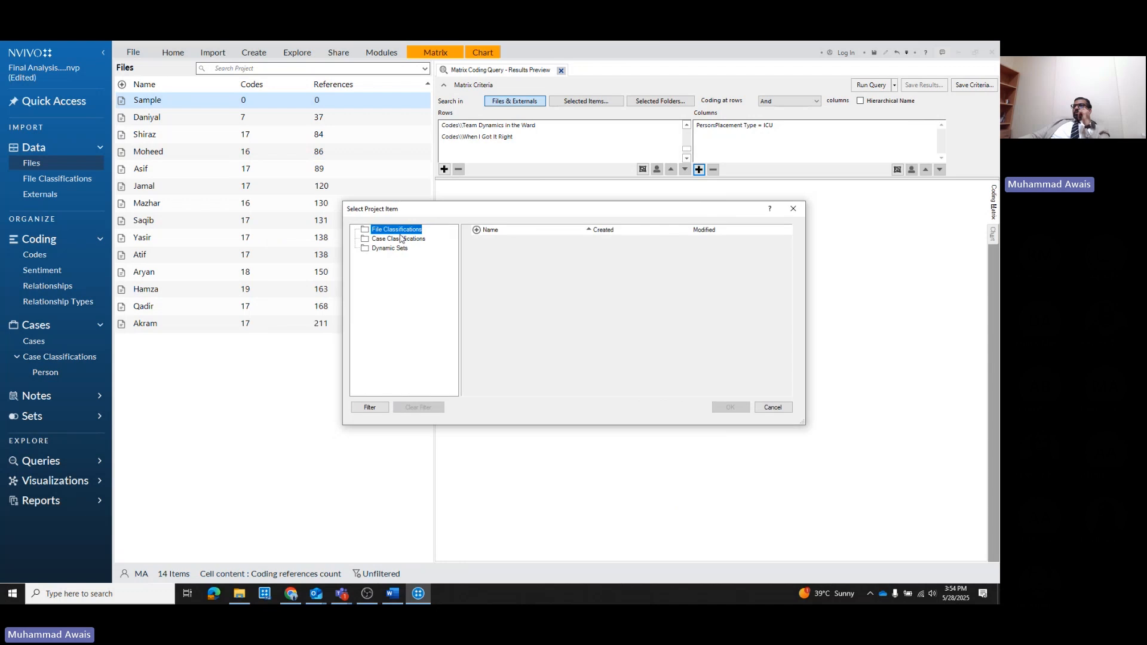
{"action": "left_click", "coordinate": [399, 239]}
{"action": "left_click", "coordinate": [492, 239]}
{"action": "left_click", "coordinate": [467, 240]}
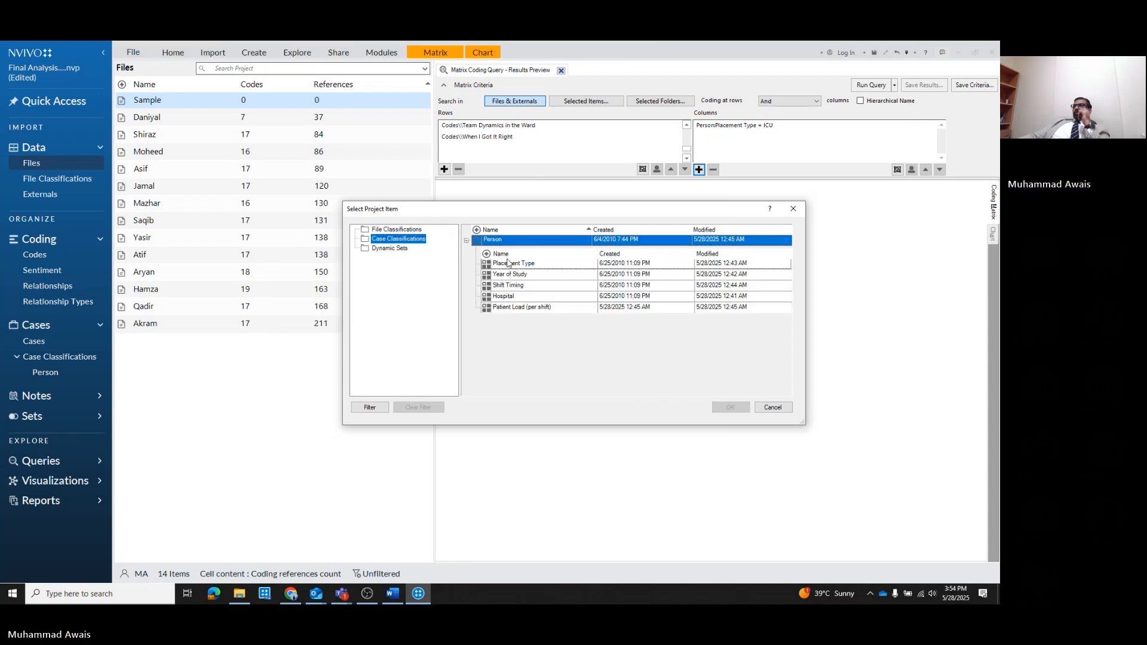
{"action": "left_click", "coordinate": [508, 266]}
{"action": "left_click", "coordinate": [730, 407]}
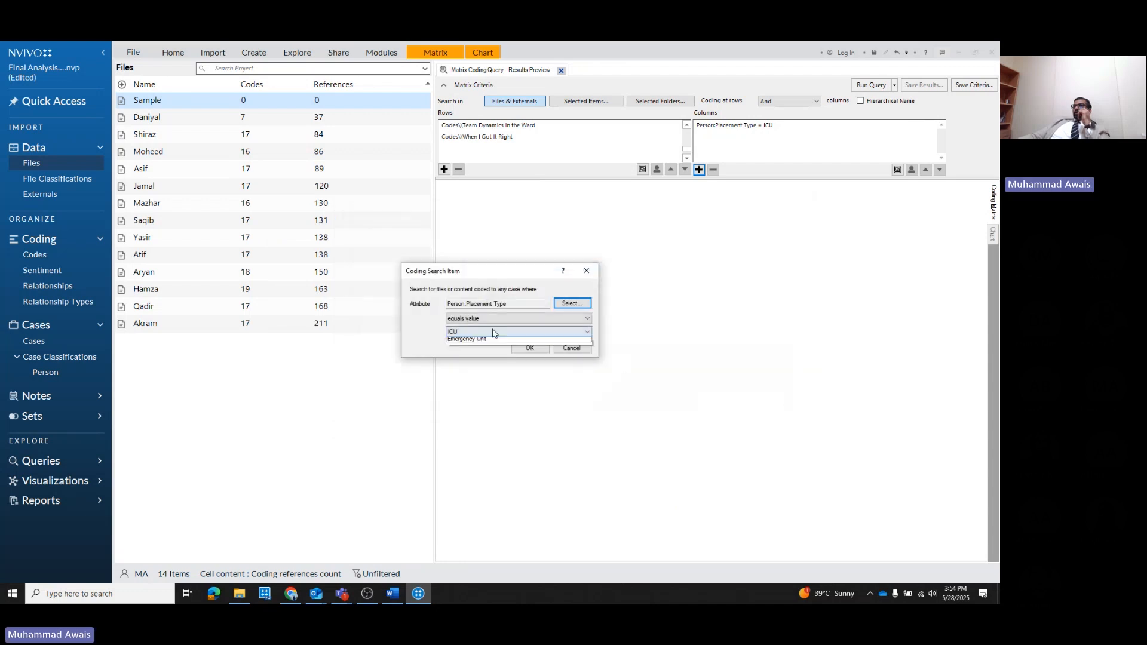
{"action": "left_click", "coordinate": [468, 332]}
{"action": "left_click", "coordinate": [466, 349]}
{"action": "left_click", "coordinate": [531, 351]}
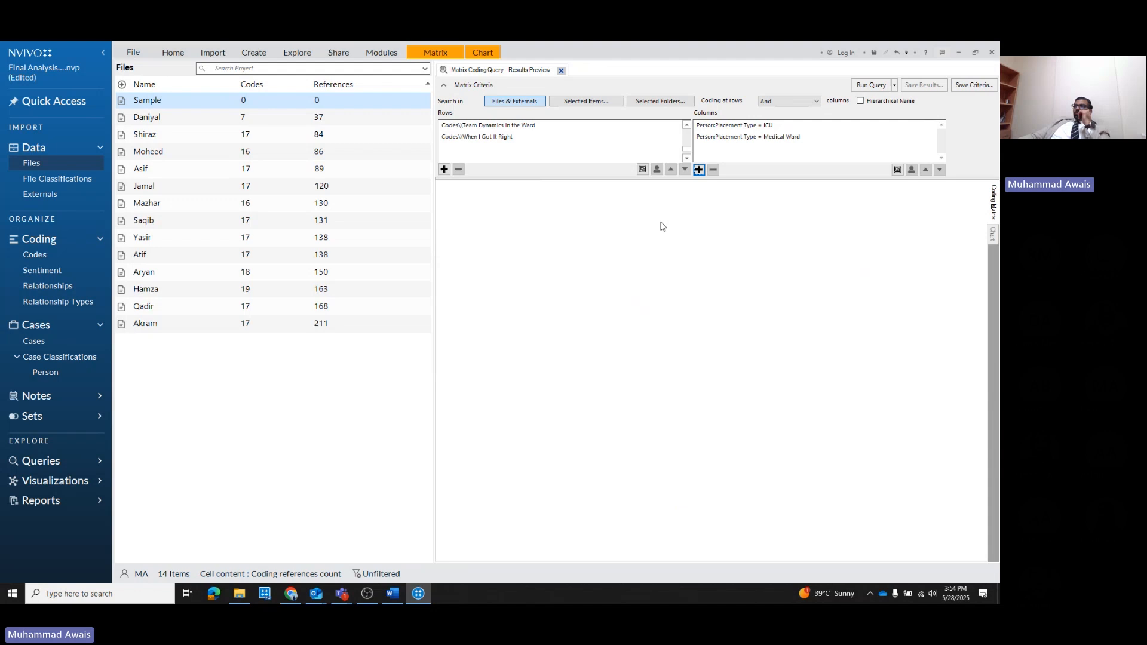
Add a third matrix column for the Person attribute Placement Type with the value Surgical Unit
{"action": "left_click", "coordinate": [699, 170]}
{"action": "left_click", "coordinate": [707, 198]}
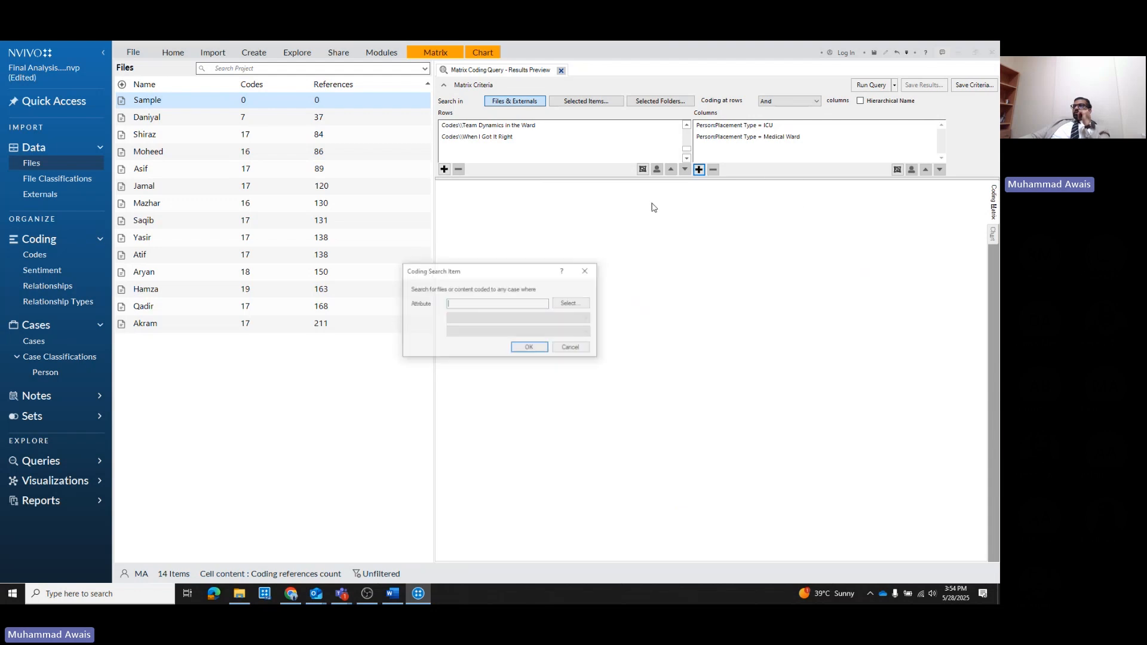
{"action": "left_click", "coordinate": [568, 302]}
{"action": "left_click", "coordinate": [345, 241]}
{"action": "left_click", "coordinate": [393, 242]}
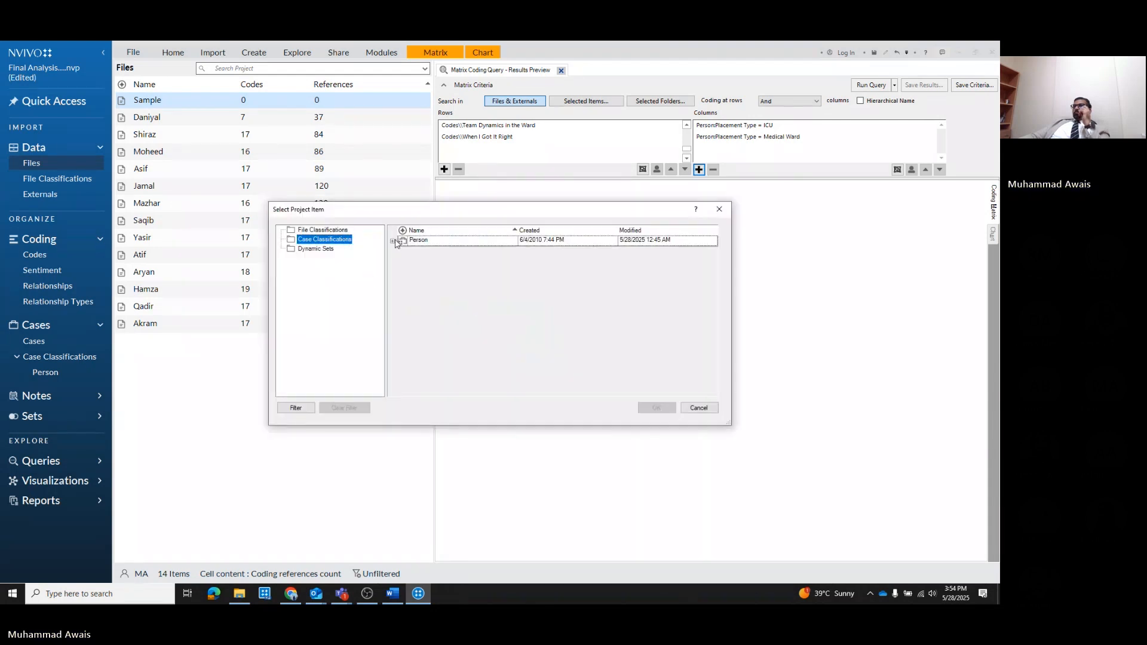
{"action": "left_click", "coordinate": [444, 265]}
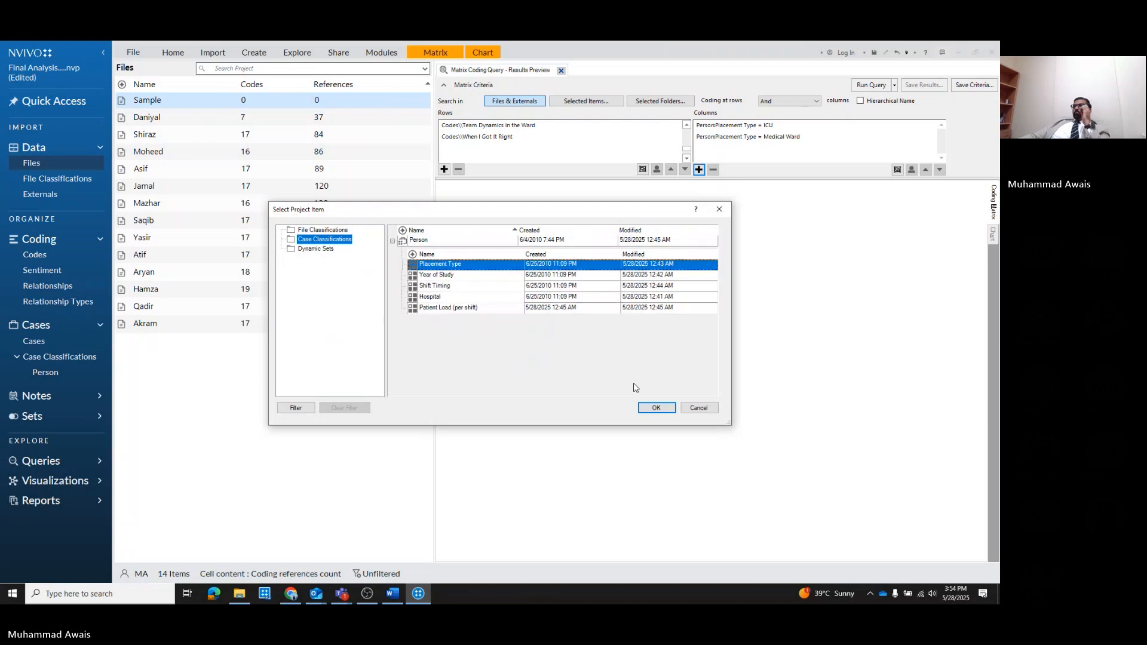
{"action": "left_click", "coordinate": [656, 408]}
{"action": "left_click", "coordinate": [472, 332]}
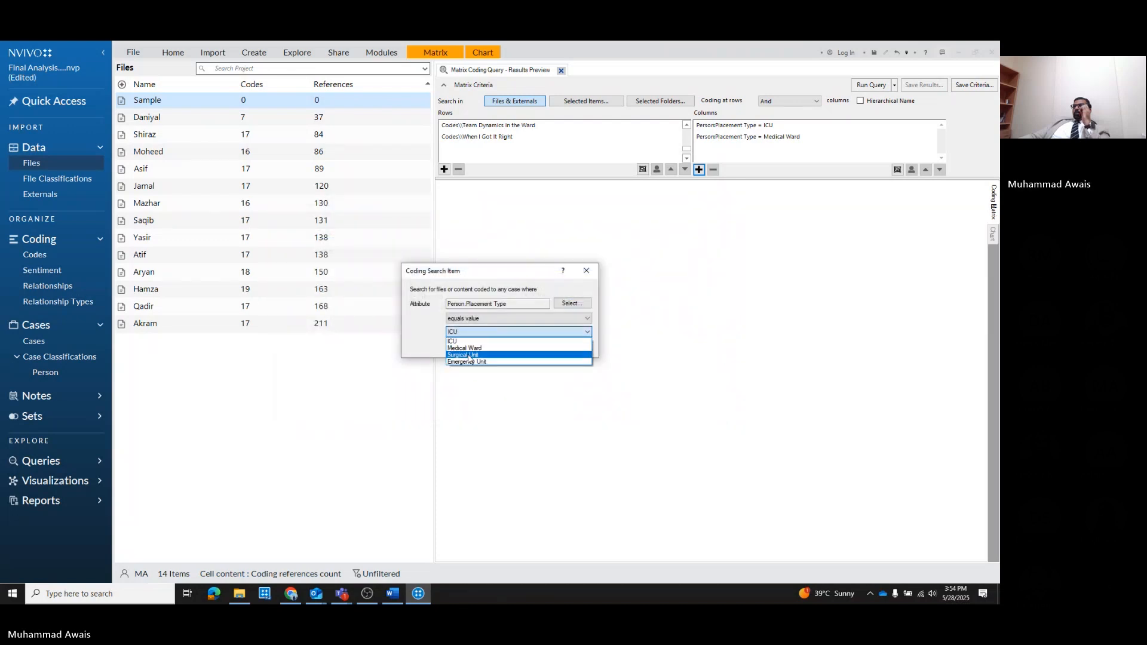
{"action": "left_click", "coordinate": [469, 355]}
{"action": "left_click", "coordinate": [529, 348]}
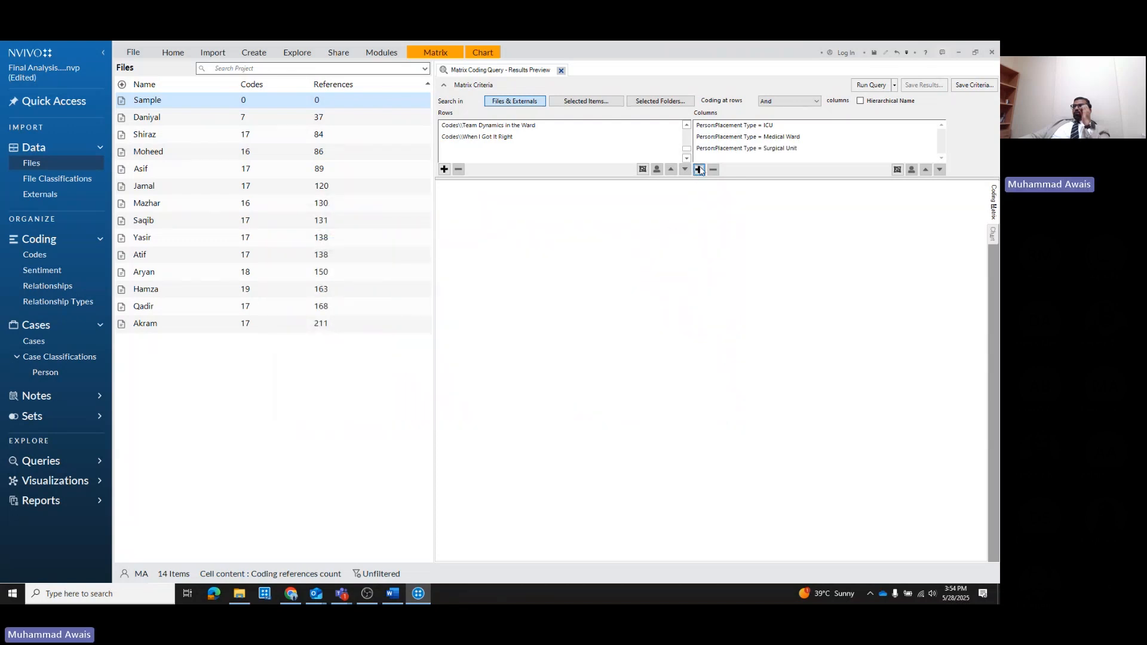
Add a fourth matrix column for the Person attribute Placement Type with the value Emergency Unit
{"action": "left_click", "coordinate": [699, 169]}
{"action": "left_click", "coordinate": [702, 195]}
{"action": "left_click", "coordinate": [563, 302]}
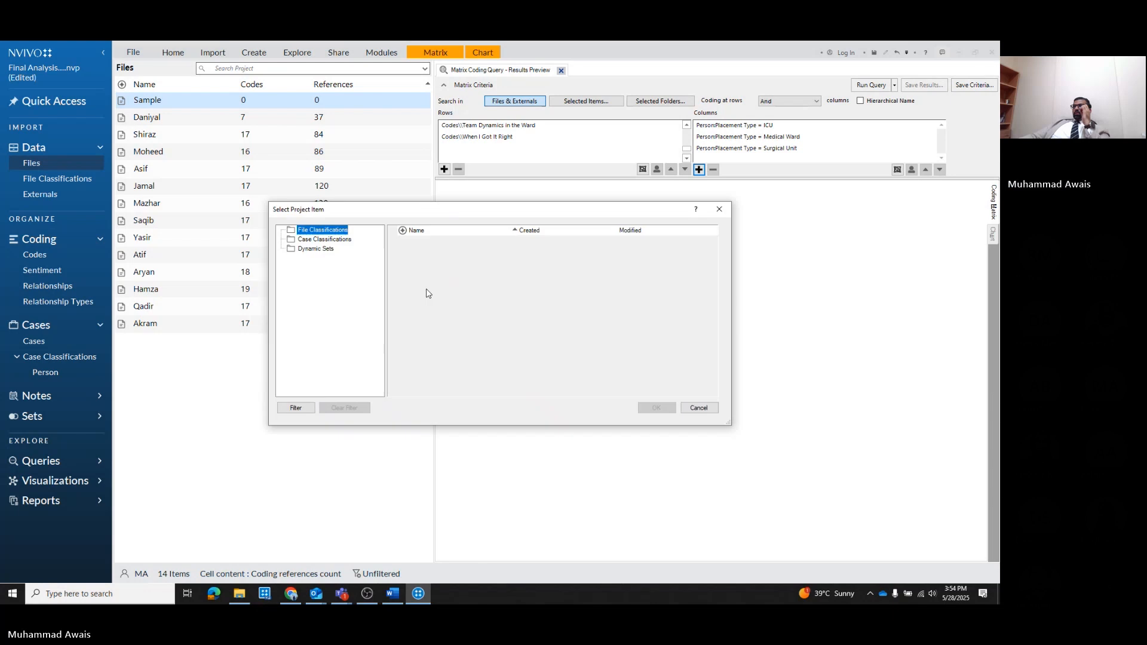
{"action": "left_click_drag", "start_coordinate": [420, 219], "coordinate": [489, 219]}
{"action": "left_click", "coordinate": [412, 239]}
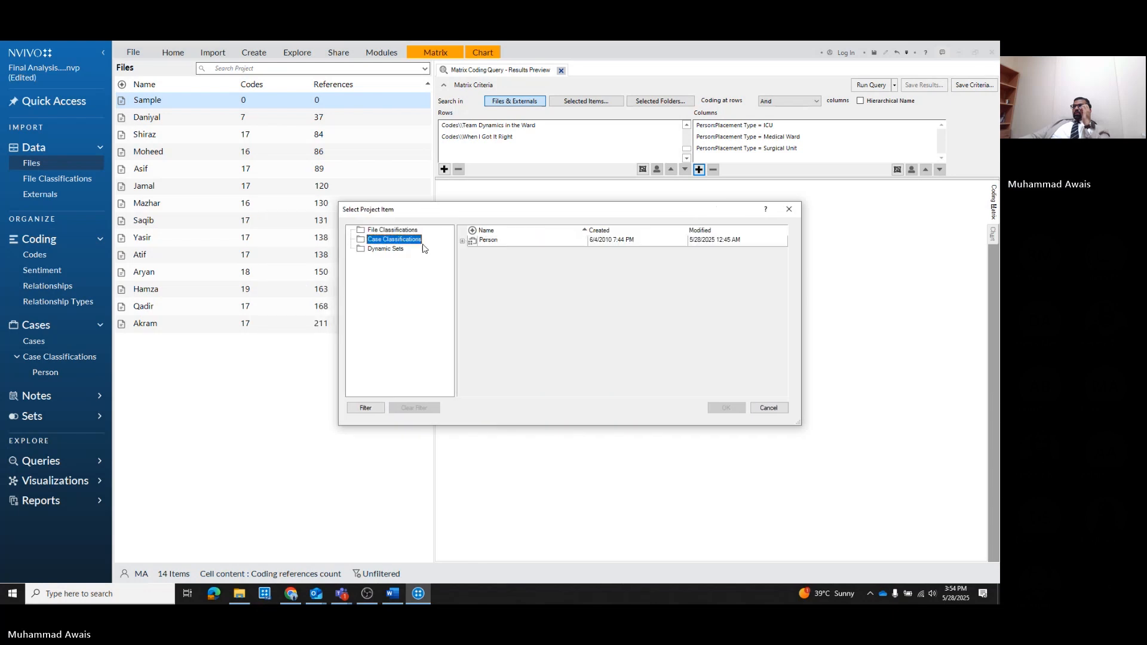
{"action": "left_click", "coordinate": [462, 242]}
{"action": "left_click", "coordinate": [510, 264]}
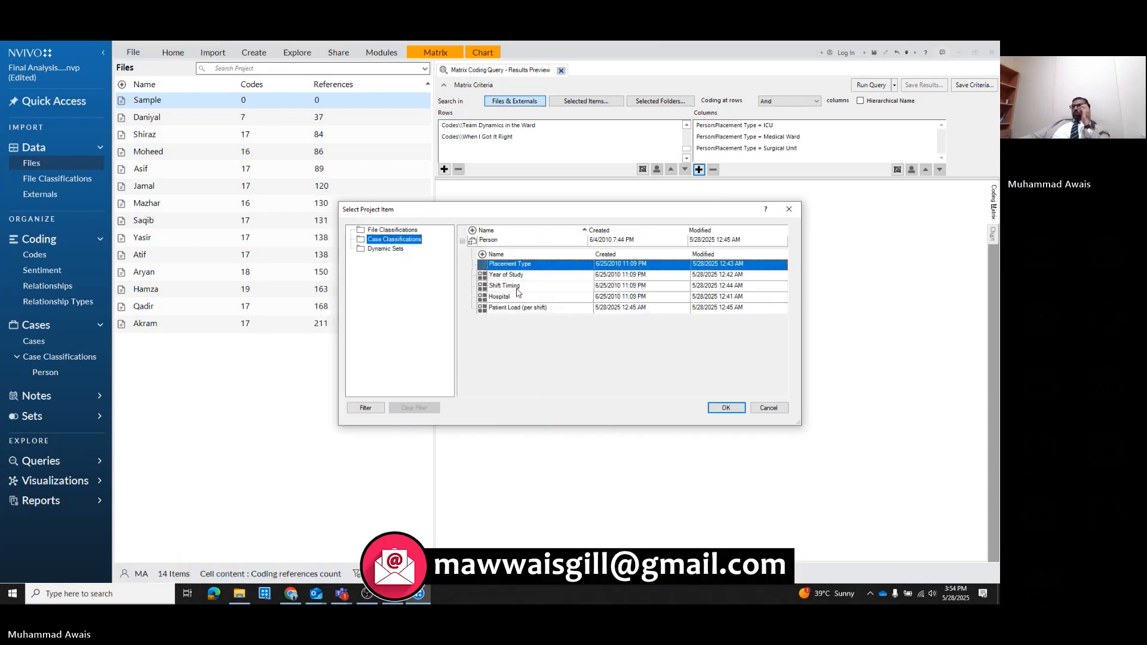
{"action": "left_click", "coordinate": [729, 412]}
{"action": "left_click", "coordinate": [478, 332]}
{"action": "left_click", "coordinate": [510, 359]}
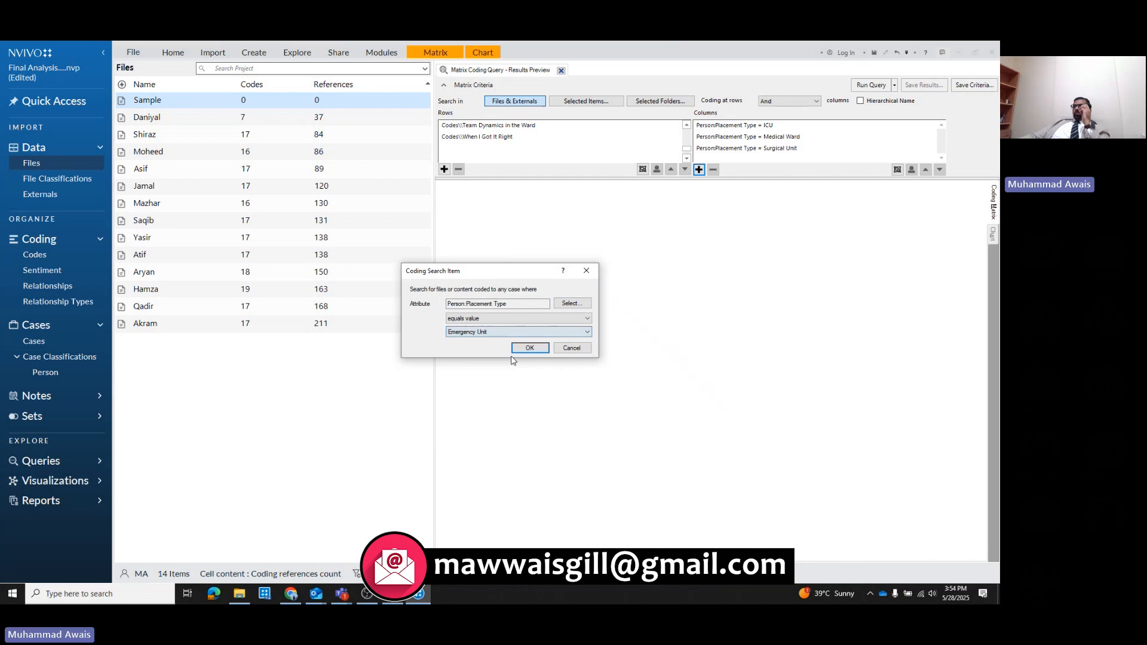
{"action": "left_click", "coordinate": [525, 348]}
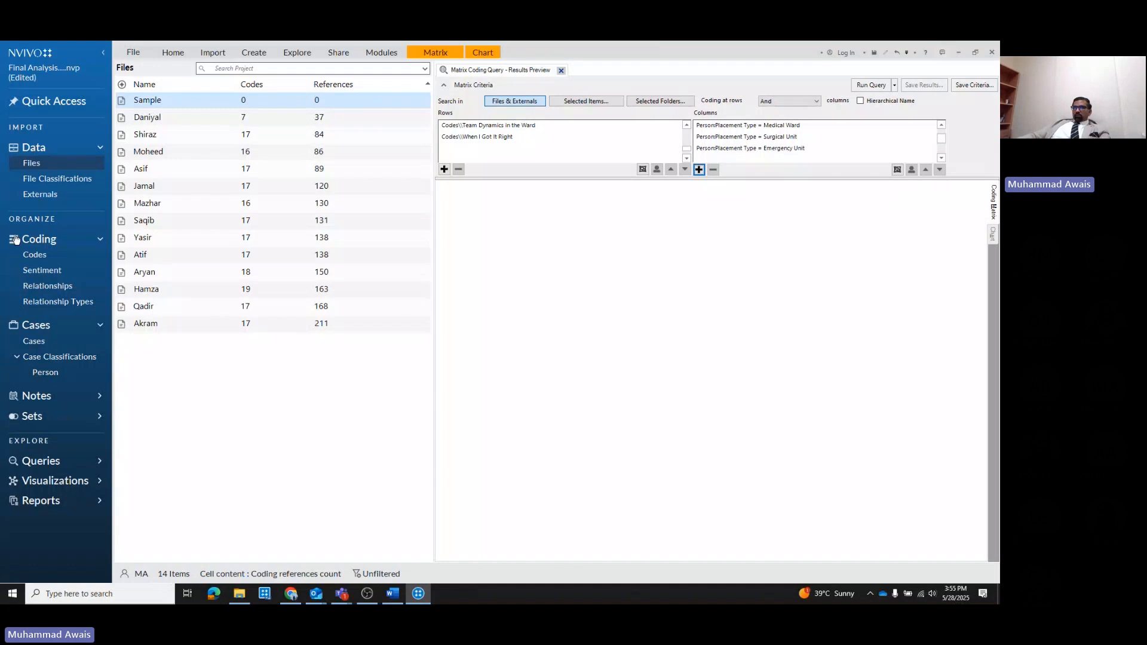
Run the matrix coding query and widen the result columns to compare Fear of Infection or Safety across placement types
{"action": "left_click", "coordinate": [862, 86]}
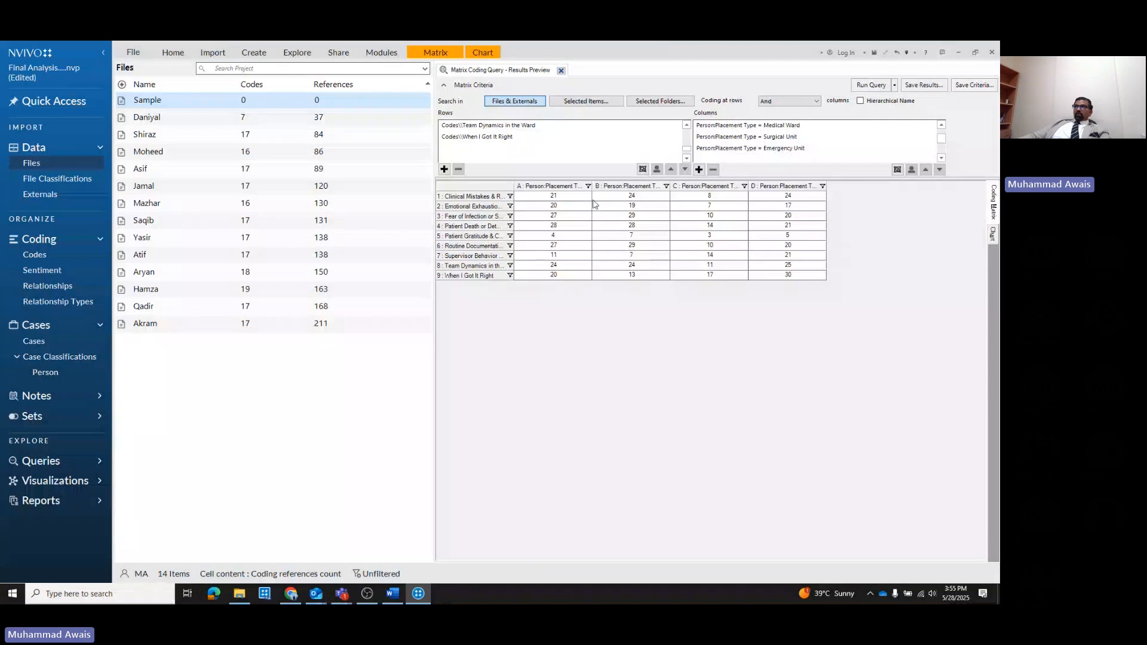
{"action": "left_click_drag", "start_coordinate": [592, 186], "coordinate": [635, 187]}
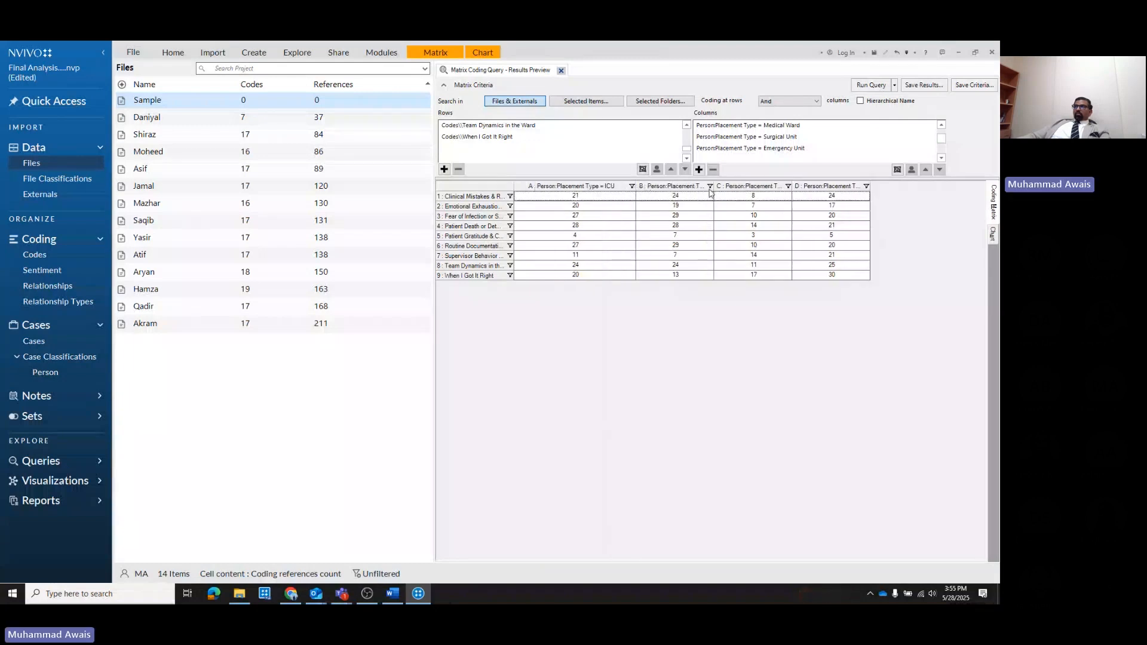
{"action": "left_click_drag", "start_coordinate": [713, 185], "coordinate": [778, 186]}
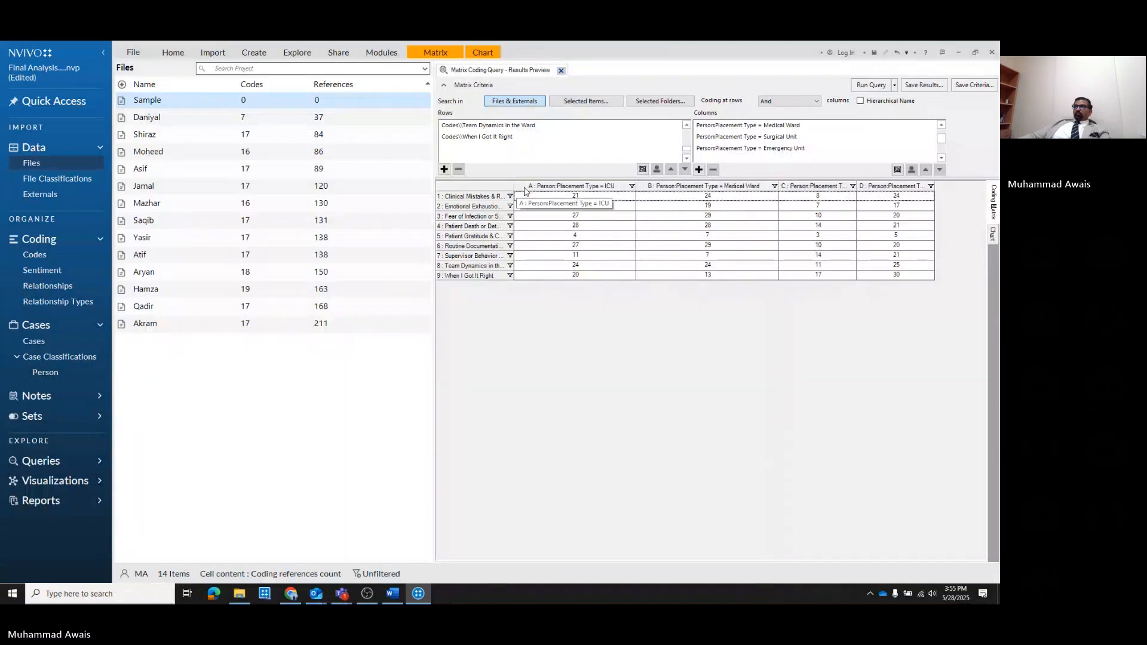
{"action": "left_click_drag", "start_coordinate": [513, 186], "coordinate": [573, 185]}
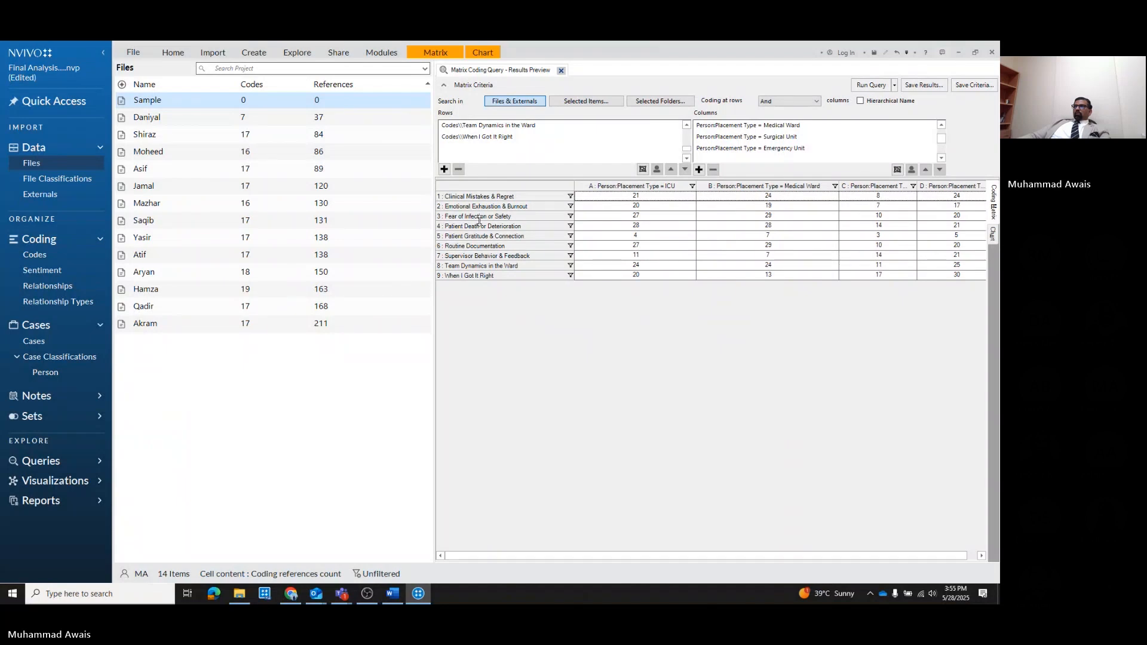
{"action": "left_click_drag", "start_coordinate": [915, 187], "coordinate": [964, 185]}
{"action": "left_click", "coordinate": [906, 216]}
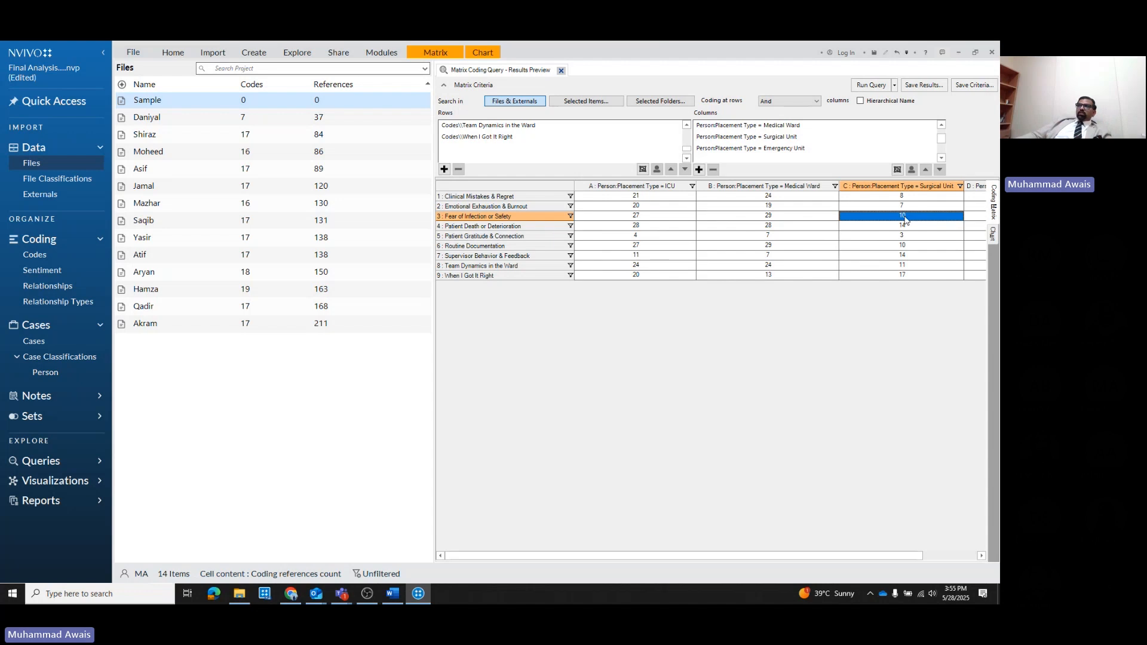
{"action": "left_click", "coordinate": [667, 218]}
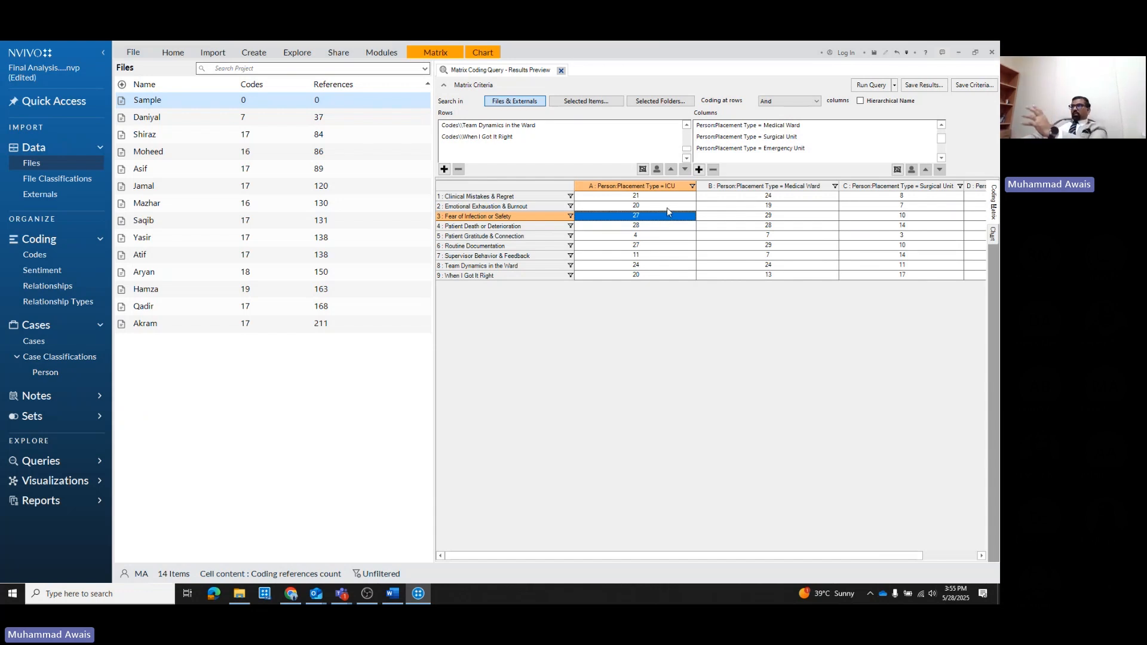
Set the matrix cell content to Words Coded and show the results as a chart
{"action": "left_click", "coordinate": [480, 53]}
{"action": "left_click", "coordinate": [439, 53]}
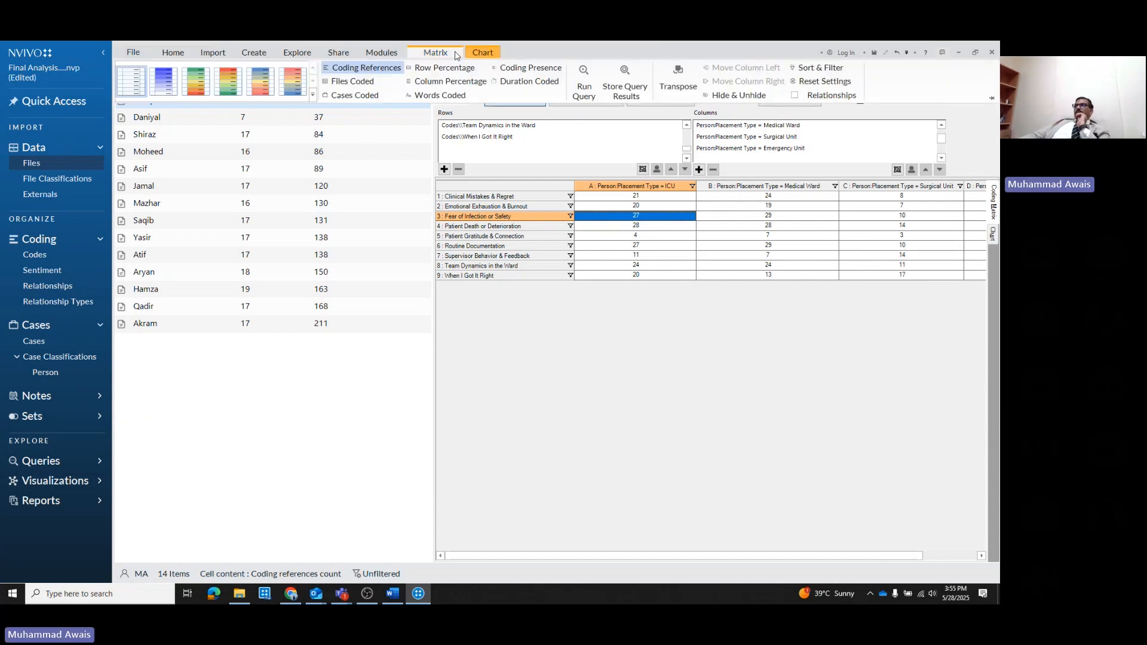
{"action": "left_click", "coordinate": [426, 95]}
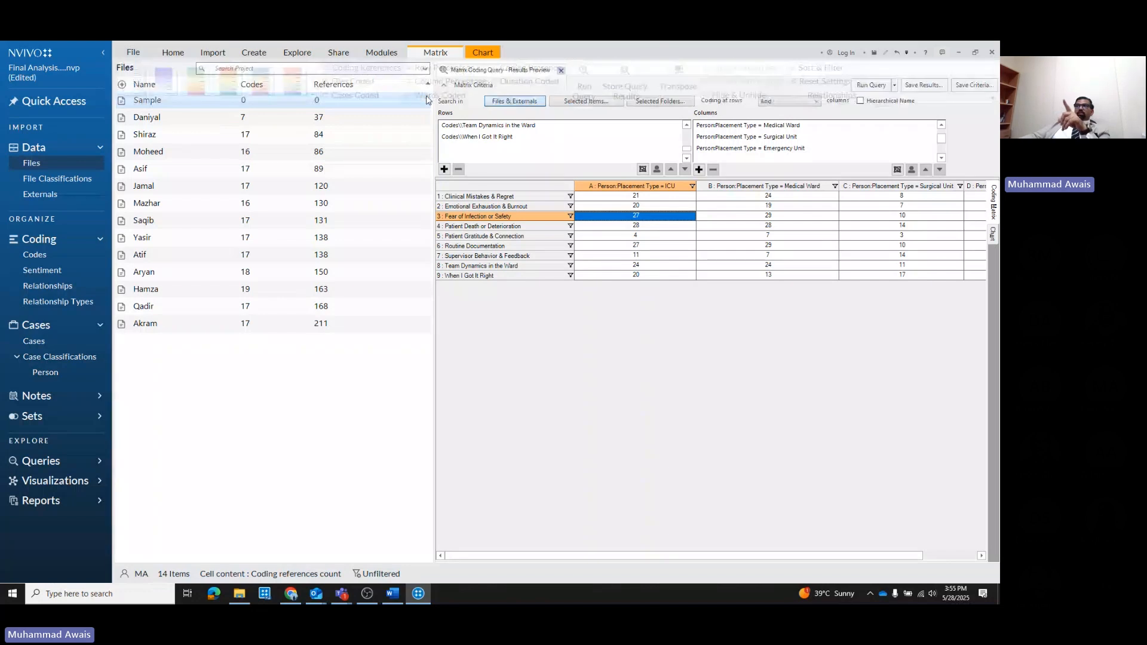
{"action": "left_click_drag", "start_coordinate": [722, 560], "coordinate": [773, 555]}
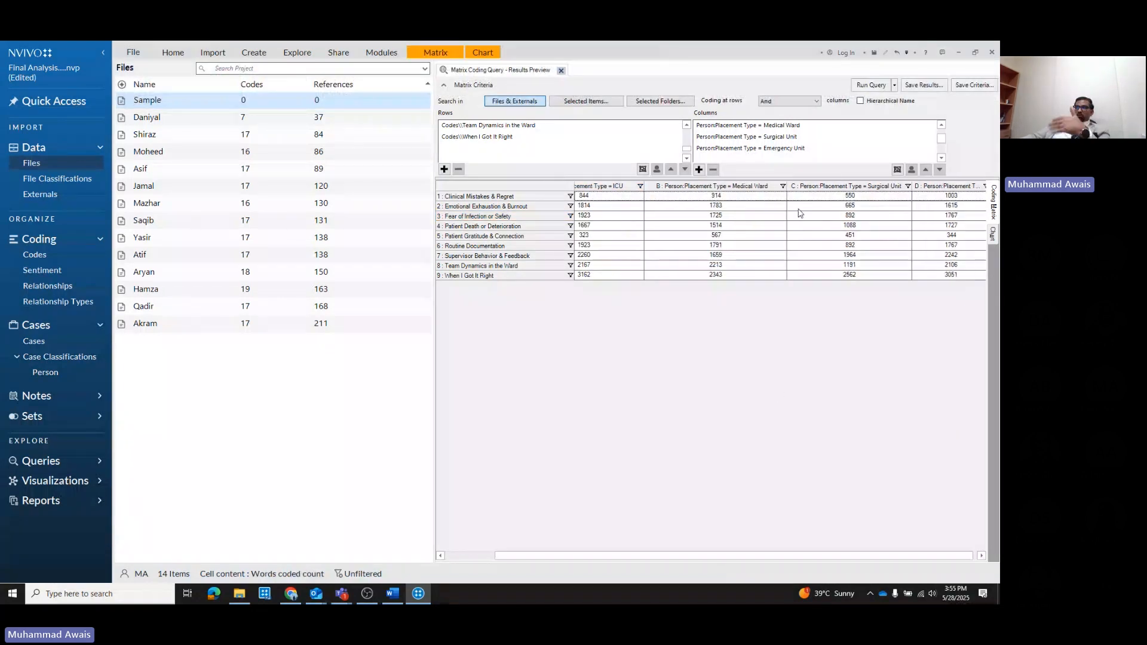
{"action": "left_click", "coordinate": [992, 237]}
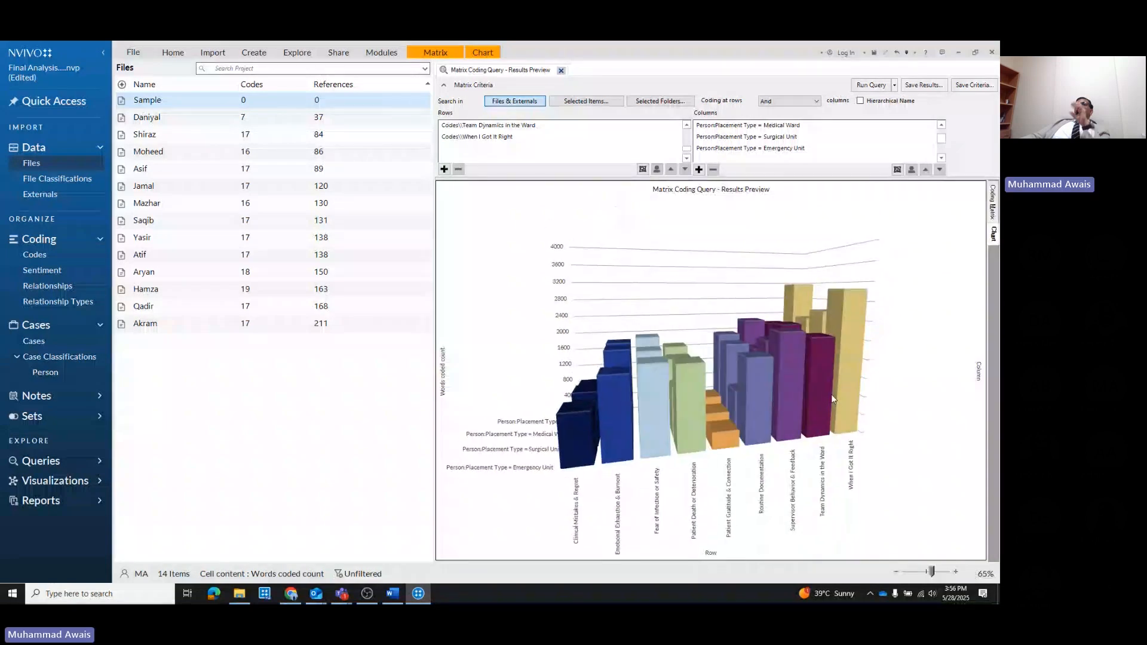
{"action": "mouse_move", "coordinate": [791, 375]}
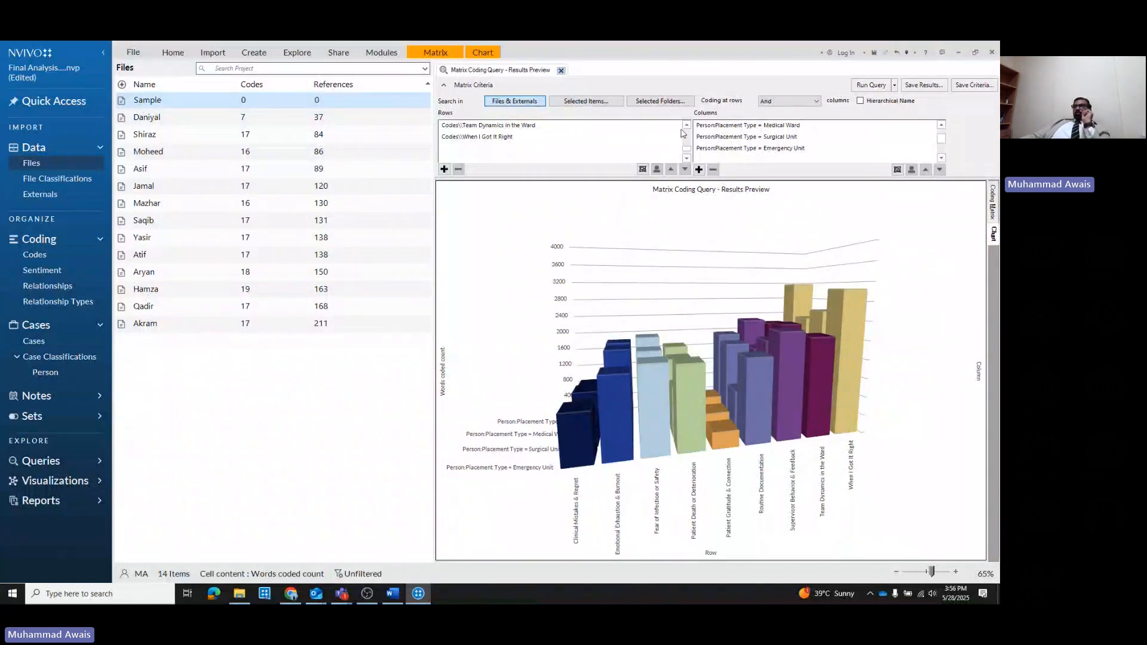
Remove all the Placement Type items from the columns of the matrix coding query
{"action": "left_click", "coordinate": [730, 151]}
{"action": "key", "text": "ctrl+a"}
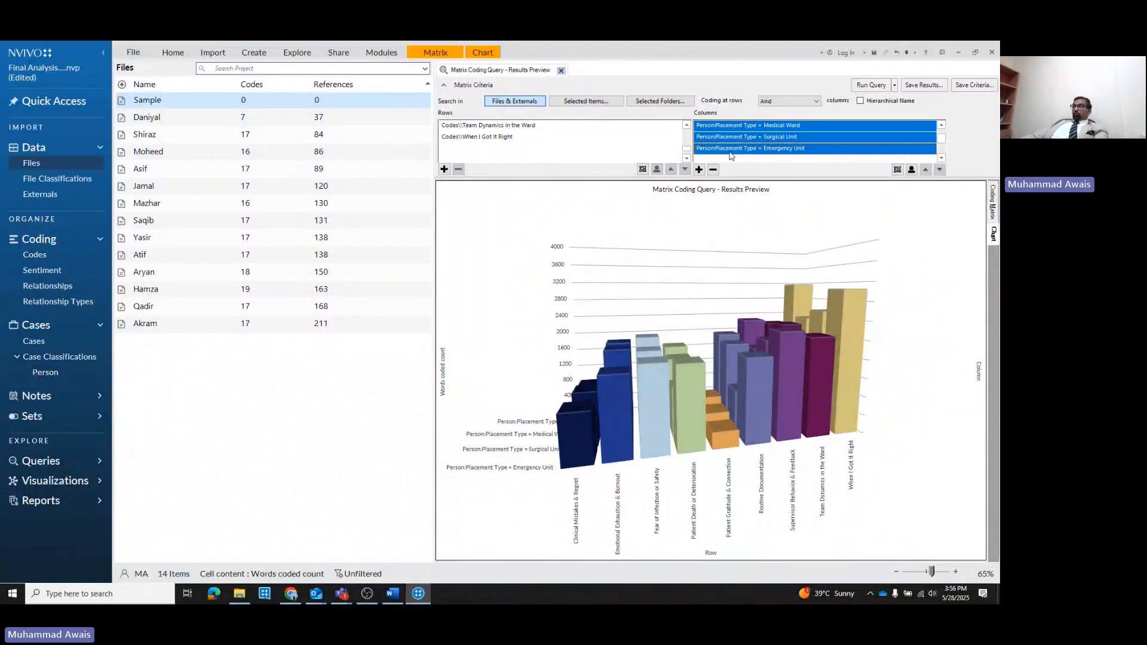
{"action": "left_click", "coordinate": [712, 170]}
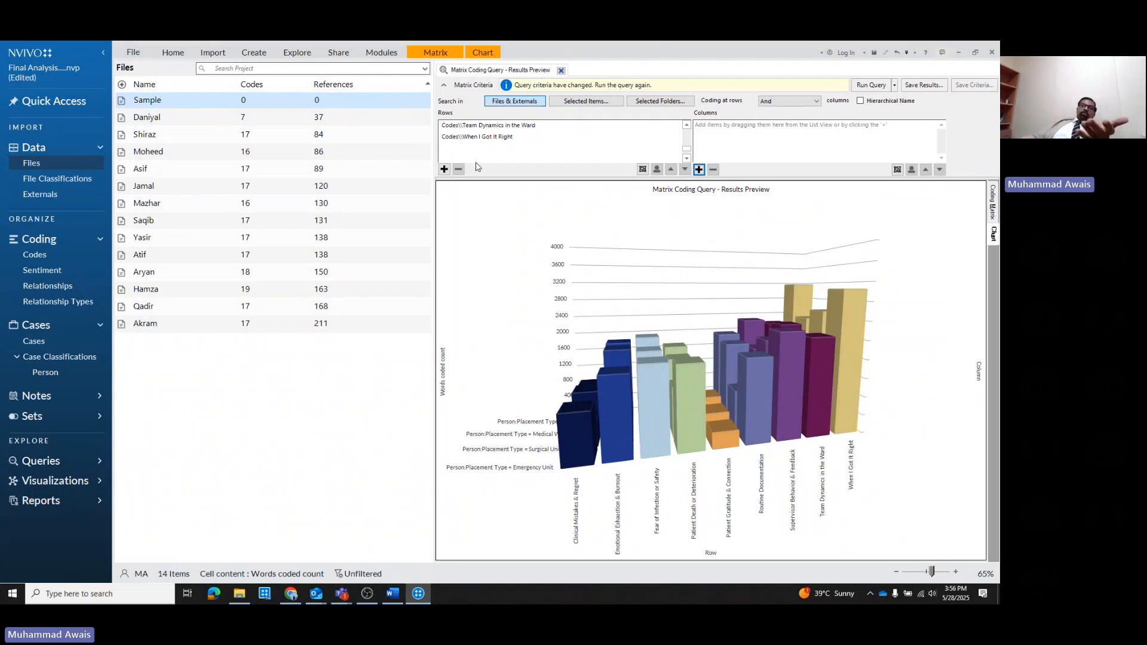
Add all Sentiment items, positive and negative with their sublevels, as columns of the matrix coding query
{"action": "left_click", "coordinate": [698, 170]}
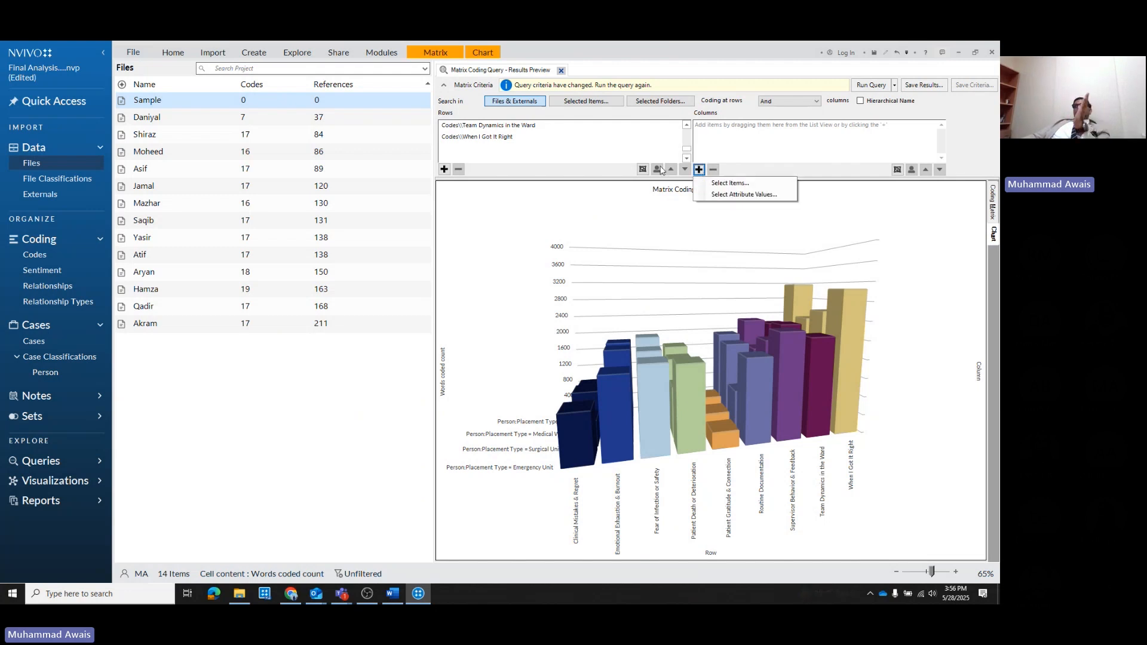
{"action": "left_click", "coordinate": [731, 183]}
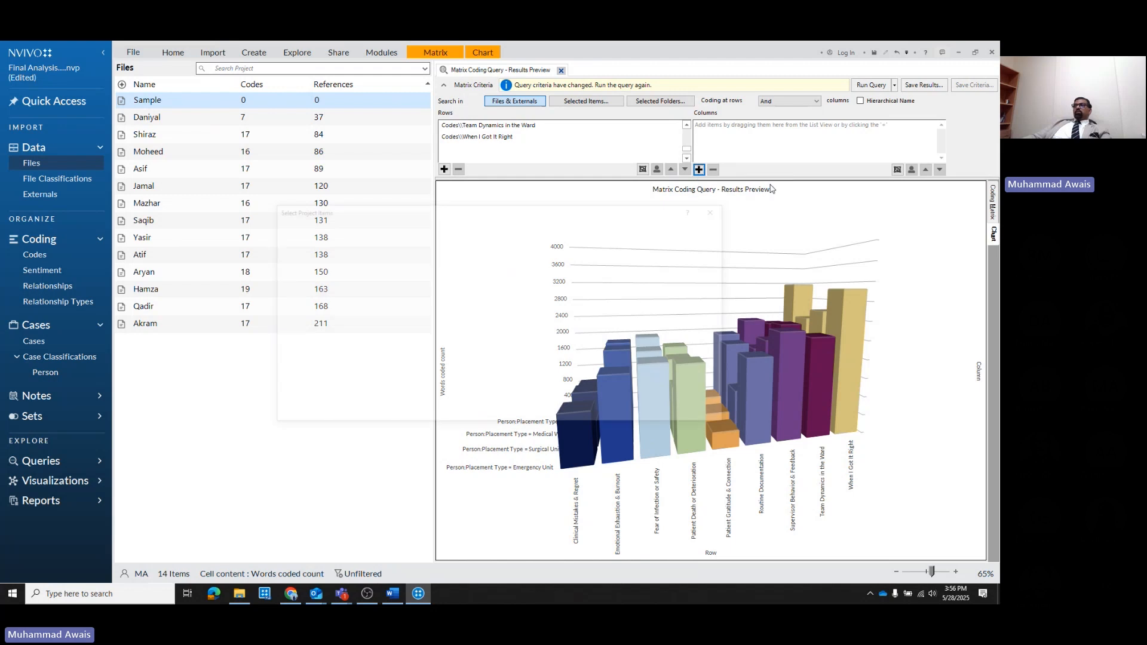
{"action": "left_click_drag", "start_coordinate": [485, 216], "coordinate": [645, 205]}
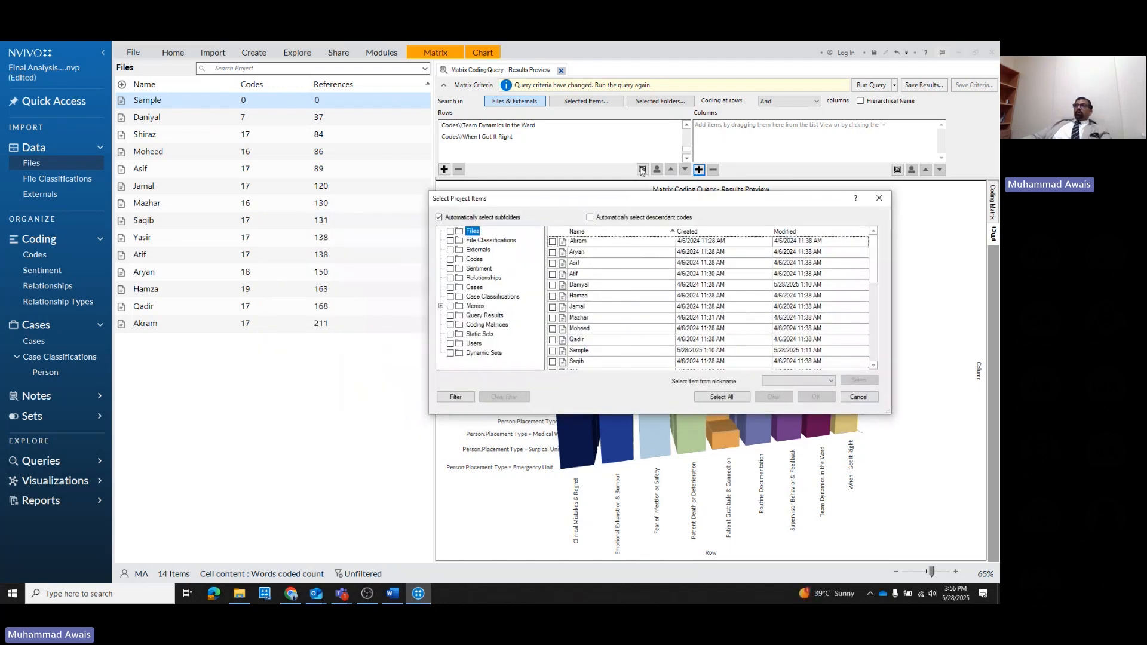
{"action": "left_click", "coordinate": [480, 268]}
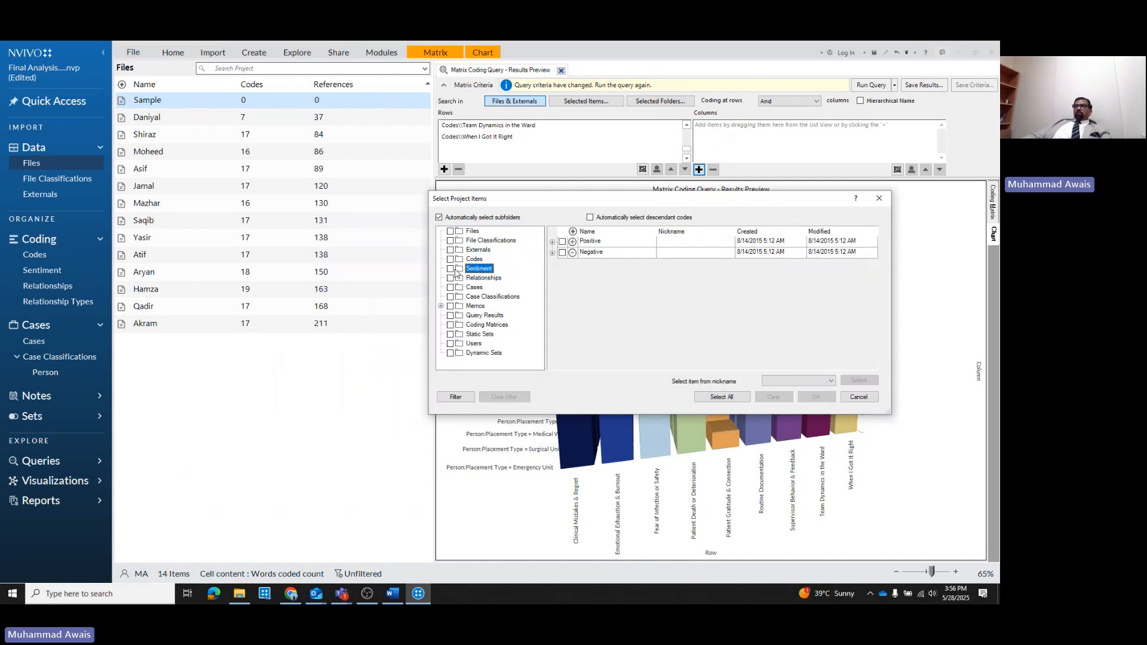
{"action": "left_click", "coordinate": [450, 269]}
{"action": "left_click", "coordinate": [814, 397]}
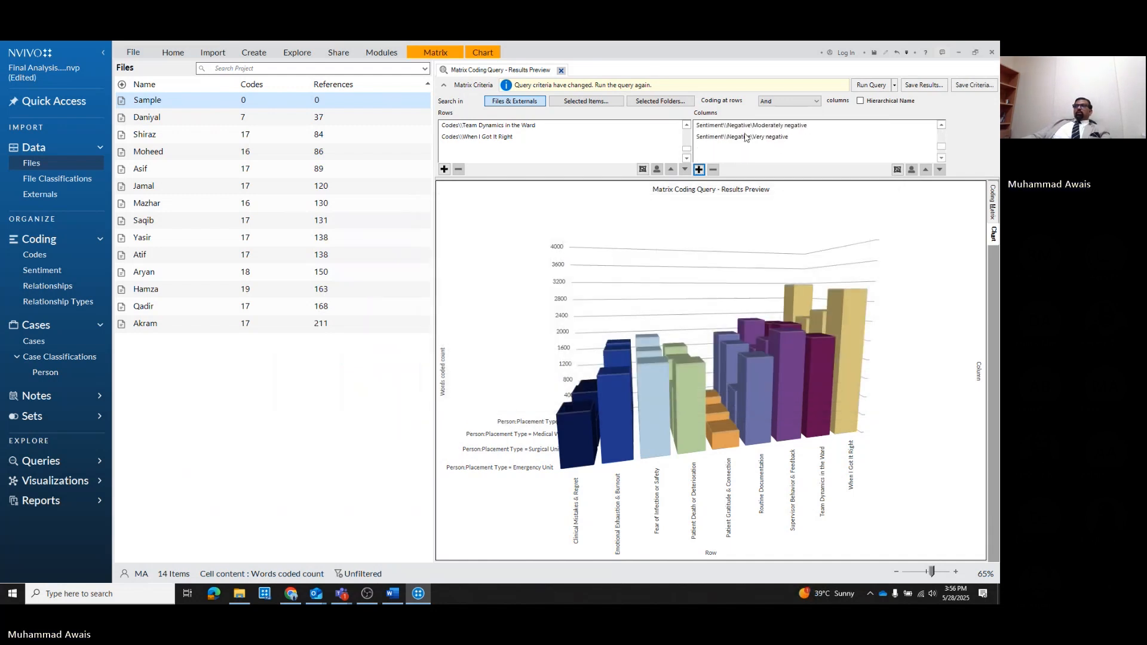
Run the matrix coding query and compare the sentiment results for Routine Documentation and Supervisor Behavior & Feedback
{"action": "left_click", "coordinate": [863, 86]}
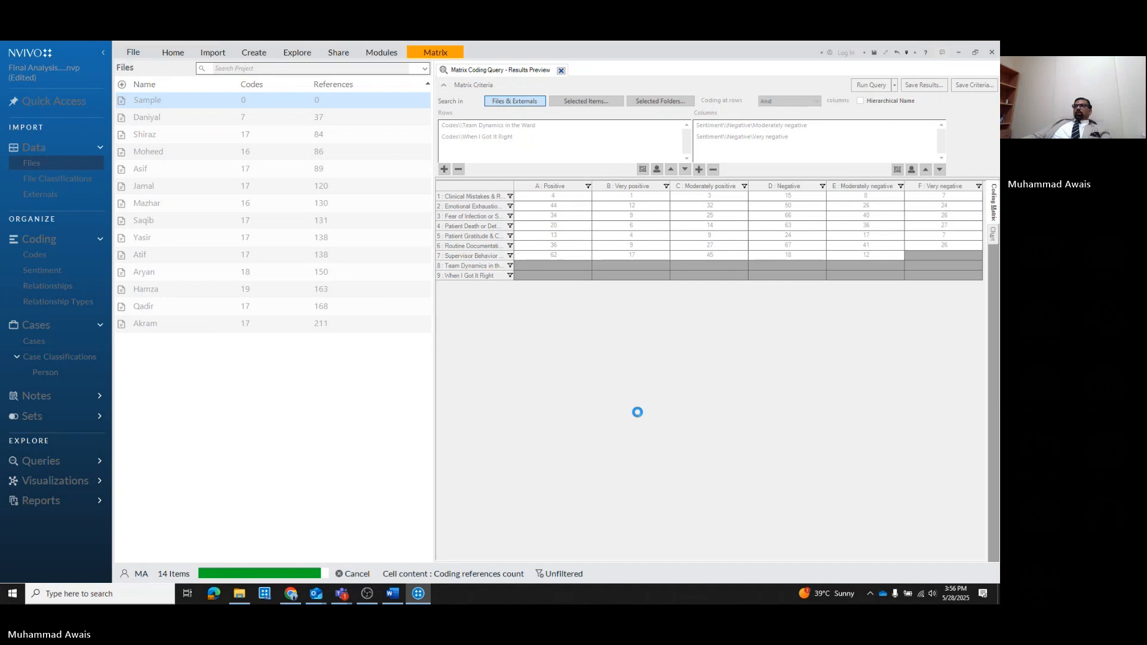
{"action": "left_click", "coordinate": [567, 247]}
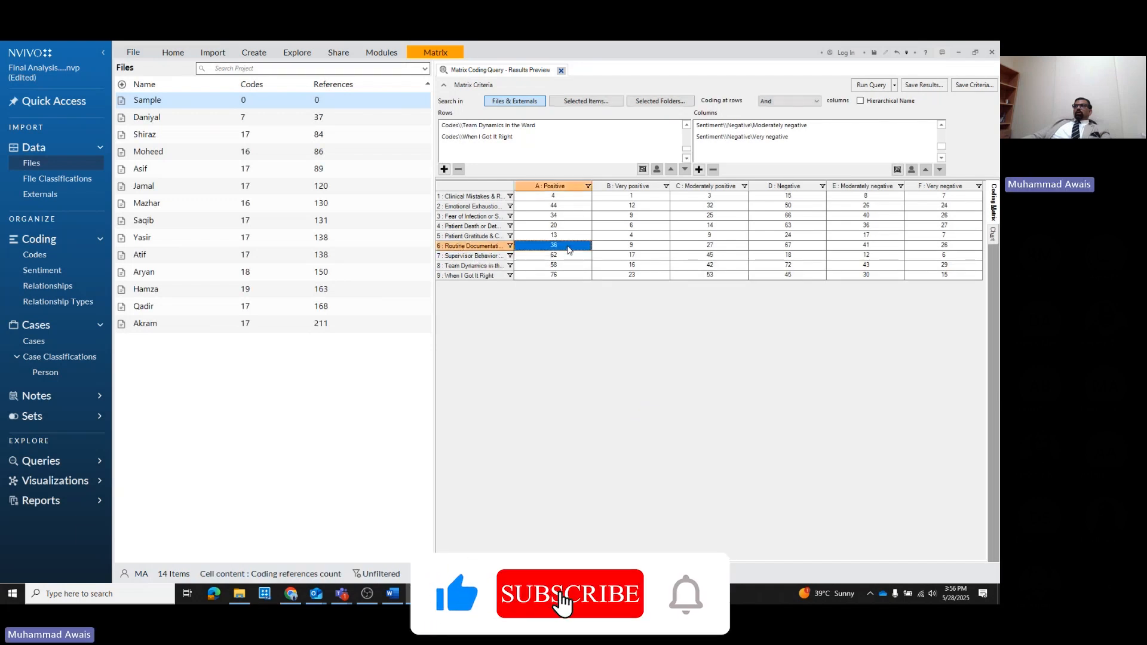
{"action": "left_click", "coordinate": [794, 248]}
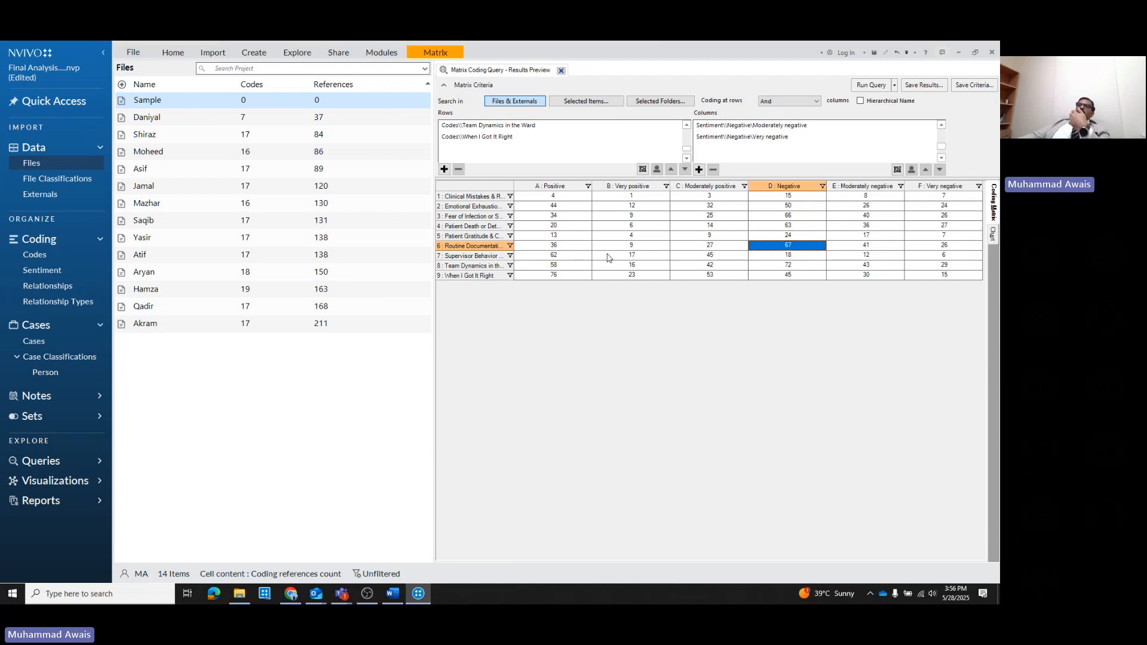
{"action": "left_click", "coordinate": [470, 256]}
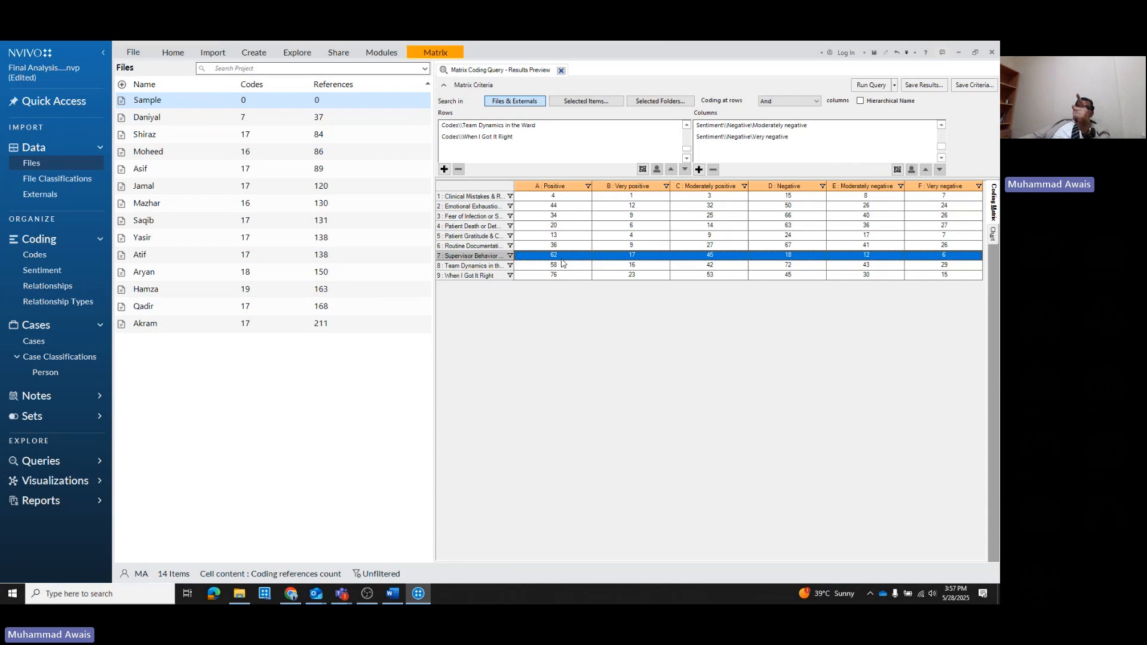
Show the sentiment matrix results as a chart and inspect the Team Dynamics in the Ward bar for Negative
{"action": "left_click", "coordinate": [427, 55]}
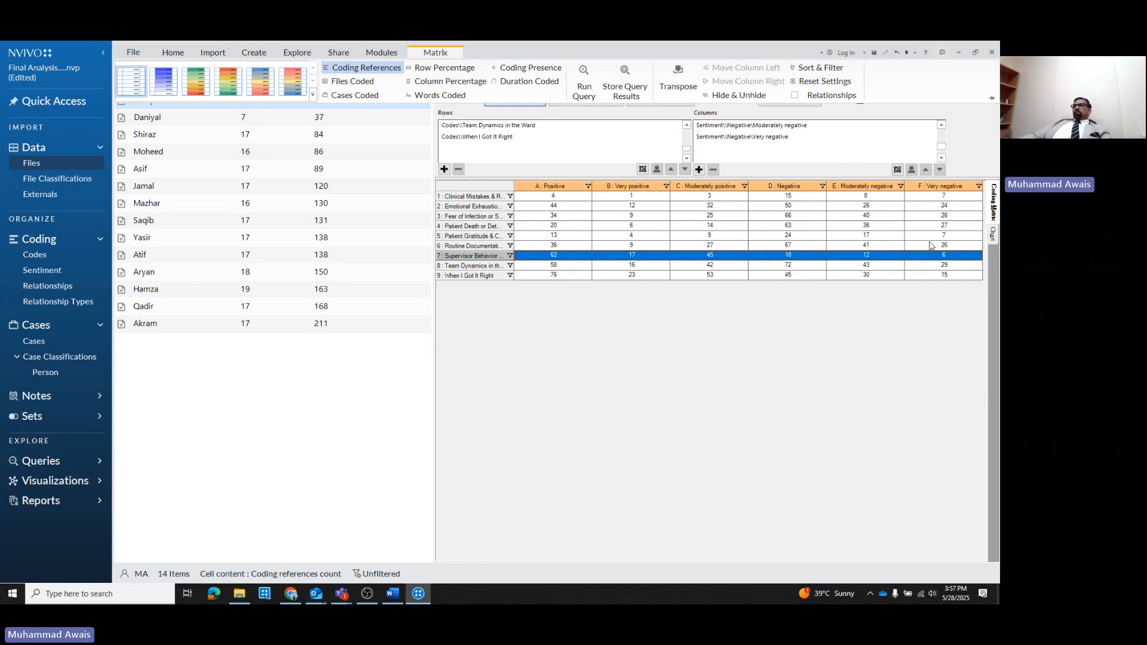
{"action": "left_click", "coordinate": [993, 235]}
{"action": "mouse_move", "coordinate": [827, 325]}
{"action": "left_mouse_down"}
{"action": "mouse_move", "coordinate": [861, 306]}
{"action": "mouse_move", "coordinate": [853, 316]}
{"action": "mouse_move", "coordinate": [870, 325]}
{"action": "mouse_move", "coordinate": [824, 332]}
{"action": "left_mouse_up"}
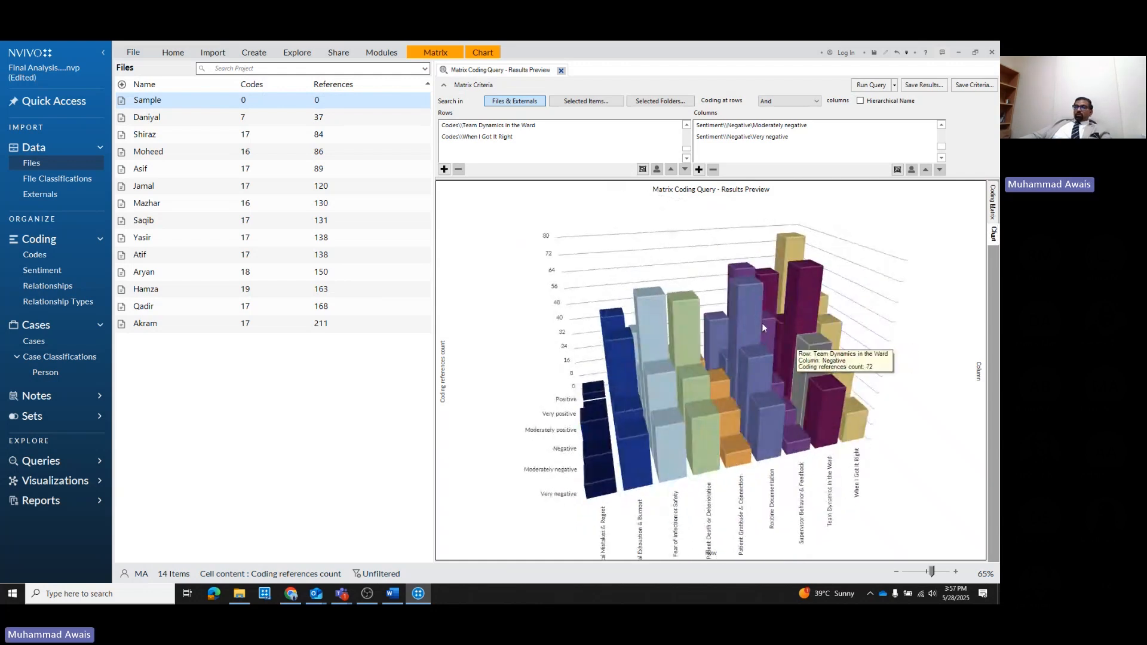
Remove the Very positive, Moderately positive, Moderately negative and Very negative items from the query columns
{"action": "scroll", "coordinate": [738, 148], "scroll_direction": "up", "scroll_amount": 2}
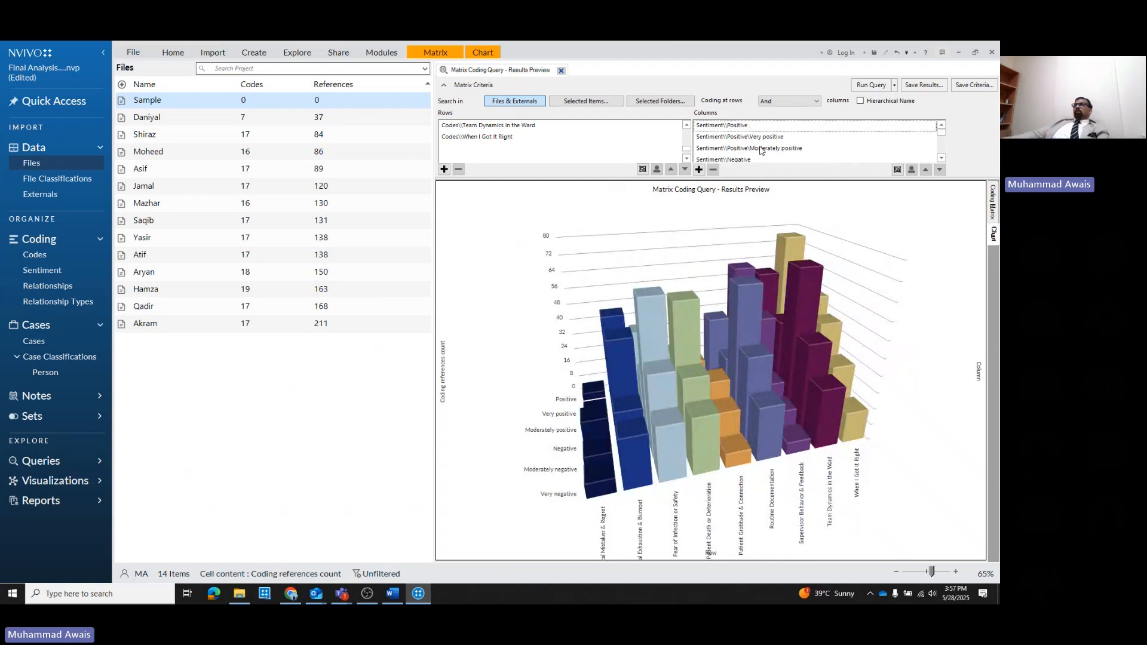
{"action": "left_click", "coordinate": [756, 136]}
{"action": "left_click", "coordinate": [755, 148], "text": "ctrl"}
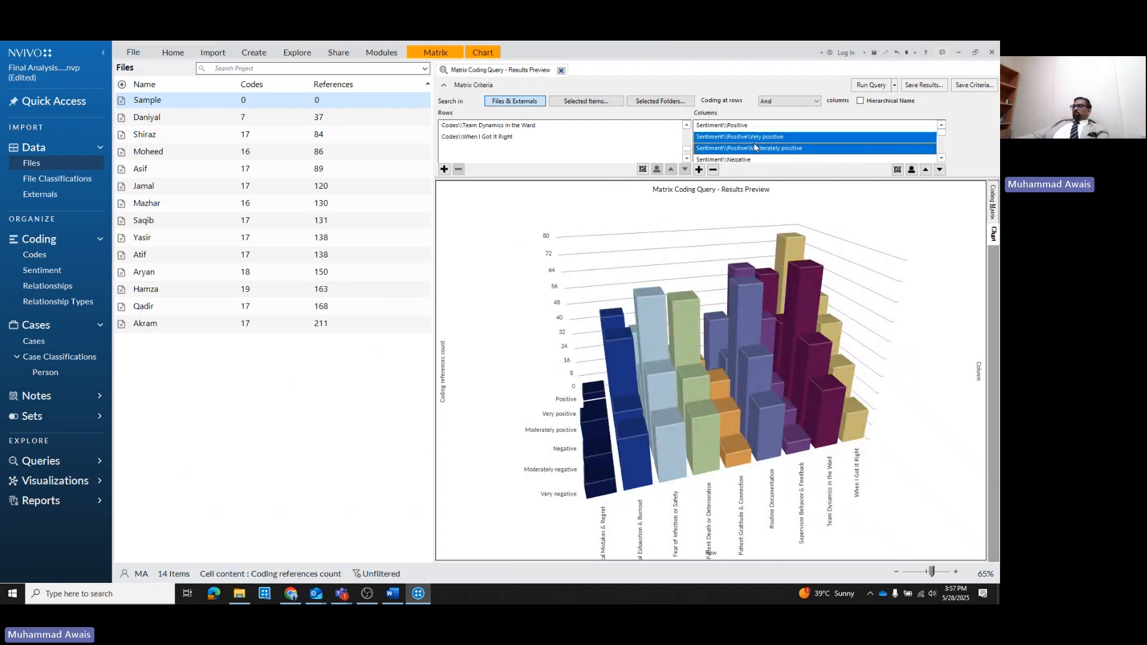
{"action": "left_click", "coordinate": [712, 169]}
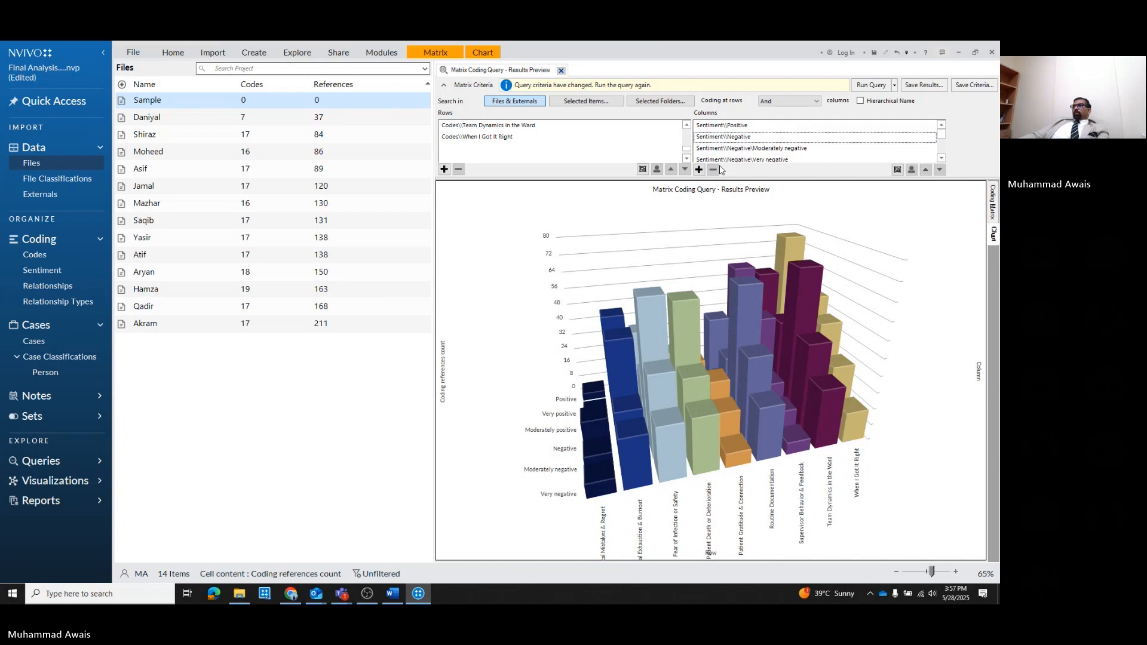
{"action": "left_click", "coordinate": [775, 148]}
{"action": "left_click", "coordinate": [770, 159], "text": "ctrl"}
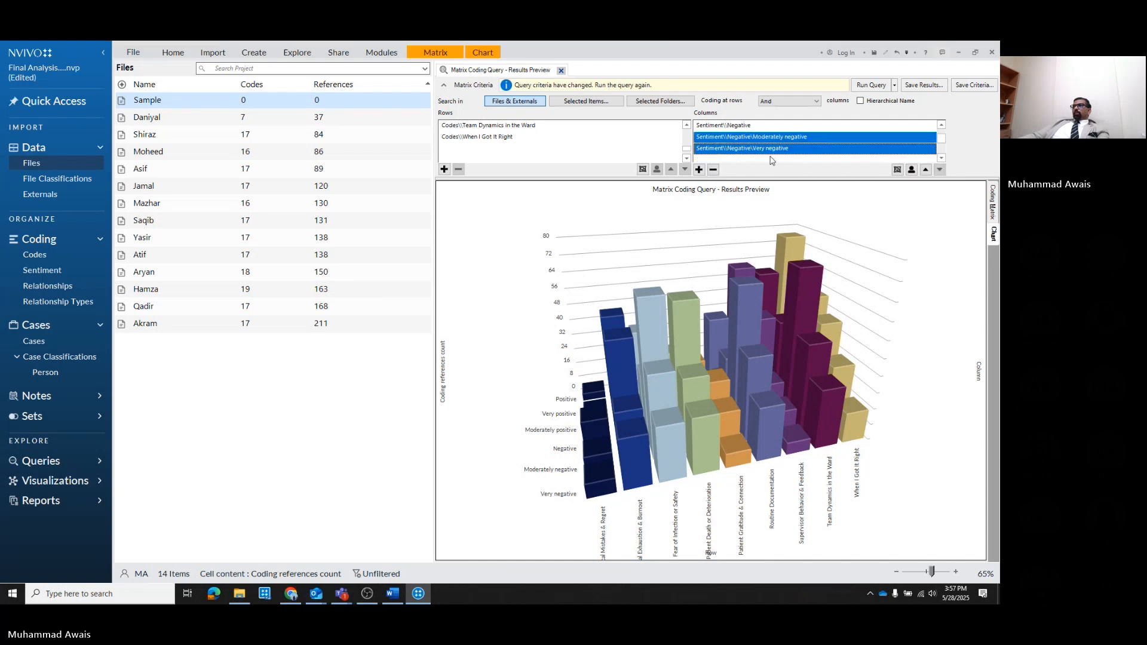
{"action": "left_click", "coordinate": [712, 170]}
Rerun the matrix query with only Positive and Negative columns, view the results as a chart, and close the query
{"action": "left_click", "coordinate": [870, 84]}
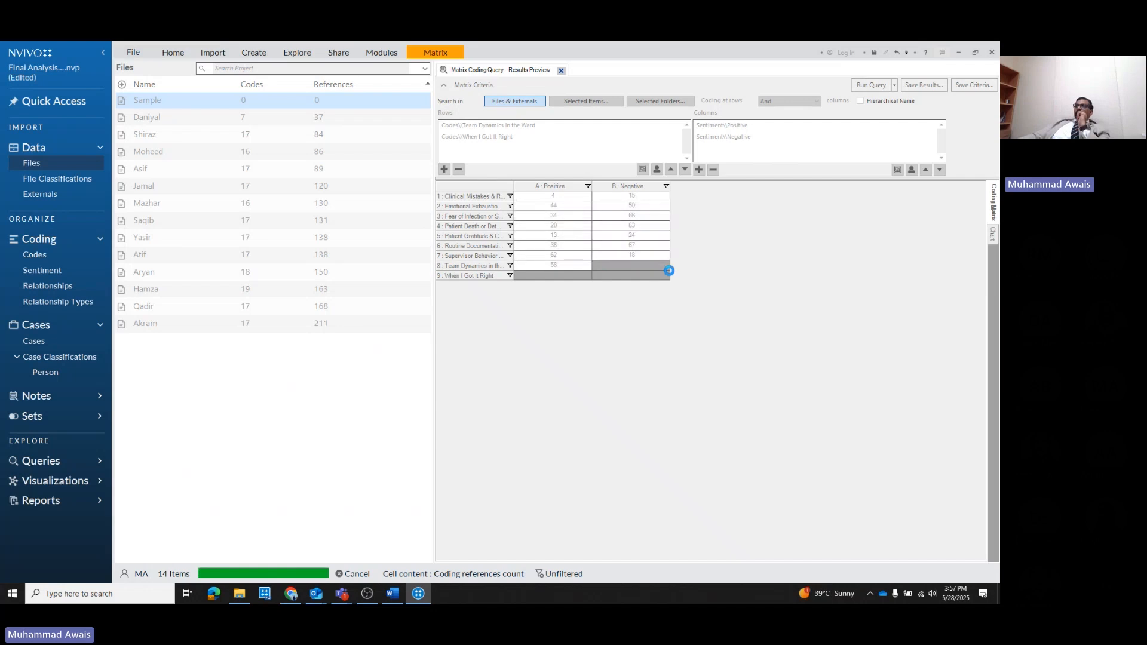
{"action": "left_click", "coordinate": [992, 235]}
{"action": "left_click_drag", "start_coordinate": [743, 313], "coordinate": [534, 259]}
{"action": "left_click", "coordinate": [561, 70]}
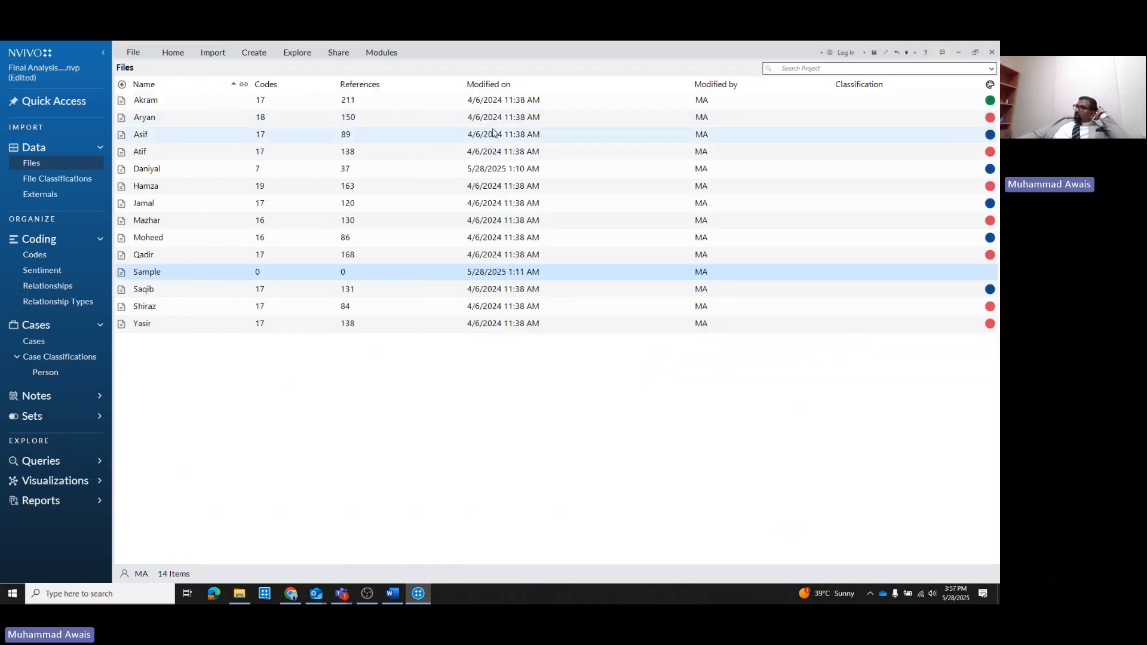
{"action": "left_click", "coordinate": [296, 52]}
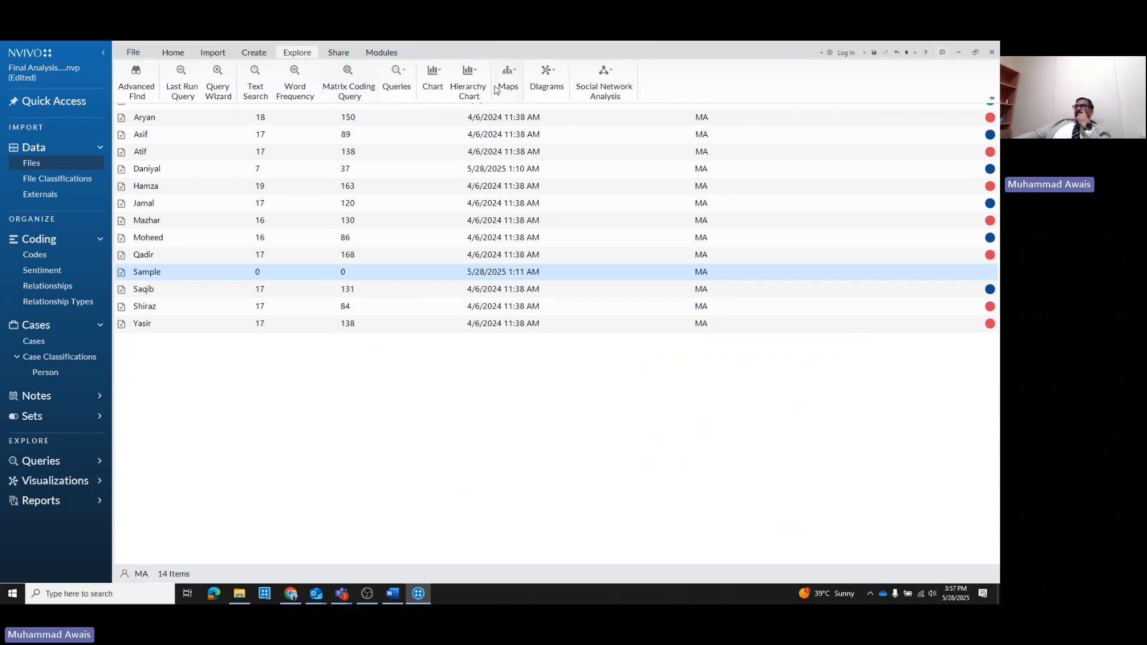
{"action": "left_click", "coordinate": [548, 83]}
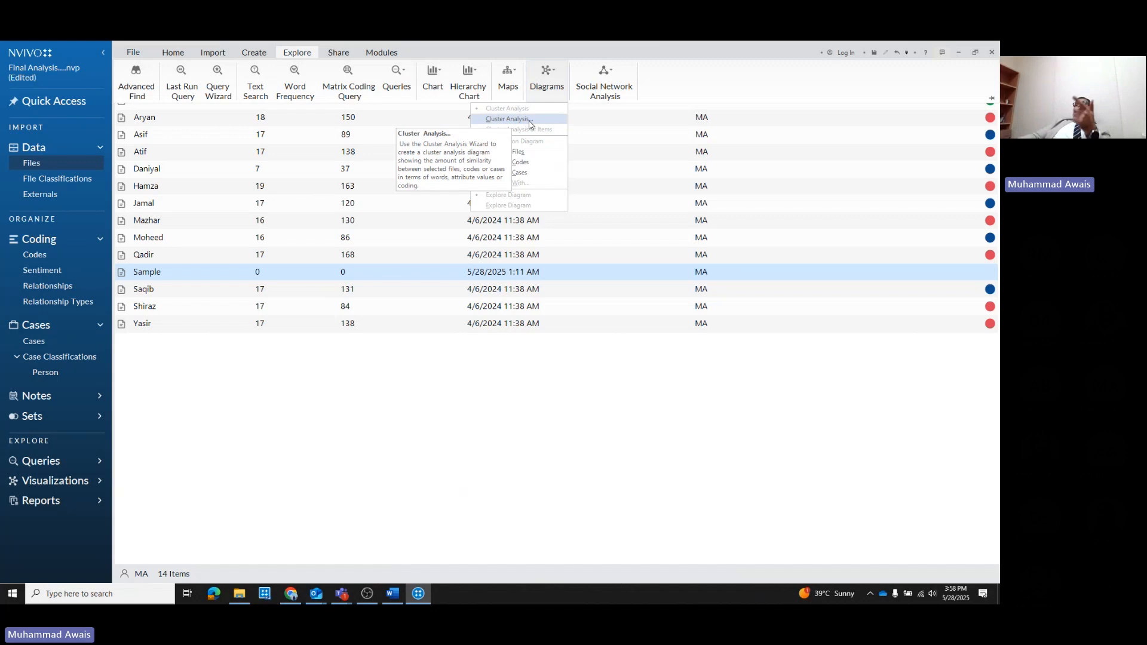
{"action": "left_click", "coordinate": [537, 395]}
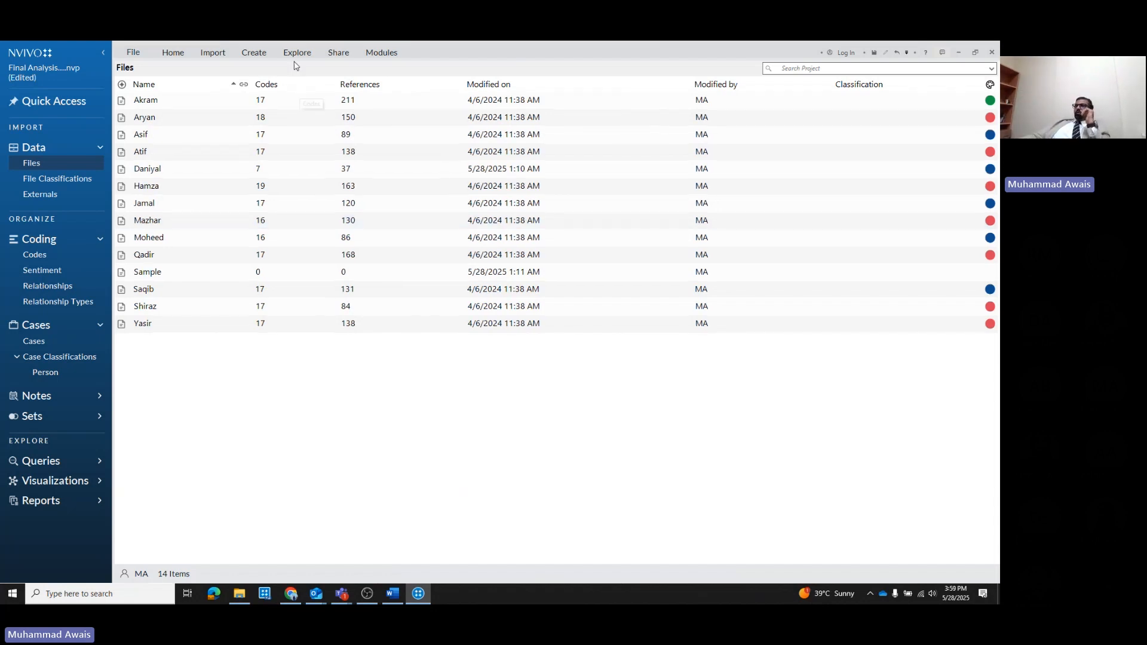
Generate a cluster analysis diagram of all files by word similarity using the Pearson correlation coefficient, and close it after viewing
{"action": "left_click", "coordinate": [297, 54]}
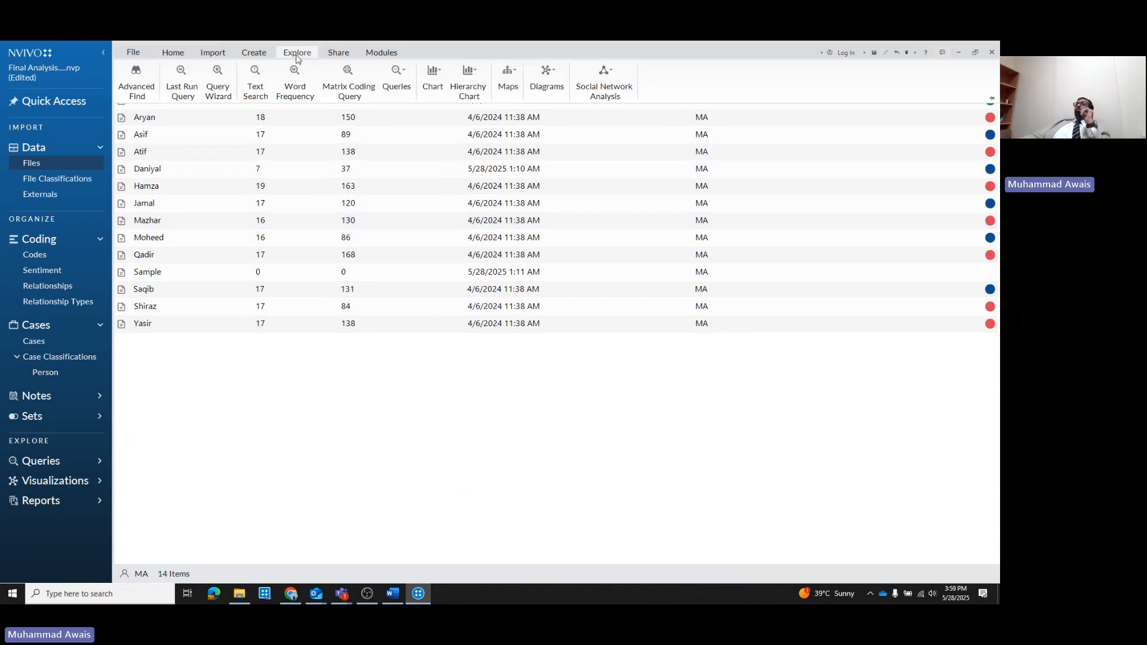
{"action": "left_click", "coordinate": [545, 82]}
{"action": "left_click", "coordinate": [537, 122]}
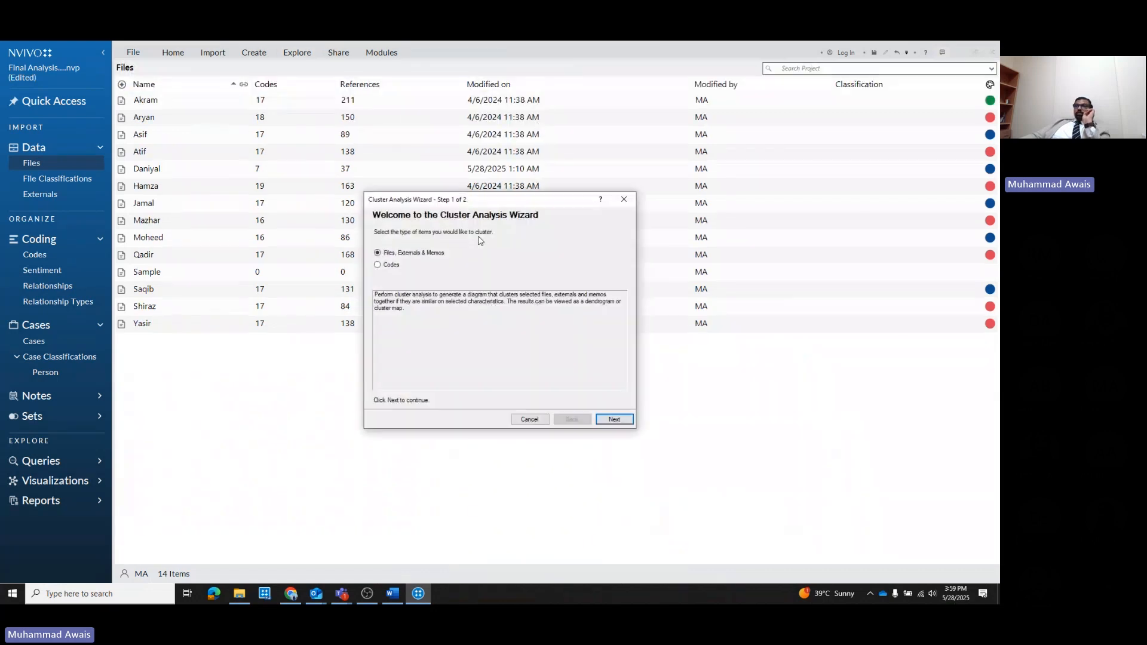
{"action": "left_click", "coordinate": [612, 421]}
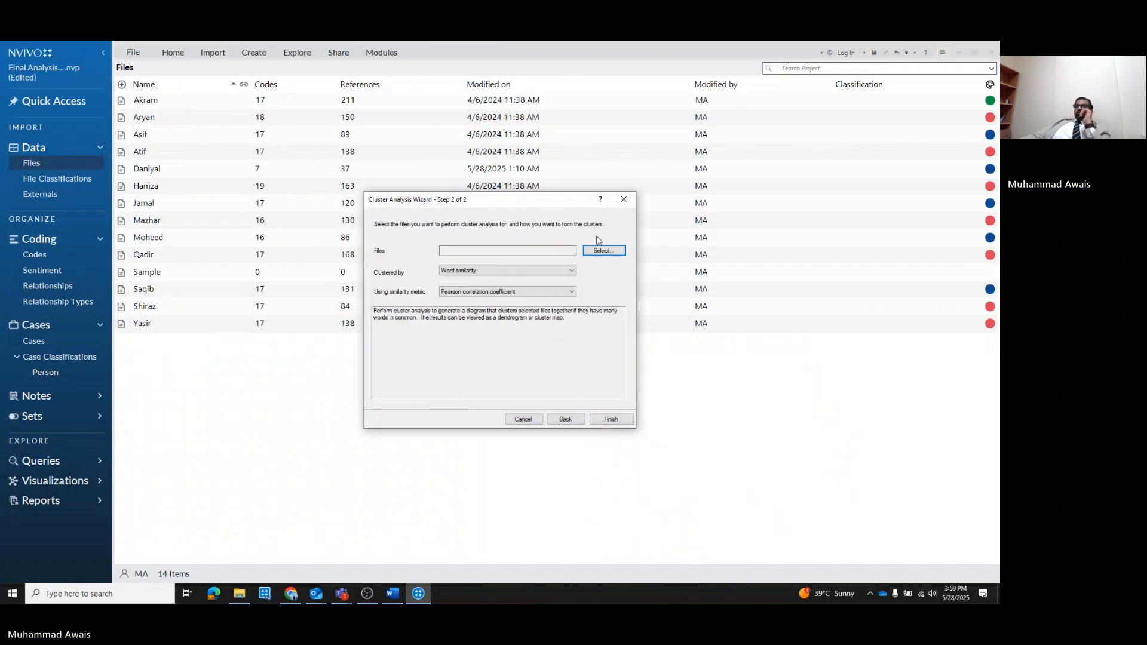
{"action": "left_click", "coordinate": [604, 250]}
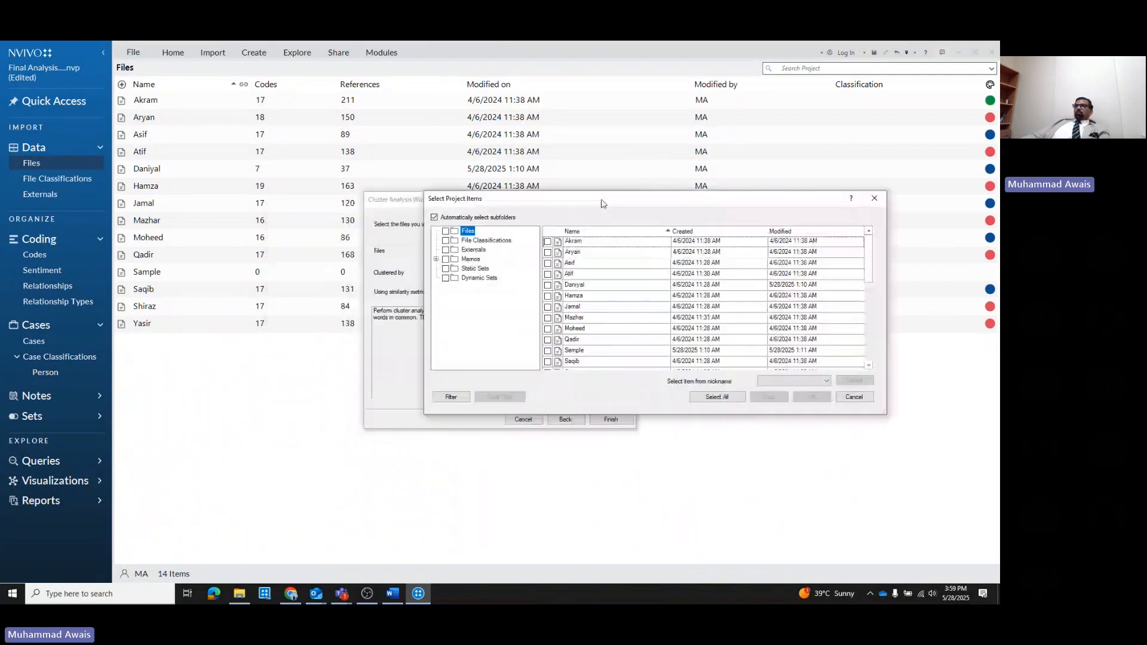
{"action": "left_click", "coordinate": [446, 232]}
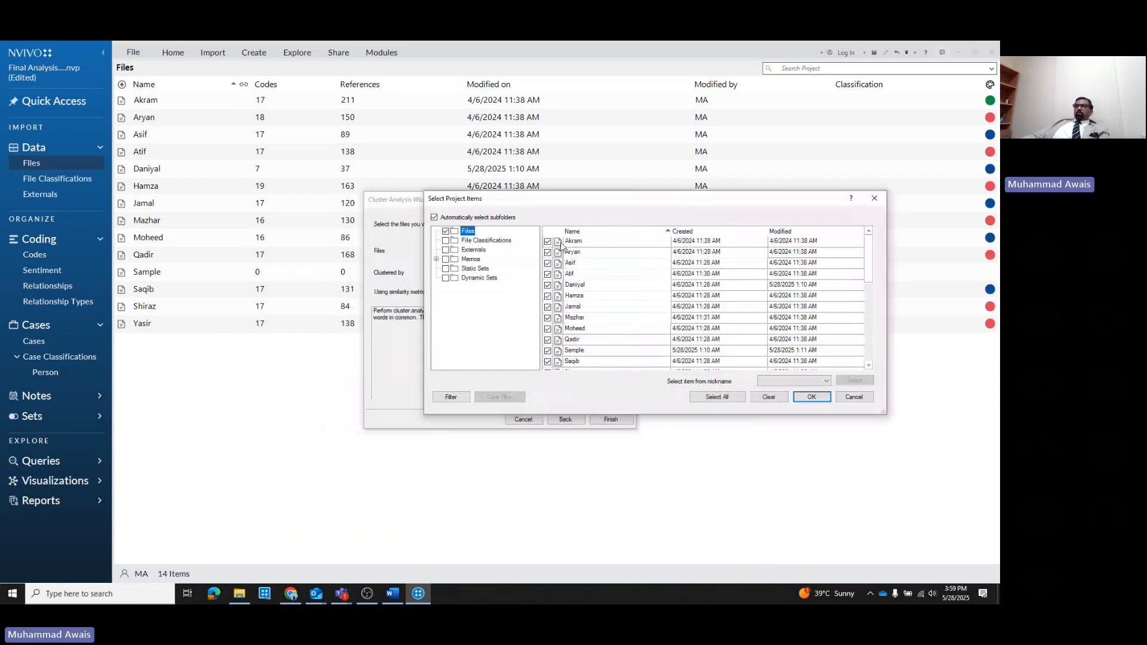
{"action": "left_click", "coordinate": [811, 396]}
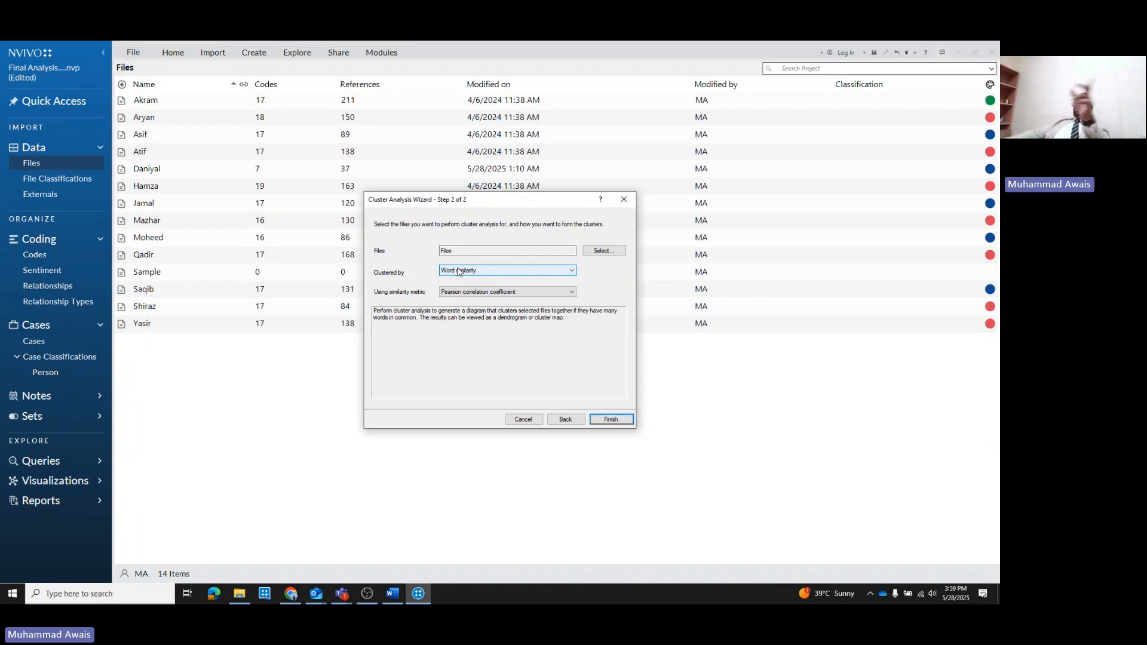
{"action": "left_click", "coordinate": [607, 421]}
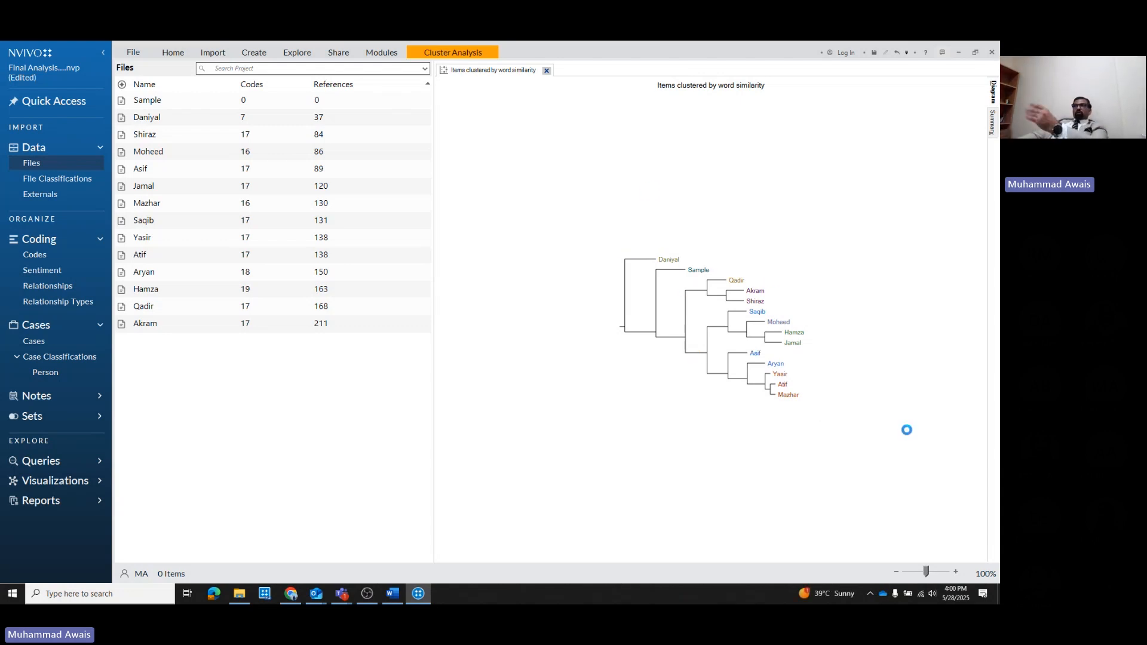
{"action": "left_click", "coordinate": [546, 69]}
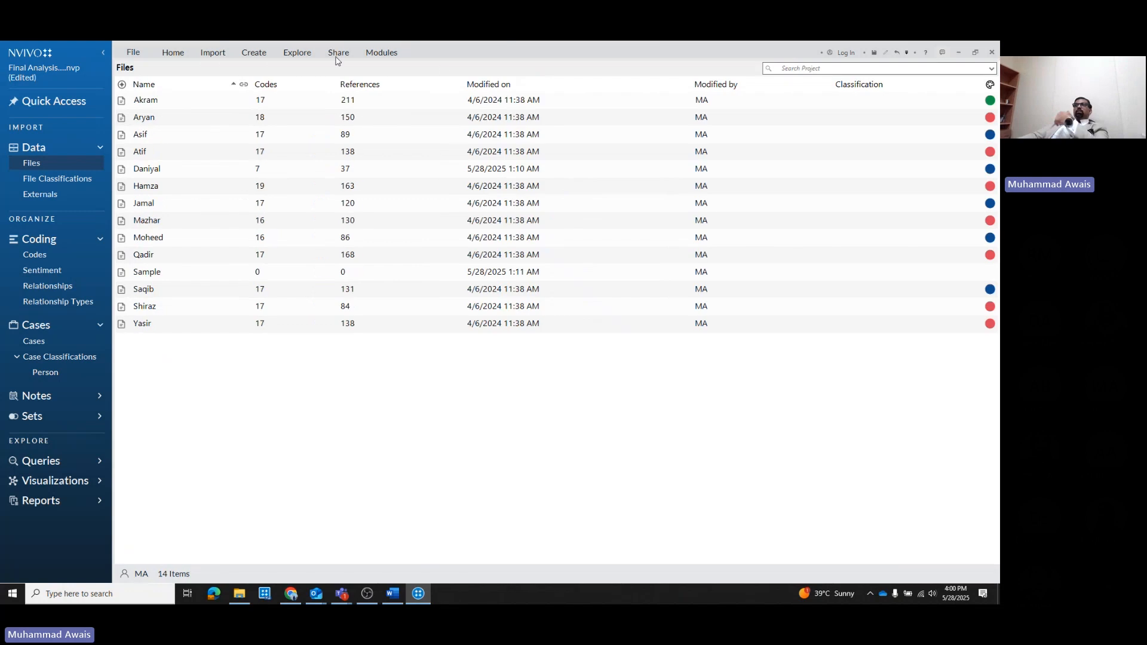
Generate a cluster analysis diagram of all codes by word similarity using the Pearson correlation coefficient, and close it after viewing
{"action": "left_click", "coordinate": [302, 57]}
{"action": "left_click", "coordinate": [547, 71]}
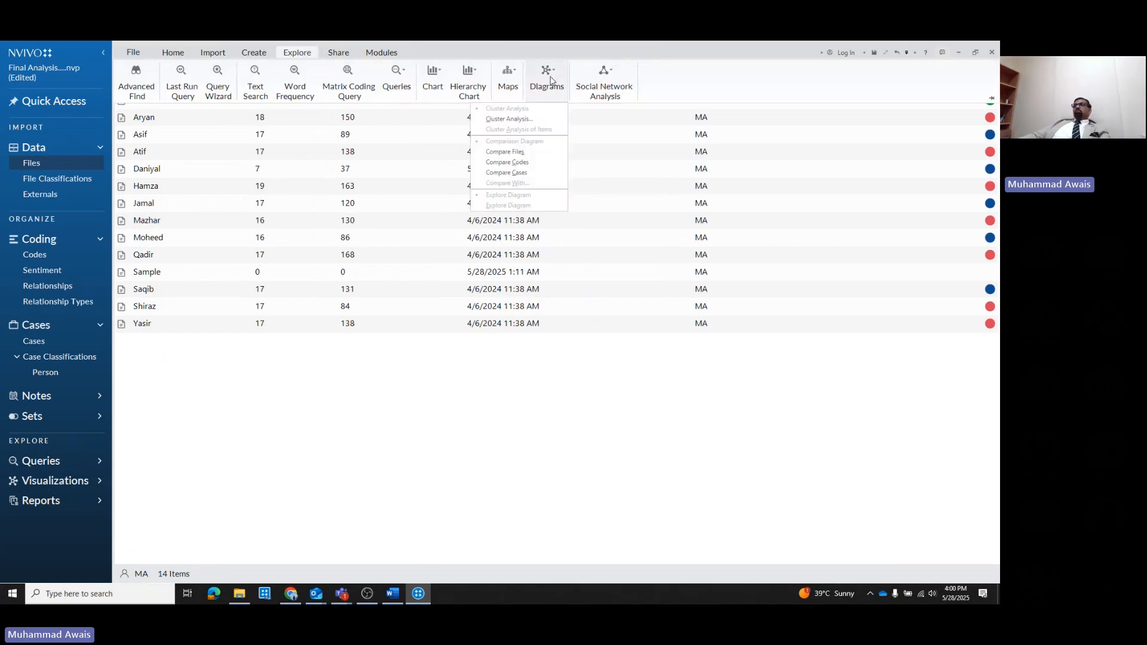
{"action": "left_click", "coordinate": [526, 120]}
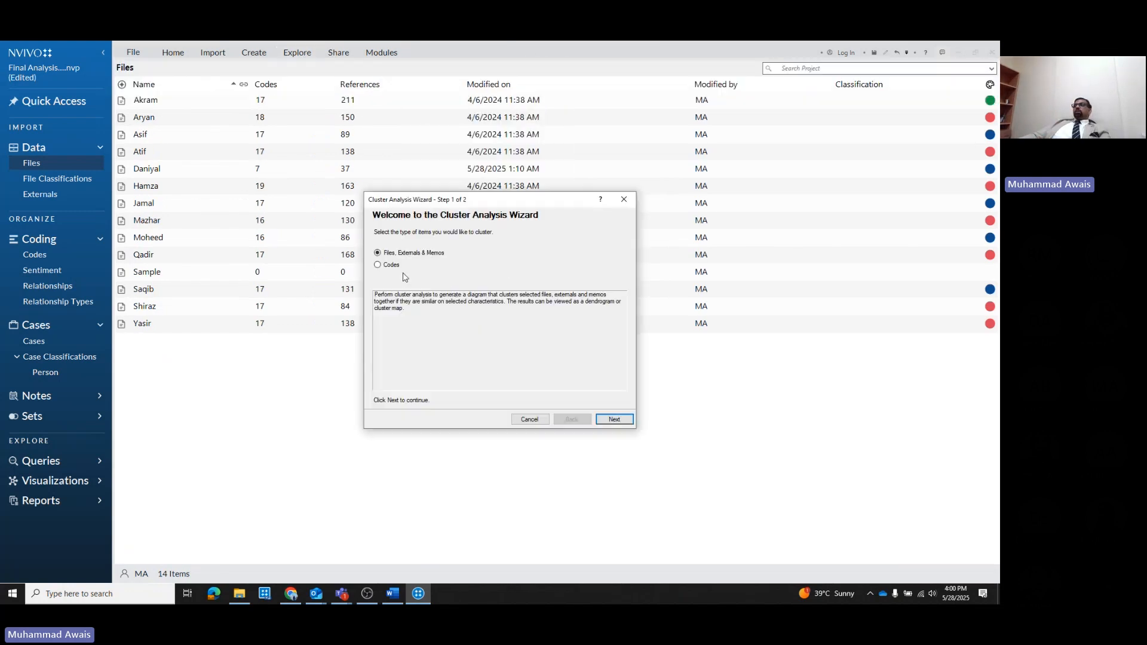
{"action": "left_click", "coordinate": [390, 267]}
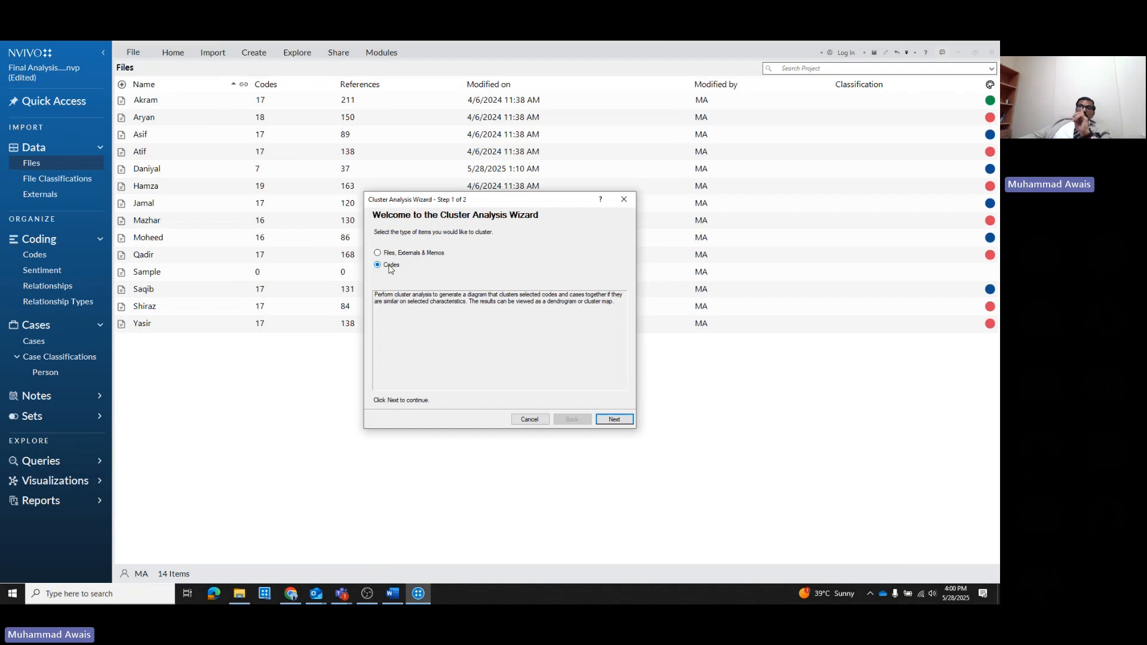
{"action": "left_click", "coordinate": [616, 418]}
{"action": "left_click", "coordinate": [604, 249]}
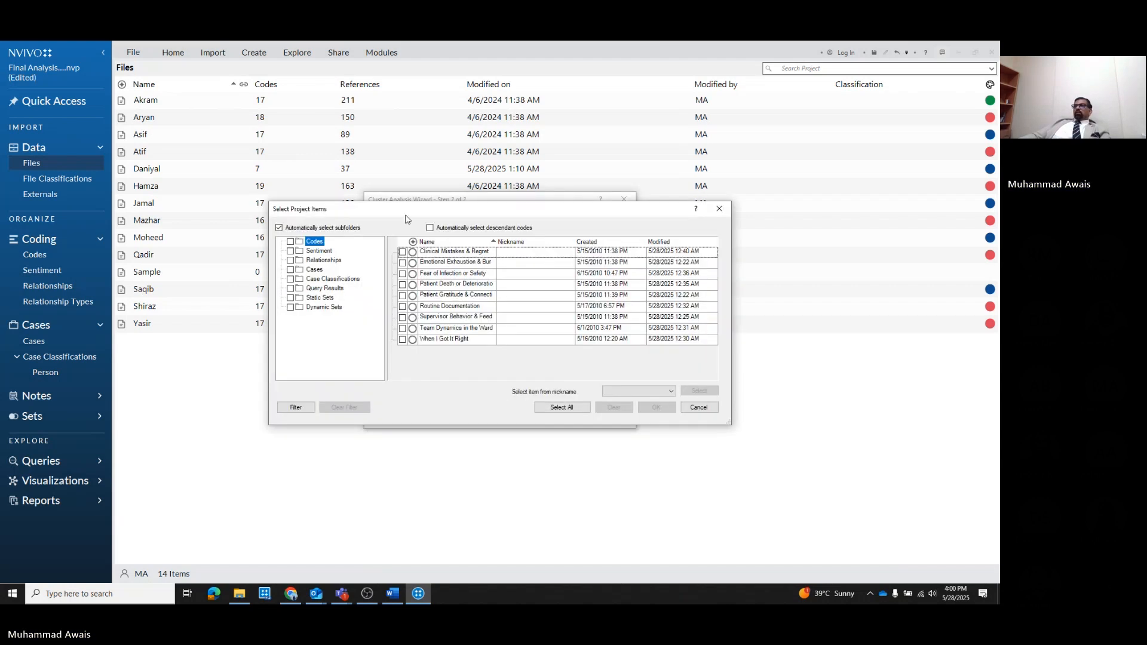
{"action": "left_click", "coordinate": [402, 258]}
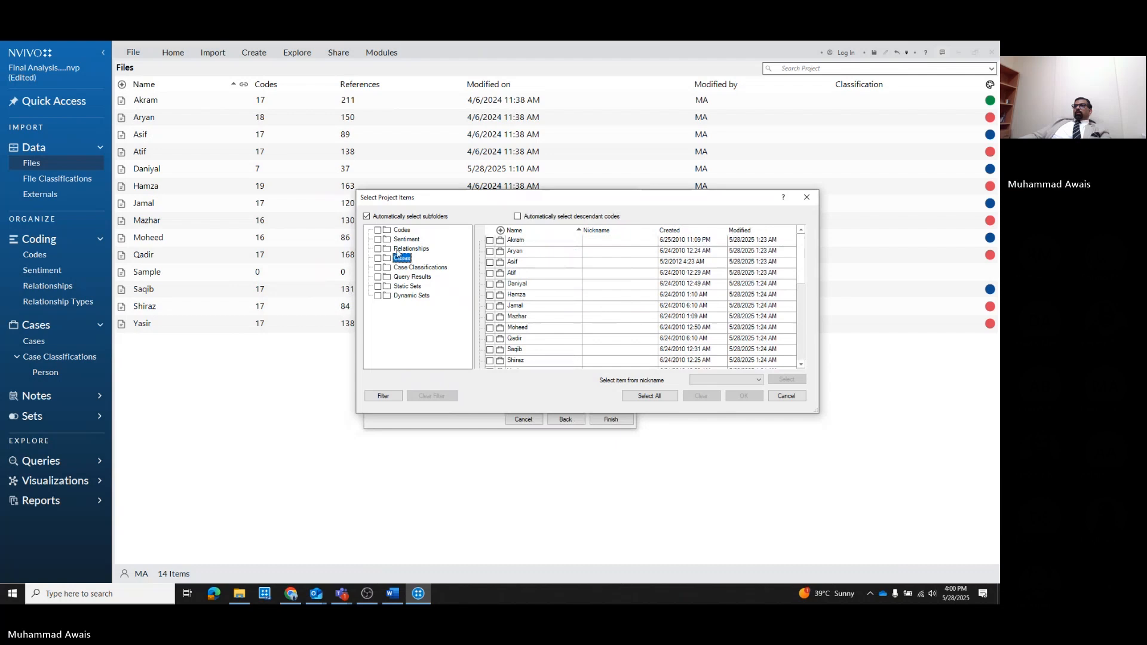
{"action": "left_click", "coordinate": [402, 231]}
{"action": "left_click", "coordinate": [377, 230]}
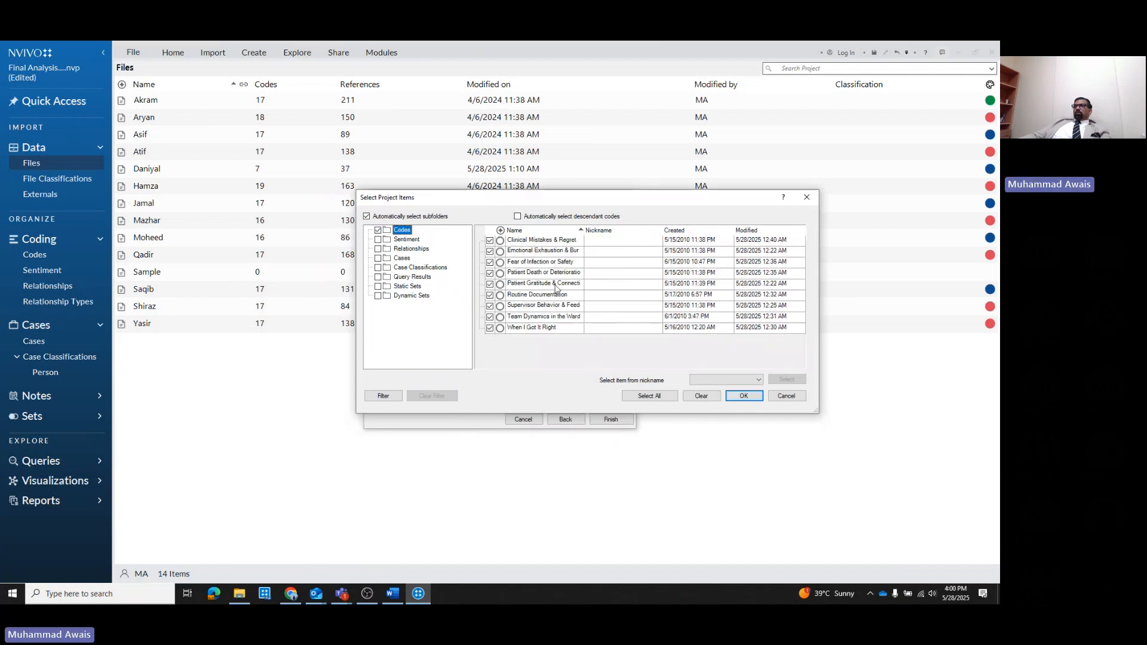
{"action": "left_click", "coordinate": [744, 396]}
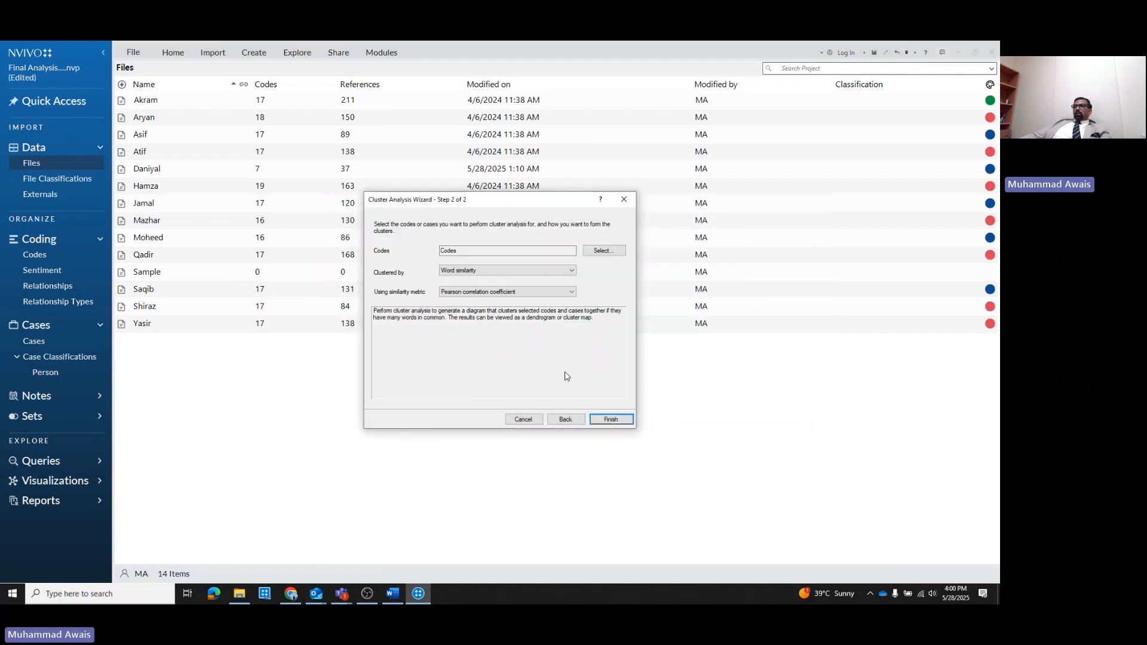
{"action": "left_click", "coordinate": [610, 419]}
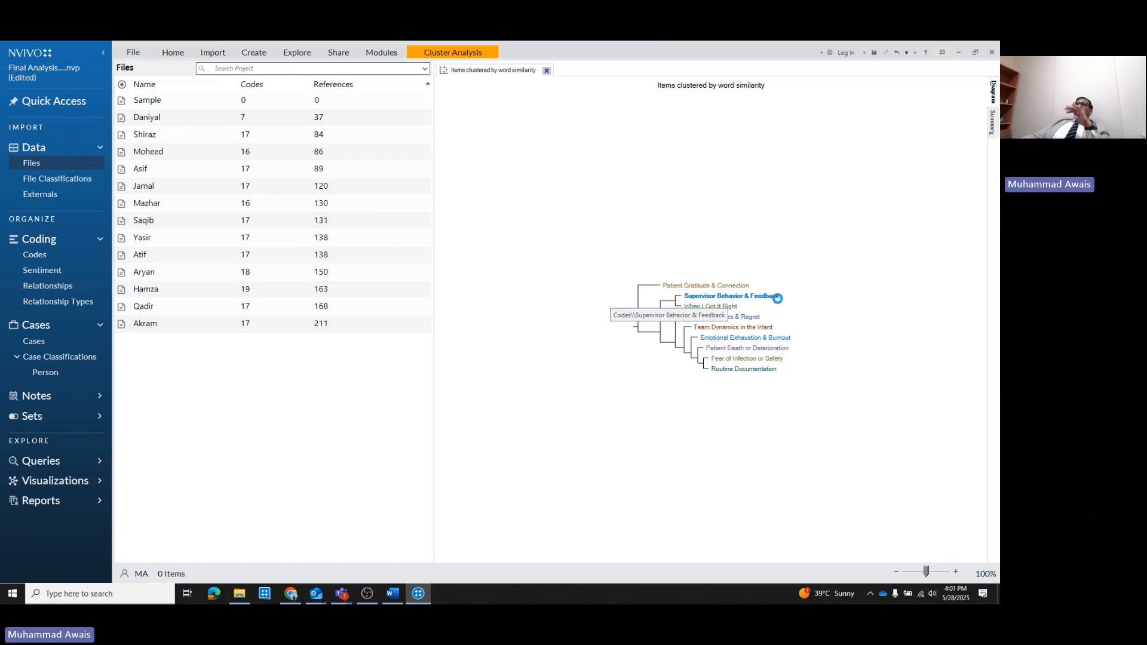
{"action": "left_click", "coordinate": [547, 71]}
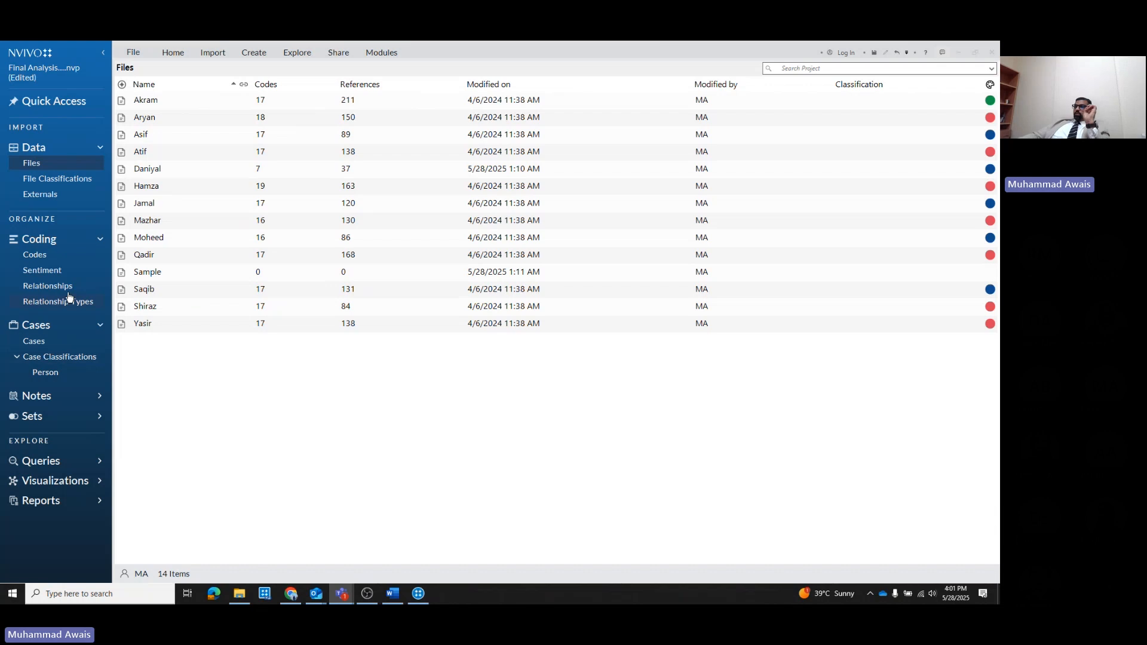
Switch to File Explorer, open Protocol Sheet.docx from the College of Nursing folder, review its first theme's criteria and example, and close the open Word documents
{"action": "left_click", "coordinate": [296, 54]}
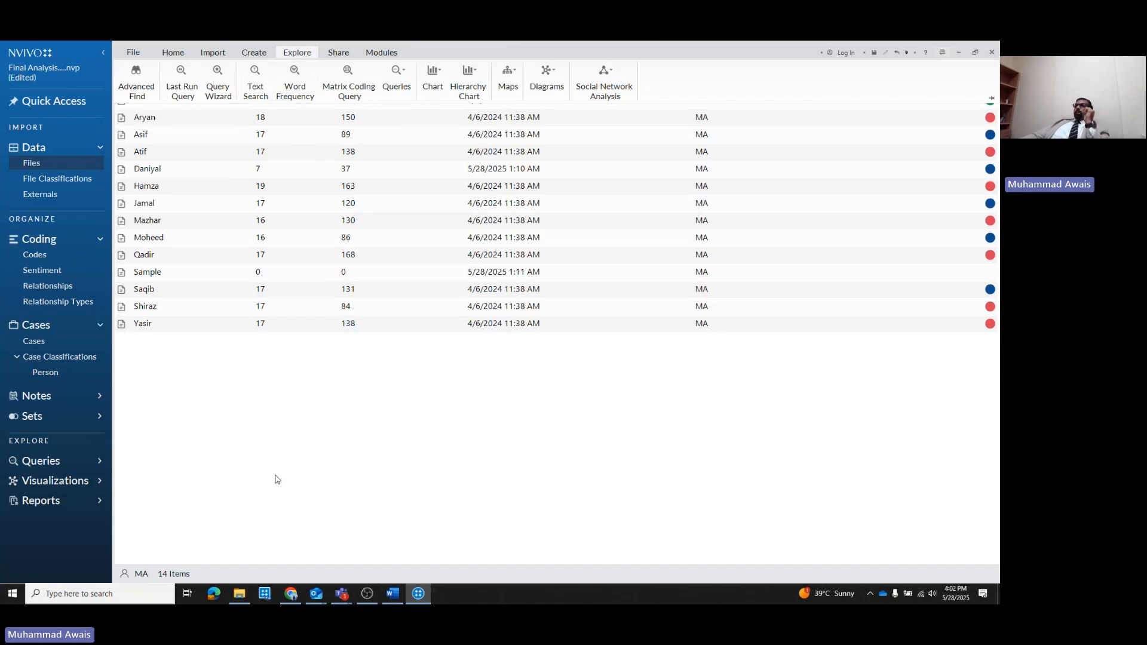
{"action": "left_click", "coordinate": [241, 593]}
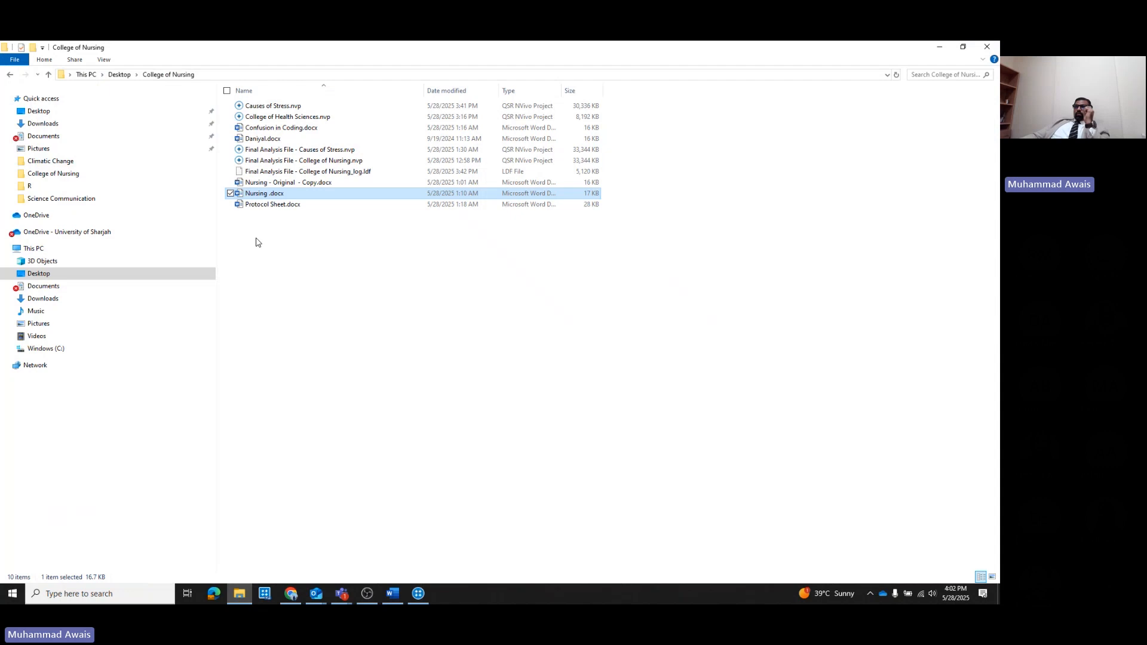
{"action": "double_click", "coordinate": [277, 204]}
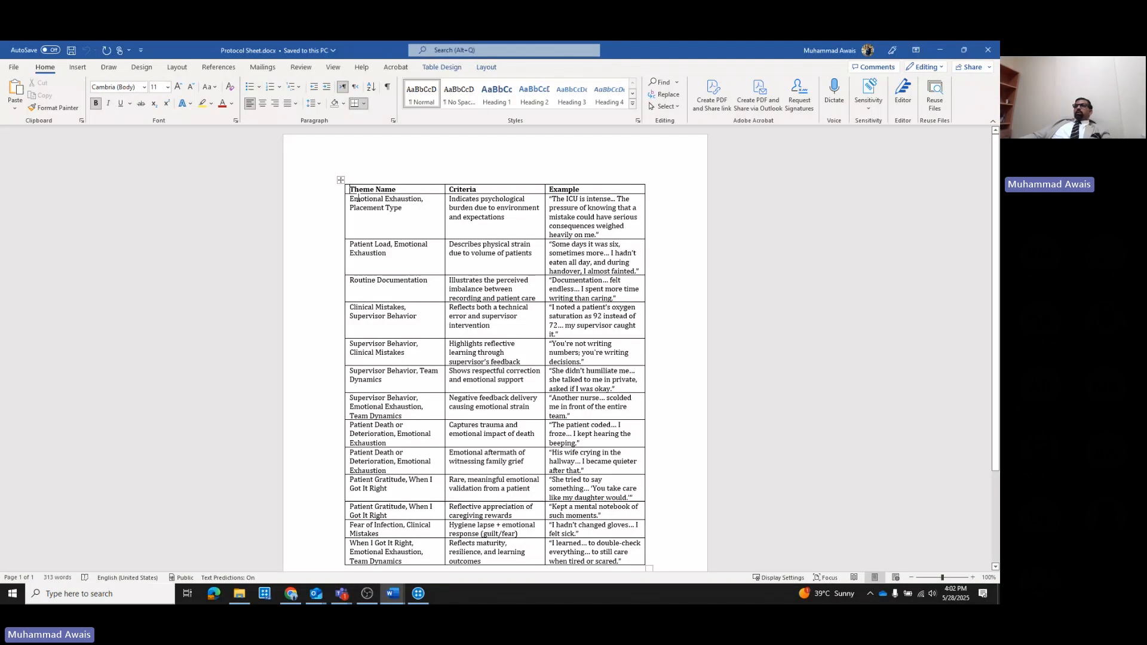
{"action": "double_click", "coordinate": [381, 207]}
{"action": "left_click", "coordinate": [461, 199]}
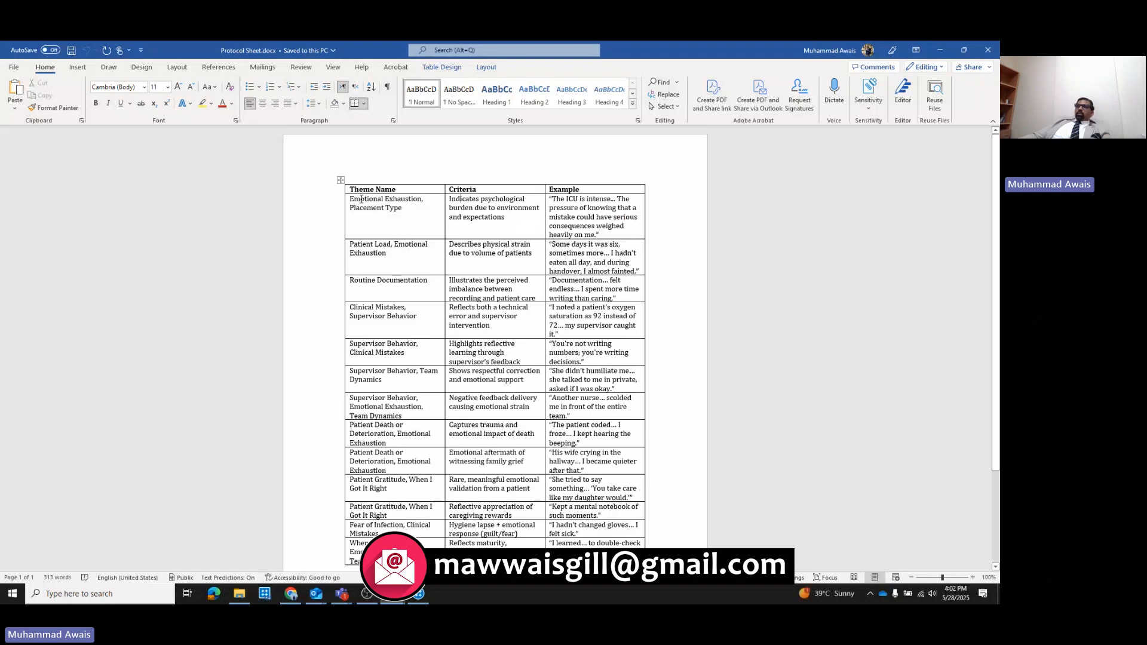
{"action": "left_click_drag", "start_coordinate": [376, 201], "coordinate": [425, 200]}
{"action": "left_click_drag", "start_coordinate": [566, 199], "coordinate": [602, 207]}
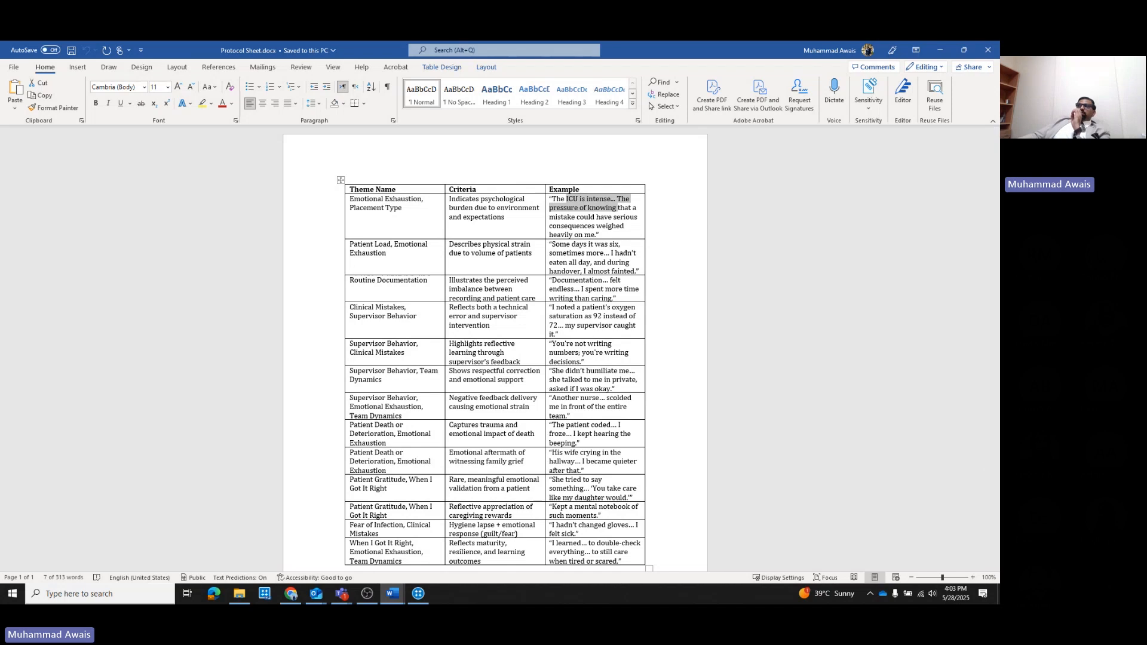
{"action": "left_click", "coordinate": [987, 51]}
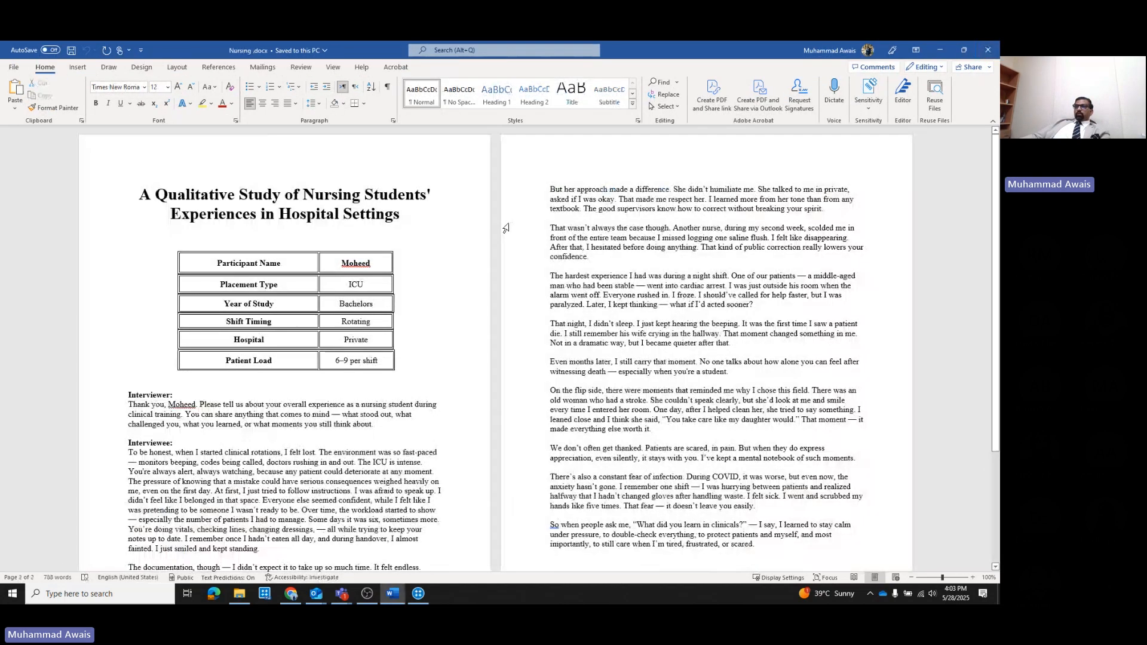
{"action": "left_click", "coordinate": [987, 50]}
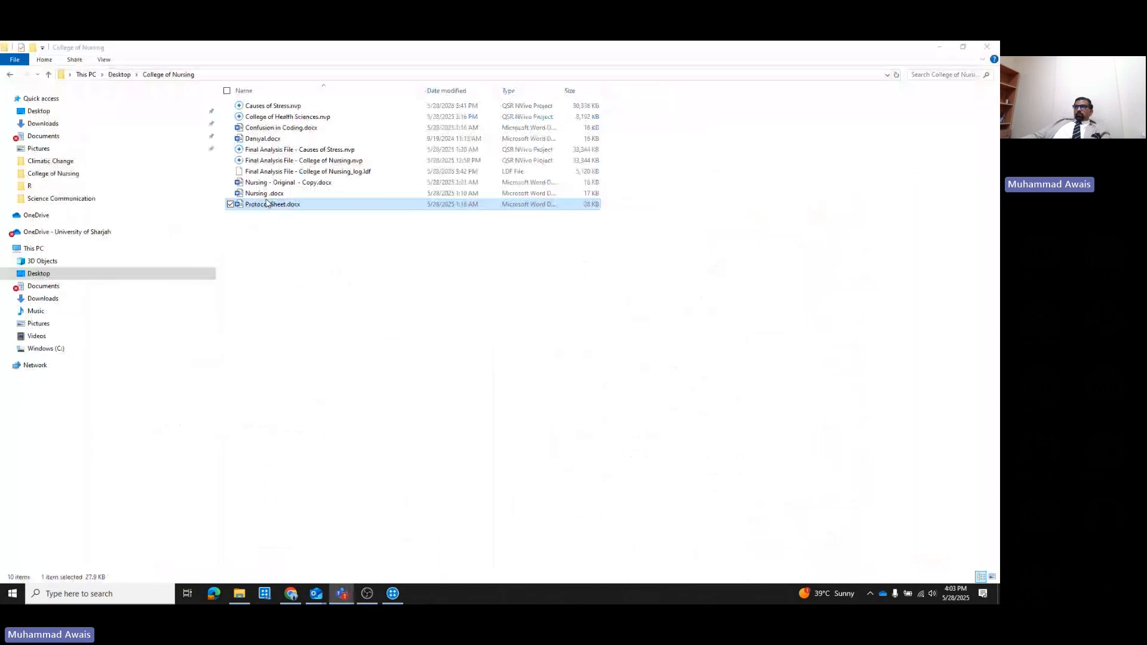
Open Confusion in Coding.docx from the College of Nursing folder and examine the first example passage with its themes to code
{"action": "double_click", "coordinate": [272, 129]}
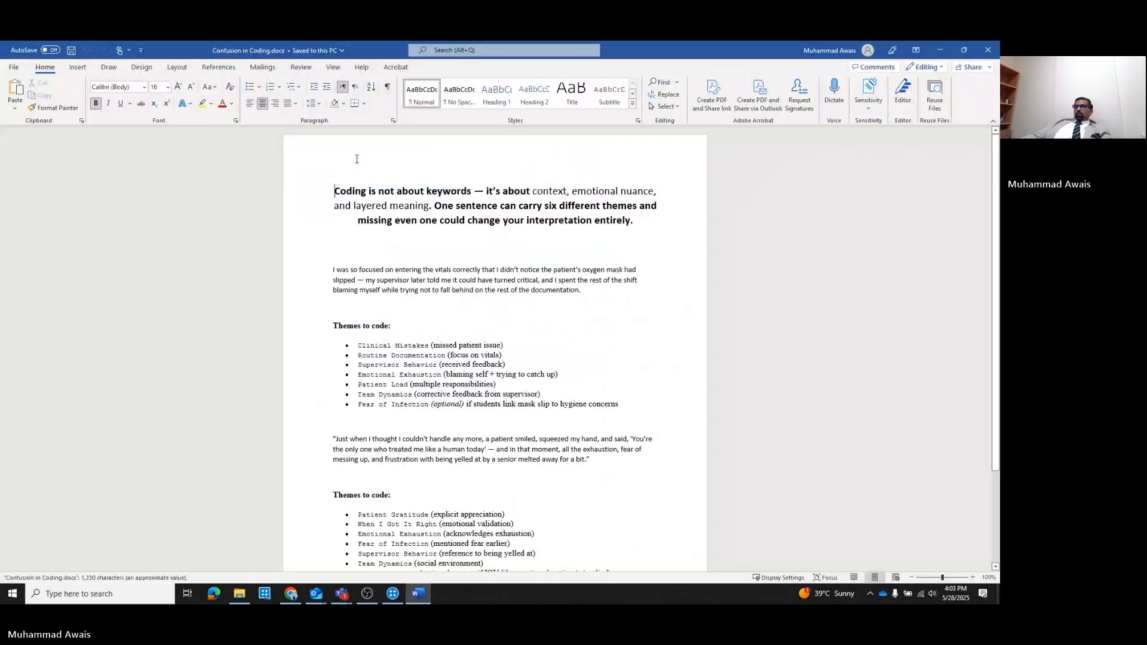
{"action": "scroll", "coordinate": [487, 371], "scroll_direction": "up", "scroll_amount": 4}
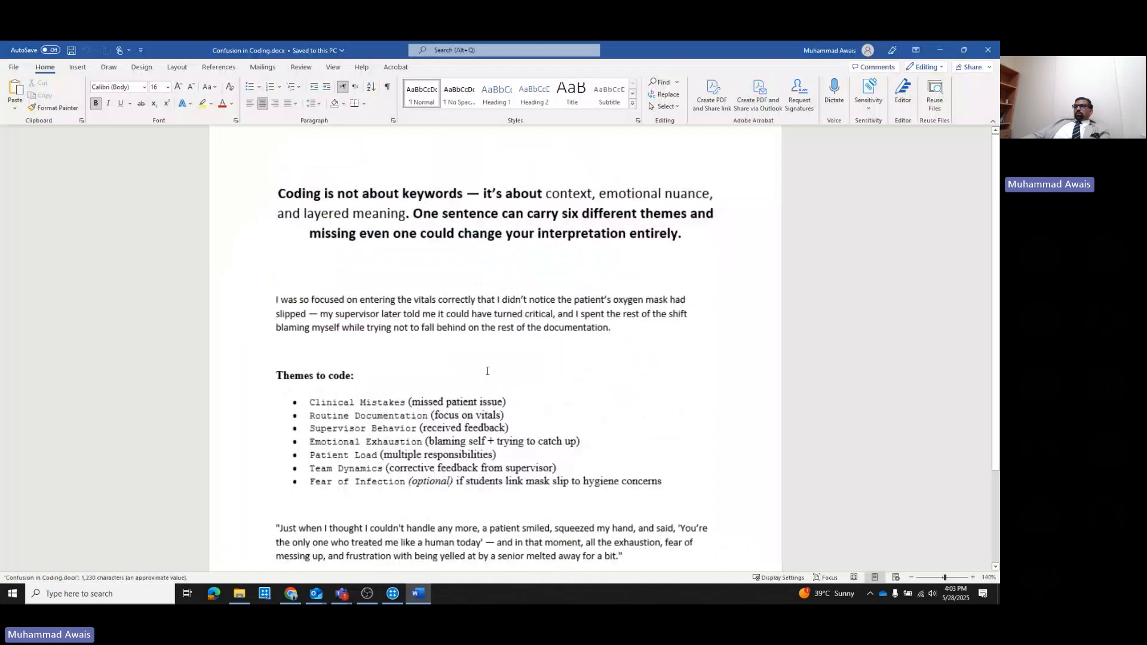
{"action": "scroll", "coordinate": [487, 371], "scroll_direction": "up", "scroll_amount": 4}
{"action": "left_click", "coordinate": [500, 326]}
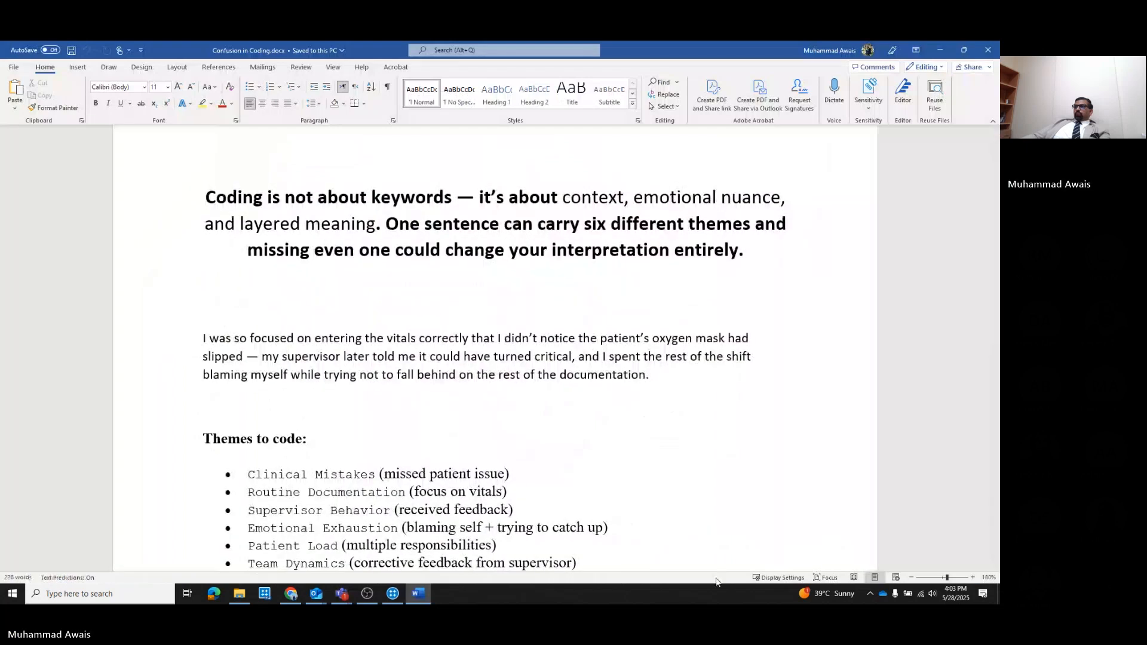